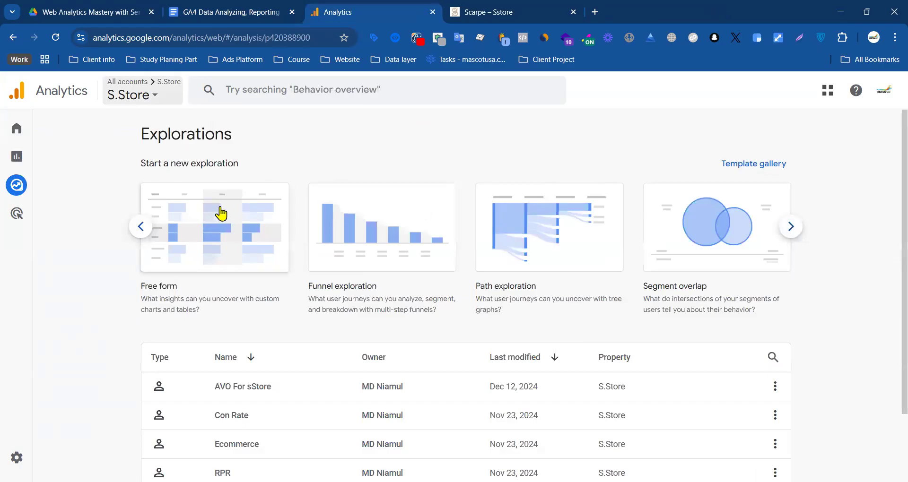
- Examine the new-exploration templates and the saved explorations on the Explorations page, reopening it after a visit to Home
click(140, 227)
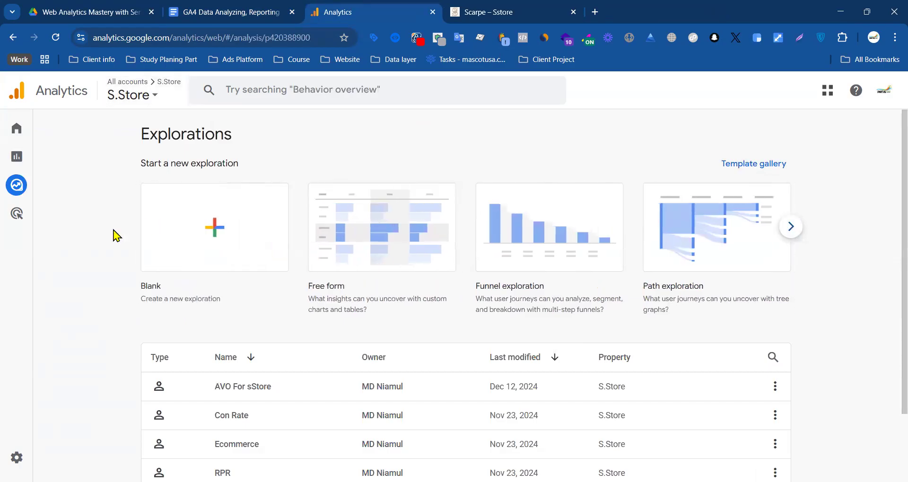
mouse_move(4, 269)
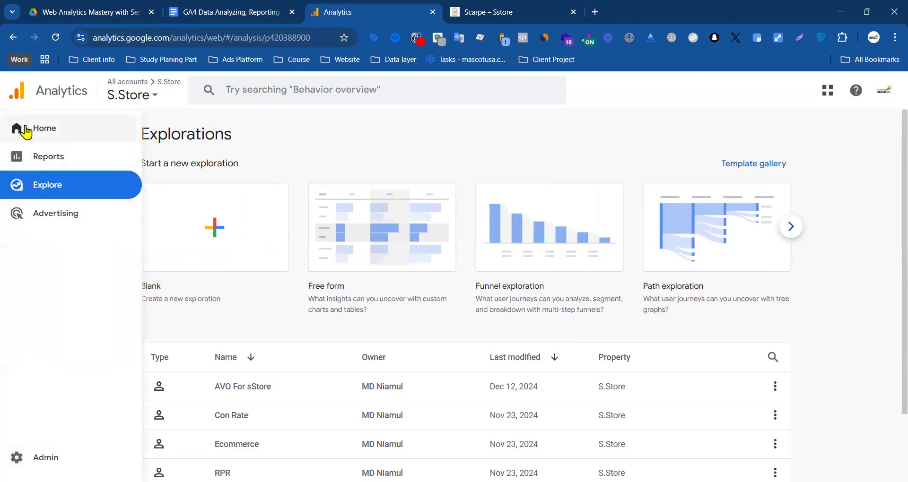
click(15, 137)
click(19, 187)
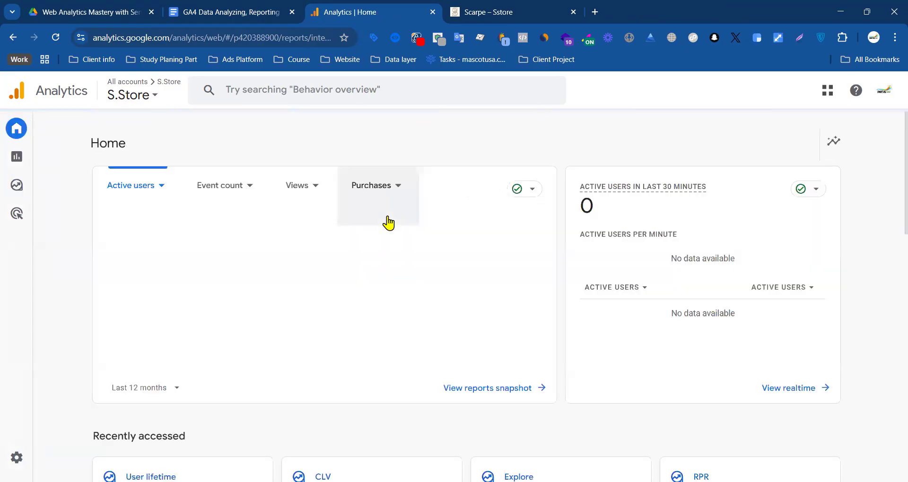
click(18, 186)
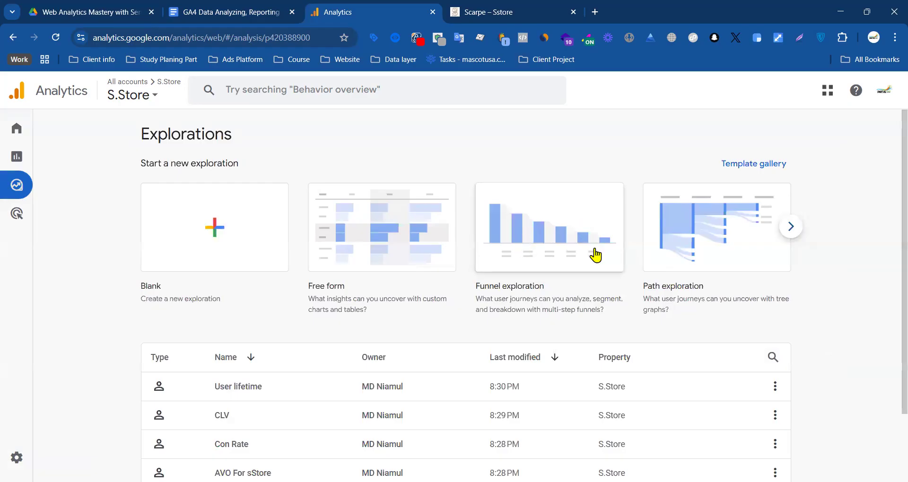
click(791, 228)
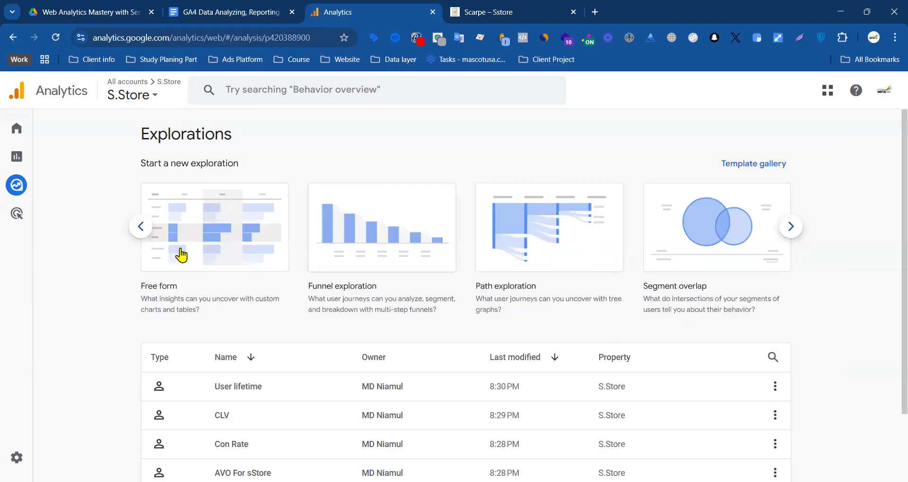
scroll(646, 188, down, 2)
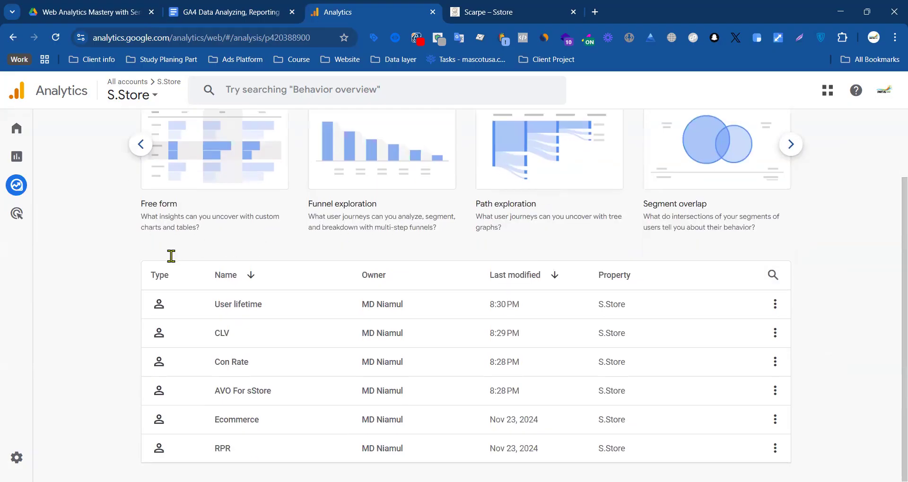
scroll(171, 255, up, 2)
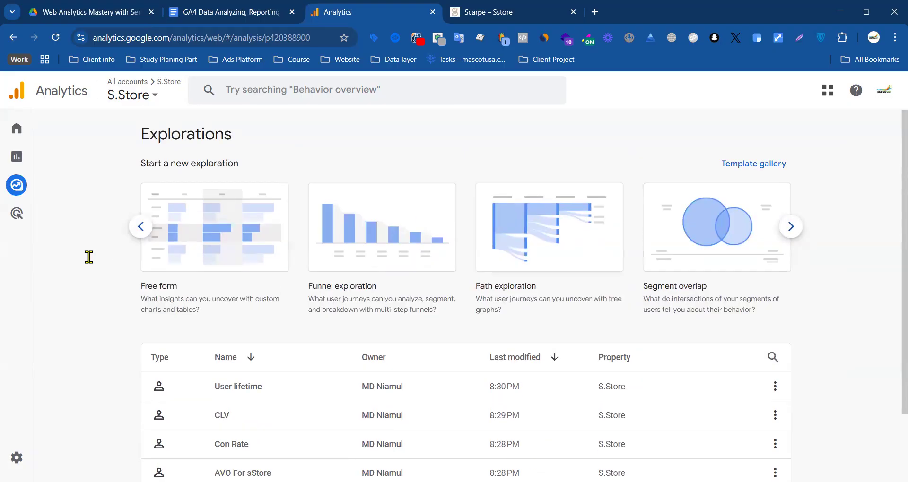
- Switch to the GA4 analysis document in Google Docs and examine the Analysis-05 Ecommerce Analysis heading and its Average Order Value item
click(493, 9)
click(212, 13)
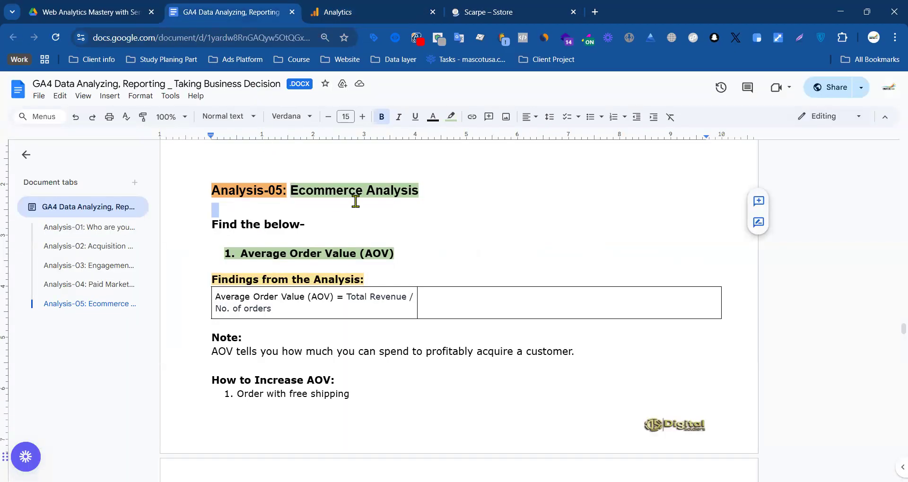
click(218, 212)
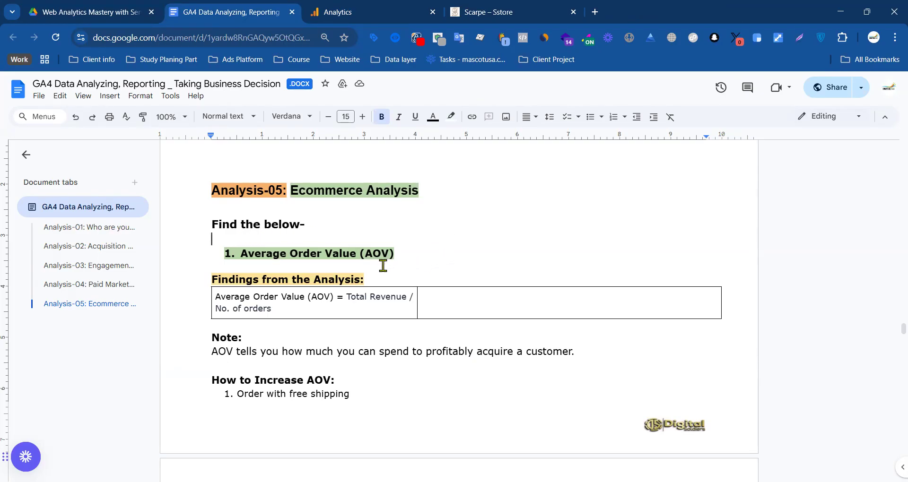
click(250, 265)
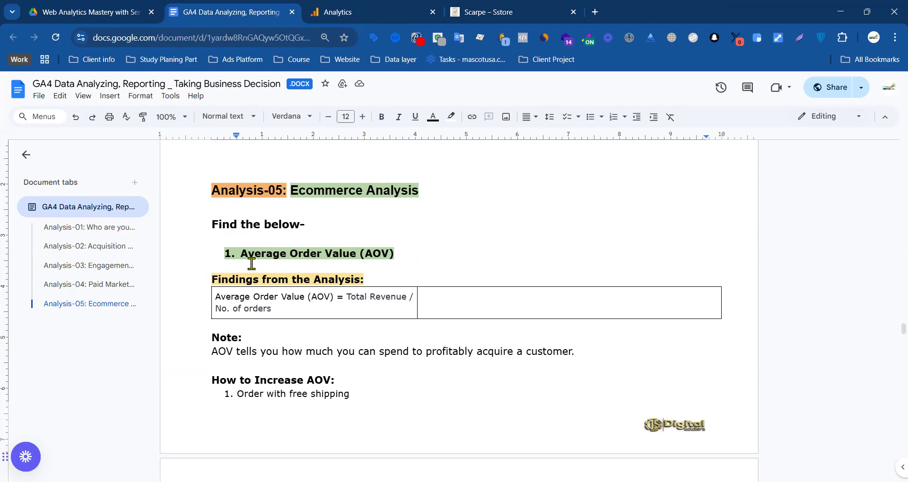
click(277, 236)
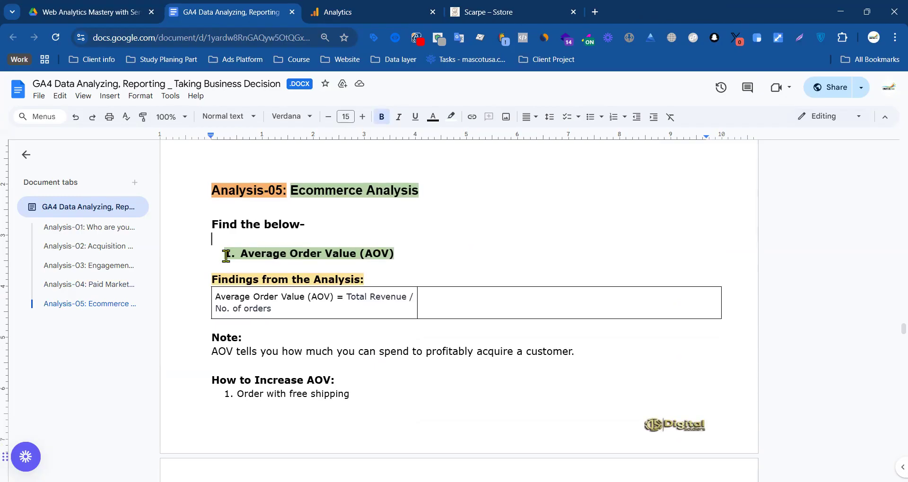
mouse_move(410, 193)
mouse_down()
mouse_move(290, 191)
mouse_move(418, 191)
mouse_up()
click(363, 208)
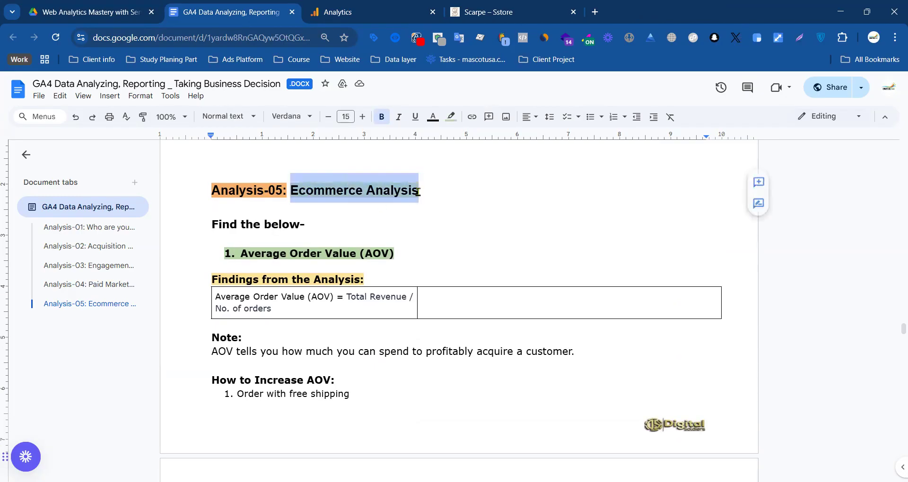
- Go back to the Analysis-03 Engagement/Behaviour section of the document and read its heading and list of questions
scroll(423, 251, up, 10)
scroll(424, 251, up, 20)
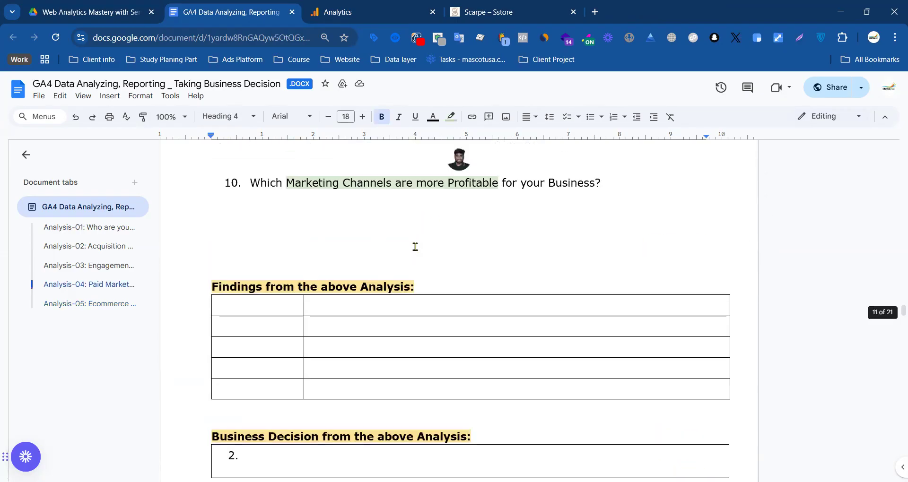
scroll(361, 249, up, 8)
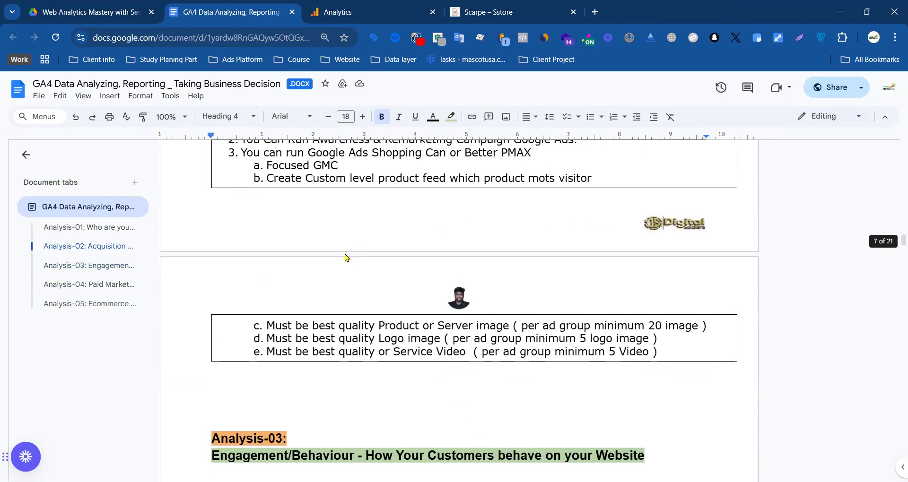
scroll(345, 258, down, 3)
drag(189, 296, 659, 297)
click(450, 328)
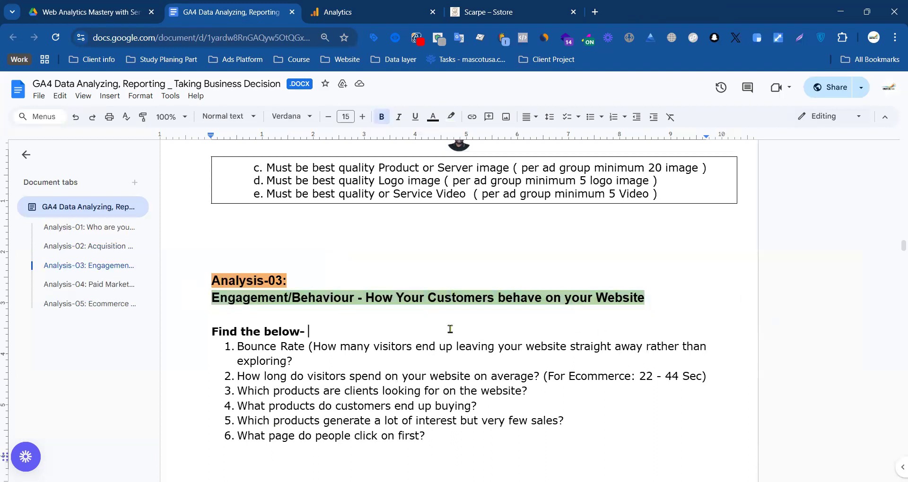
scroll(446, 326, down, 3)
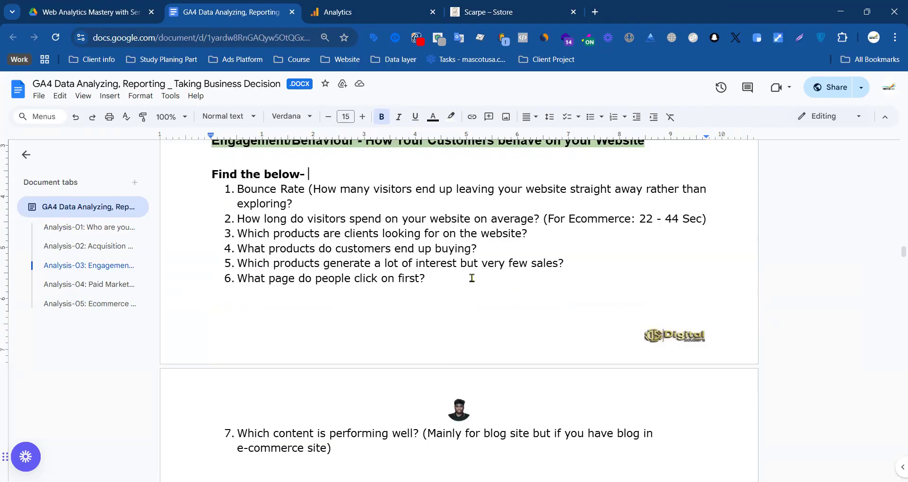
- Examine the document from Analysis-04 Paid Marketing Performance through the last page and return to the Analysis-05 Ecommerce Analysis heading
scroll(413, 263, down, 20)
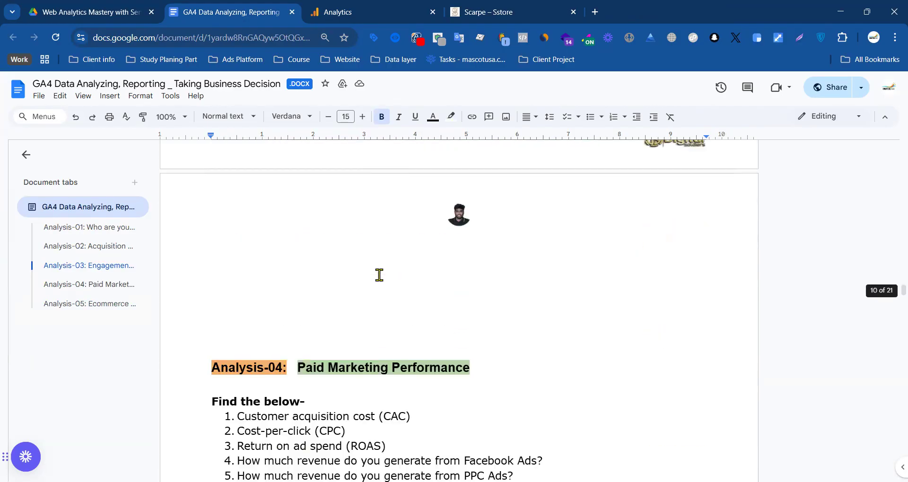
scroll(365, 279, down, 20)
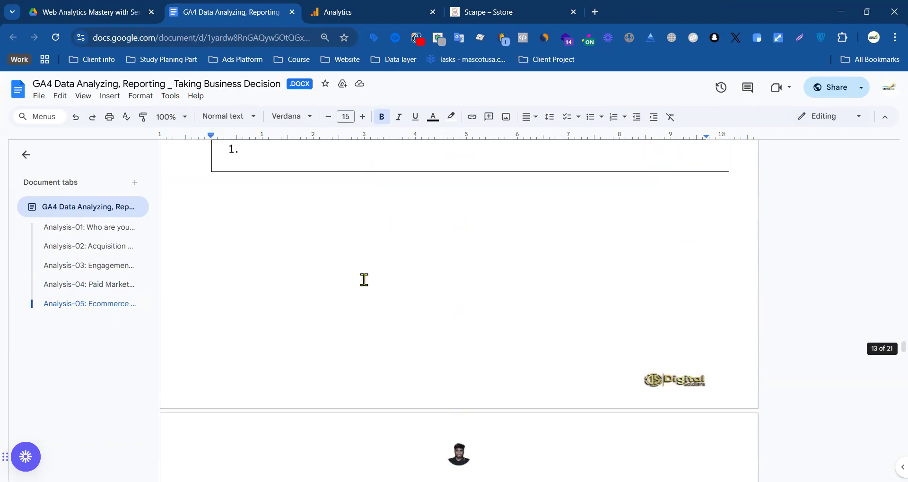
scroll(366, 279, down, 20)
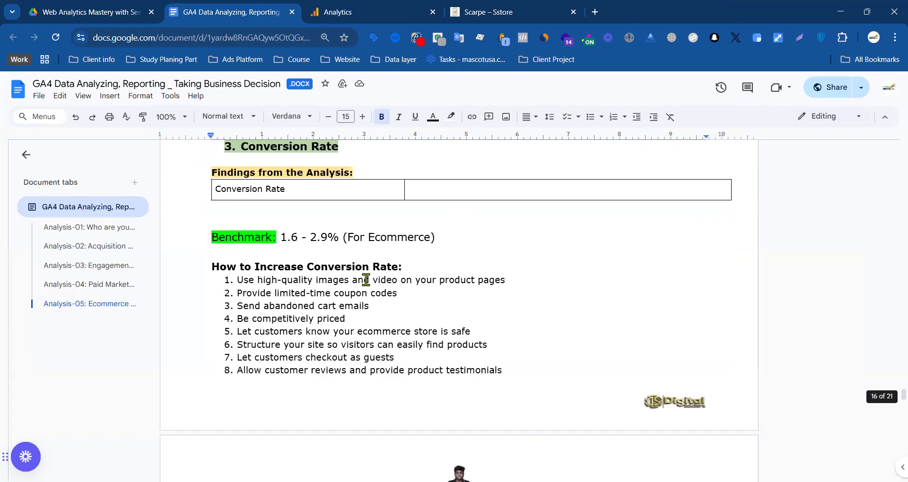
scroll(371, 280, down, 20)
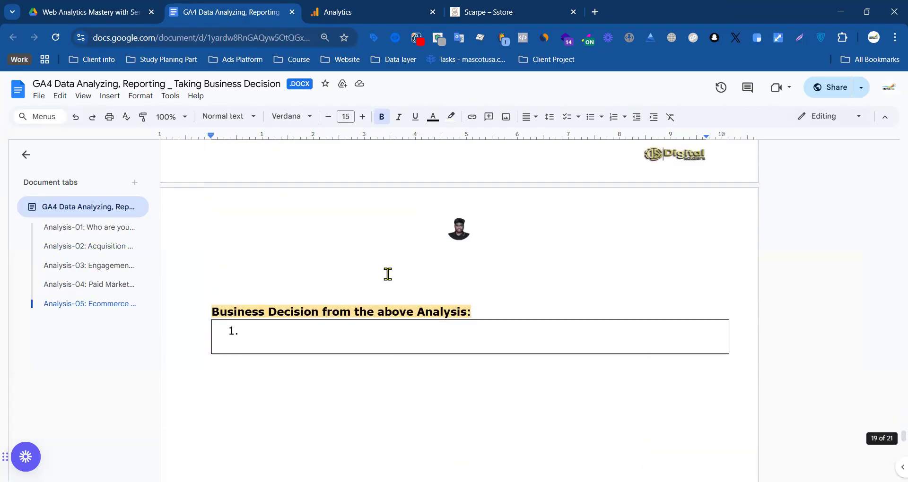
scroll(331, 286, down, 6)
scroll(340, 284, up, 20)
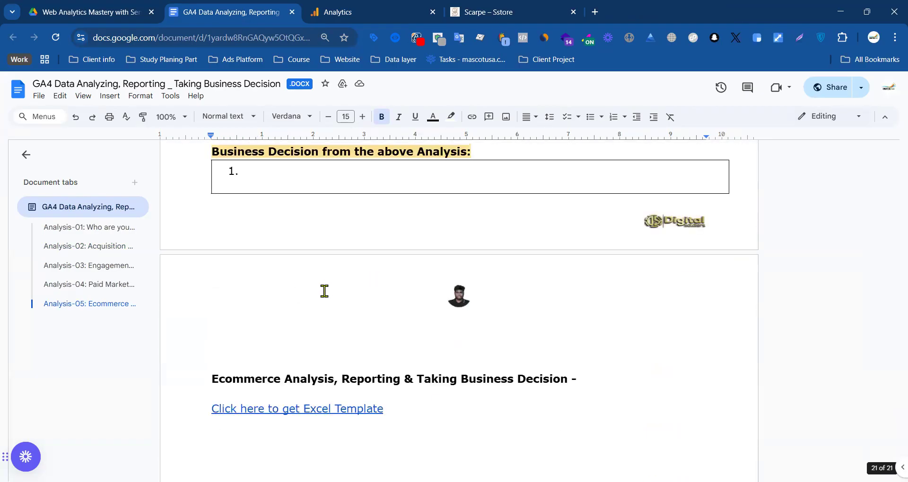
scroll(396, 280, up, 15)
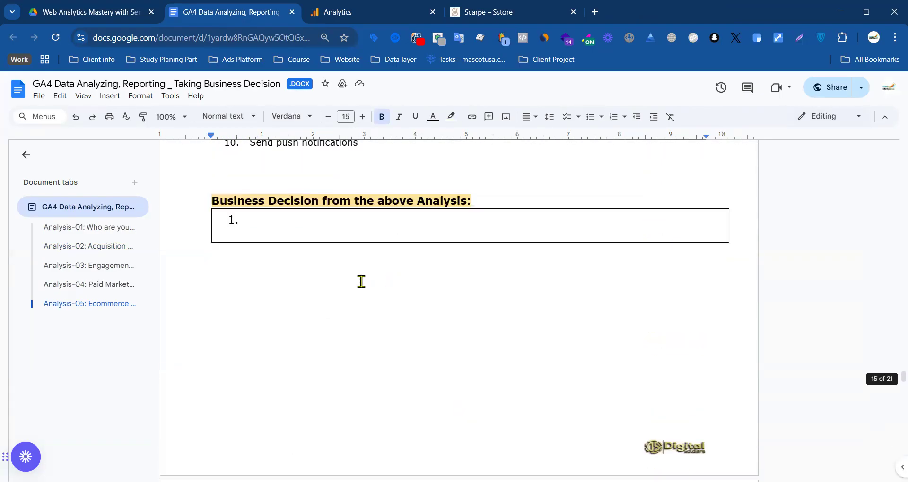
scroll(371, 268, up, 9)
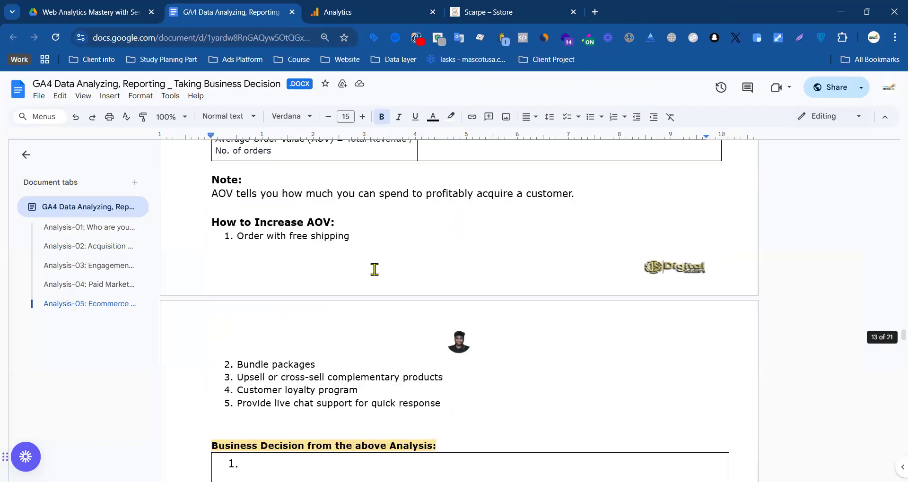
scroll(343, 274, down, 3)
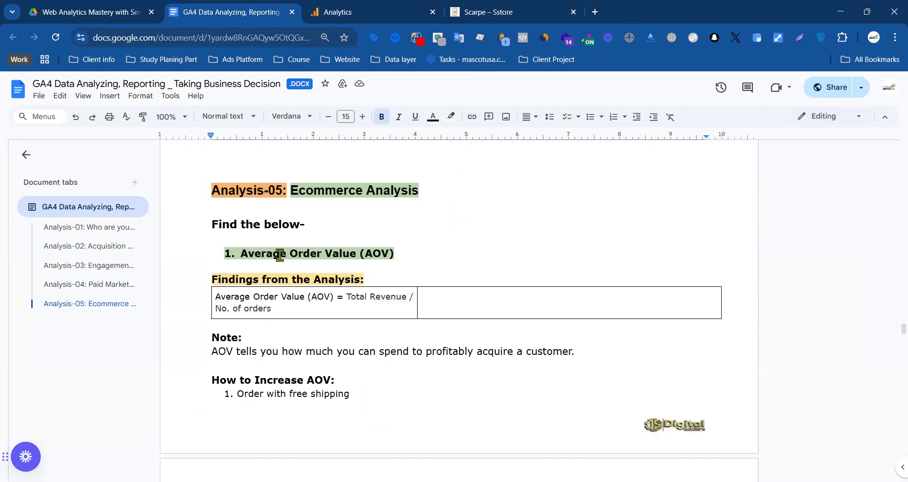
drag(422, 191, 290, 189)
click(445, 220)
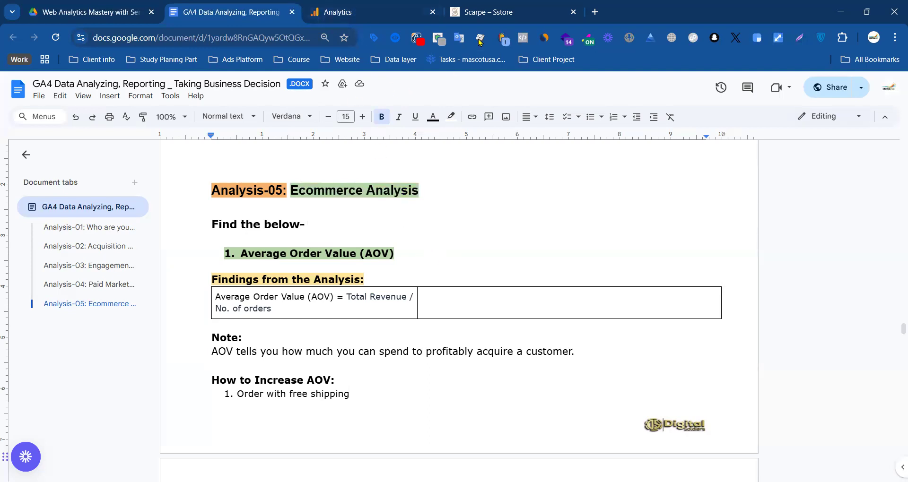
- Check the Sstore website and the Analytics Explorations page, and return to the document's Average Order Value (AOV) item
click(514, 18)
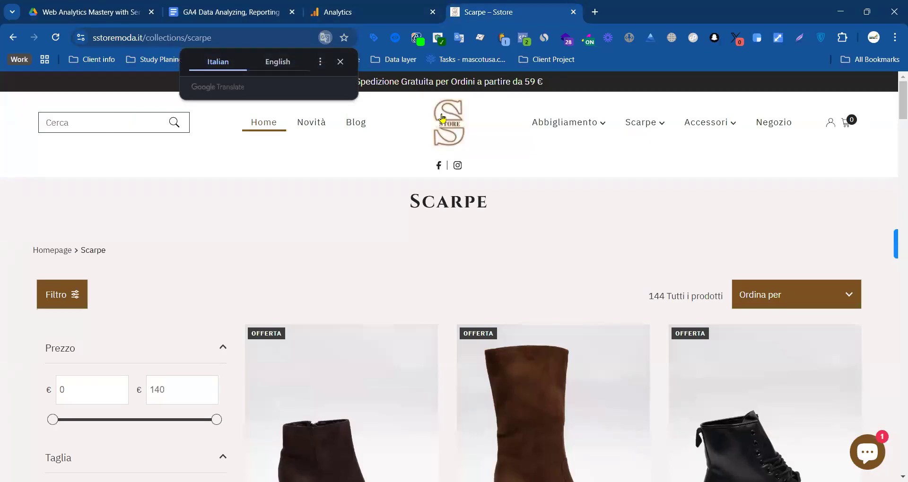
click(349, 11)
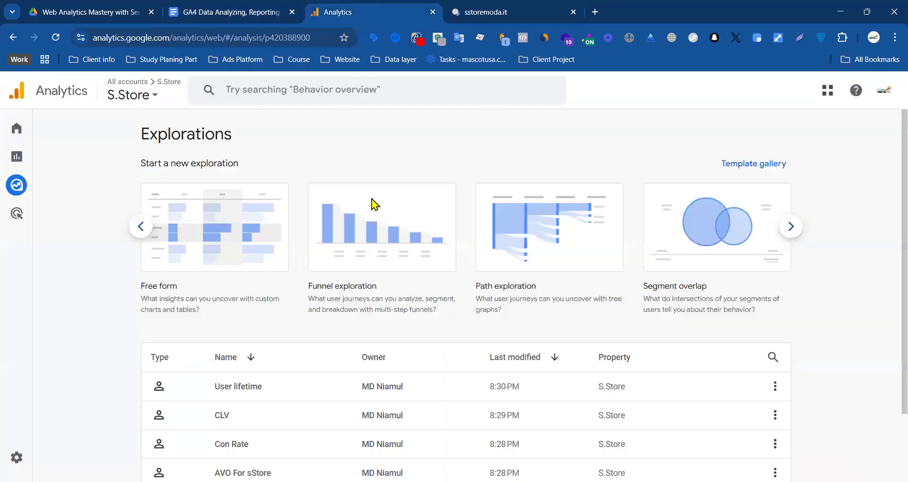
click(244, 21)
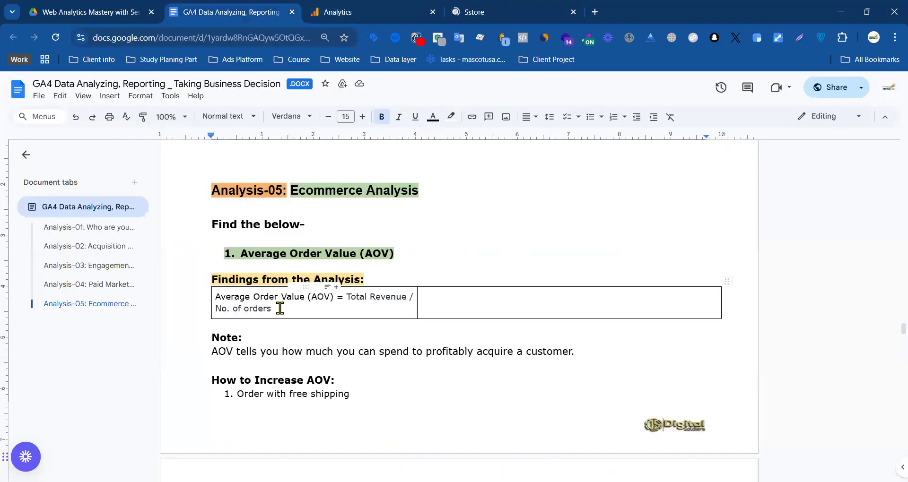
drag(400, 254, 243, 254)
click(465, 242)
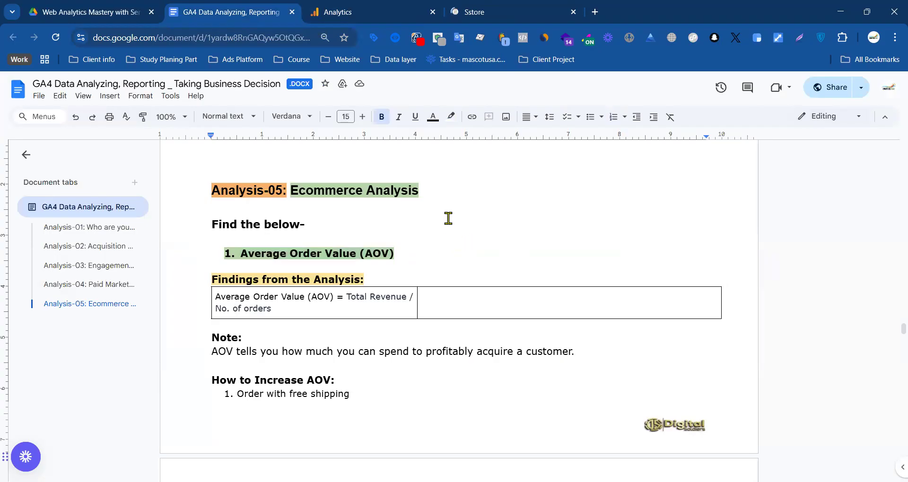
drag(397, 255, 244, 255)
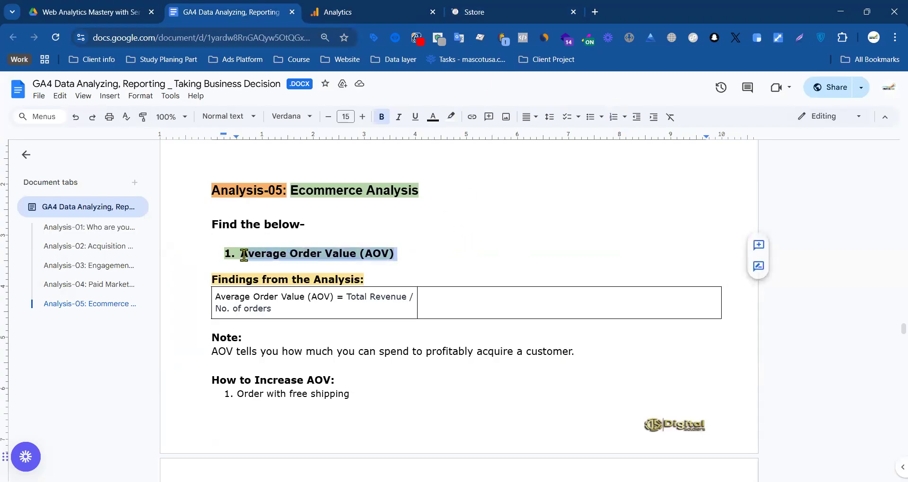
click(472, 242)
click(427, 255)
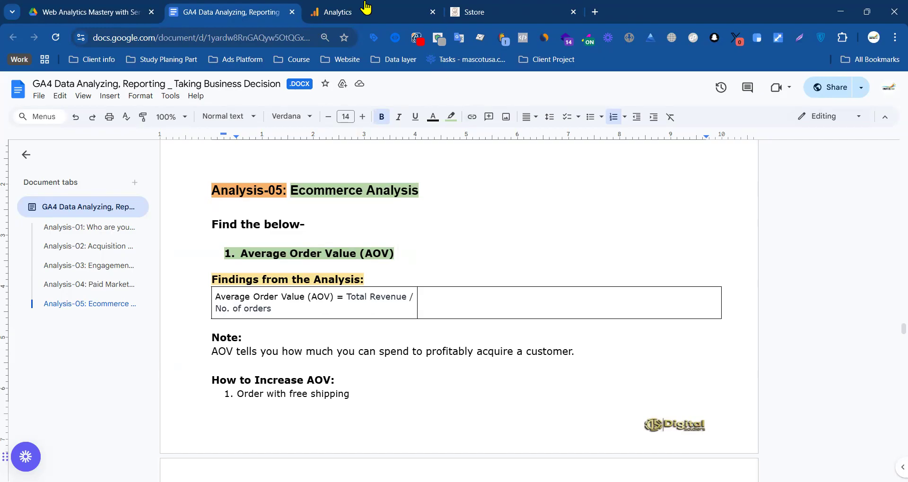
- Switch to Google Analytics, view the Reports snapshot, and return to the list of saved explorations in Explore
click(376, 14)
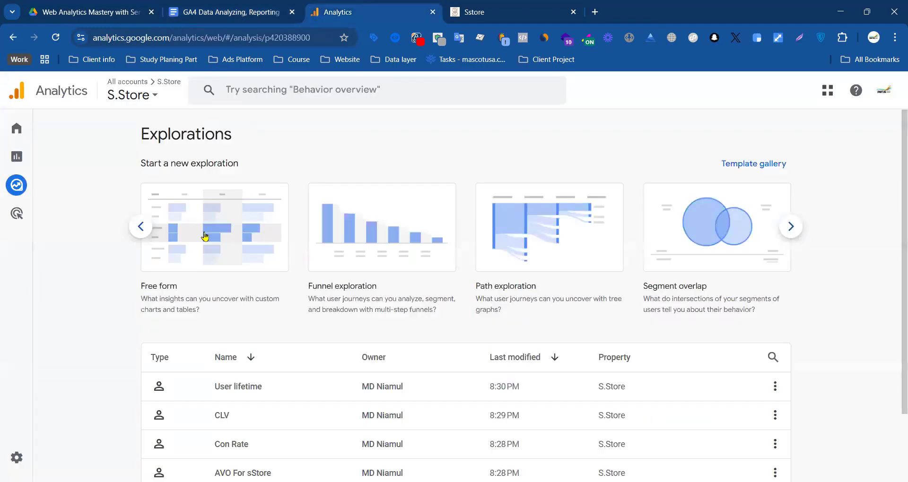
click(80, 158)
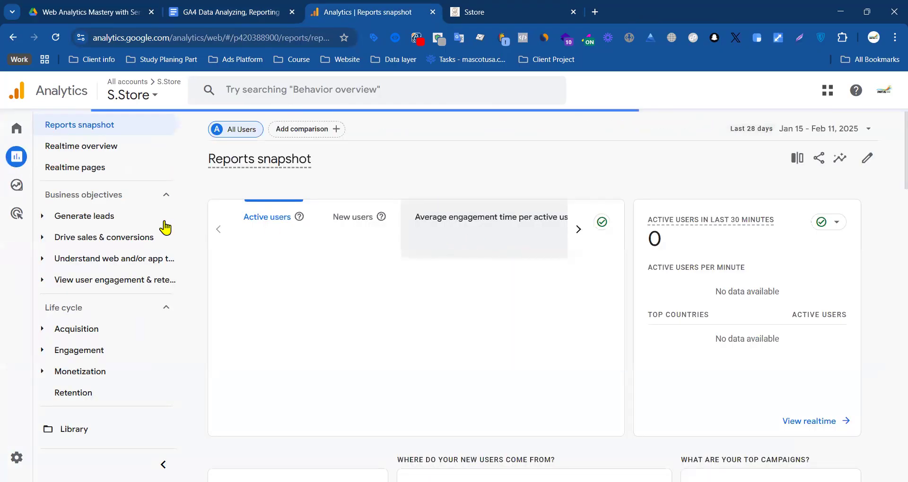
click(16, 190)
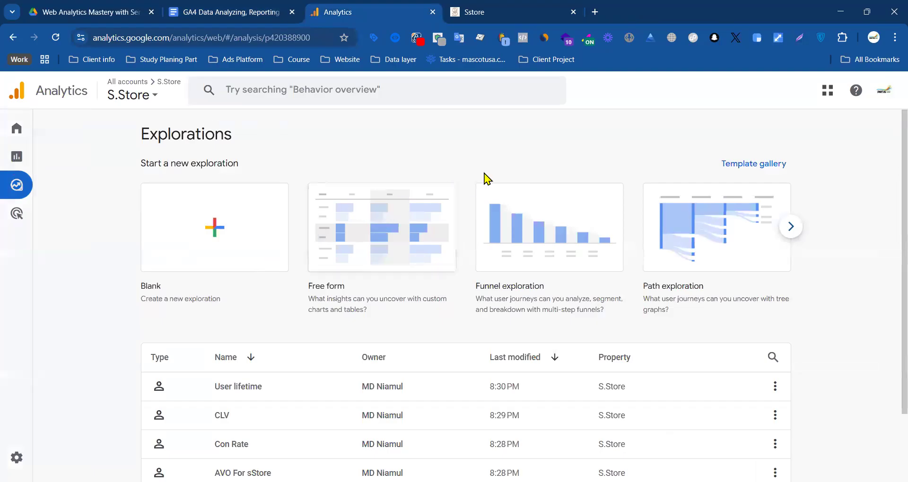
scroll(219, 369, down, 3)
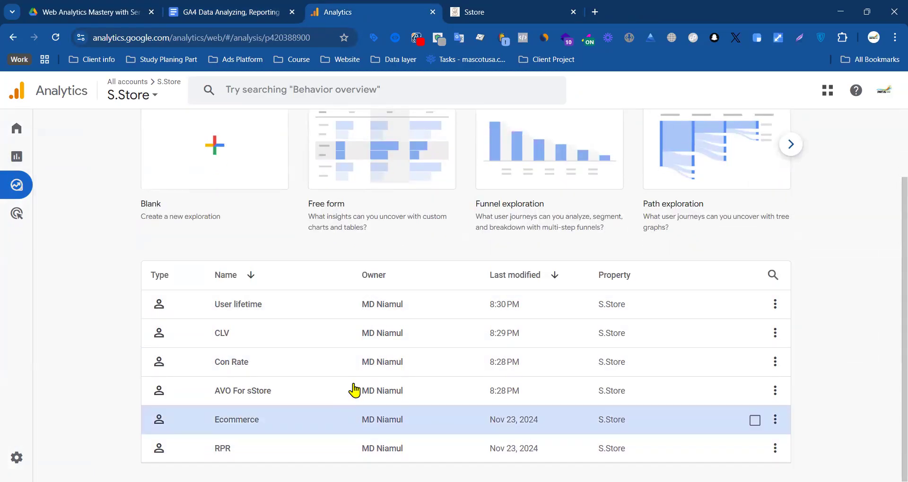
- Create a new blank exploration in the S.Store property
scroll(226, 368, up, 3)
scroll(271, 312, down, 3)
scroll(199, 283, up, 3)
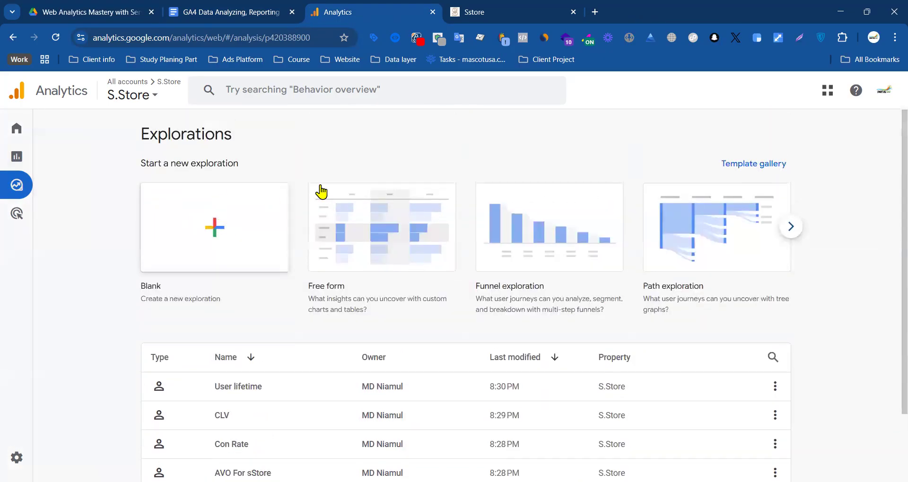
click(218, 238)
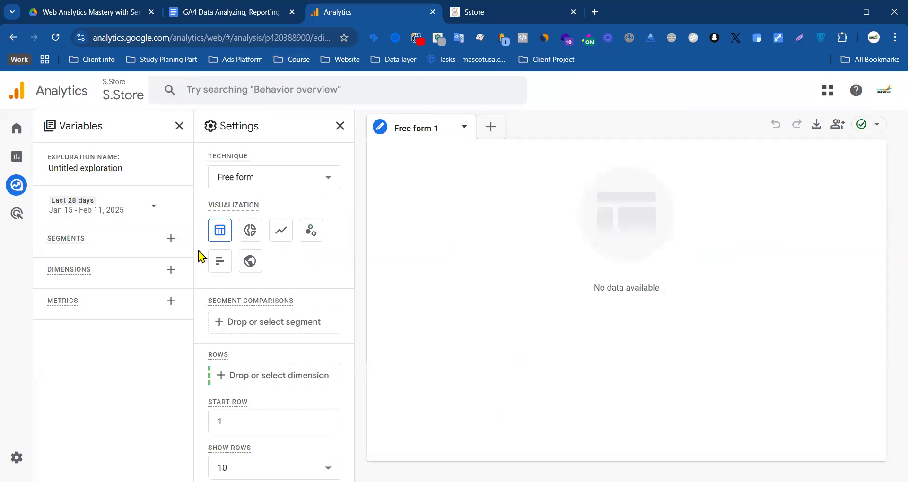
- Try to set the exploration's date range to Last 90 days
click(105, 207)
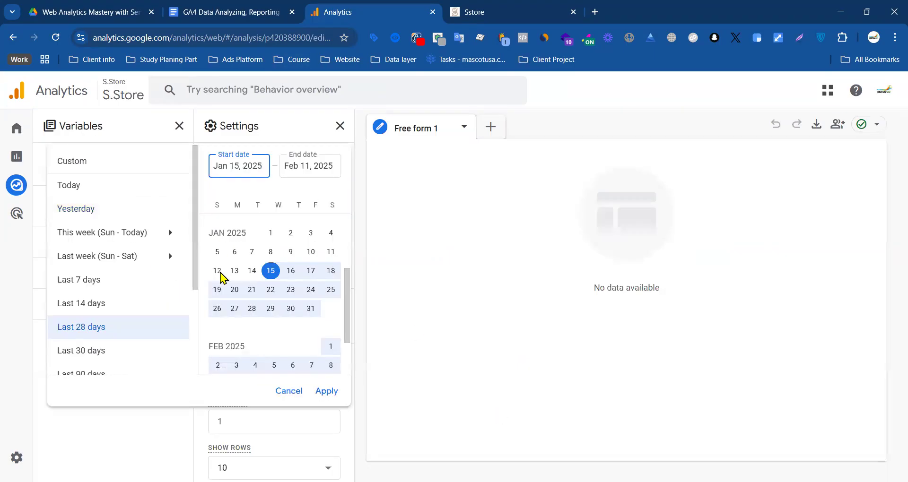
click(96, 354)
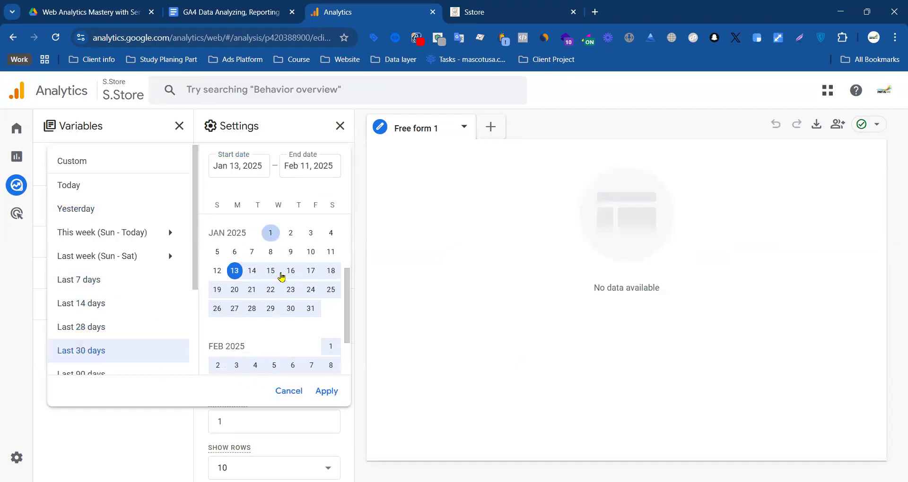
click(271, 233)
scroll(109, 372, down, 1)
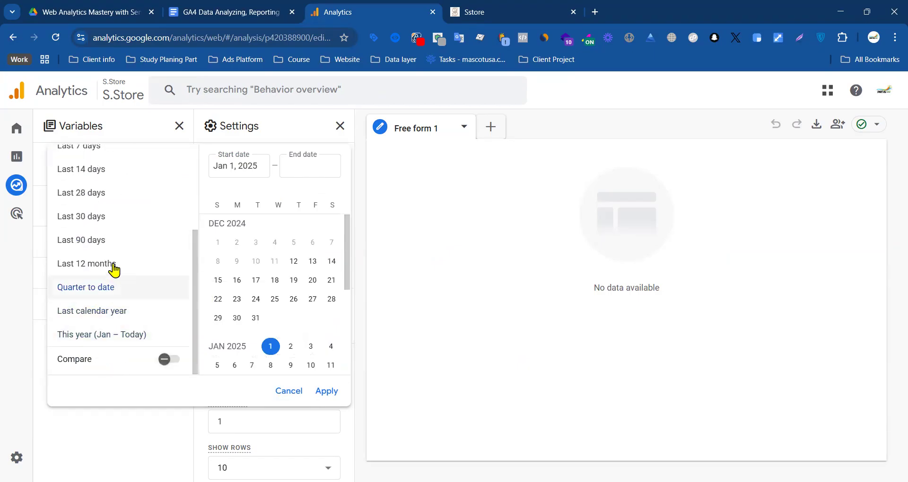
click(107, 242)
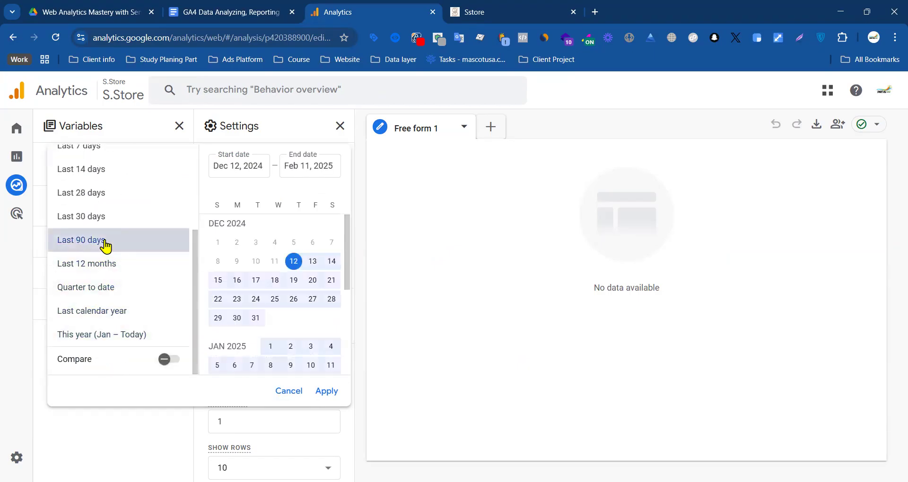
click(330, 392)
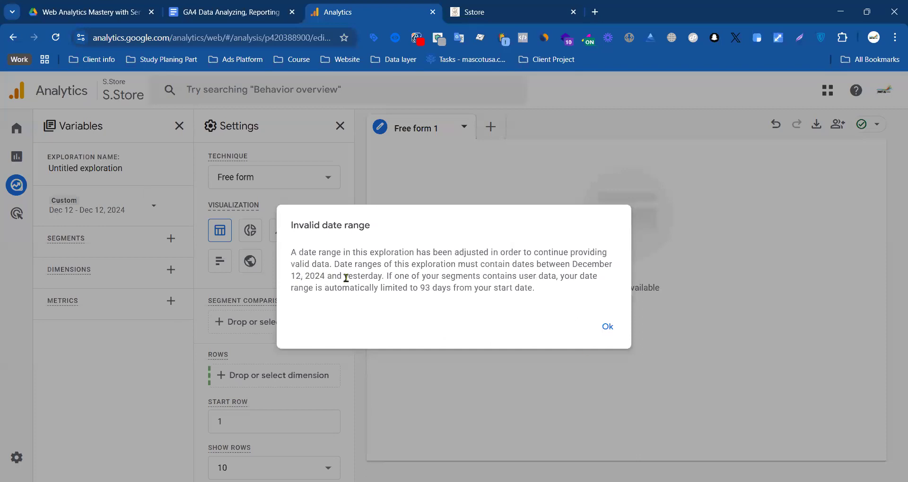
- Read which dates the invalid date range notice allows for the exploration and dismiss it
drag(294, 276, 337, 277)
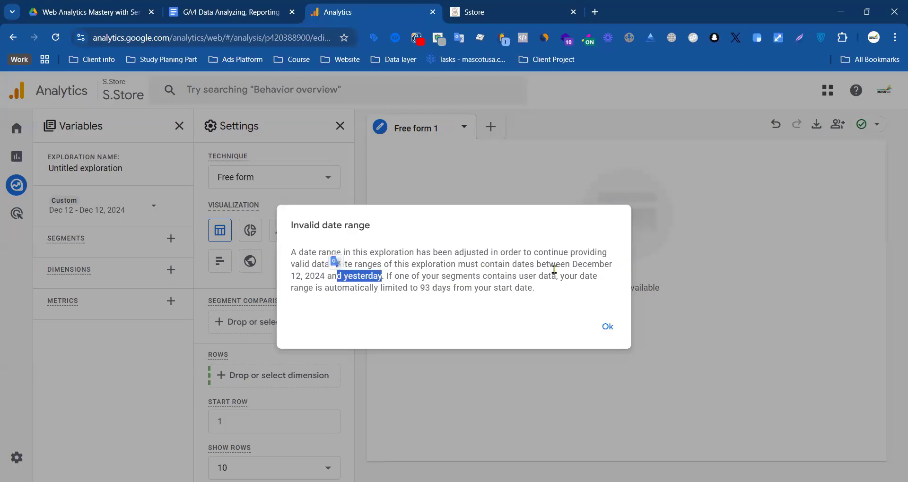
drag(480, 276, 473, 277)
drag(306, 278, 376, 280)
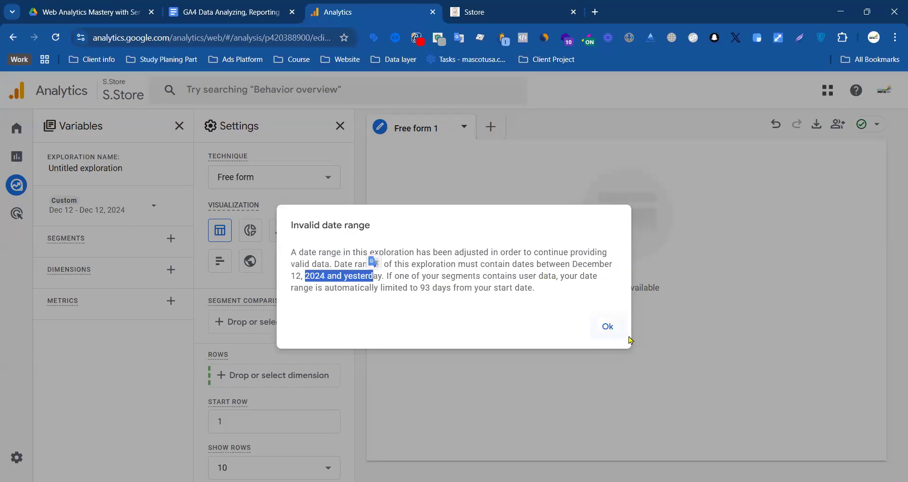
click(607, 331)
- Try to set a custom date range starting Dec 12, 2024 for the exploration and dismiss the resulting notice
click(146, 211)
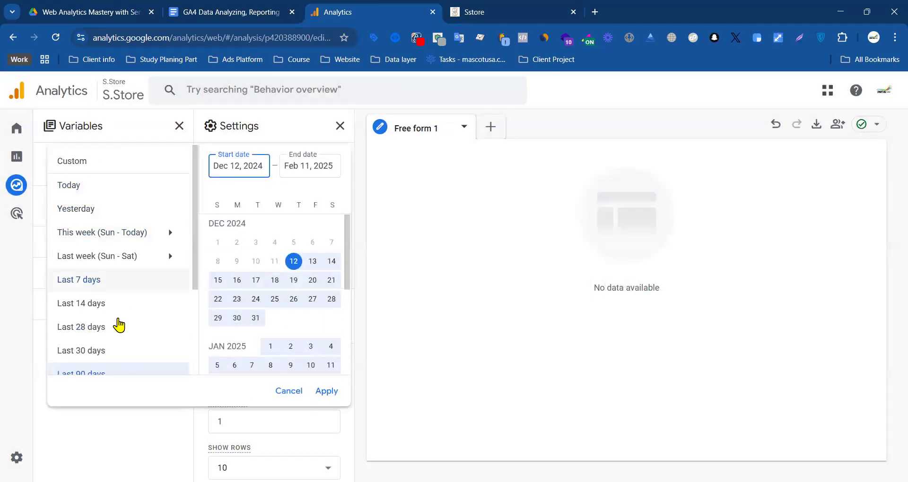
click(294, 261)
scroll(328, 367, down, 4)
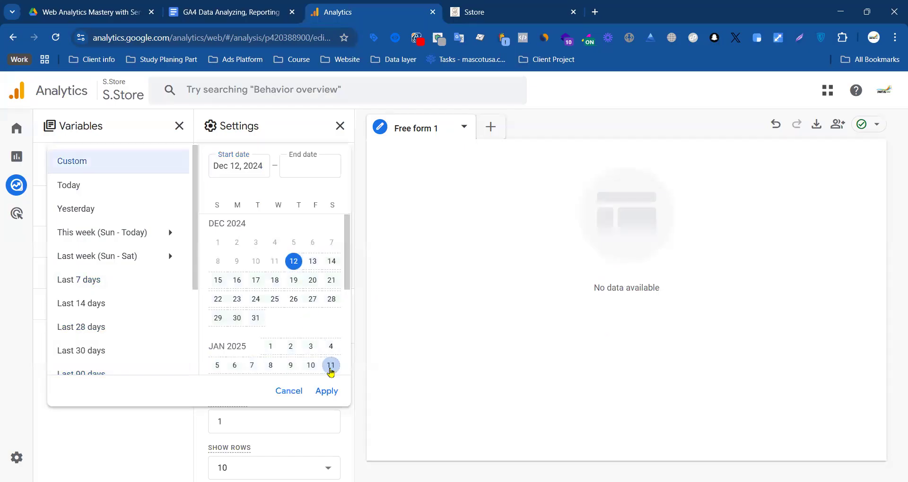
click(256, 319)
click(326, 391)
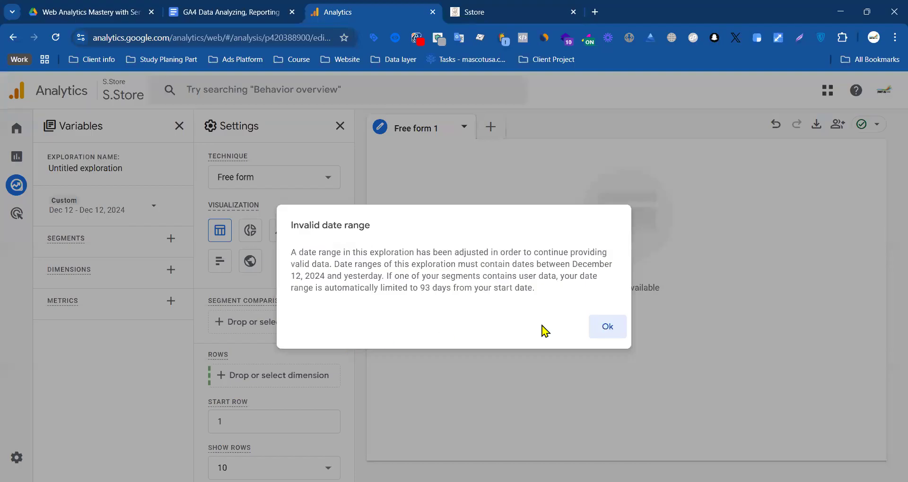
click(604, 327)
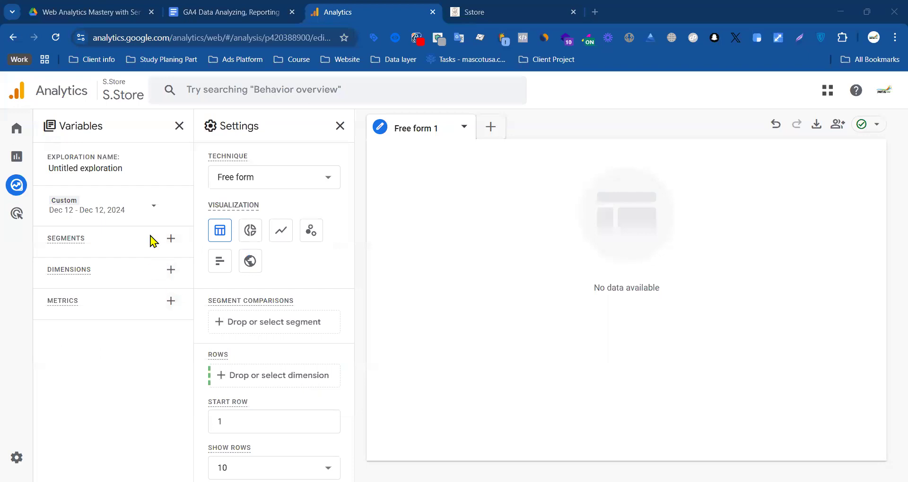
- Switch to the Google Docs document and read the Average Order Value (AOV) findings heading and the Total Revenue part of its formula
click(189, 10)
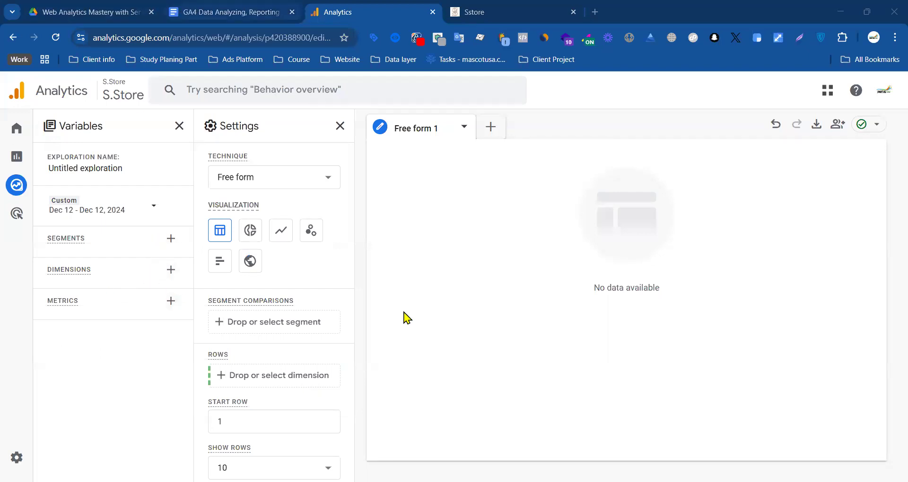
drag(401, 256, 254, 251)
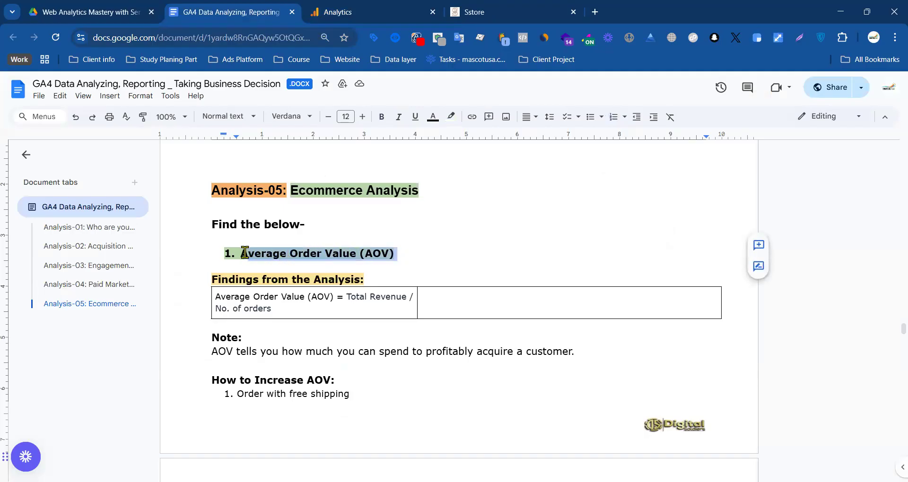
drag(373, 279, 217, 281)
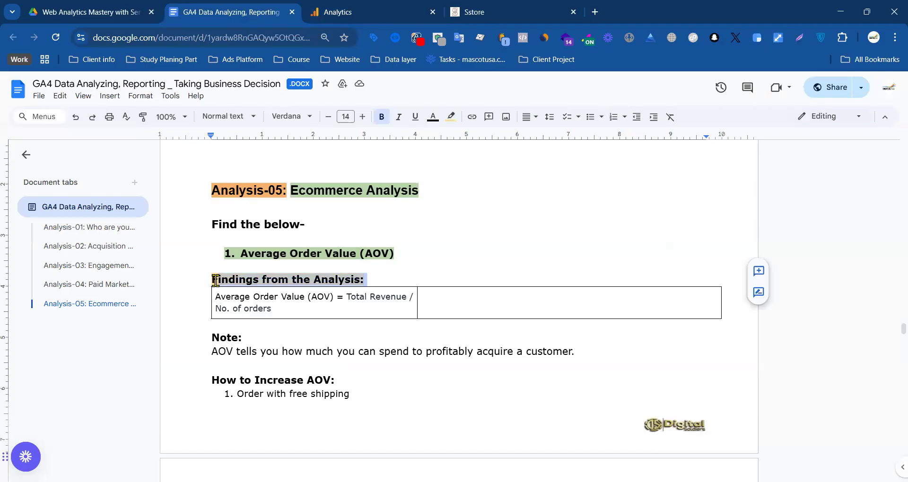
click(304, 315)
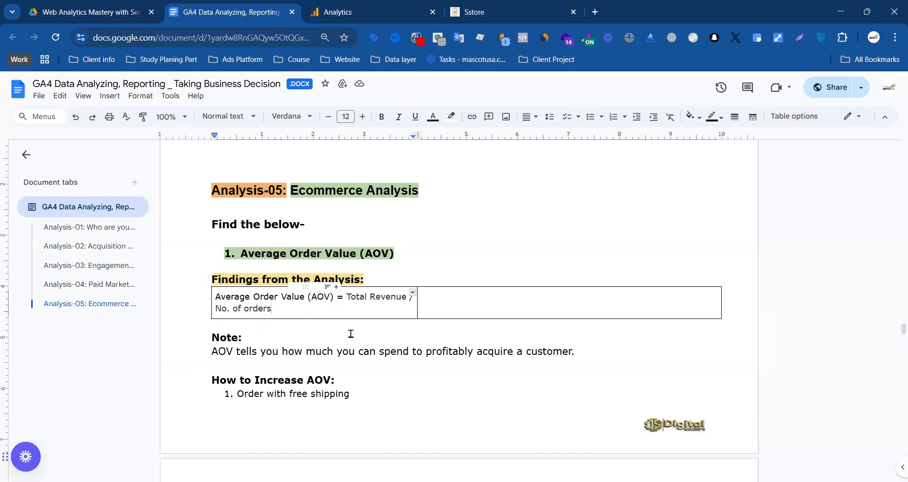
drag(349, 298, 386, 300)
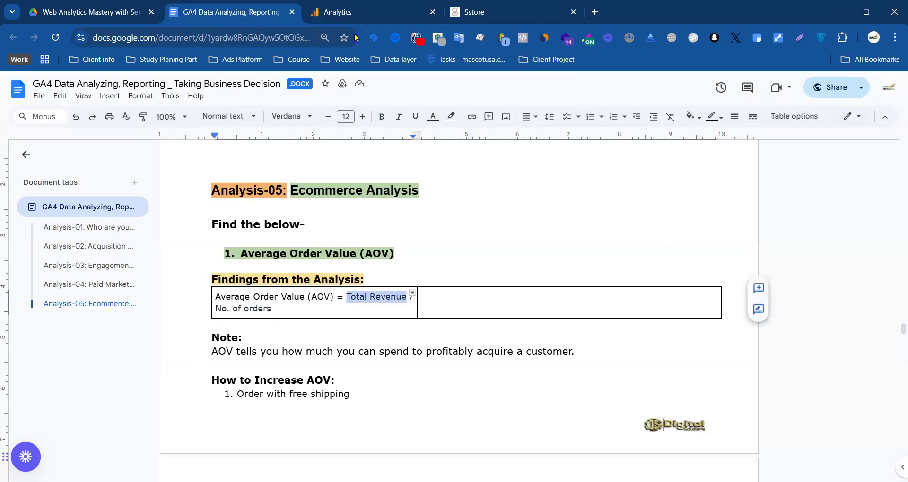
- Check the Analytics exploration briefly, and return to the document to read the No. of orders part of the AOV formula and its findings cell
click(356, 12)
click(240, 18)
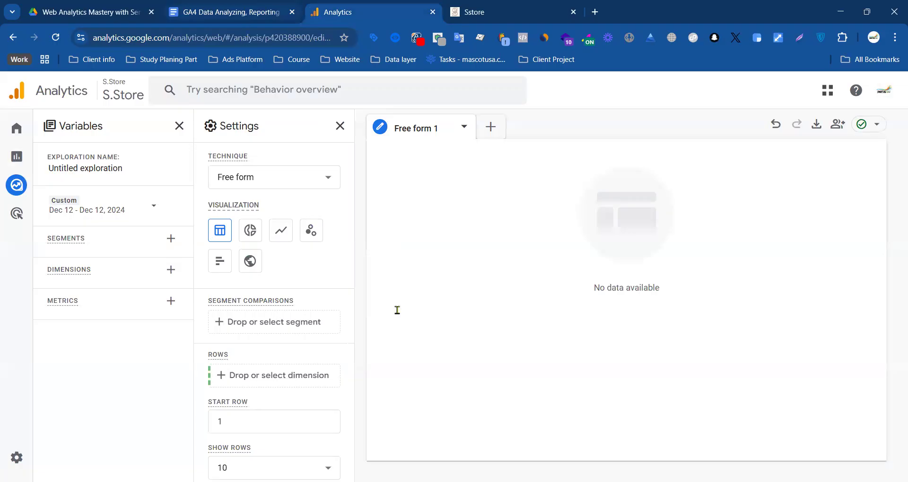
drag(276, 308, 218, 310)
click(356, 314)
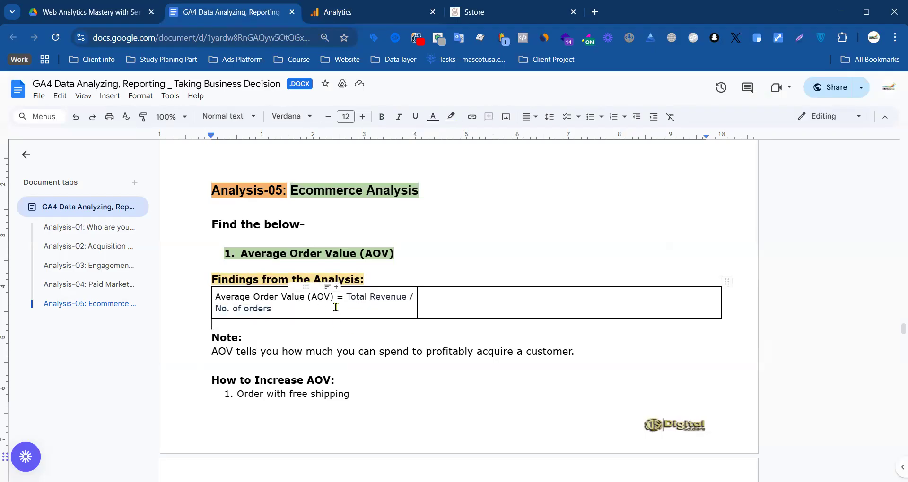
drag(216, 308, 272, 308)
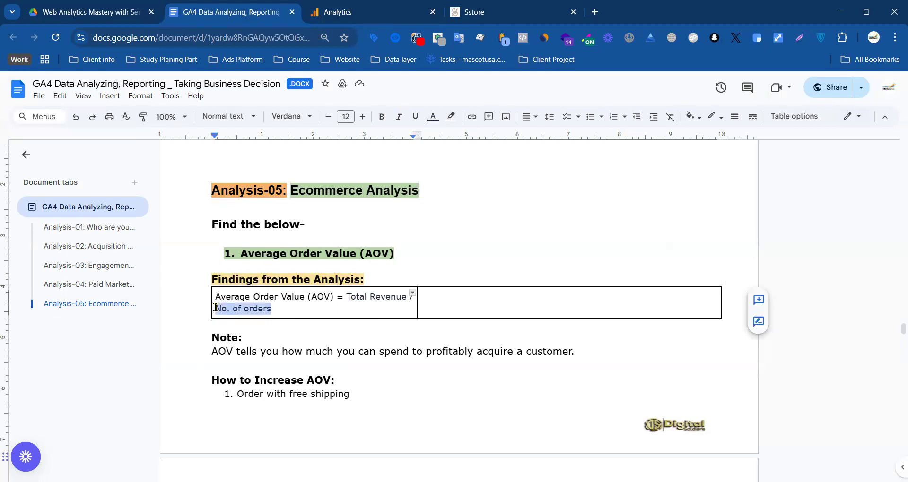
click(451, 304)
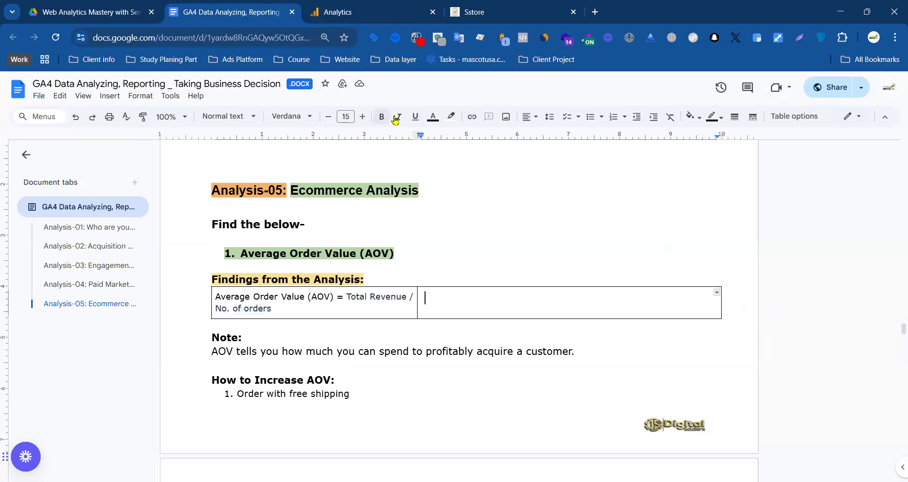
- Switch to Google Analytics and add the Device category dimension to the exploration
click(378, 13)
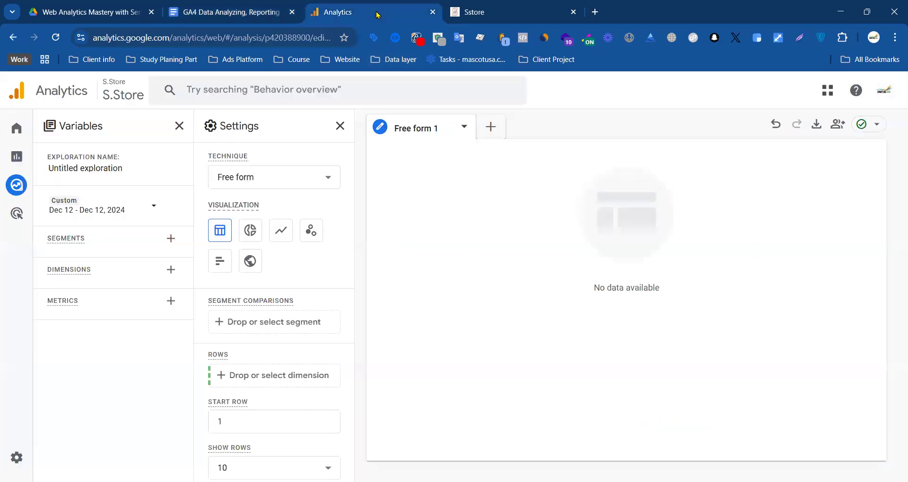
click(172, 272)
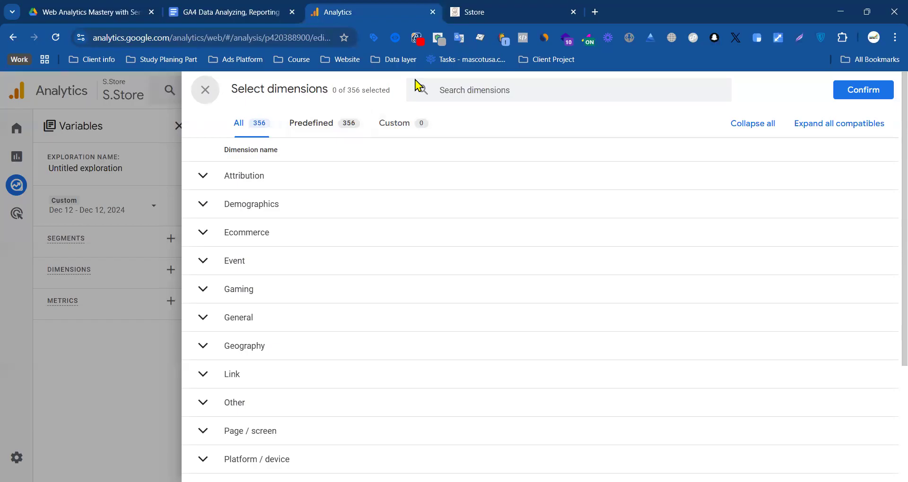
click(470, 86)
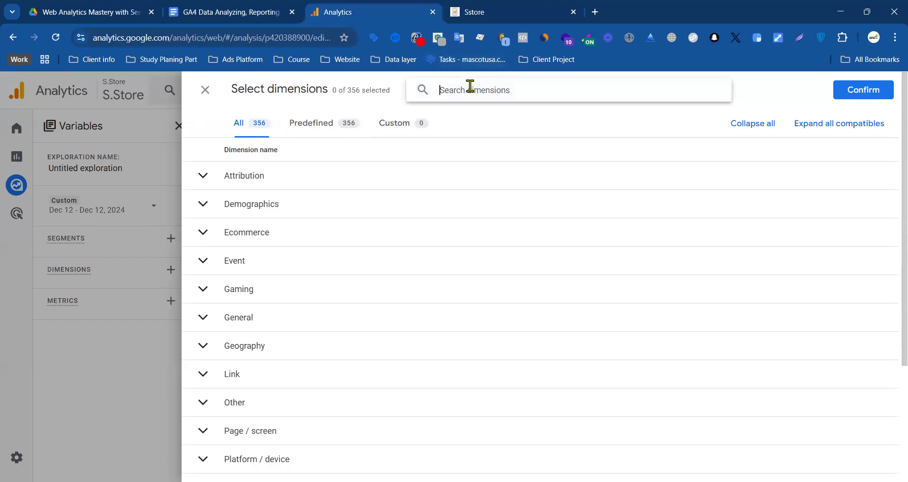
text(dr)
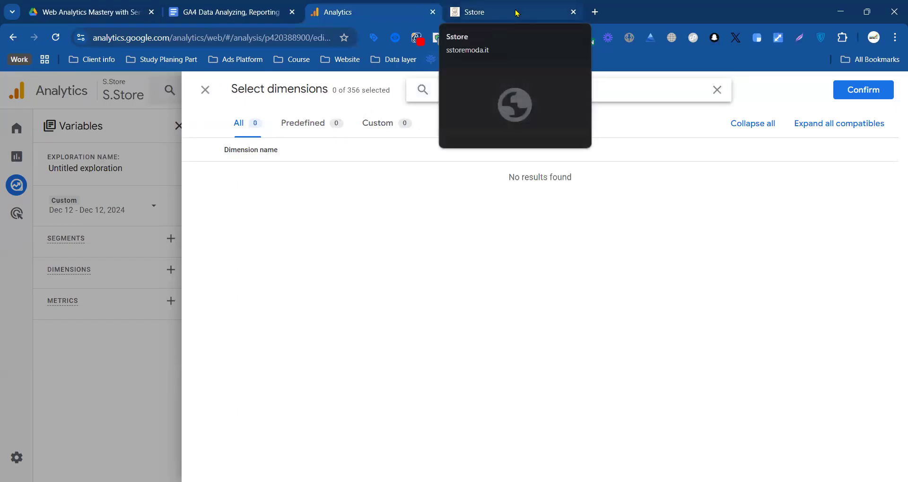
key(BackSpace)
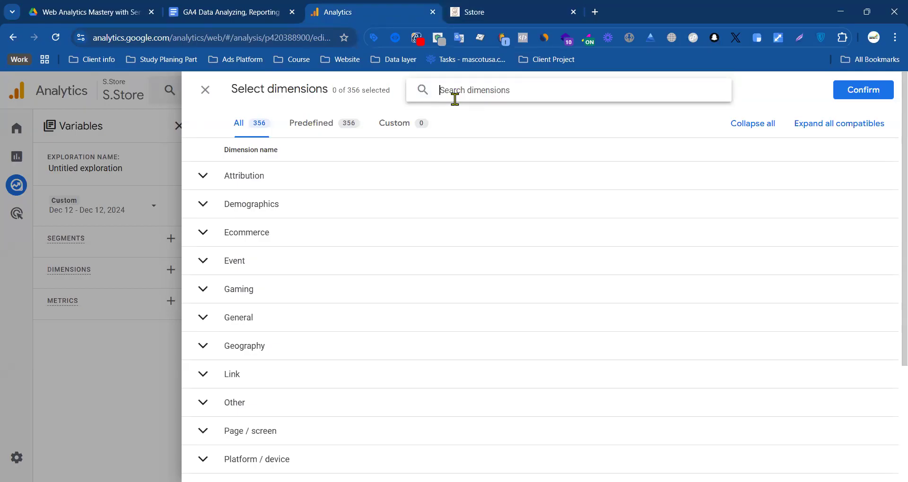
text(devi)
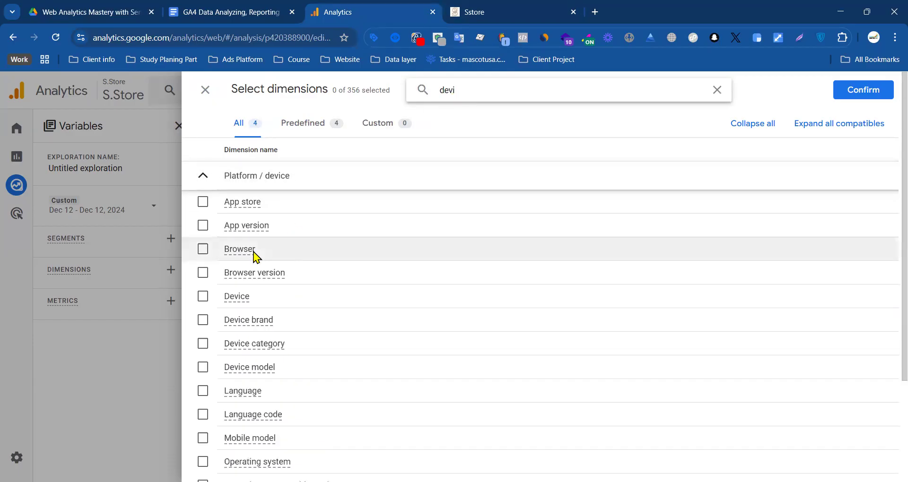
scroll(254, 276, down, 3)
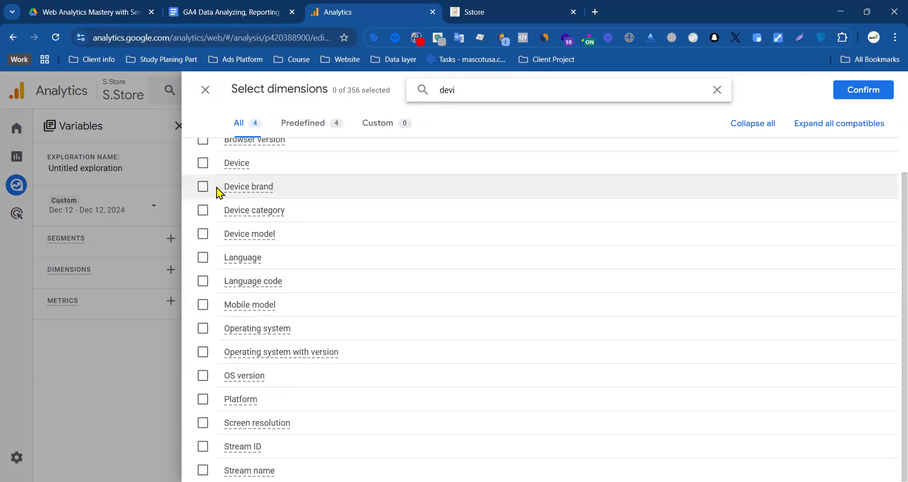
click(203, 210)
click(864, 93)
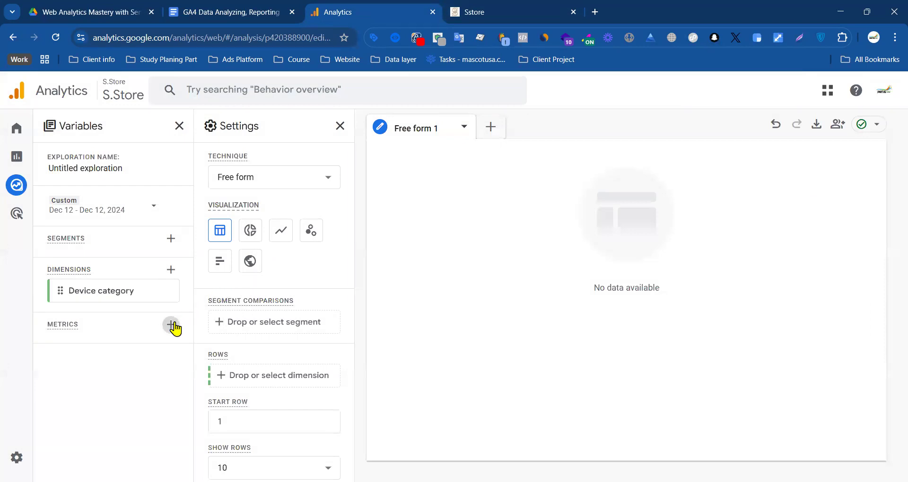
- Open the exploration's metric selection and recheck the AOV formula in the document
click(171, 325)
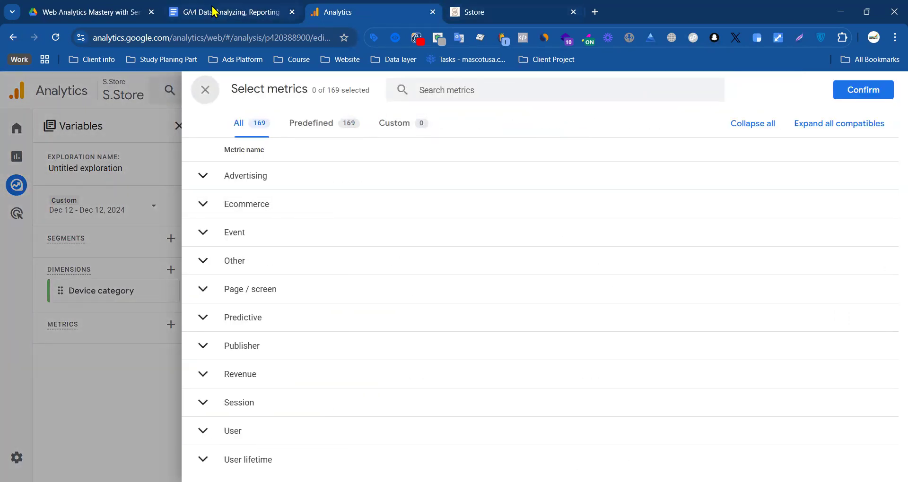
key(ctrl+shift+Tab)
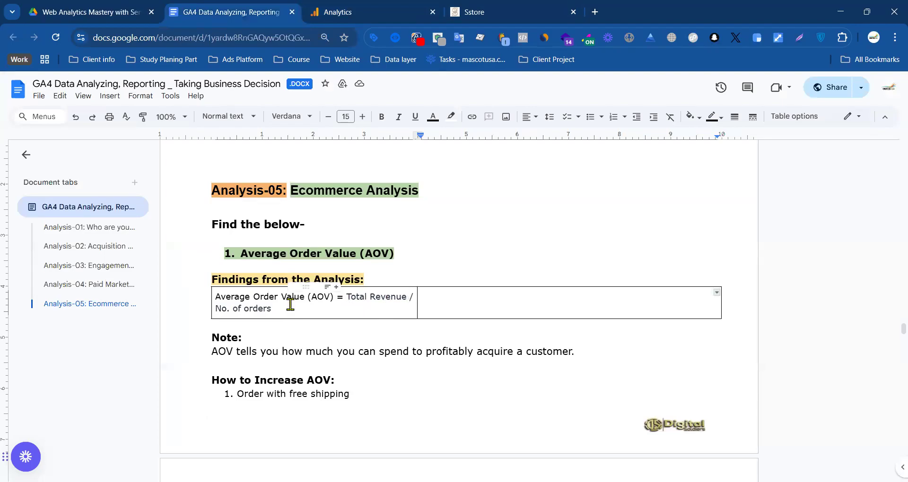
click(386, 5)
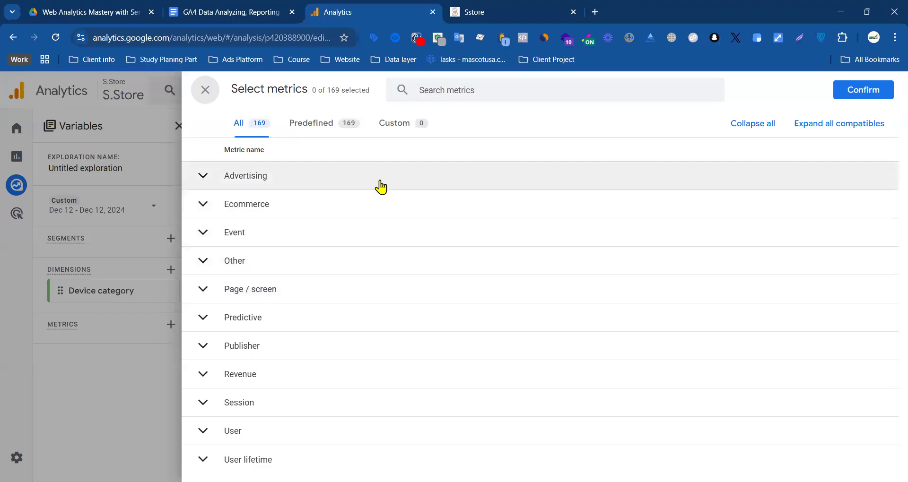
- Search the metrics for "acti" and add the Active users metric to the exploration
click(466, 82)
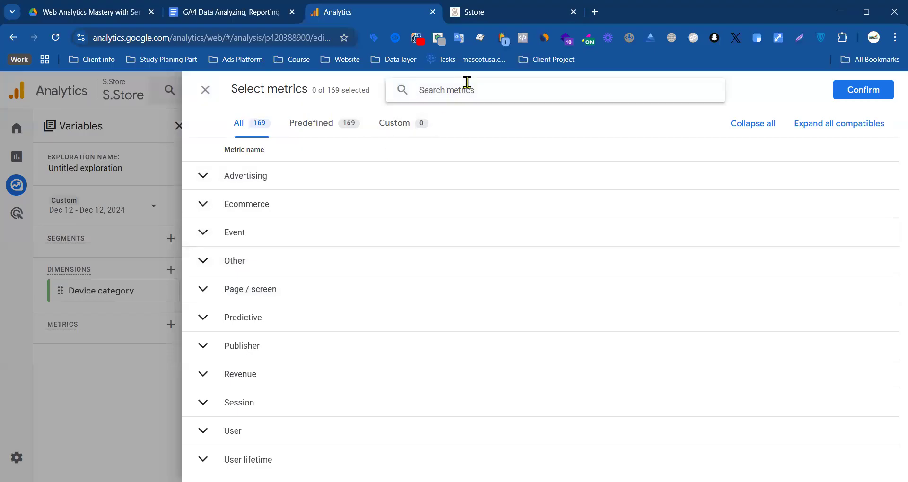
text(a)
key(BackSpace)
text(avt)
key(BackSpace)
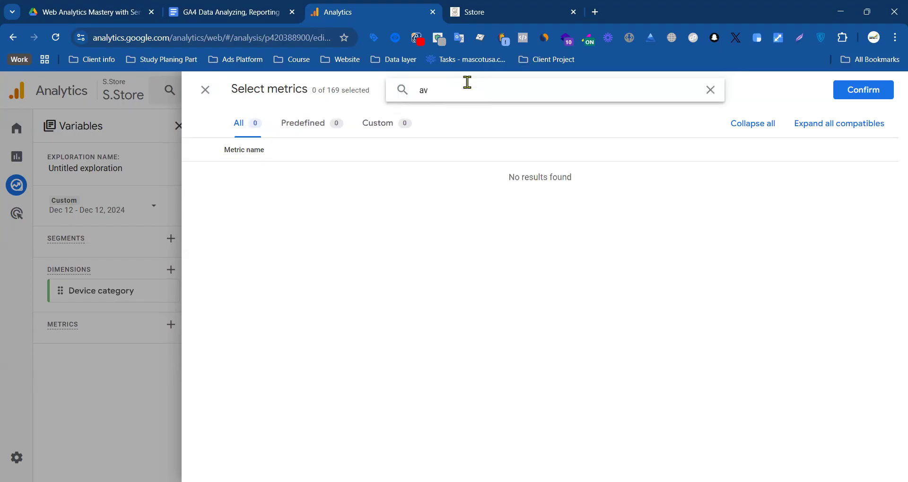
text(cti)
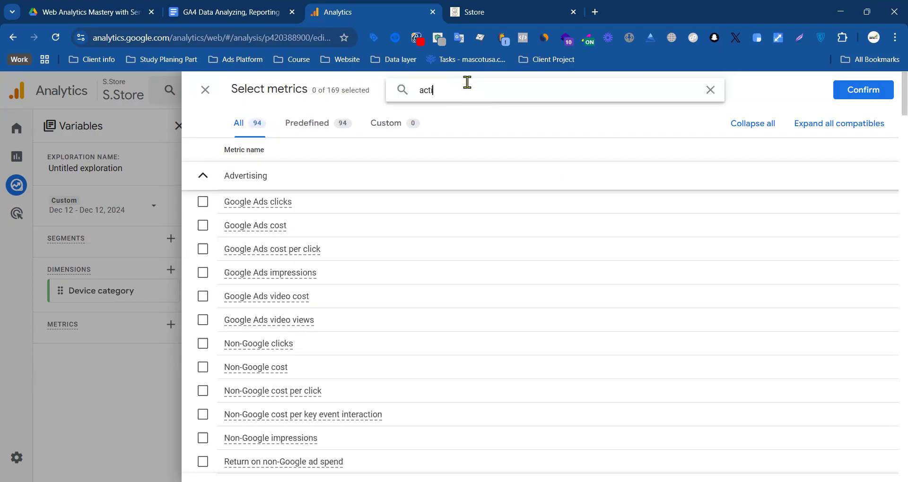
scroll(308, 389, down, 6)
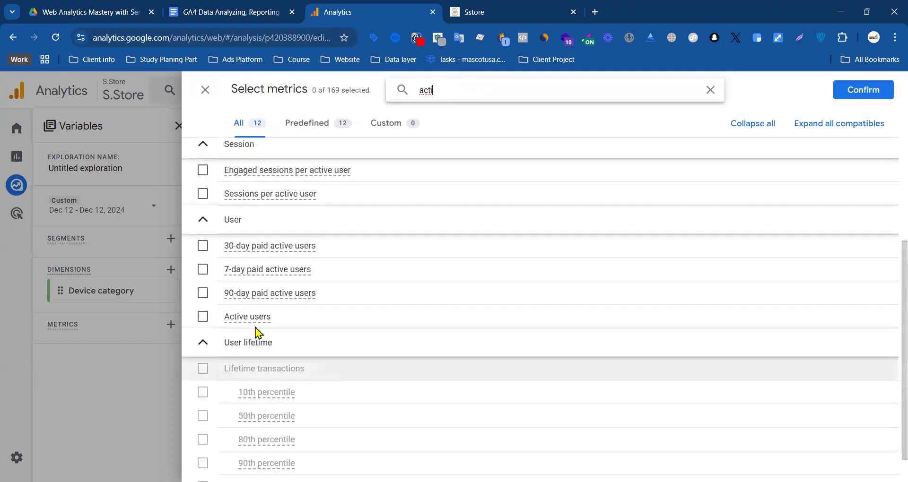
click(203, 317)
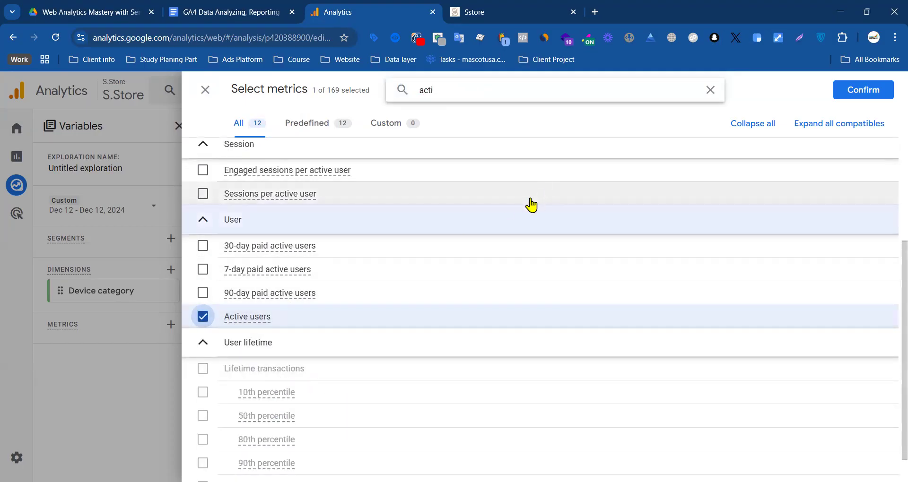
scroll(529, 189, up, 6)
click(863, 95)
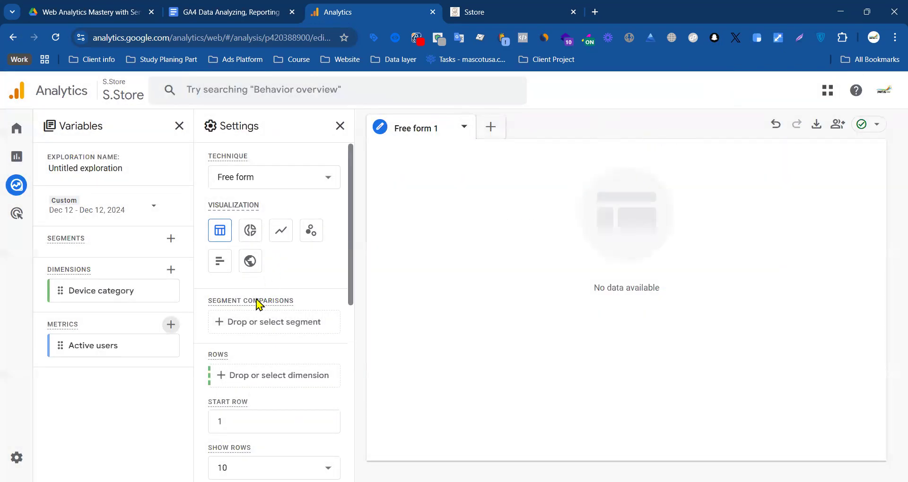
- Reopen the exploration's metric selection and recheck the Total Revenue / No. of orders formula in the Google Docs document
click(171, 325)
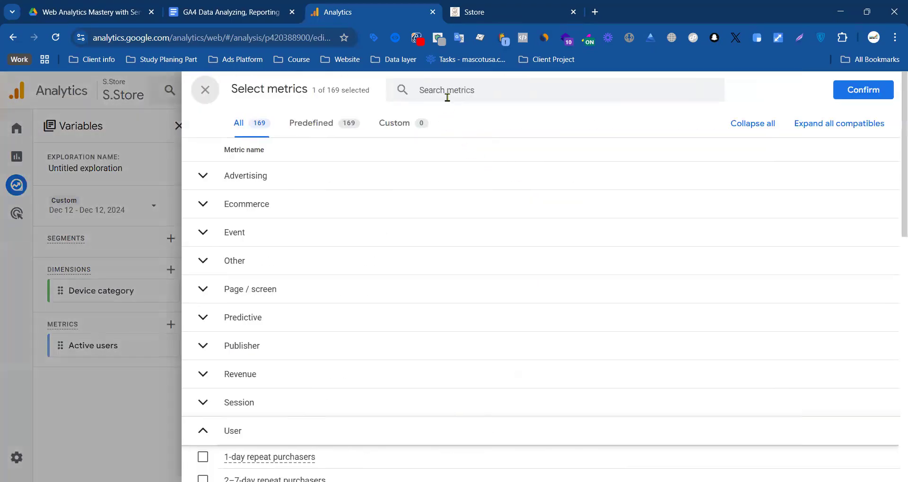
click(461, 92)
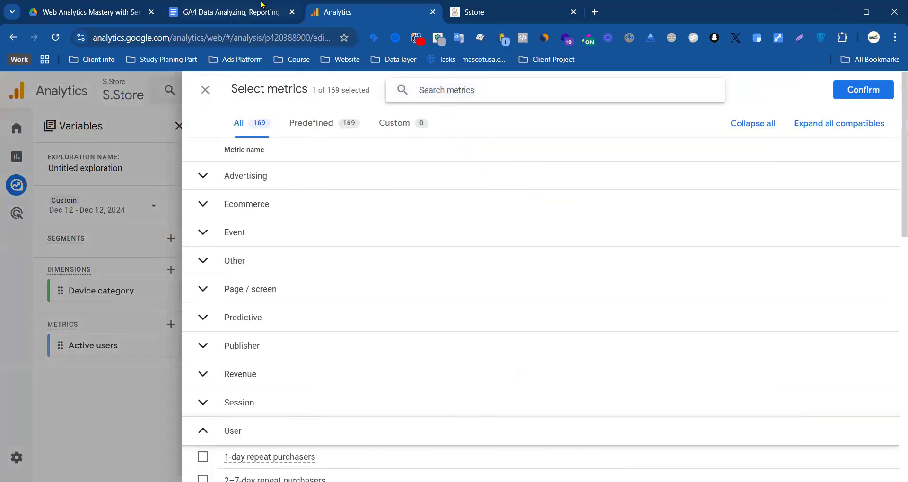
key(ctrl+shift+Tab)
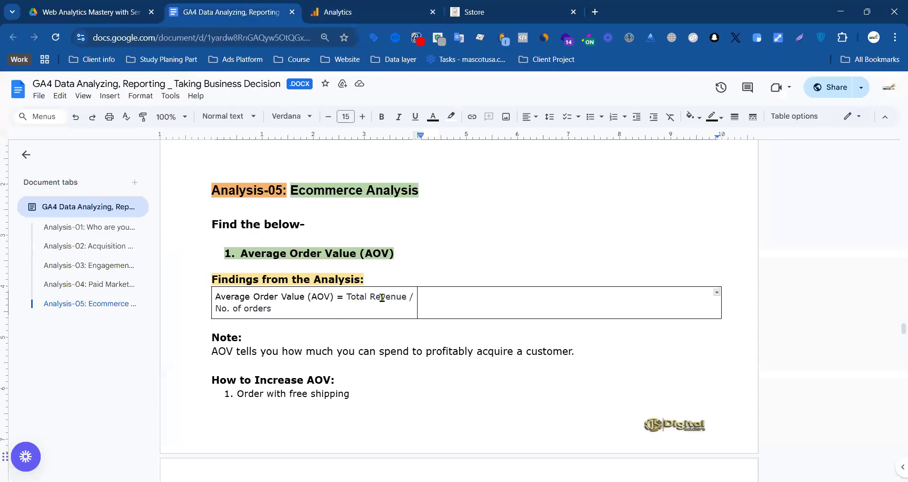
shift+click(407, 296)
click(274, 308)
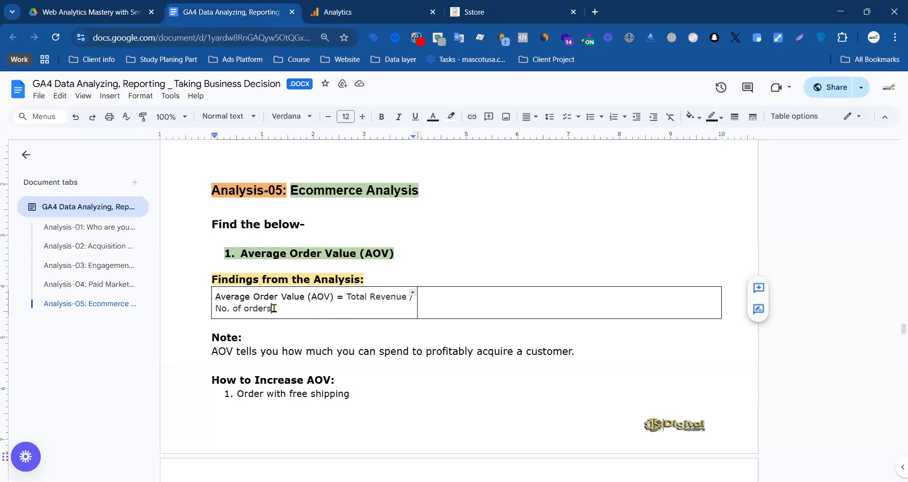
- Switch to Google Analytics, search the metrics for "aver" and add Average purchase revenue to the exploration
click(373, 12)
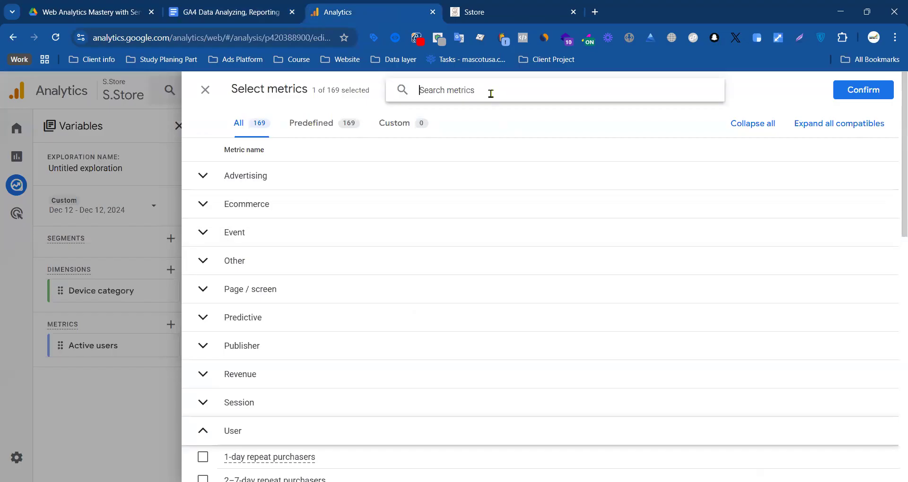
text(a)
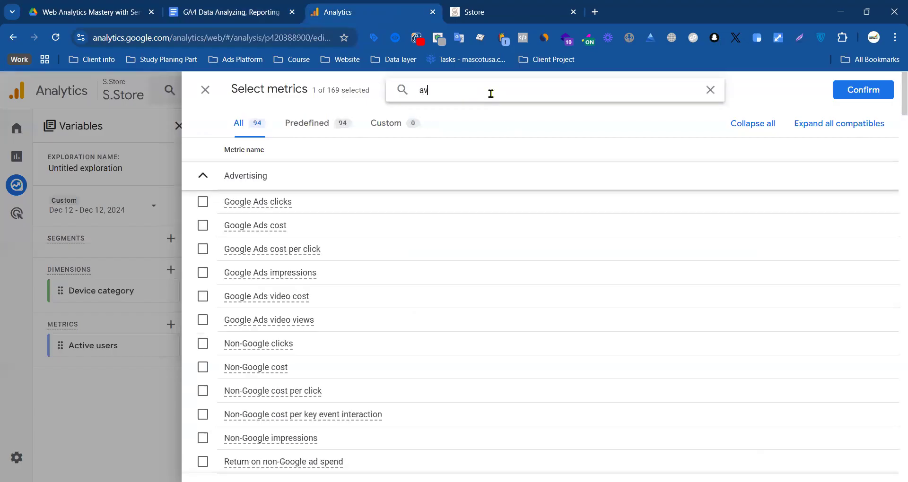
text(v)
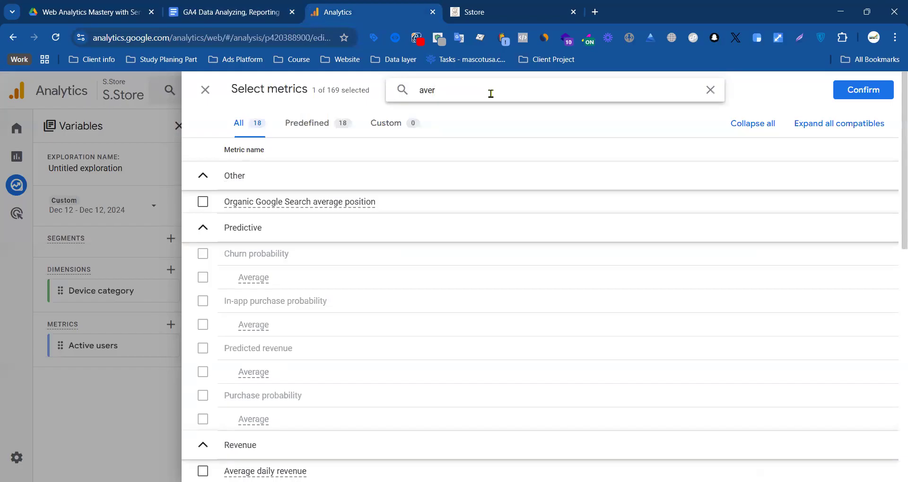
scroll(312, 291, down, 3)
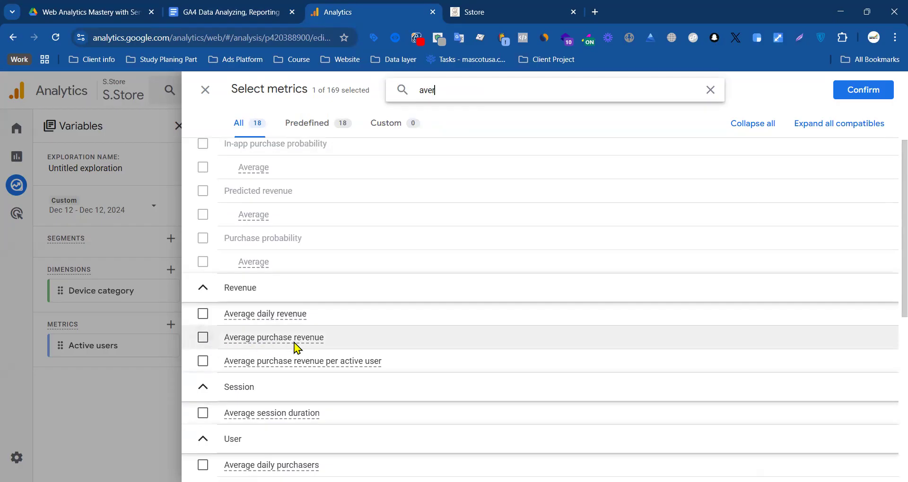
mouse_move(285, 348)
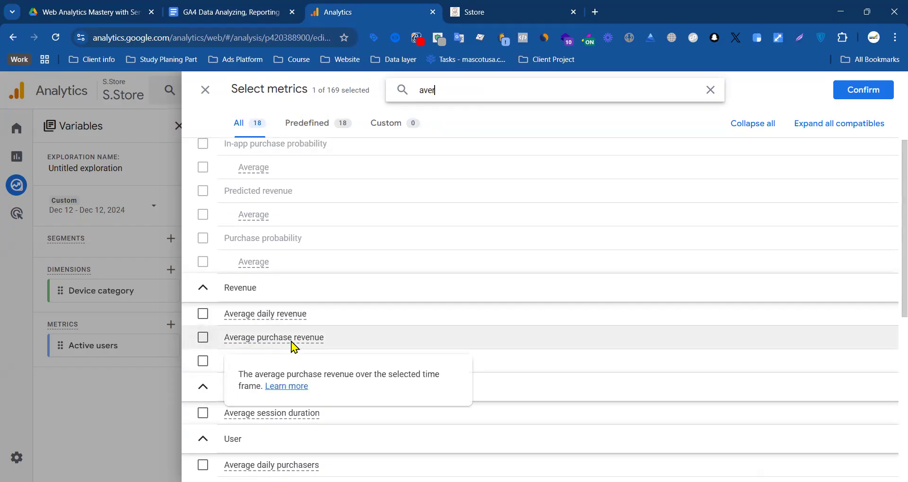
scroll(318, 333, down, 3)
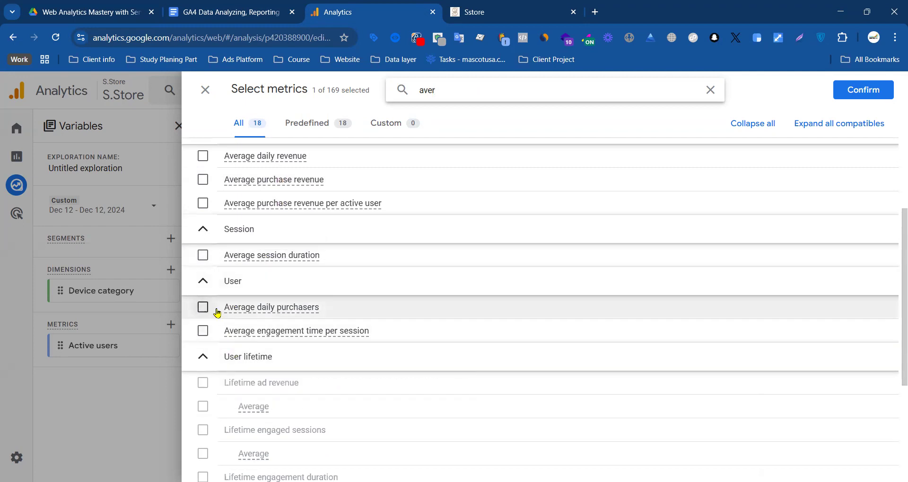
scroll(326, 299, up, 3)
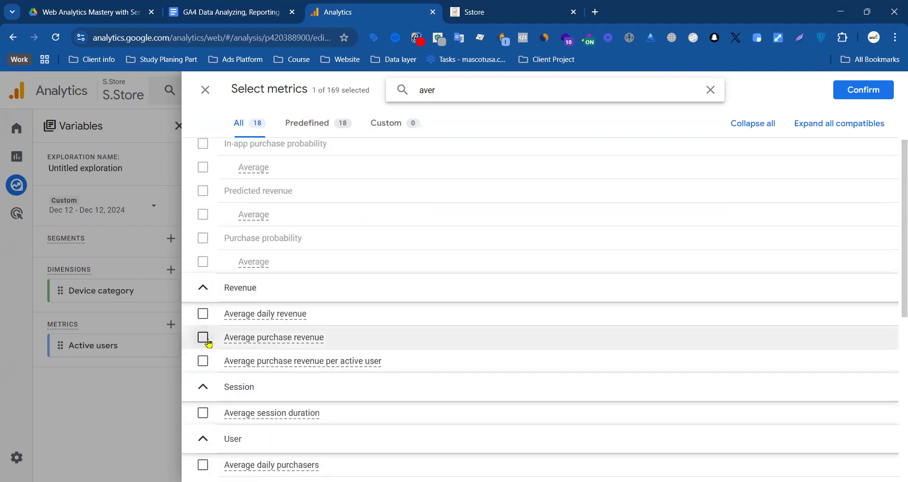
click(204, 339)
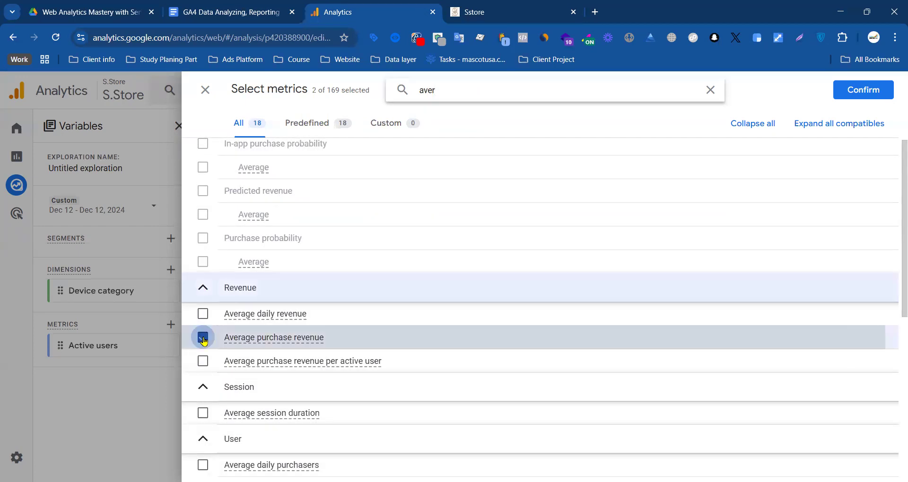
click(871, 97)
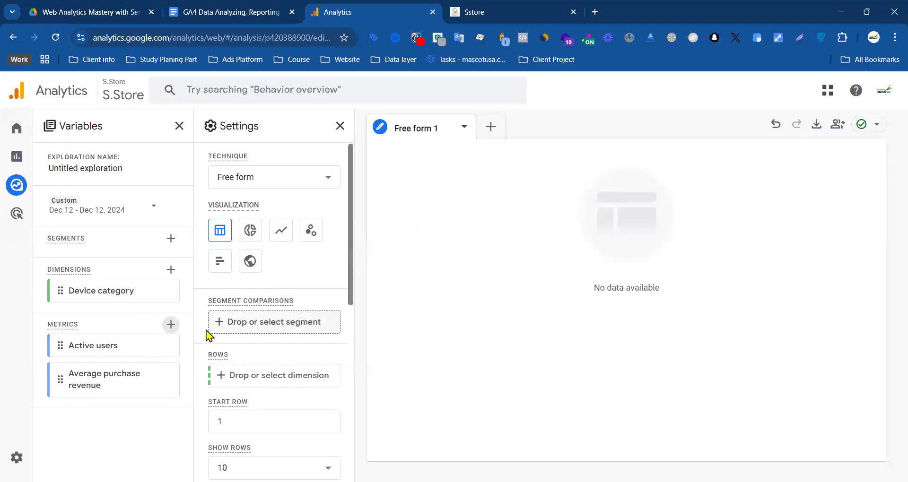
- Set Device category as the column dimension of the free-form table
scroll(293, 364, down, 3)
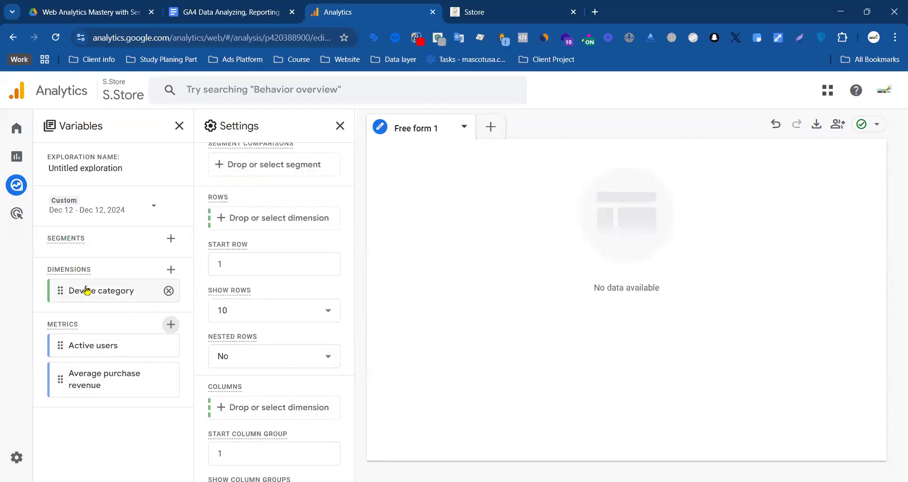
scroll(255, 331, down, 3)
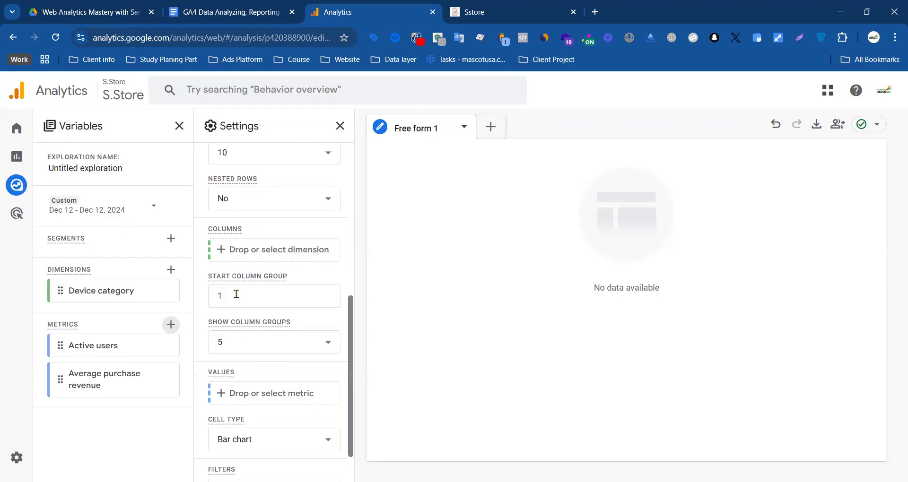
click(256, 250)
click(307, 274)
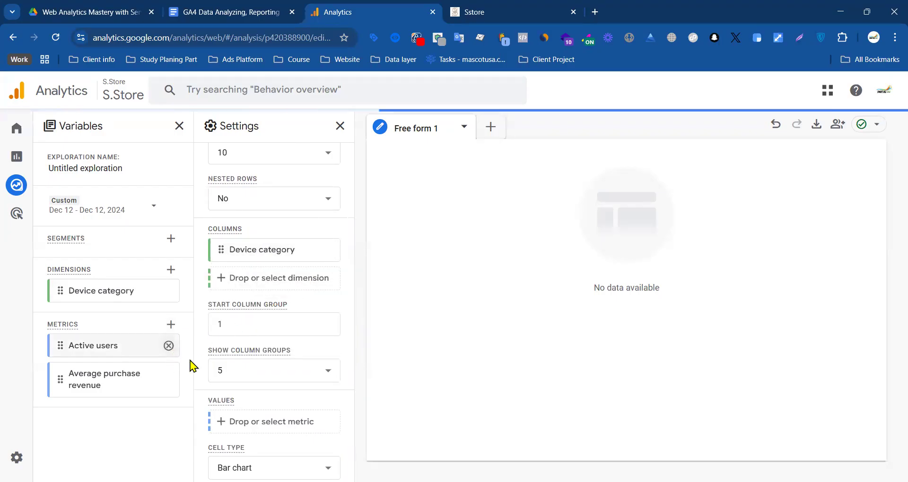
- Add Active users and Average purchase revenue as the values of the free-form table
scroll(279, 391, down, 1)
scroll(279, 392, down, 2)
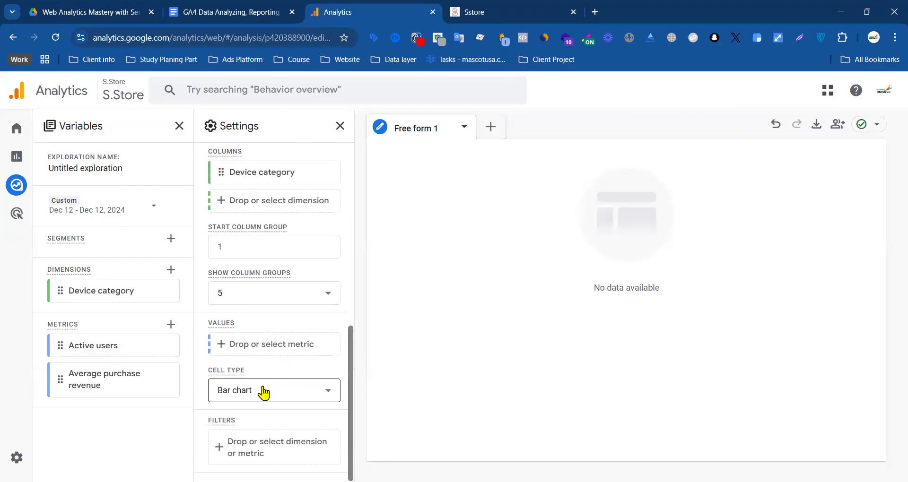
click(259, 345)
click(312, 365)
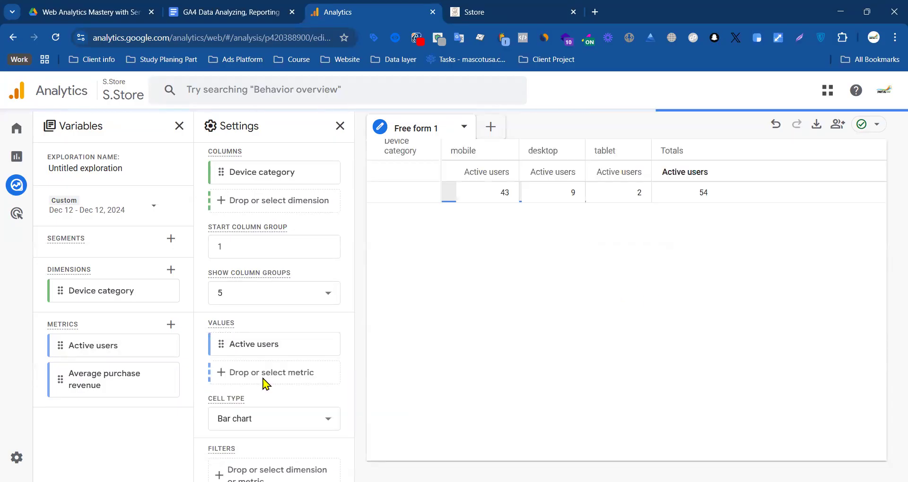
click(264, 381)
click(315, 400)
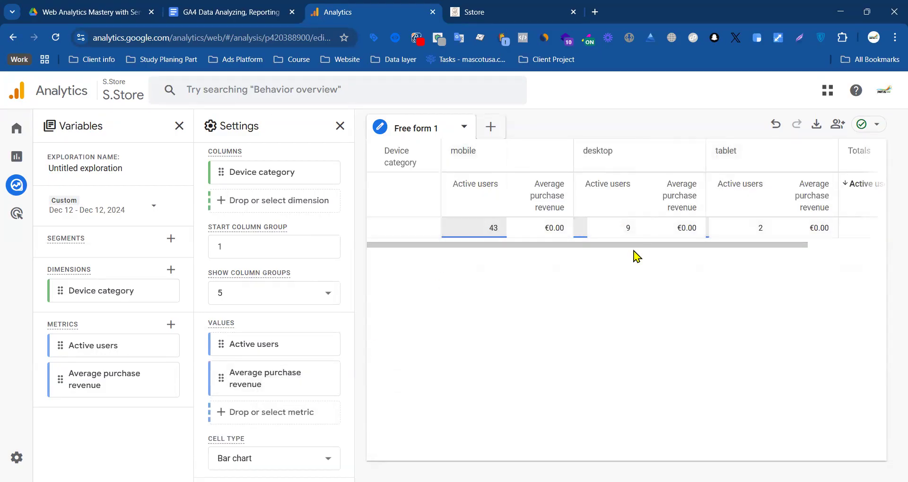
- Review the table's device columns and set the exploration's date range to Jan 1 - Feb 11, 2025
drag(453, 152, 507, 153)
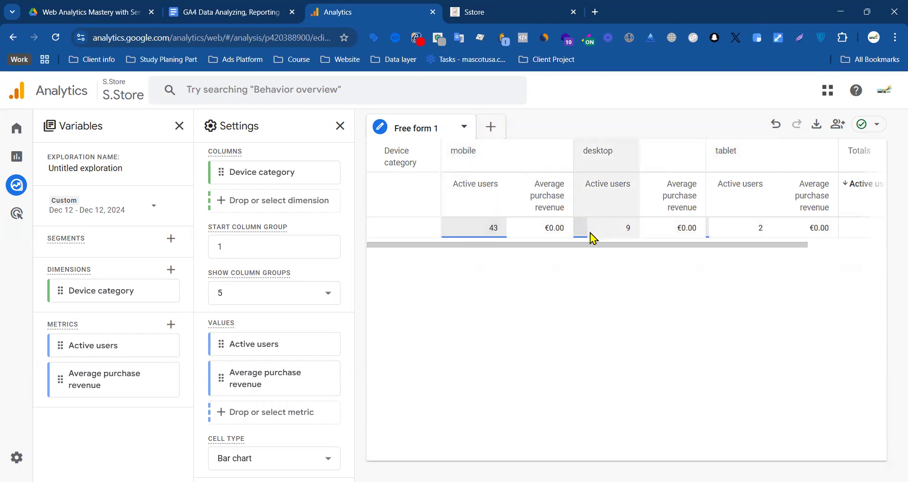
scroll(582, 246, right, 1)
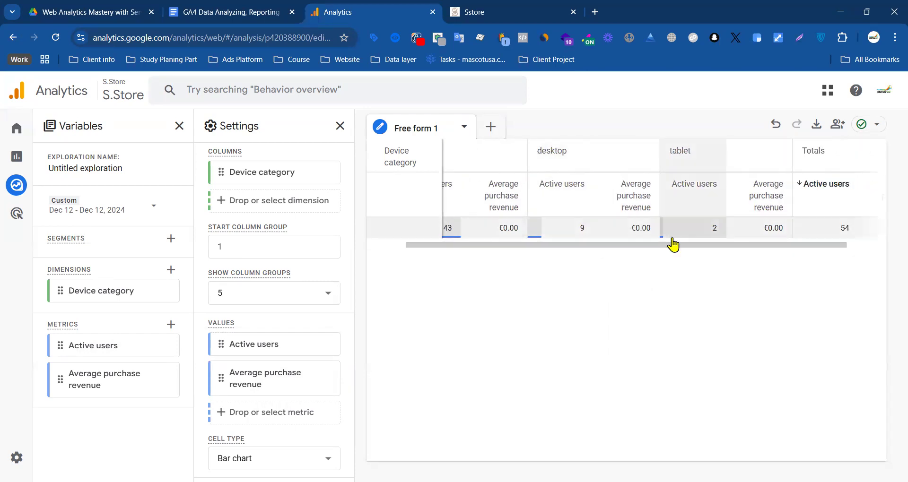
scroll(803, 251, right, 1)
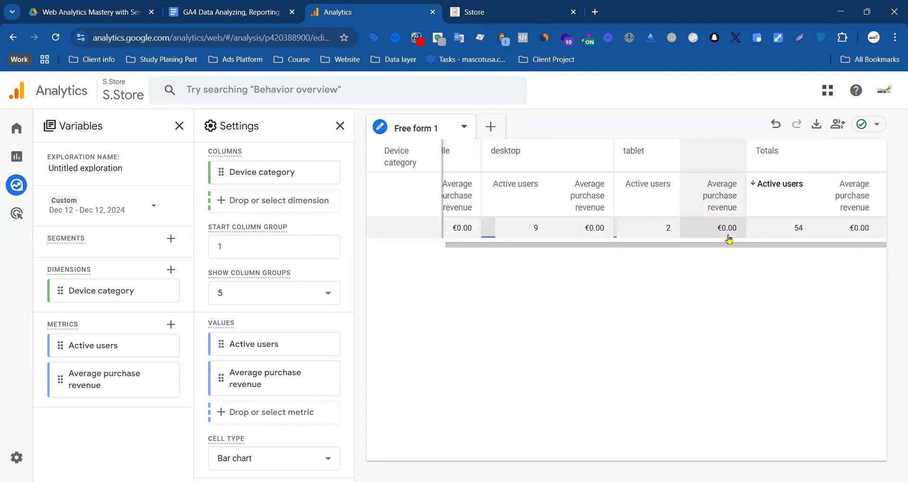
click(82, 219)
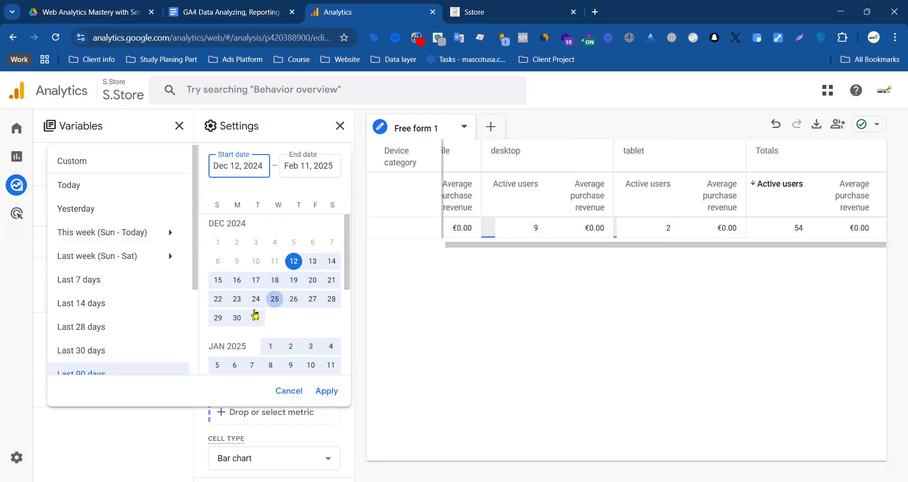
click(276, 346)
scroll(278, 345, down, 5)
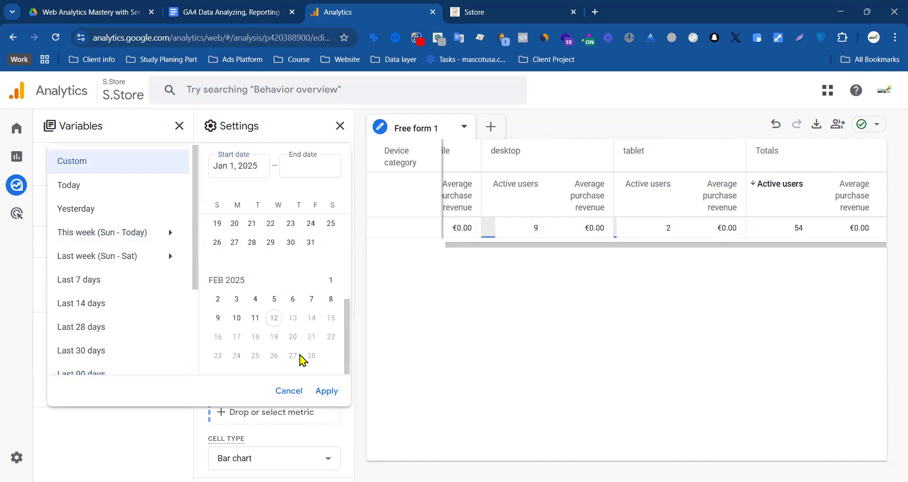
click(257, 320)
click(328, 391)
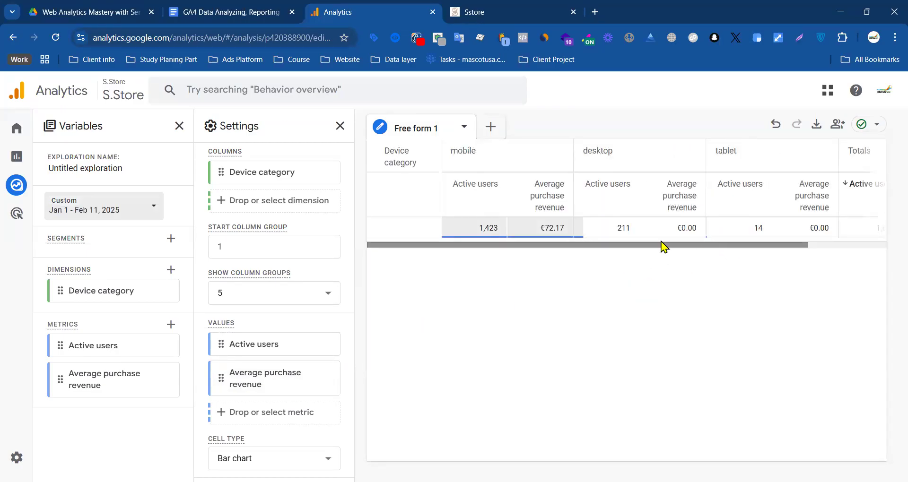
- Check the table's totals, try the Last 90 days date range on the exploration, and view the totals again
drag(664, 246, 810, 251)
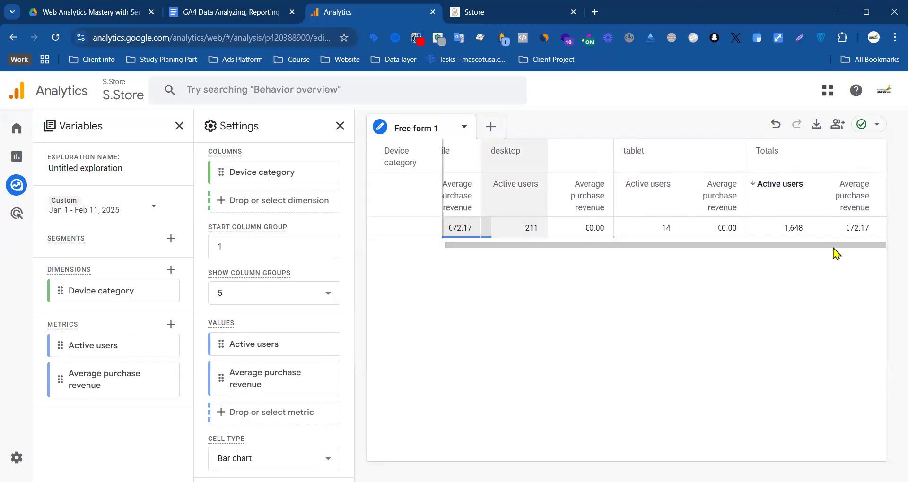
drag(686, 245, 493, 245)
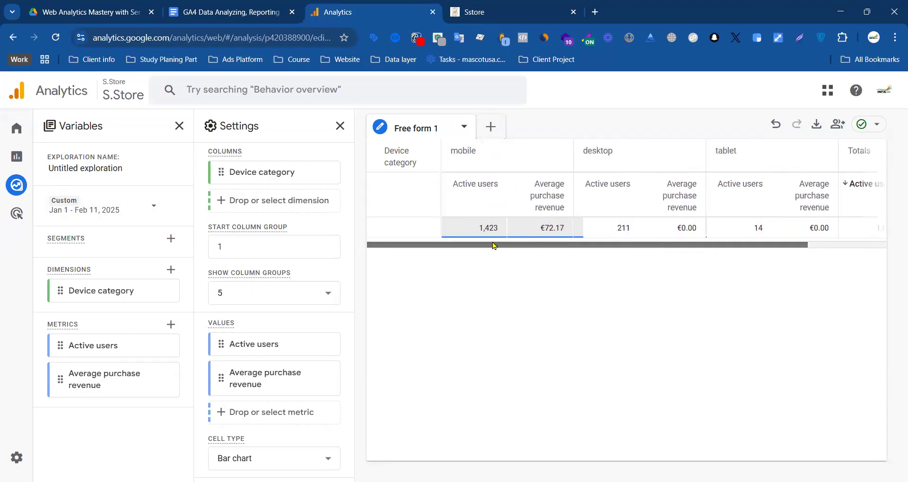
click(99, 208)
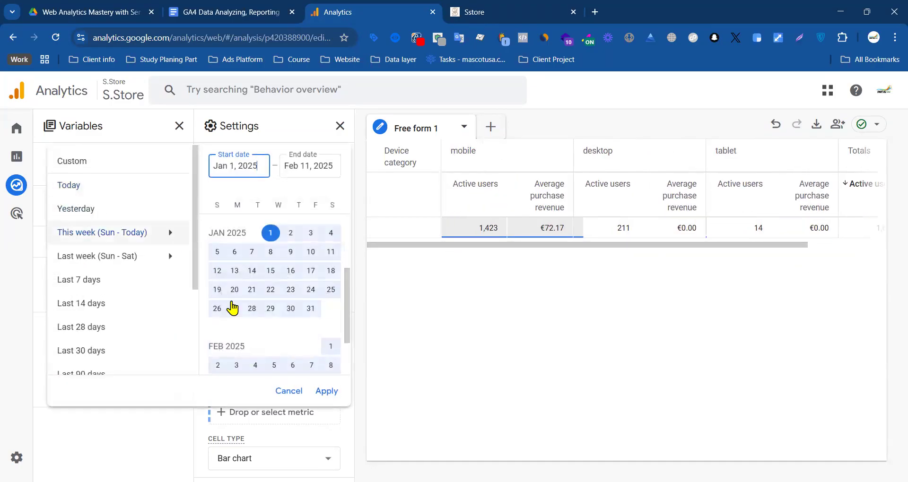
click(140, 374)
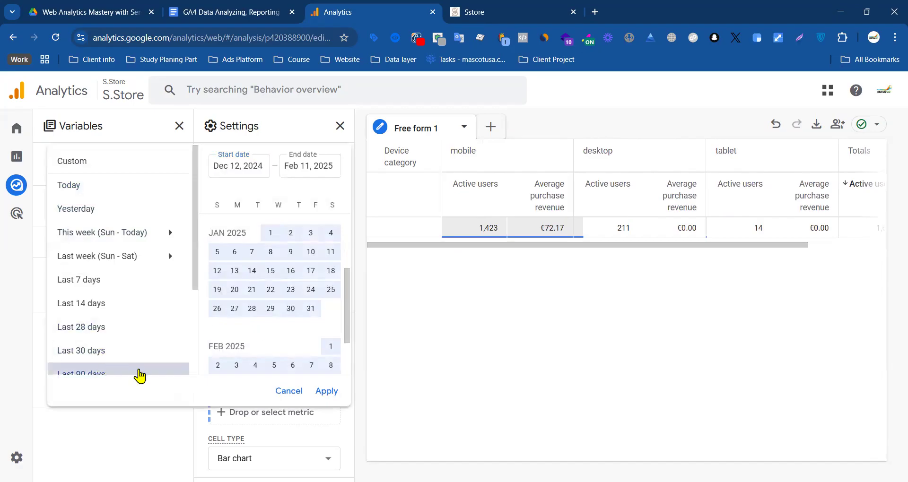
click(326, 391)
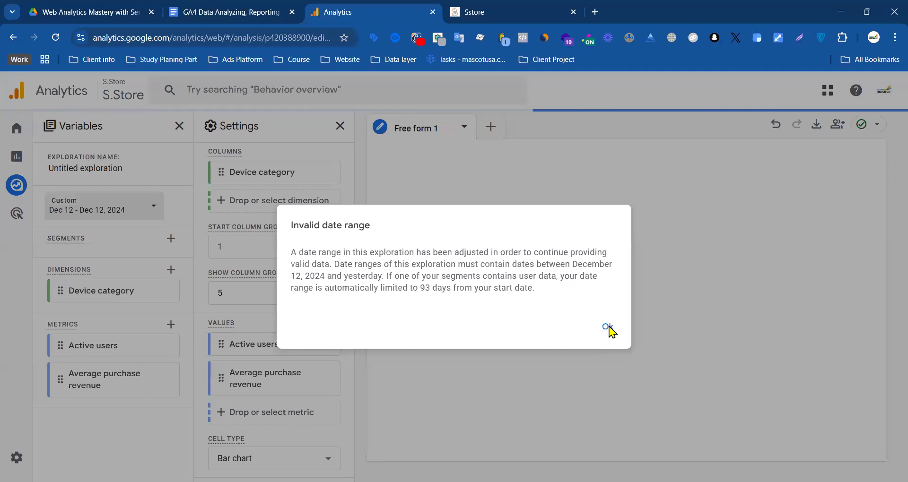
click(696, 273)
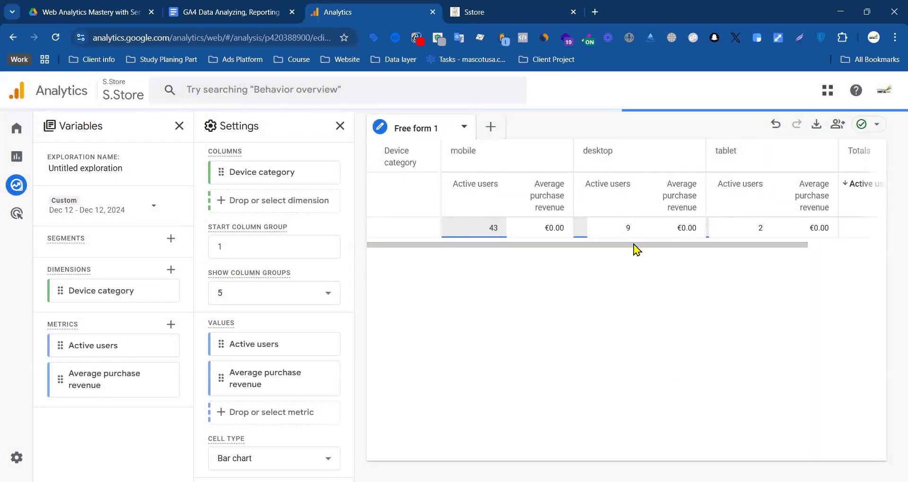
drag(732, 249, 875, 241)
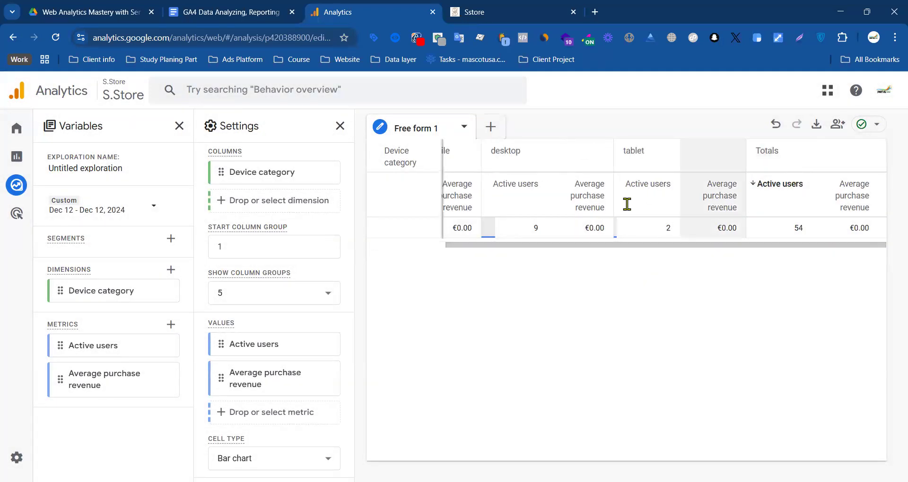
- Set the exploration's date range to Jan 1 - Feb 11, 2025
click(121, 211)
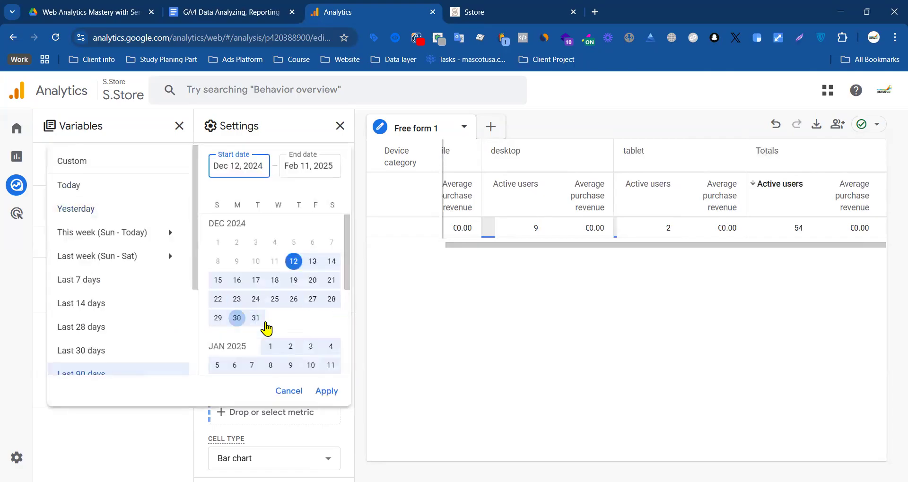
click(265, 347)
scroll(272, 331, down, 3)
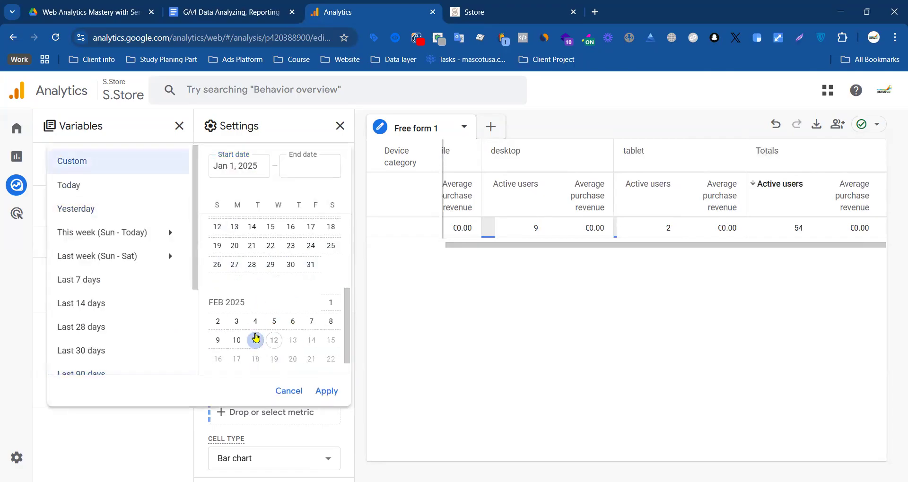
click(254, 341)
click(327, 393)
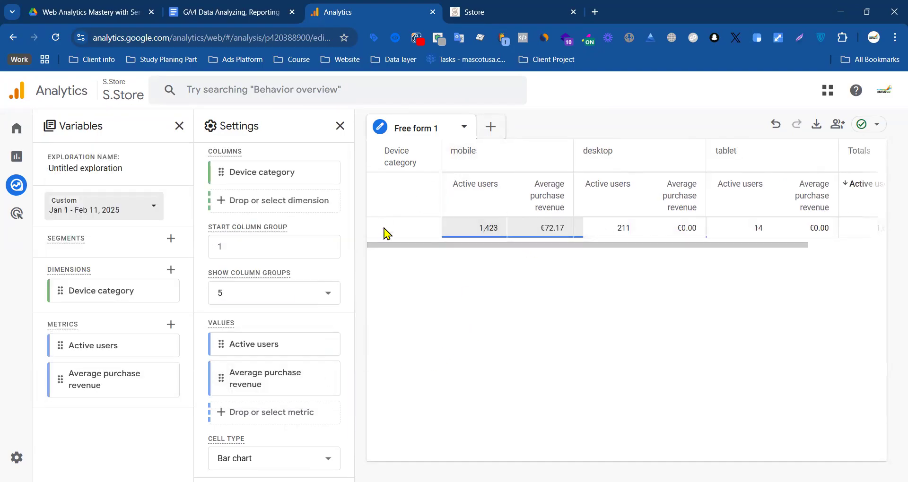
- Move Device category from the columns to the rows of the free-form table
scroll(264, 340, up, 7)
scroll(308, 315, down, 3)
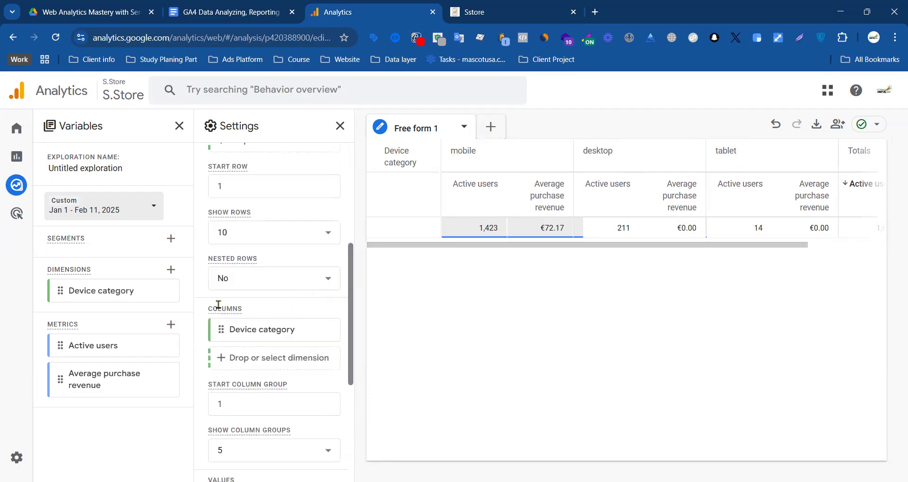
scroll(274, 310, up, 3)
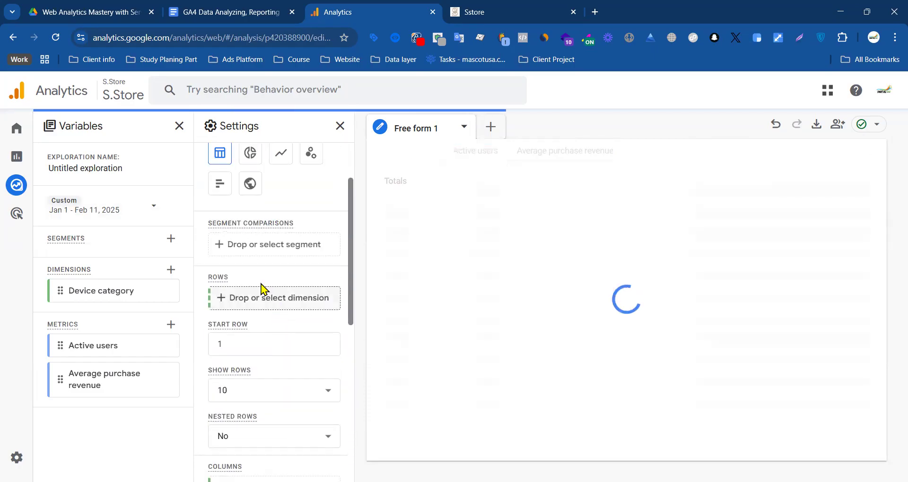
click(239, 301)
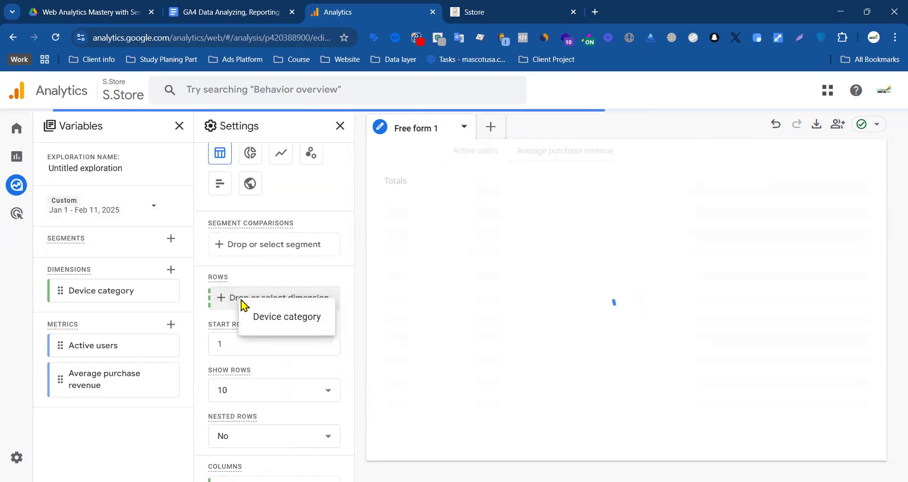
click(290, 318)
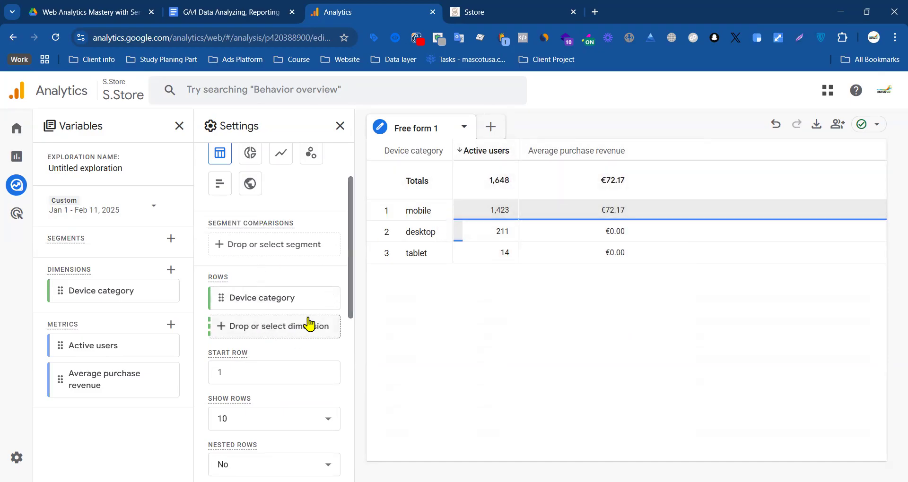
- Remove Device category from the table's rows and set it as the column dimension again
click(328, 299)
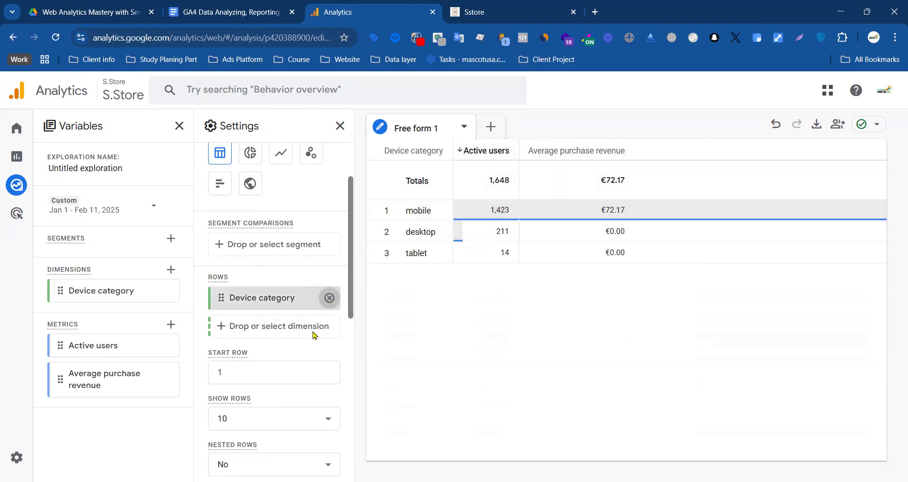
click(251, 333)
click(295, 347)
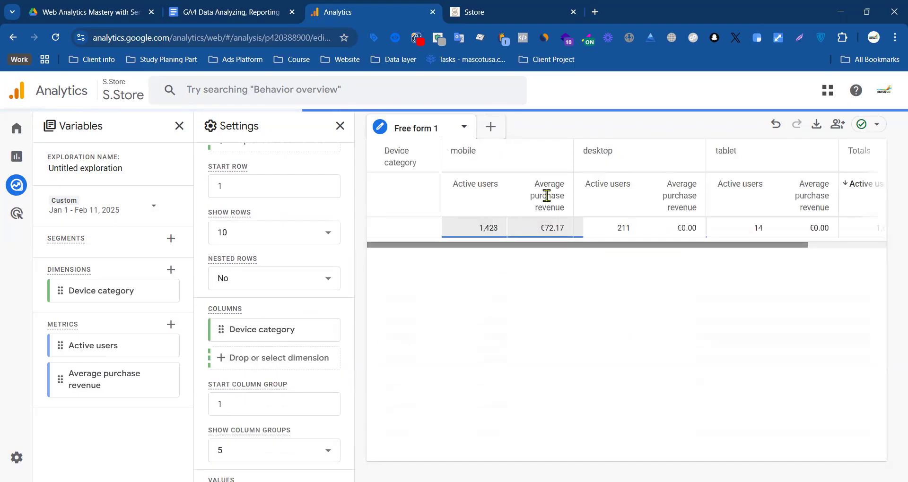
- Copy the total Average purchase revenue, €72.17, from the exploration into the document's empty Average Order Value (AOV) findings cell
drag(614, 245, 746, 244)
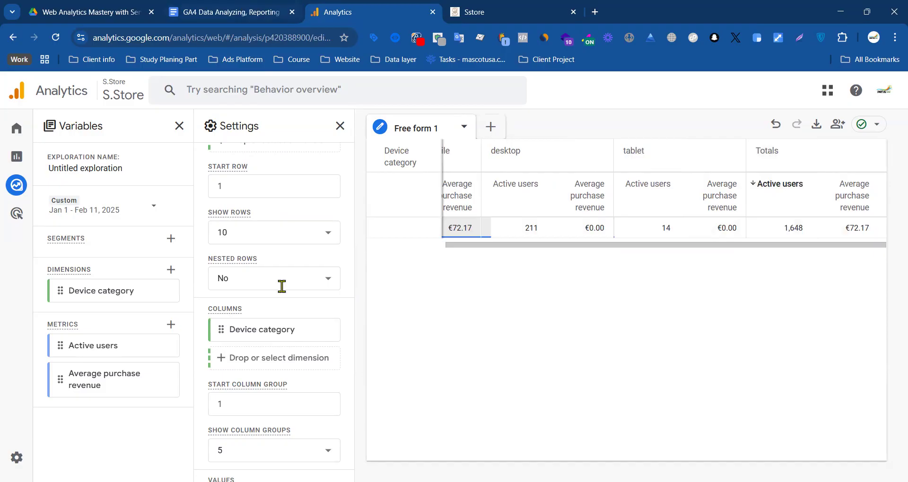
key(ctrl+shift+Tab)
click(431, 299)
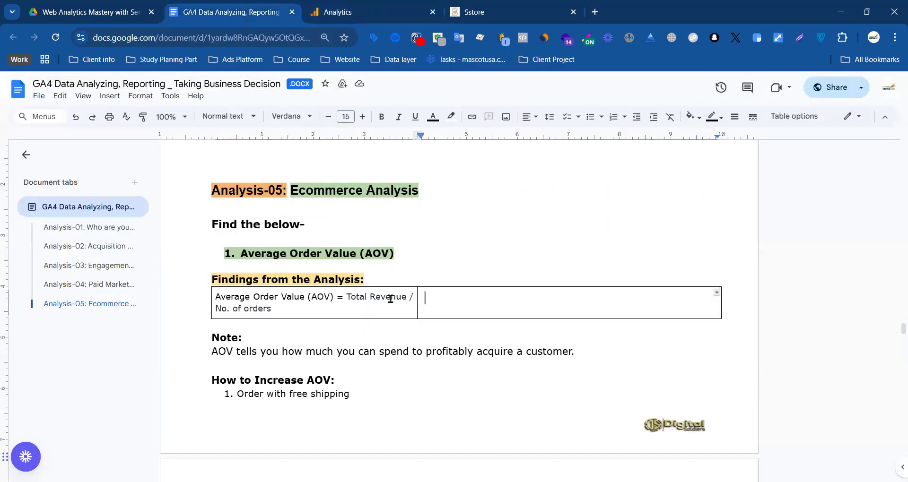
click(355, 11)
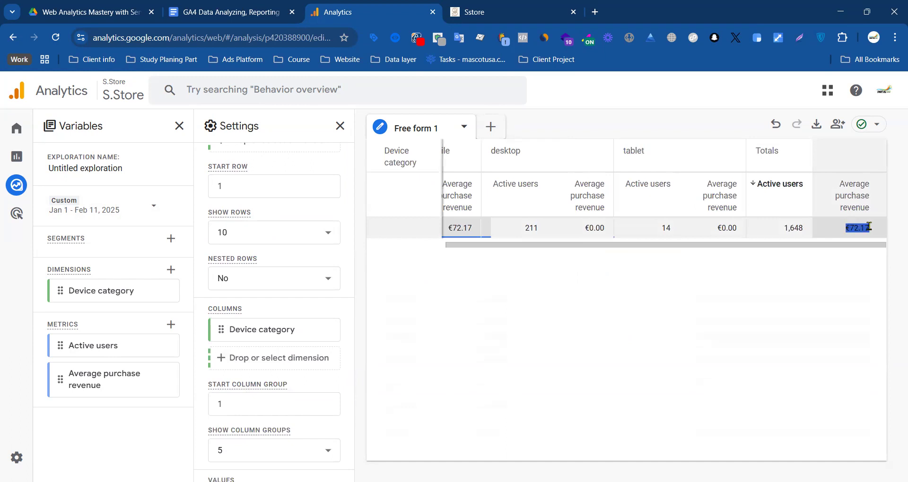
key(ctrl+c)
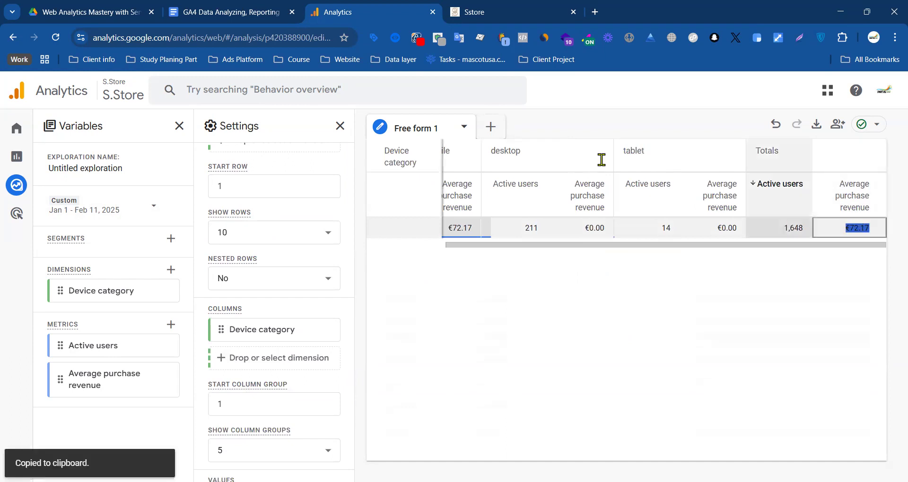
click(233, 10)
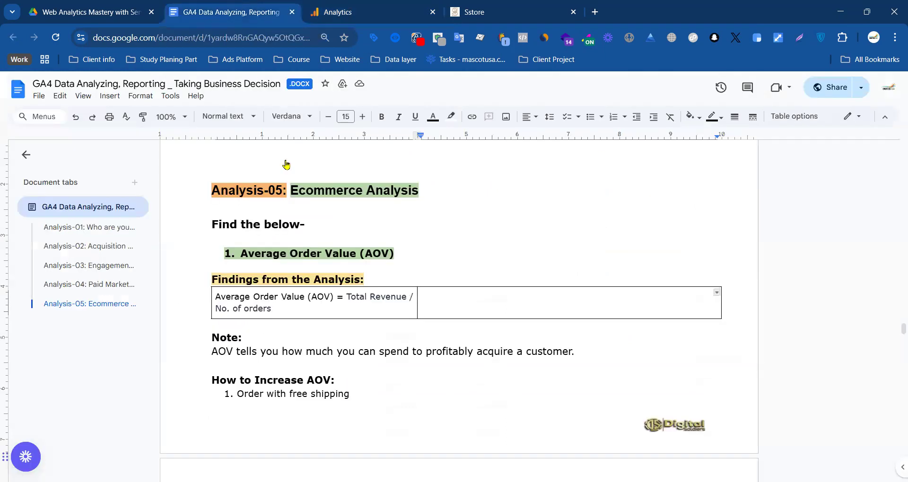
click(428, 289)
key(ctrl+v)
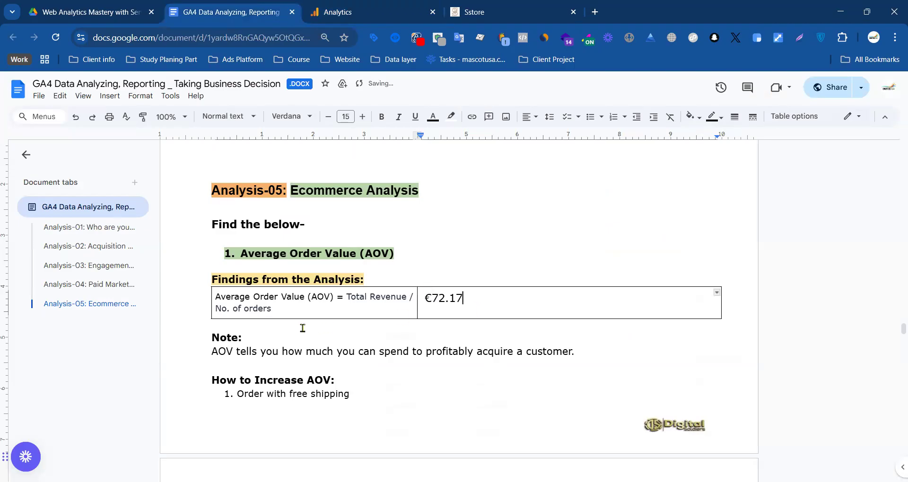
- Review the AOV value in the findings table and the note and improvement tips beneath it
scroll(303, 327, down, 3)
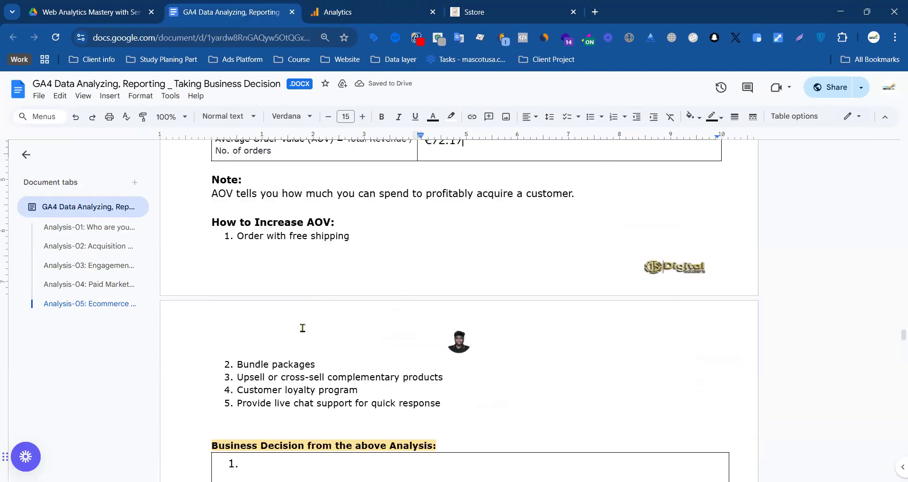
scroll(367, 279, up, 3)
drag(468, 298, 415, 301)
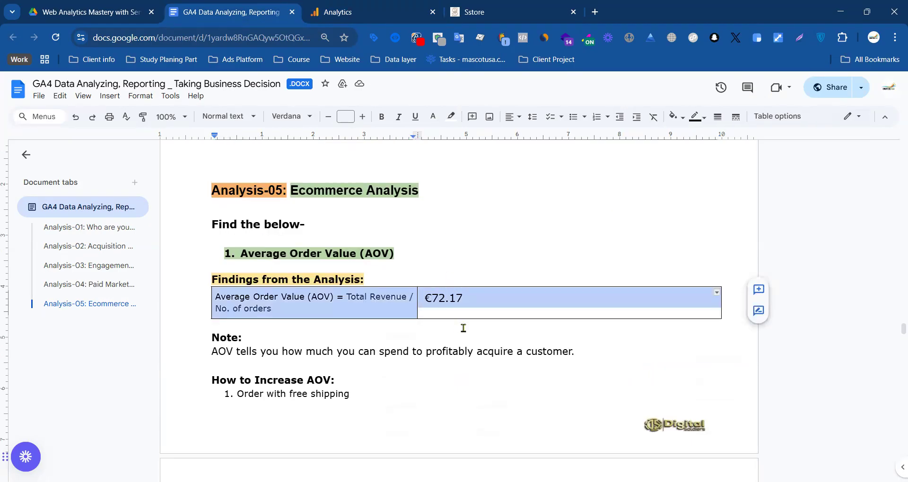
click(470, 298)
shift+click(421, 299)
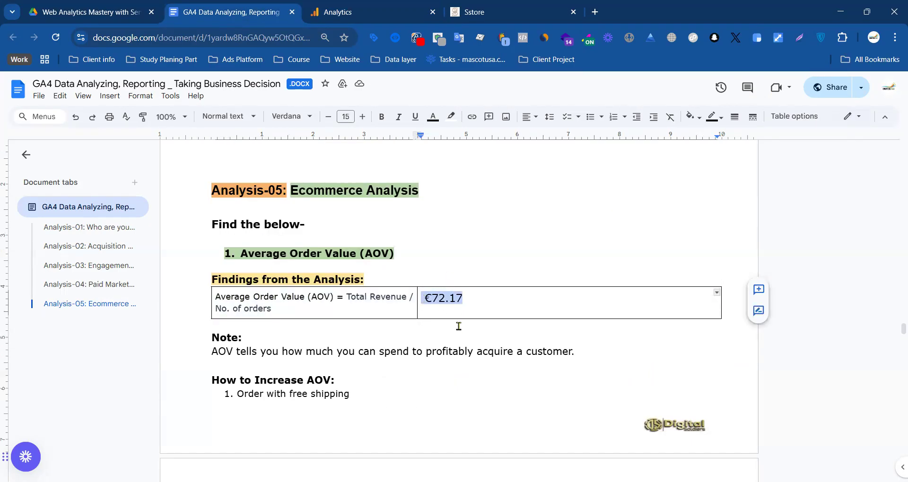
double_click(471, 302)
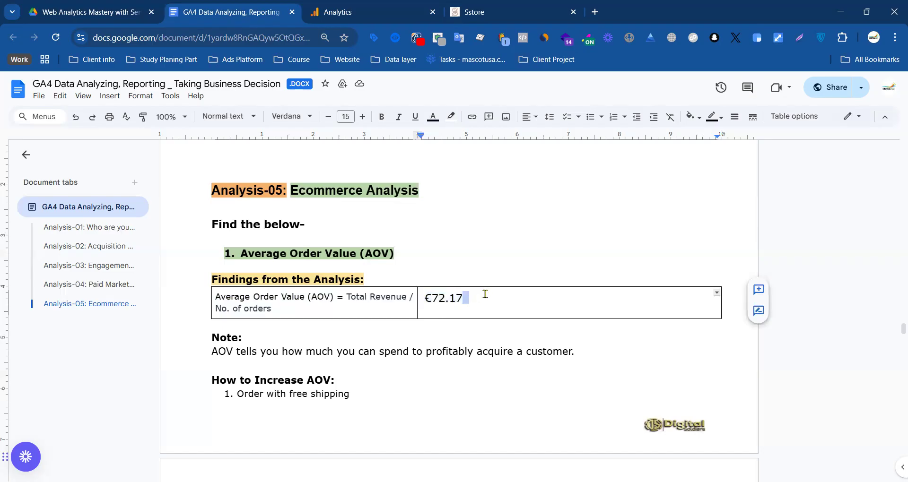
scroll(473, 286, down, 4)
scroll(461, 284, up, 4)
scroll(339, 347, down, 3)
scroll(341, 362, up, 3)
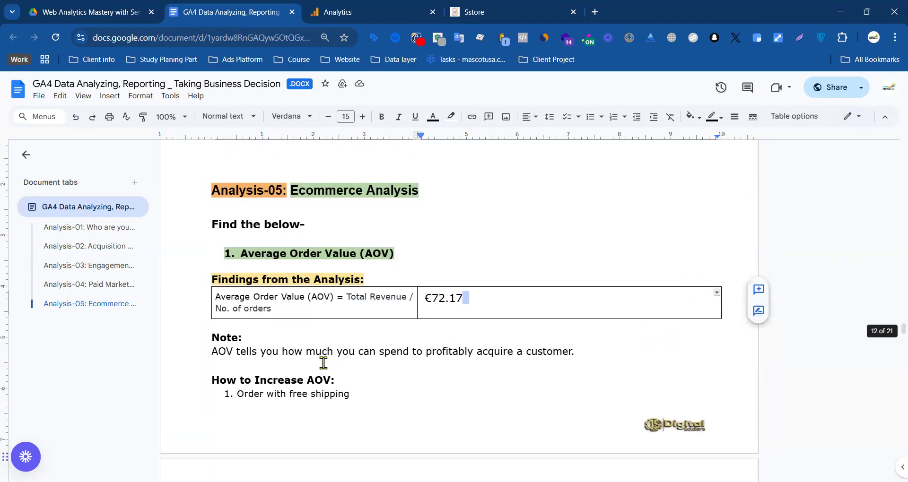
- Go through the How to Increase AOV list, highlighting "Order with free shipping" and "Bundle packages"
scroll(331, 359, down, 3)
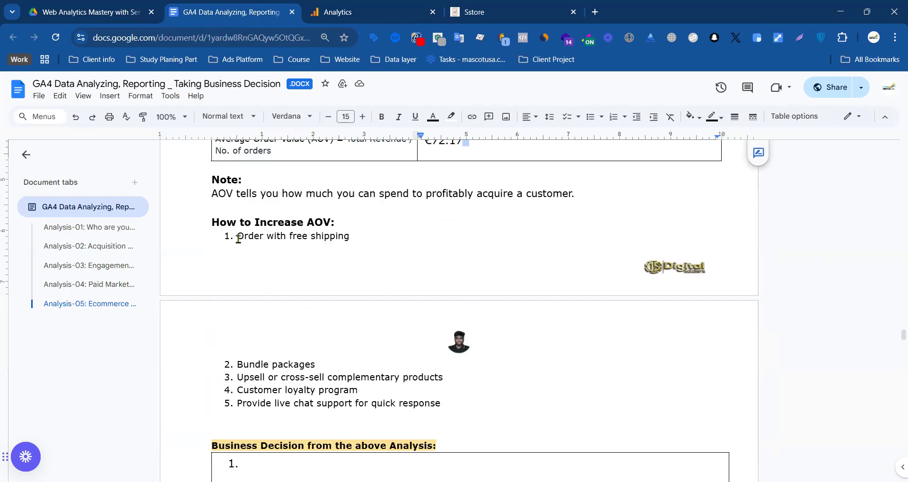
click(385, 229)
triple_click(386, 236)
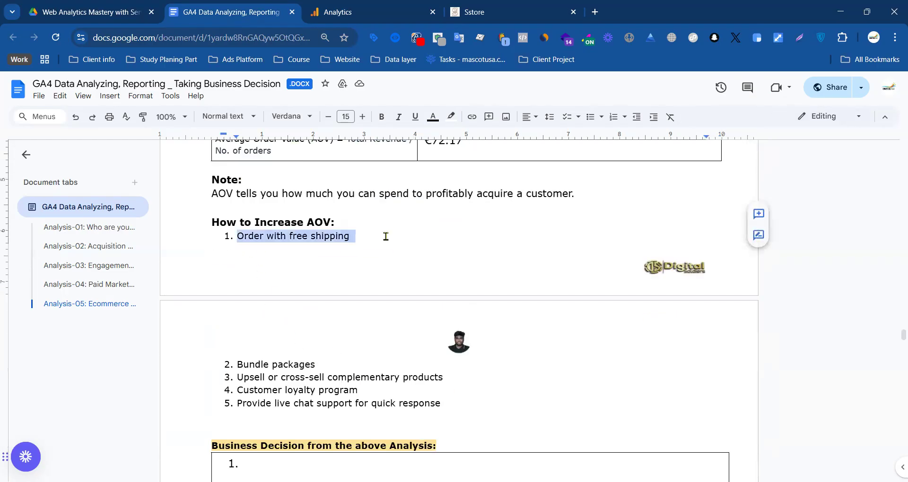
click(402, 251)
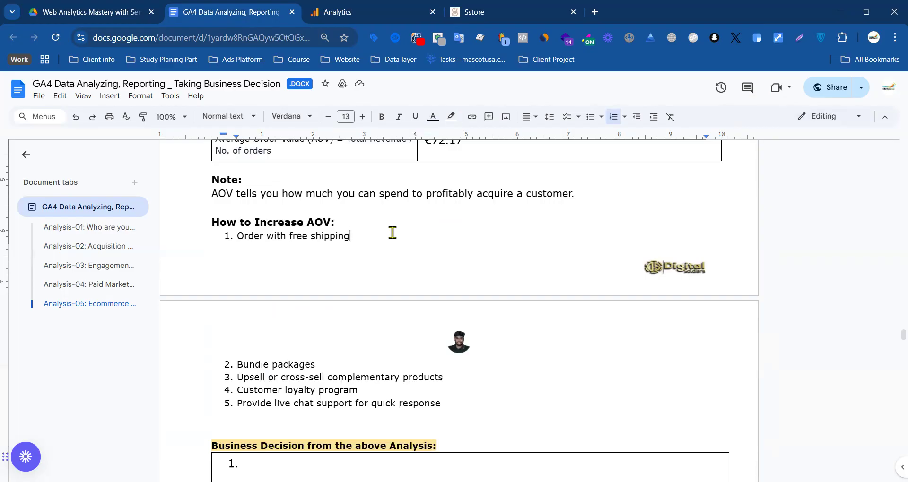
drag(256, 237, 351, 237)
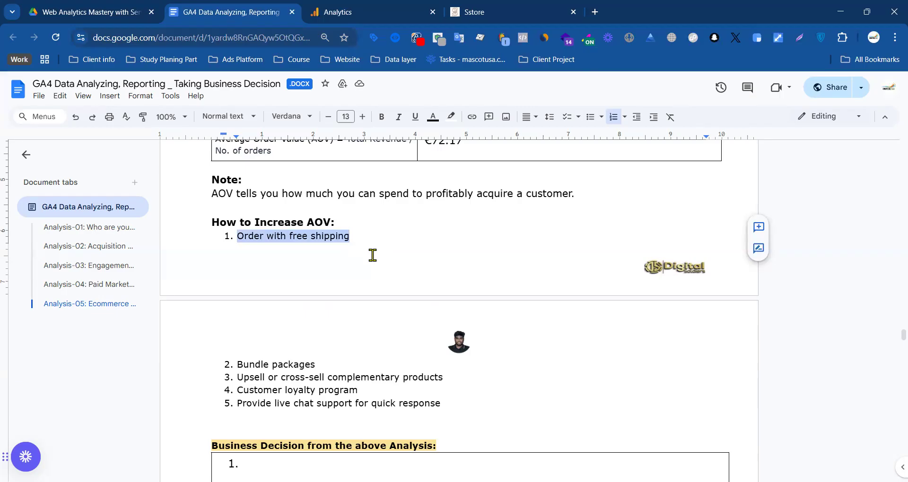
click(353, 275)
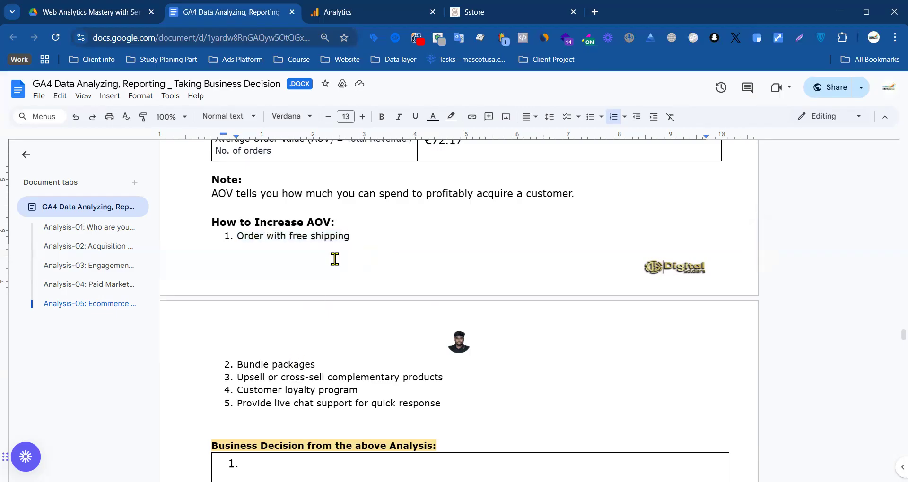
drag(352, 241, 239, 240)
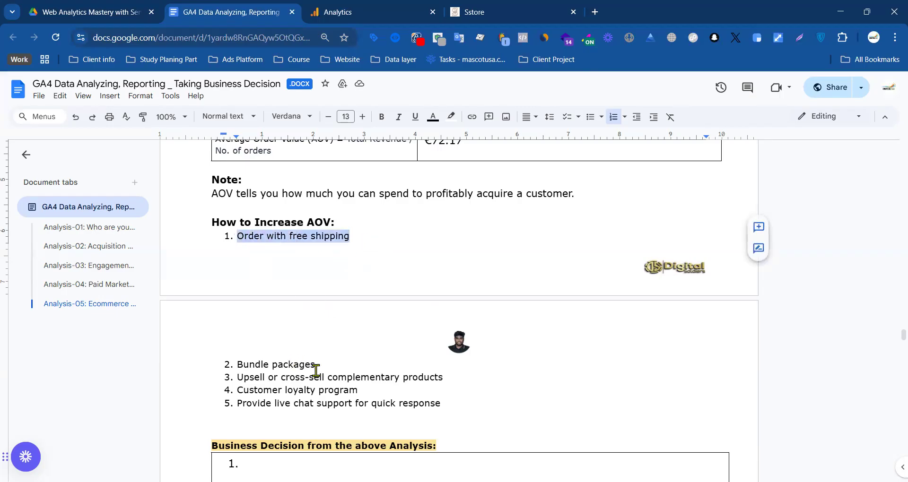
drag(235, 368, 315, 365)
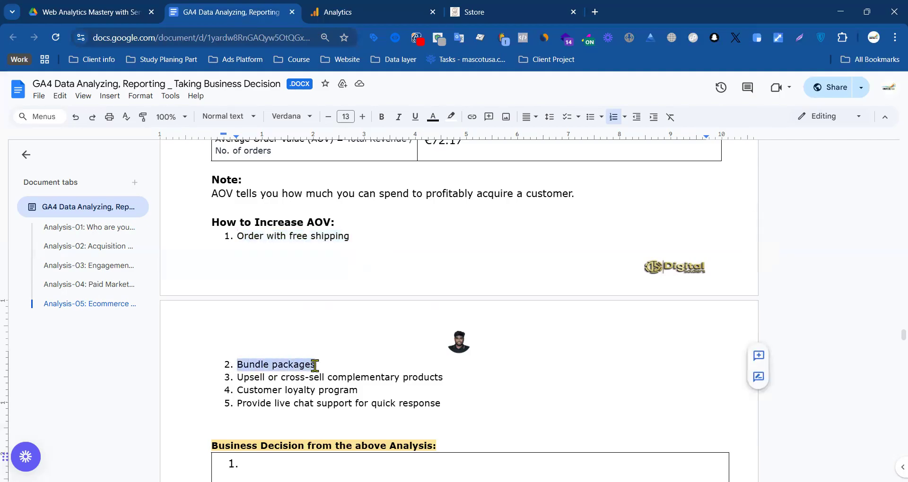
- Switch to the Sstore website and look through its home page for the offers and products it promotes
click(466, 13)
scroll(329, 274, down, 5)
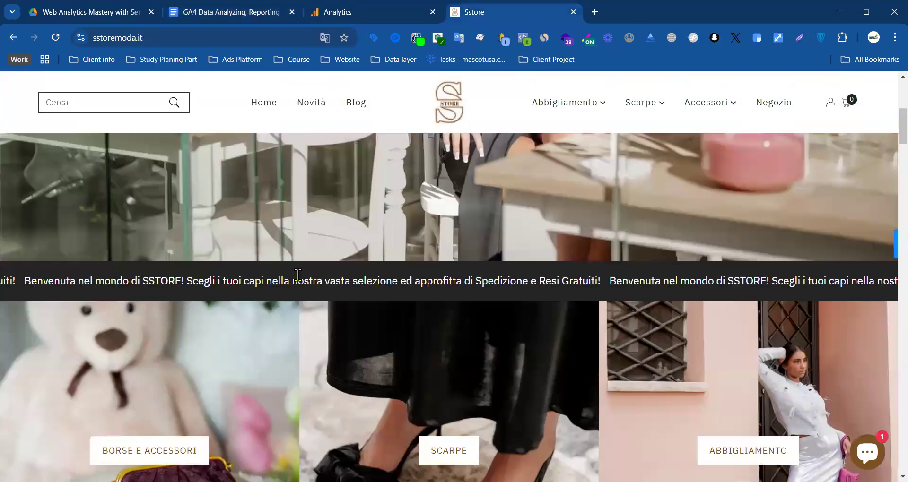
scroll(300, 276, down, 15)
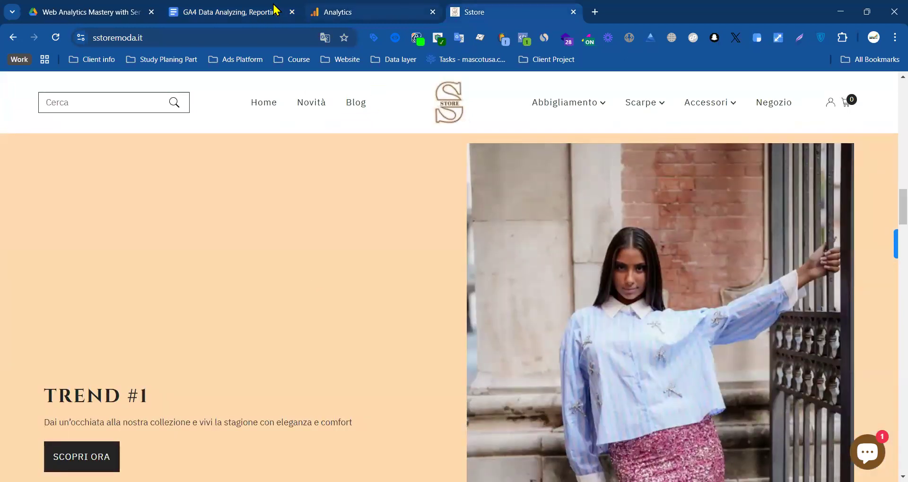
click(245, 13)
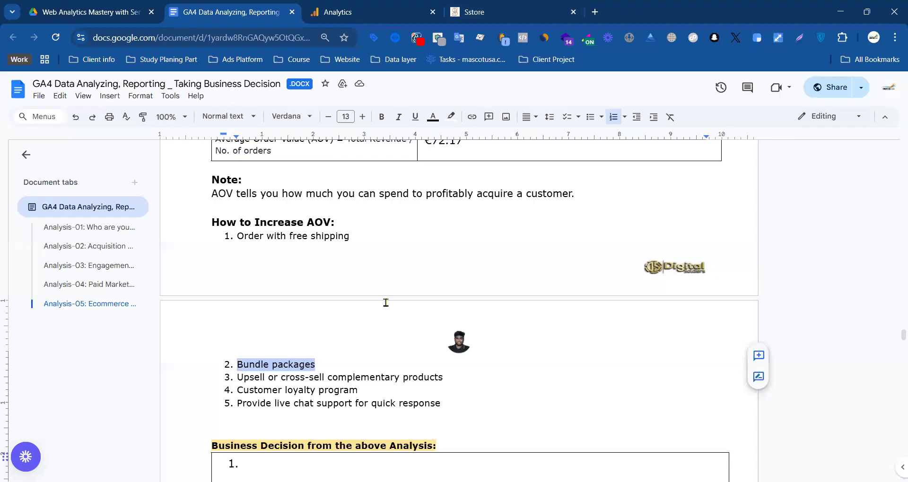
click(491, 12)
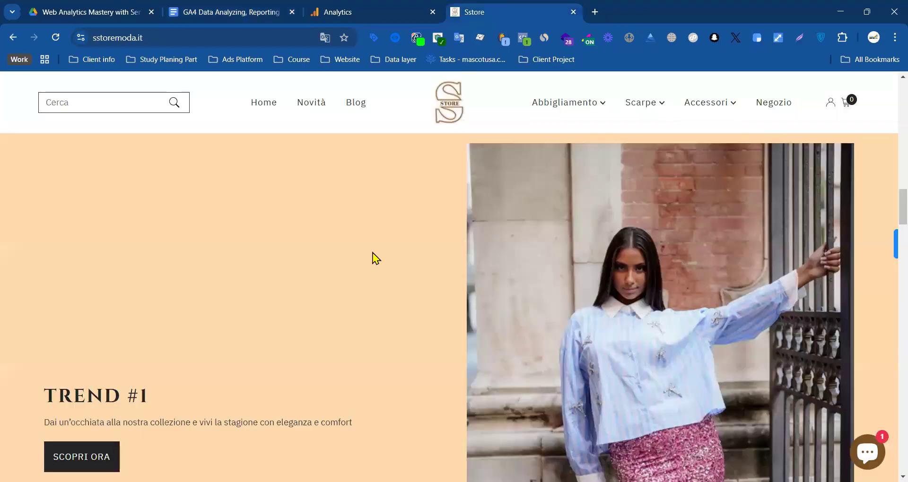
scroll(373, 255, down, 5)
scroll(357, 260, up, 15)
scroll(403, 283, down, 5)
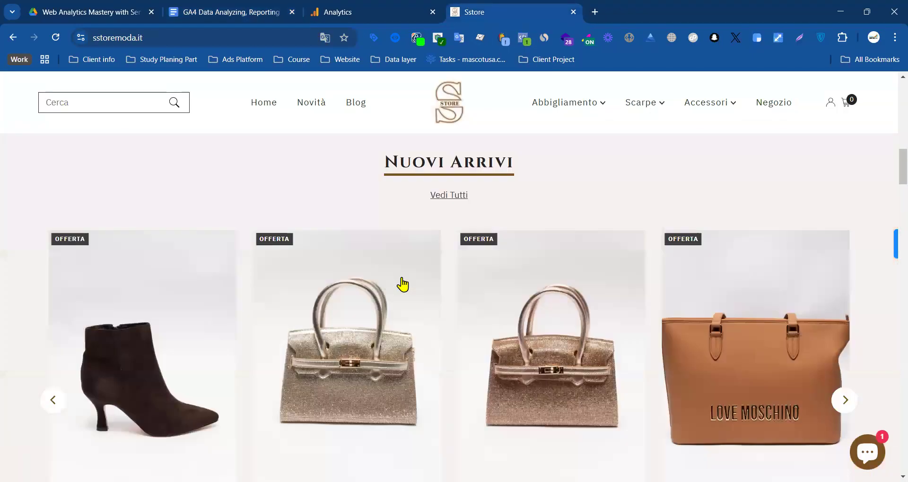
scroll(466, 287, up, 15)
scroll(463, 274, down, 12)
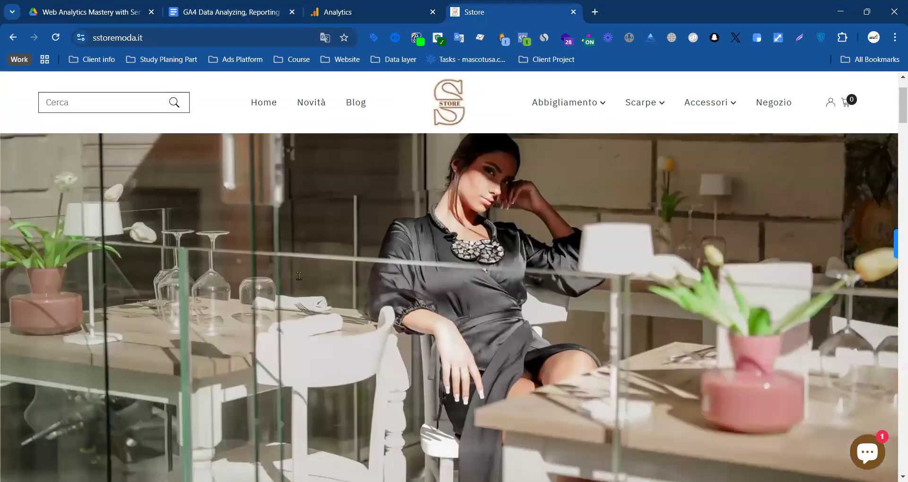
scroll(463, 266, down, 2)
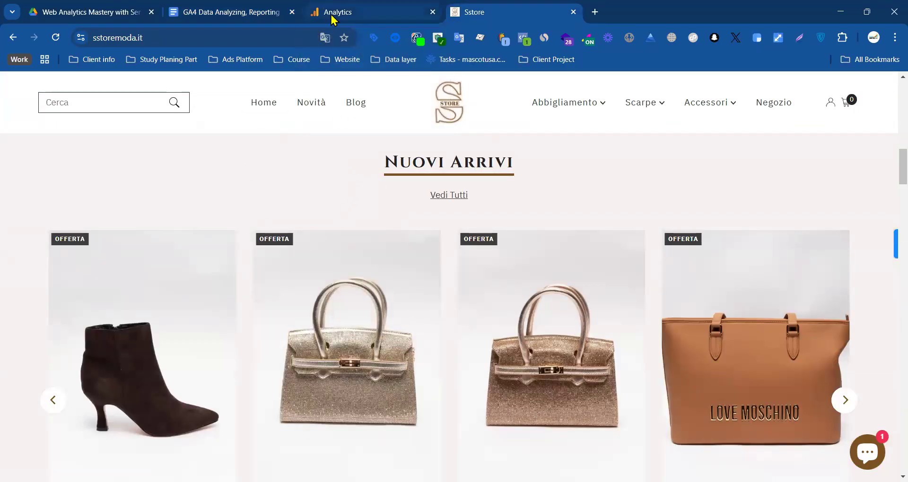
- Return to the Google Docs analysis document and highlight "Upsell or cross-sell complementary products" in the How to Increase AOV list
click(255, 15)
scroll(379, 331, down, 3)
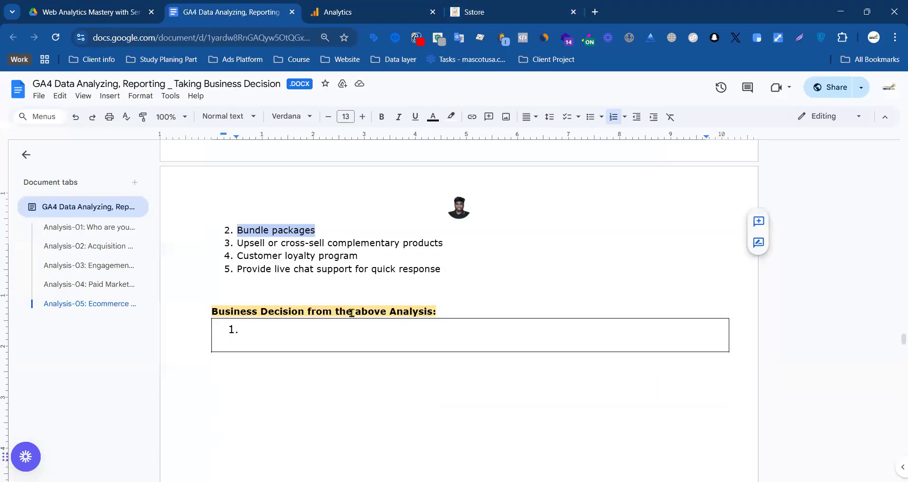
drag(240, 220, 435, 217)
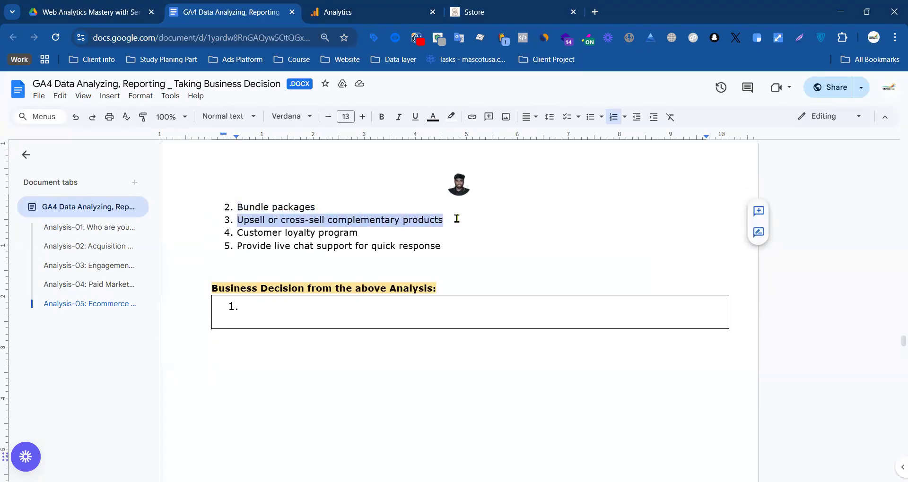
click(455, 219)
shift+click(242, 226)
scroll(408, 234, up, 5)
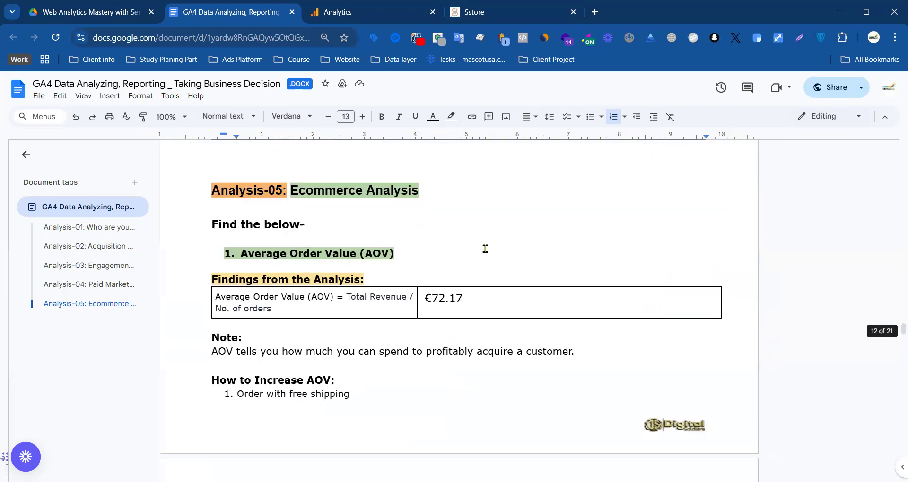
- On the Sstore website, add the CAFFE women's pointed ankle boots from Nuovi Arrivi in size 37 to the cart and check the cart
click(492, 7)
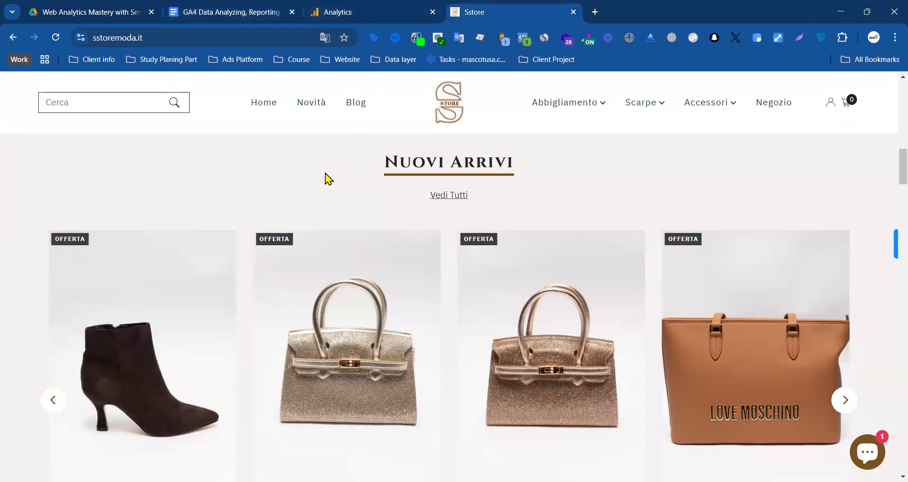
scroll(360, 245, up, 5)
scroll(352, 243, down, 5)
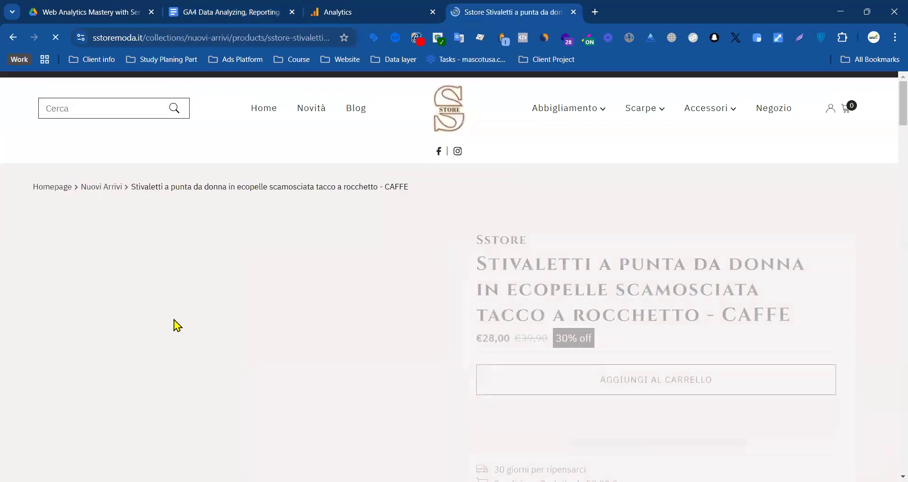
scroll(706, 349, down, 3)
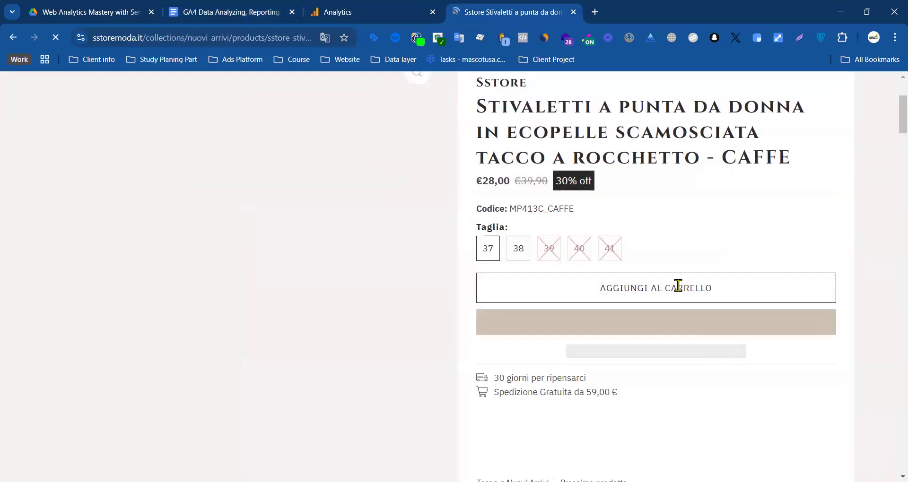
scroll(680, 285, up, 2)
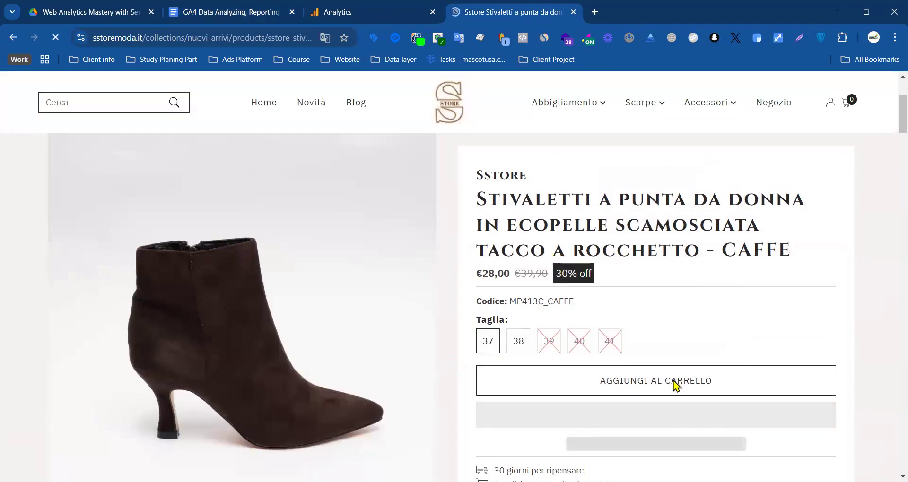
click(657, 380)
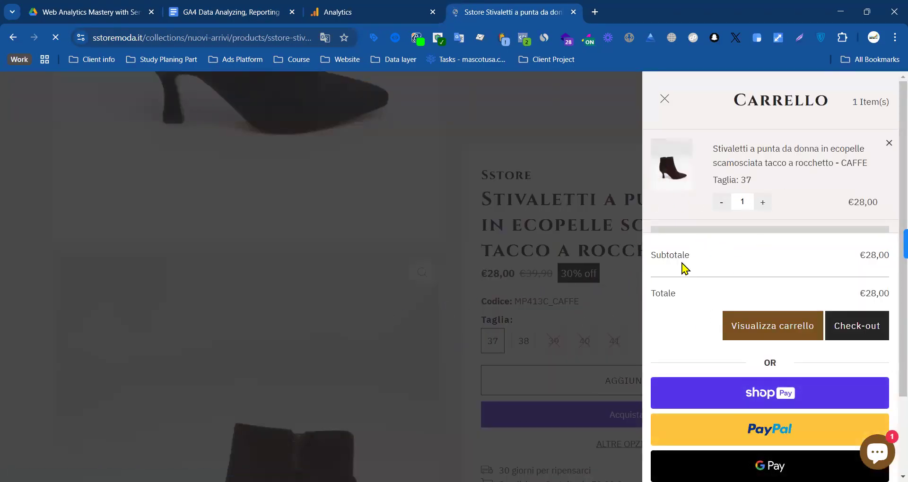
click(660, 102)
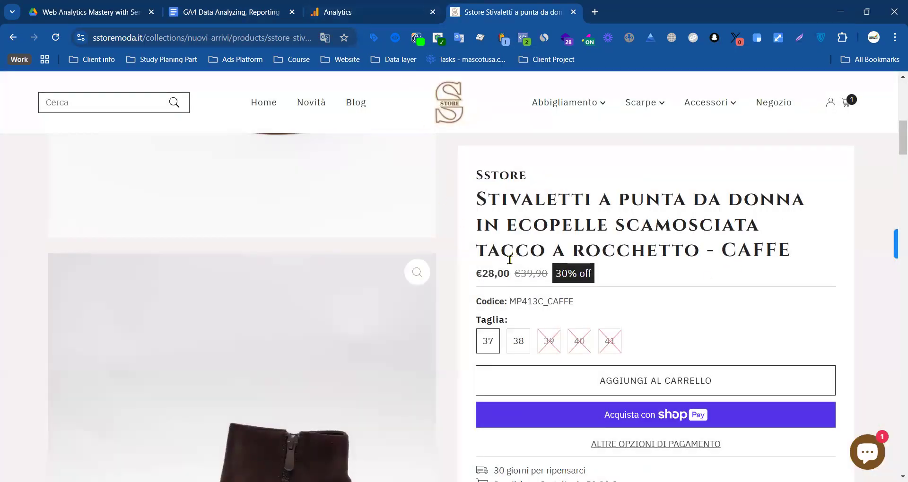
- Back in the analysis document, highlight the AOV tips "Customer loyalty program" and "Provide live chat support for quick response"
click(239, 9)
scroll(364, 275, down, 3)
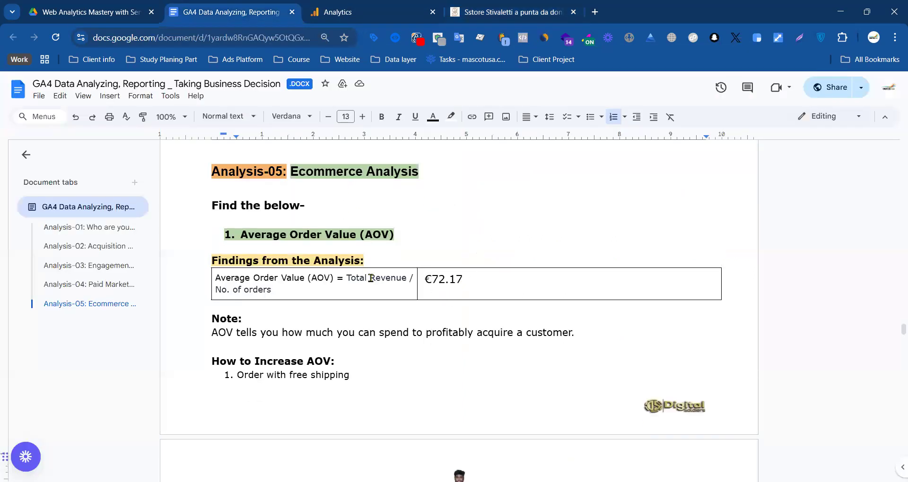
scroll(450, 267, down, 3)
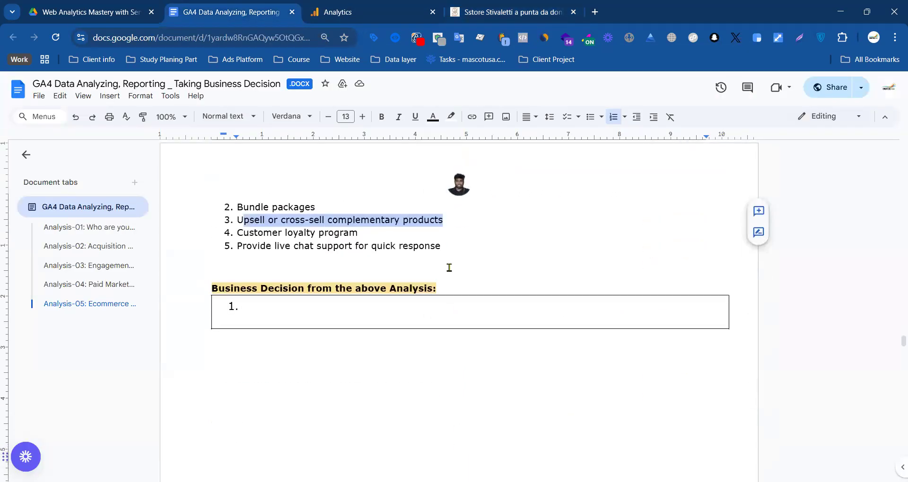
scroll(452, 267, up, 3)
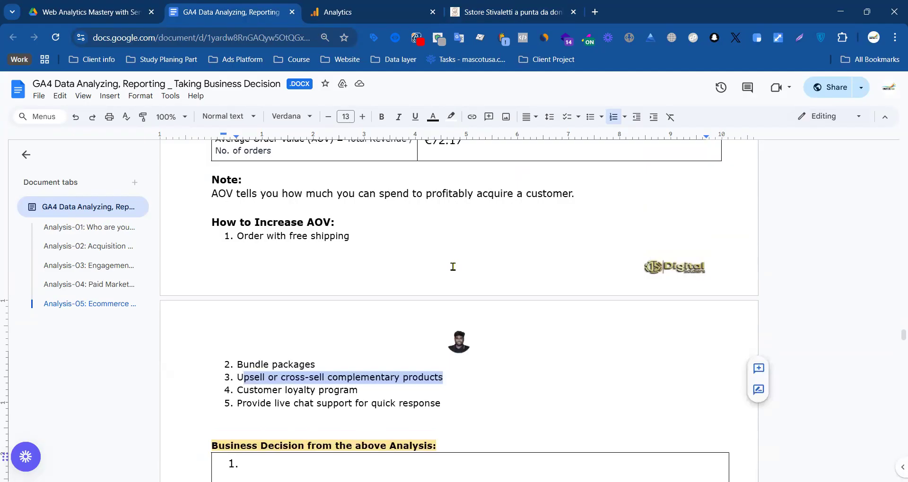
scroll(454, 269, down, 3)
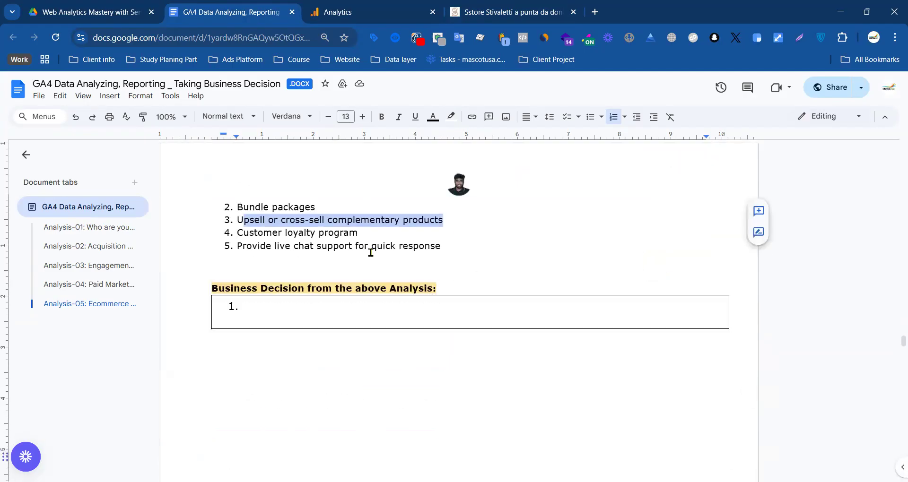
drag(385, 230, 247, 233)
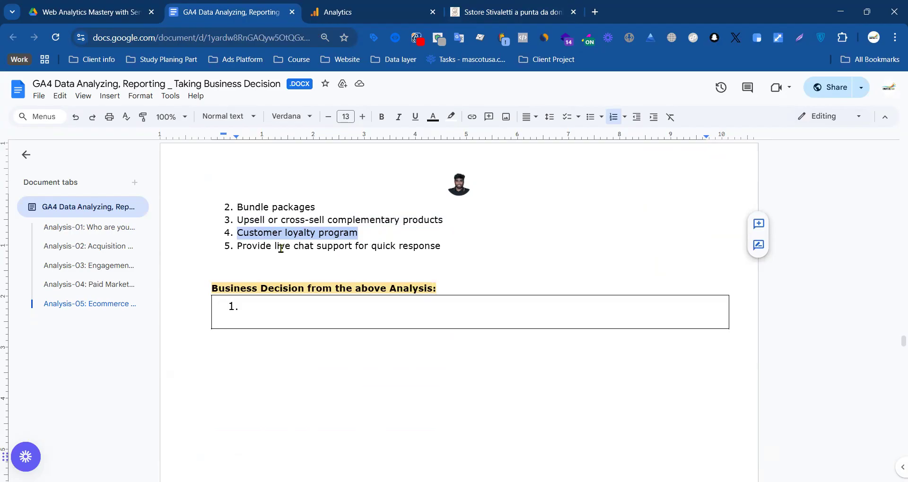
drag(462, 252, 241, 247)
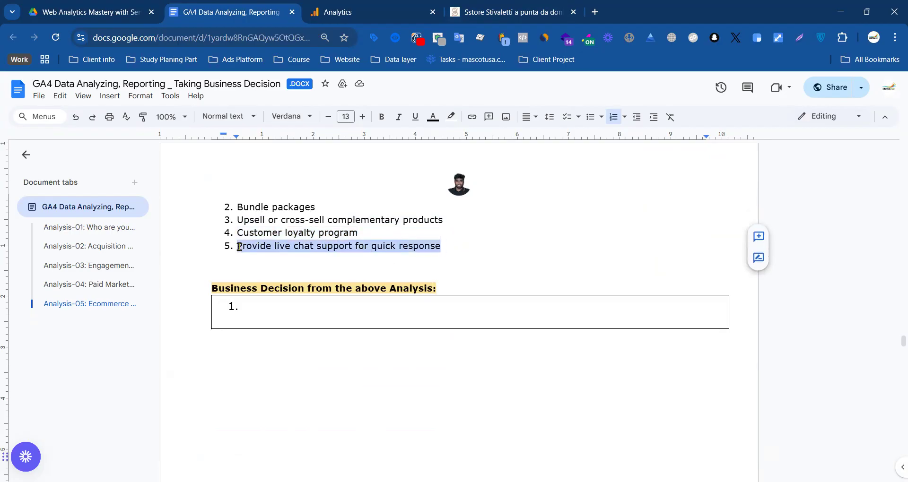
- Open the live chat on the Sstore product page to examine it, and return to the analysis document
click(402, 14)
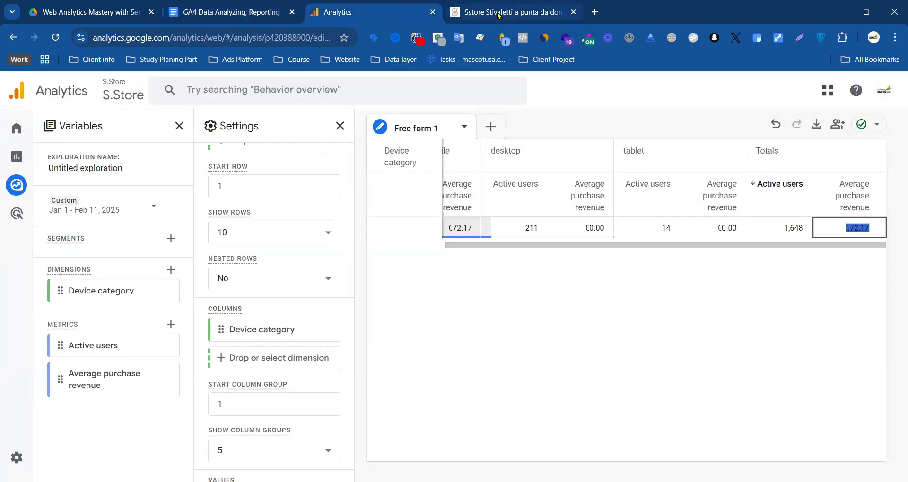
click(500, 15)
click(881, 445)
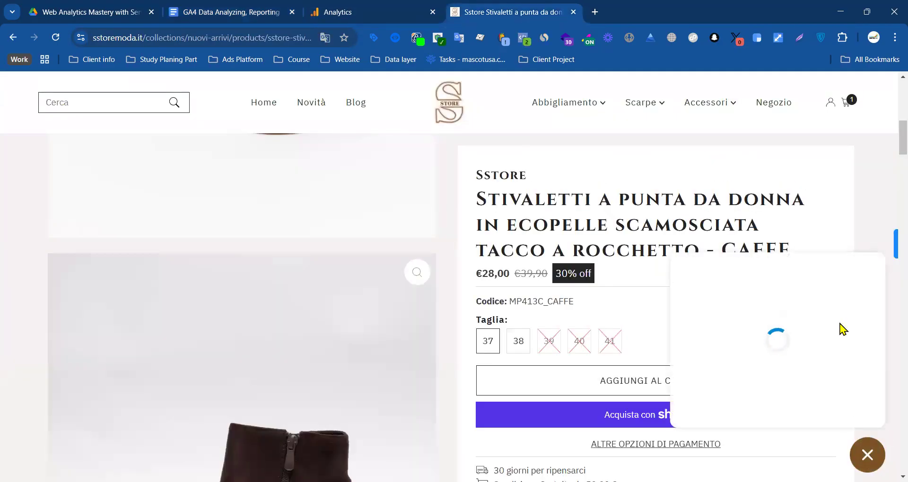
click(382, 12)
key(ctrl+shift+Tab)
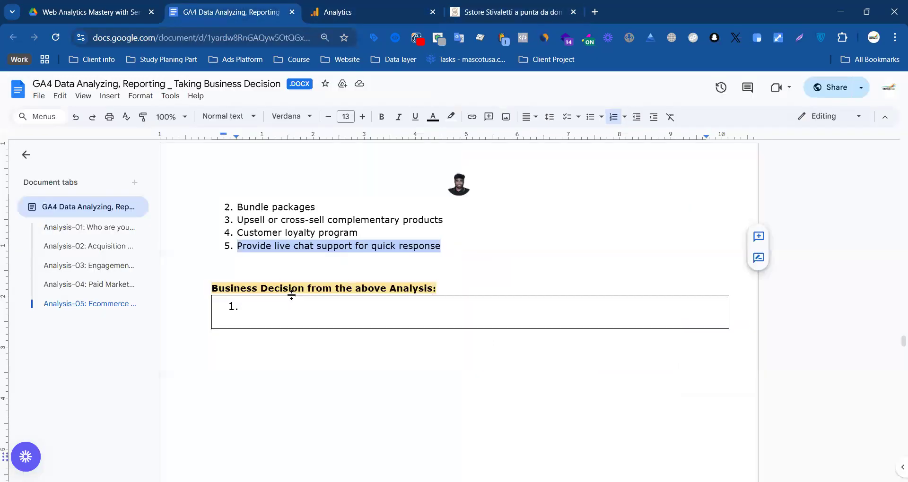
- Review the document's AOV section again, from the findings value and note to the improvement tips and the empty Business Decision box
drag(455, 249, 237, 247)
scroll(430, 269, down, 2)
scroll(427, 270, up, 8)
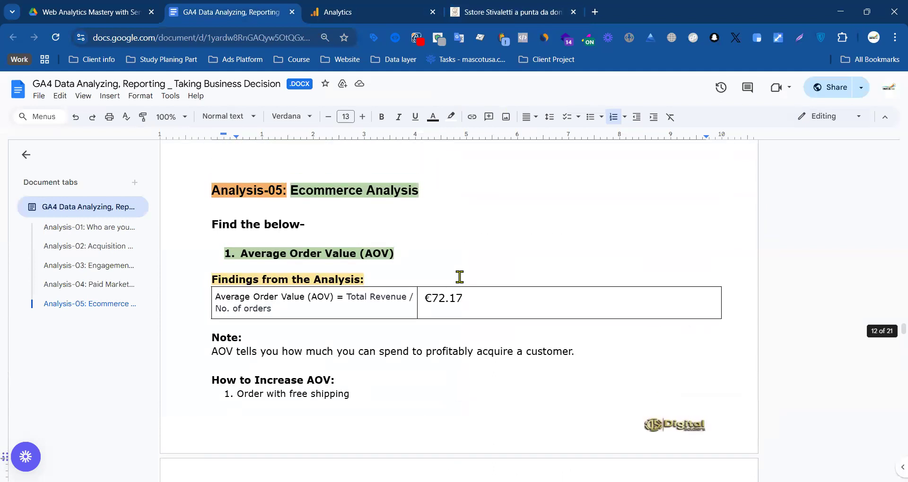
double_click(426, 299)
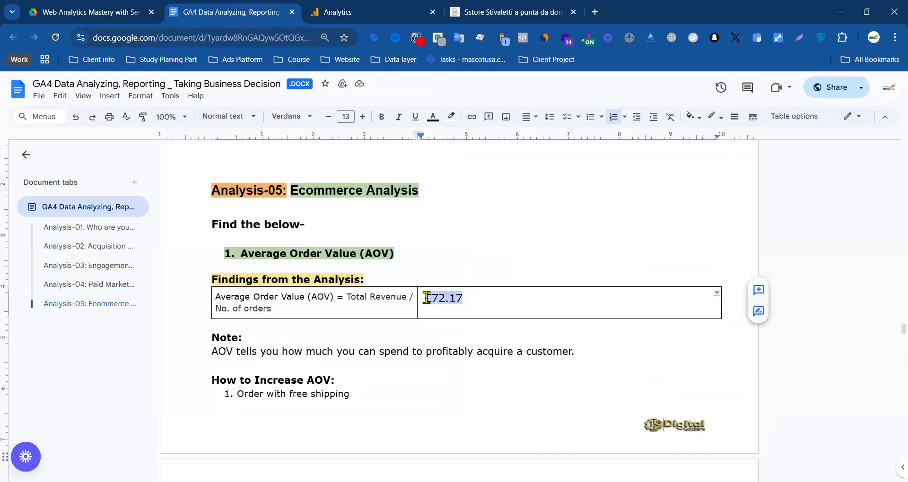
click(486, 241)
scroll(551, 251, down, 3)
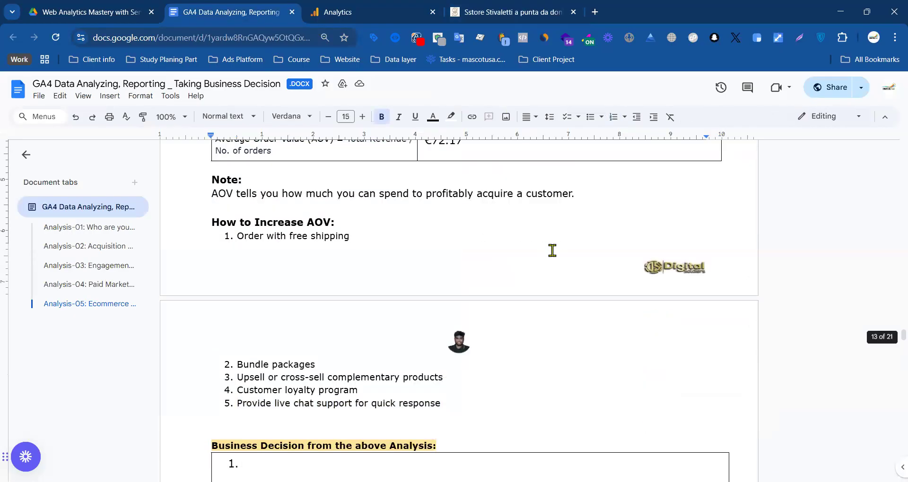
scroll(552, 251, up, 3)
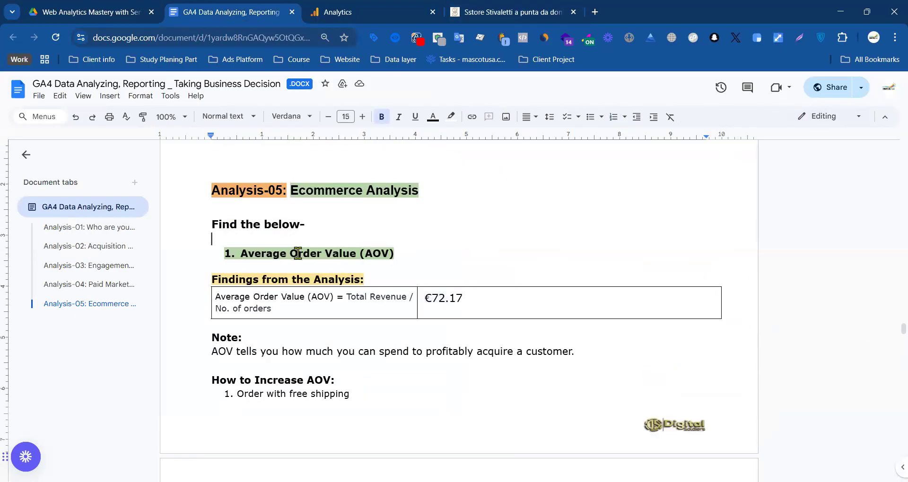
scroll(450, 247, down, 3)
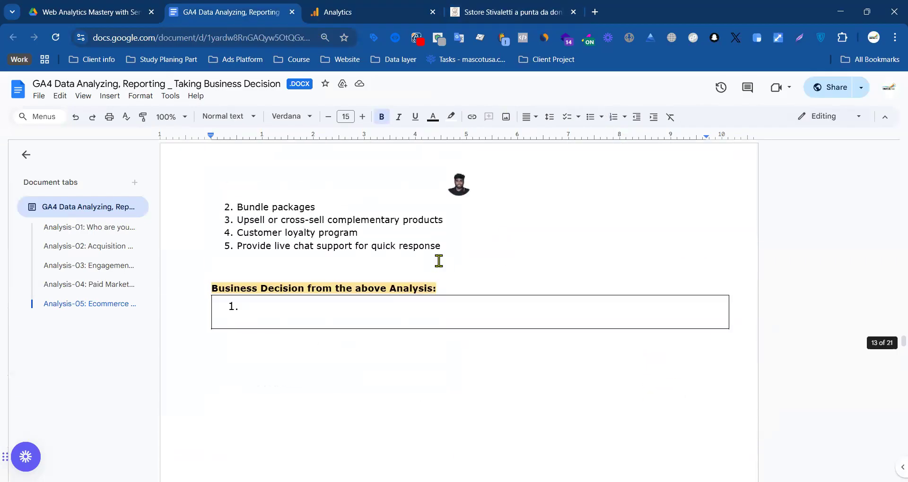
scroll(473, 254, up, 3)
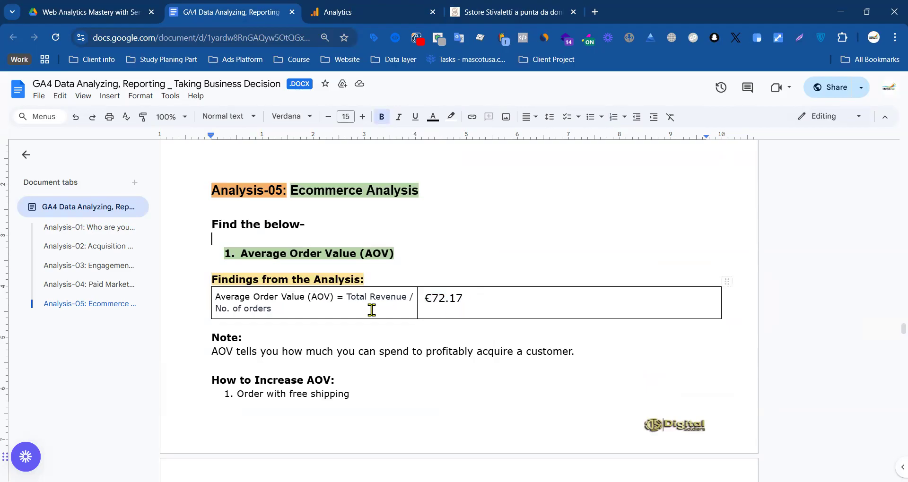
scroll(308, 300, down, 3)
scroll(371, 359, down, 3)
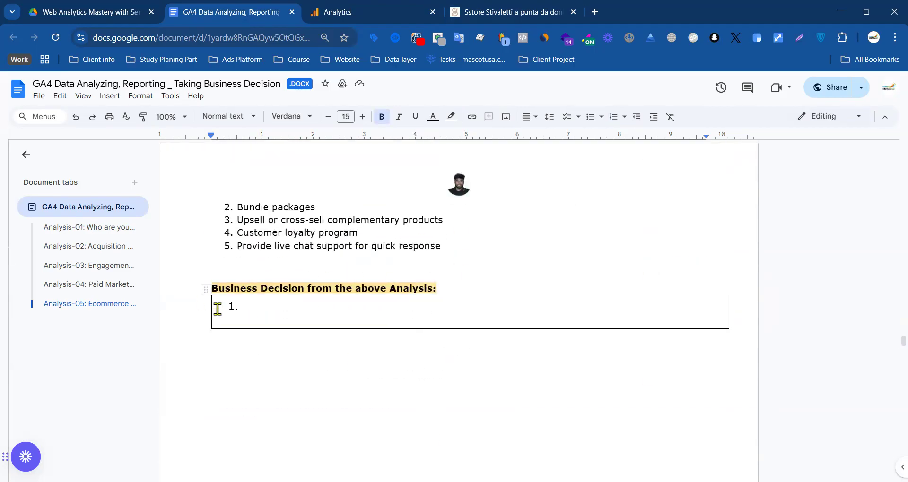
scroll(327, 292, up, 3)
- Review the document's Cart Abandonment Rate section with its benchmark and reduction tips, and switch to the Google Analytics exploration
scroll(289, 330, down, 10)
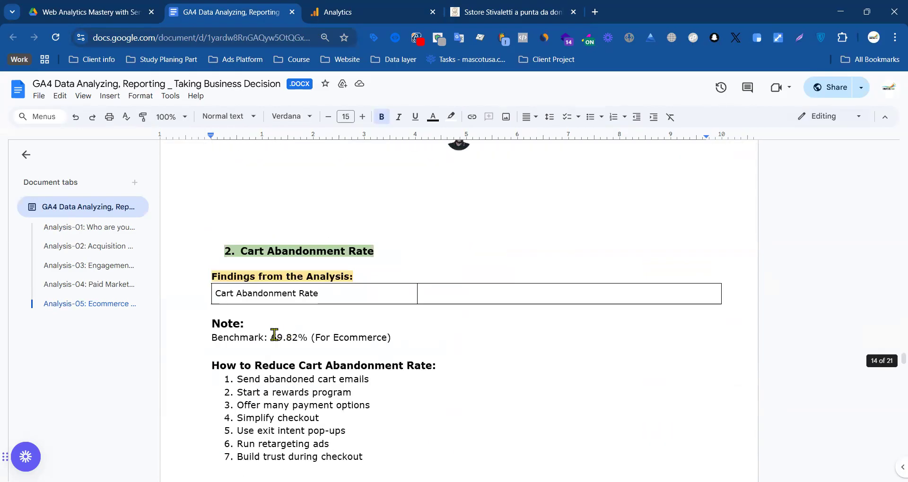
drag(260, 250, 358, 251)
click(400, 253)
scroll(341, 296, down, 3)
scroll(307, 293, up, 3)
scroll(318, 297, down, 9)
scroll(359, 262, up, 9)
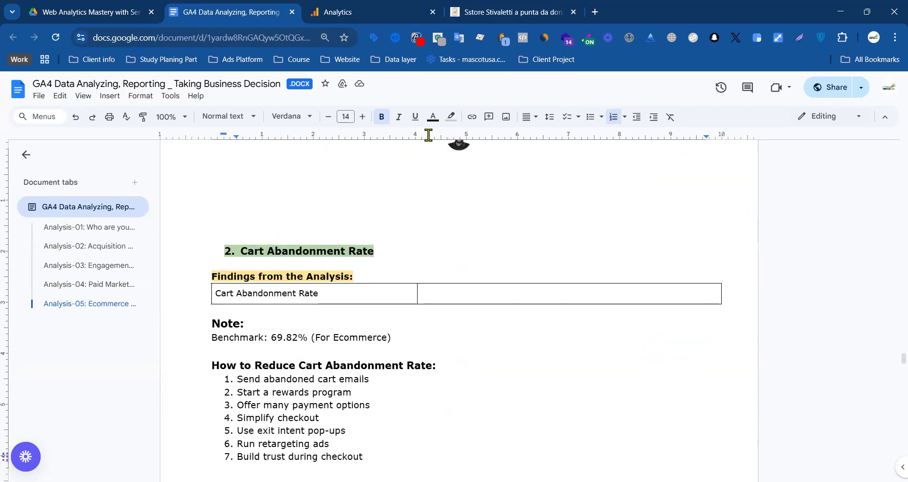
click(364, 12)
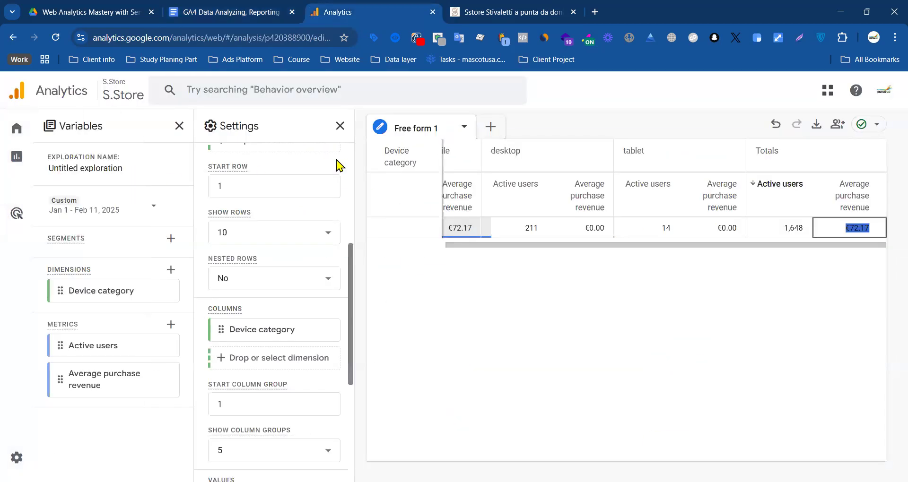
- Rename the exploration "Average Order Value (AOV)" using the heading copied from the analysis document, and return to the Explore overview
click(108, 166)
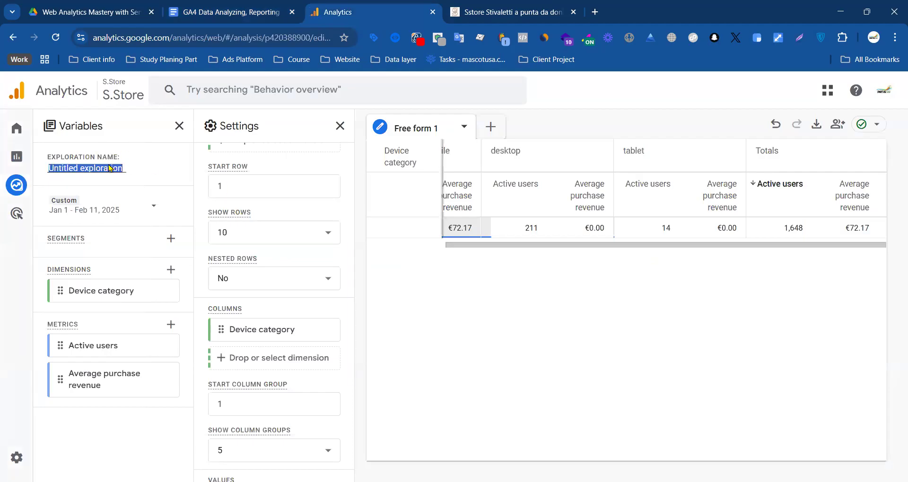
key(BackSpace)
click(185, 8)
scroll(300, 219, up, 10)
scroll(367, 286, up, 6)
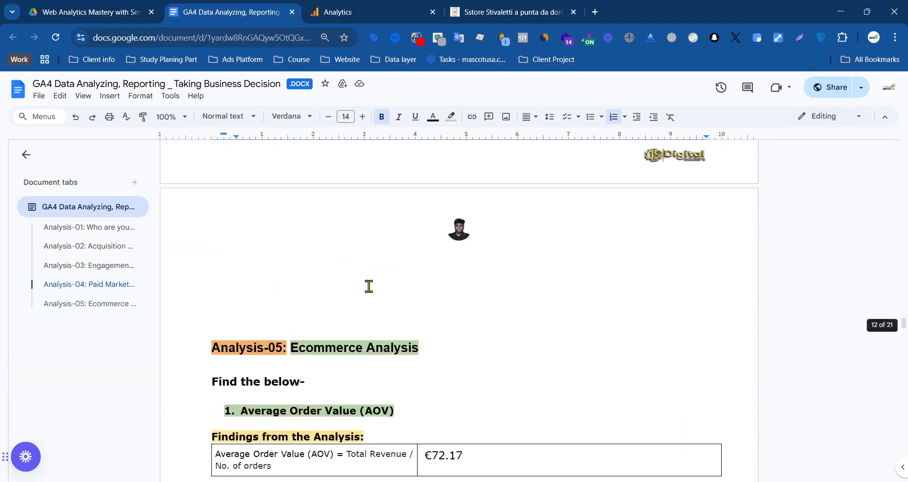
scroll(407, 326, down, 3)
drag(395, 256, 239, 255)
key(ctrl+c)
click(347, 10)
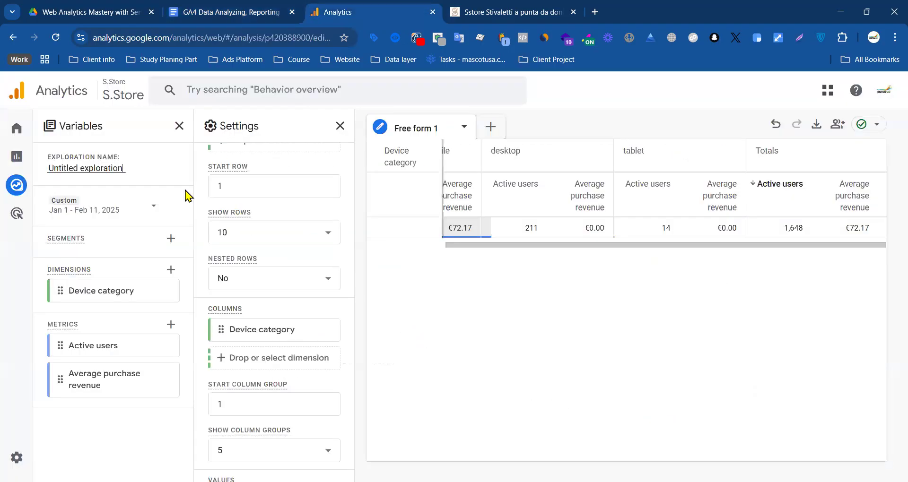
click(98, 167)
key(ctrl+v)
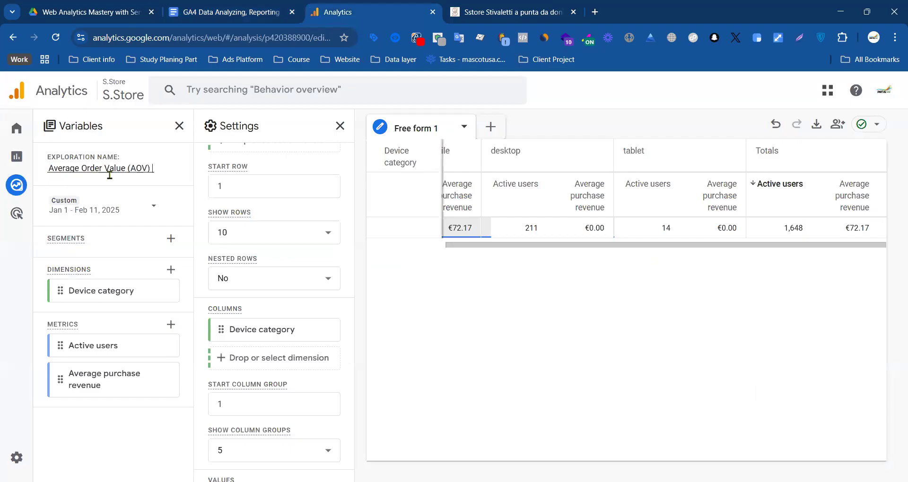
click(29, 186)
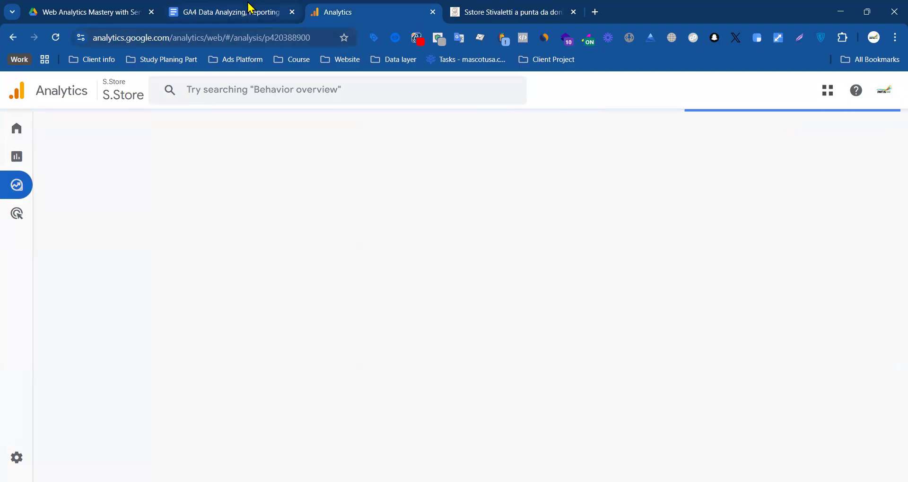
- Return to the analysis document's second ecommerce section and highlight its "Cart Abandonment Rate" heading
click(249, 7)
scroll(292, 267, down, 15)
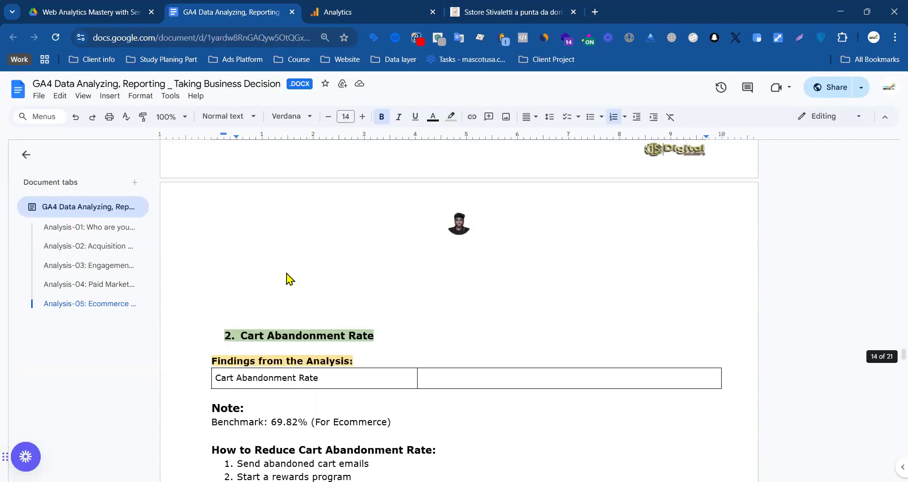
scroll(286, 279, down, 2)
drag(239, 251, 371, 256)
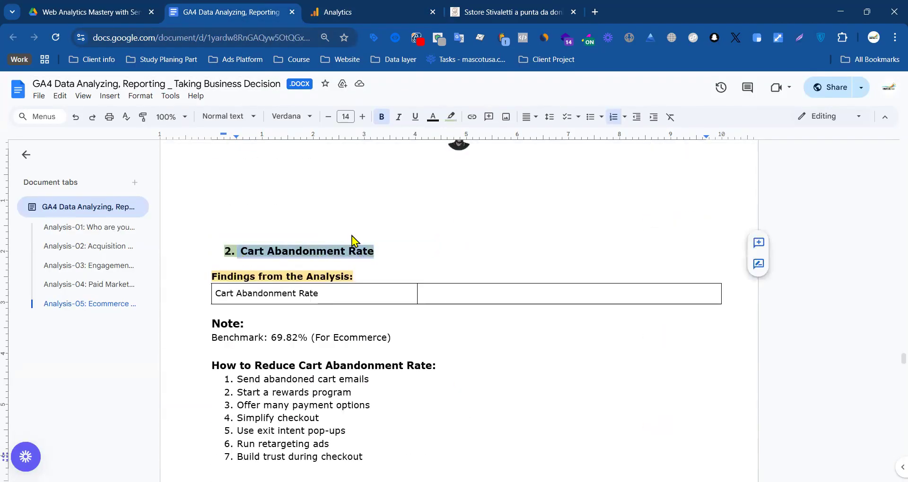
- Close the live chat on the Sstore product page, open the cart summary, and view the full cart page
click(508, 12)
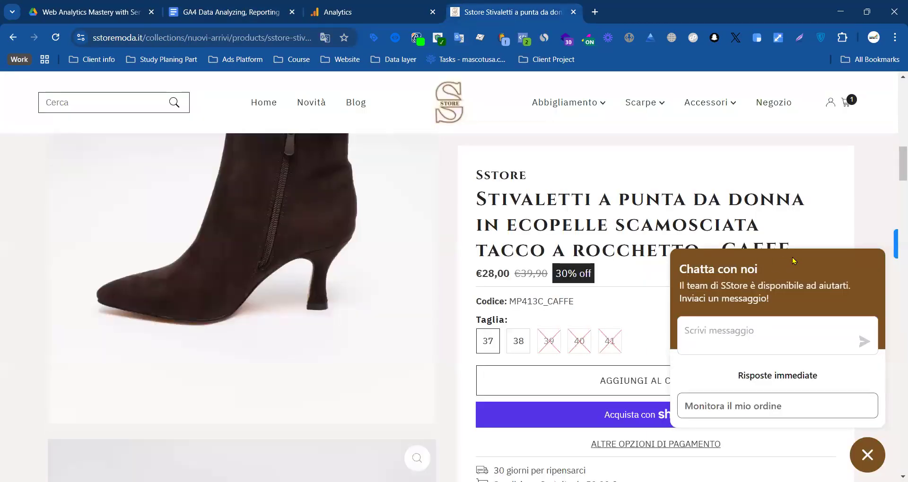
click(854, 454)
scroll(629, 289, up, 5)
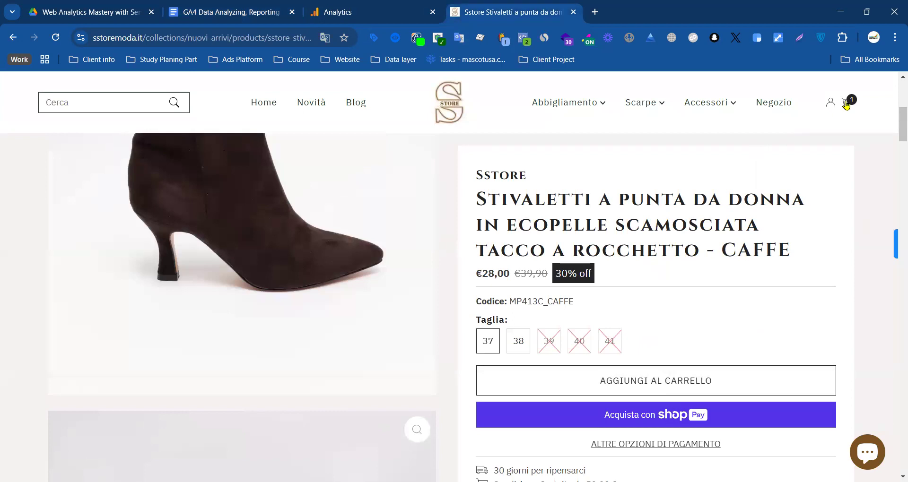
click(849, 105)
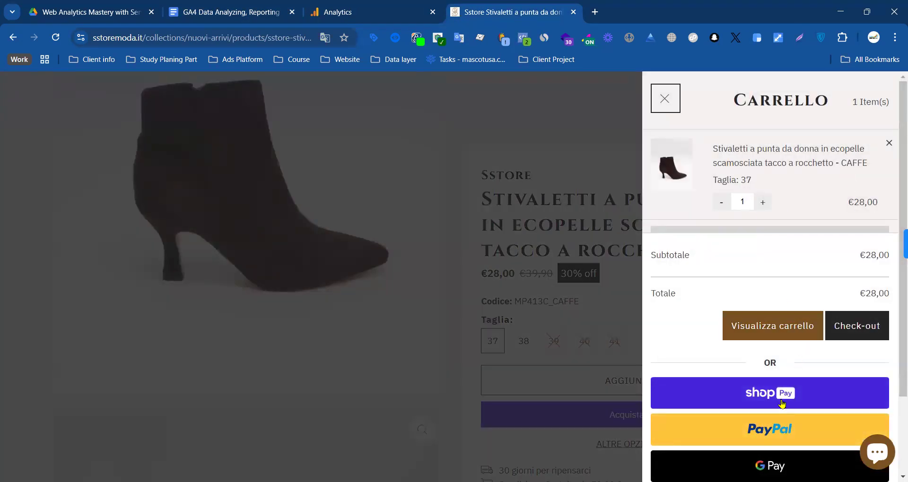
click(795, 334)
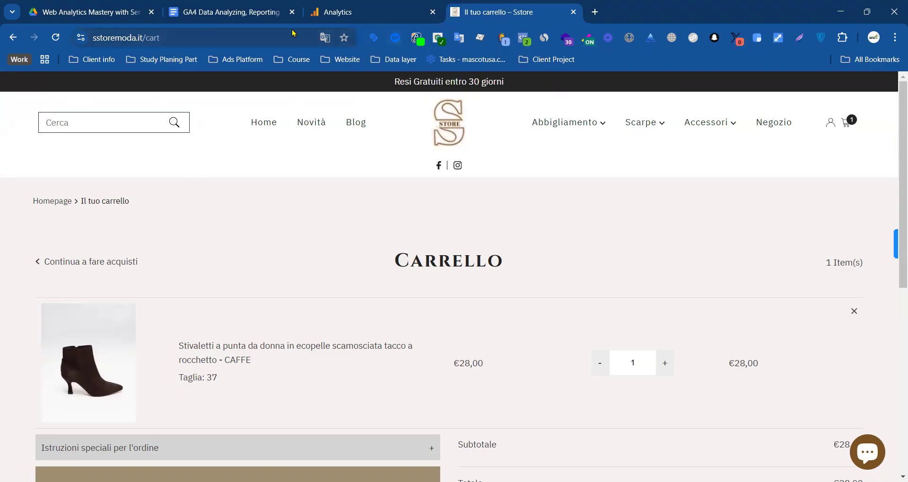
double_click(175, 34)
key(BackSpace)
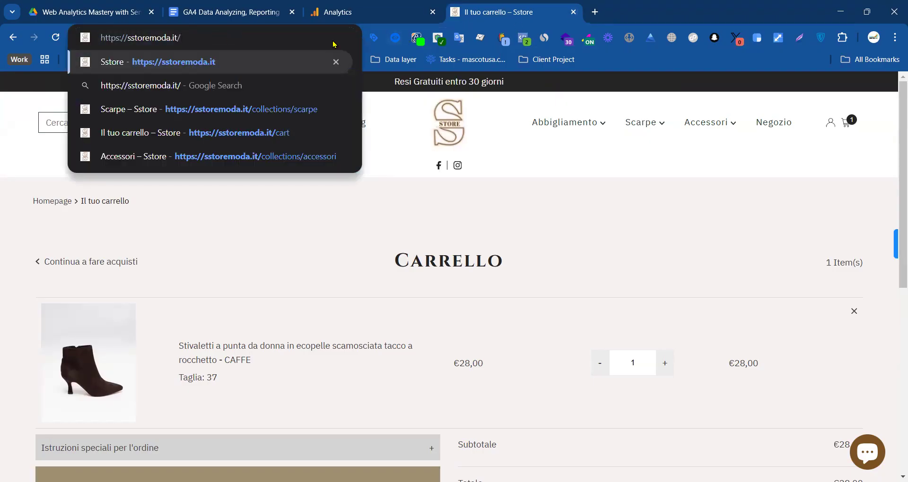
key(ctrl+a)
key(BackSpace)
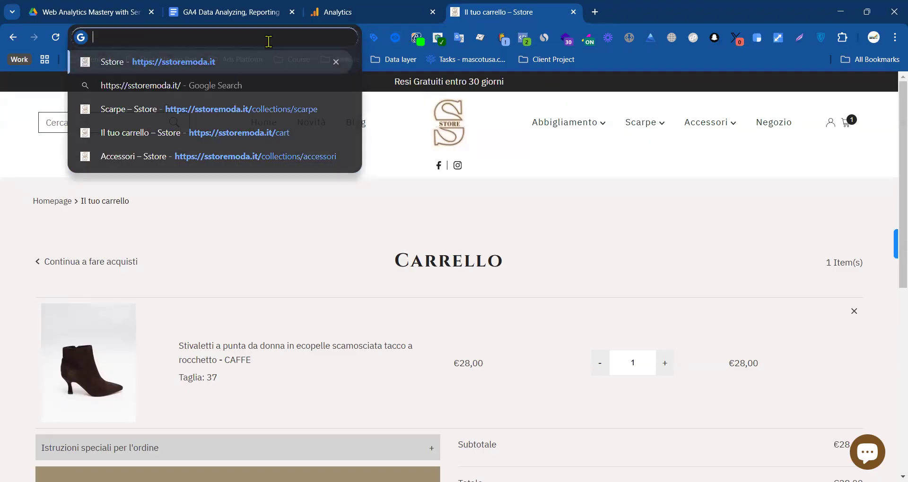
click(573, 6)
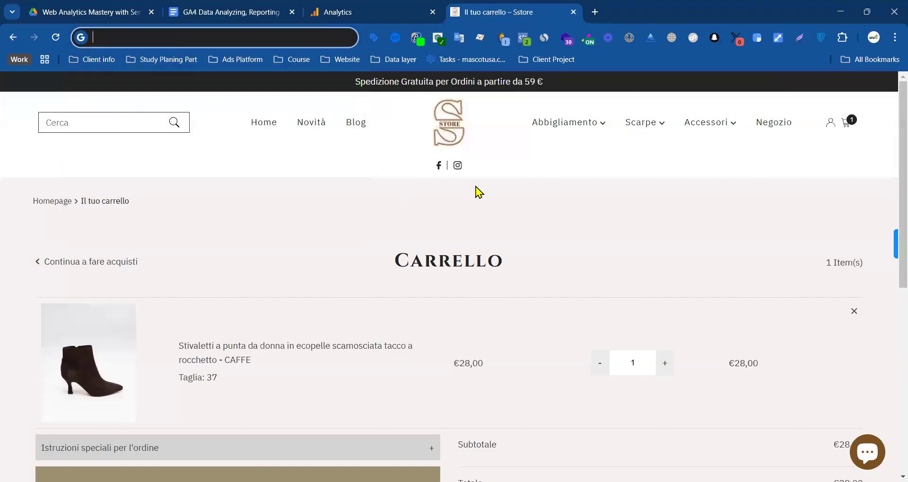
- Return to the analysis document, review the Cart Abandonment Rate section, and highlight the benchmark line in its note
click(199, 14)
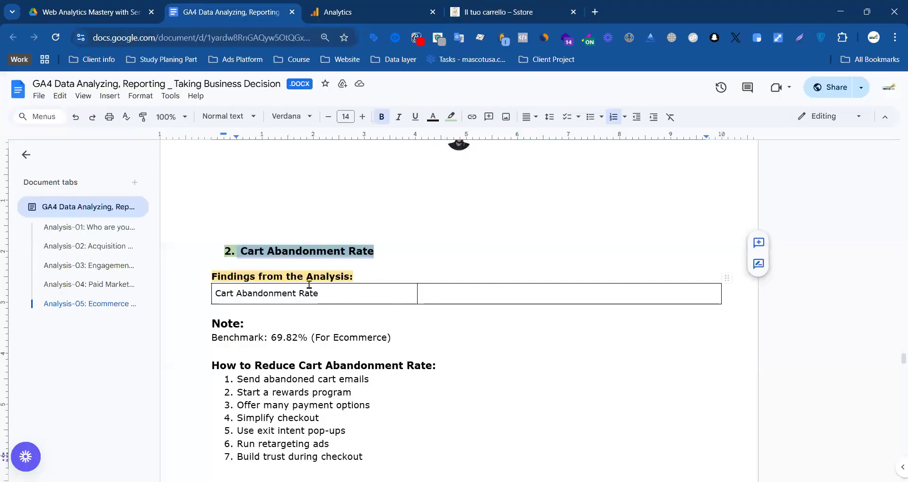
click(268, 255)
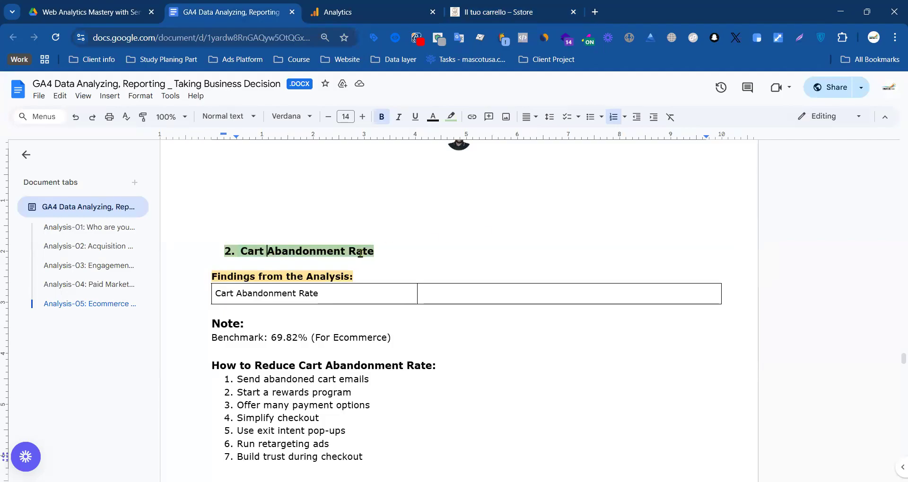
scroll(402, 270, down, 3)
scroll(379, 279, up, 3)
mouse_move(210, 344)
mouse_down()
mouse_move(394, 340)
mouse_move(215, 340)
mouse_up()
click(396, 338)
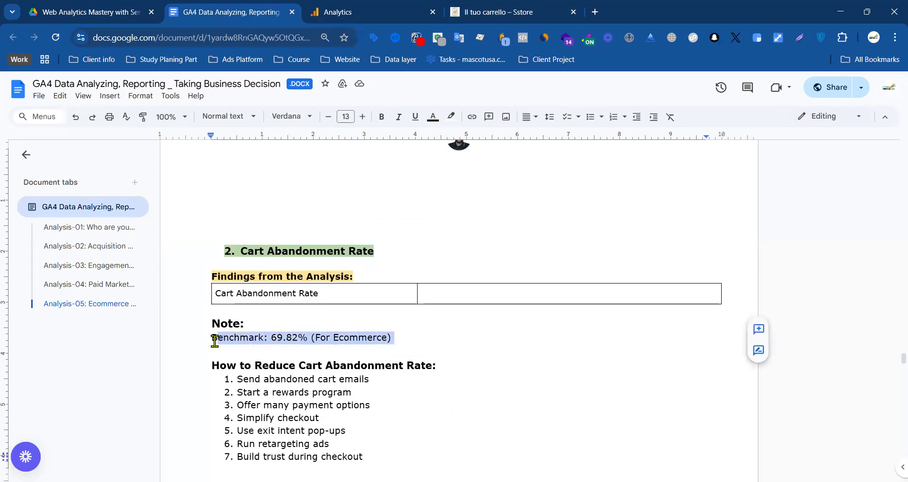
- Search Google in a new tab for "2024 ecommerce trends", and shorten the query to "2024 ecommerce"
click(595, 12)
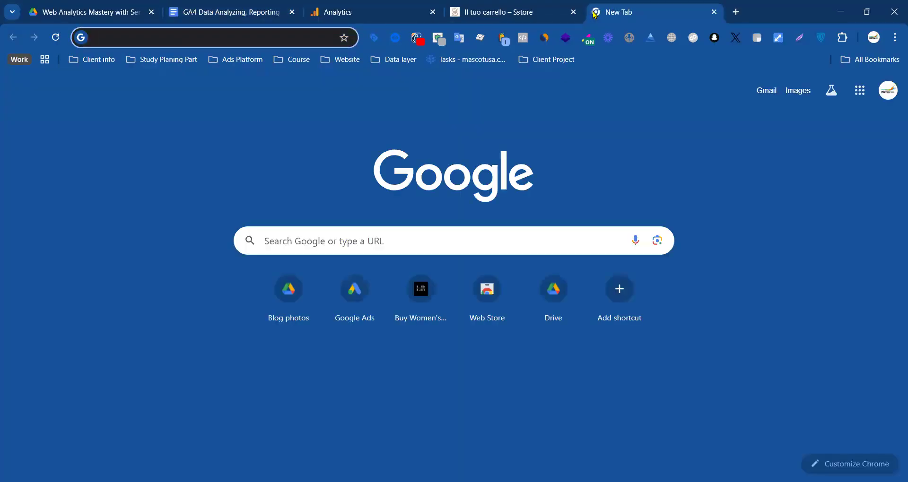
text(2024)
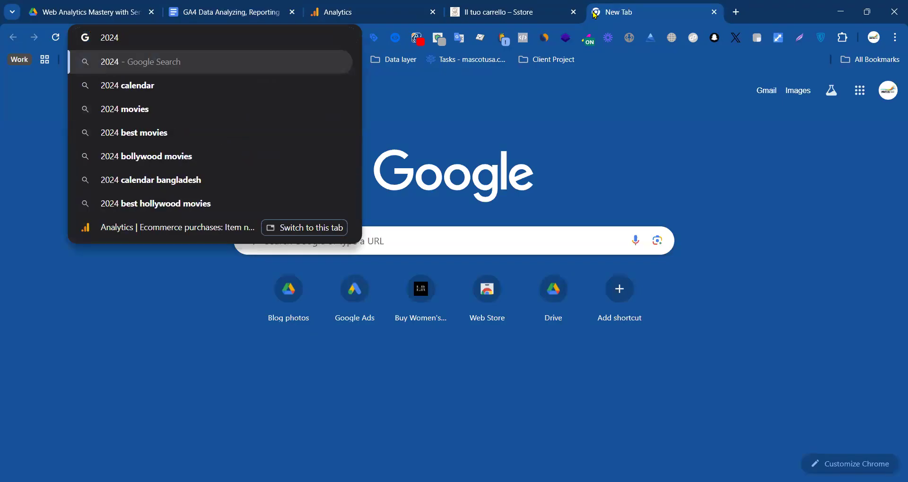
text( ecoomer)
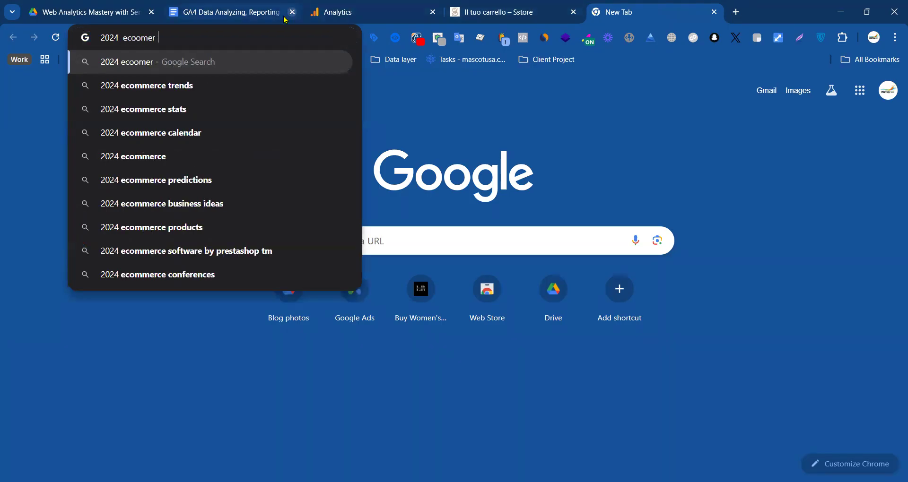
click(166, 85)
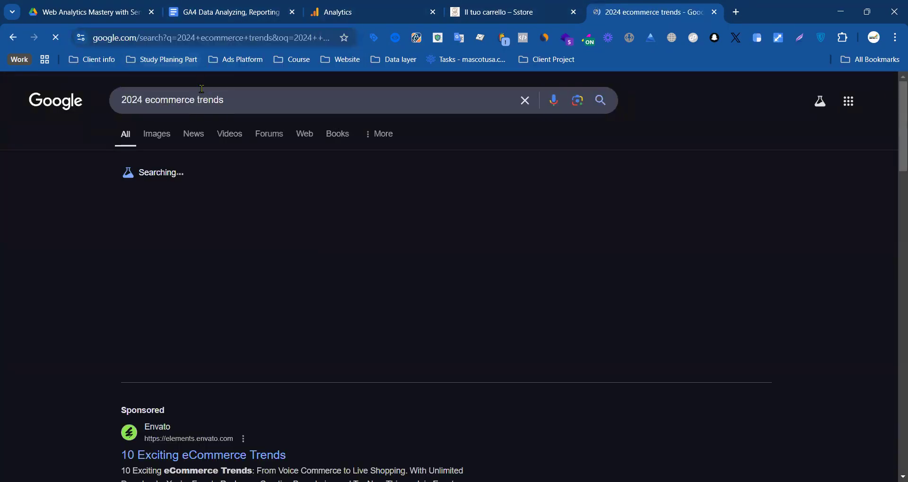
double_click(216, 98)
key(BackSpace)
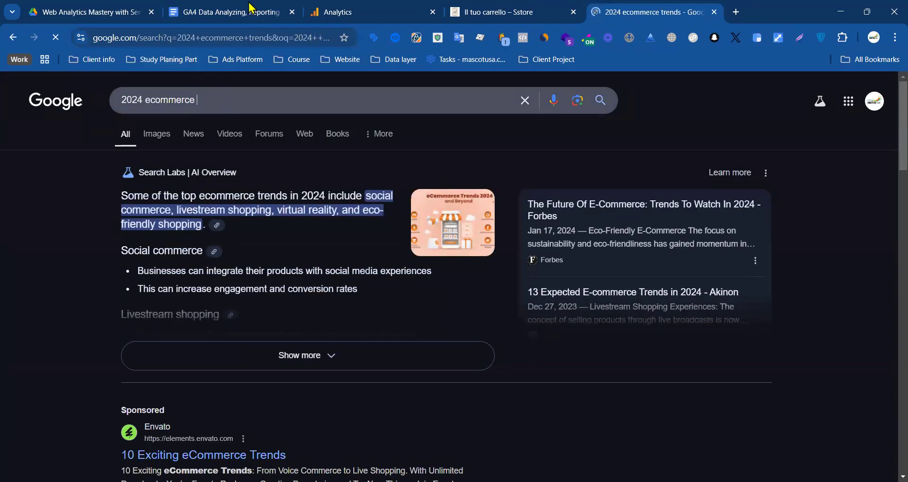
- Copy the "Cart Abandonment Rate" heading from the document and search Google for "2024 ecommerce Cart Abandonment Rate"
click(265, 9)
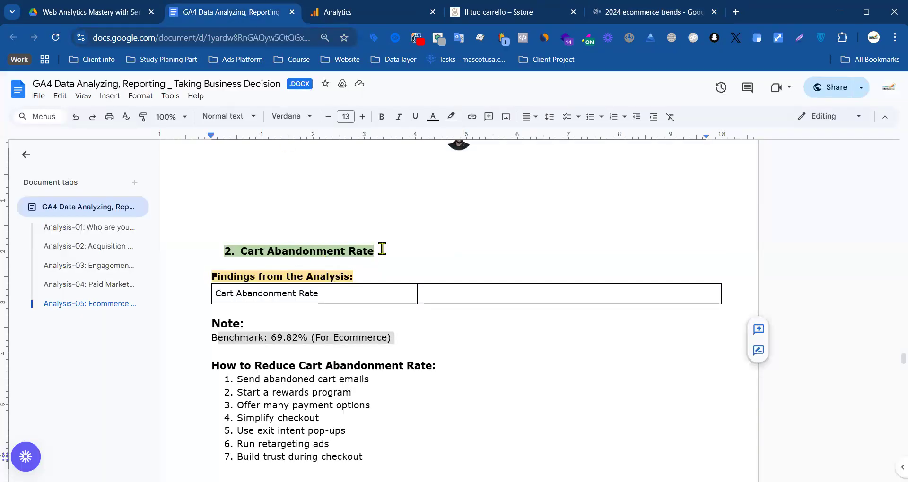
triple_click(242, 251)
key(ctrl+c)
click(284, 252)
click(629, 12)
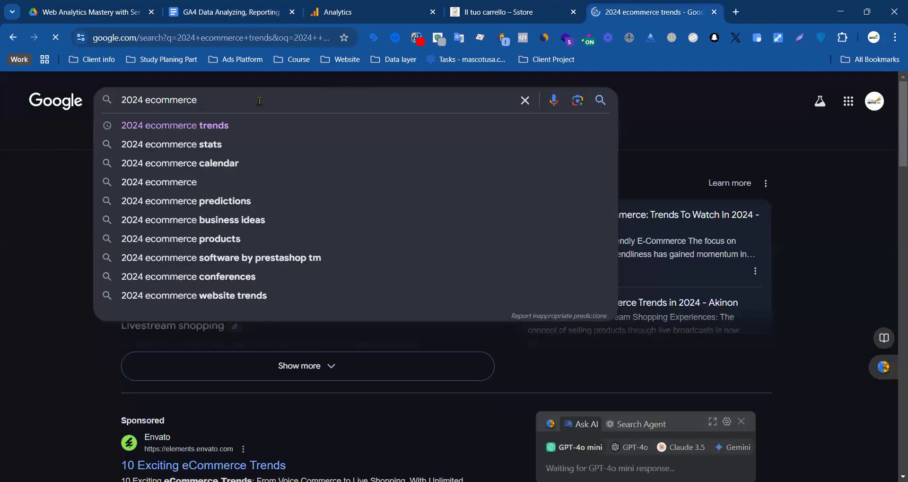
key(ctrl+v)
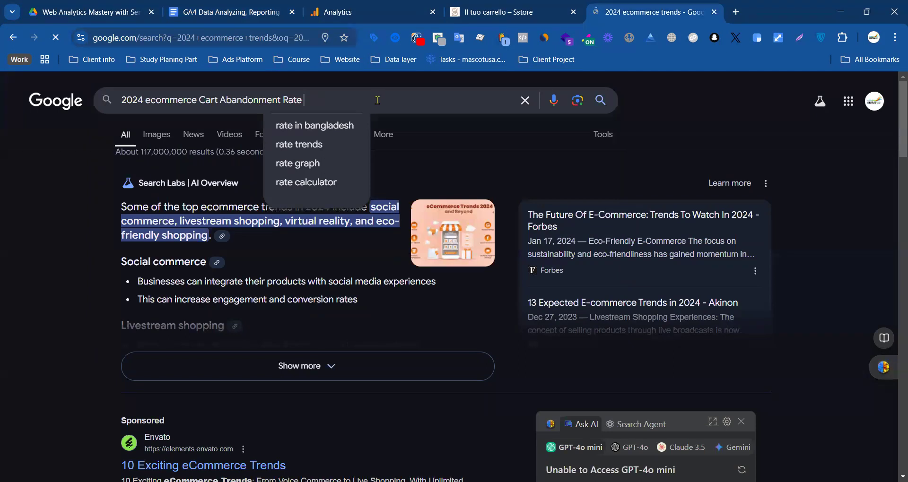
key(Return)
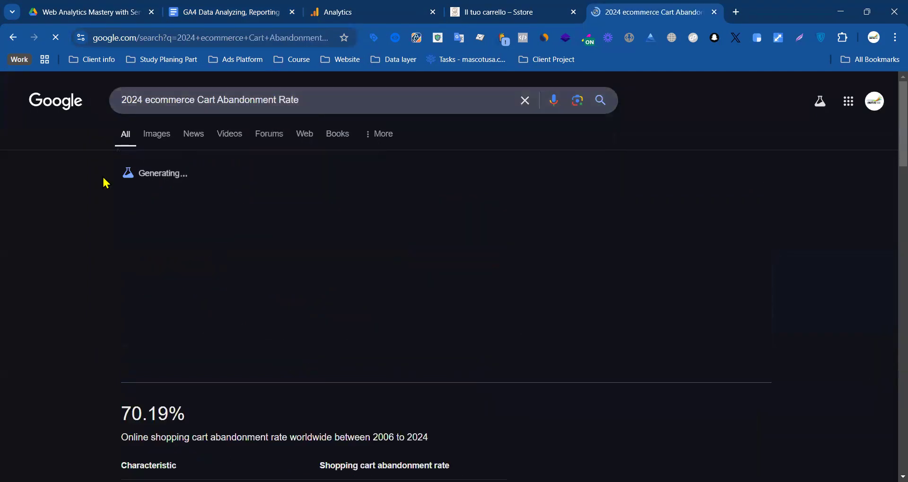
- Check the search results for the 2024 cart abandonment rate and highlight the global average in the AI Overview
scroll(172, 233, down, 3)
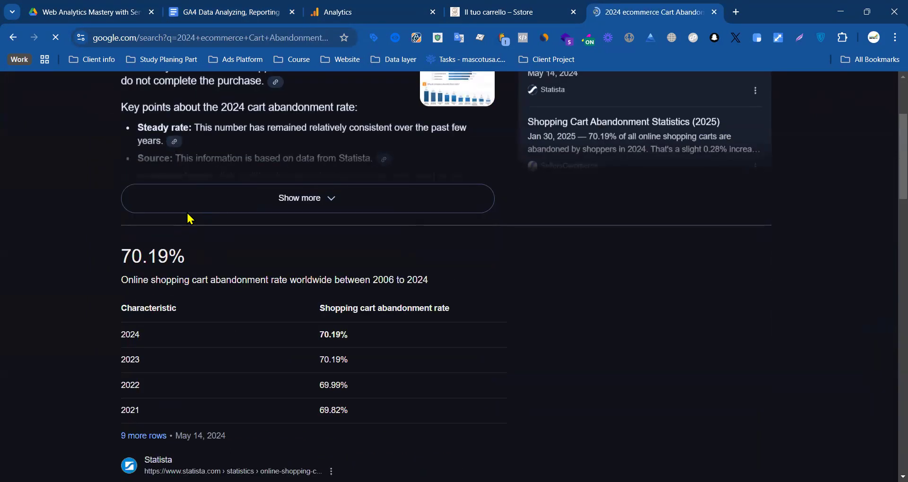
scroll(186, 217, up, 3)
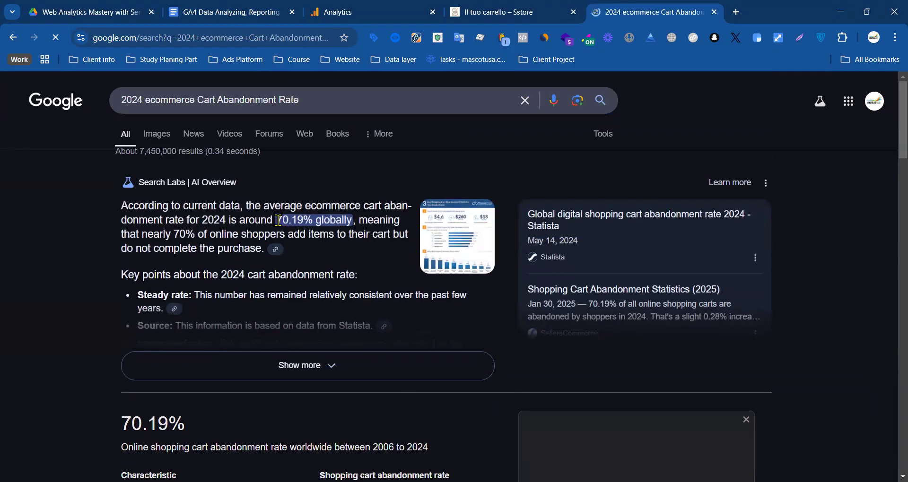
drag(280, 221, 302, 221)
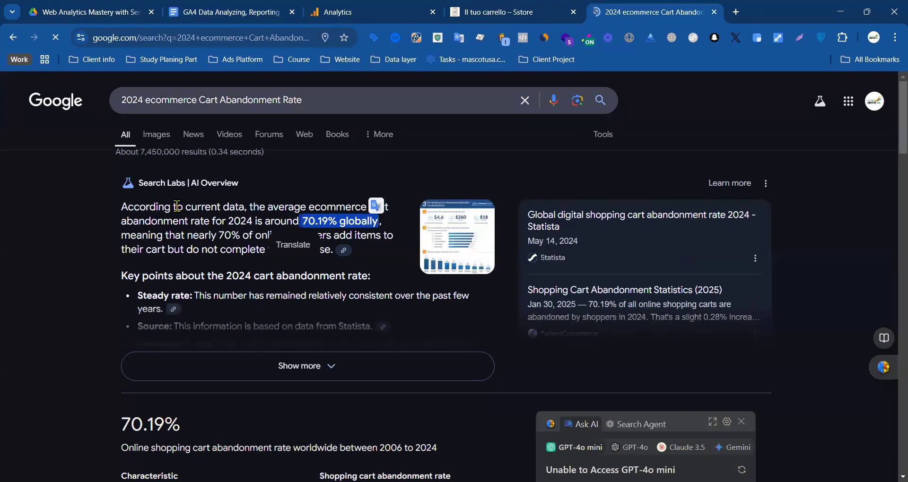
- Look over the Sstore cart page from top to bottom, and return to the Google search results
click(485, 15)
scroll(559, 274, down, 10)
scroll(544, 284, up, 10)
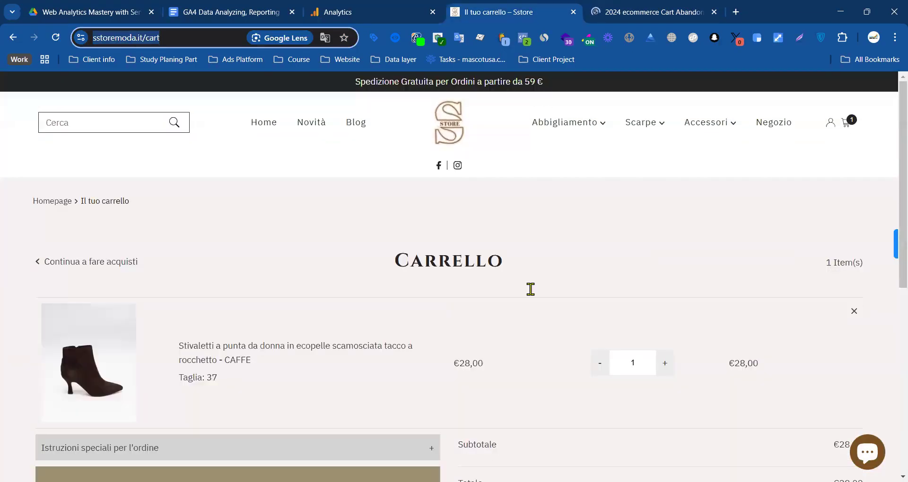
click(633, 8)
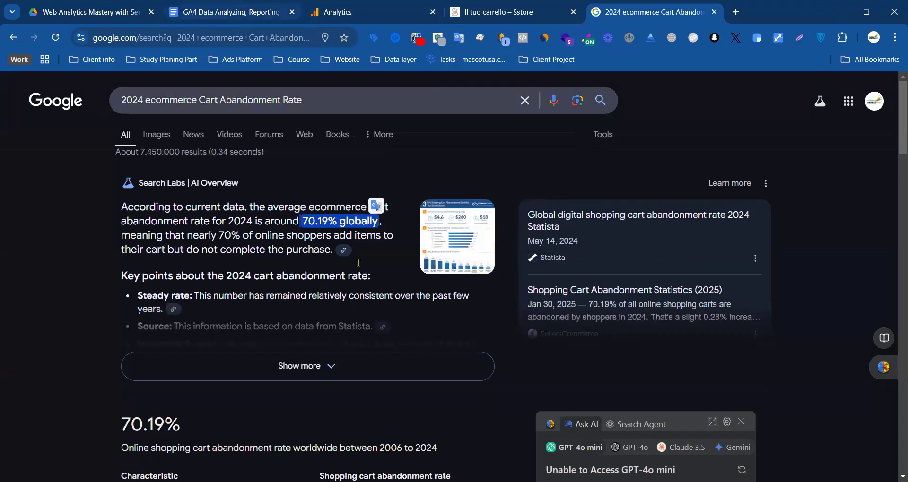
- Update the Cart Abandonment Rate benchmark in the document to 70.19% and add 2024 after "(For Ecommerce)"
key(ctrl+2)
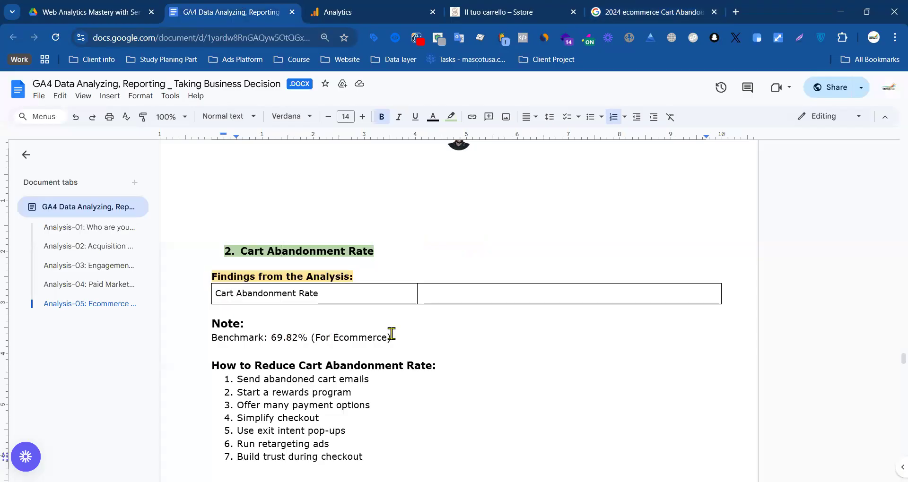
drag(393, 337, 216, 339)
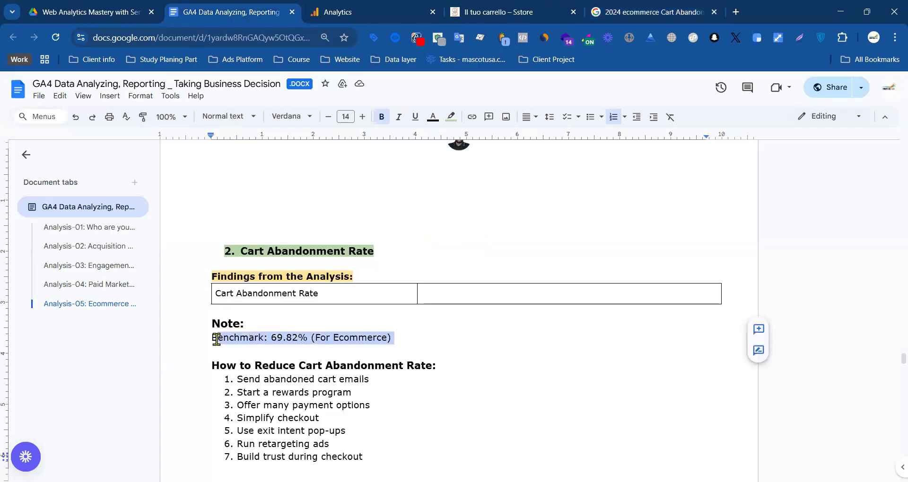
click(283, 338)
drag(298, 339, 271, 339)
text(70)
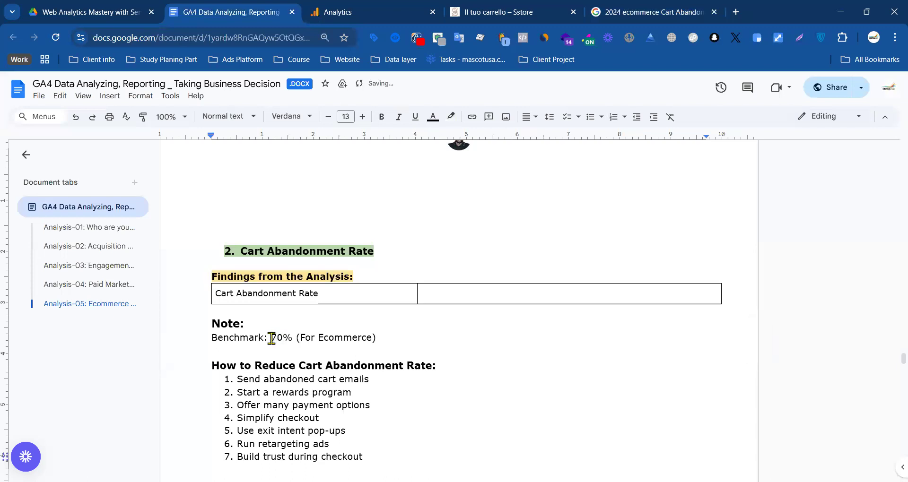
text(.)
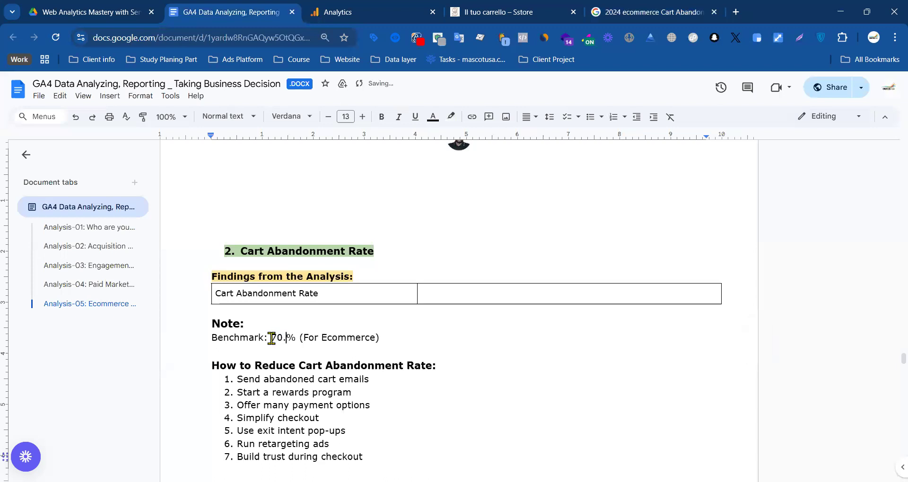
click(627, 6)
click(333, 7)
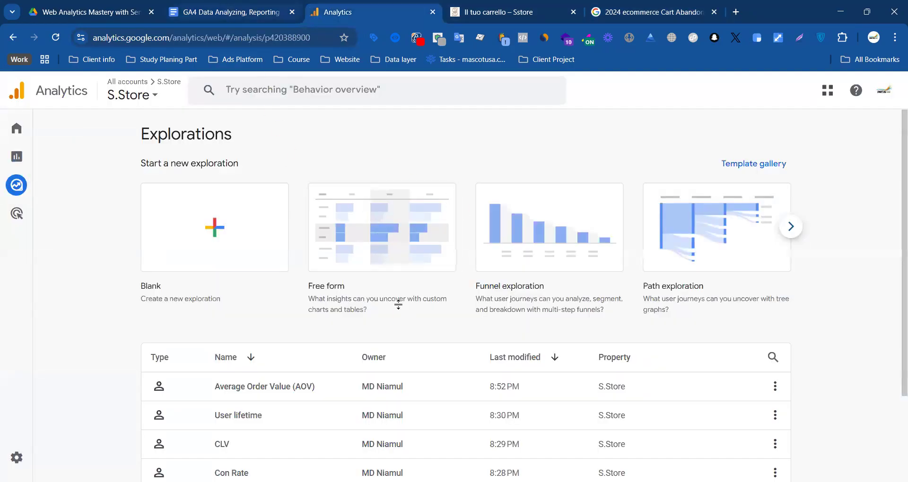
key(ctrl+shift+Tab)
text(19)
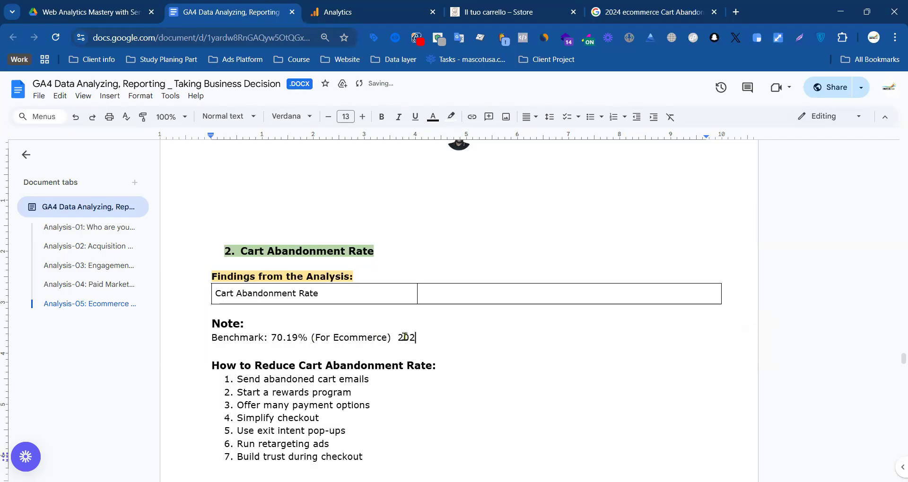
text(4)
- Review the Cart Abandonment Rate benchmark line and the surrounding section of the document
drag(307, 339, 274, 336)
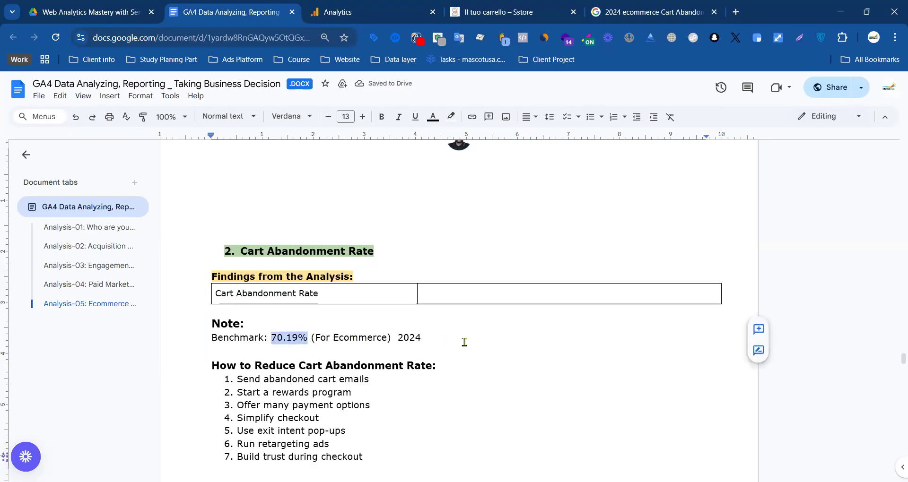
drag(443, 340, 214, 337)
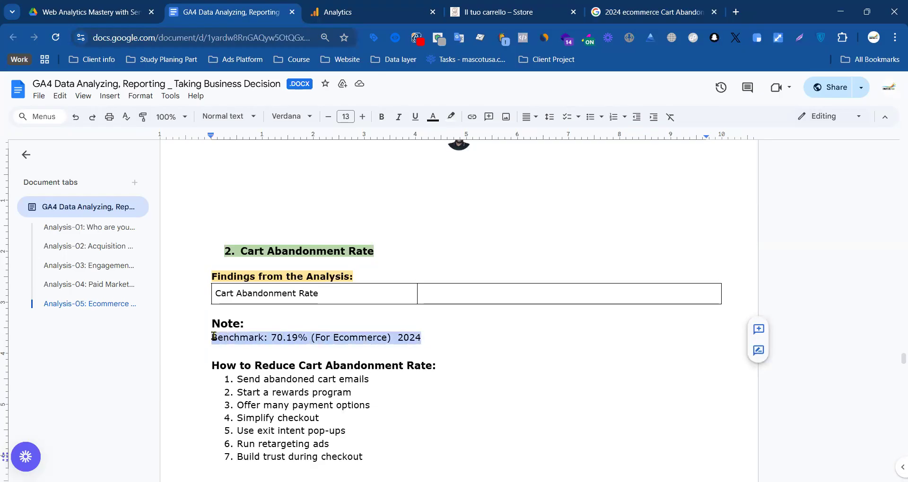
click(451, 339)
drag(309, 338, 272, 338)
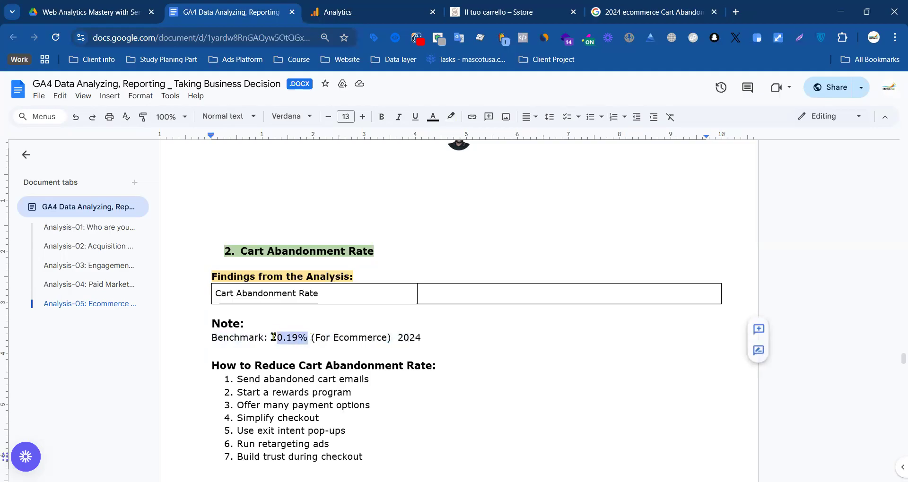
click(298, 338)
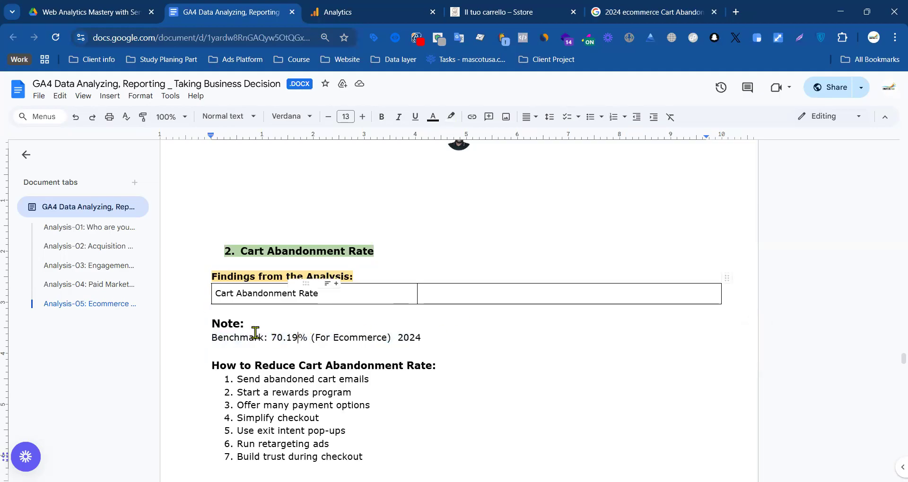
scroll(398, 334, down, 6)
scroll(379, 283, up, 7)
scroll(386, 277, up, 6)
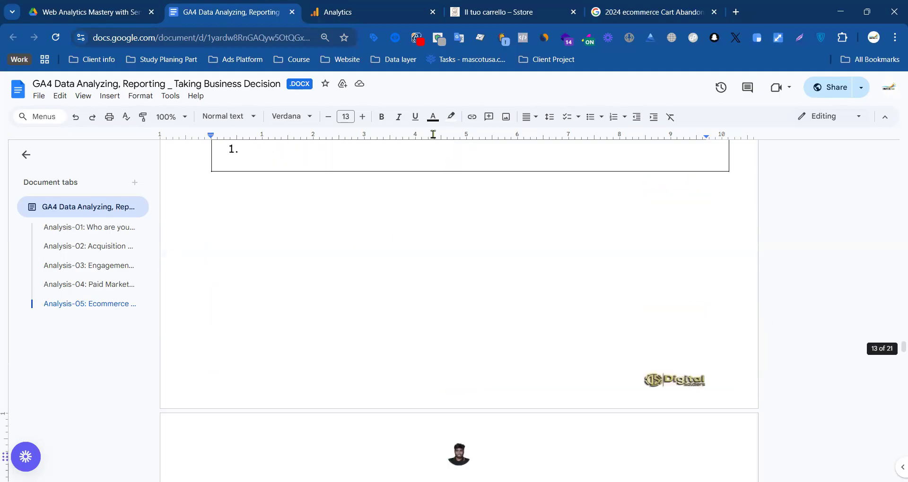
- Create a Funnel exploration for S.Store in Analytics, and take a brief look at the Sstore cart page
click(369, 11)
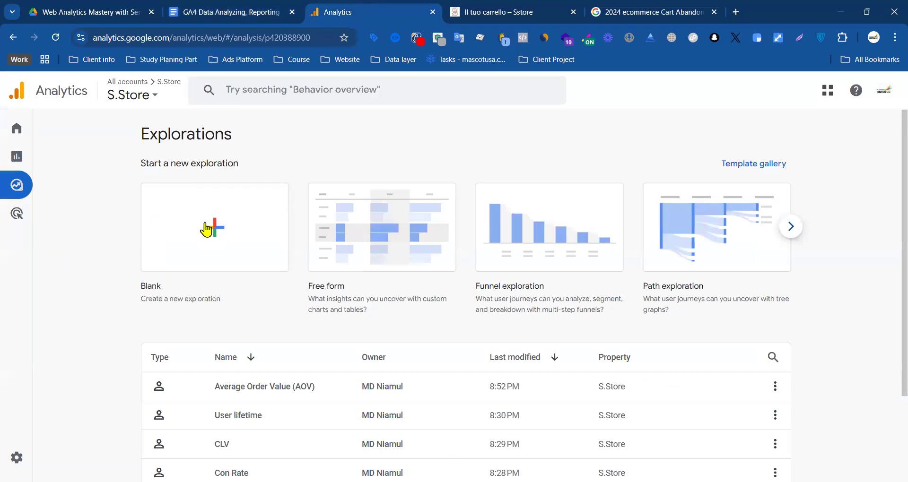
click(547, 240)
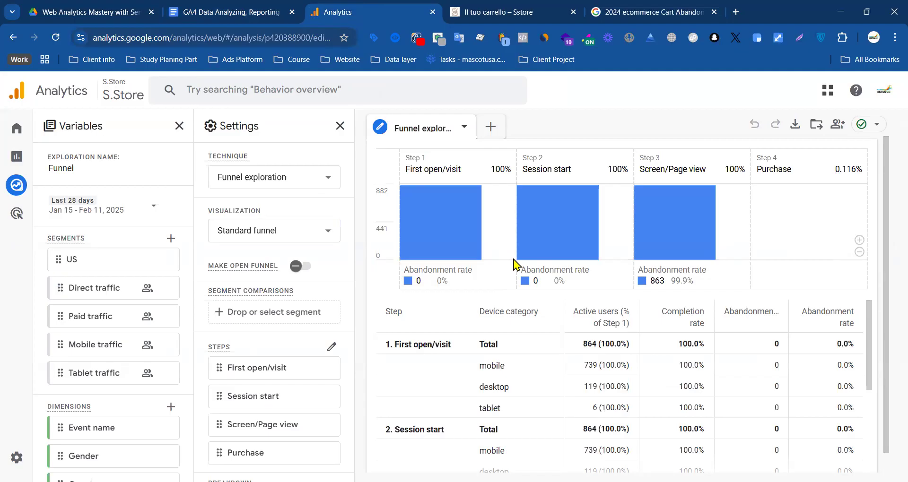
key(ctrl+Page_Up)
scroll(349, 250, up, 6)
click(490, 14)
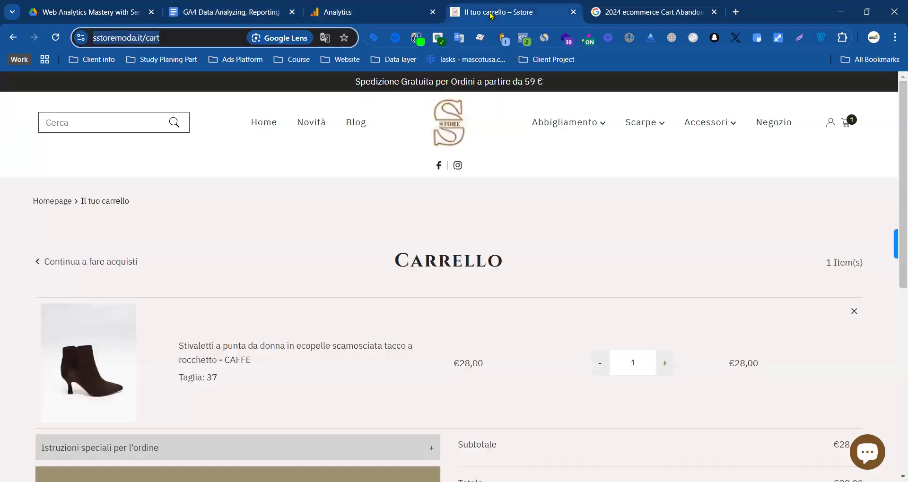
click(364, 8)
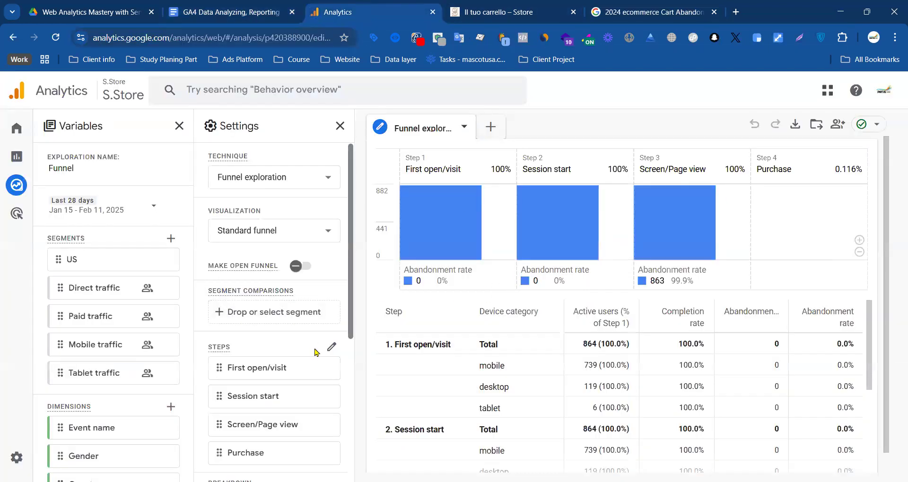
scroll(97, 381, down, 4)
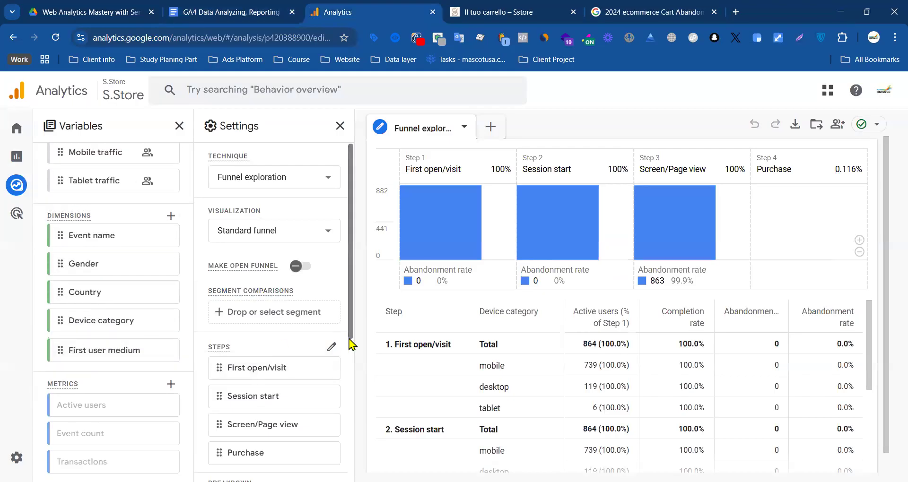
click(331, 347)
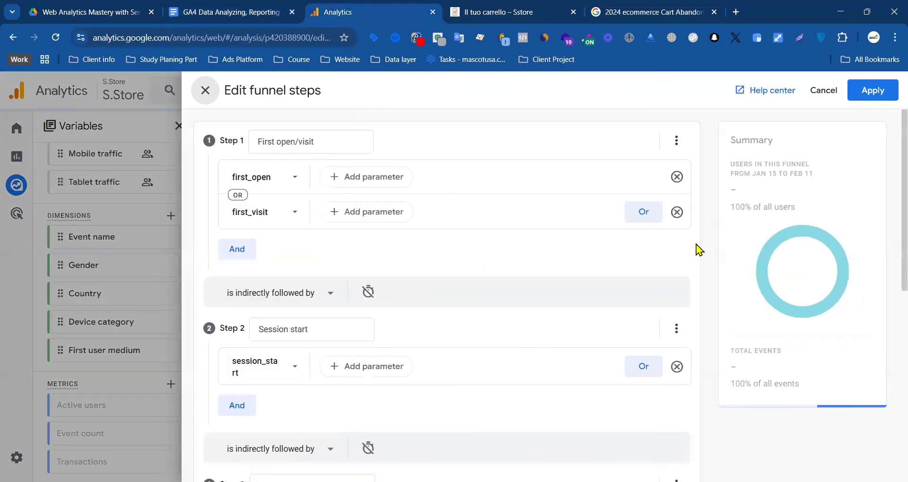
click(677, 212)
click(677, 177)
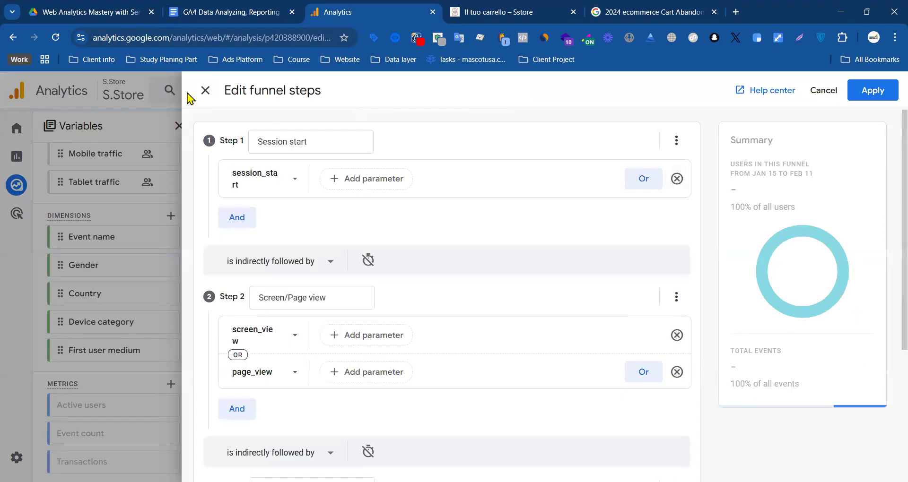
click(204, 90)
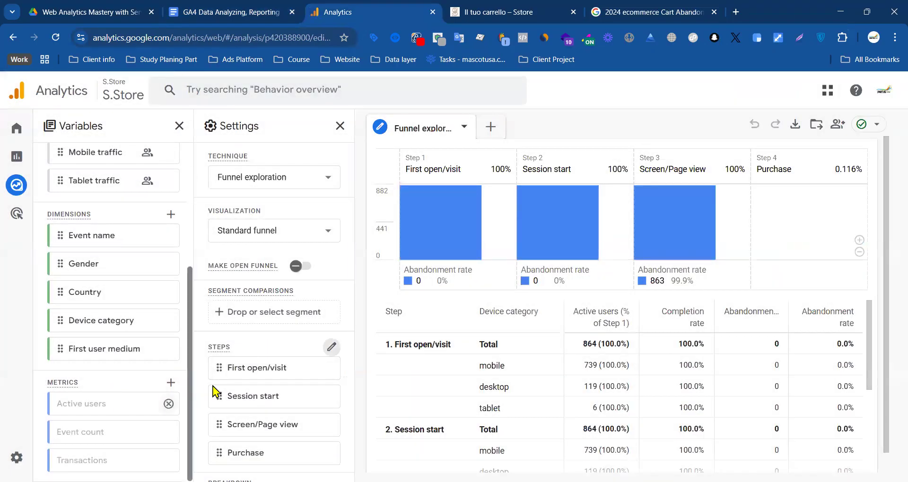
- Clear the funnel's predefined First open/visit, Session start, Screen/Page view and Purchase steps, leaving one empty step
scroll(217, 342, down, 5)
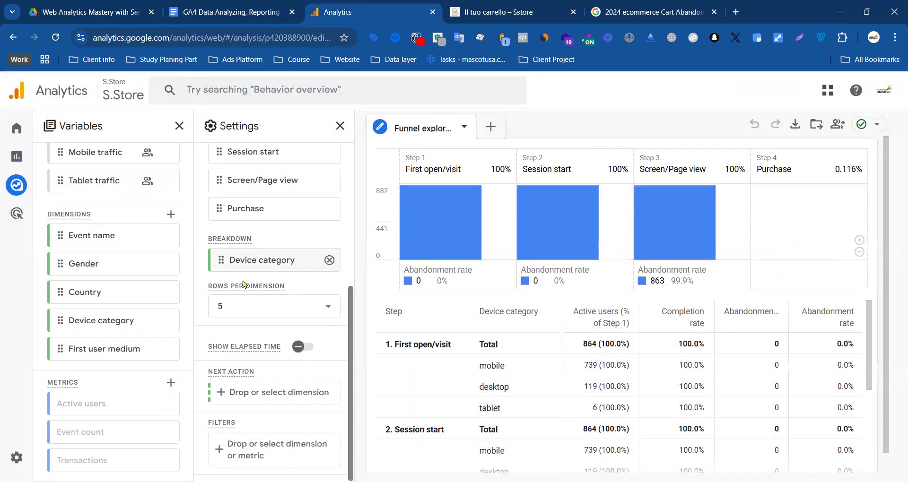
scroll(243, 284, up, 4)
click(331, 258)
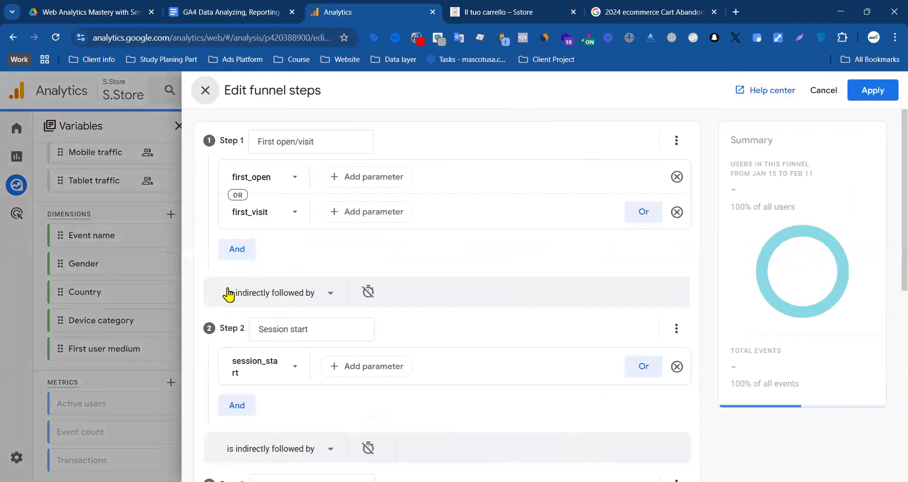
click(677, 212)
click(677, 178)
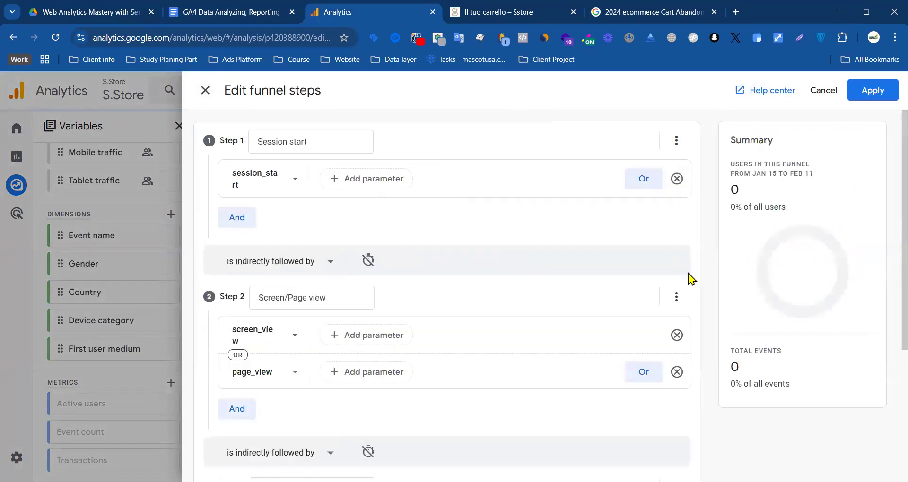
click(677, 178)
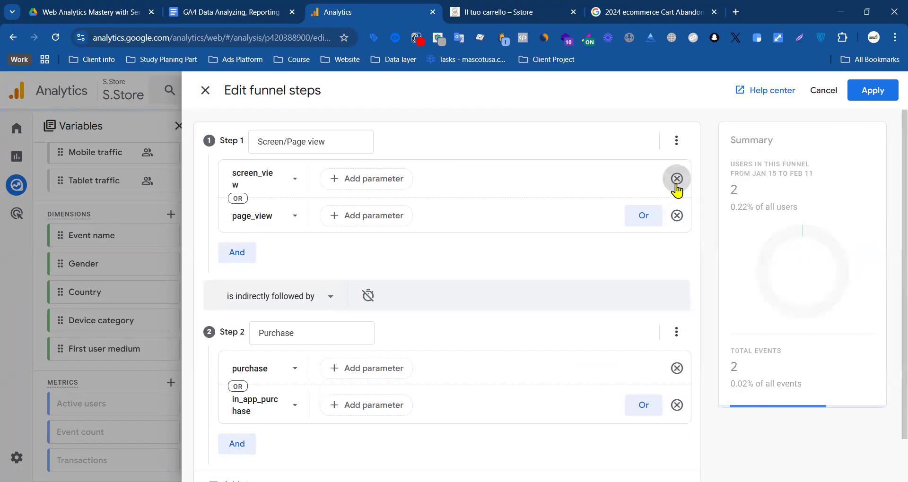
click(675, 178)
click(675, 178)
click(686, 213)
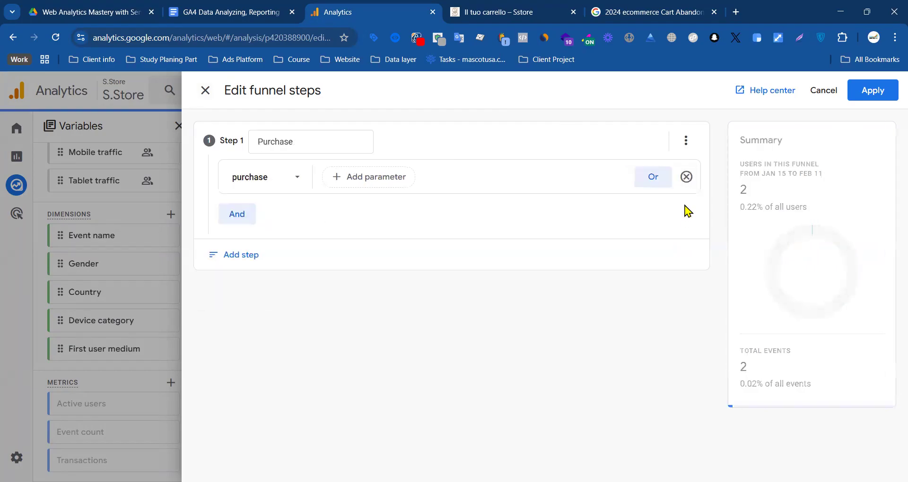
click(685, 178)
- Name the first funnel step "View Item" and set its condition to the view_item event
triple_click(307, 143)
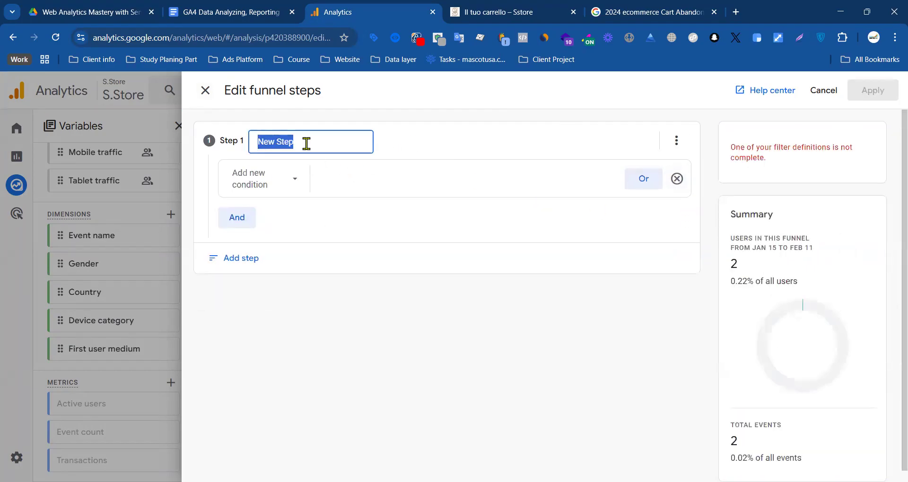
text(View)
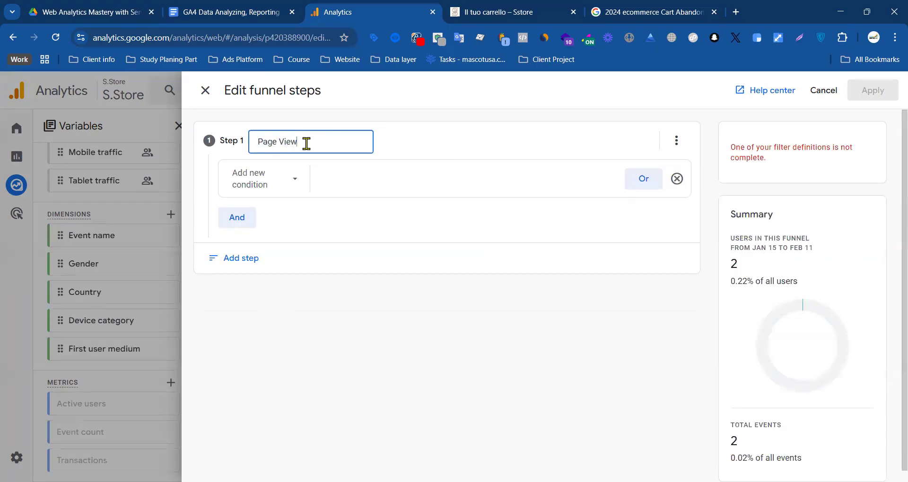
key(BackSpace)
key(BackSpace)
key(BackSpace)
key(BackSpace)
key(BackSpace)
key(BackSpace)
key(BackSpace)
key(BackSpace)
click(295, 180)
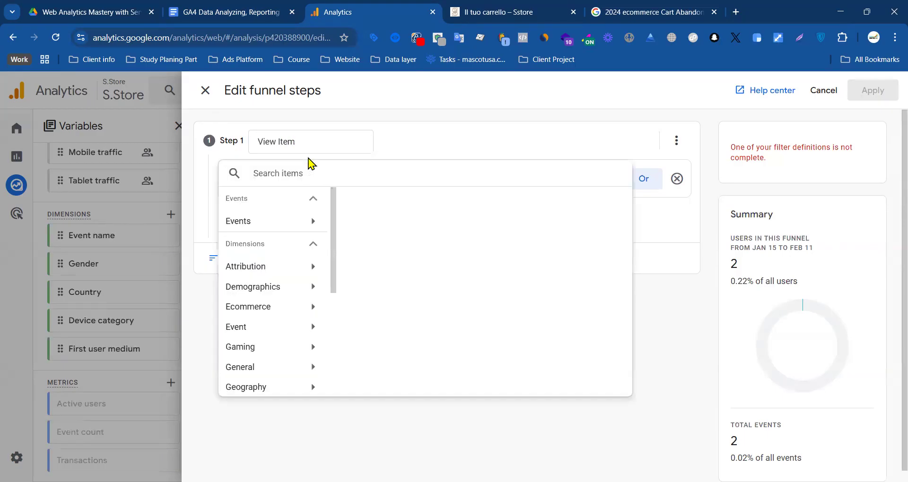
text(view)
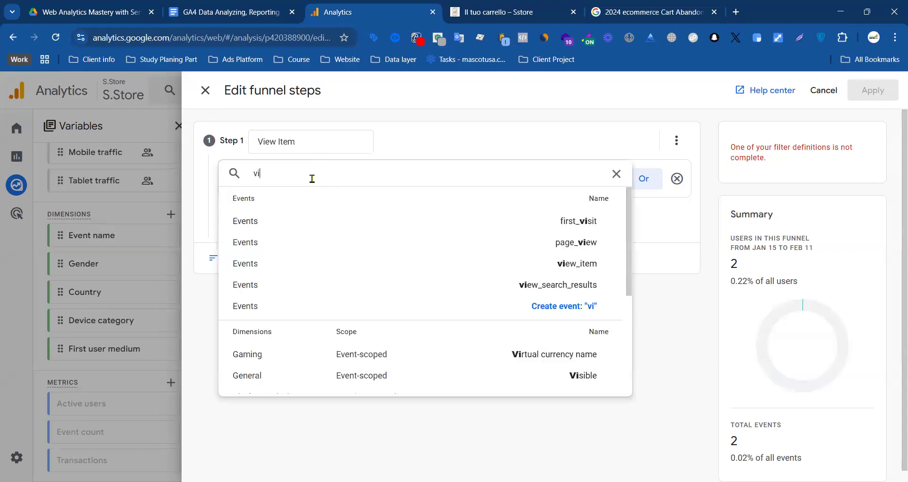
click(575, 242)
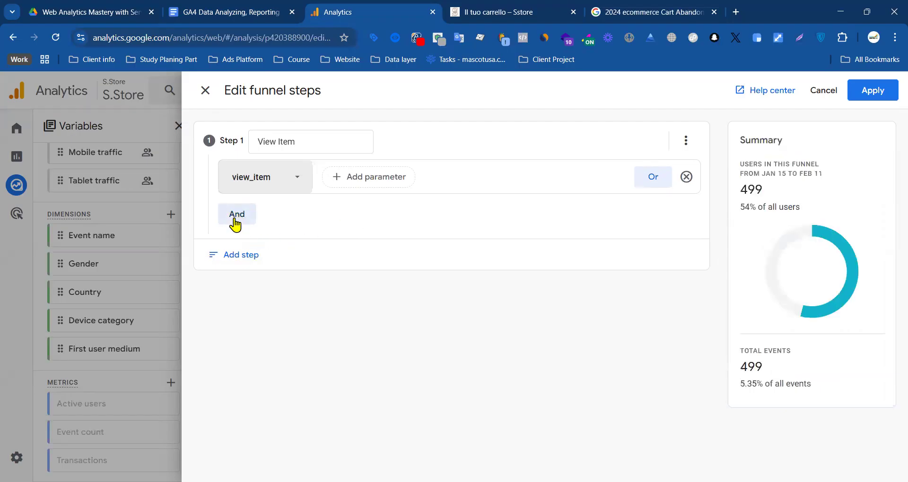
- Add an AND condition to the View Item step using the add_to_cart event
click(238, 216)
click(249, 241)
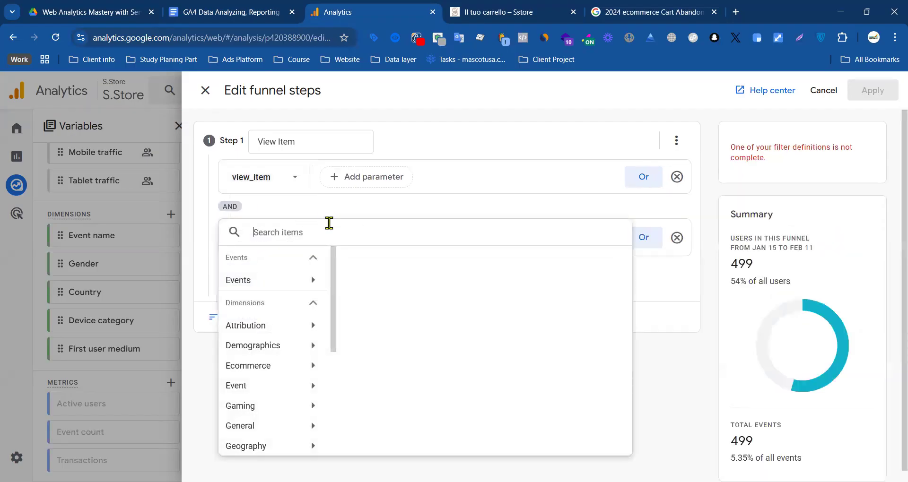
text(add )
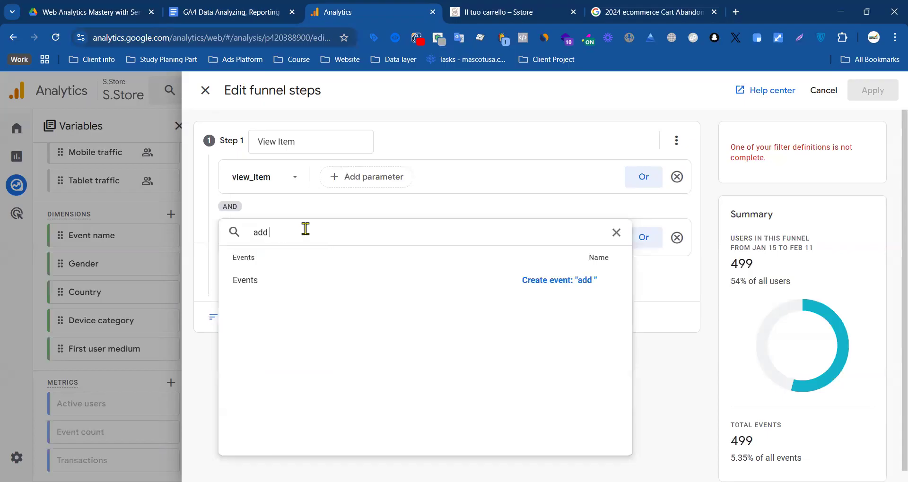
text(to)
key(BackSpace)
key(BackSpace)
text(_)
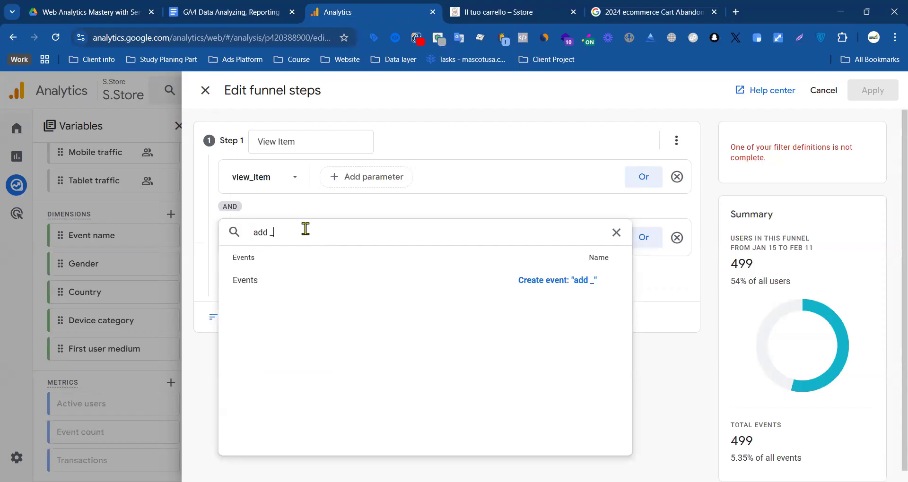
key(BackSpace)
key(BackSpace)
key(BackSpace)
key(BackSpace)
key(BackSpace)
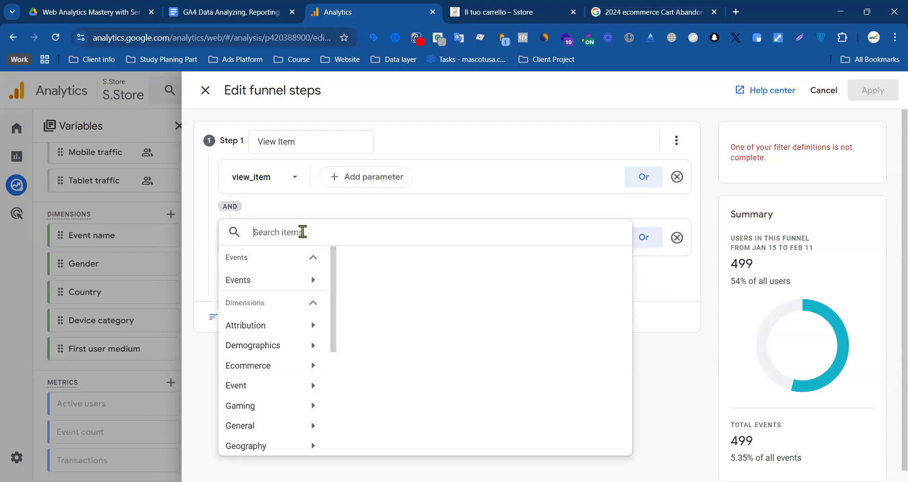
text(add)
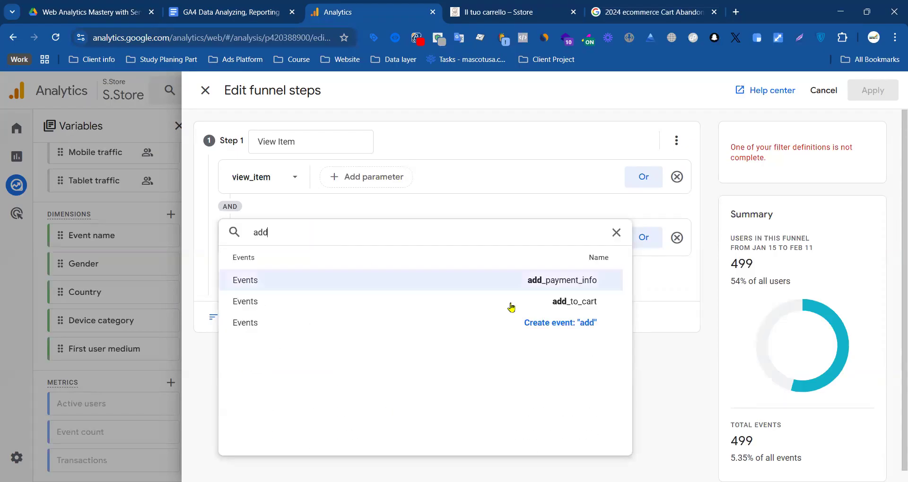
click(527, 302)
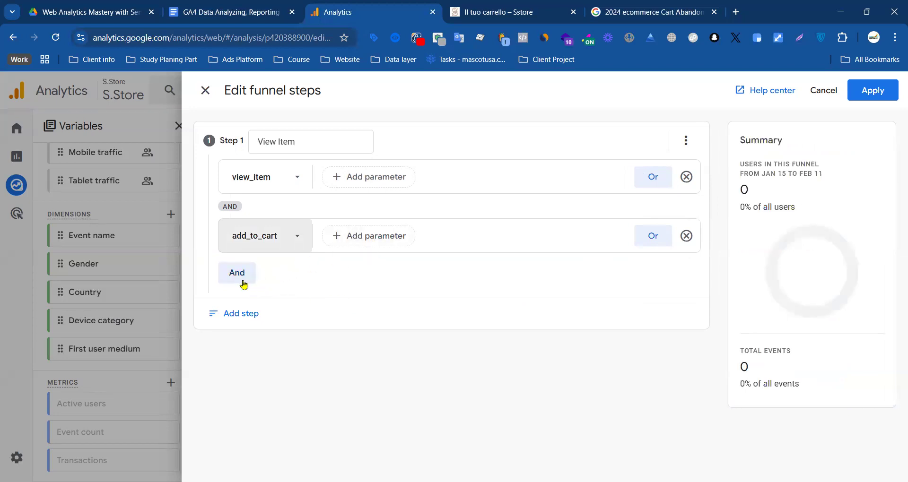
- Remove the add_to_cart condition from View Item and add a second funnel step named "Add To Cart" using the add_to_cart event
click(686, 236)
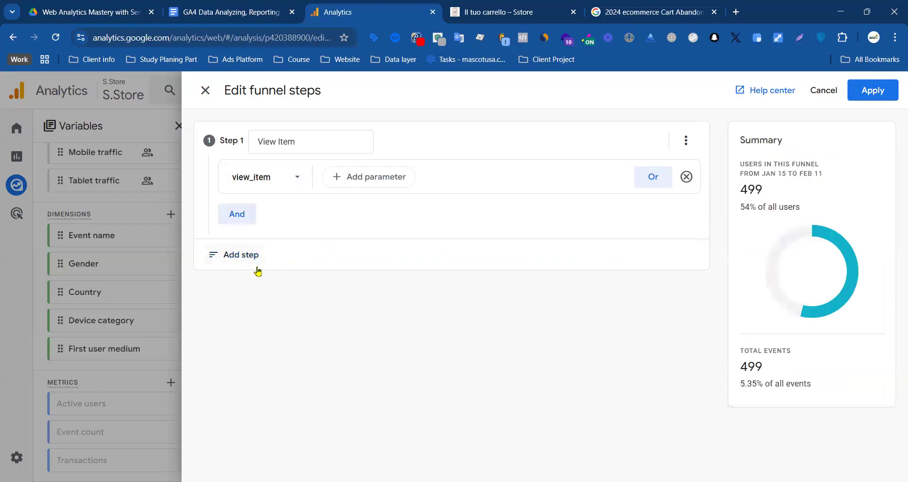
click(244, 260)
click(273, 289)
key(ctrl+a)
text(A)
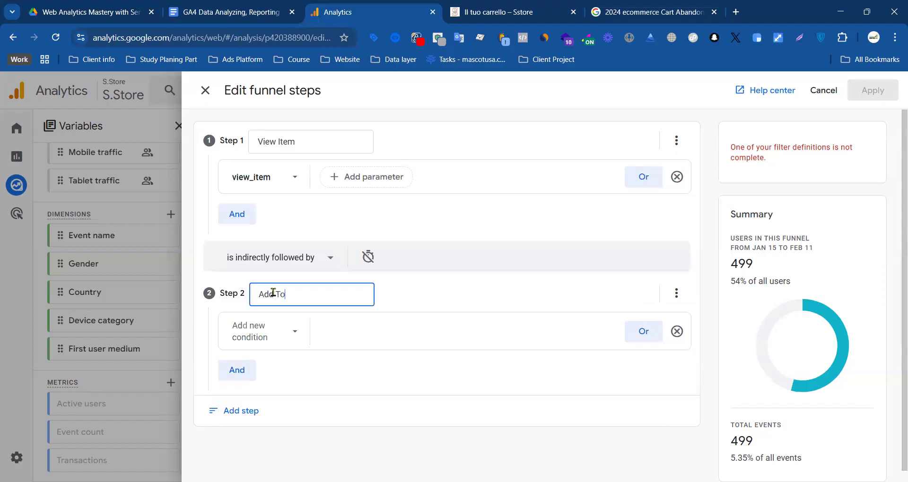
text(dd To Cart)
click(252, 325)
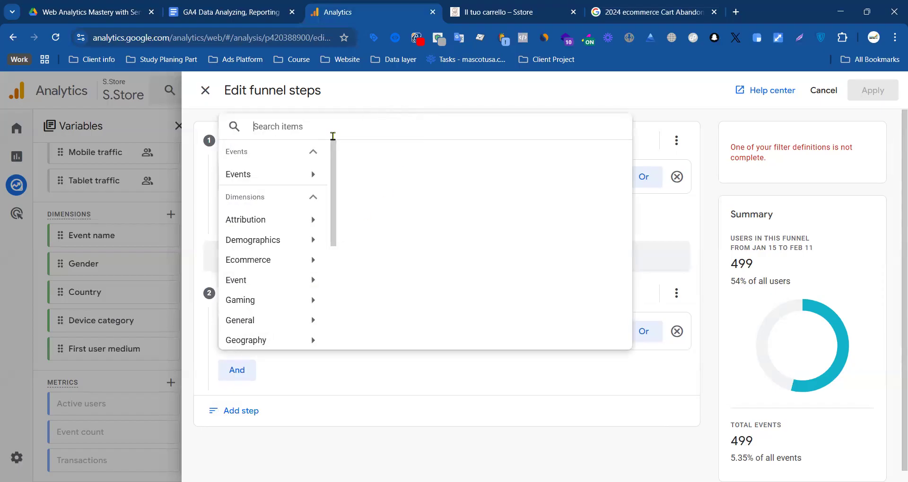
text(add)
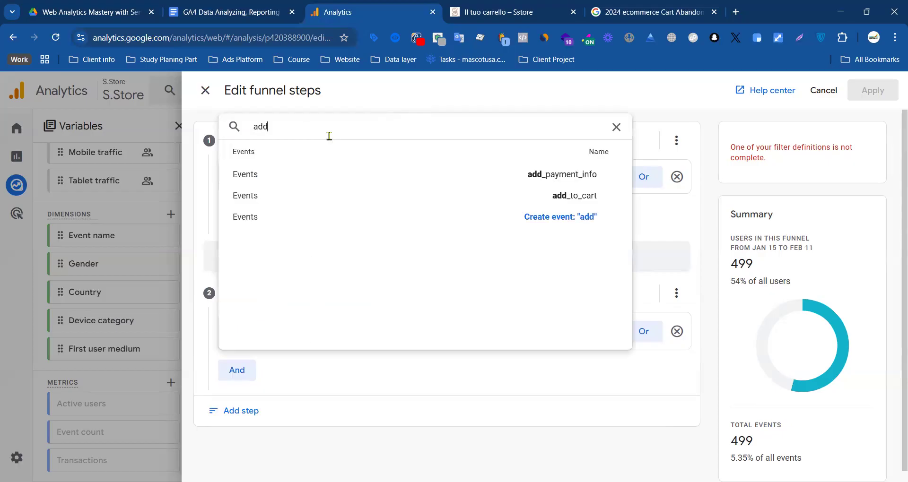
click(557, 204)
- Add a third funnel step named "View Cart"
click(241, 408)
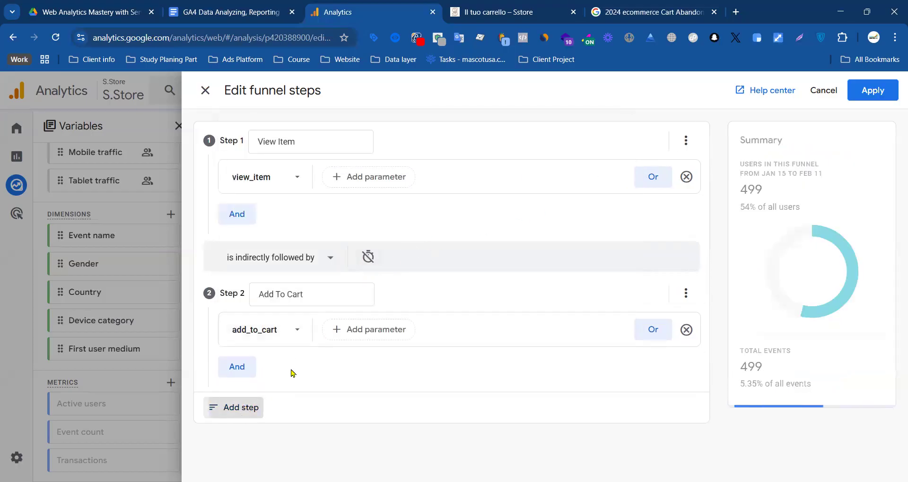
triple_click(292, 318)
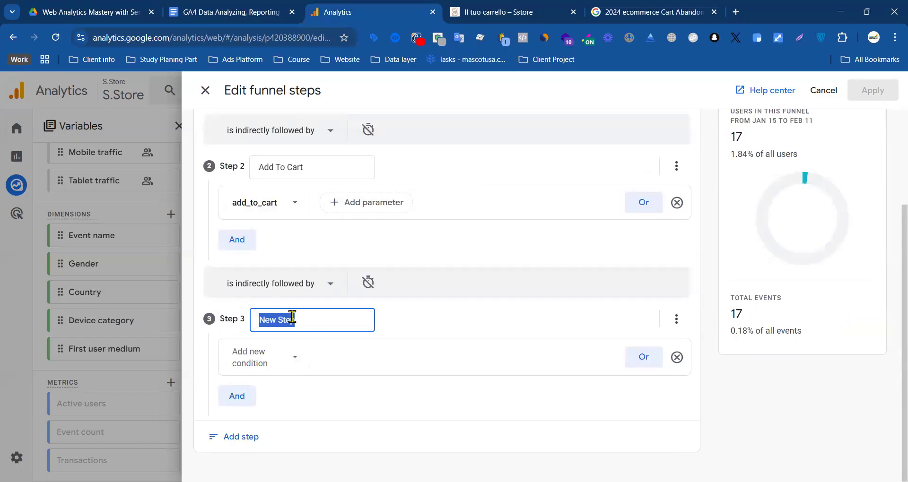
text(Vi)
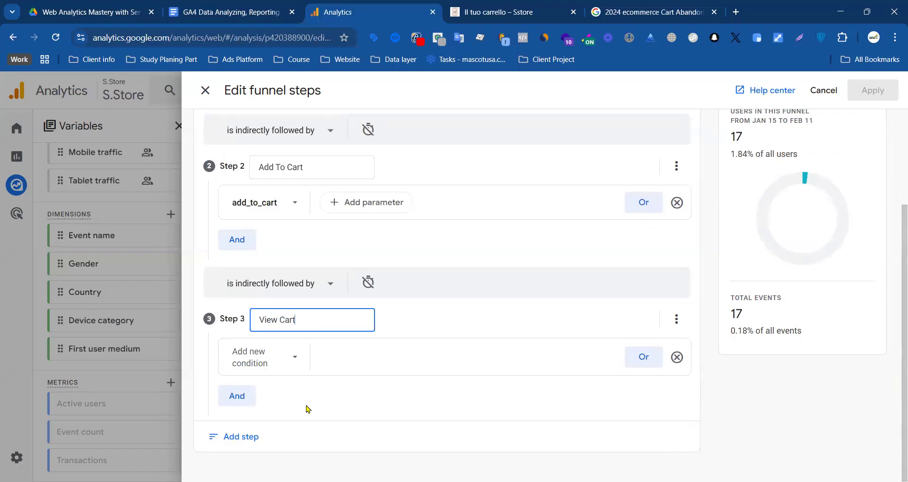
- Search the available conditions for a view_cart event for the View Cart step
click(300, 362)
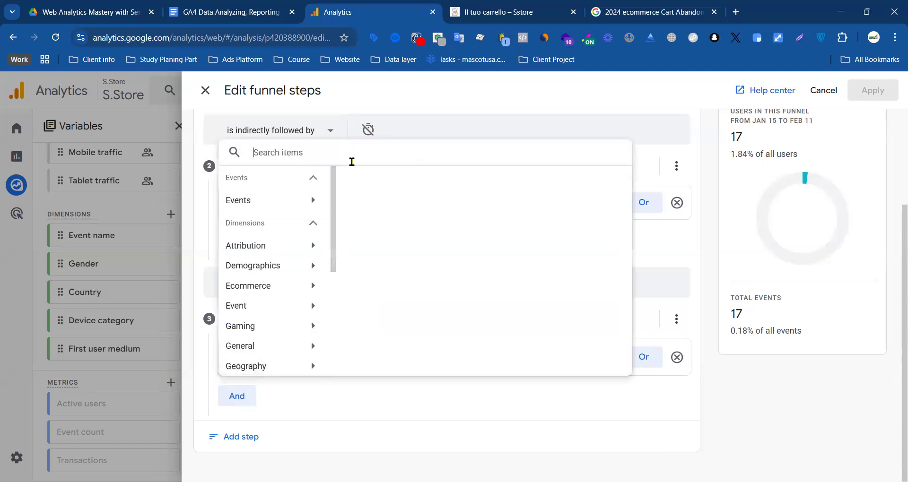
text(view)
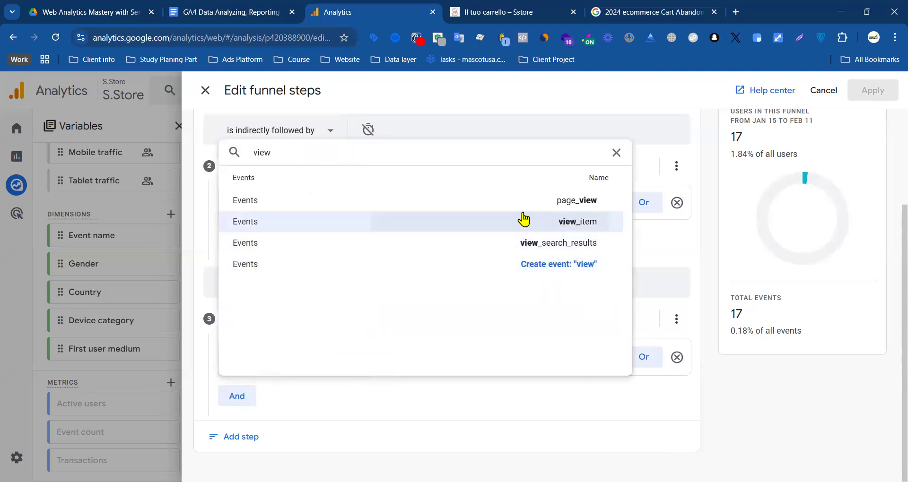
double_click(297, 151)
text(v)
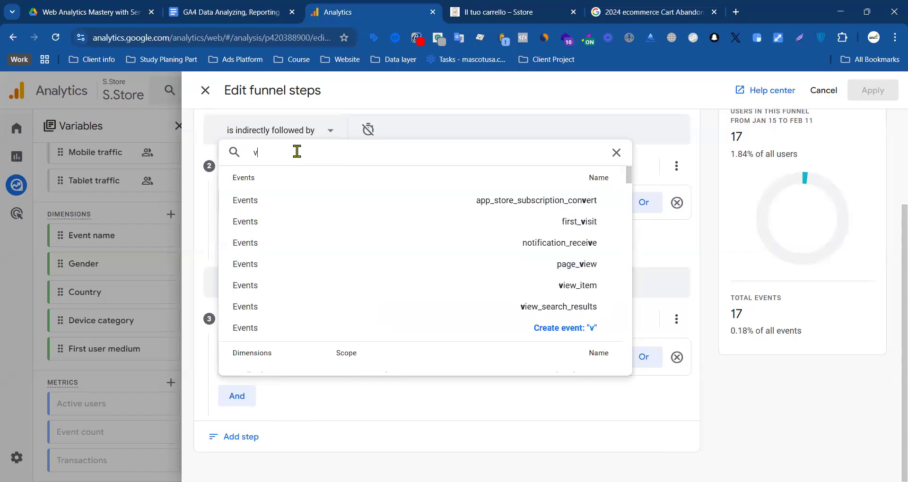
text(iew_ca)
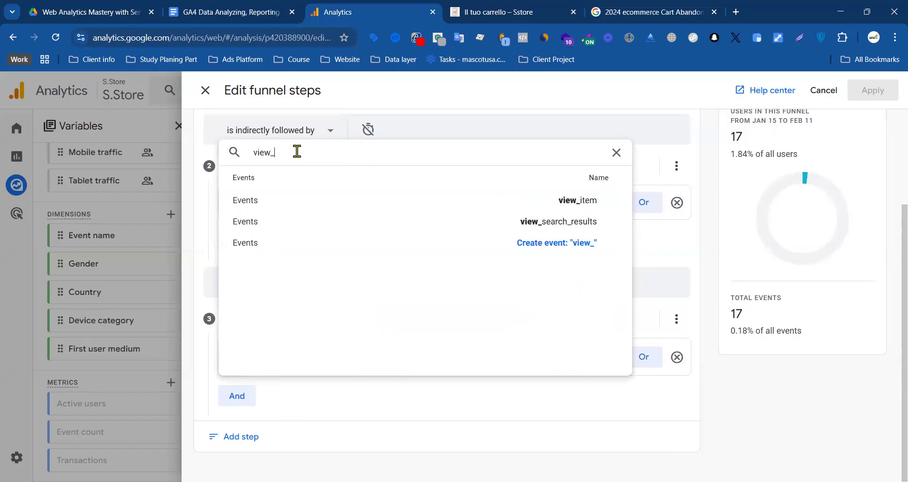
key(BackSpace)
key(BackSpace)
key(BackSpace)
key(BackSpace)
key(BackSpace)
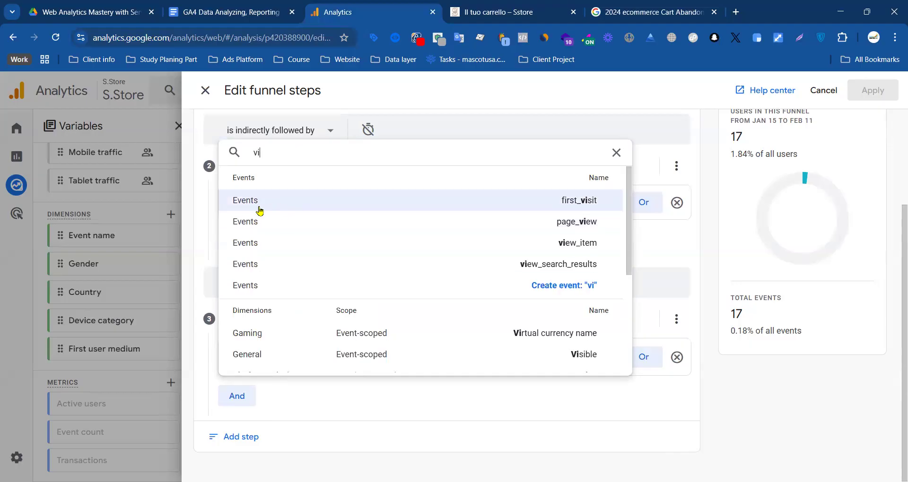
scroll(384, 209, down, 3)
scroll(340, 247, up, 3)
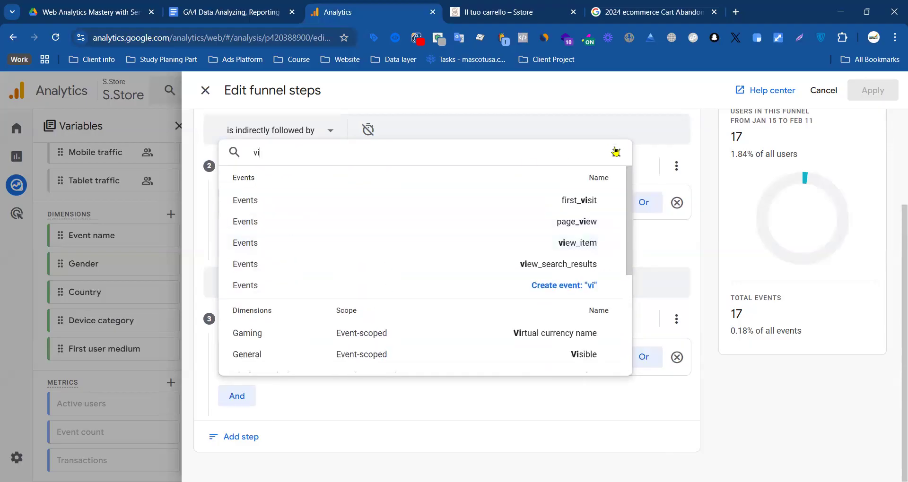
- Browse the Event dimensions and other condition categories, and search the conditions for "cart"
key(BackSpace)
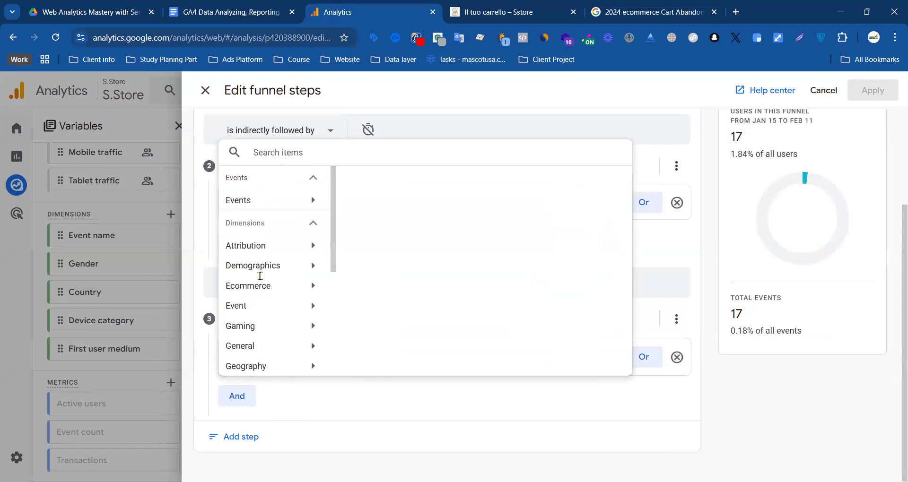
scroll(308, 253, down, 3)
scroll(288, 293, up, 3)
click(303, 312)
scroll(282, 317, down, 3)
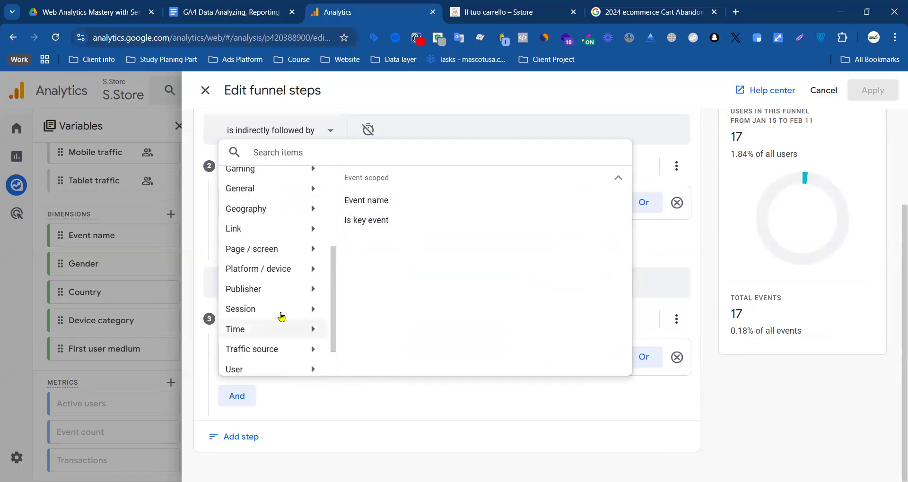
scroll(282, 317, down, 1)
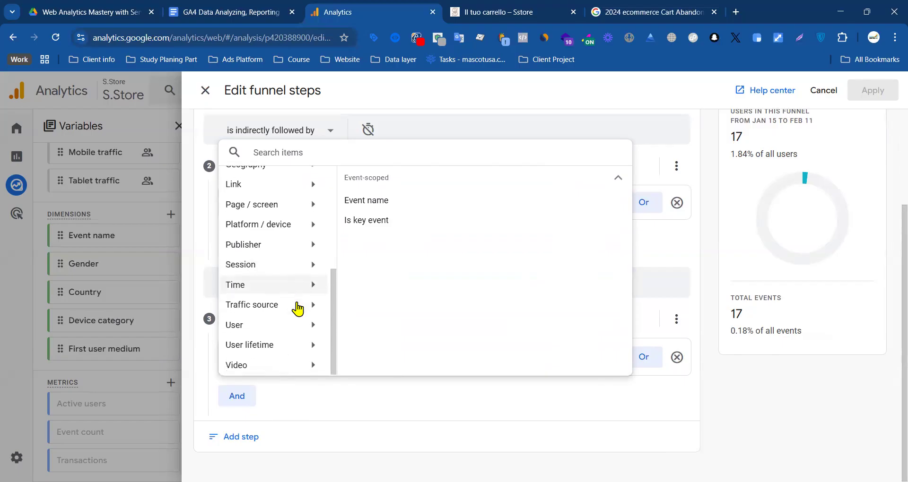
click(292, 152)
text(cart)
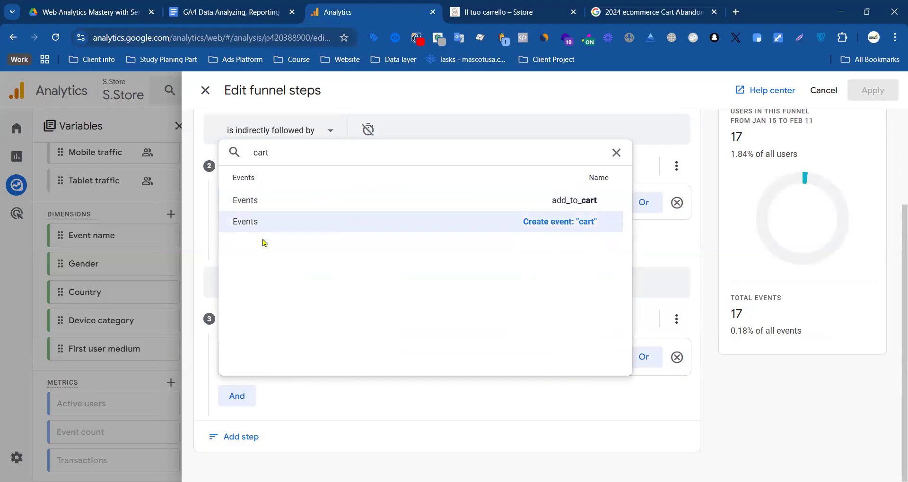
click(617, 150)
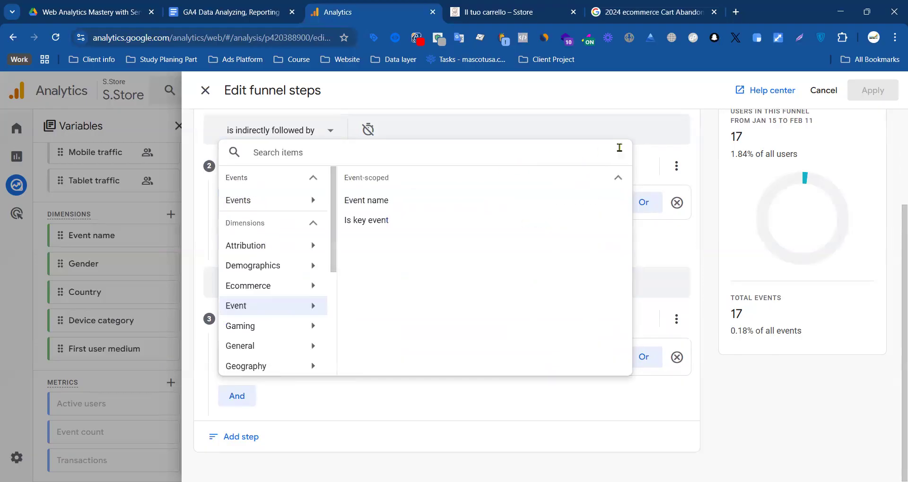
- Switch to the analysis document in Google Docs and review the Cart Abandonment Rate section
key(ctrl+shift+Tab)
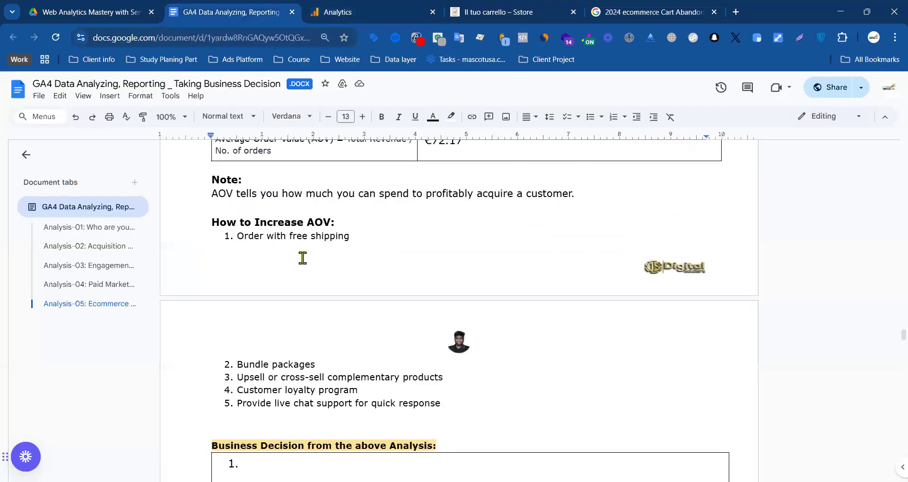
scroll(294, 293, up, 3)
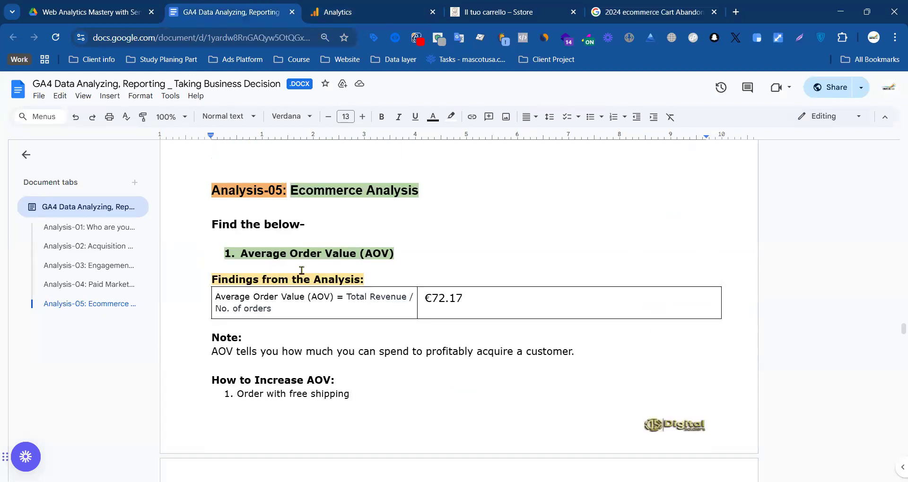
scroll(296, 273, down, 10)
scroll(296, 273, down, 6)
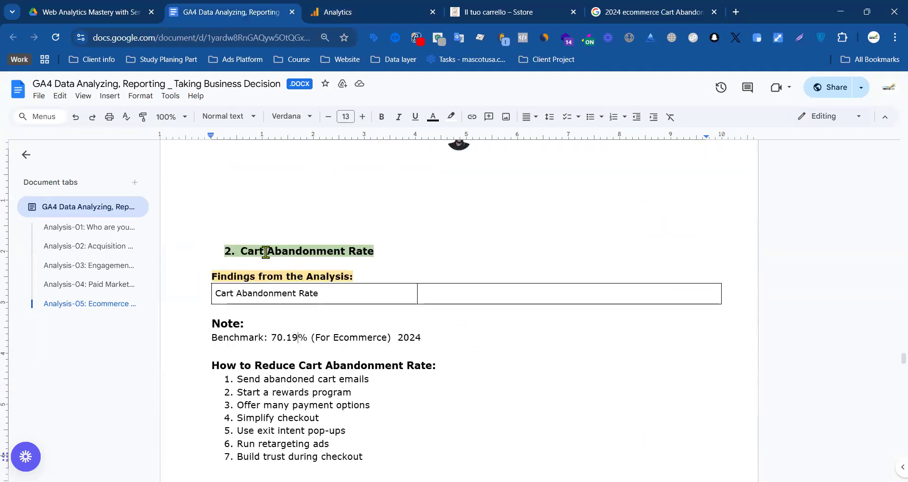
drag(264, 251, 243, 252)
triple_click(248, 251)
click(289, 252)
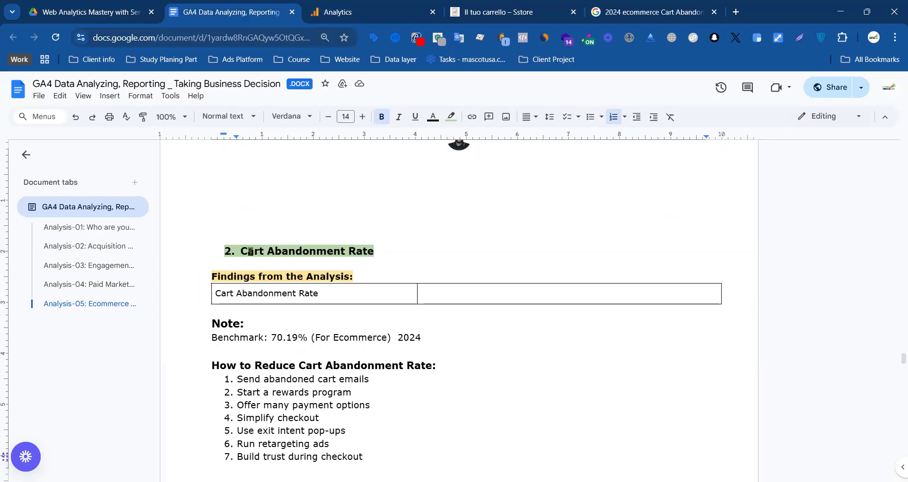
drag(271, 251, 376, 256)
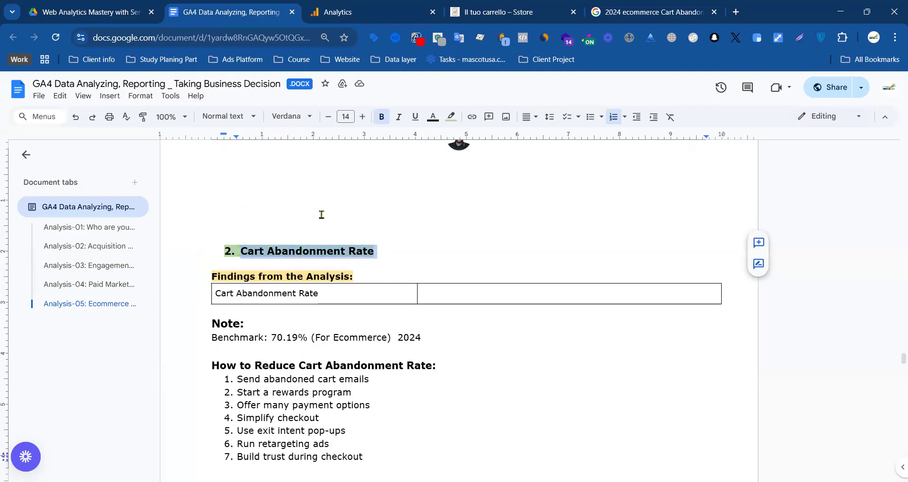
- Return to Analytics, add a fourth funnel step, and rename the third step "Begin Checkout"
click(371, 5)
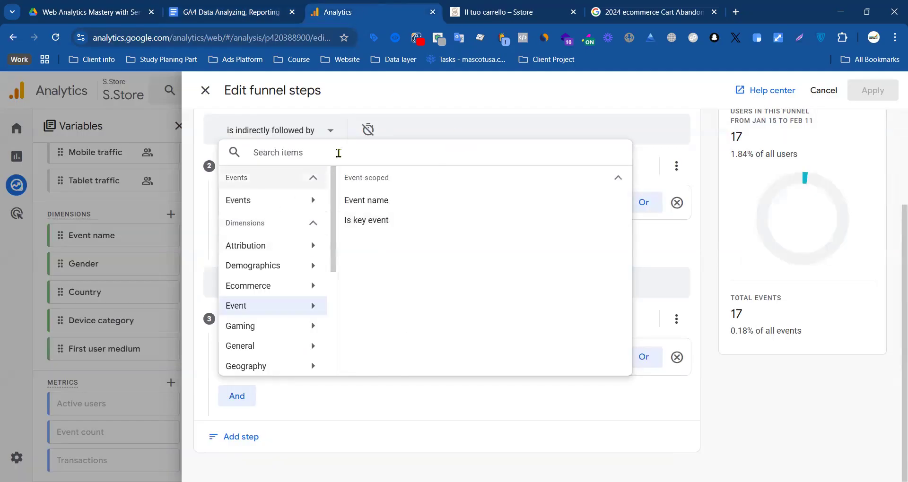
click(645, 114)
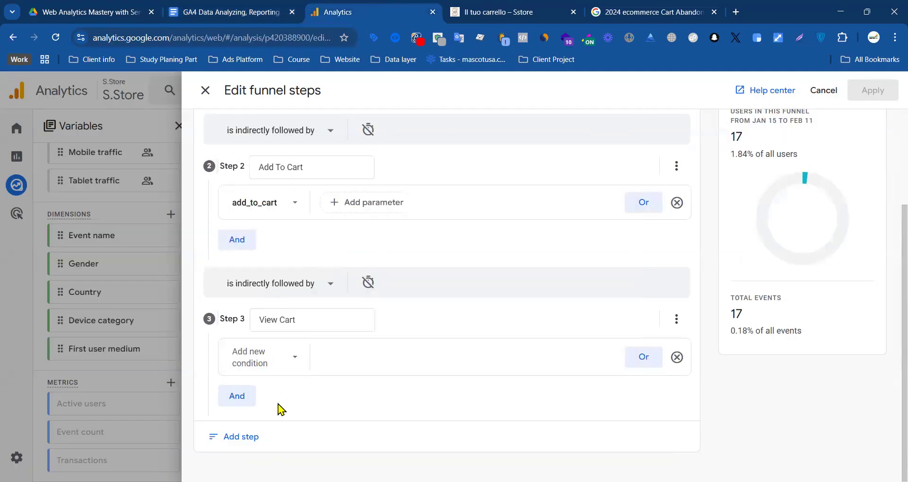
click(242, 431)
triple_click(300, 323)
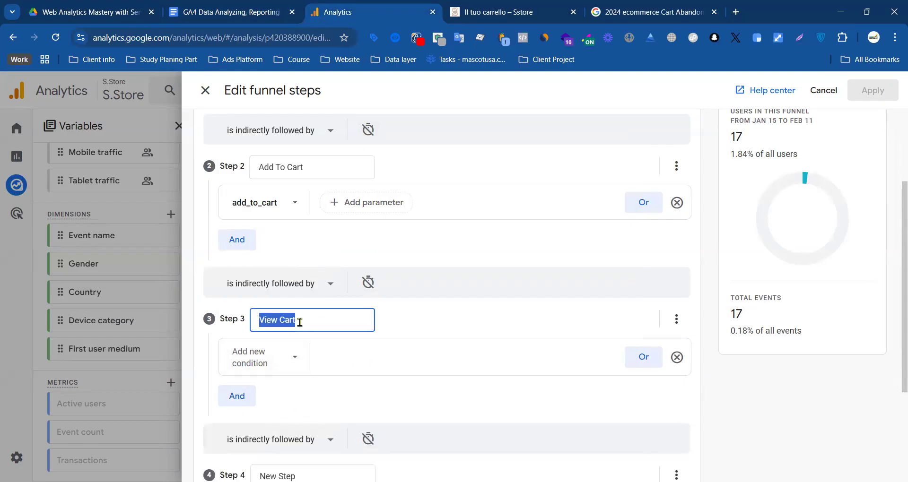
text(Ce)
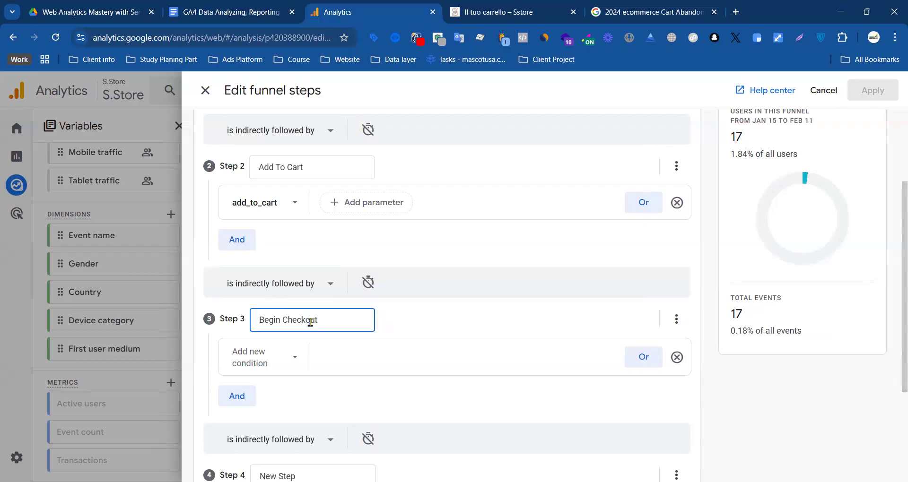
- Set the Begin Checkout step's condition to the begin_checkout event
scroll(392, 310, down, 3)
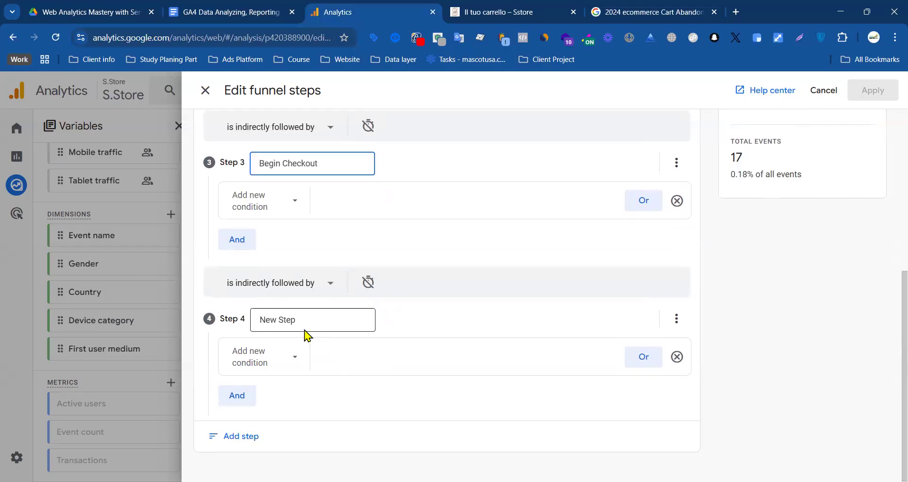
click(302, 207)
text(Be)
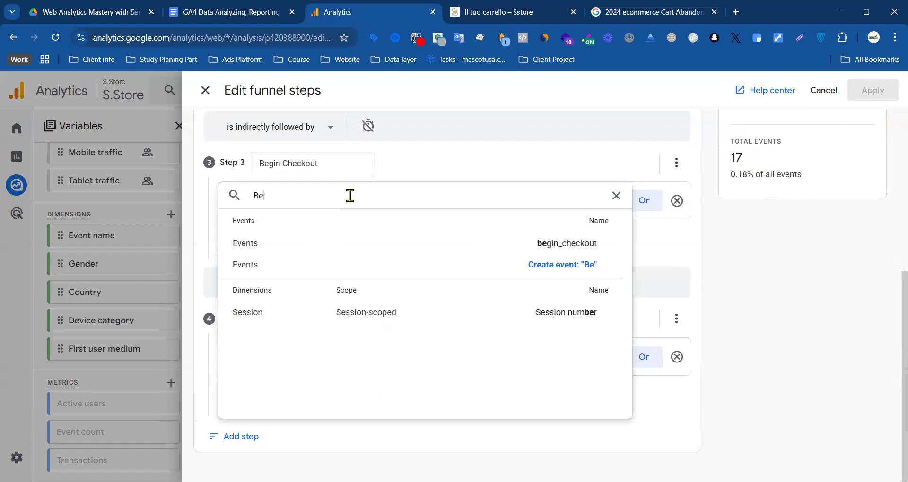
click(344, 246)
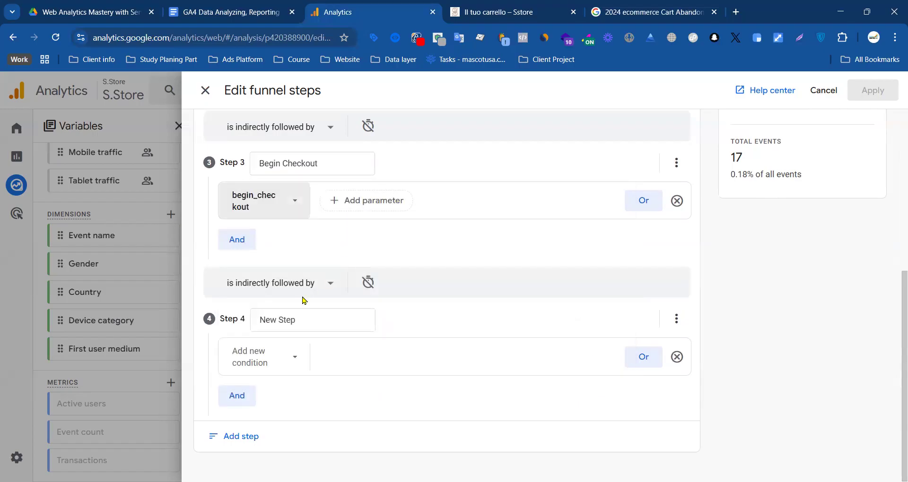
- Name the fourth funnel step "Purchase", set its condition to the purchase event, and apply the funnel steps
click(294, 319)
double_click(293, 319)
key(ctrl+a)
key(BackSpace)
text(P)
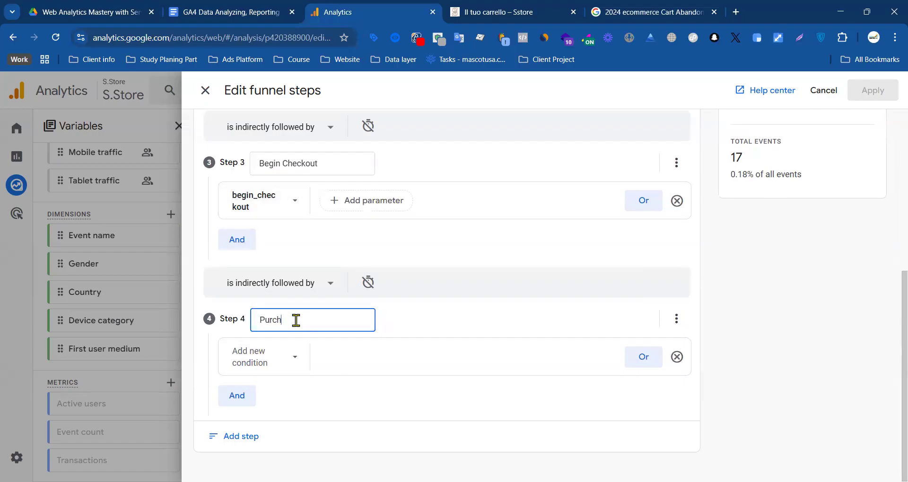
click(289, 368)
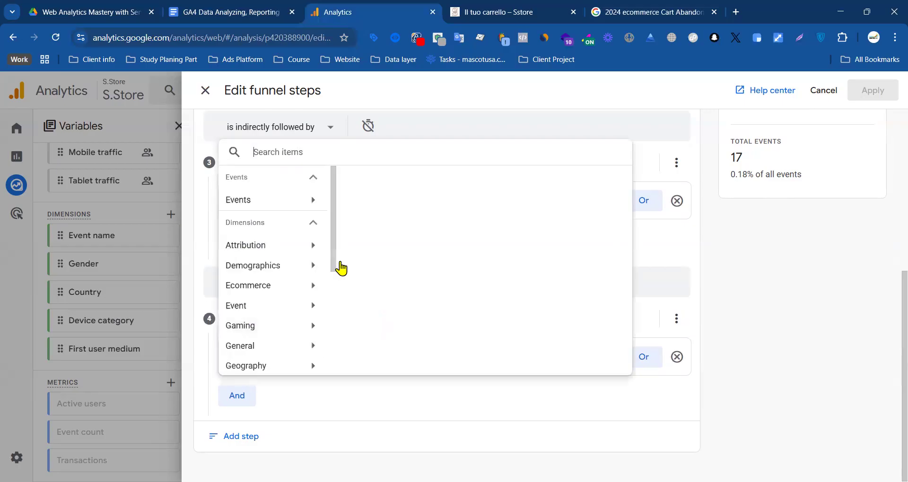
text(Purchase)
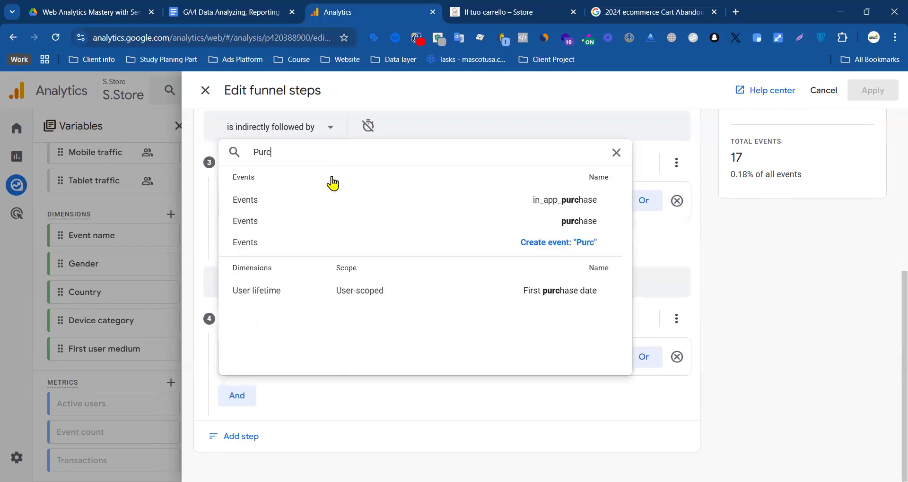
click(570, 220)
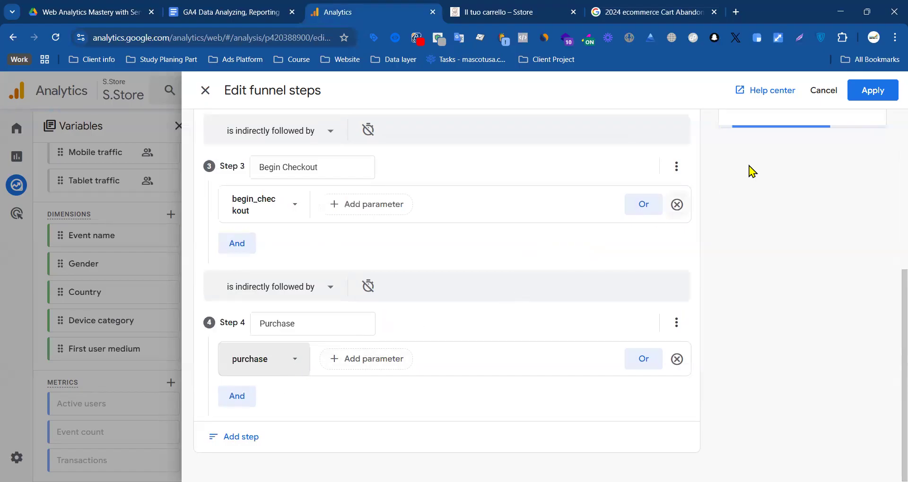
click(872, 91)
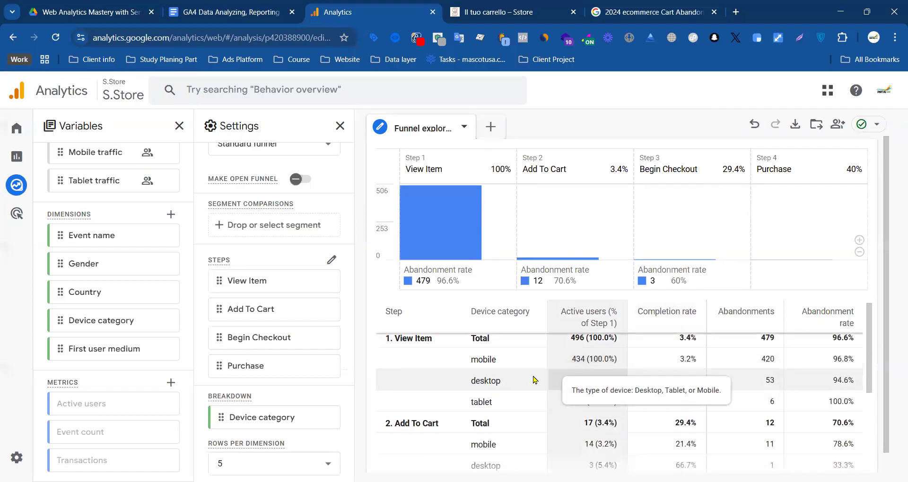
- Make the four-step funnel an open funnel and examine each step's abandonment rate
scroll(496, 378, down, 3)
scroll(478, 377, up, 3)
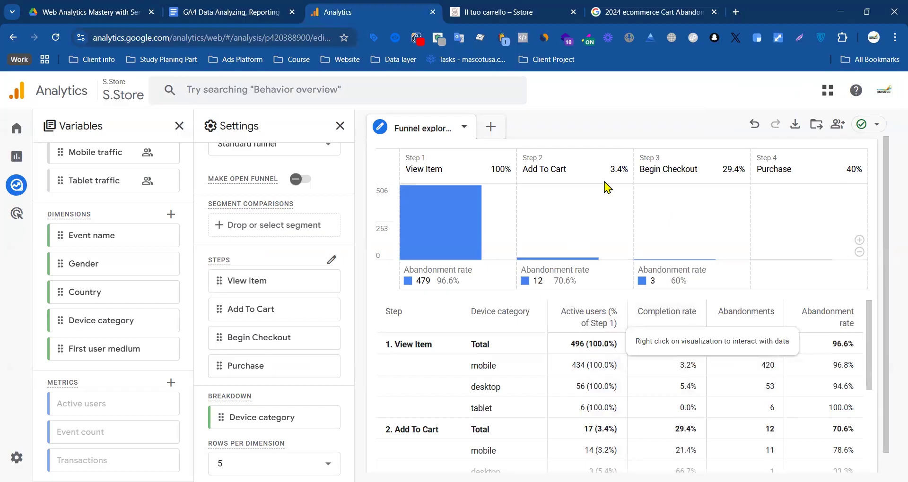
scroll(284, 237, up, 3)
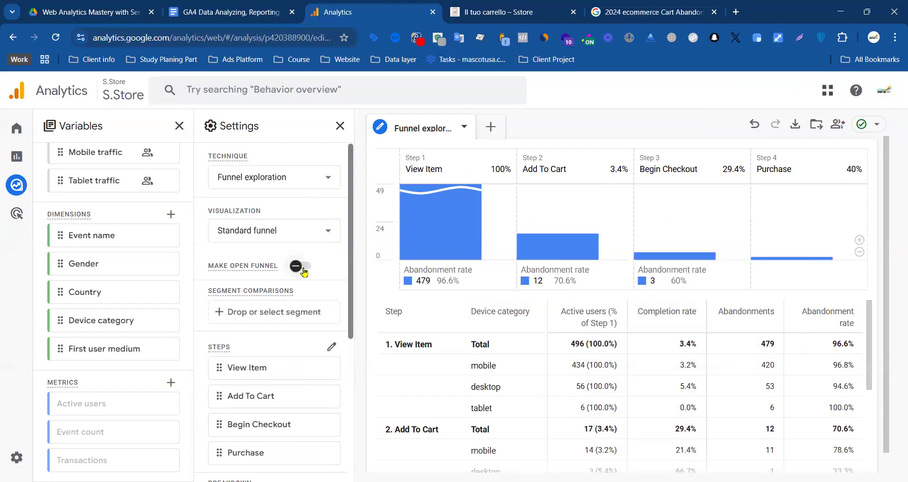
click(301, 267)
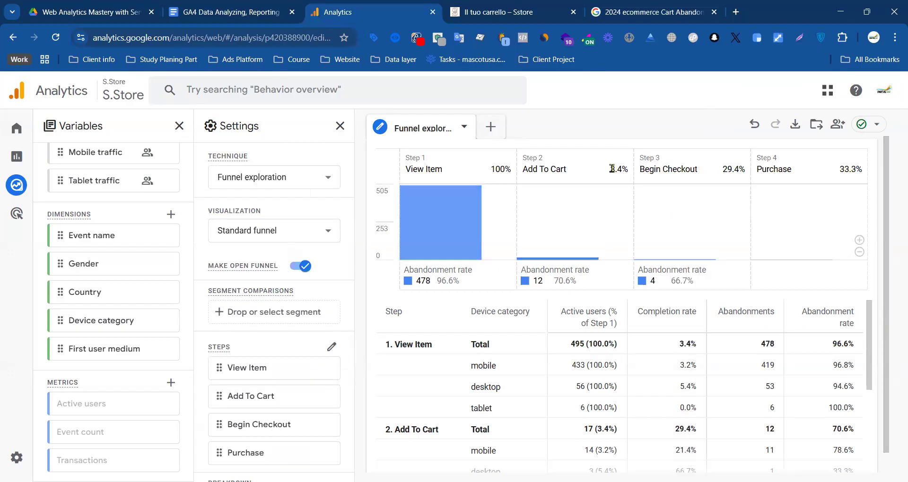
scroll(622, 169, up, 3)
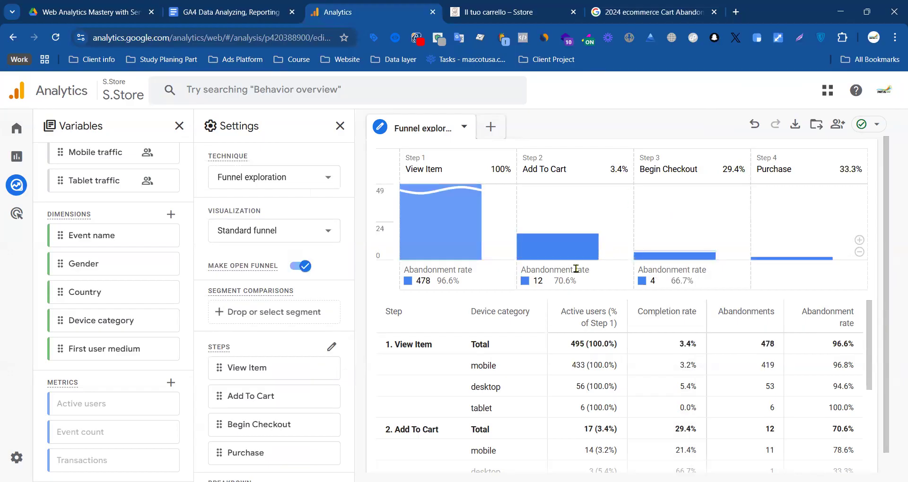
scroll(555, 282, up, 1)
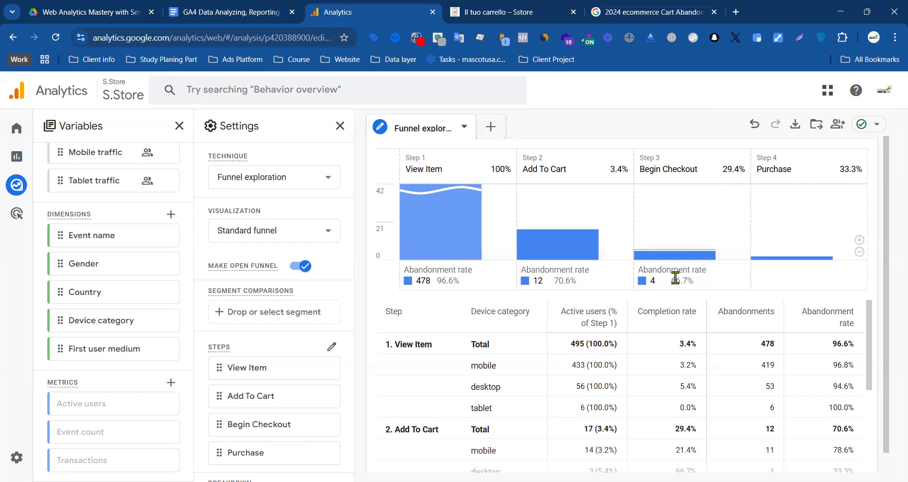
scroll(566, 280, up, 1)
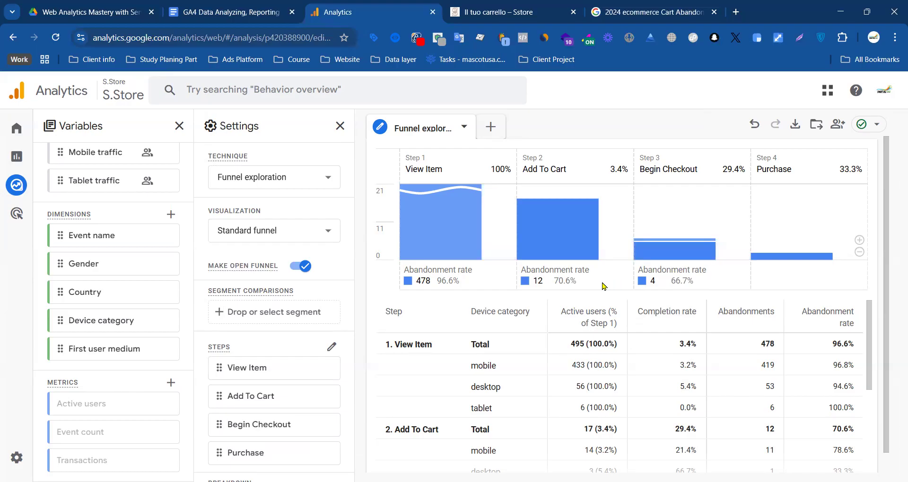
scroll(564, 282, up, 1)
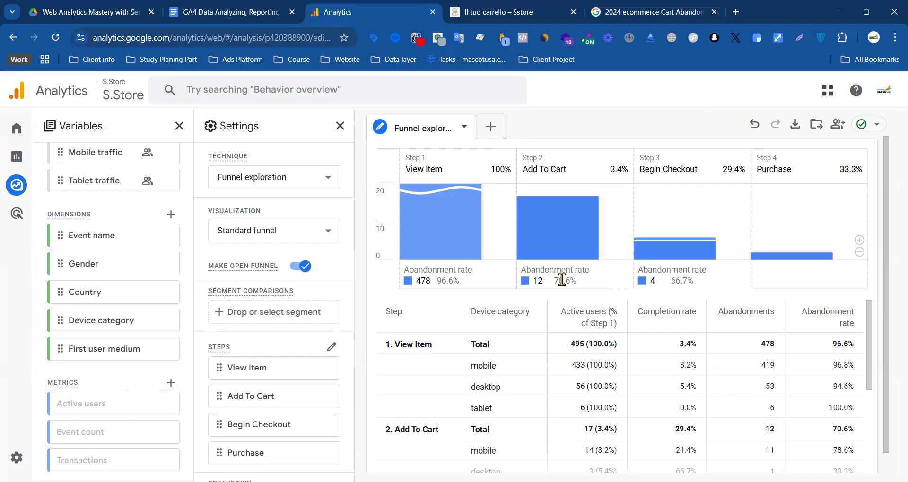
- Switch to the analysis document and enter 70.6% as the Cart Abandonment Rate in the findings table
click(232, 14)
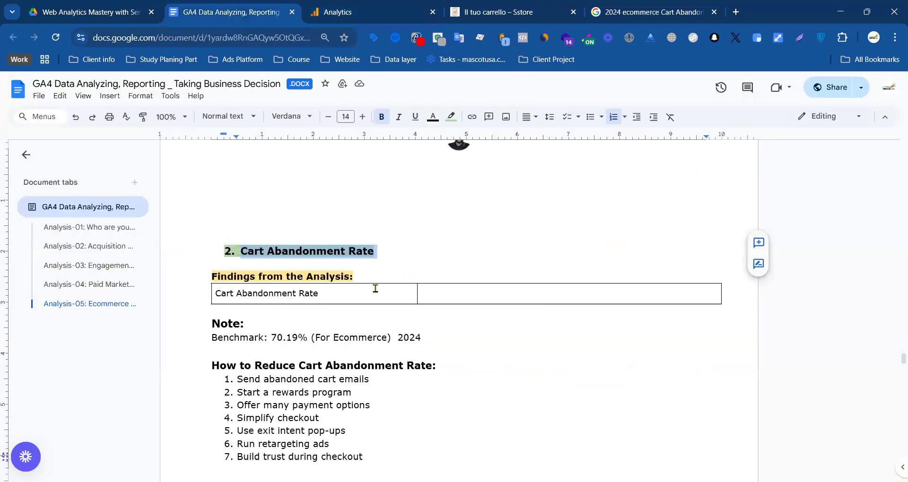
click(480, 286)
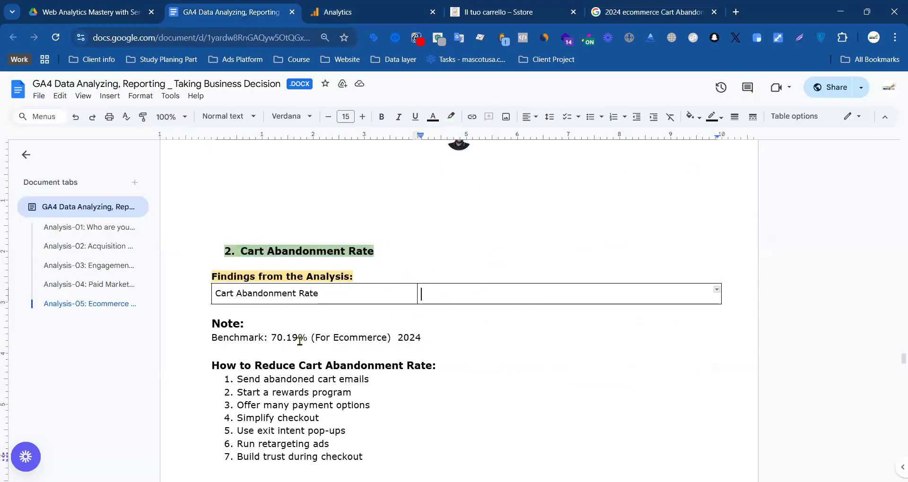
double_click(284, 338)
click(449, 294)
text(70.)
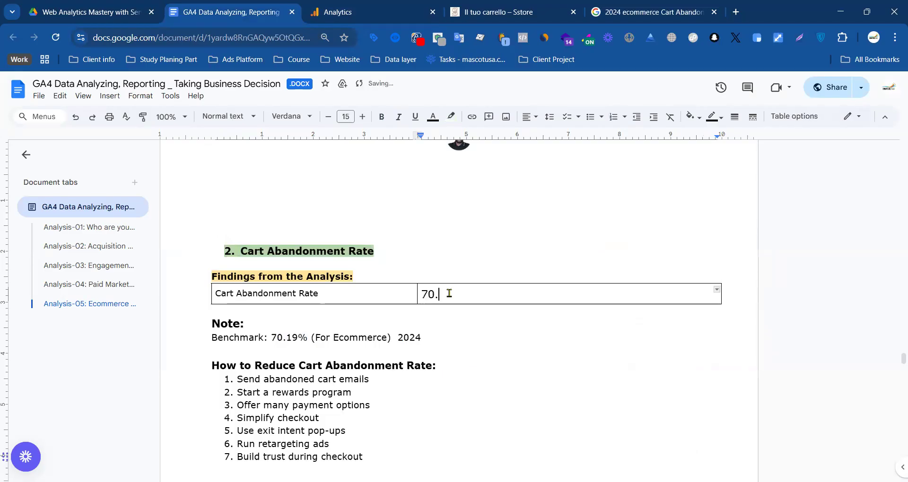
text(6%)
double_click(472, 297)
triple_click(361, 296)
click(547, 336)
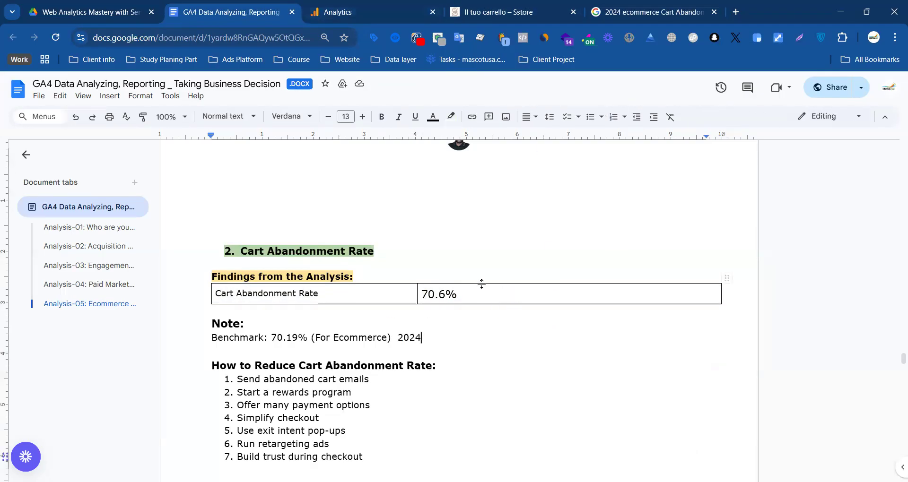
- Compare the funnel's abandonment rates in Analytics with the document's benchmark and review the tips for reducing cart abandonment
click(341, 12)
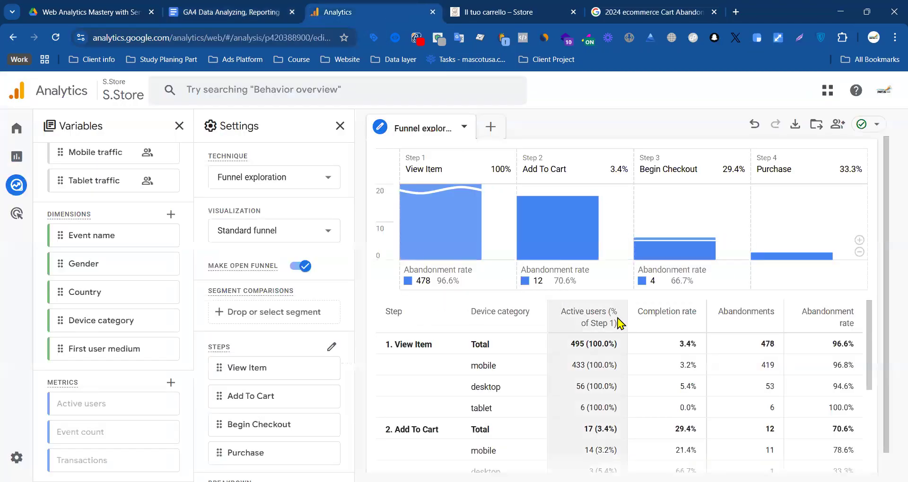
click(249, 14)
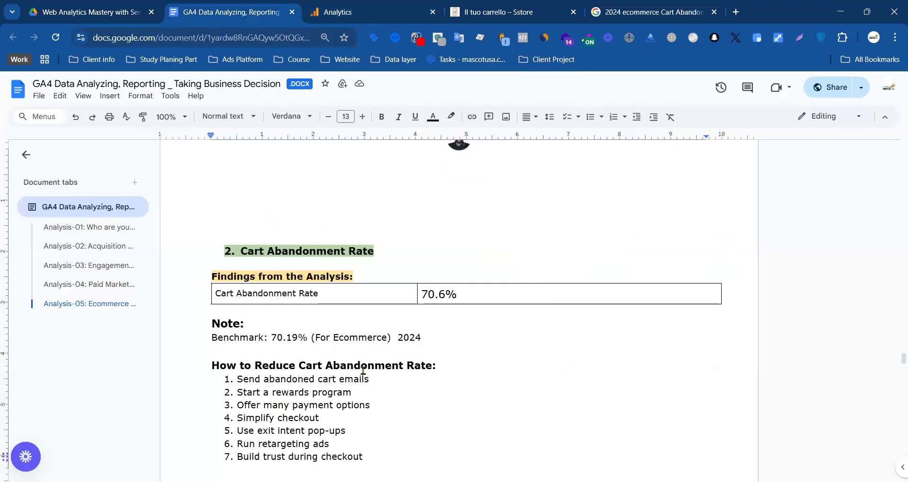
scroll(370, 309, down, 3)
scroll(438, 298, up, 3)
scroll(300, 395, down, 3)
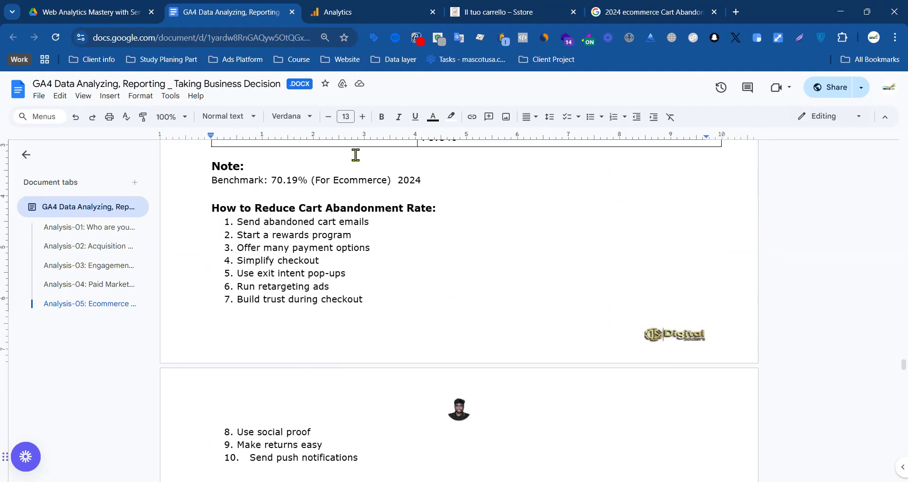
click(355, 12)
click(243, 13)
click(392, 12)
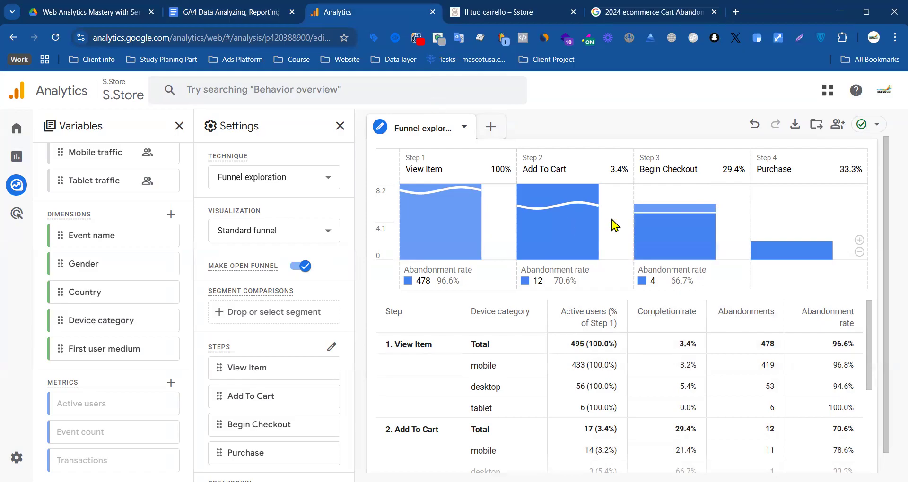
- Copy the Cart Abandonment Rate heading from the document and use it as the exploration's name in Analytics
click(208, 12)
scroll(326, 237, up, 3)
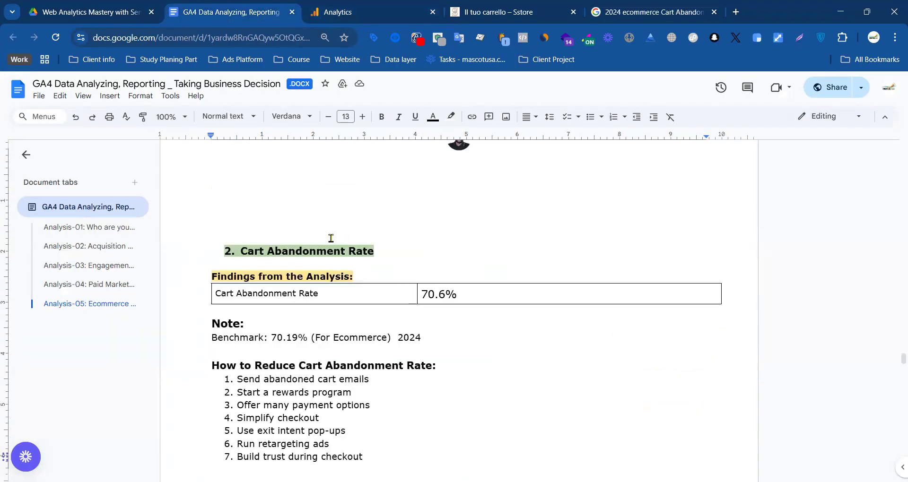
drag(377, 251, 244, 252)
key(ctrl+c)
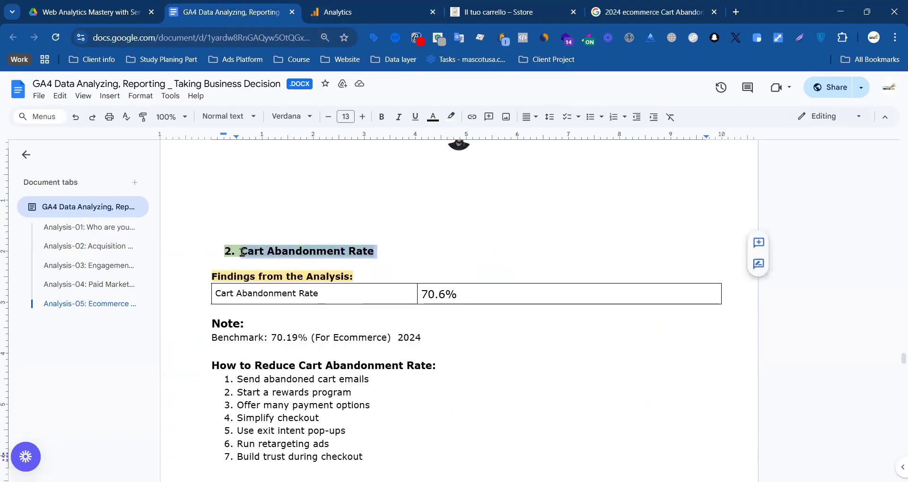
click(389, 7)
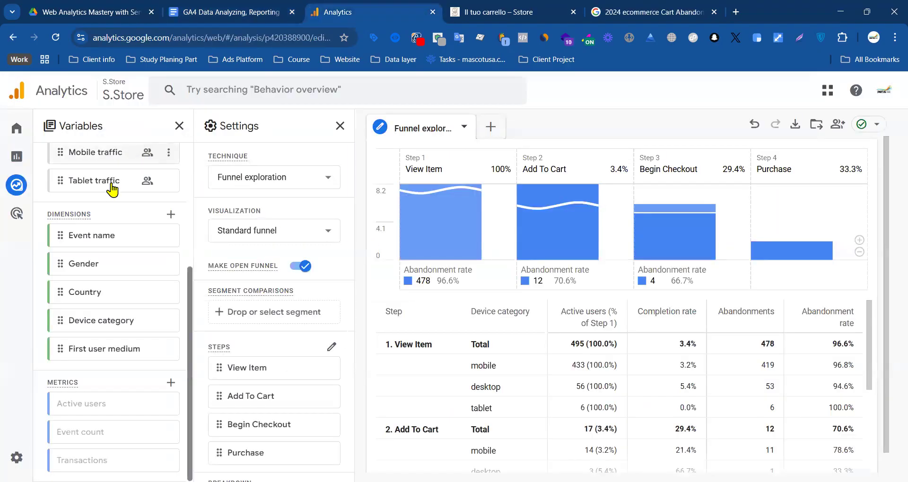
scroll(112, 190, up, 4)
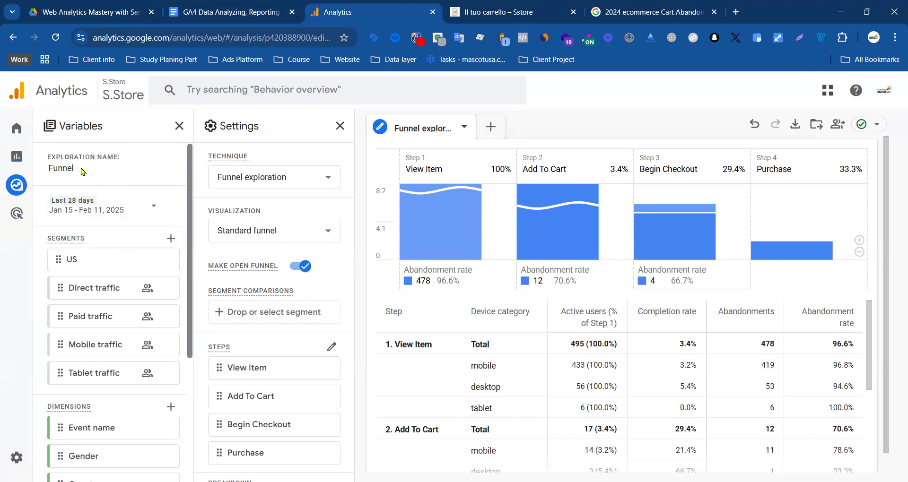
double_click(72, 167)
key(ctrl+v)
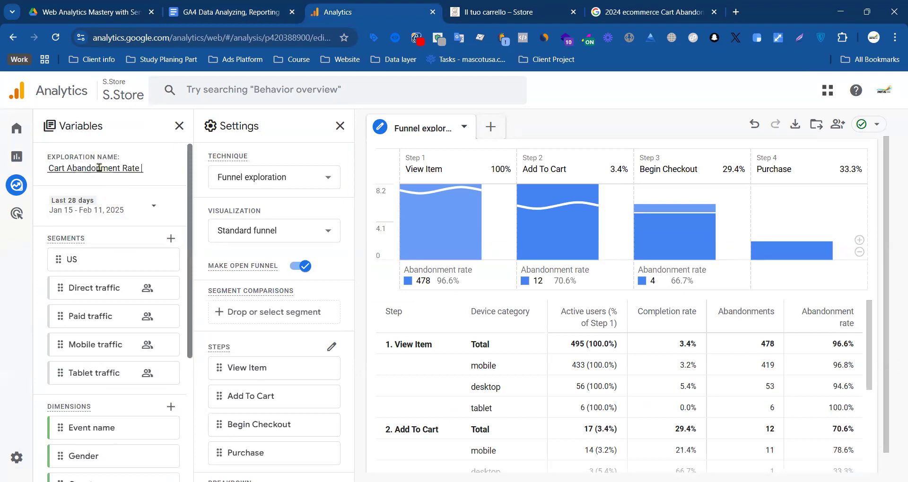
- Return to the explorations list, create a new Funnel exploration, and open its steps for editing
click(20, 187)
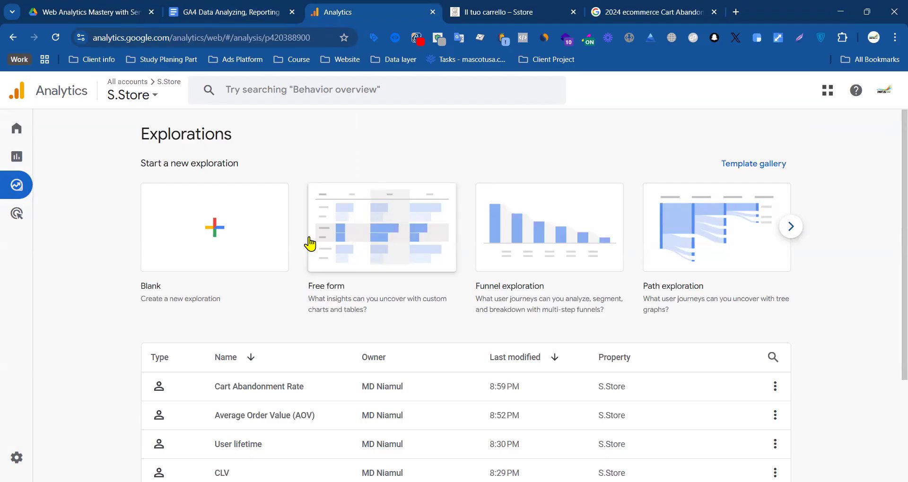
click(523, 248)
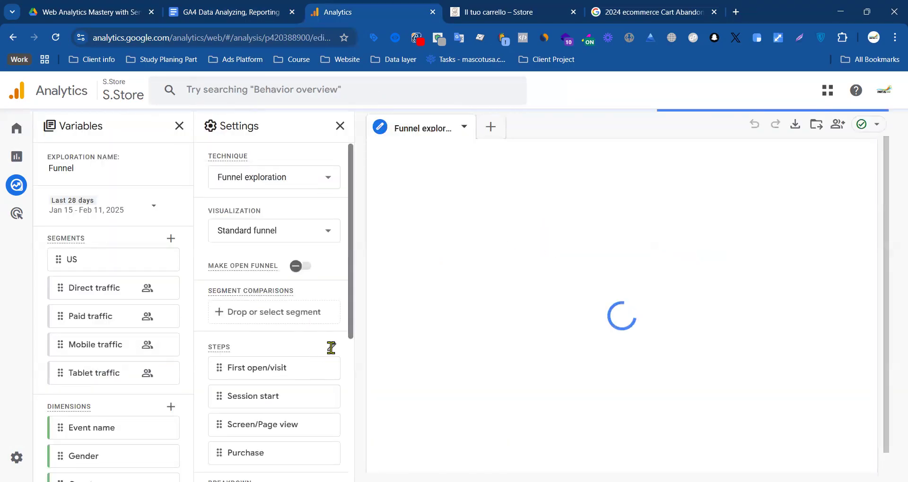
click(332, 349)
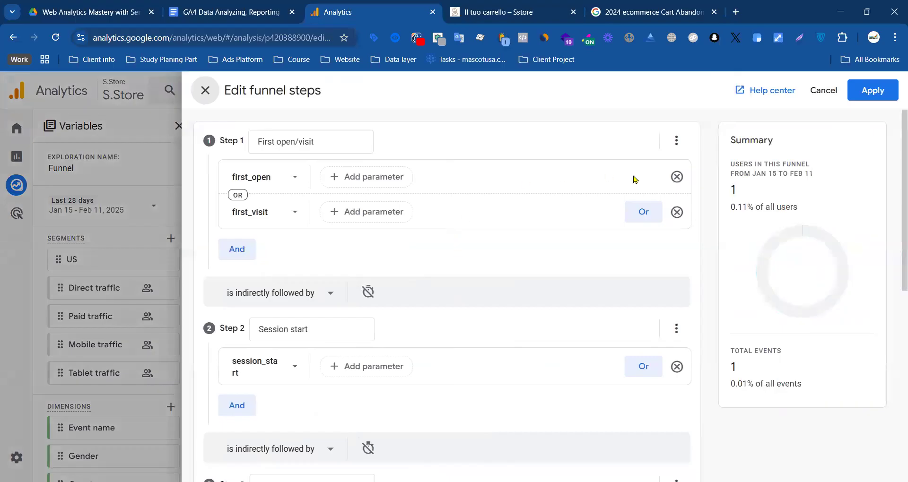
- Remove all the default conditions from the new funnel, leaving a single empty step
click(676, 177)
click(675, 176)
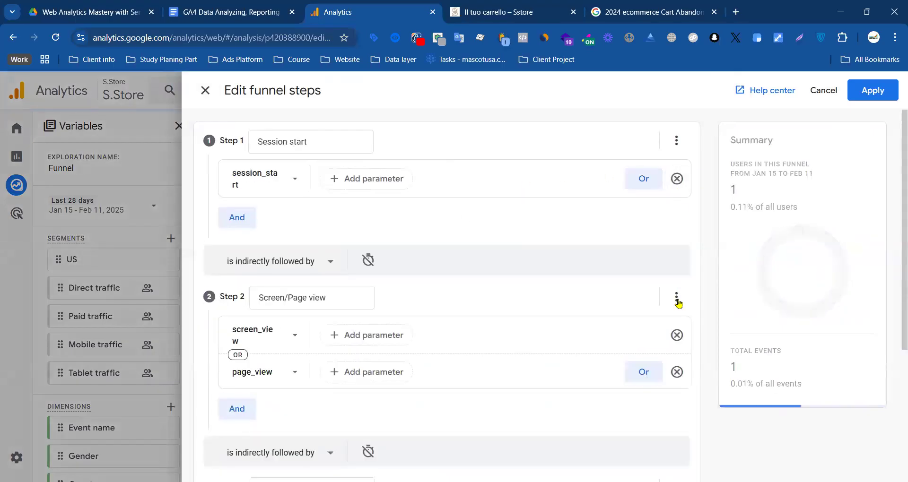
click(677, 334)
click(677, 335)
click(678, 335)
click(677, 335)
click(676, 179)
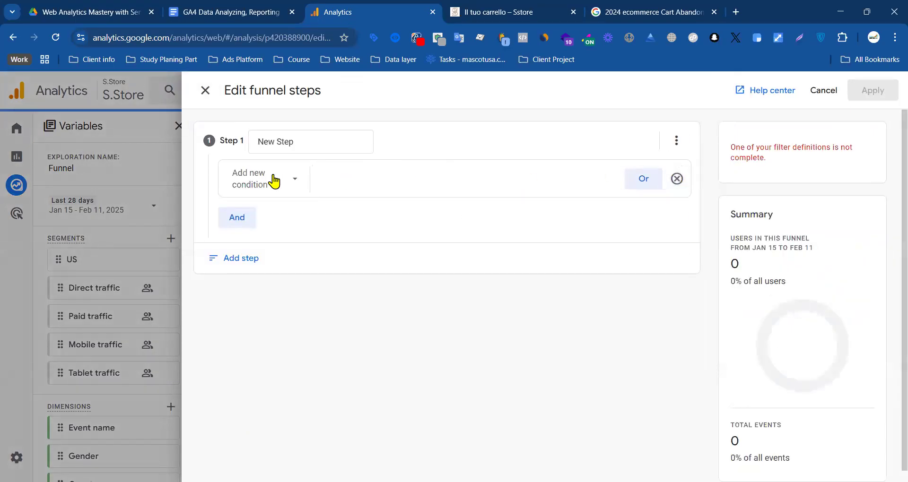
- Name the first funnel step "Begin Checkout" and set its condition to the begin_checkout event
click(294, 144)
triple_click(294, 144)
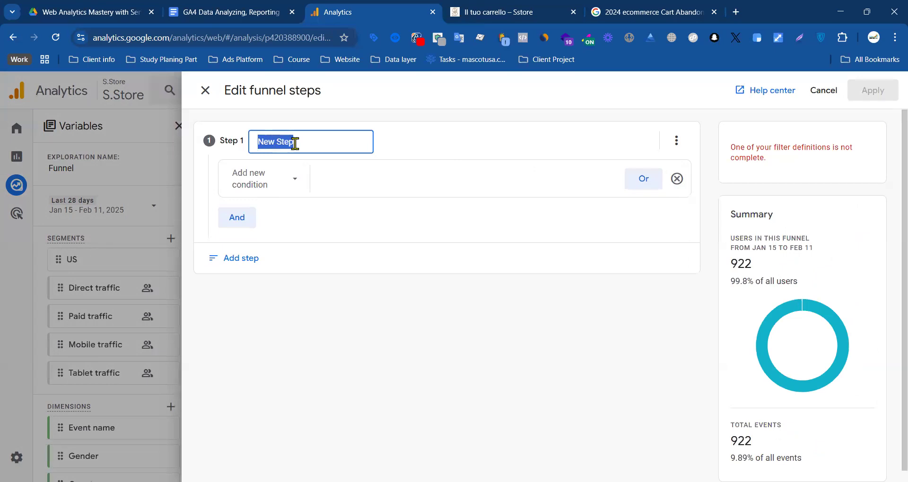
text(Begin Checkout)
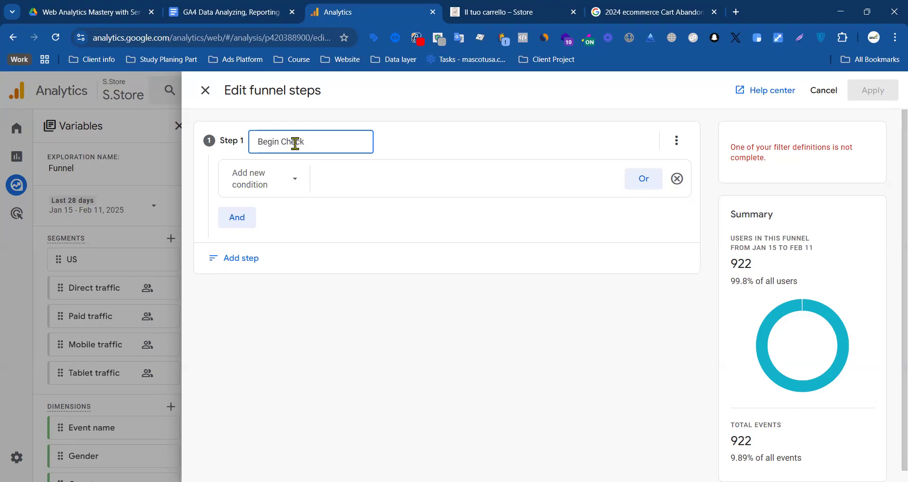
click(299, 181)
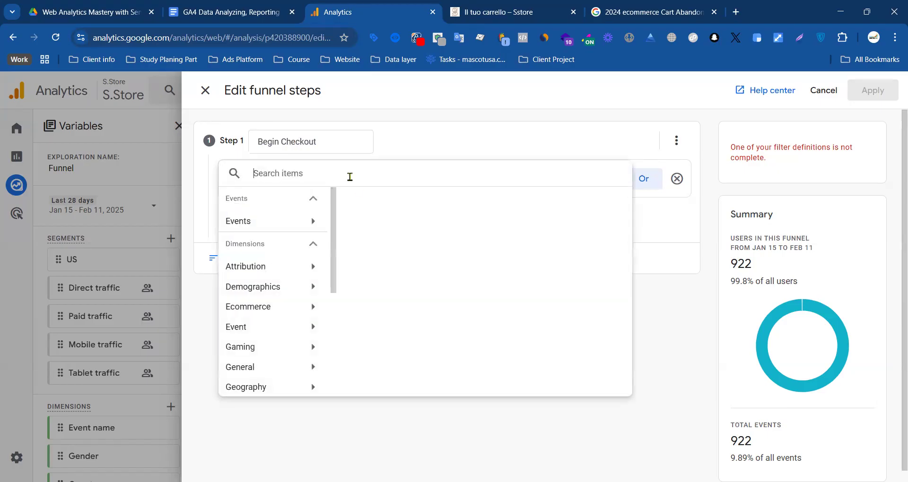
text(ceck)
key(BackSpace)
key(BackSpace)
key(BackSpace)
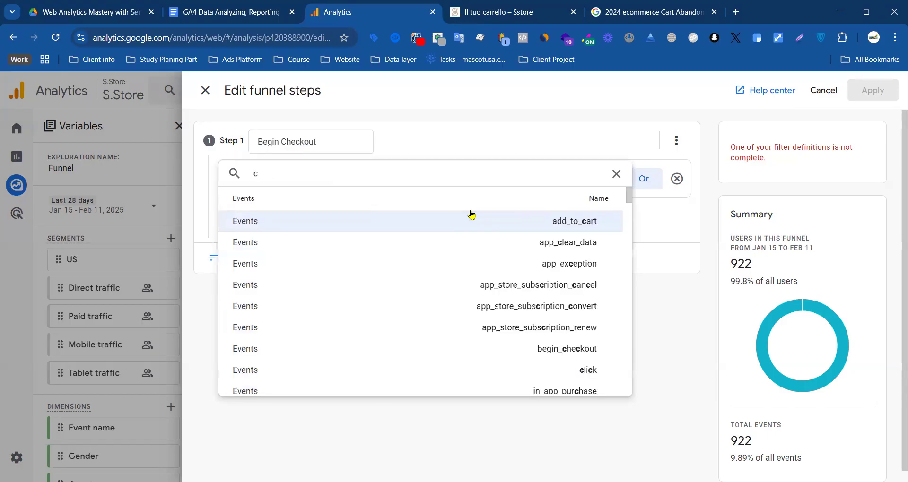
text(he)
click(471, 217)
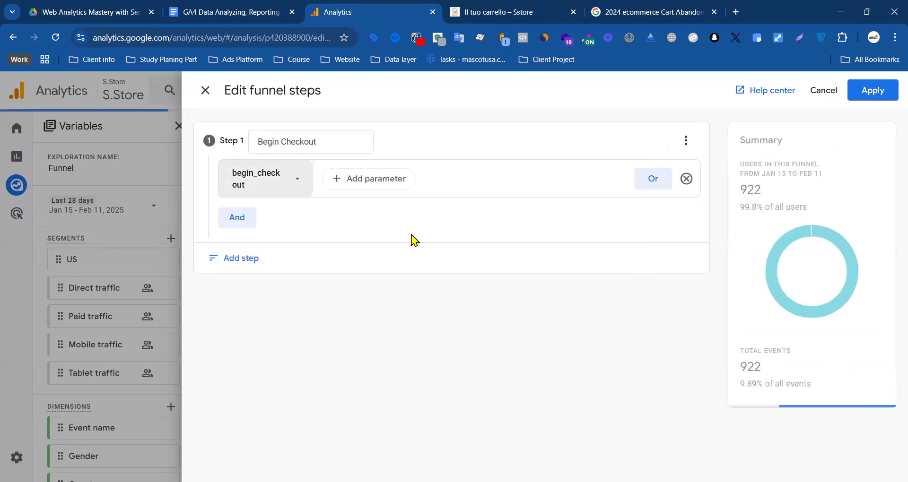
- Add a second funnel step named "Add S" and set its condition to the add_payment_info event
click(243, 272)
triple_click(282, 296)
text(Add S)
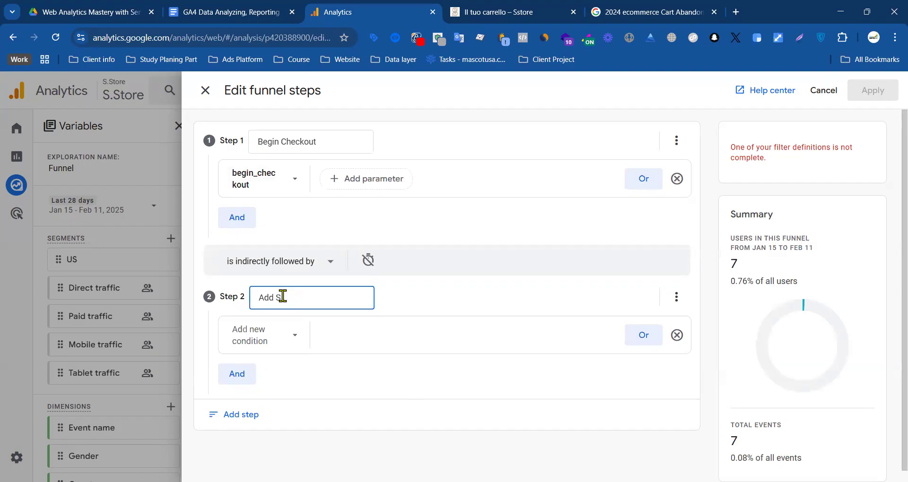
click(273, 339)
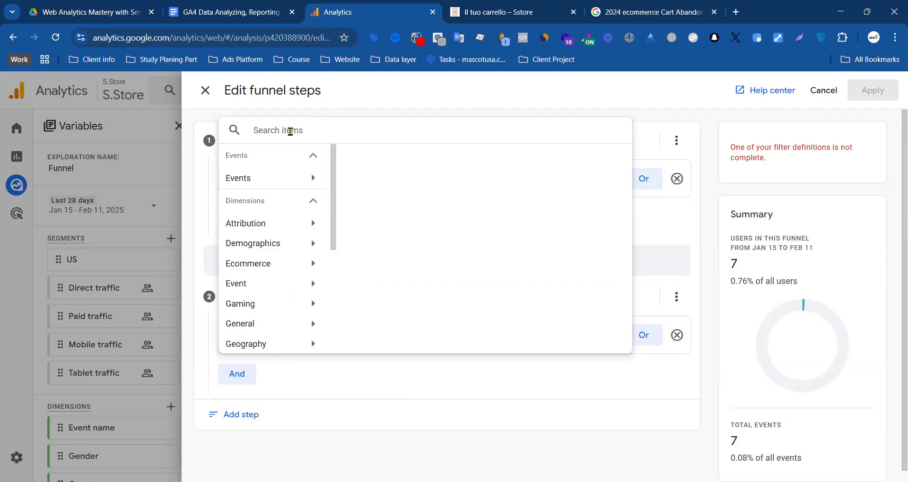
text(add)
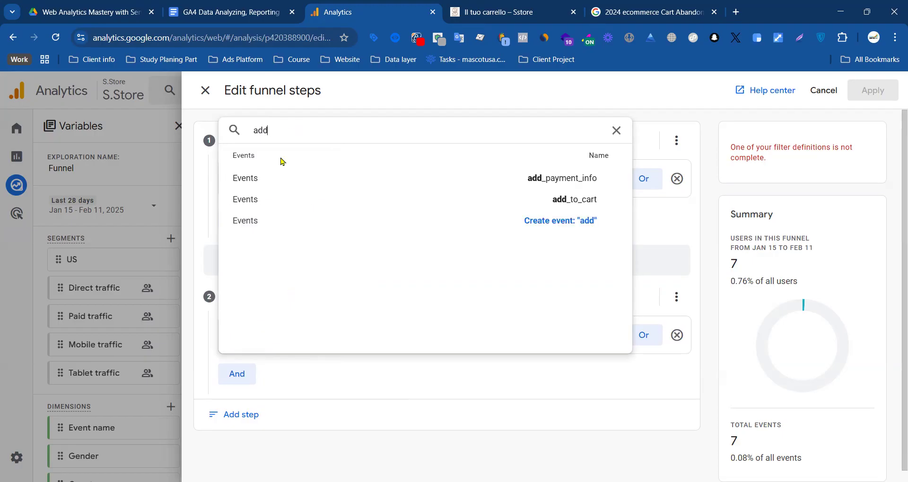
click(277, 178)
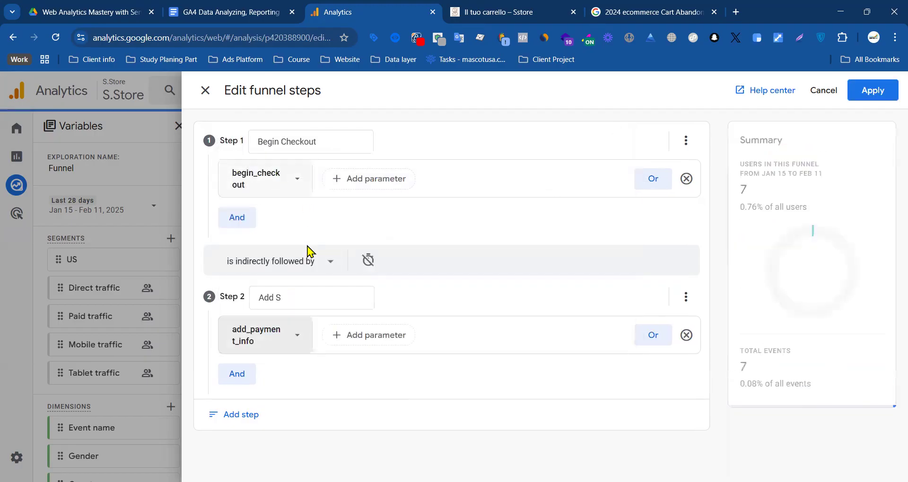
click(244, 393)
click(290, 398)
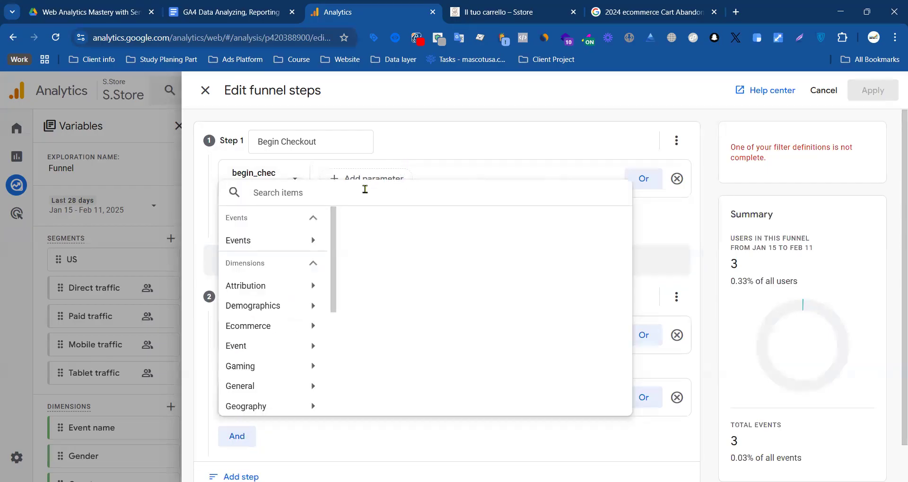
text(add)
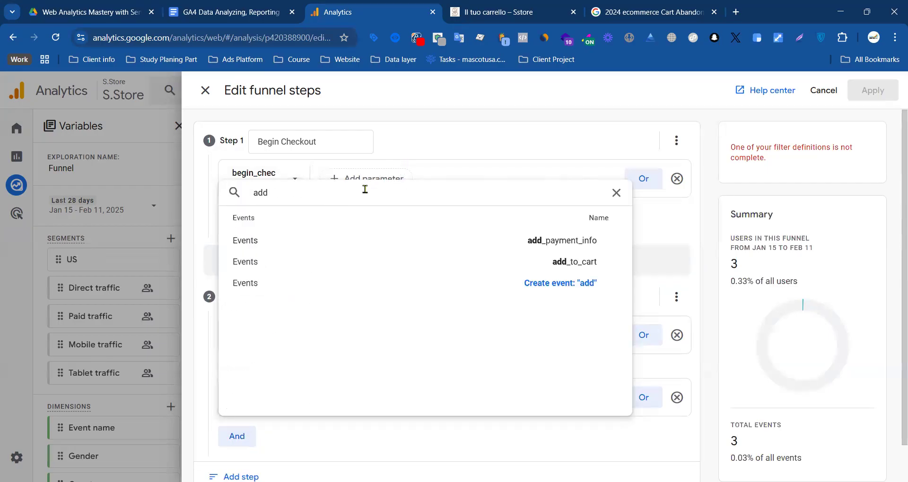
key(BackSpace)
key(BackSpace)
key(BackSpace)
text(sh)
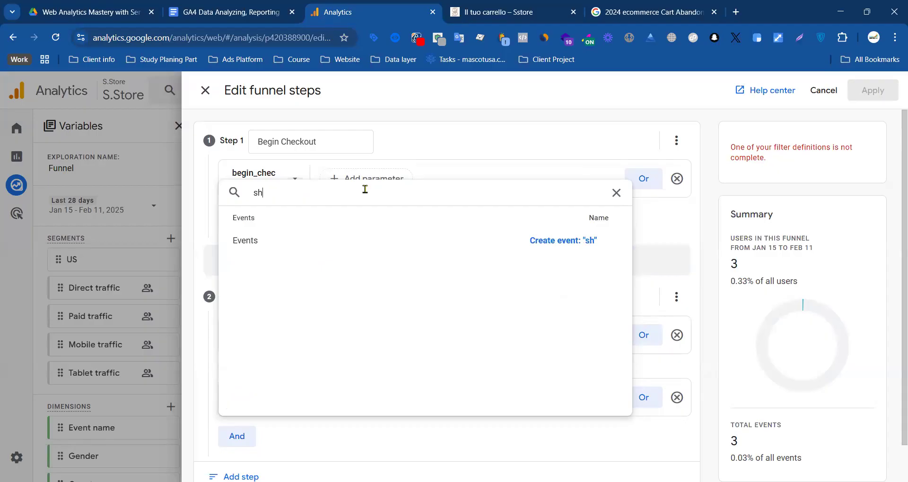
key(BackSpace)
key(BackSpace)
text(shiip)
click(617, 193)
click(599, 92)
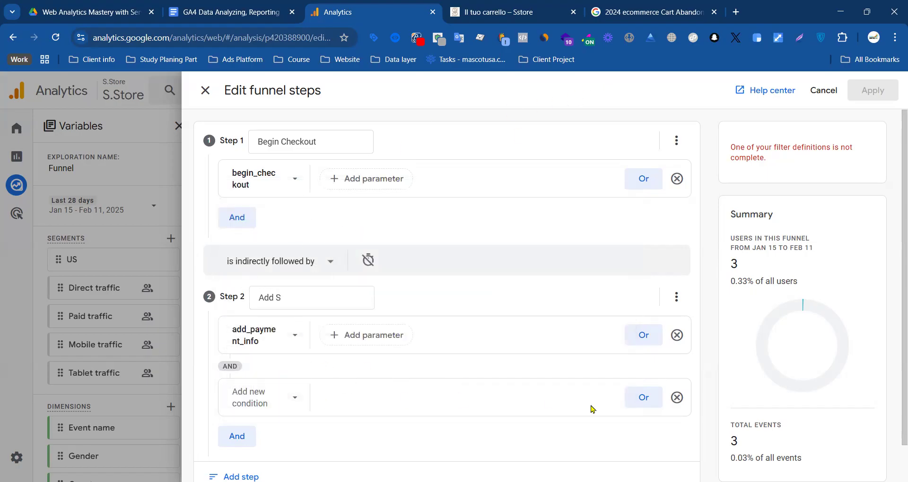
click(676, 397)
- Rename the second funnel step "Add Payment" and add a third step named "Purchase"
triple_click(281, 301)
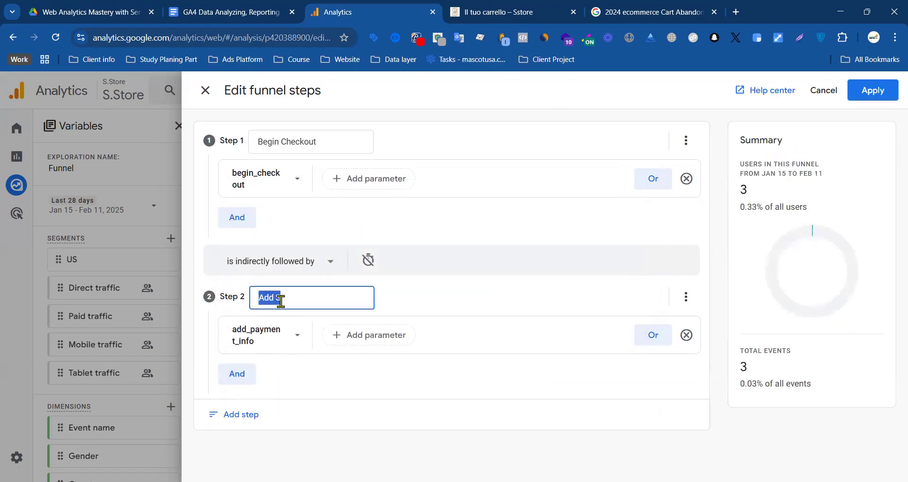
click(298, 296)
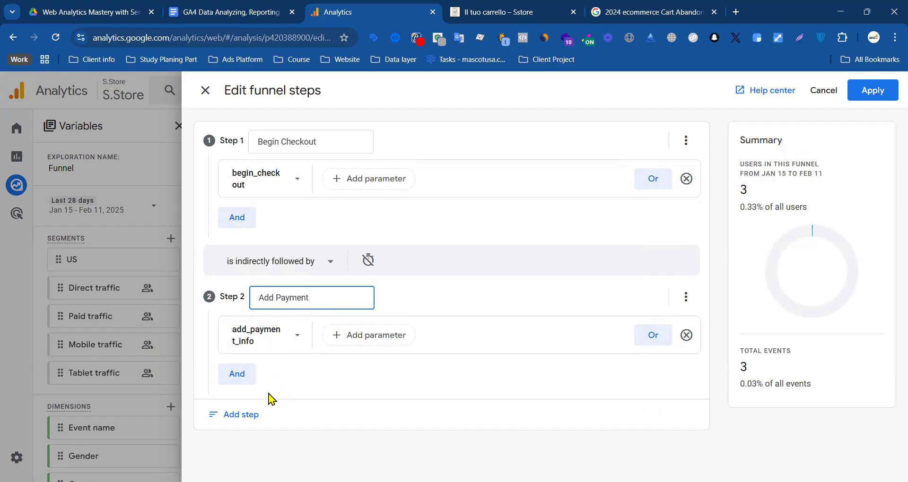
click(252, 414)
scroll(324, 382, down, 2)
triple_click(301, 317)
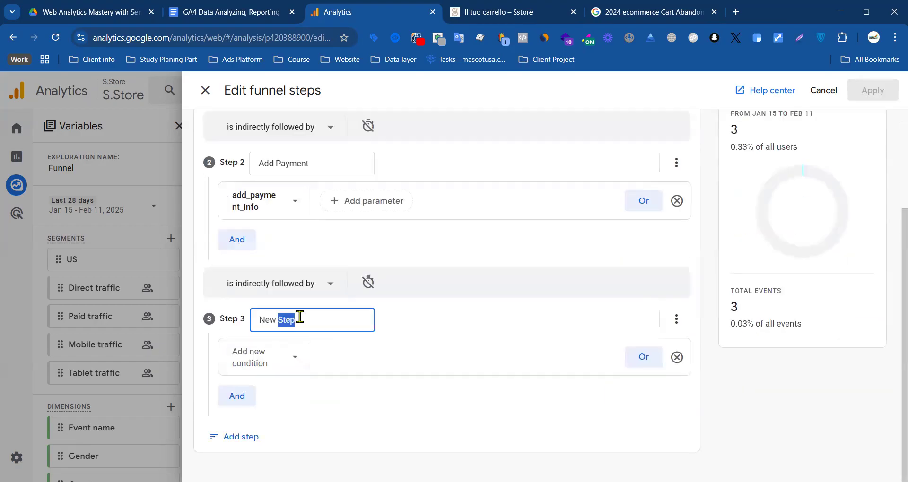
text(Purch)
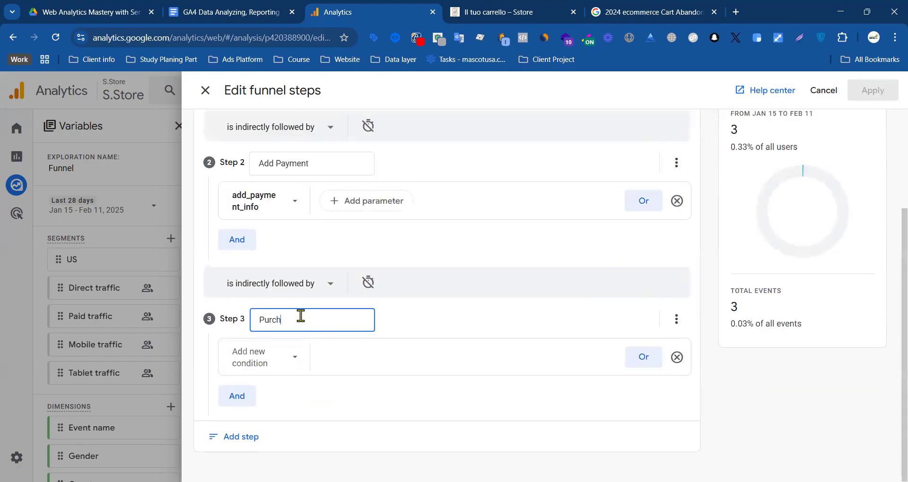
text(ase)
- Apply the funnel with the purchase event as the Purchase step's condition, and make it an open funnel
click(284, 362)
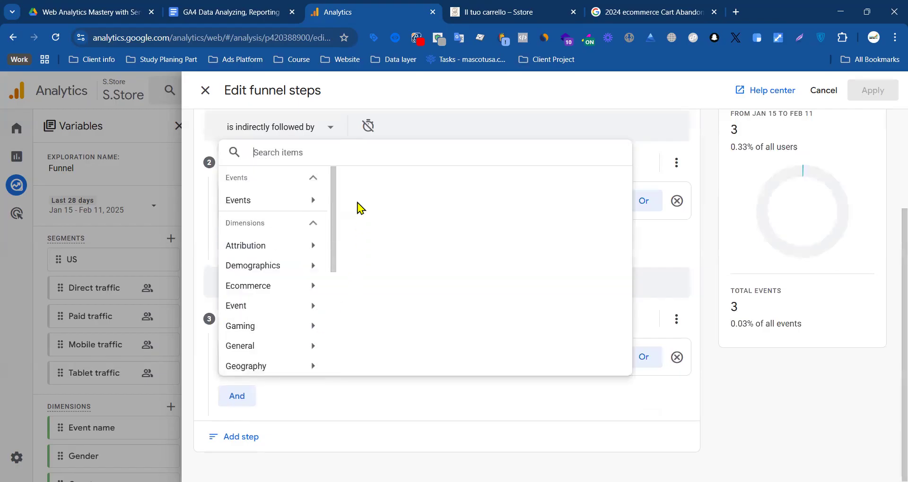
text(pur)
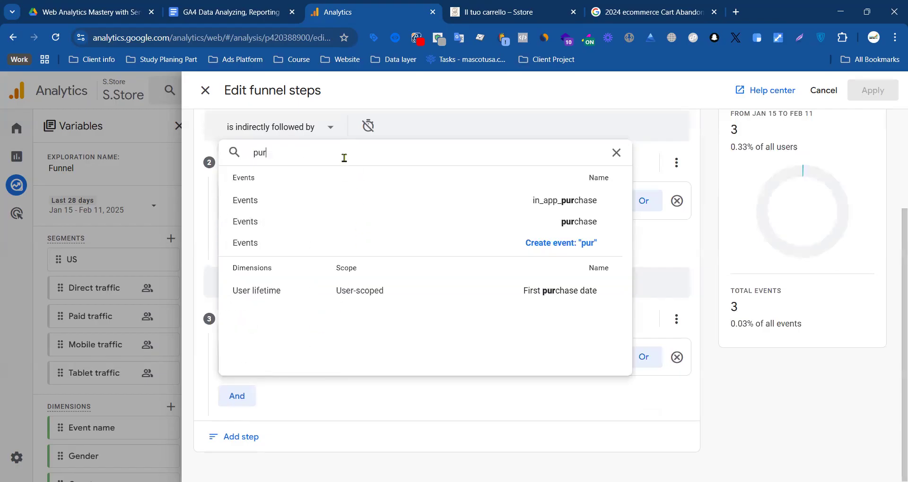
click(549, 222)
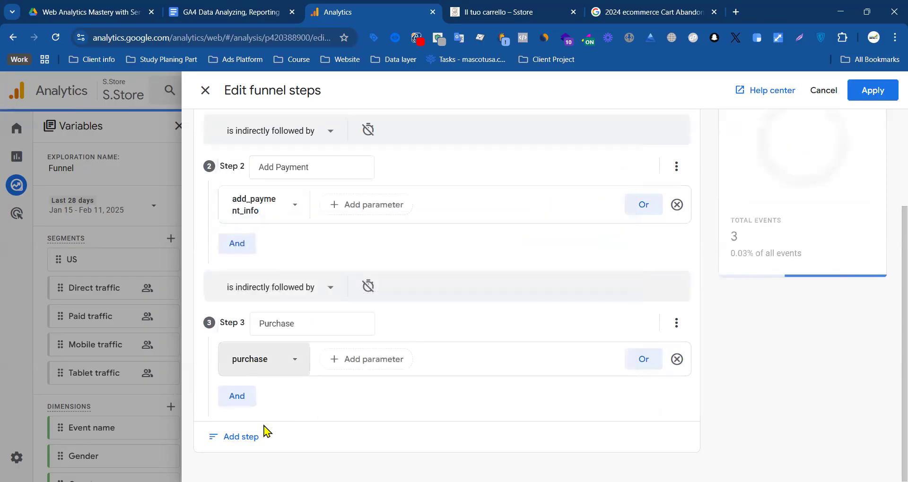
click(875, 90)
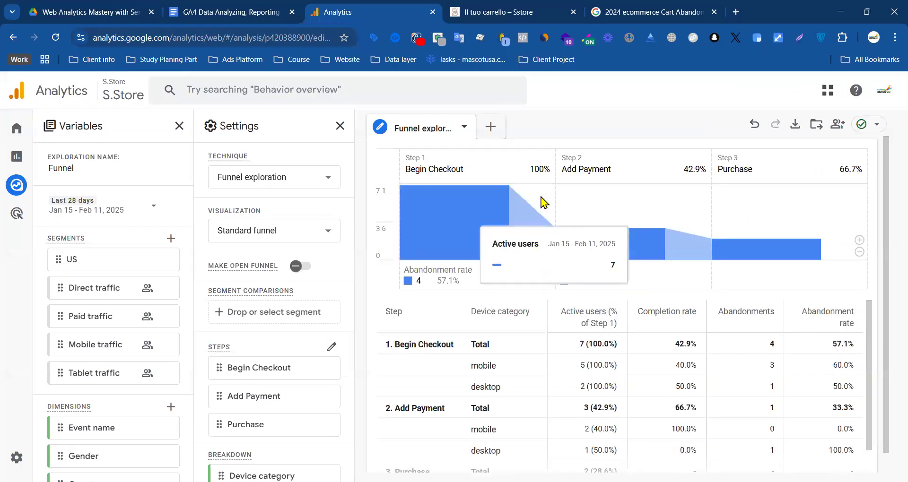
click(302, 268)
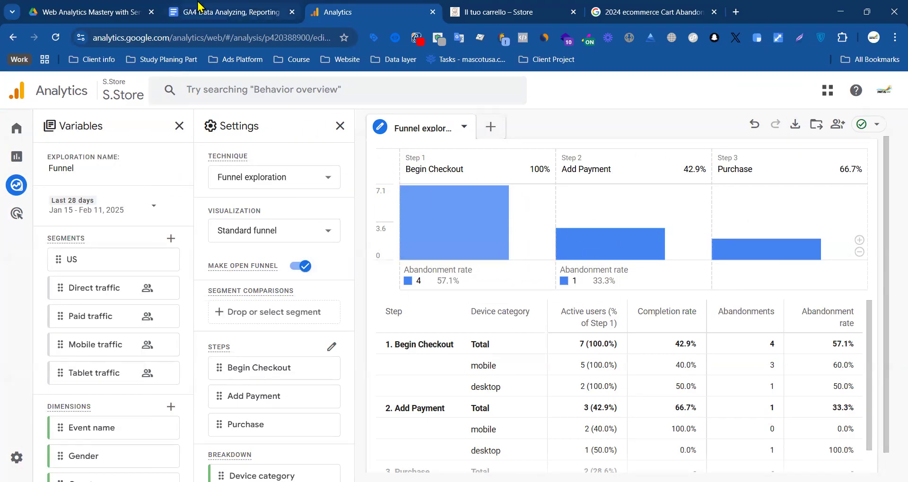
- In the analysis document, compare the recorded Cart Abandonment Rate with the 2024 ecommerce benchmark in the note
key(ctrl+shift+Tab)
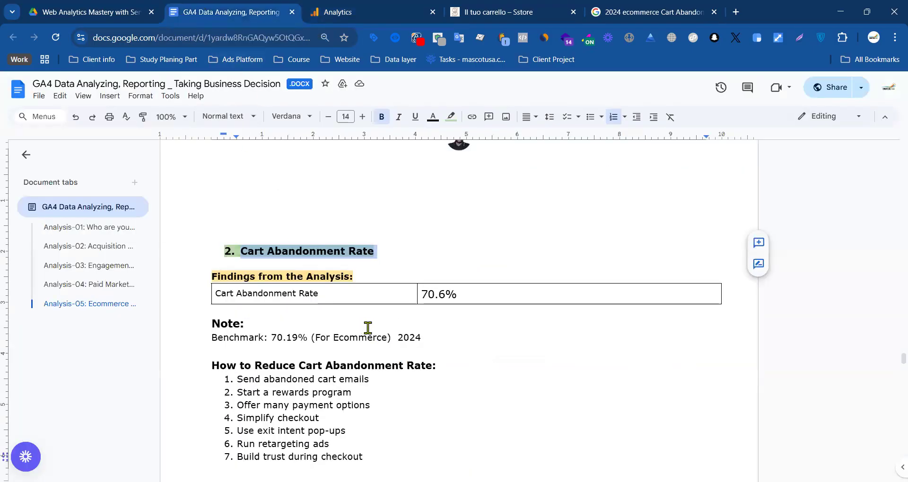
scroll(237, 336, down, 3)
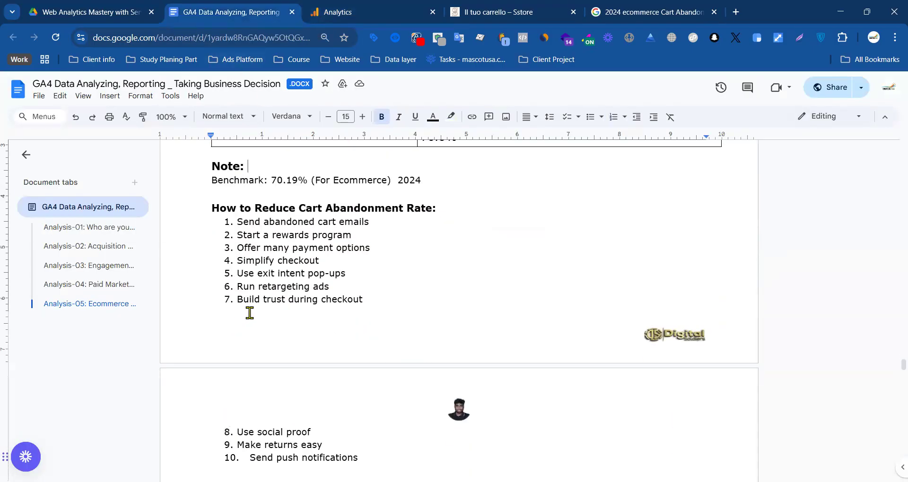
scroll(321, 242, up, 3)
drag(258, 339, 319, 336)
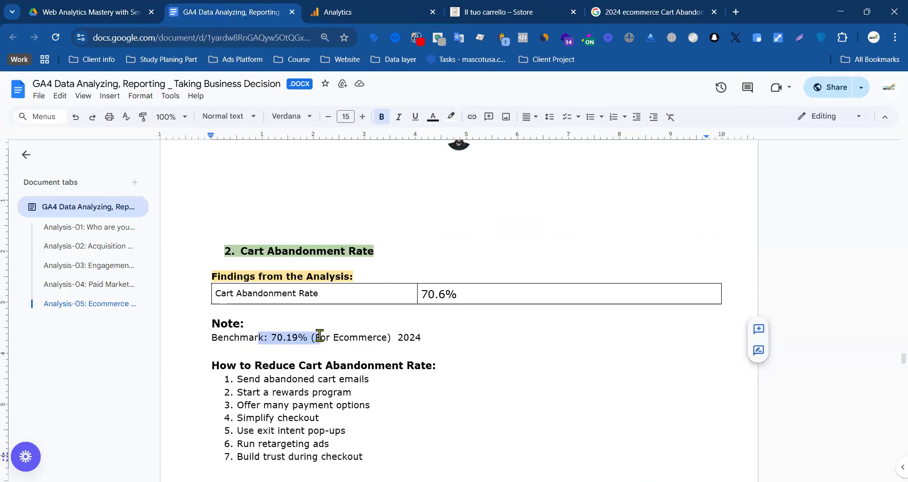
click(431, 339)
drag(428, 339, 210, 340)
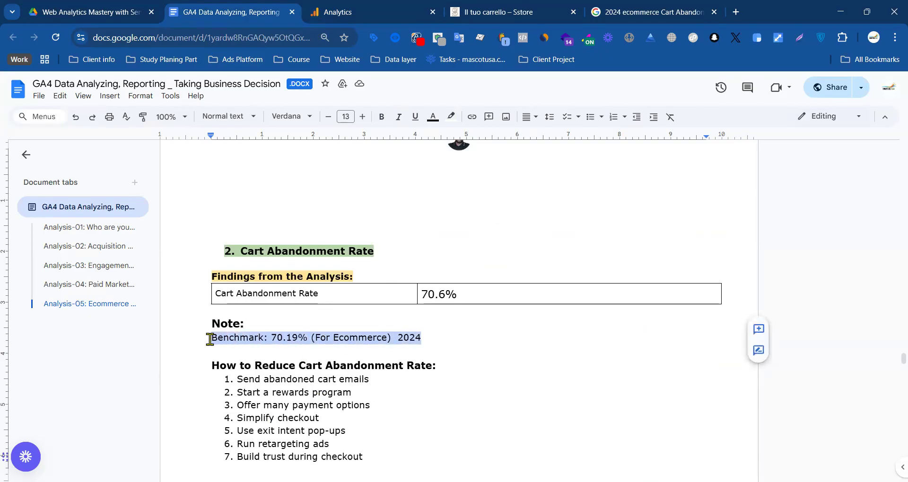
click(391, 338)
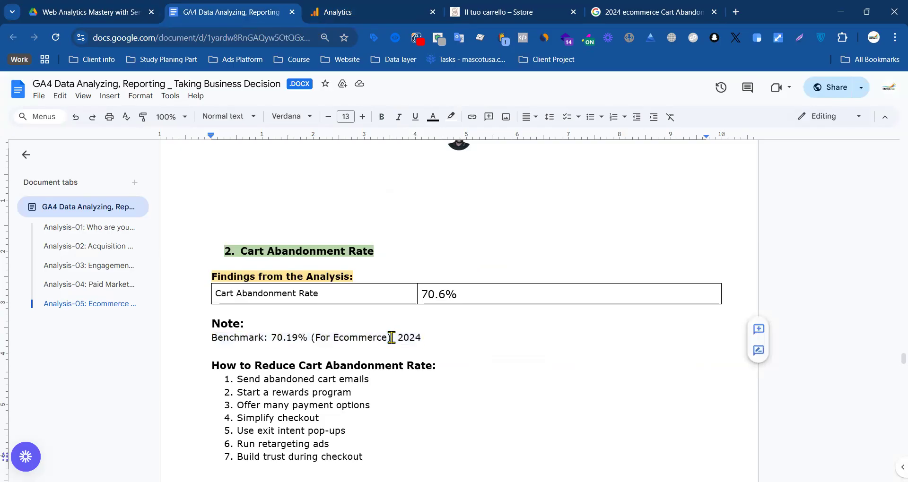
drag(428, 338, 210, 340)
drag(457, 296, 420, 296)
drag(430, 337, 207, 341)
scroll(470, 353, down, 3)
scroll(460, 347, up, 3)
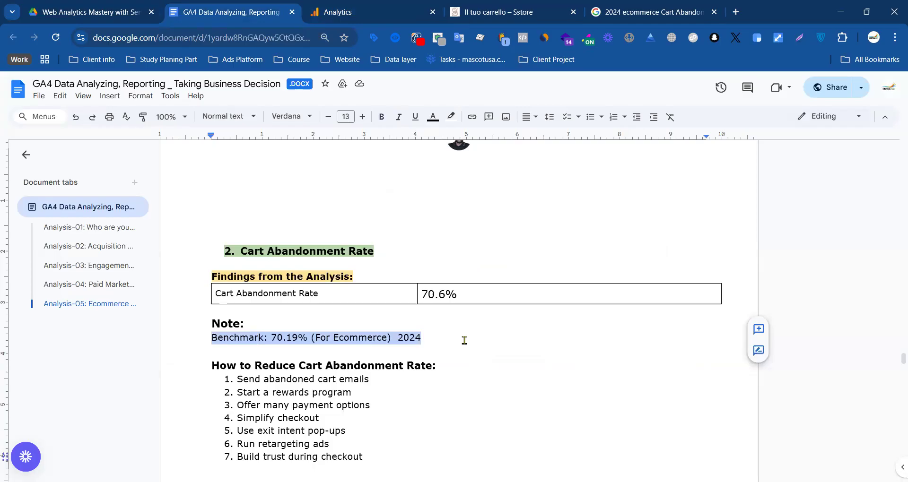
click(336, 361)
scroll(418, 349, down, 3)
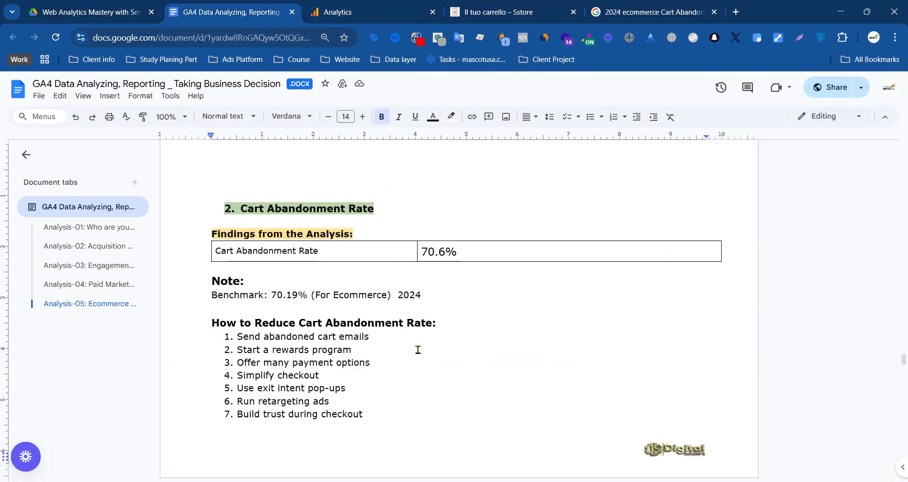
scroll(429, 343, up, 3)
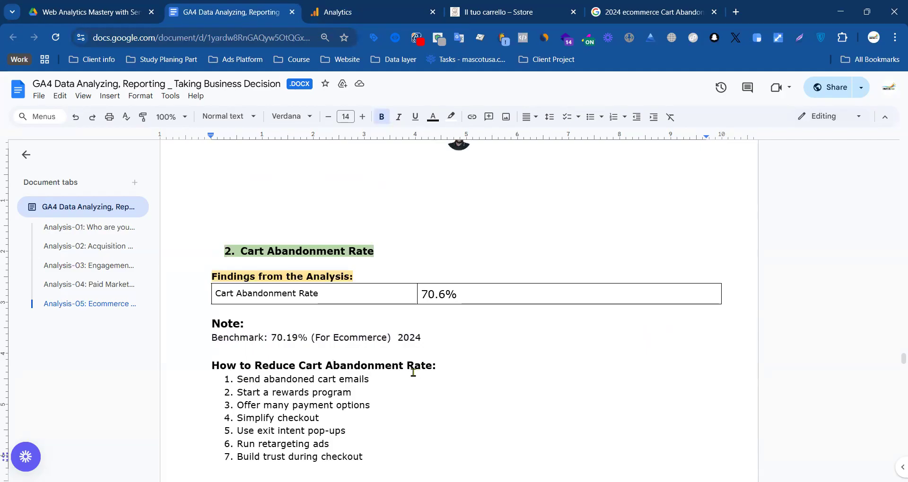
- Read the first tips under "How to Reduce Cart Abandonment Rate", on abandoned cart emails and a rewards program
drag(242, 372, 439, 362)
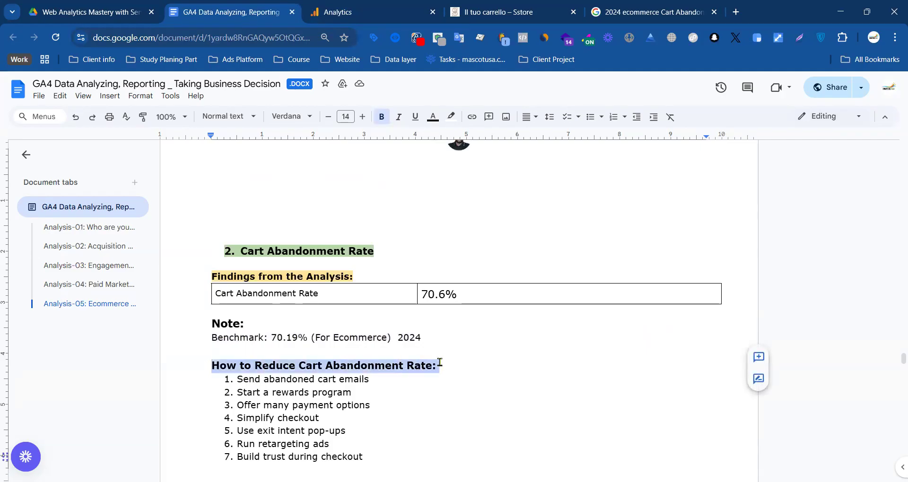
scroll(267, 247, down, 3)
mouse_move(238, 221)
mouse_down()
mouse_move(378, 227)
mouse_move(238, 224)
mouse_up()
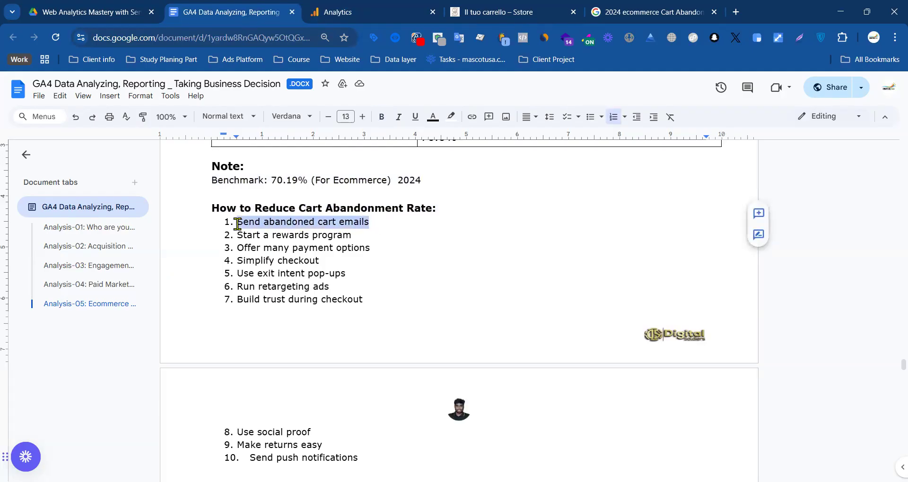
click(381, 241)
drag(389, 222, 238, 225)
scroll(418, 277, up, 3)
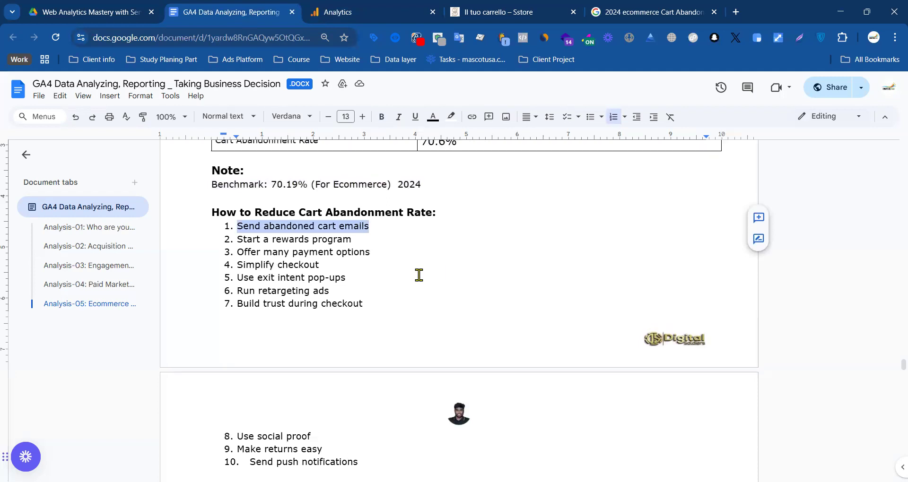
click(389, 379)
scroll(440, 357, down, 3)
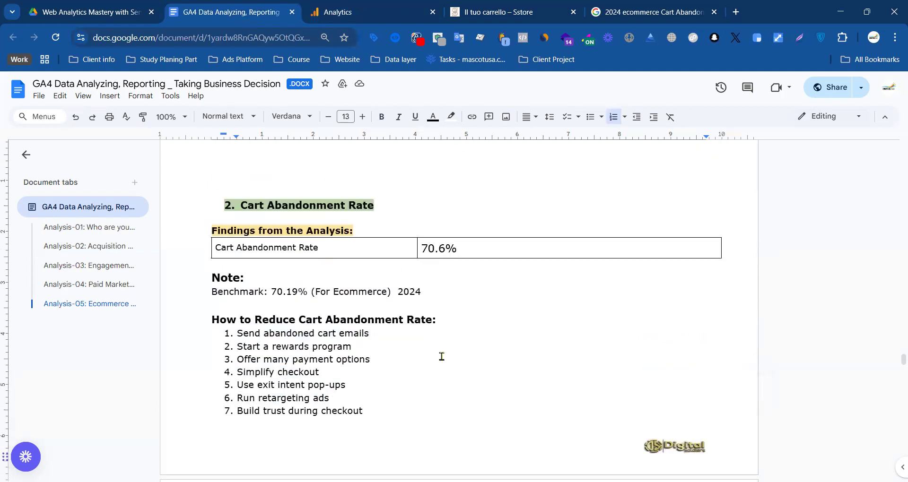
drag(358, 234, 237, 238)
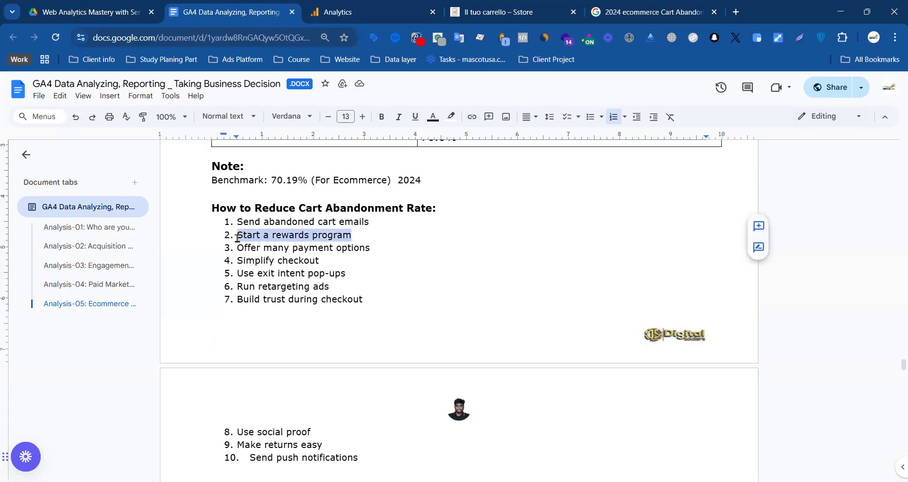
click(371, 237)
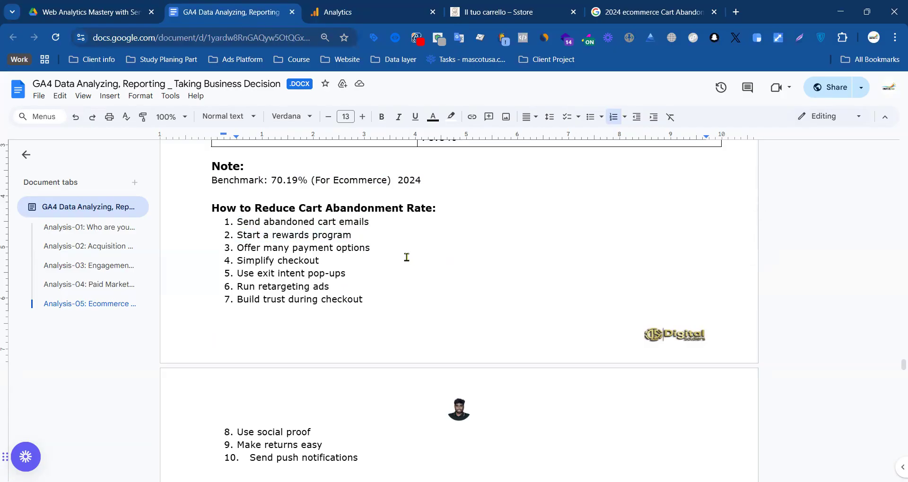
- Look through the Sstore website's home page down to the new arrivals, and return to the analysis document
click(502, 12)
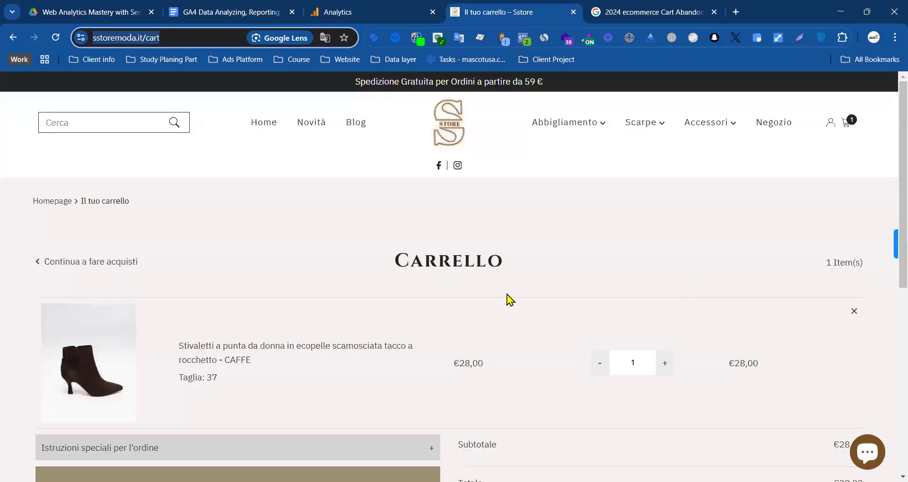
click(457, 125)
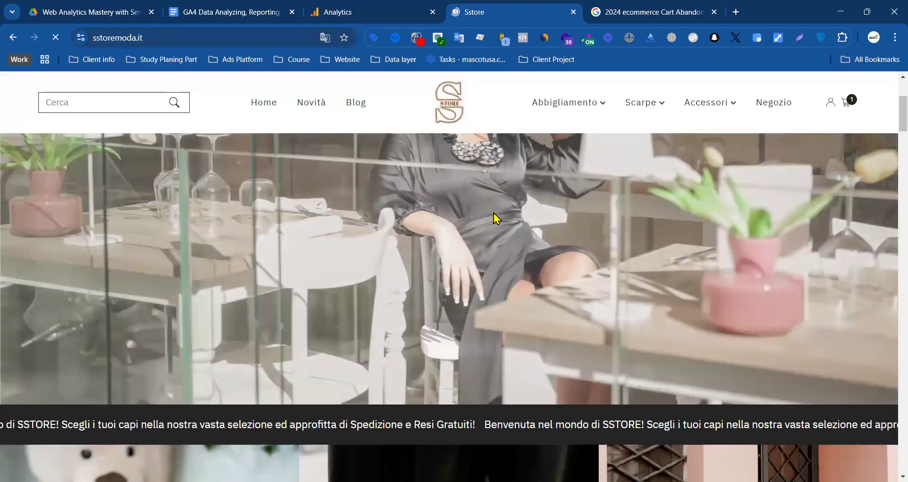
scroll(374, 229, down, 5)
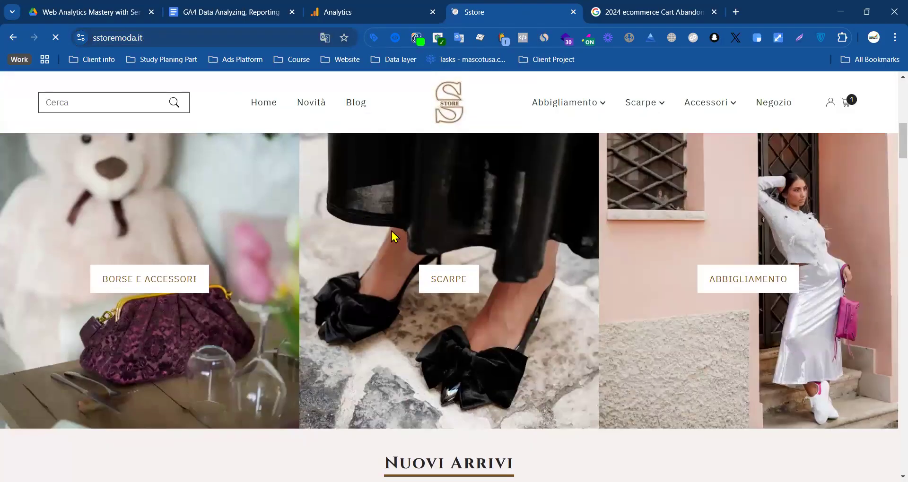
scroll(350, 237, down, 7)
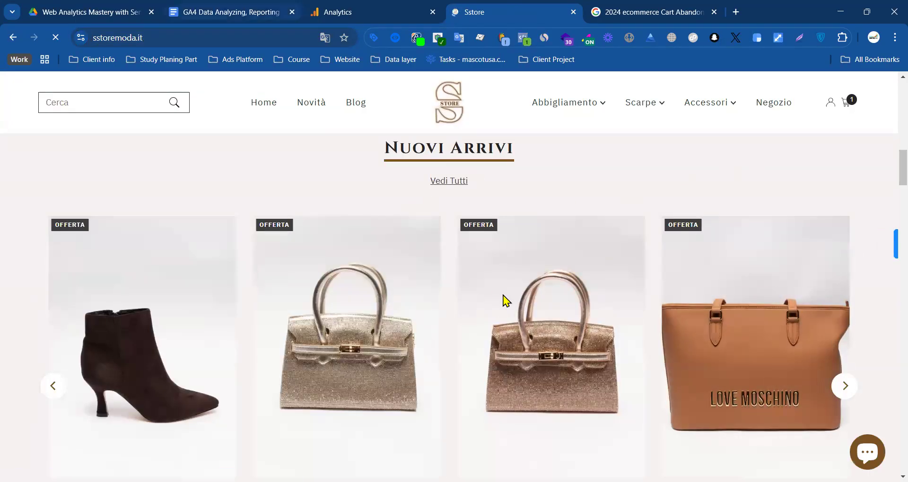
key(ctrl+2)
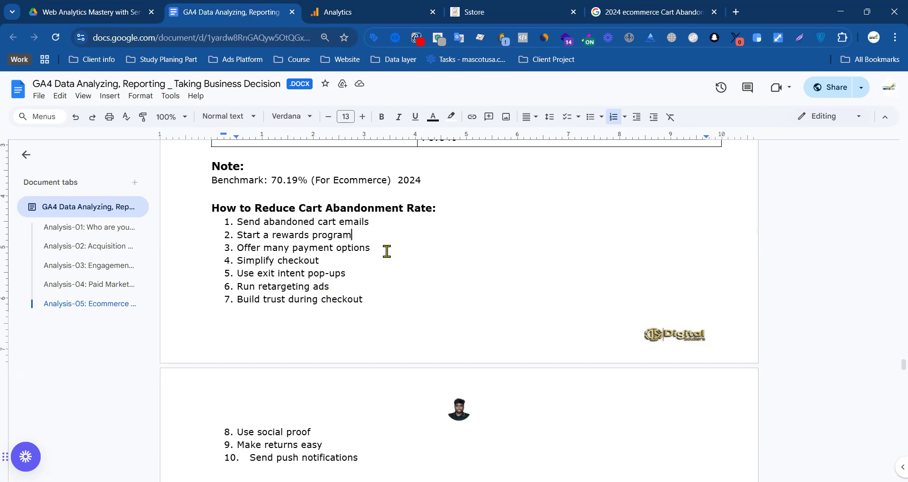
- Highlight the tips "Offer many payment options" and "Simplify checkout" in the list of ways to reduce cart abandonment
drag(383, 248, 236, 248)
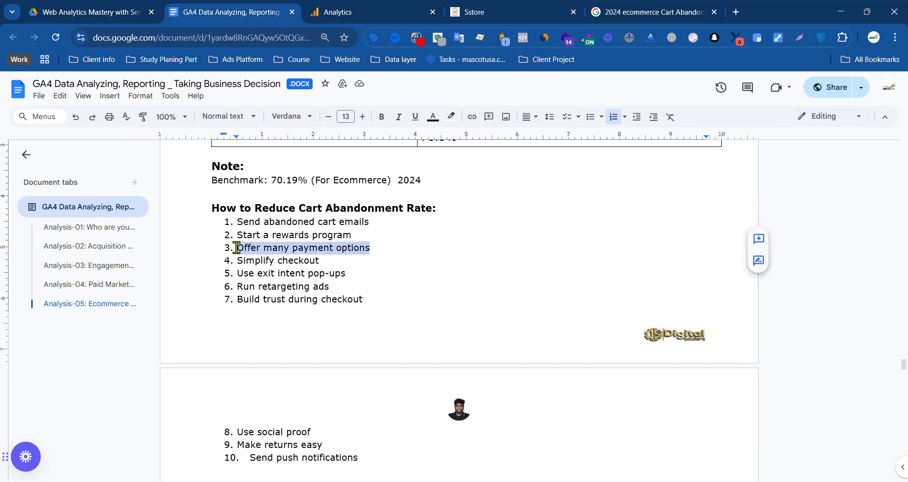
click(387, 253)
drag(240, 261, 321, 261)
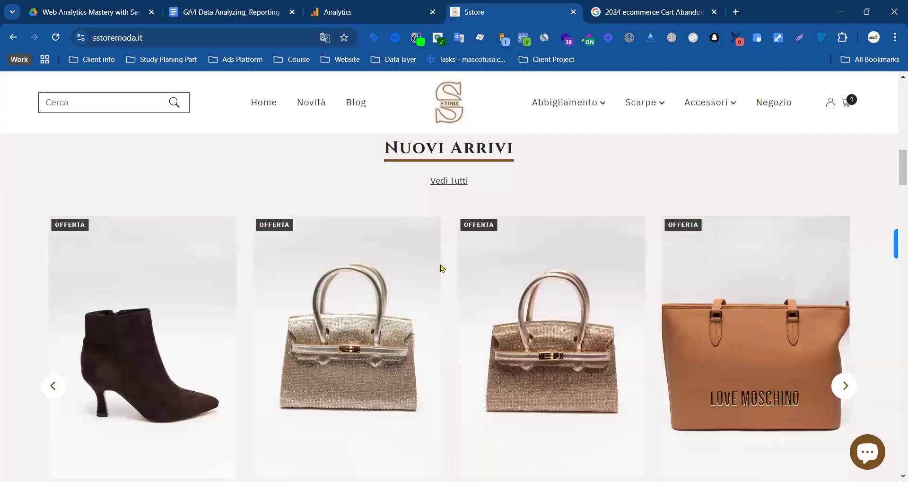
- Switch to the Sstore website, open its shopping cart and proceed to checkout
click(468, 11)
click(851, 103)
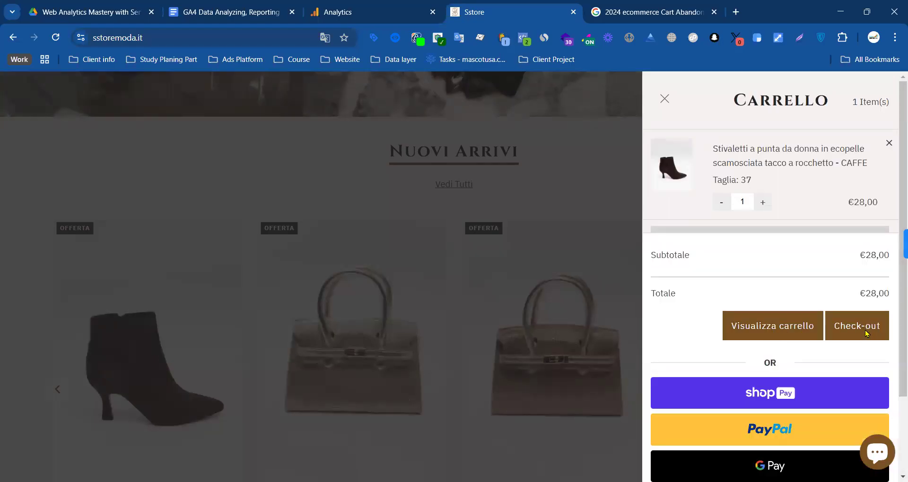
click(867, 334)
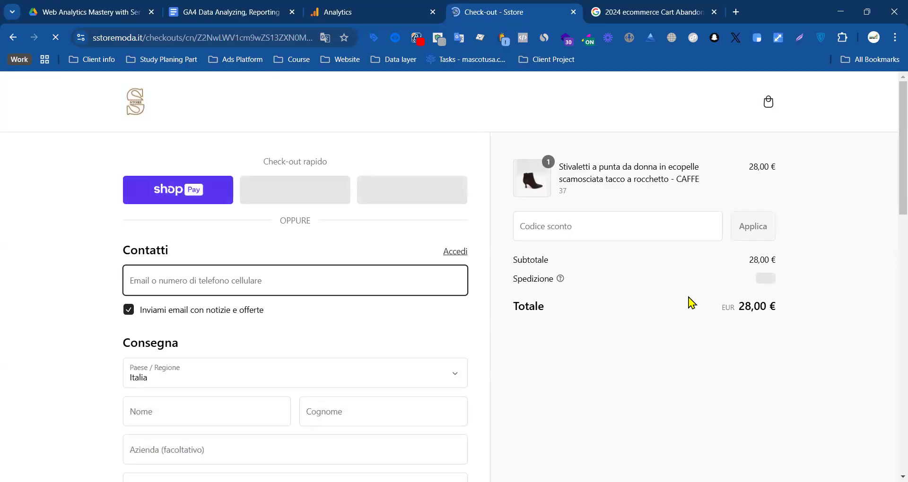
- Return to the analysis document and highlight the tips on exit intent pop-ups, retargeting ads and building trust during checkout
click(336, 12)
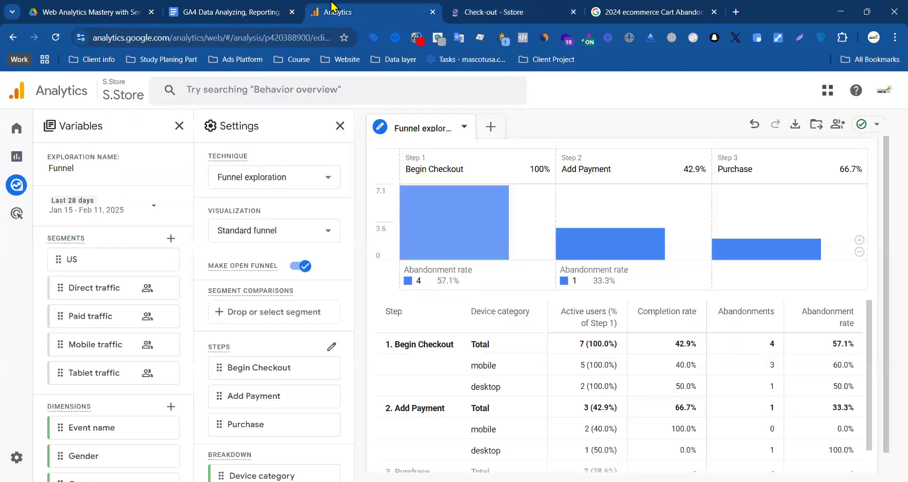
click(244, 13)
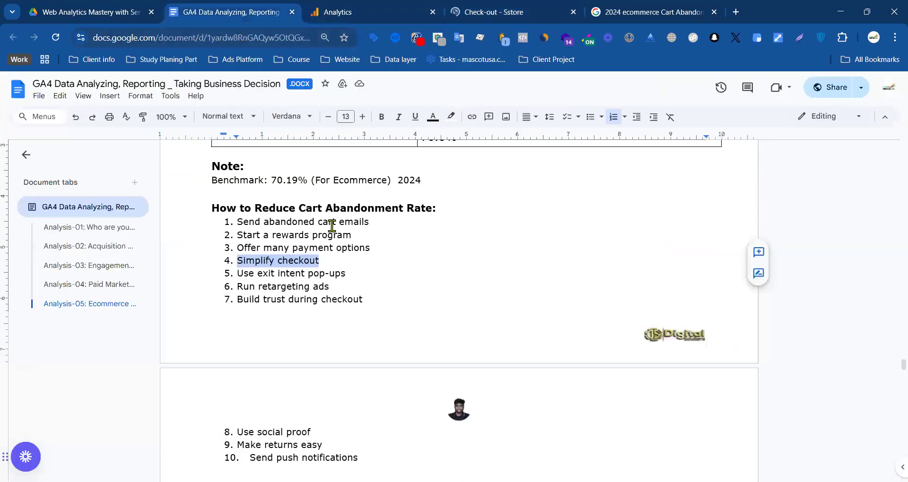
double_click(241, 274)
drag(256, 275, 362, 273)
click(361, 273)
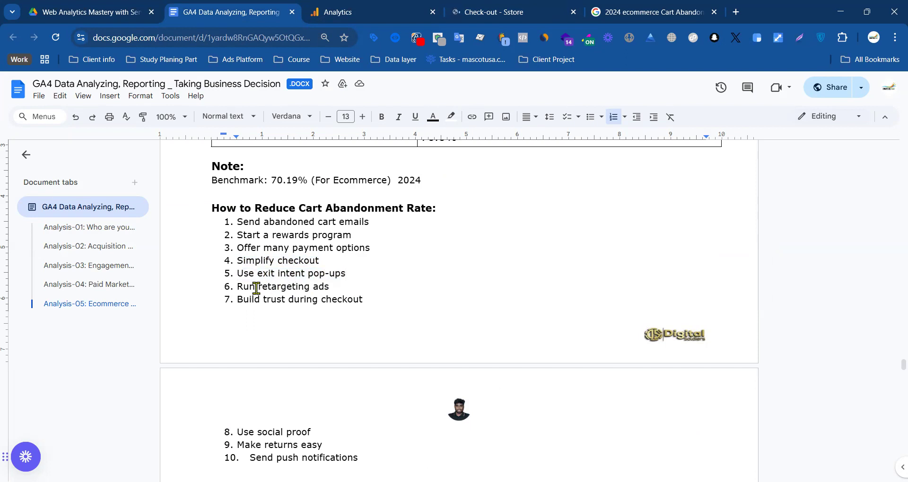
drag(239, 287, 328, 287)
scroll(361, 234, up, 6)
scroll(359, 215, down, 6)
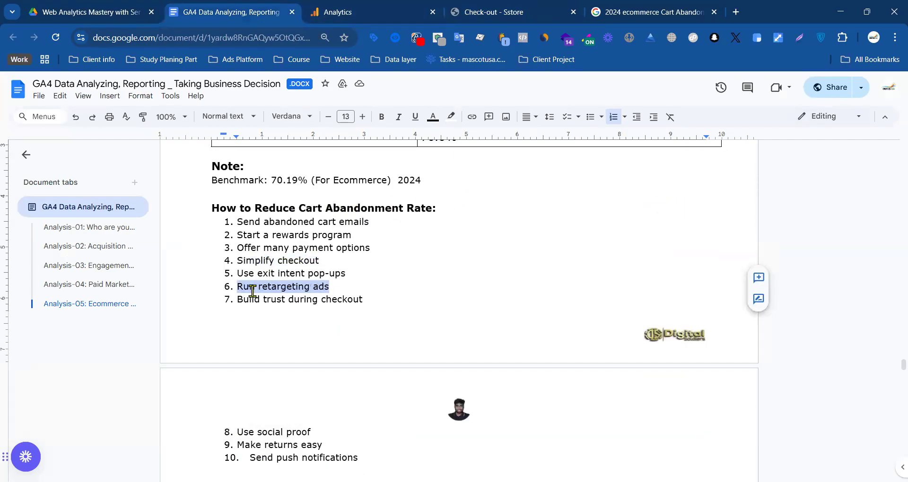
mouse_move(239, 306)
mouse_down()
mouse_move(385, 300)
mouse_move(237, 301)
mouse_up()
scroll(382, 222, down, 3)
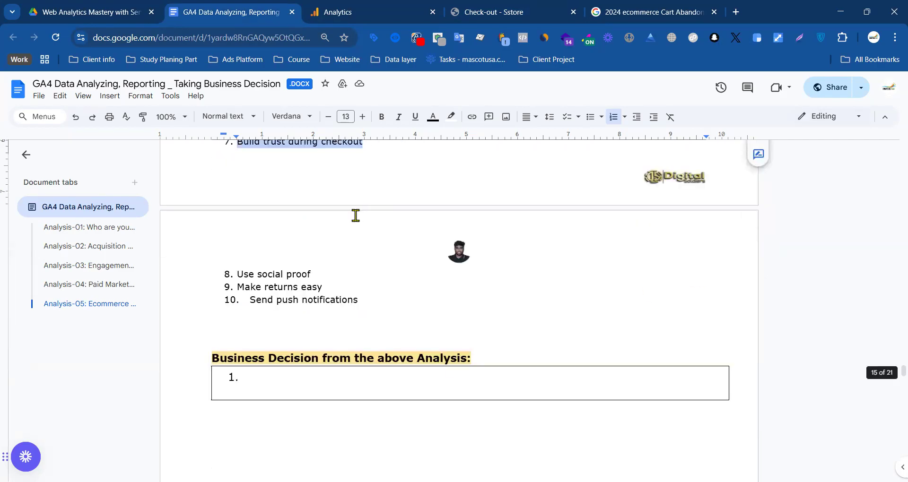
- Examine the Sstore checkout page from the express payment options and contact form down to the final payment section
click(497, 12)
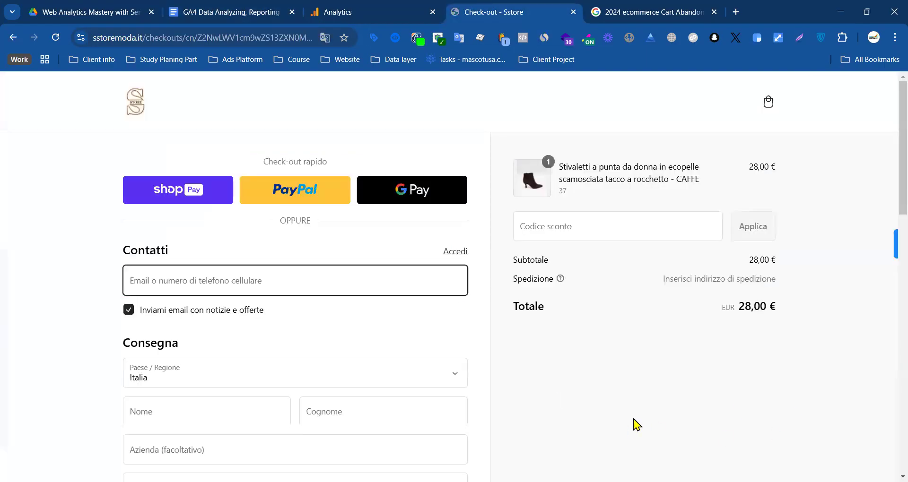
scroll(545, 294, down, 10)
scroll(403, 323, down, 5)
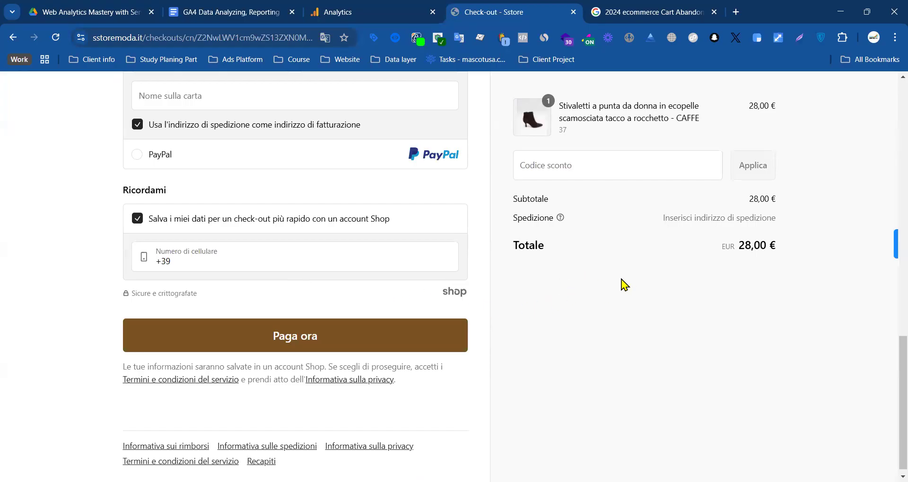
scroll(625, 286, up, 5)
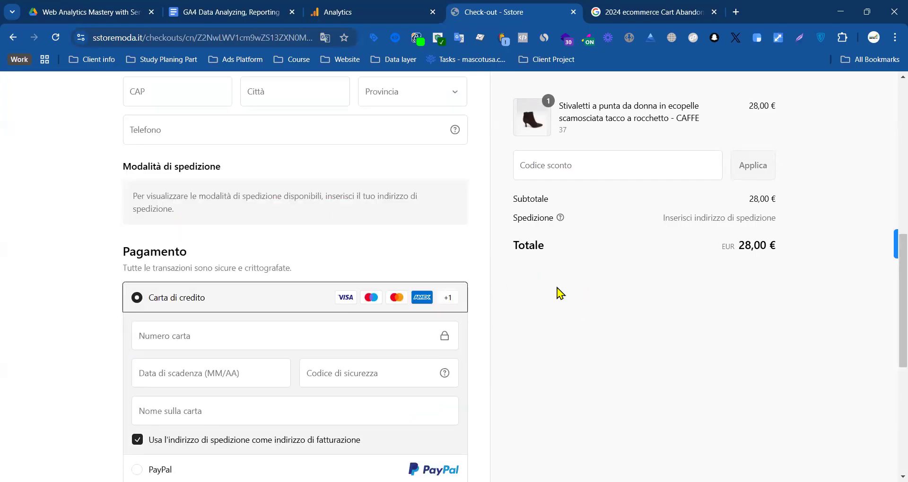
scroll(551, 283, up, 5)
scroll(520, 298, up, 3)
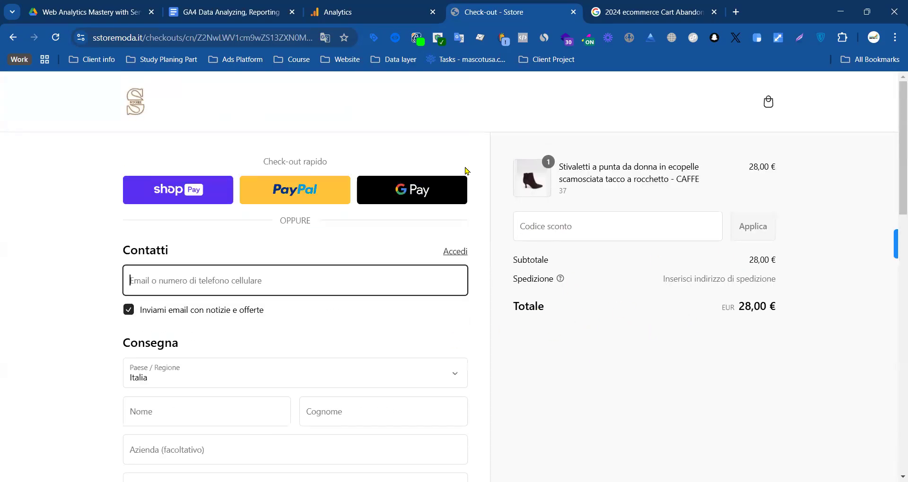
click(364, 12)
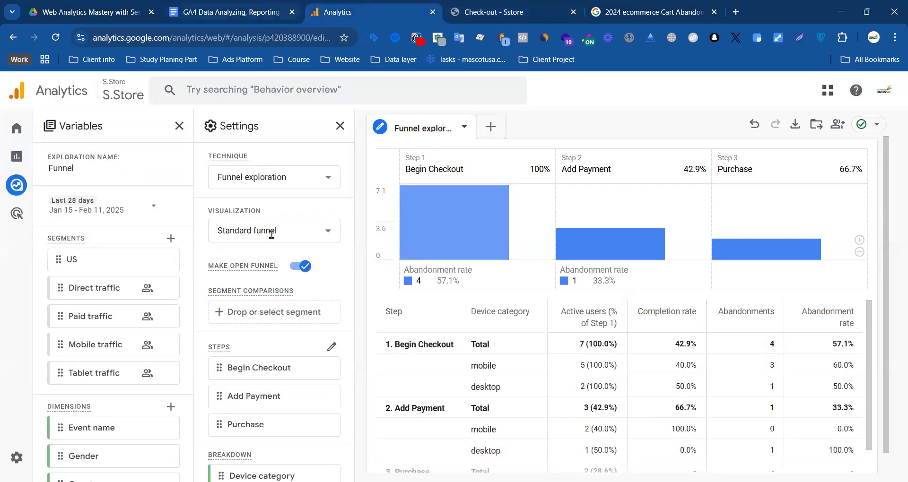
key(ctrl+shift+Tab)
scroll(328, 269, down, 3)
scroll(329, 270, up, 3)
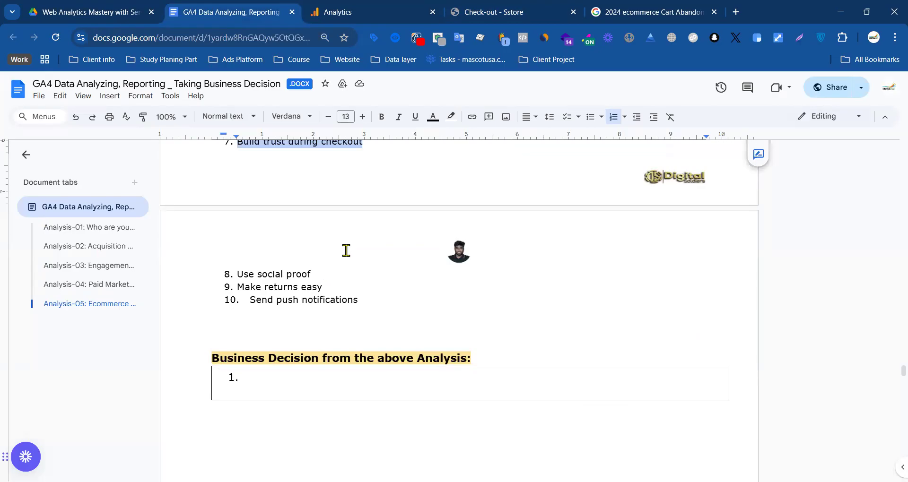
click(388, 6)
- Go from the Sstore checkout to the home page and examine its product offers and shipping, returns and payment guarantees
click(544, 10)
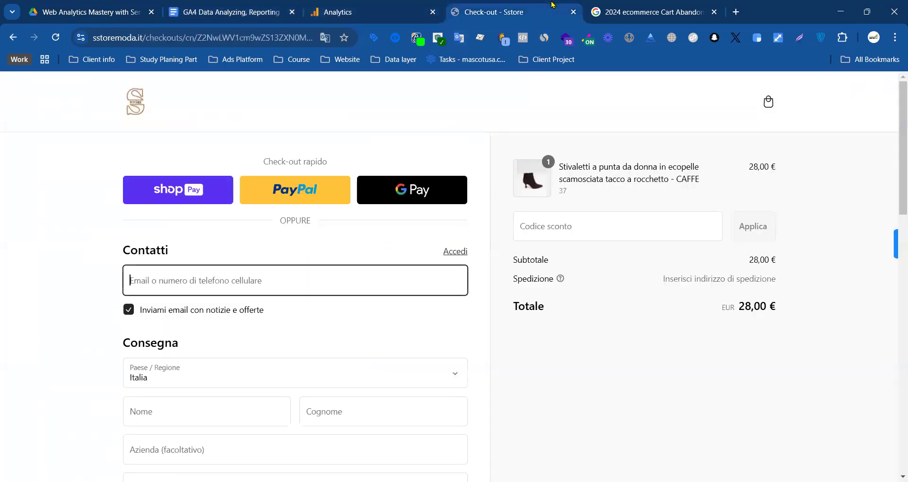
click(144, 109)
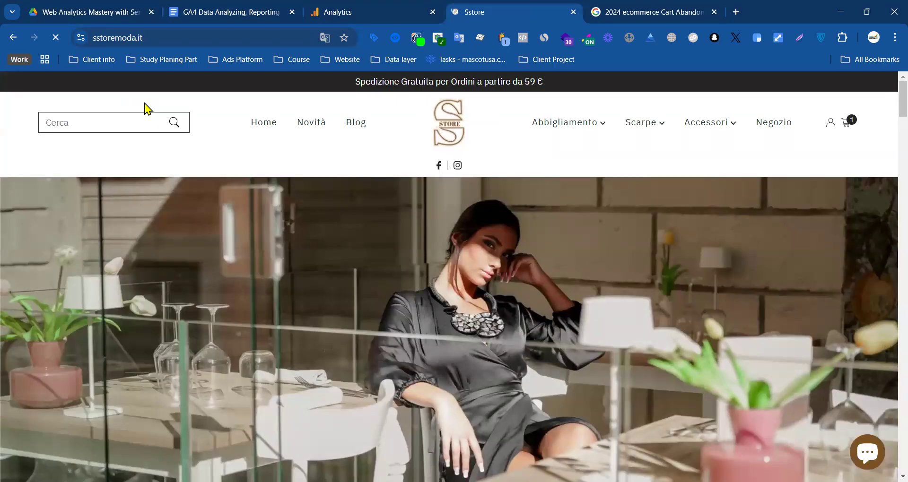
scroll(617, 296, down, 15)
scroll(617, 296, down, 20)
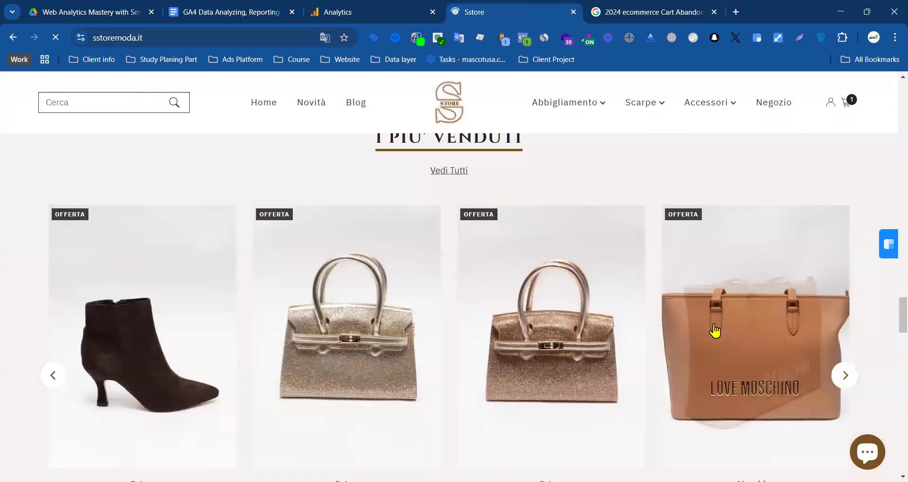
scroll(339, 287, up, 6)
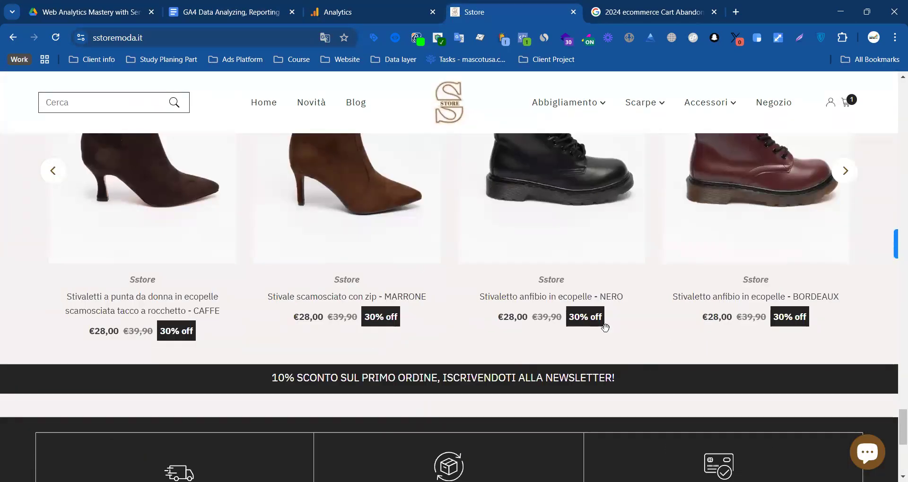
scroll(573, 318, down, 7)
scroll(498, 261, up, 3)
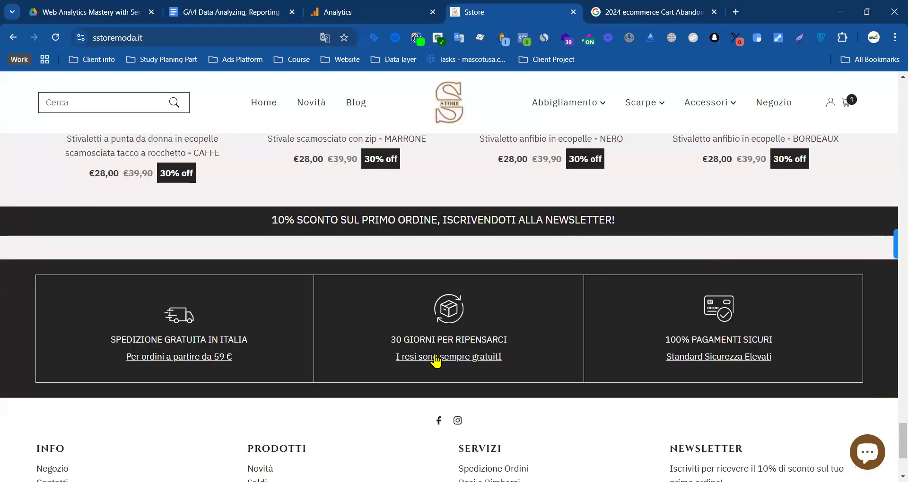
scroll(304, 357, up, 20)
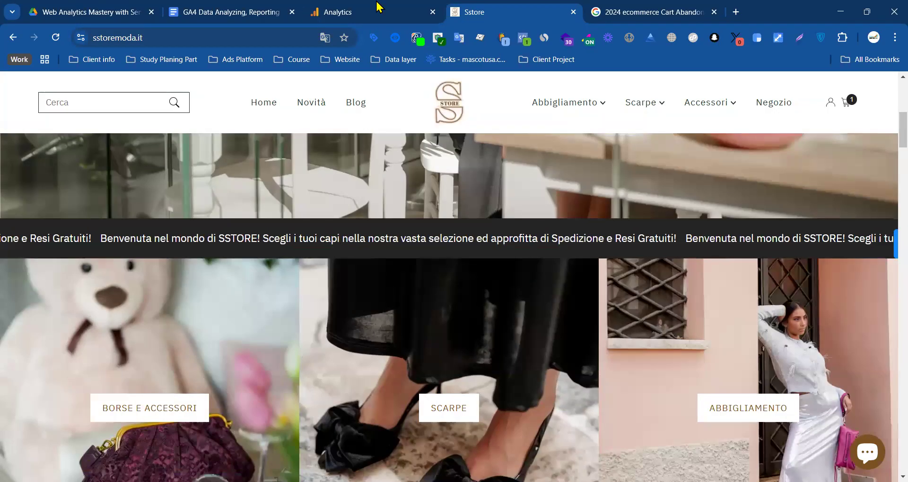
- Return to the analysis document and highlight the tip "Make returns easy"
click(320, 9)
click(254, 10)
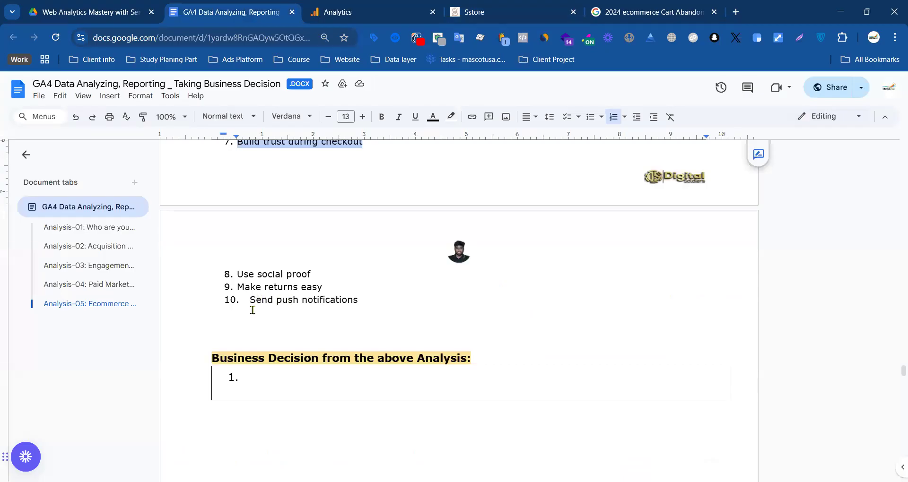
drag(329, 287, 241, 288)
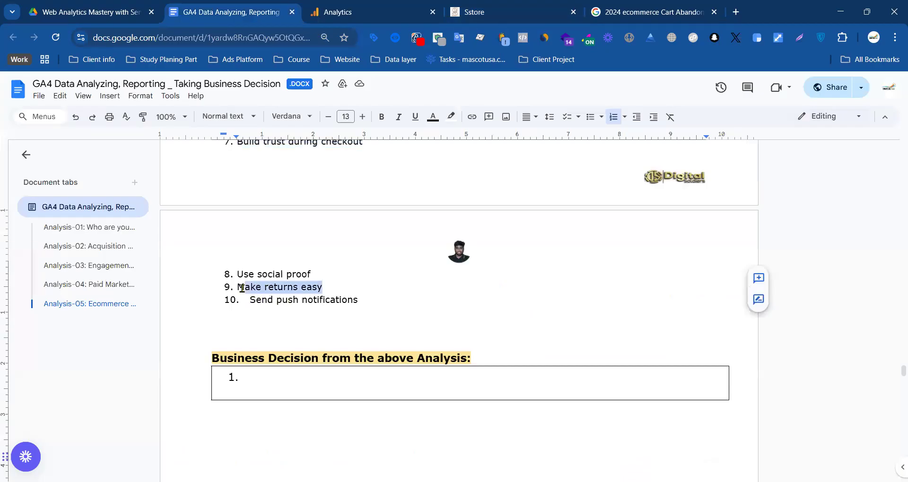
- Examine the Sstore home page's shipping and returns banner, category tiles and trend sections
click(473, 11)
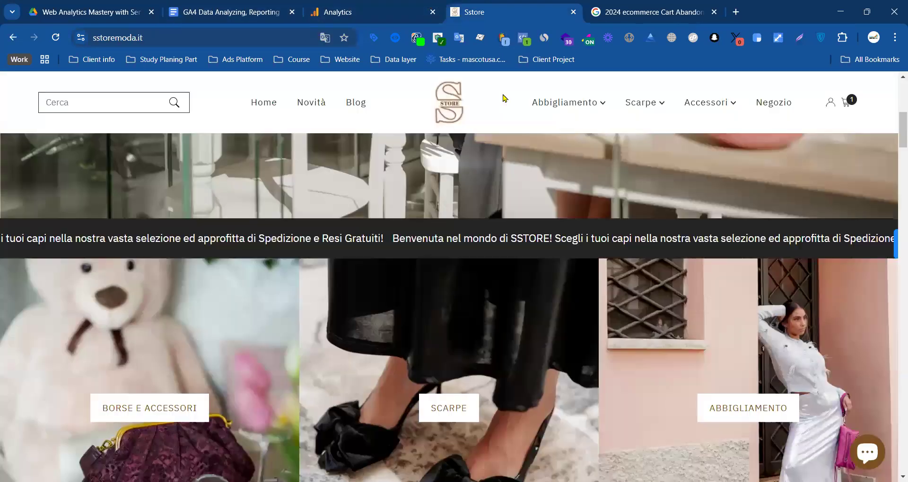
scroll(405, 265, down, 5)
scroll(408, 261, up, 5)
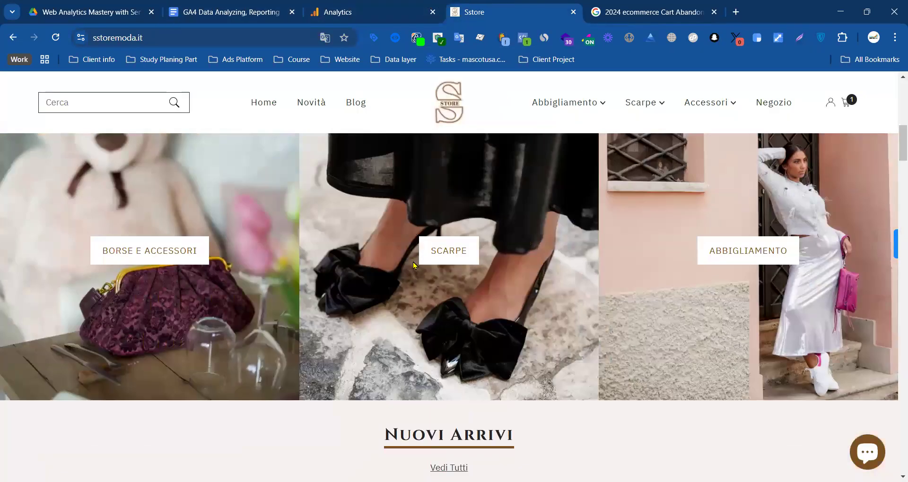
scroll(414, 268, up, 6)
scroll(414, 268, down, 10)
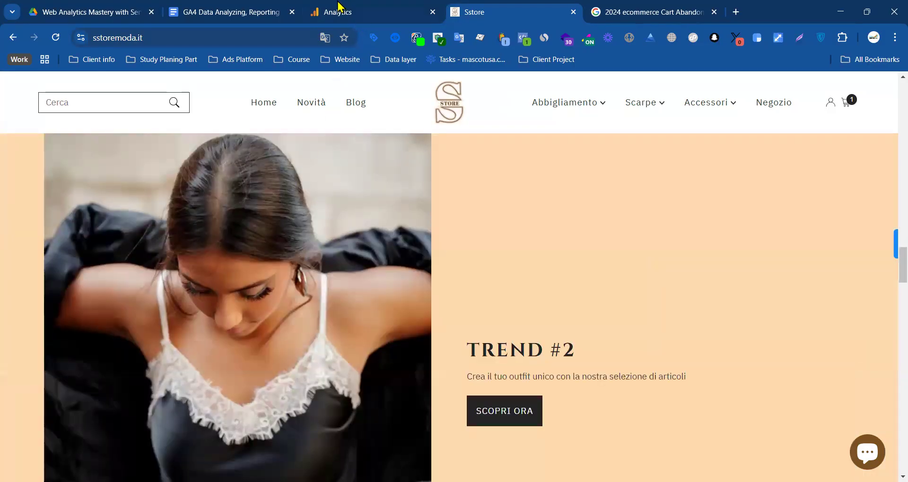
- Highlight the tip "Send push notifications" in the analysis document, and view the product offers on the Sstore home page
key(ctrl+2)
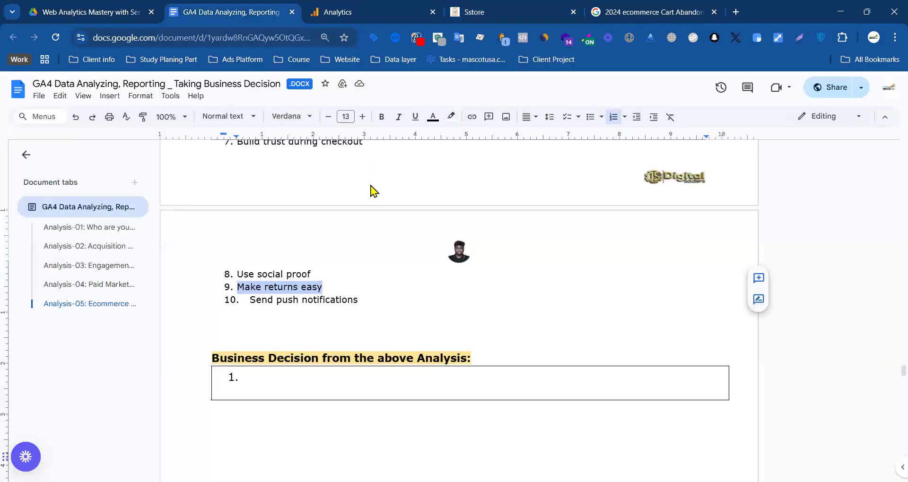
scroll(409, 189, down, 3)
scroll(324, 174, up, 3)
drag(368, 305, 248, 304)
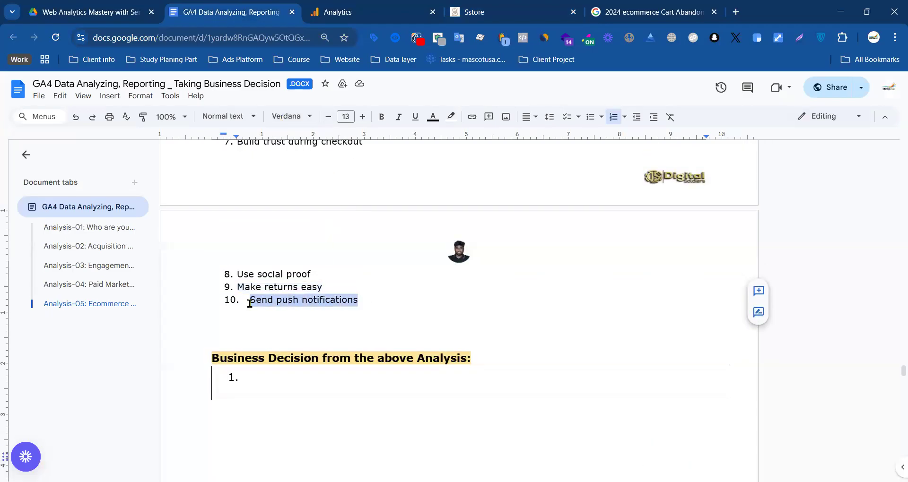
key(ctrl+4)
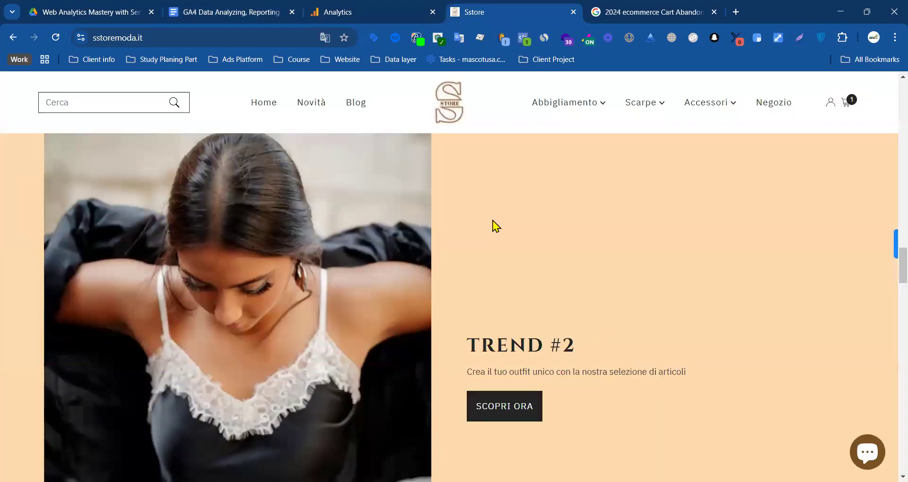
scroll(201, 386, down, 5)
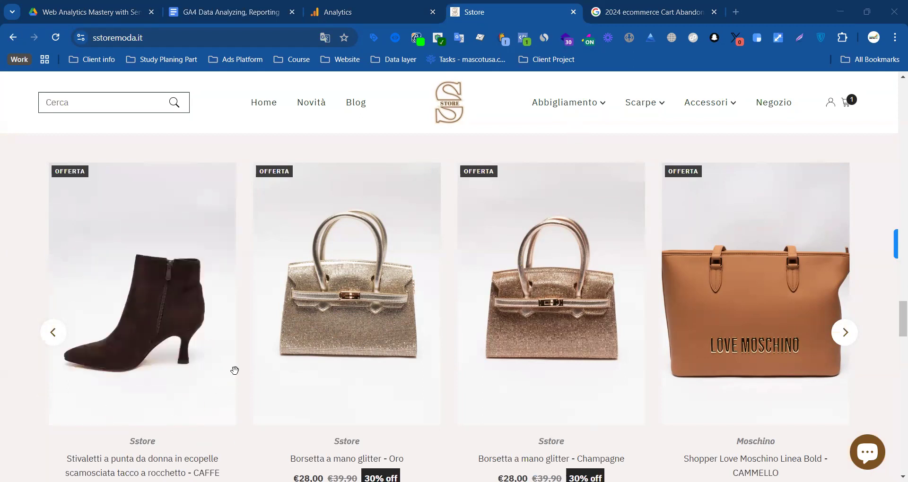
- Return to the analysis document and review the full list of ways to reduce the cart abandonment rate
click(233, 14)
scroll(428, 257, up, 7)
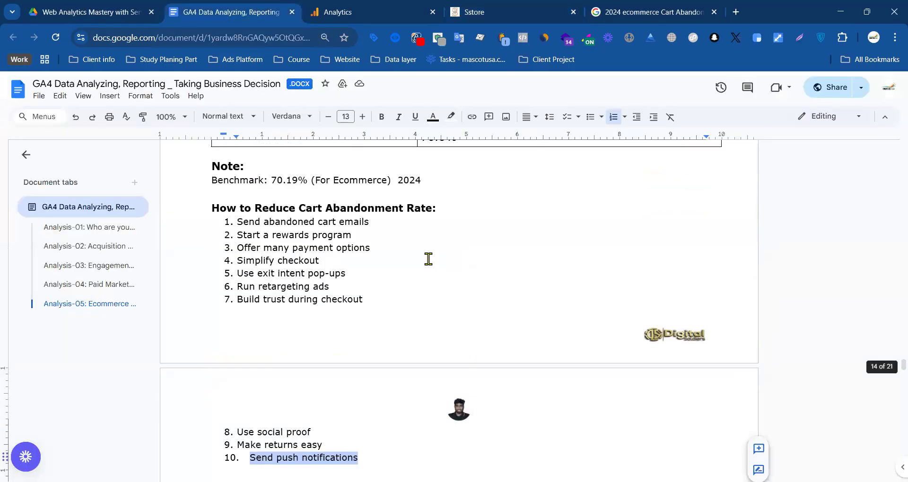
scroll(261, 288, down, 7)
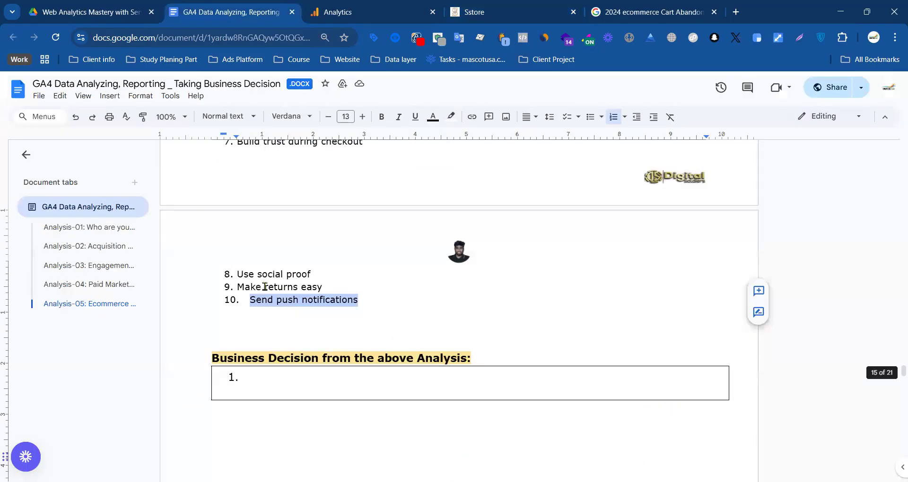
scroll(370, 290, down, 3)
scroll(318, 302, up, 3)
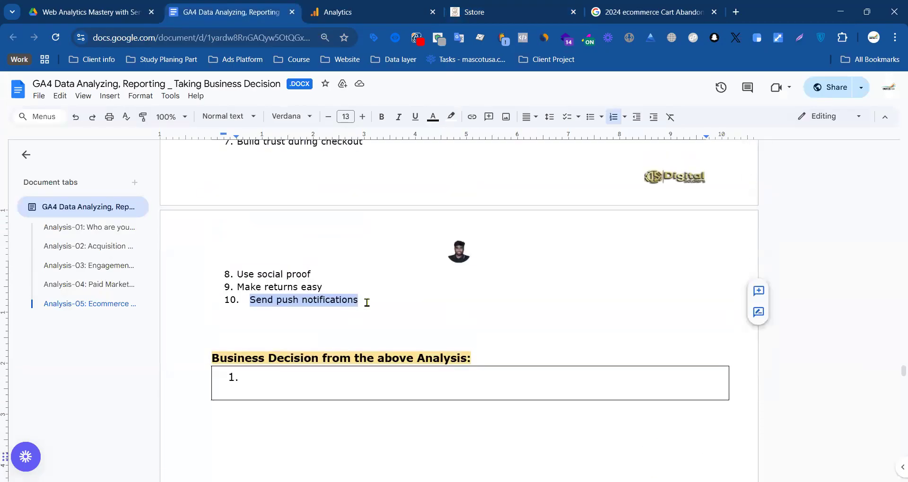
- Place the cursor in the box under "Business Decision from the above Analysis", below item 1
click(327, 348)
scroll(316, 349, down, 3)
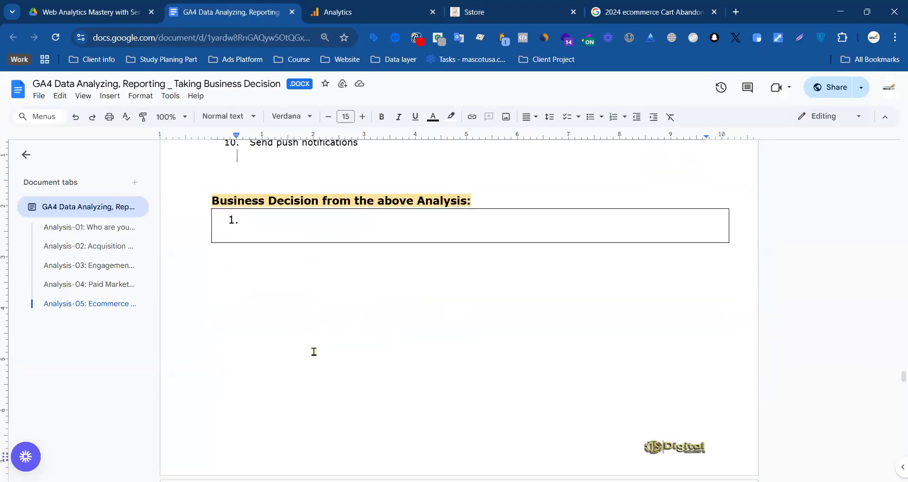
click(367, 241)
scroll(322, 288, down, 7)
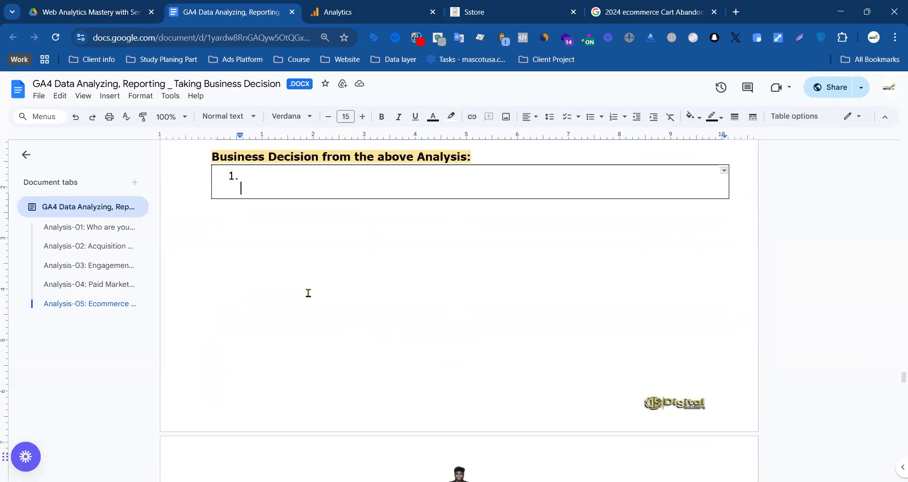
- Review the Conversion Rate section and the earlier findings and business decision sections of the analysis document
scroll(397, 268, down, 3)
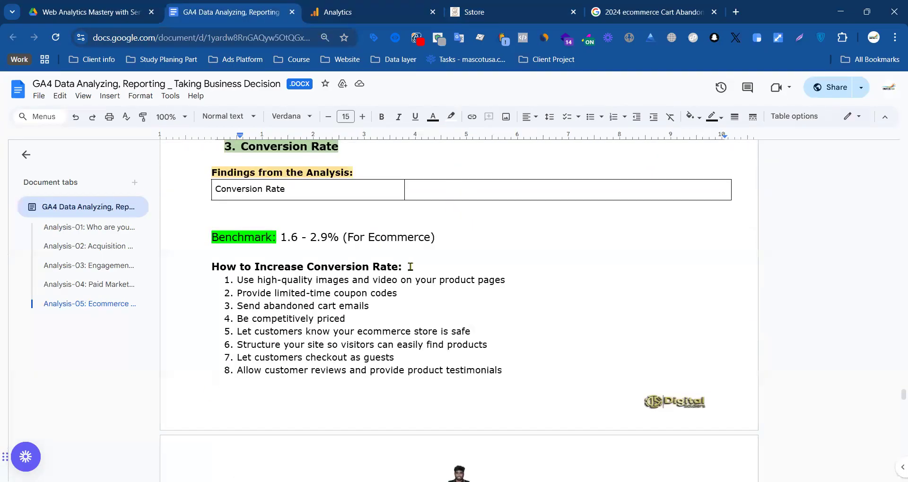
scroll(382, 266, up, 3)
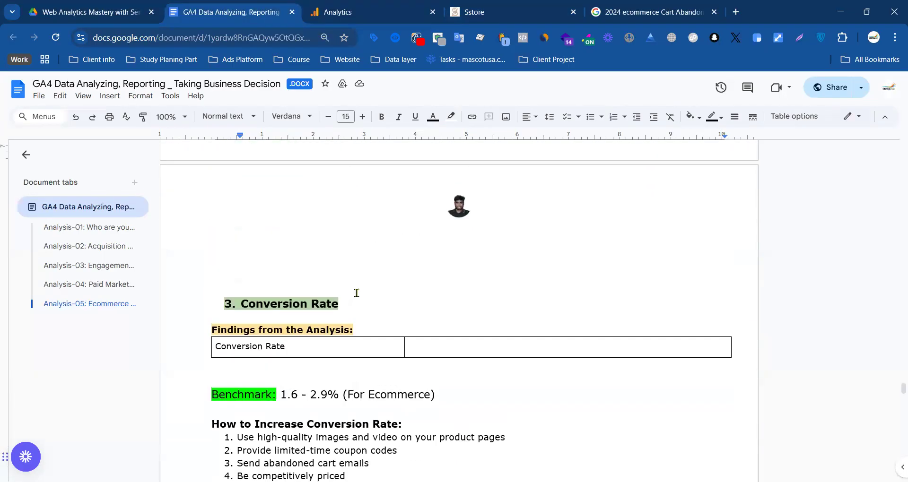
scroll(390, 292, down, 3)
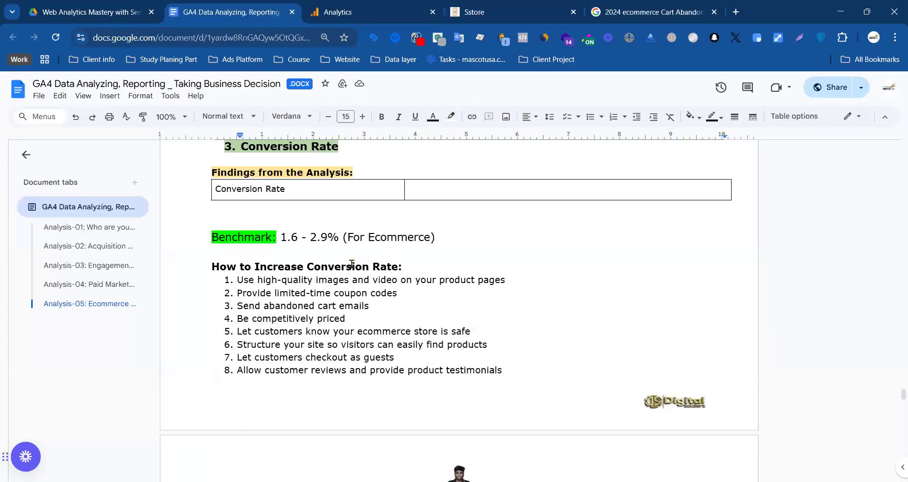
scroll(427, 255, up, 20)
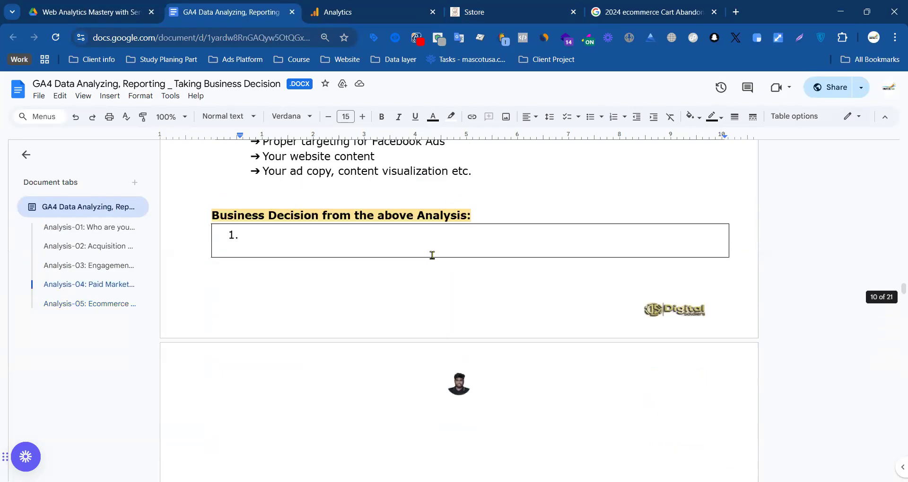
scroll(426, 255, up, 20)
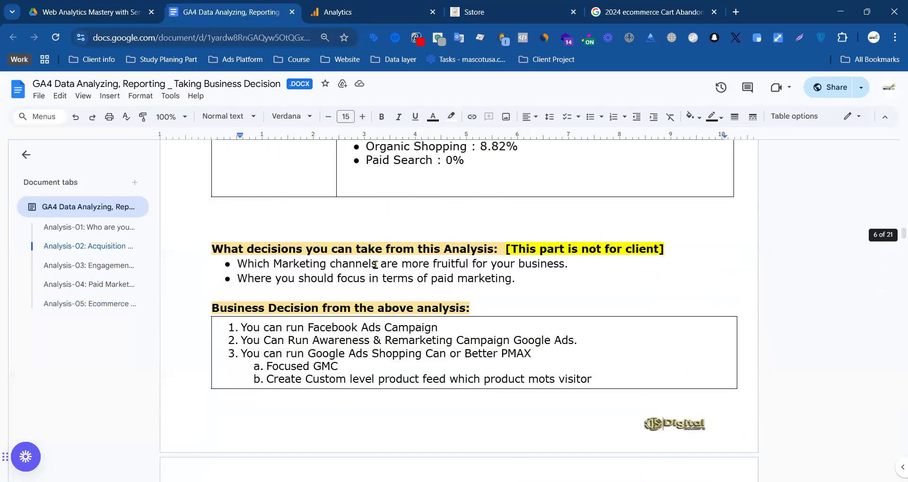
scroll(379, 269, up, 3)
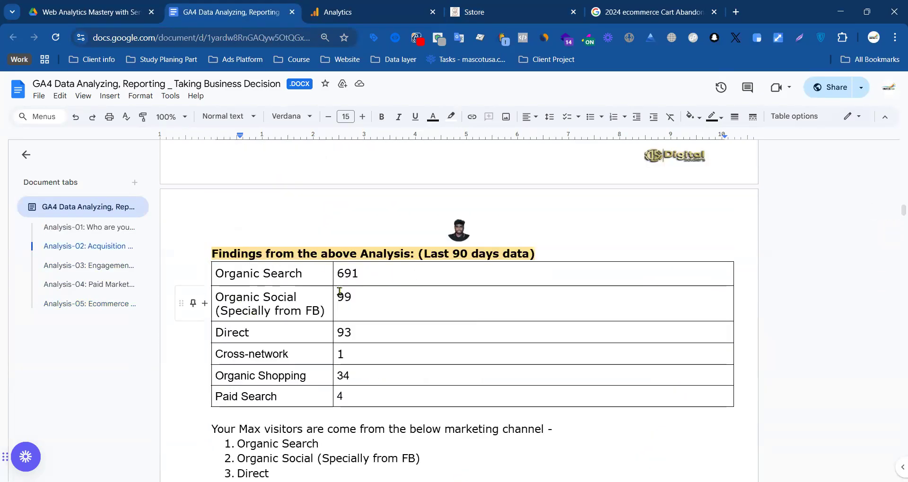
scroll(350, 293, down, 20)
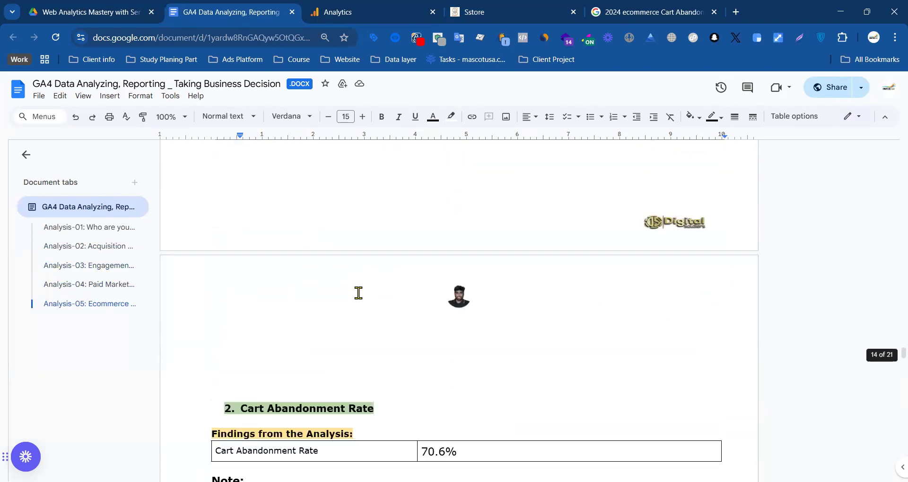
scroll(358, 293, down, 10)
scroll(355, 300, up, 6)
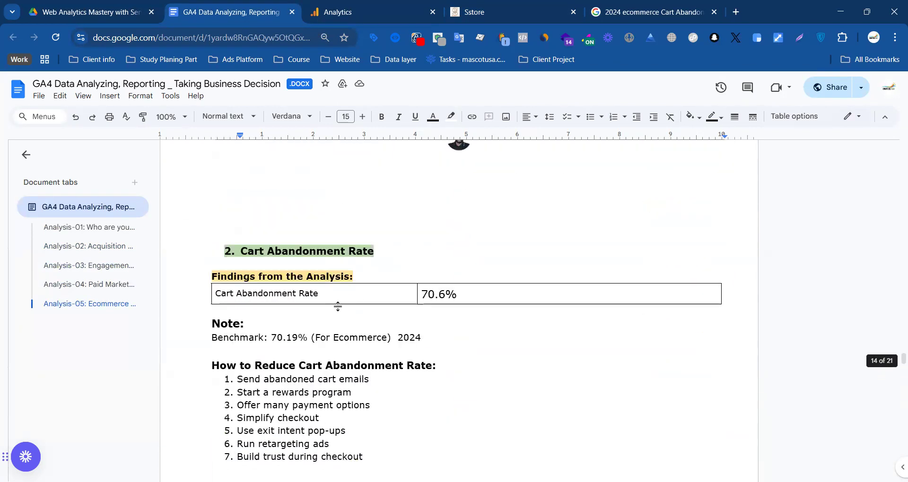
- Highlight the heading "Findings from the Analysis:" in the Cart Abandonment Rate section and view the note and tips below it
click(373, 277)
shift+click(211, 276)
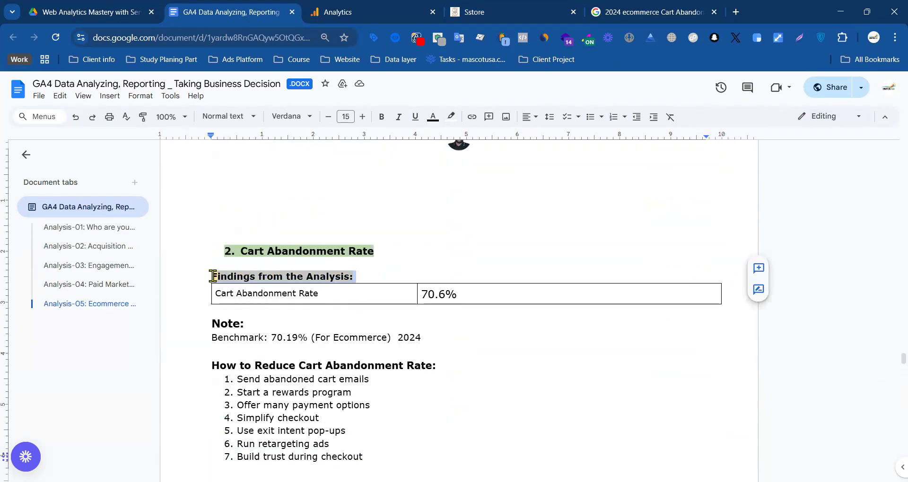
click(394, 268)
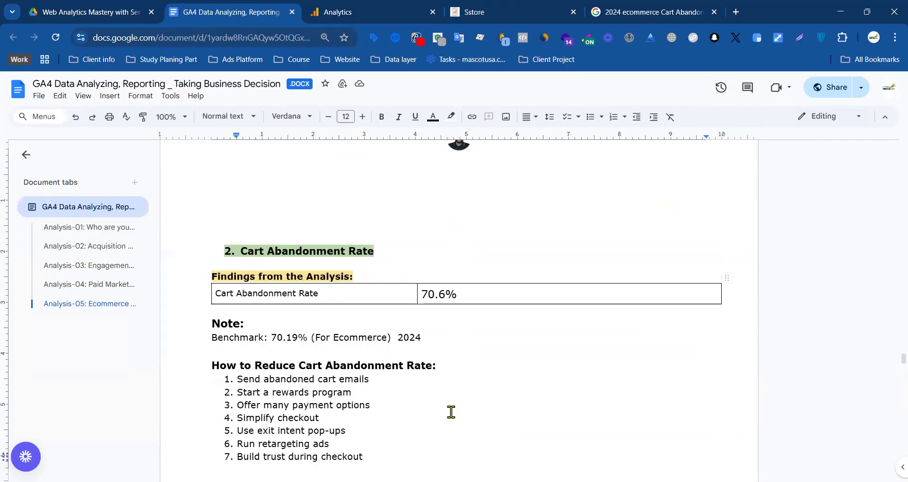
click(489, 331)
click(261, 352)
- Switch to Google Analytics, permanently delete the "Funnel" exploration from the explorations list, and create a new blank exploration
click(337, 5)
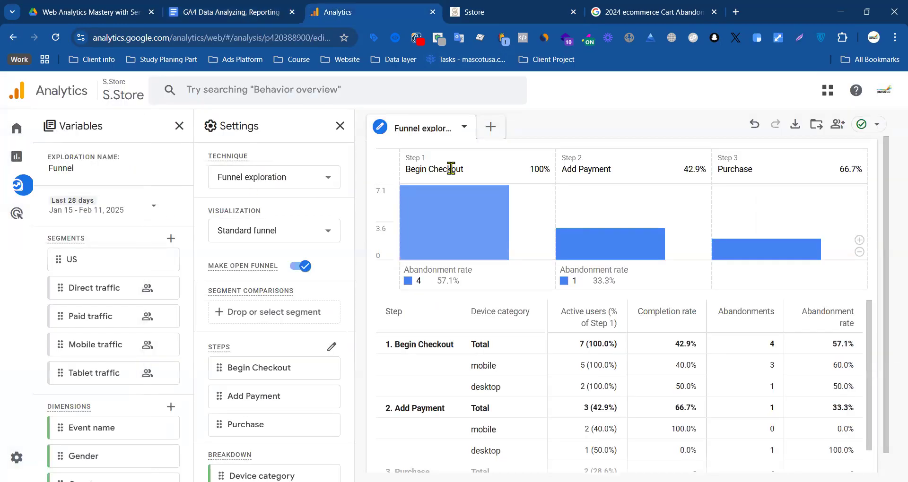
mouse_move(20, 184)
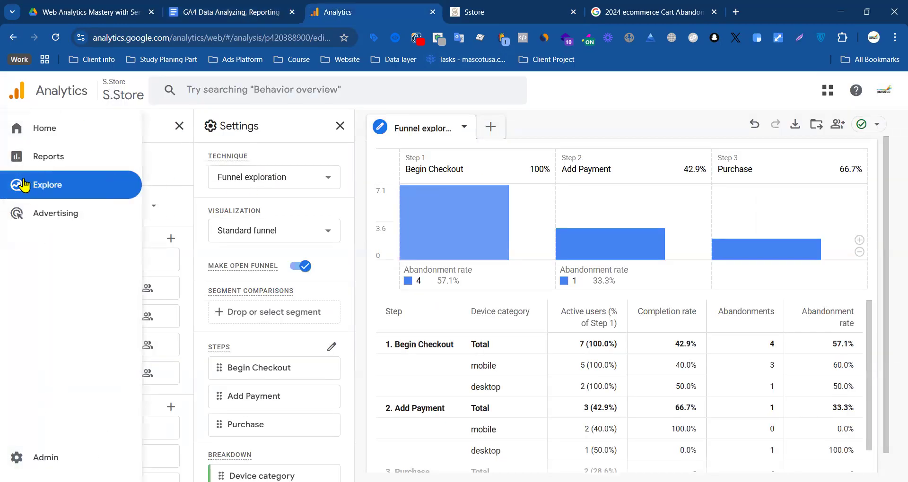
click(19, 184)
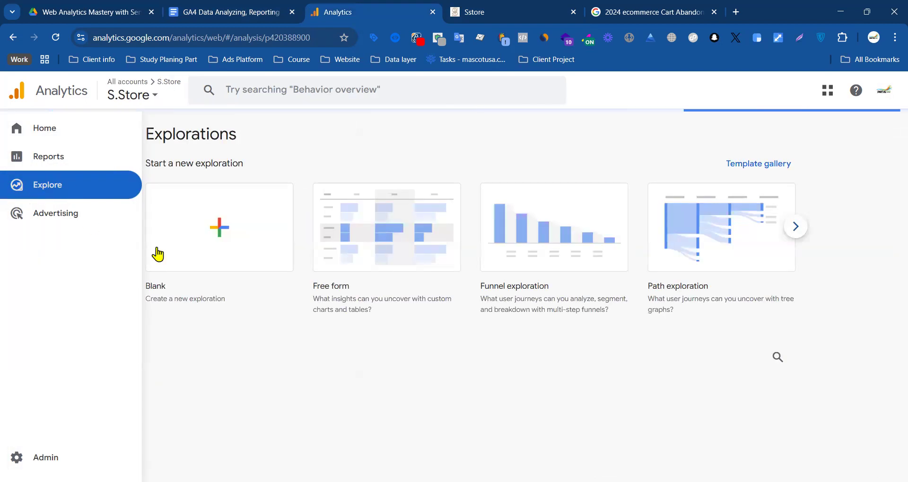
scroll(361, 324, down, 3)
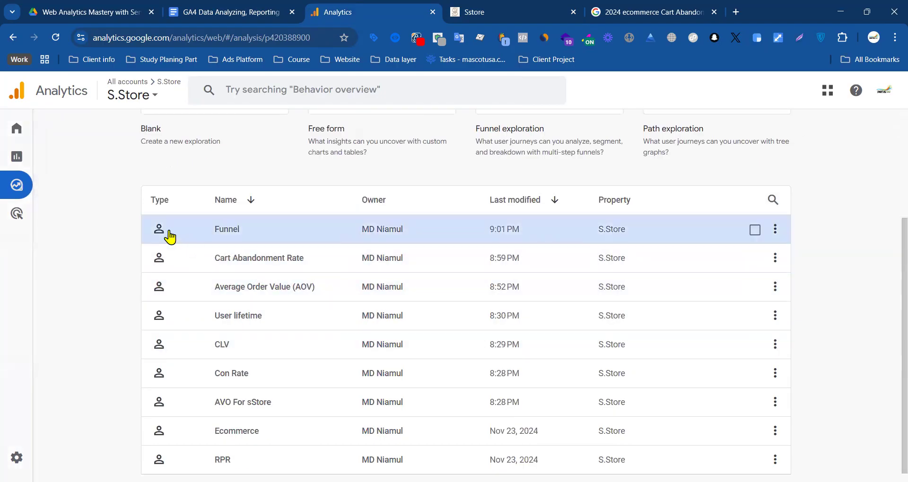
click(754, 230)
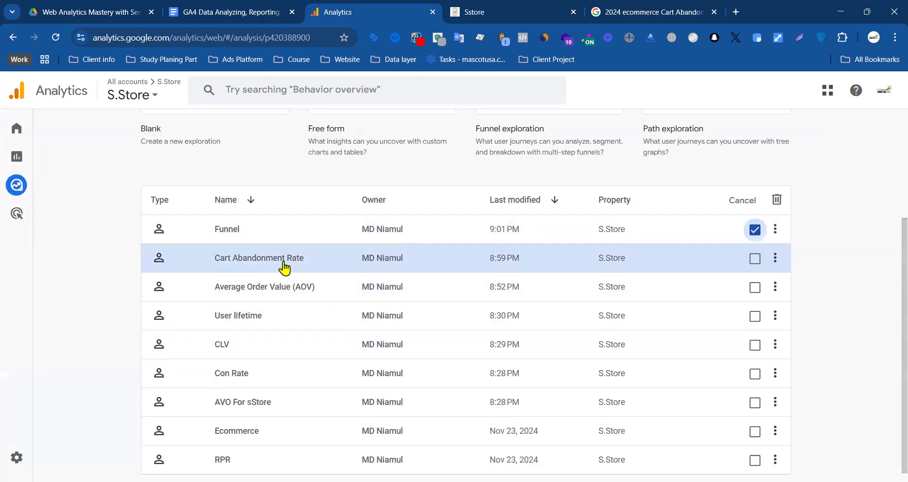
click(777, 201)
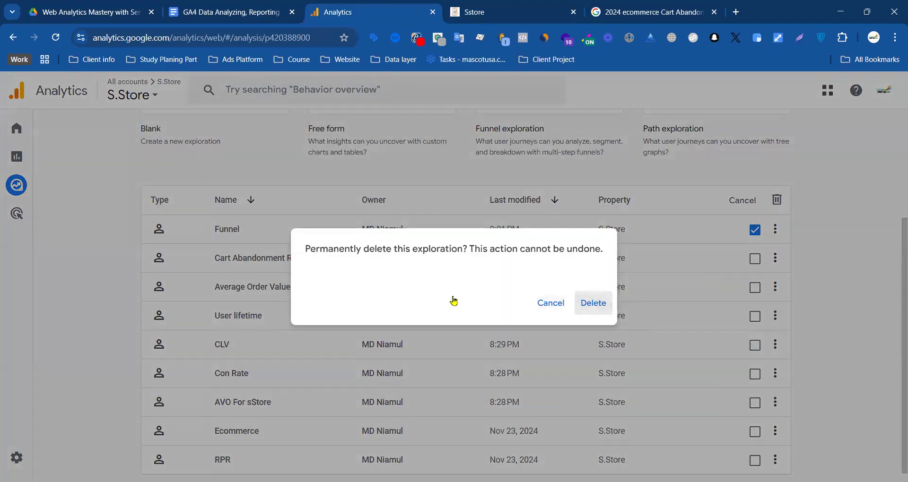
key(Return)
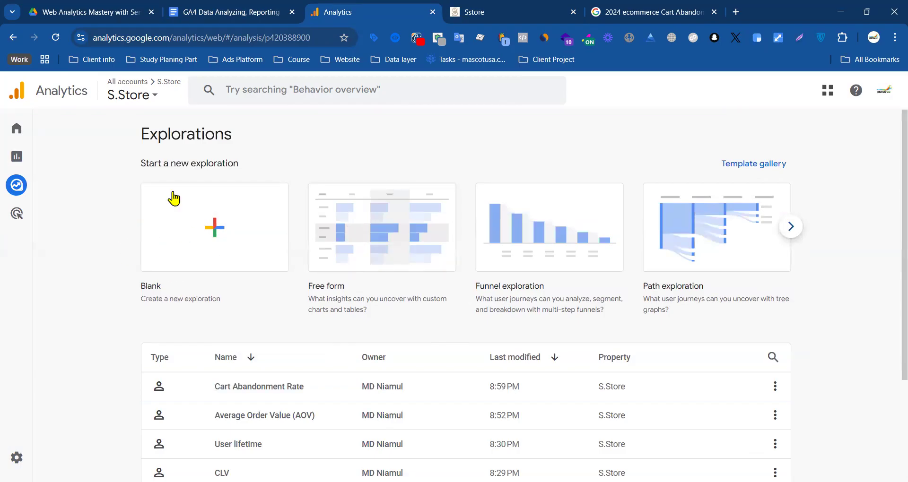
click(249, 230)
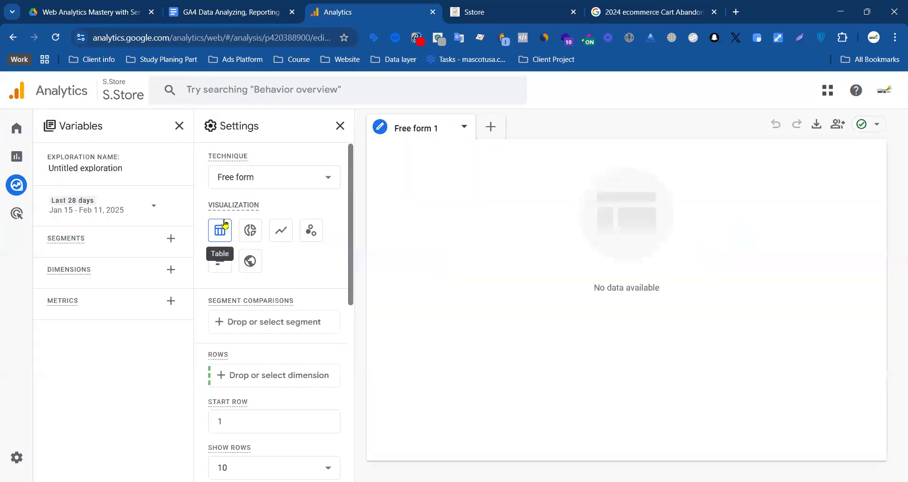
- Return to the analysis document and select the label "Cart Abandonment Rate" in the findings table
click(226, 7)
click(318, 294)
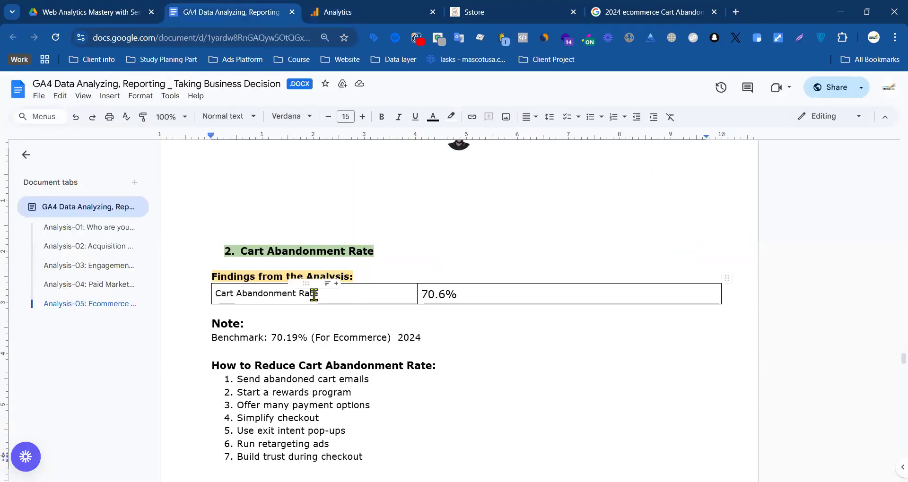
drag(319, 294, 215, 296)
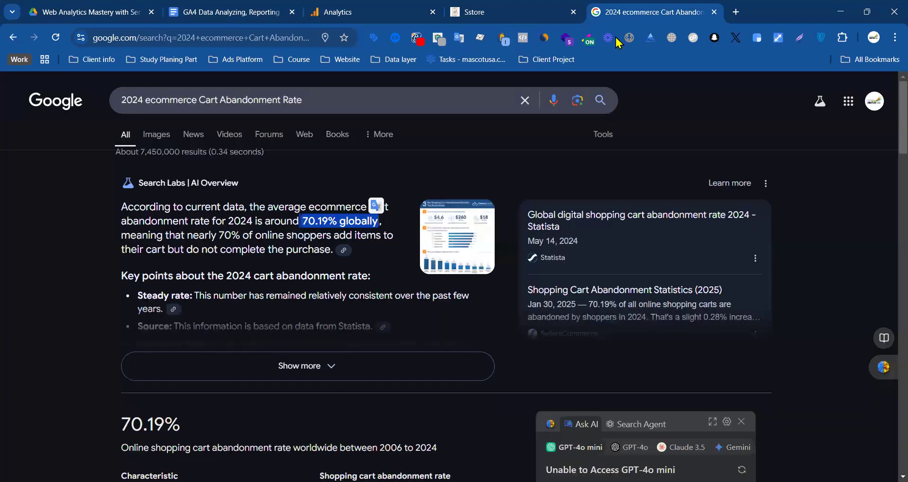
- Switch to the Google search, replace "Cart Abandonment" with "Conversion" in the query, and run the suggested search "ecommerce conversion rate benchmarks 2024"
click(646, 12)
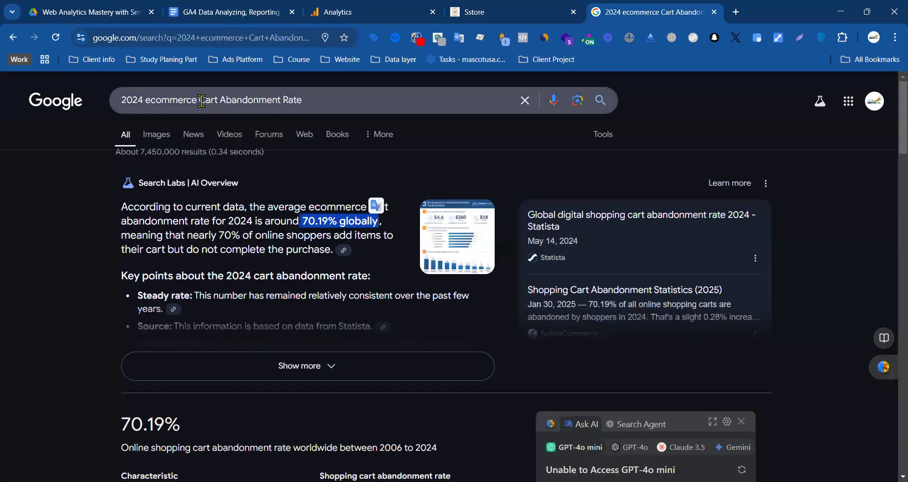
drag(201, 100, 305, 101)
click(309, 103)
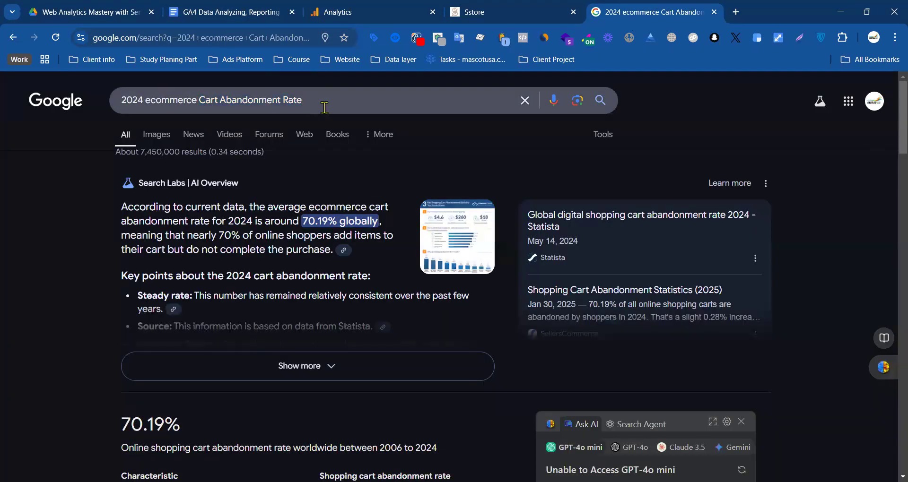
drag(202, 101, 281, 101)
text(Conversio)
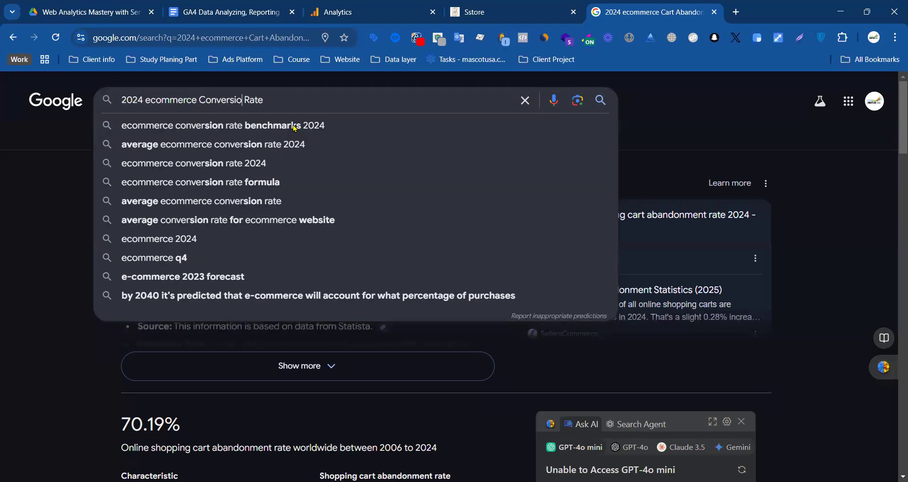
text(n)
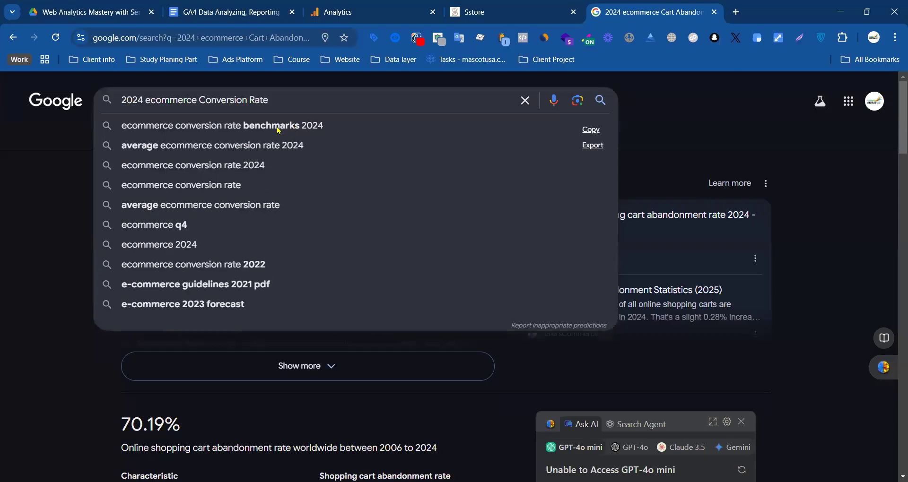
click(226, 126)
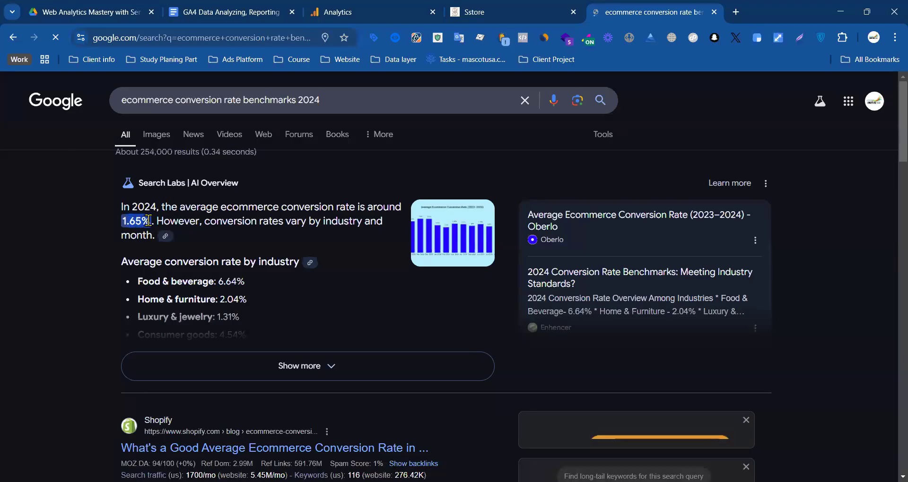
- Return to the analysis document and highlight the ecommerce benchmark range in the Conversion Rate section
click(240, 10)
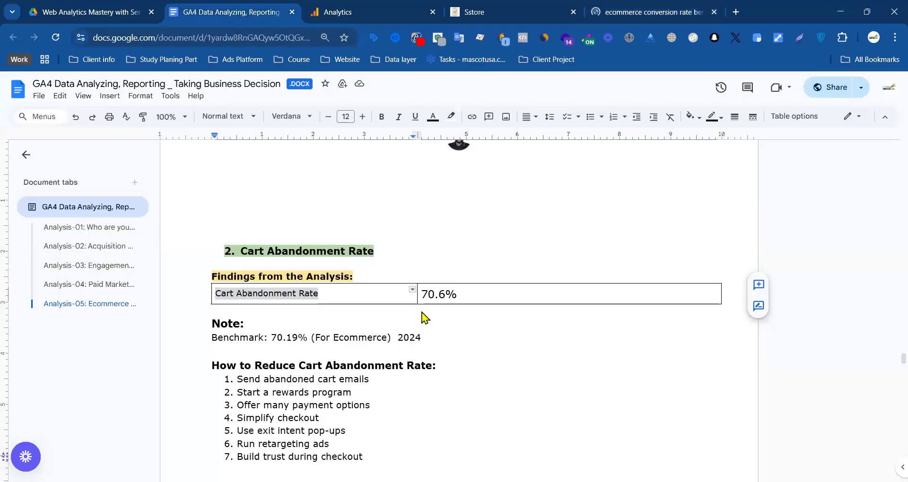
scroll(299, 320, down, 15)
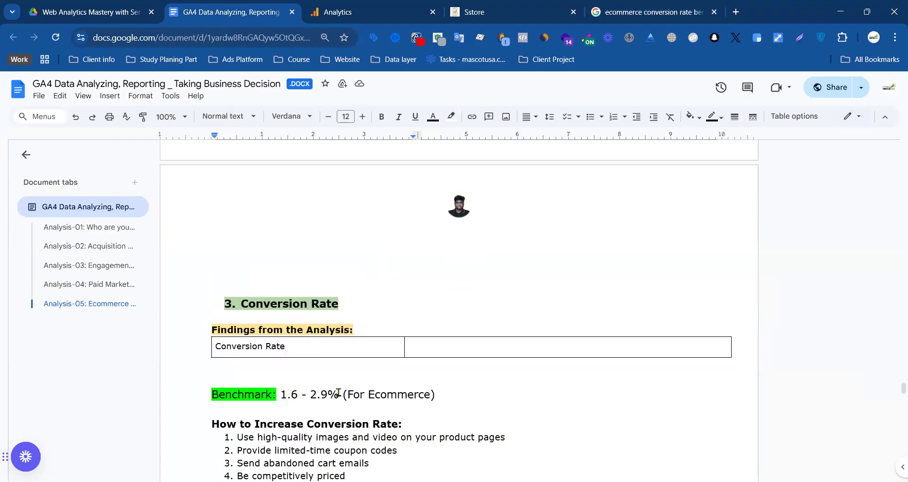
drag(342, 395, 285, 390)
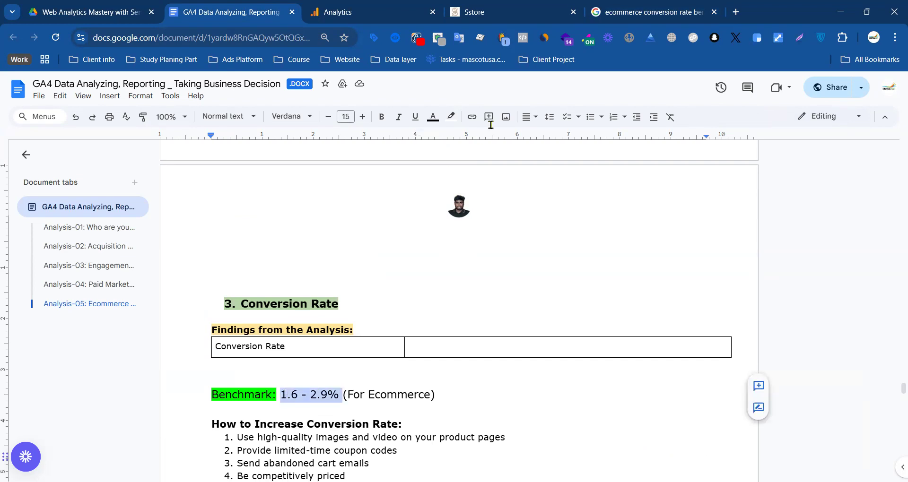
- Switch back to the Google results, expand the AI Overview, and examine the average conversion rates by industry
click(633, 15)
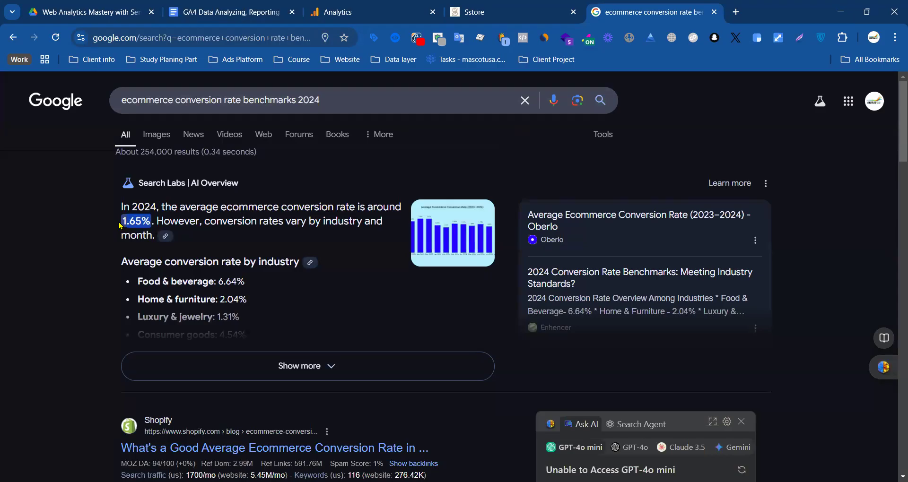
click(314, 370)
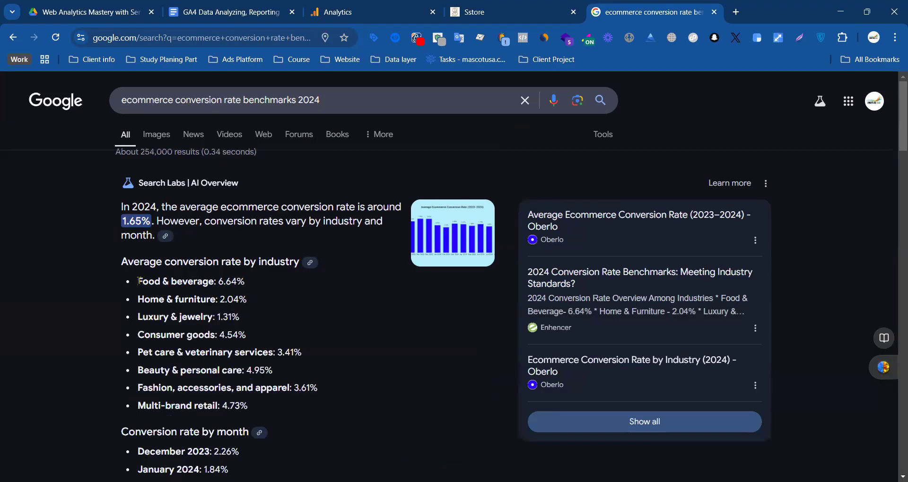
drag(250, 285, 137, 283)
click(234, 282)
drag(140, 335, 216, 335)
drag(138, 371, 186, 371)
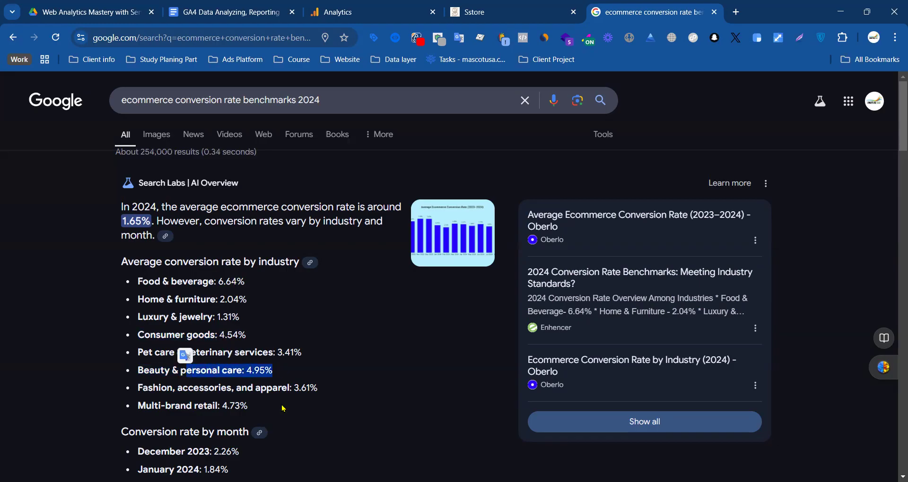
- Review the overview's monthly conversion rates and improvement tips, and return to the document's Conversion Rate section
scroll(284, 408, down, 7)
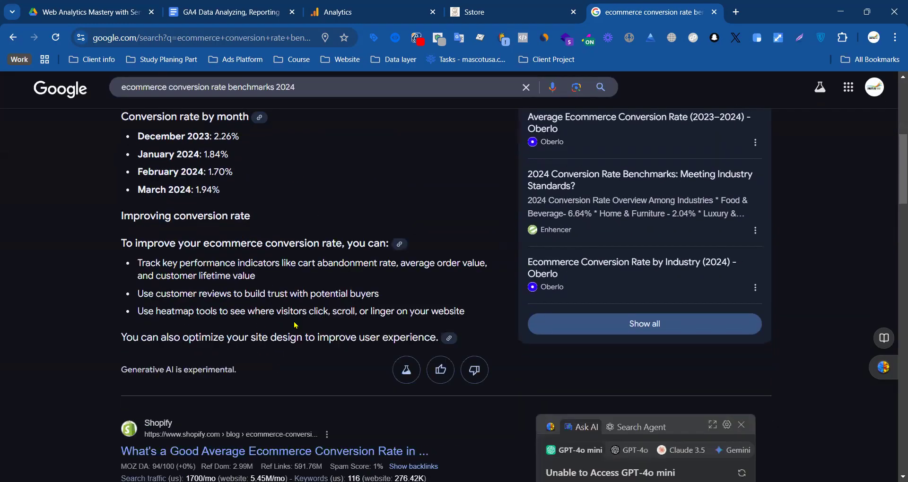
scroll(295, 326, up, 8)
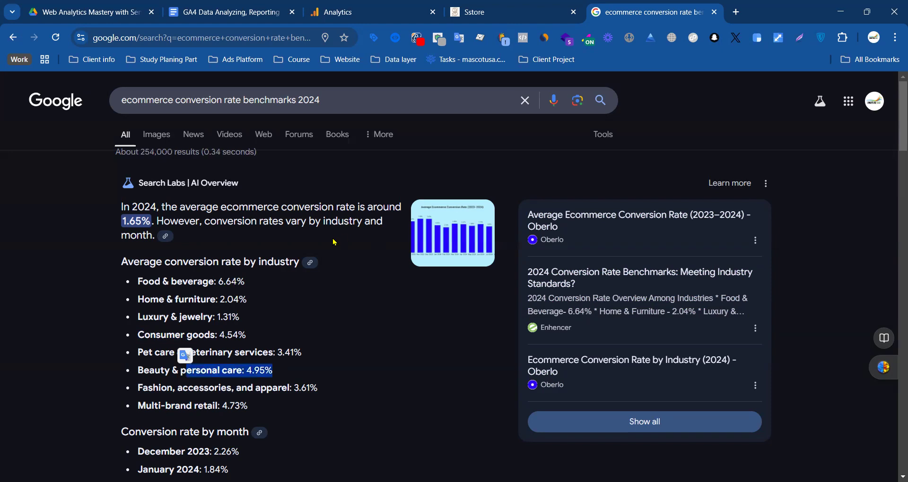
click(138, 219)
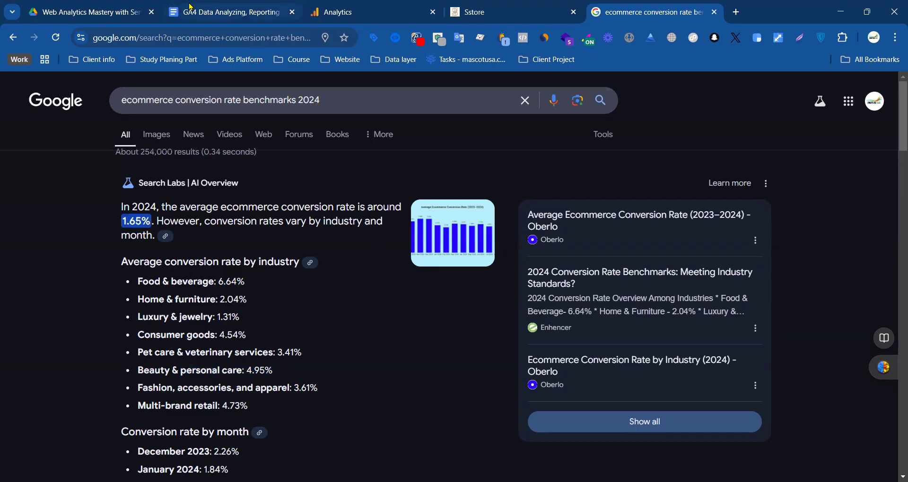
click(223, 12)
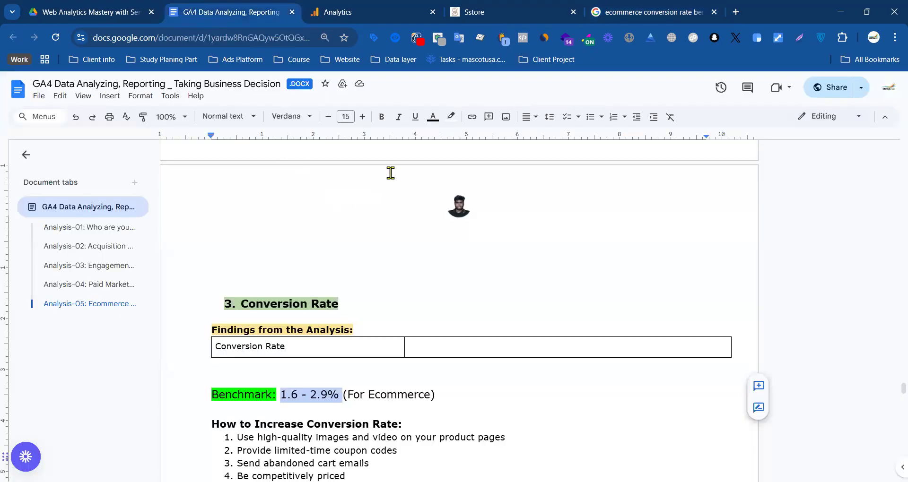
- Glance at the store website, return to the analysis document, and review the Conversion Rate section's benchmark range and improvement tips
click(512, 5)
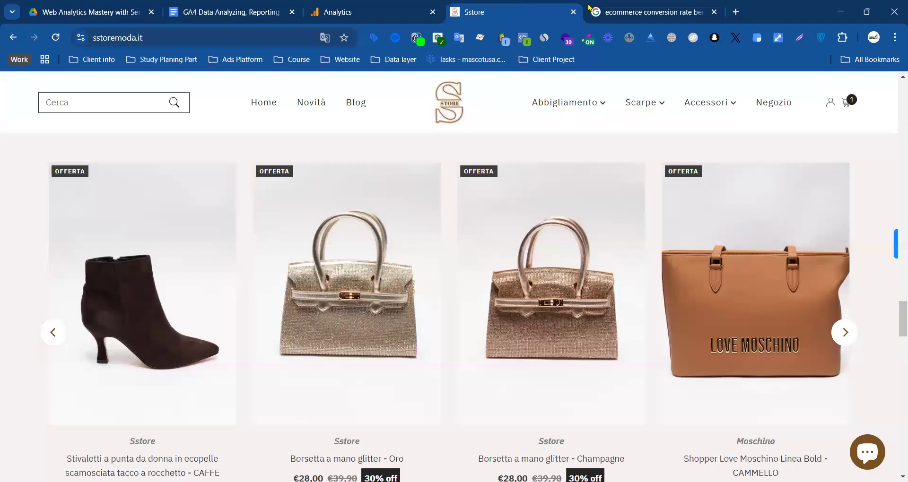
click(222, 12)
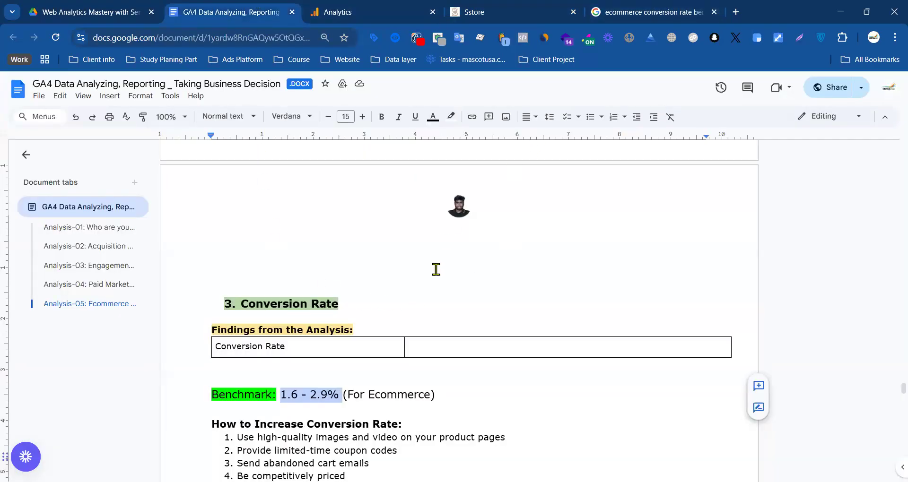
scroll(435, 301, down, 1)
click(372, 227)
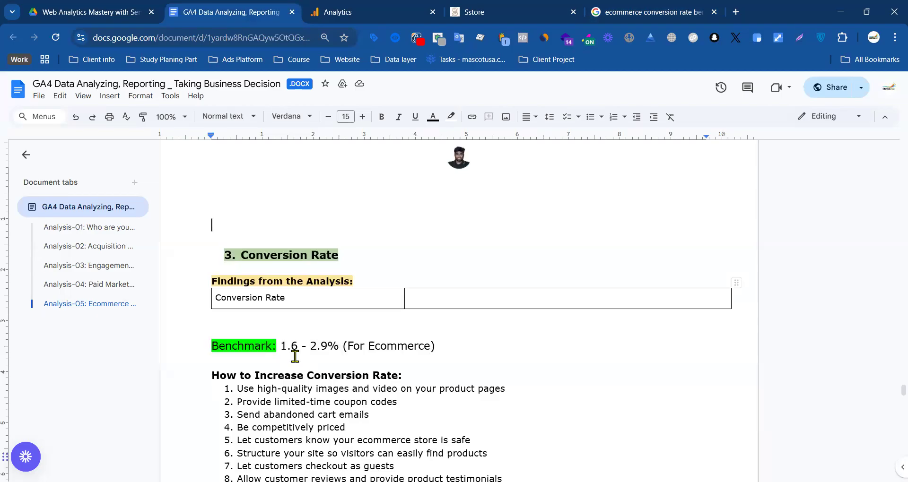
drag(280, 350, 336, 352)
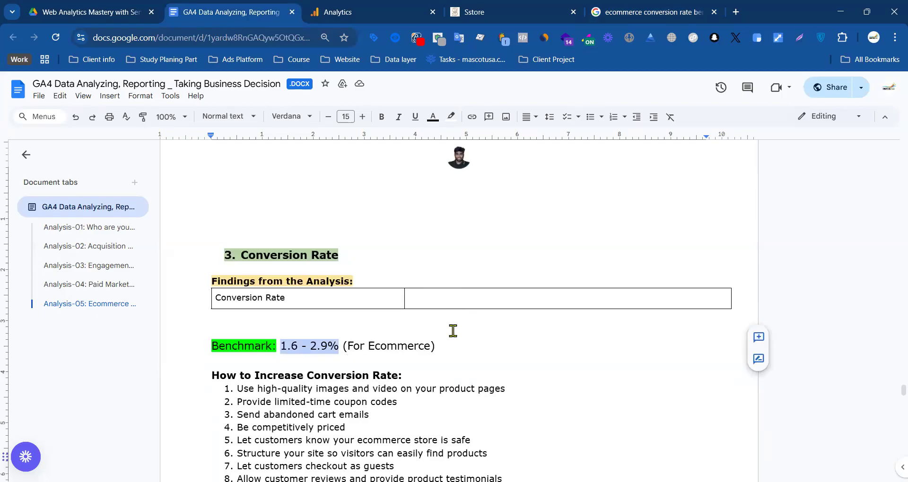
scroll(277, 402, down, 3)
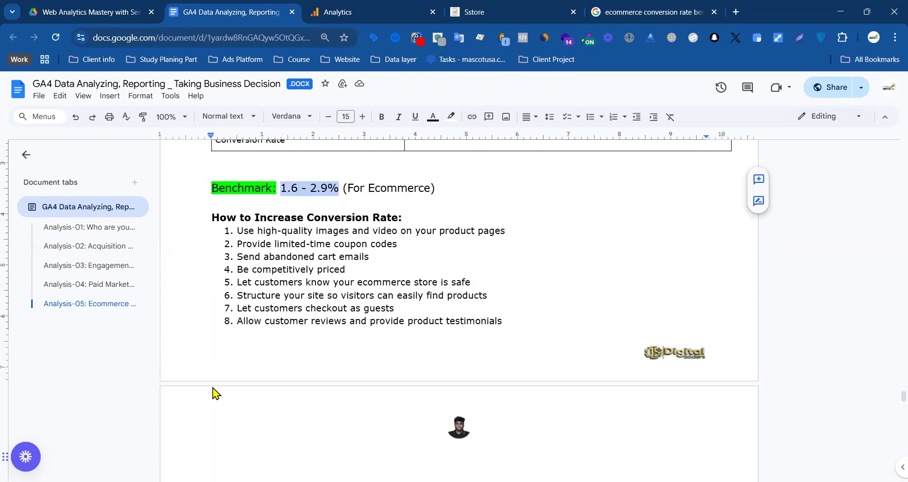
scroll(379, 299, up, 1)
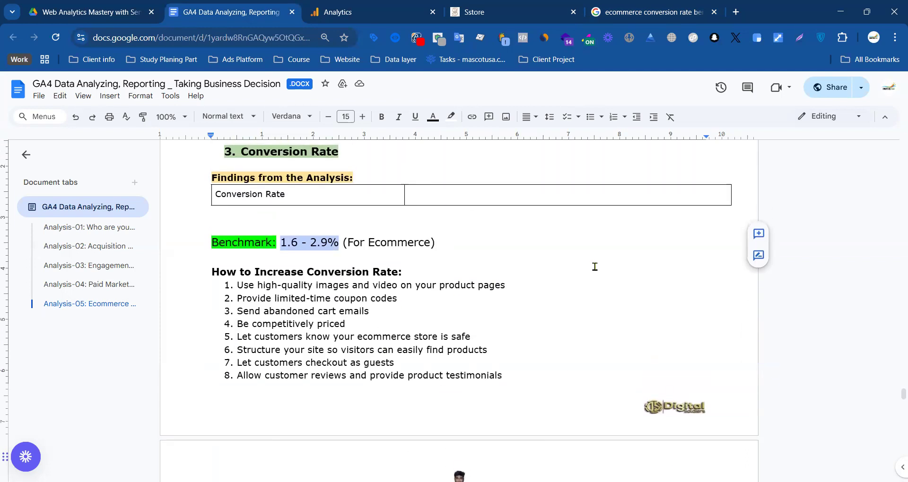
scroll(495, 289, up, 3)
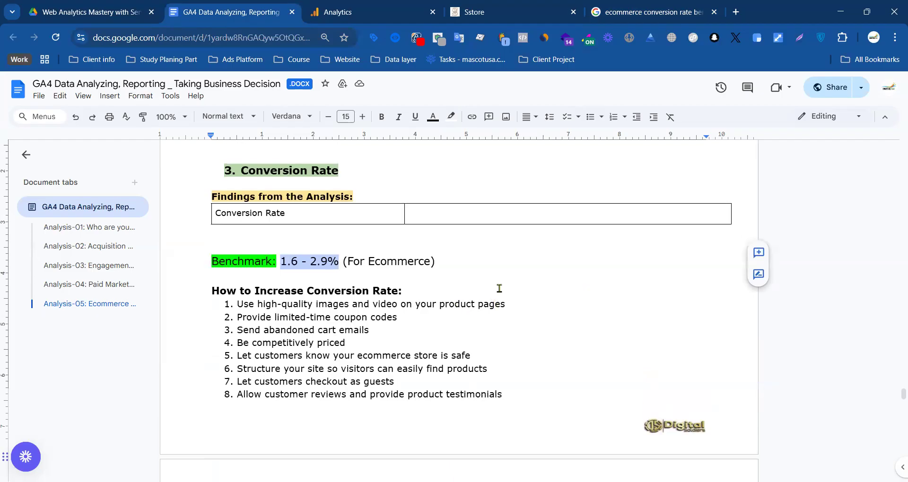
- Switch to the Analytics exploration and add Device category as a dimension
click(388, 9)
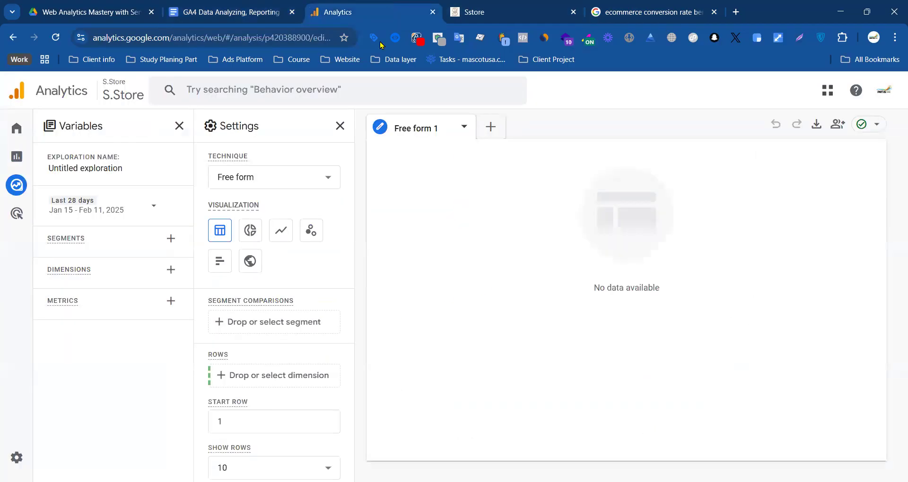
click(174, 273)
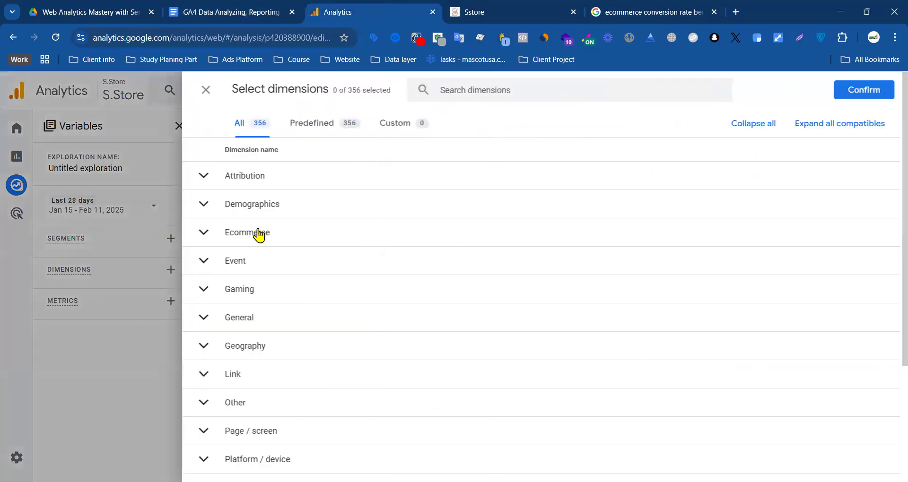
click(478, 86)
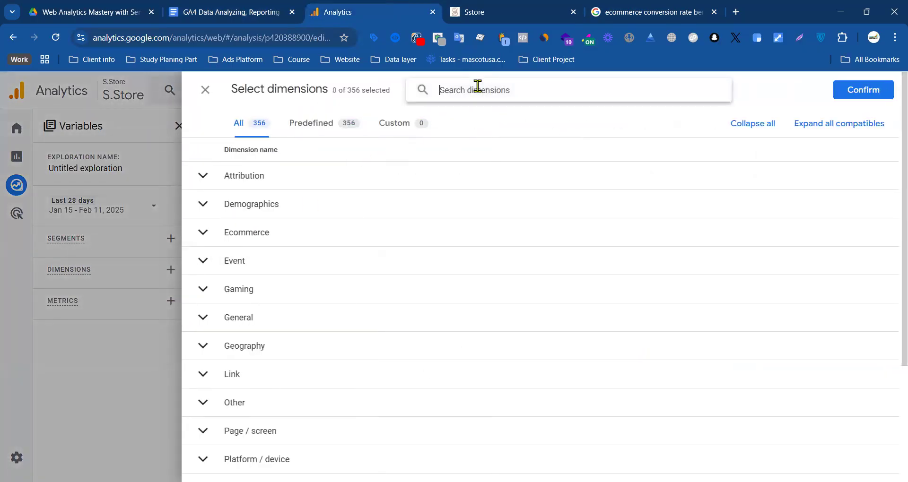
text(devi)
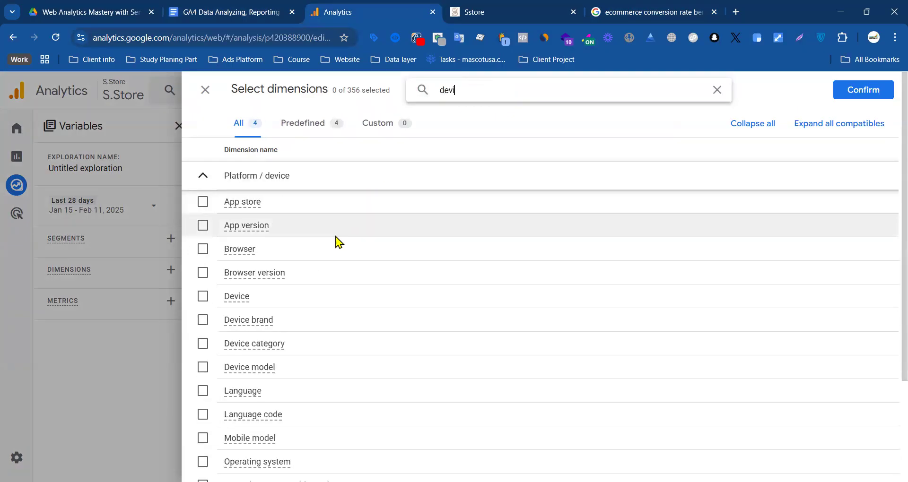
click(203, 343)
click(844, 94)
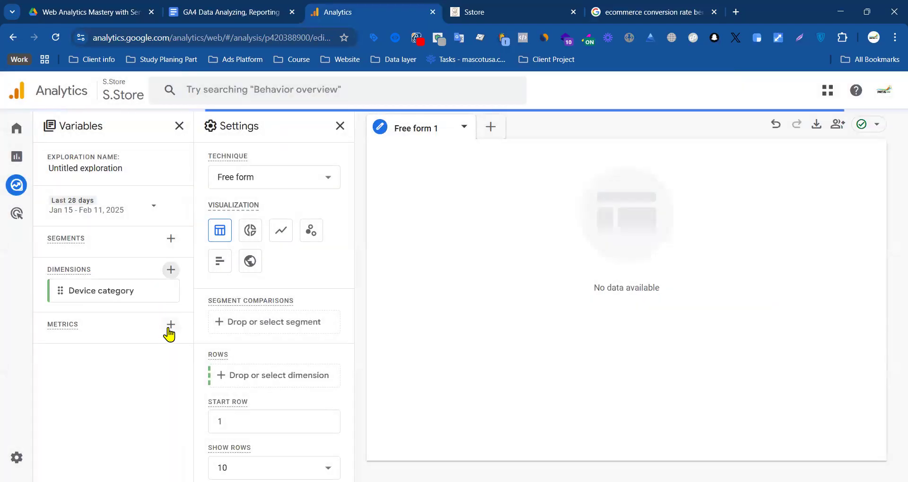
- Find Active users among the user metrics and add it to the exploration's metrics
click(168, 330)
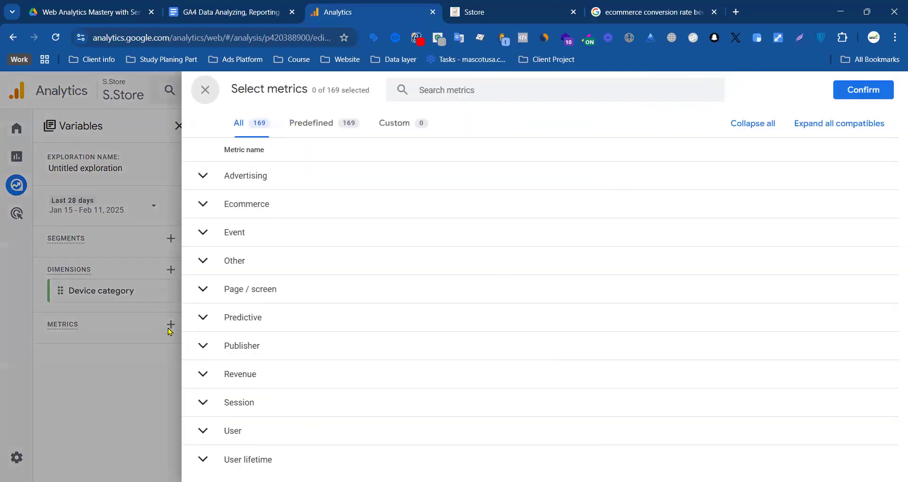
click(455, 89)
text(act)
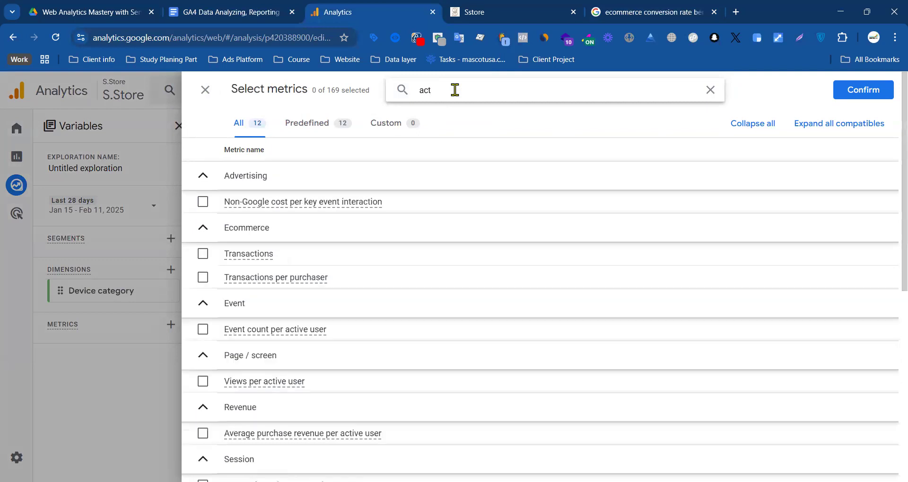
scroll(227, 402, down, 7)
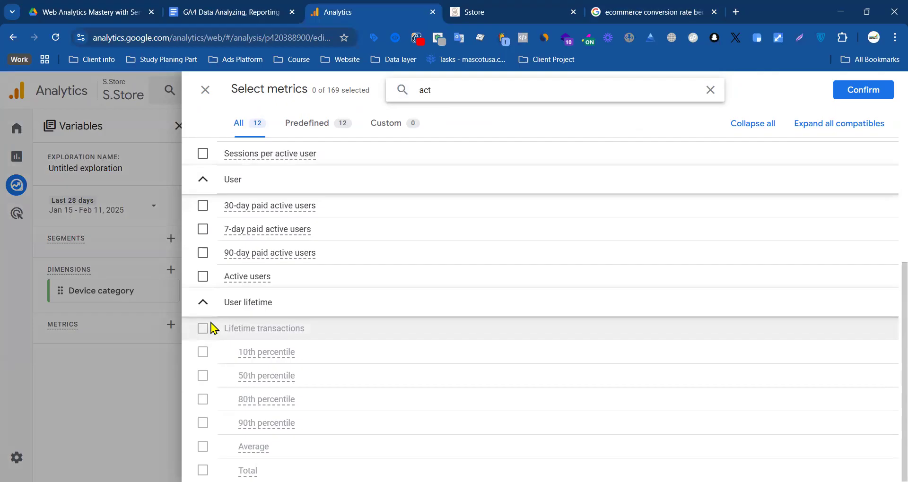
click(203, 277)
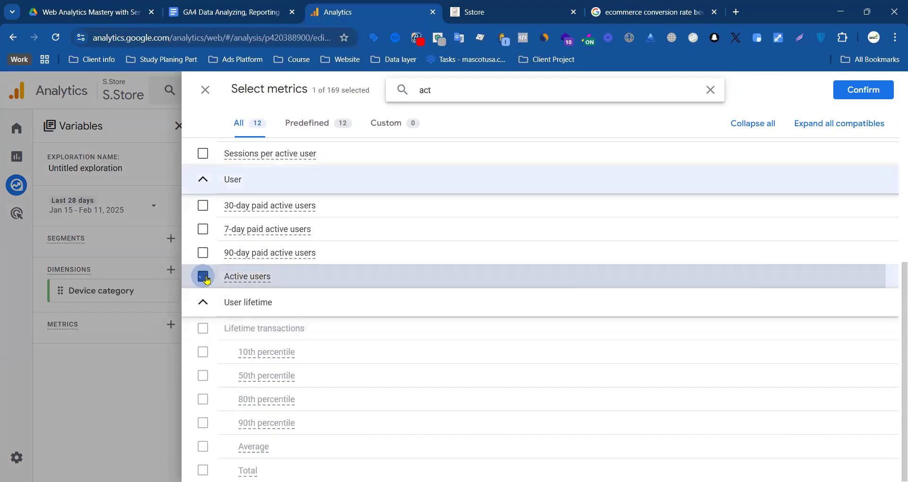
click(863, 90)
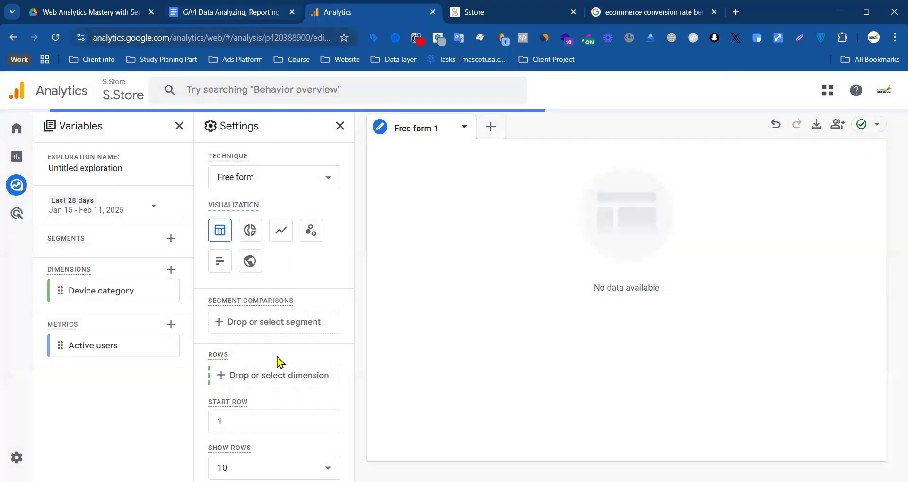
- Check the document's Conversion Rate section, return to the exploration, and add the User key event rate metric
key(ctrl+shift+Tab)
scroll(277, 413, down, 3)
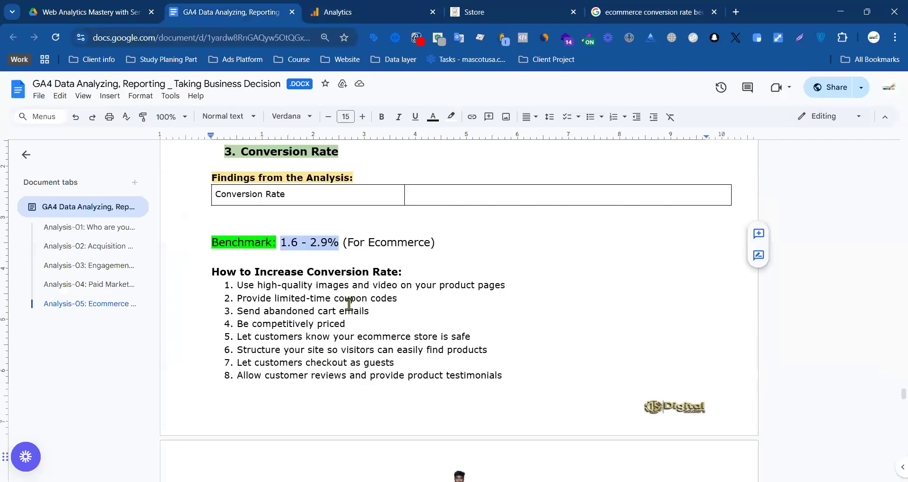
click(420, 10)
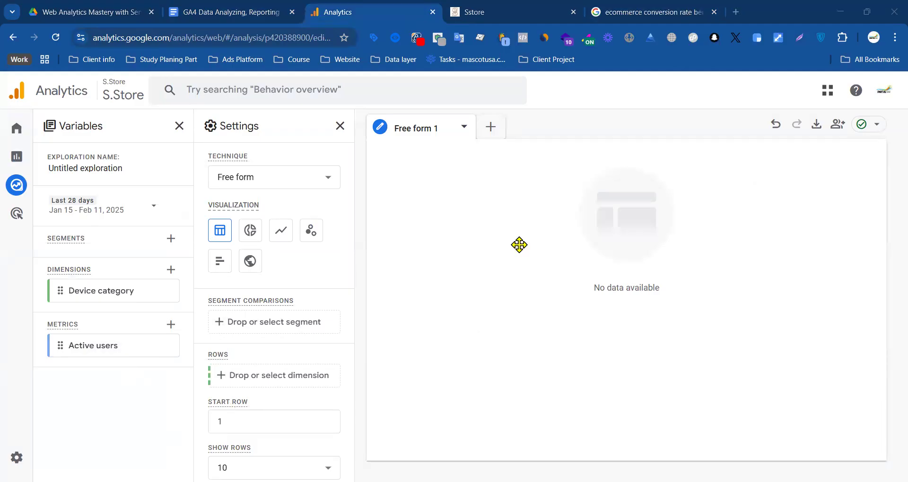
click(171, 325)
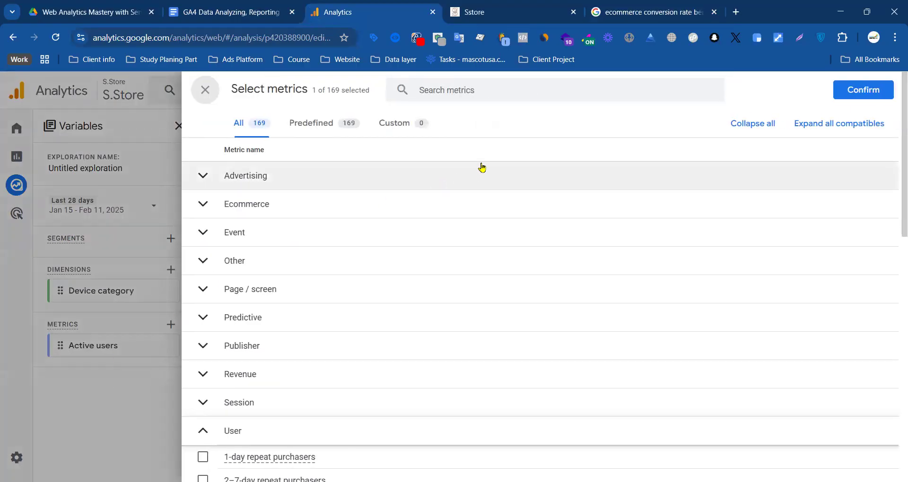
click(440, 90)
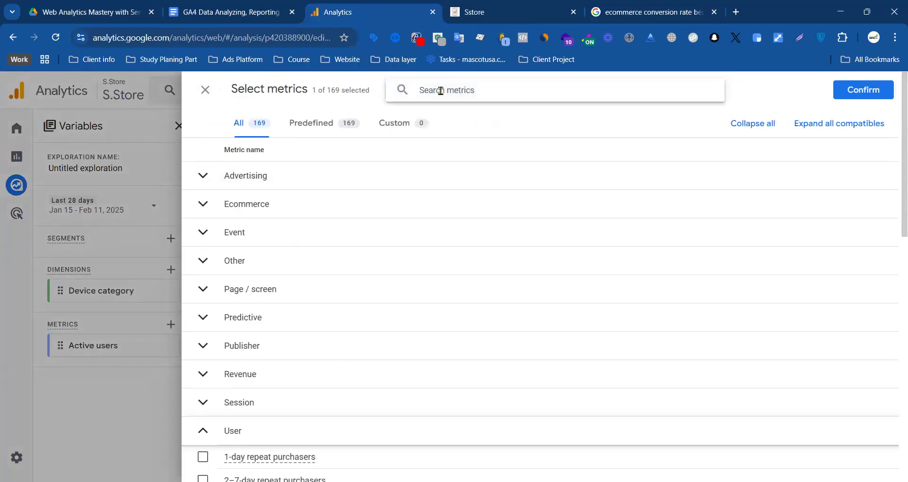
text(rete)
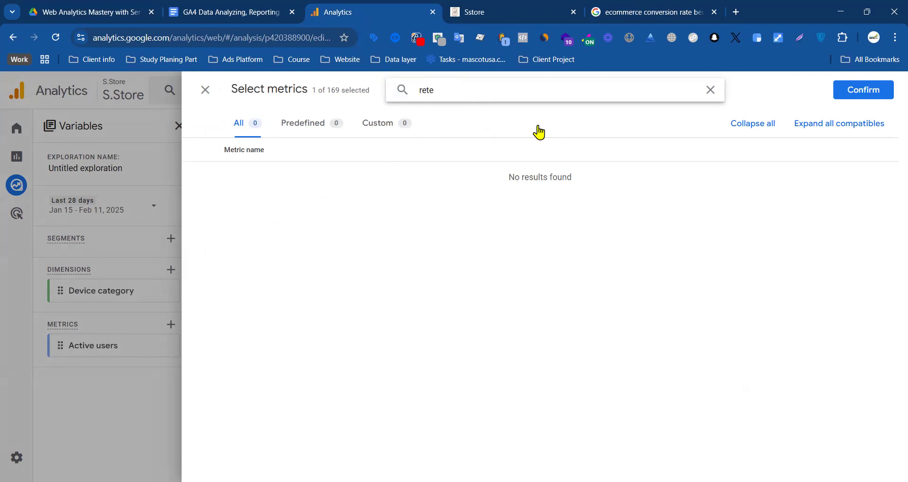
double_click(444, 85)
text(r)
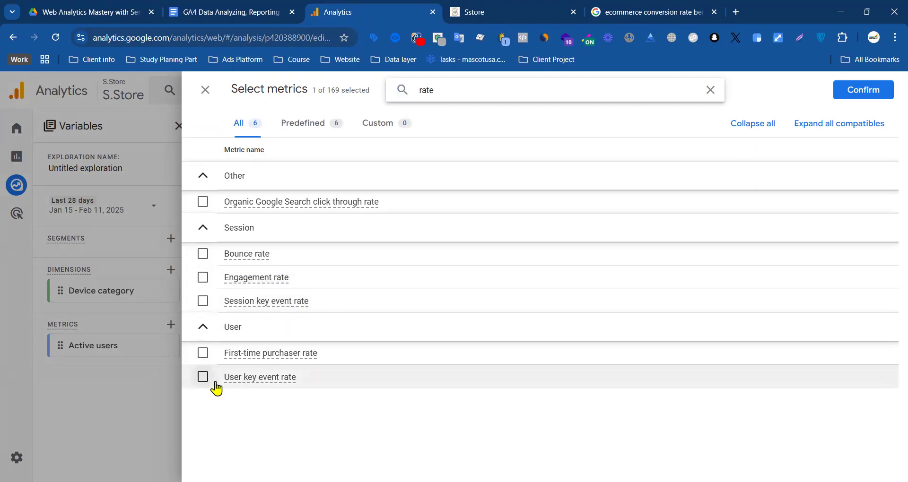
click(203, 379)
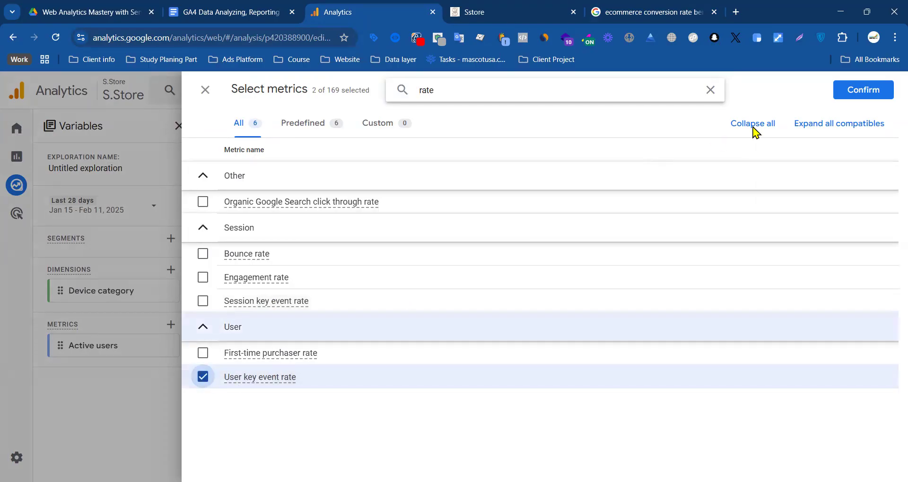
click(854, 99)
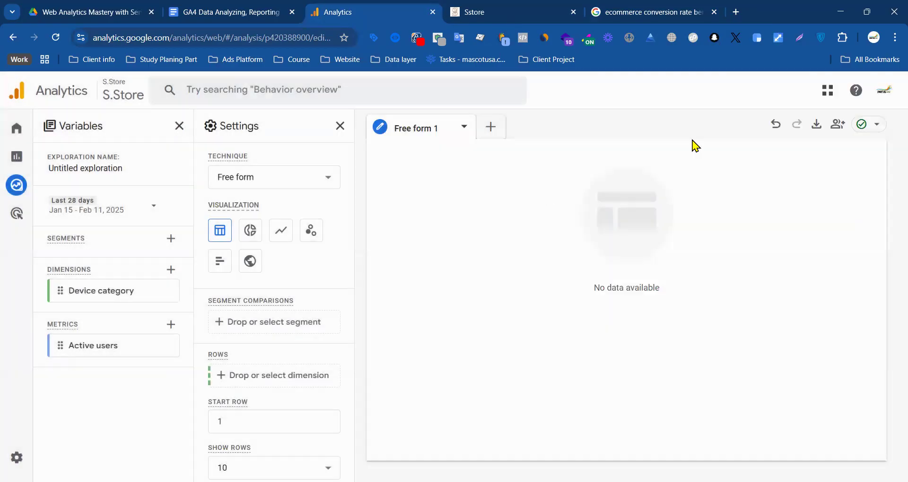
- Build the free-form table with Device category as rows and Active users and User key event rate as values
double_click(112, 290)
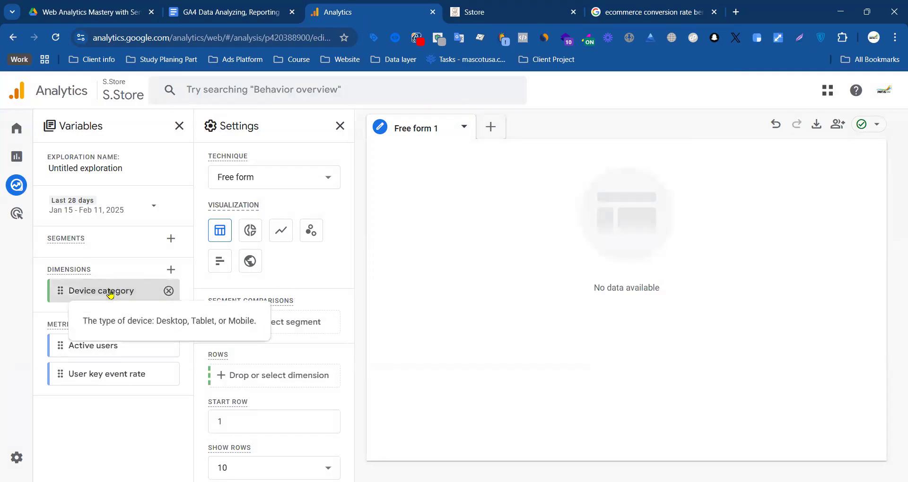
scroll(310, 318, down, 3)
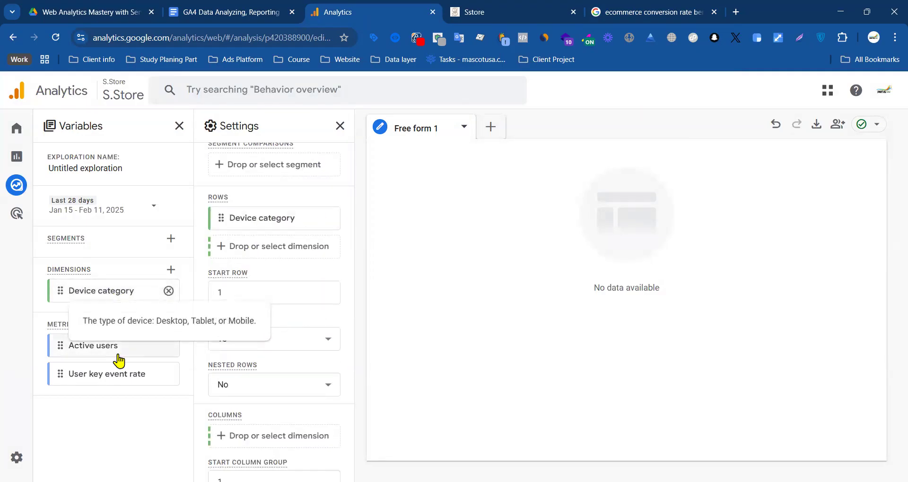
double_click(95, 352)
scroll(328, 350, down, 3)
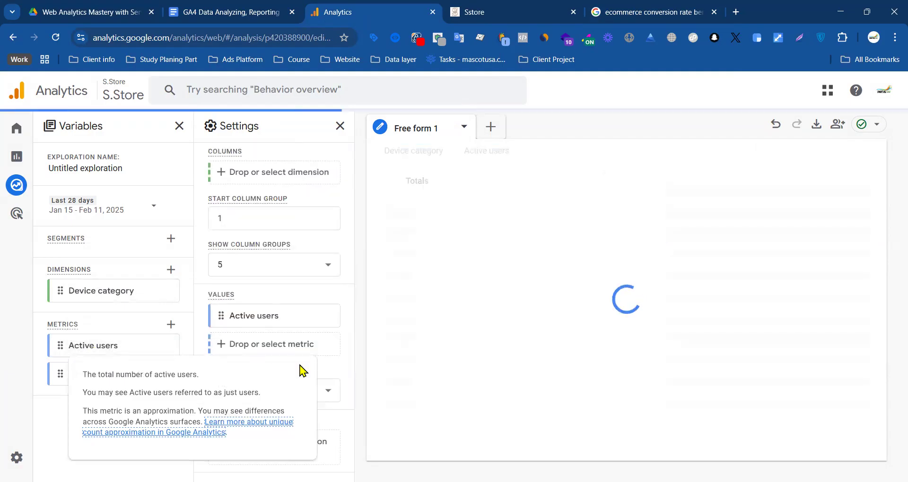
double_click(61, 373)
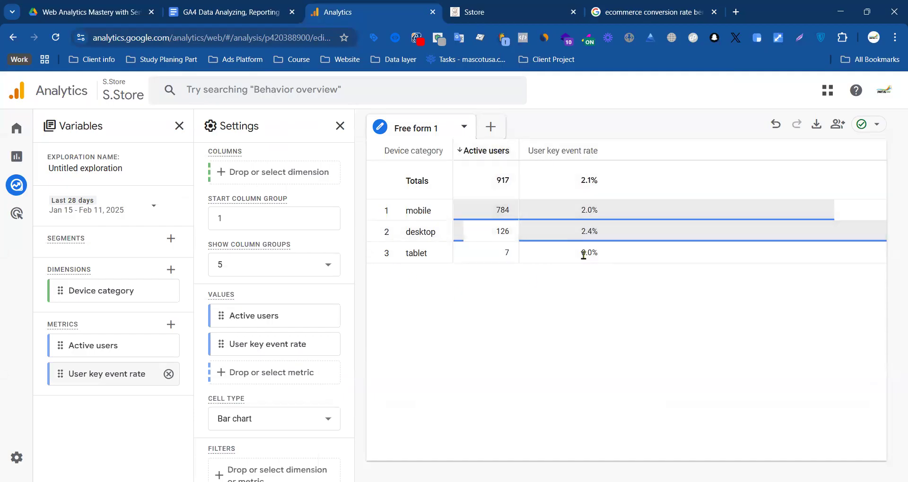
- Examine the table's total user key event rate and compare it with the Google benchmarks and the document's benchmark range
drag(587, 178, 593, 179)
click(592, 331)
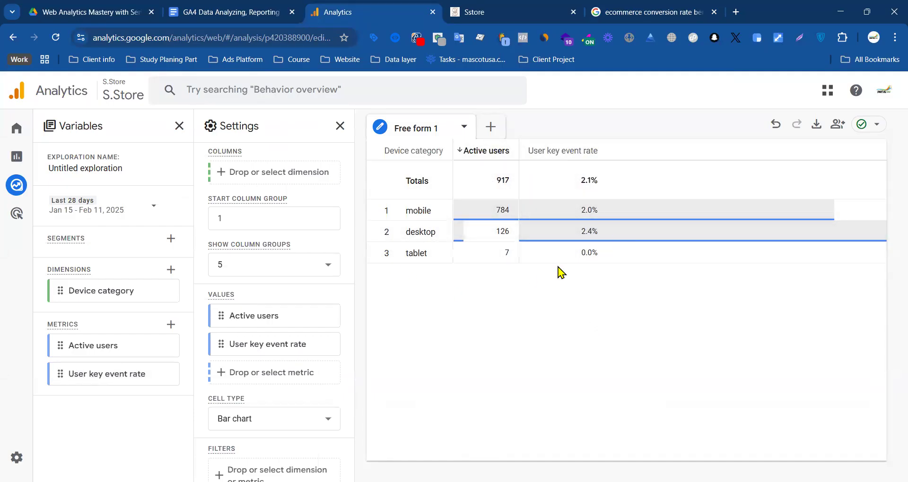
click(606, 7)
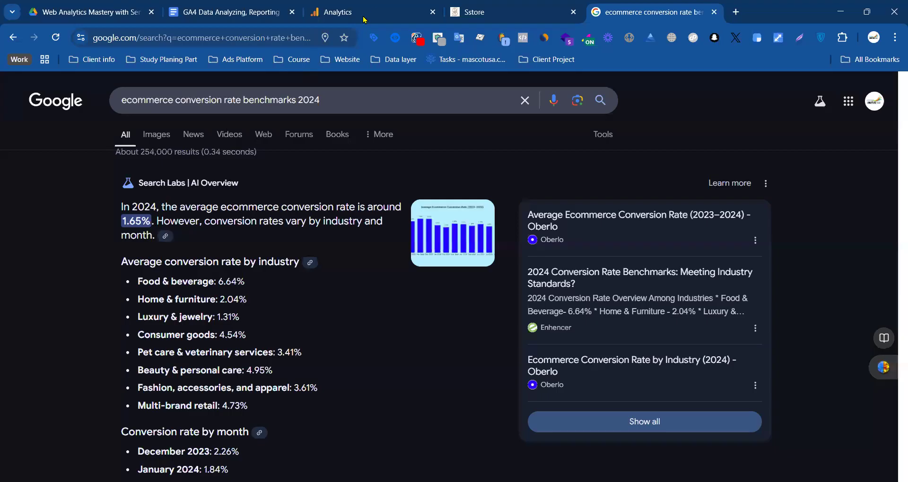
key(ctrl+2)
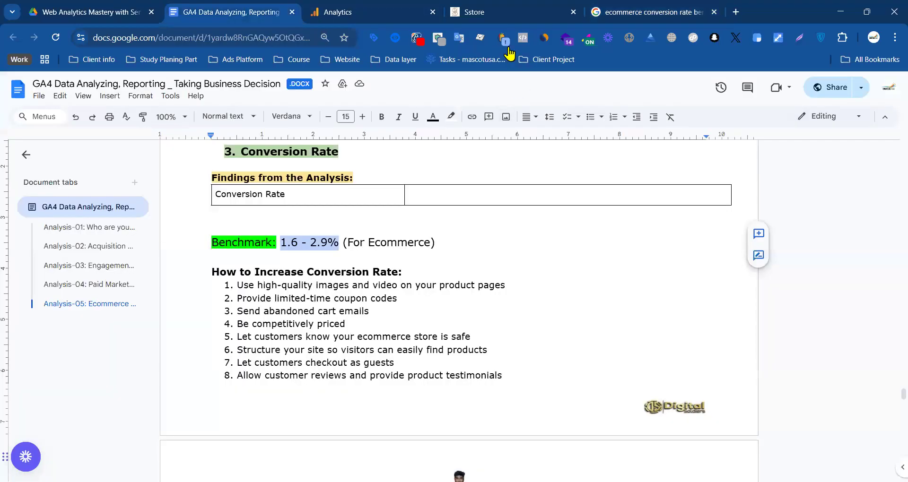
- Copy the 2.1% total user key event rate into the document's empty Conversion Rate cell and highlight the ecommerce benchmark below
click(392, 19)
drag(599, 179, 583, 178)
key(ctrl+c)
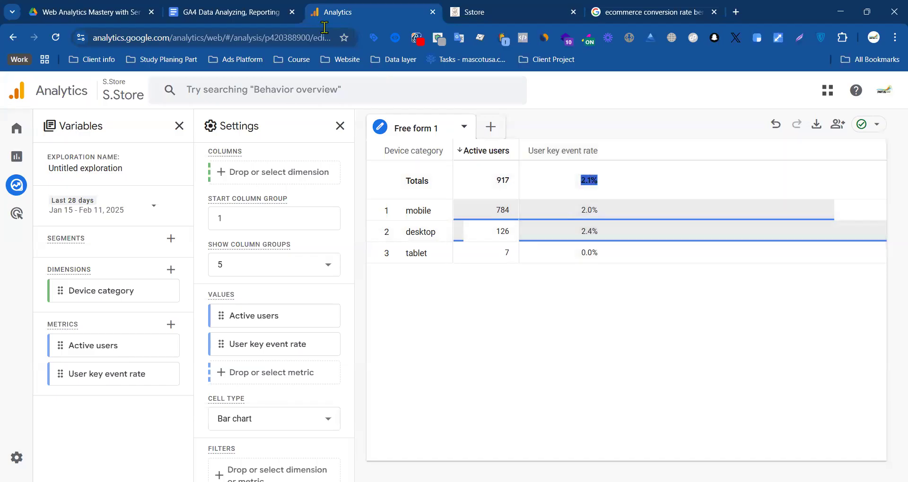
click(227, 13)
click(433, 198)
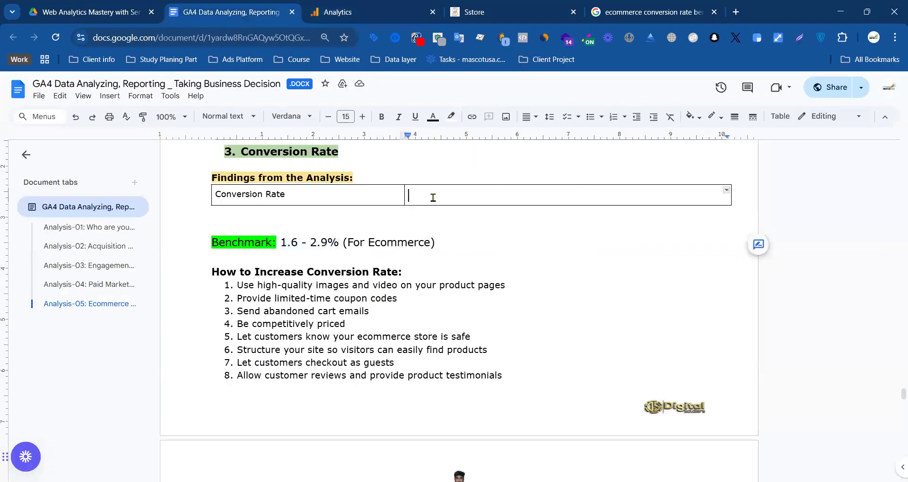
key(ctrl+v)
drag(281, 242, 433, 242)
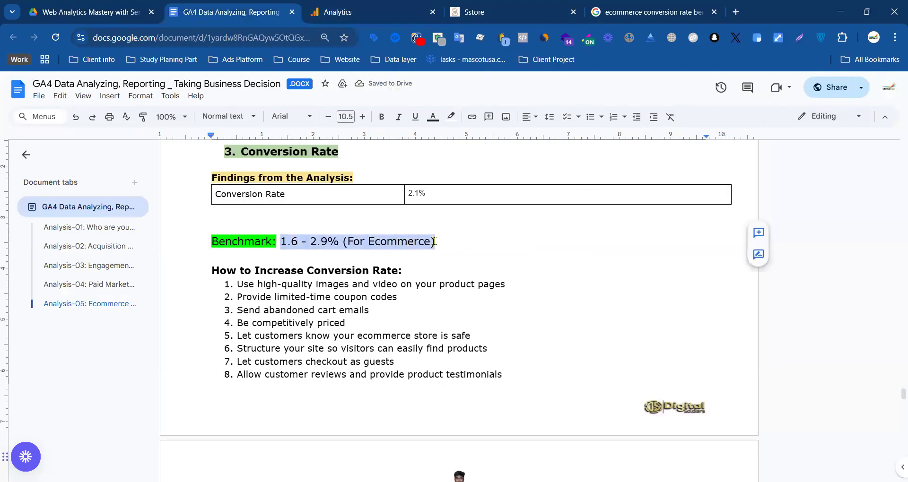
- Compare the Google ecommerce conversion rate benchmarks with the exploration's user key event rates, and return to the analysis document
click(650, 7)
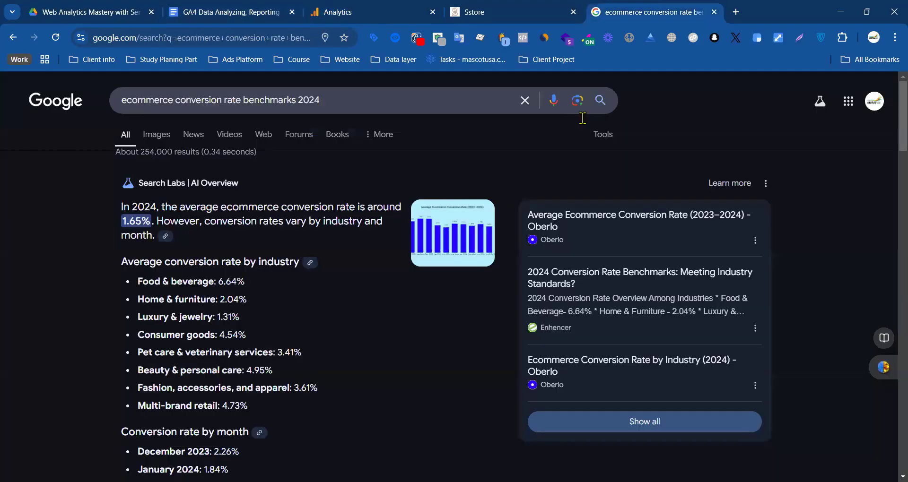
click(392, 7)
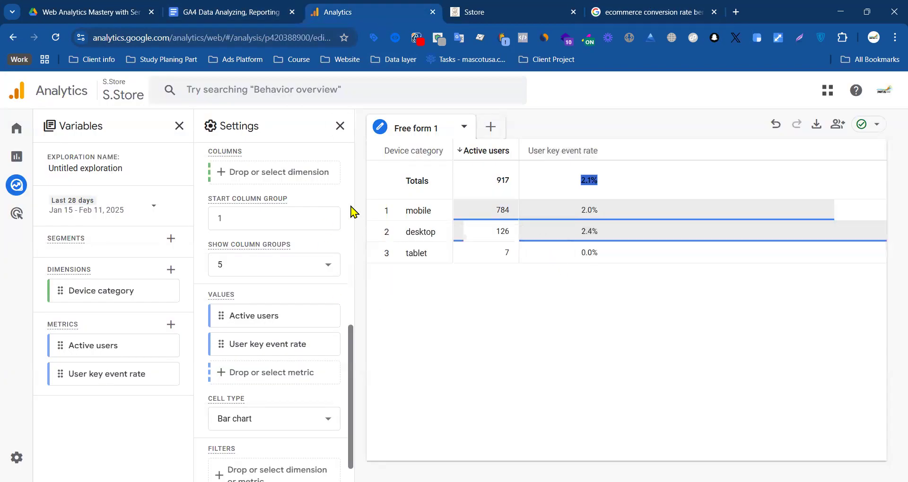
click(258, 10)
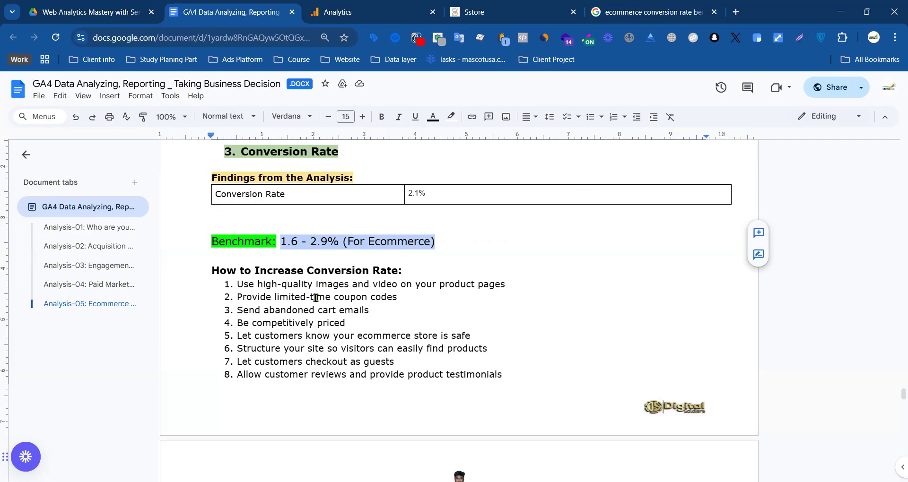
- Highlight the first conversion rate tip, about using high-quality images and video on product pages
scroll(457, 359, down, 1)
scroll(371, 353, up, 3)
drag(511, 285, 235, 286)
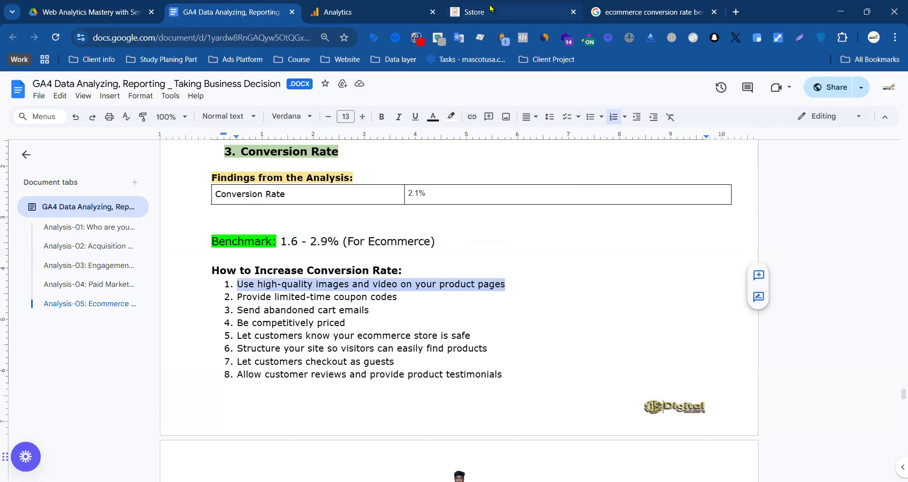
- Switch to the Sstore site, open the Borsetta a mano glitter - Oro product page, and look over its main image and purchase details
click(490, 8)
scroll(354, 300, up, 3)
scroll(366, 307, down, 3)
click(365, 306)
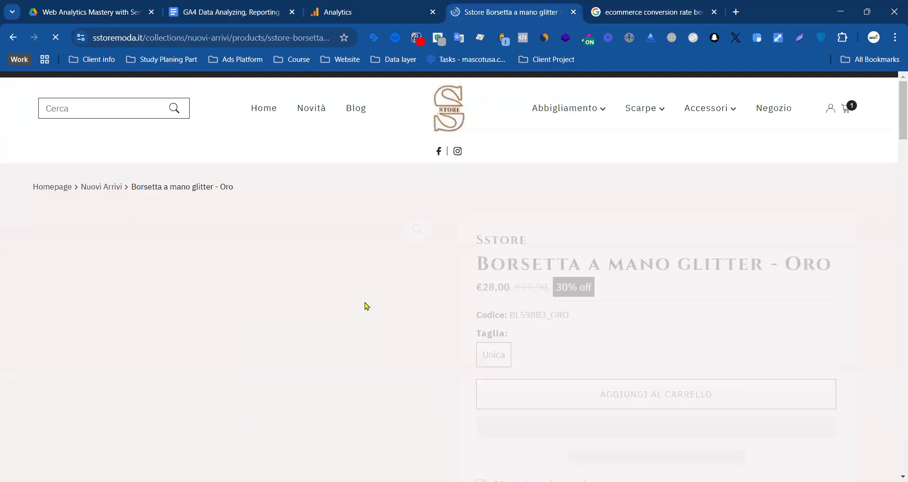
scroll(647, 255, down, 2)
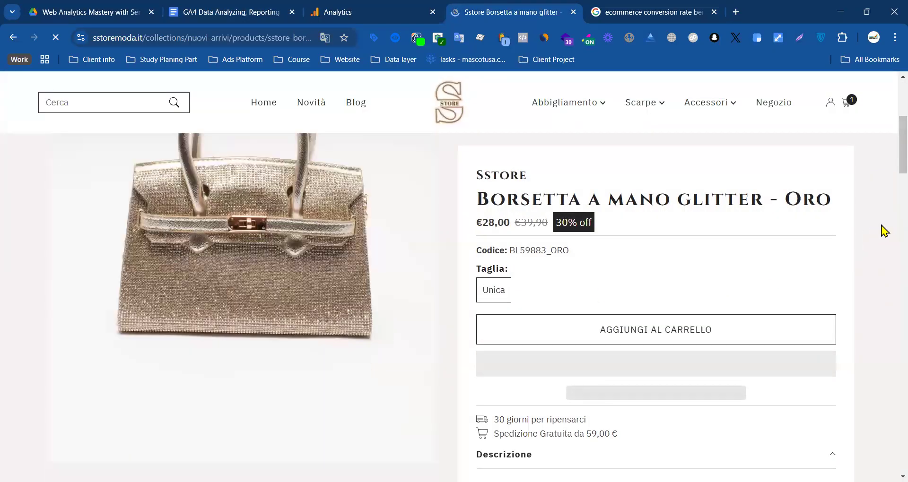
scroll(728, 248, up, 2)
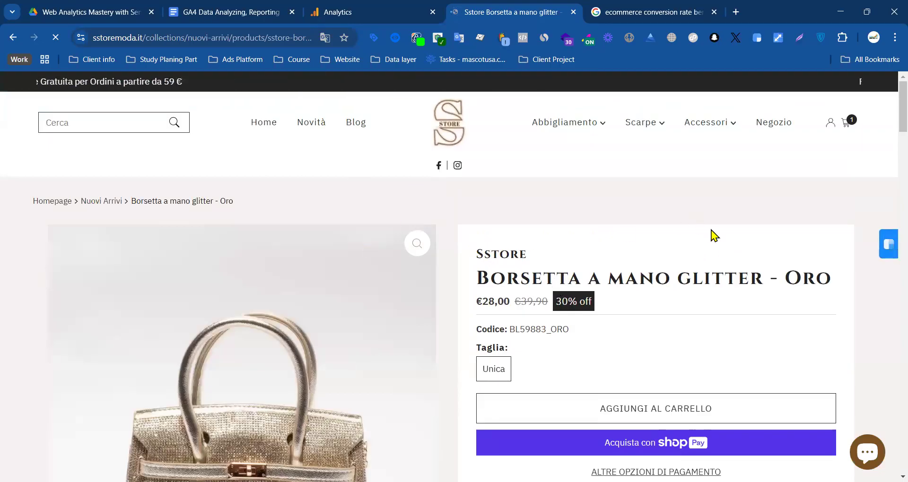
scroll(662, 236, down, 2)
scroll(116, 257, up, 8)
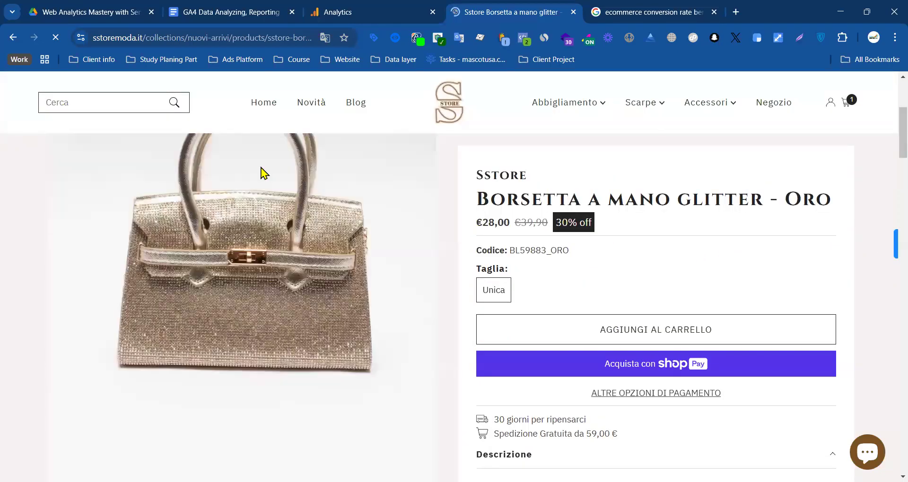
- Return to the document and review the first tip on high-quality product images and video
click(208, 16)
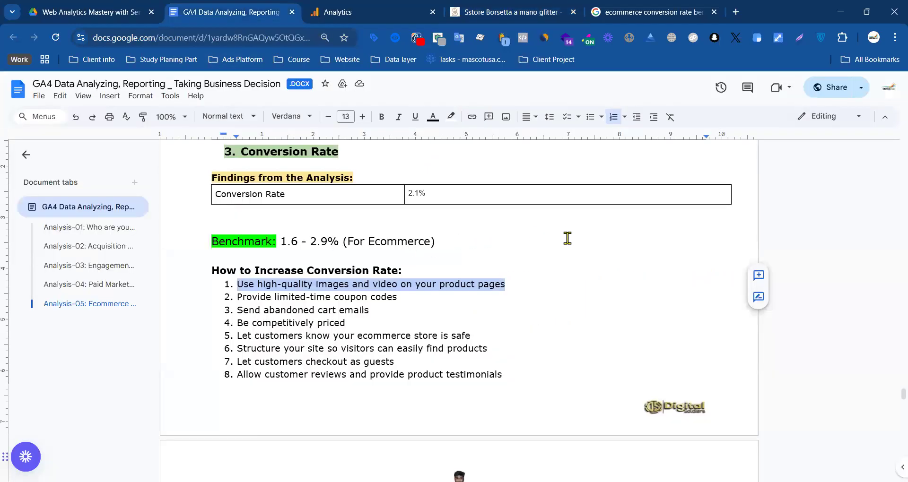
click(512, 286)
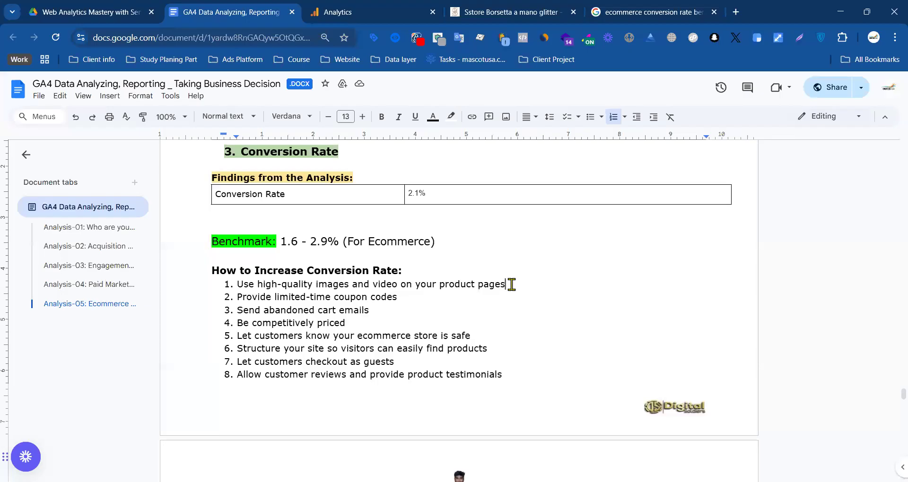
click(233, 287)
drag(364, 283, 236, 286)
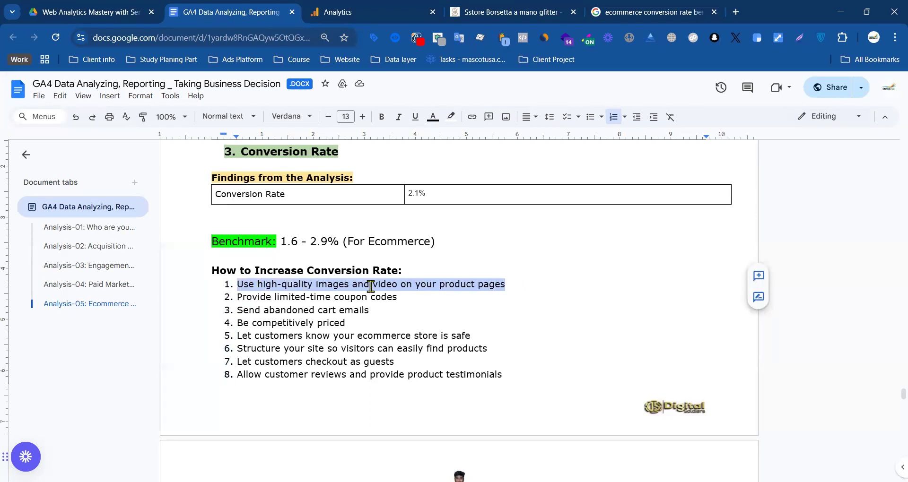
click(370, 285)
- Examine the glitter handbag's product page in the store, covering its photo gallery, price, purchase options and full description
click(505, 10)
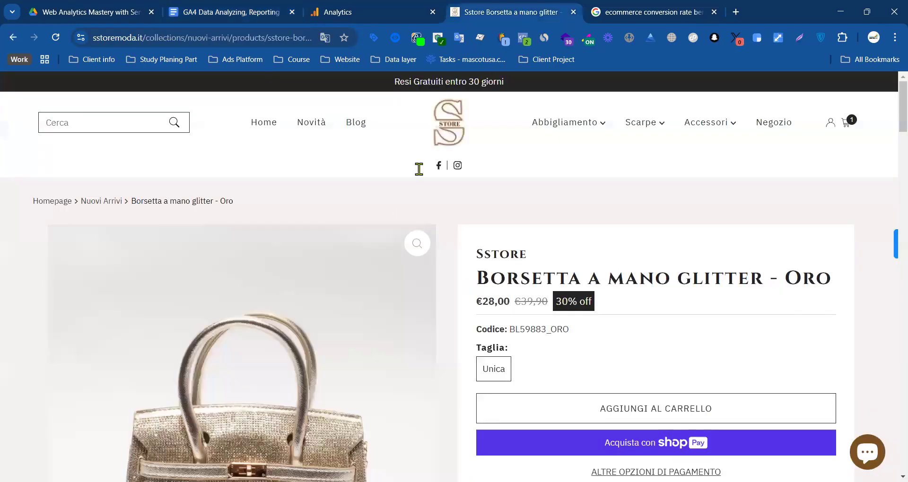
scroll(30, 258, down, 5)
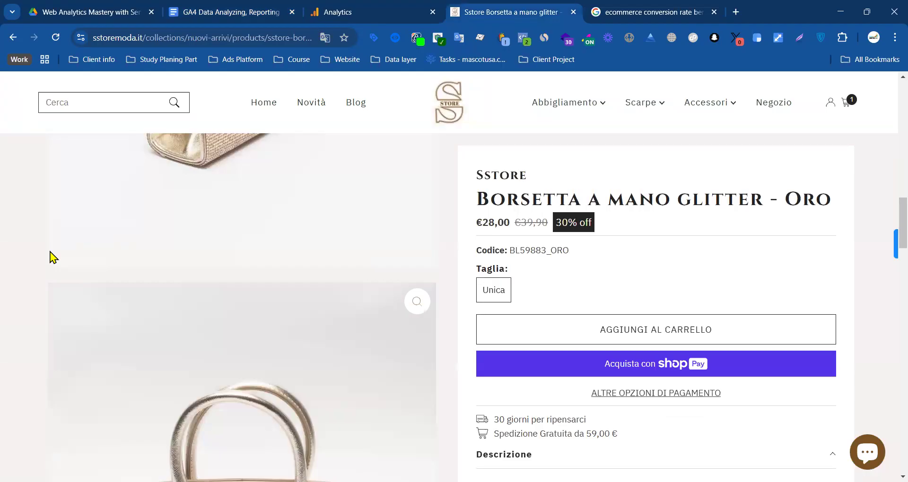
scroll(104, 253, down, 2)
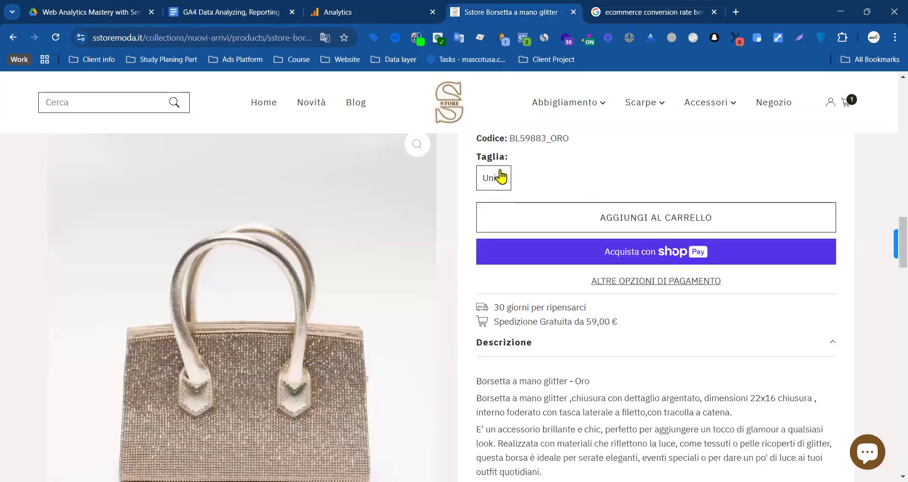
scroll(501, 175, up, 2)
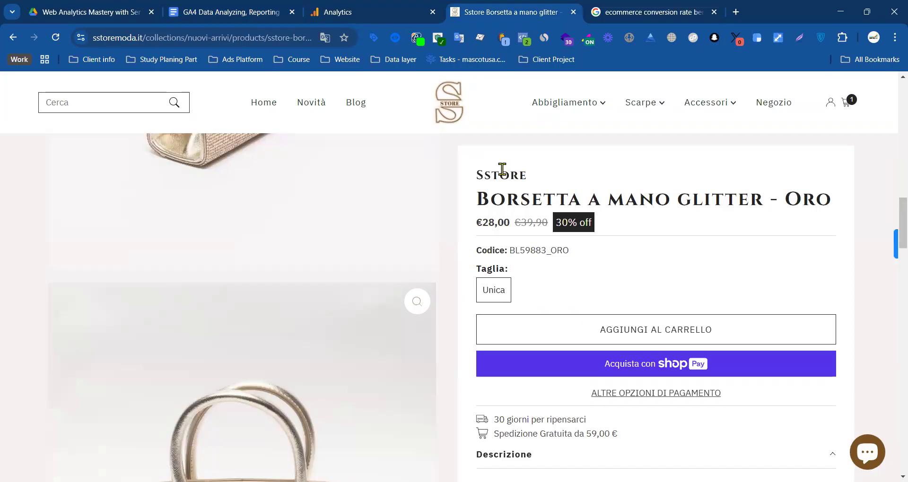
scroll(308, 265, down, 3)
scroll(367, 251, up, 6)
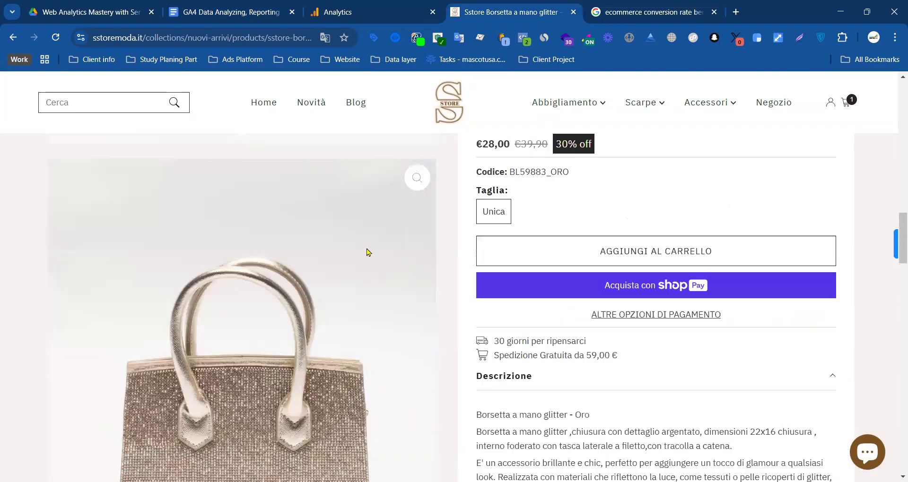
scroll(303, 280, up, 2)
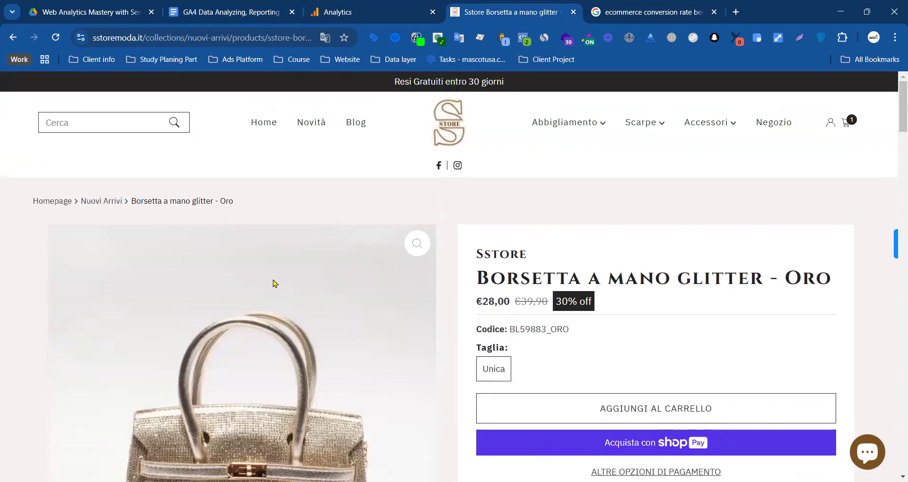
scroll(365, 266, down, 7)
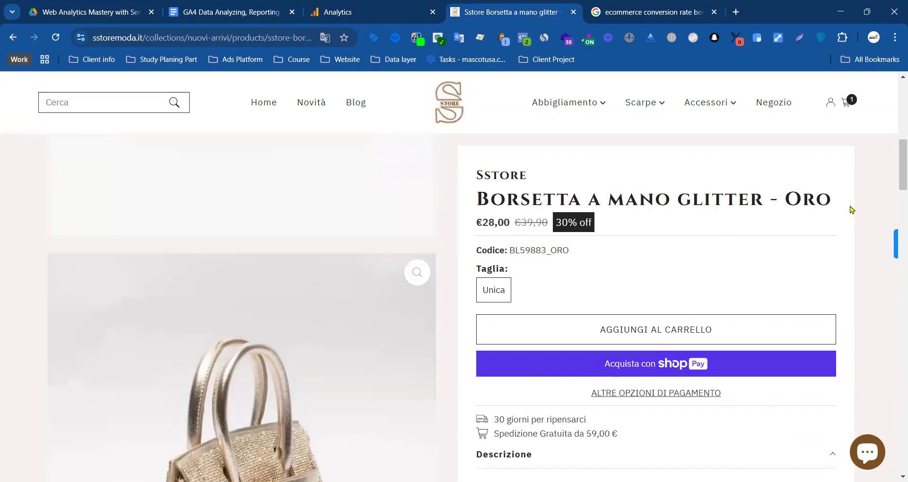
scroll(446, 269, down, 8)
scroll(112, 284, down, 10)
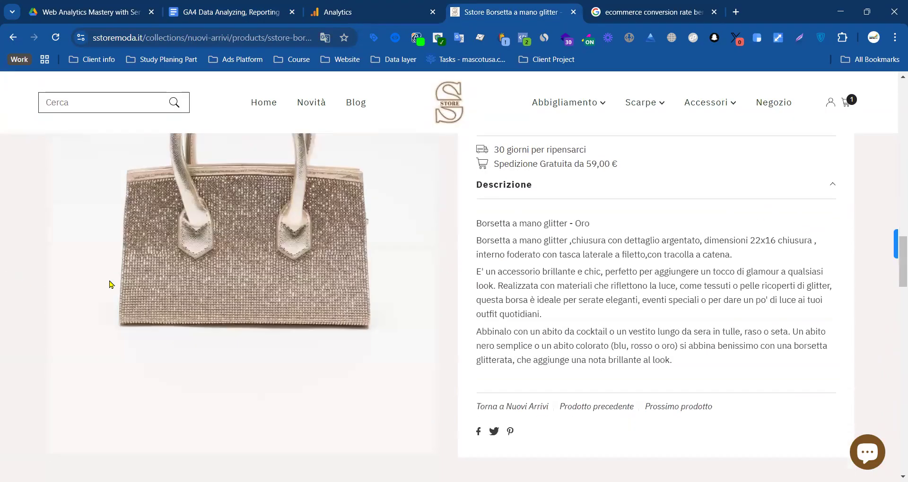
scroll(612, 219, up, 7)
scroll(528, 232, up, 2)
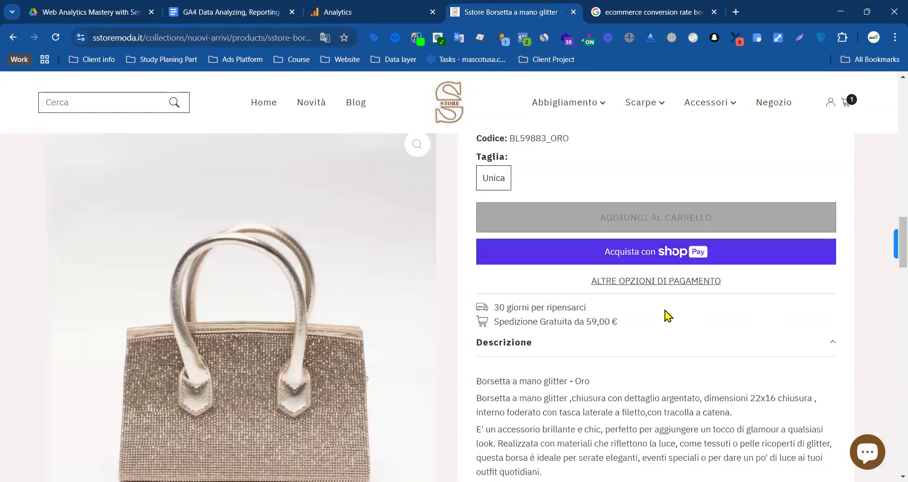
scroll(825, 290, down, 6)
scroll(667, 315, up, 6)
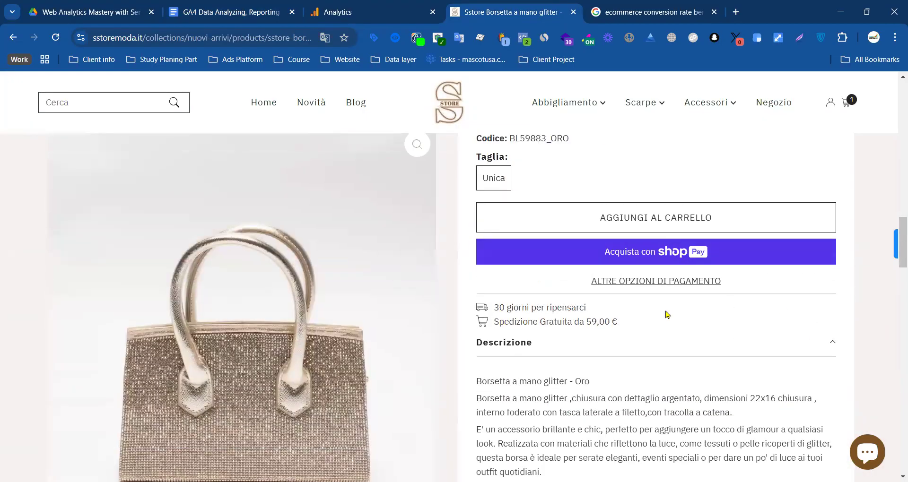
- Recheck the handbag's front and side photos alongside the product title and 30% off price
scroll(662, 322, up, 2)
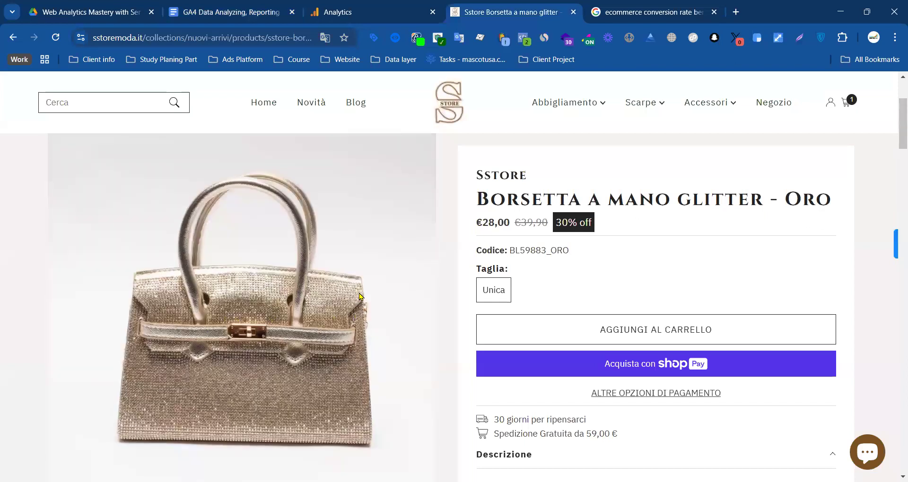
scroll(211, 316, up, 2)
scroll(61, 338, down, 2)
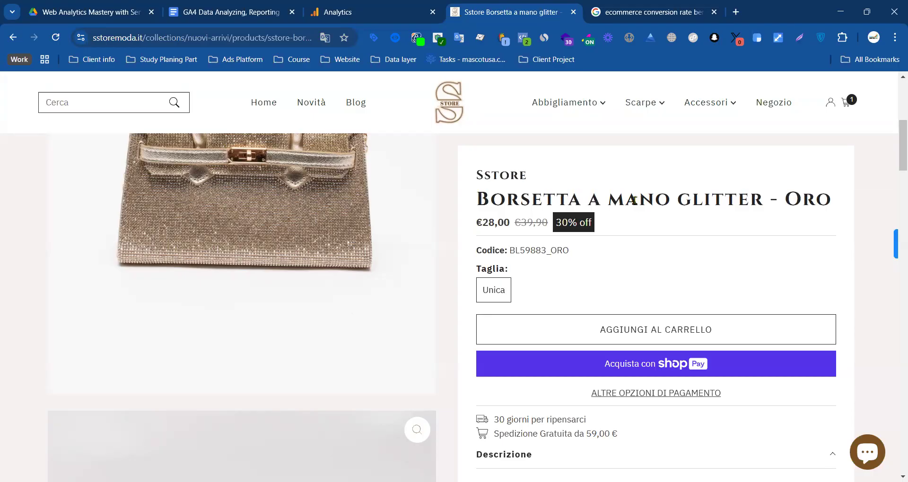
scroll(555, 277, up, 5)
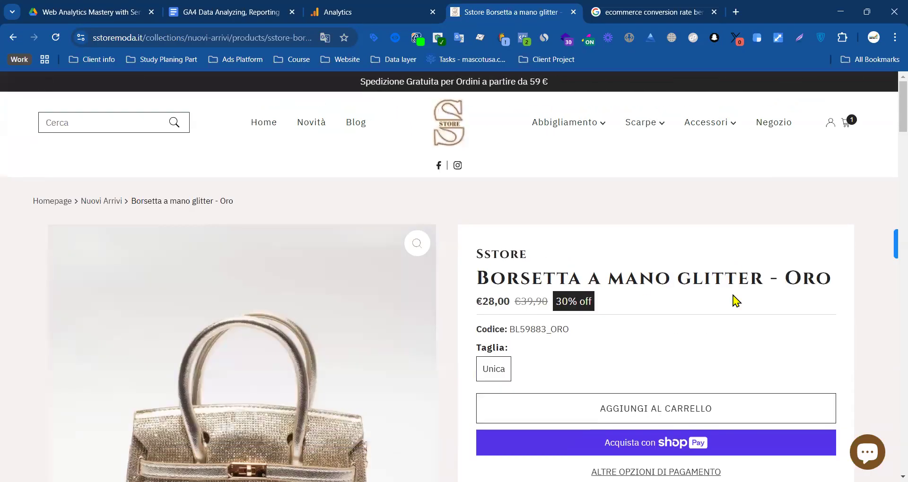
scroll(756, 249, down, 2)
scroll(652, 352, down, 4)
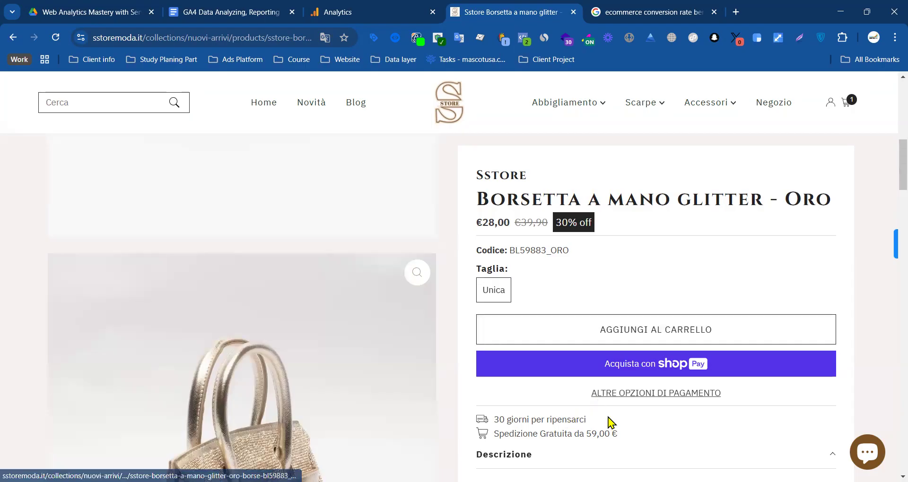
scroll(610, 423, down, 3)
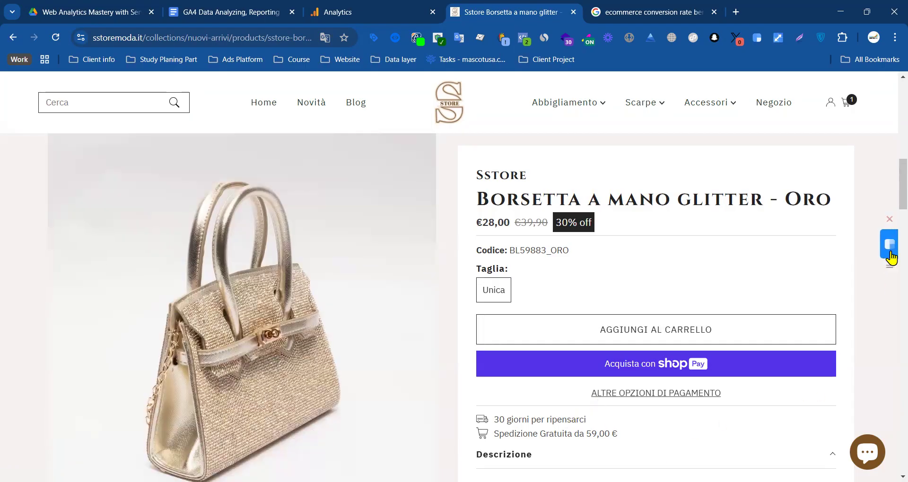
- Return to the document by way of the exploration and highlight the second tip, about providing limited-time coupon codes
click(334, 10)
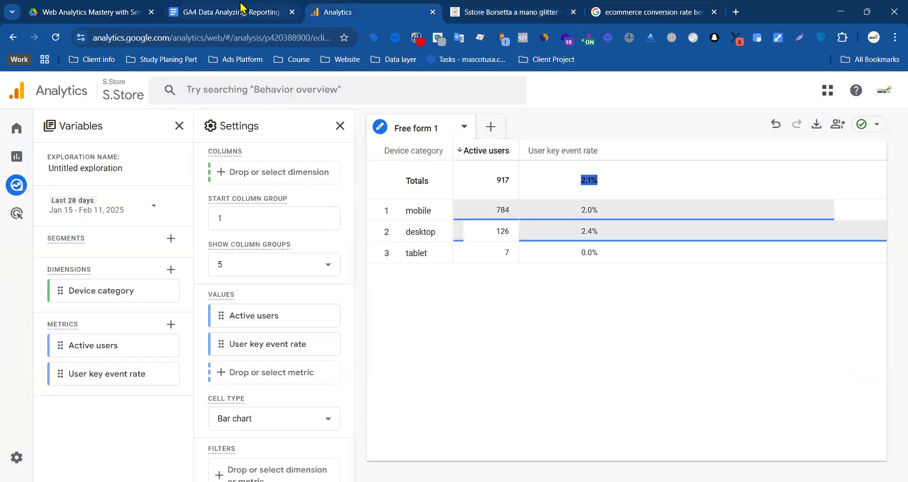
click(239, 11)
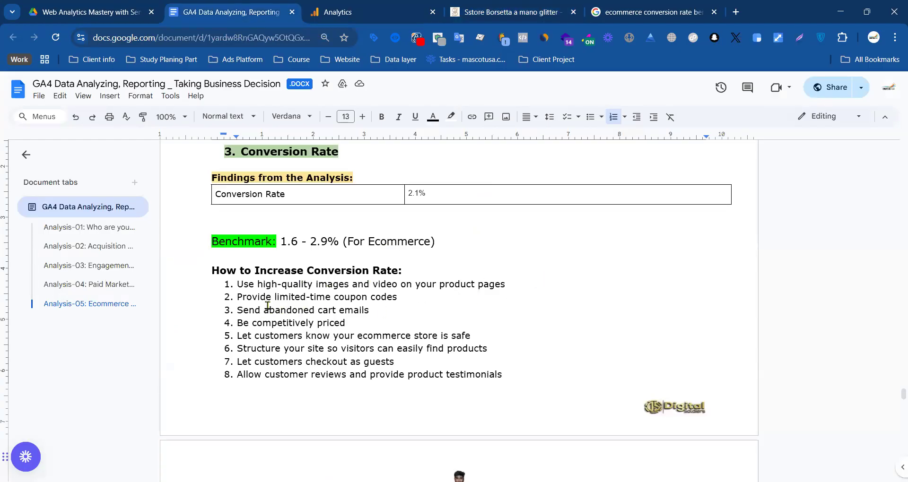
mouse_move(238, 299)
mouse_down()
mouse_move(401, 298)
mouse_move(239, 297)
mouse_up()
click(407, 298)
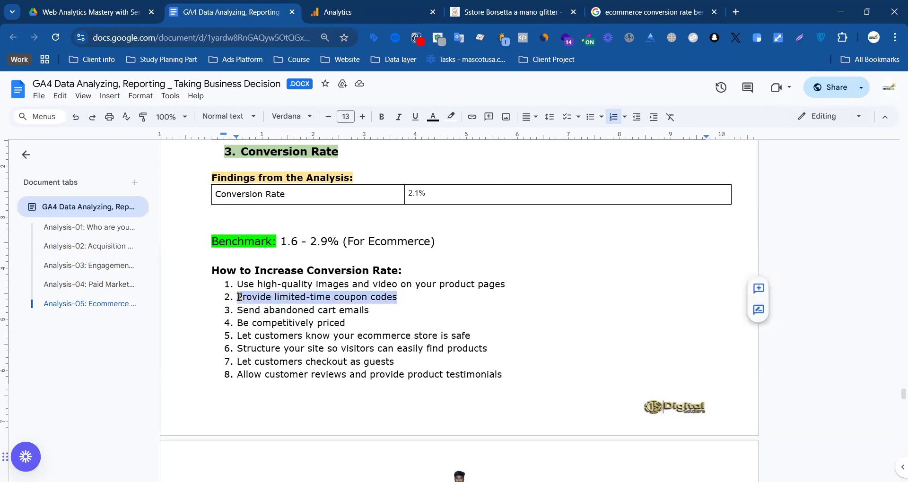
- Inspect the handbag page's breadcrumb area and product title for the coupon code tip, and return to that tip in the document
click(497, 6)
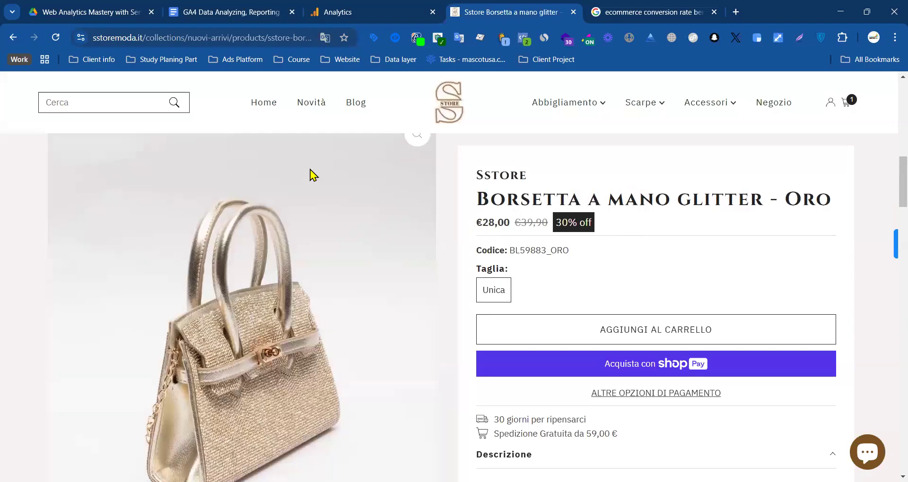
scroll(71, 203, up, 3)
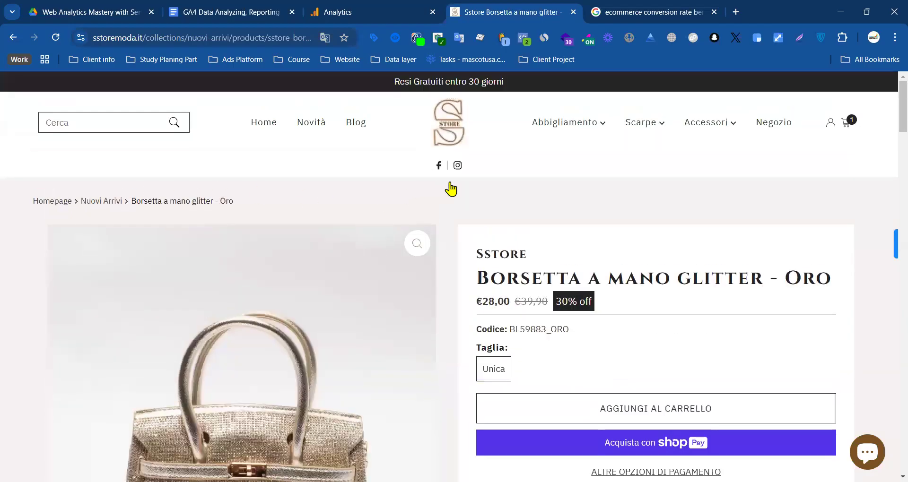
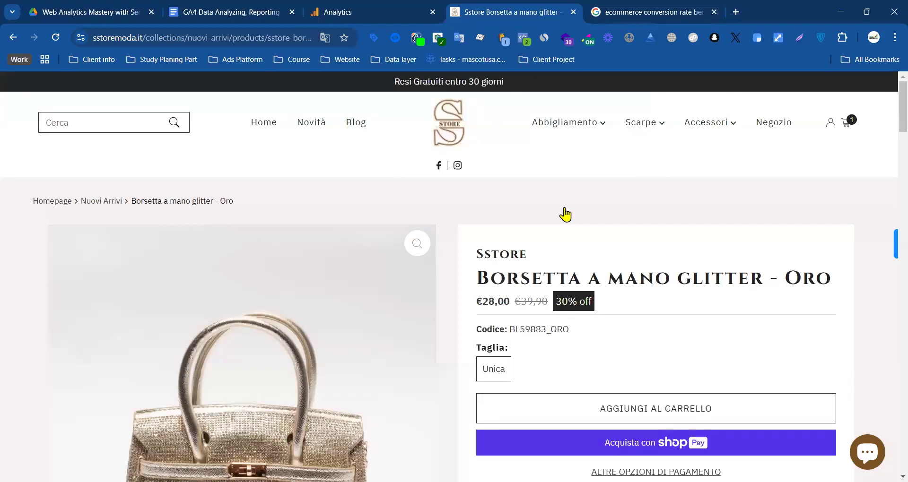
drag(14, 208, 30, 197)
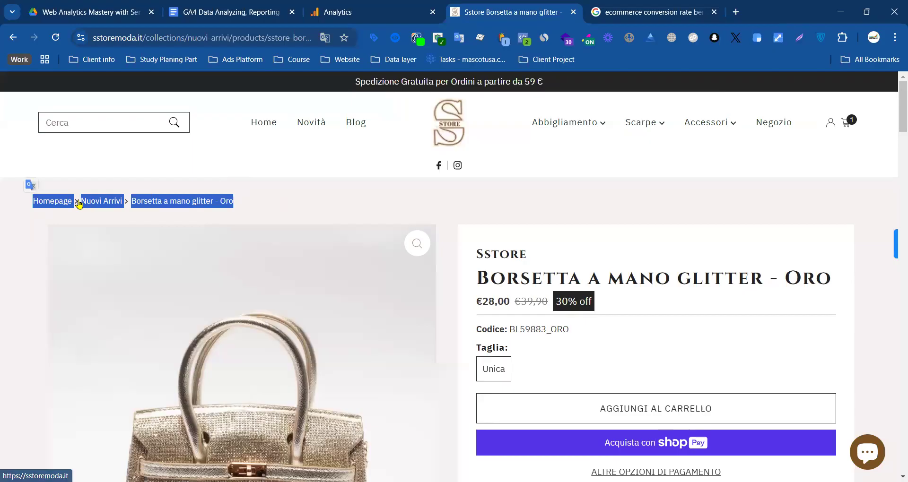
click(331, 199)
drag(273, 204, 470, 196)
click(474, 192)
drag(476, 278, 837, 279)
triple_click(686, 278)
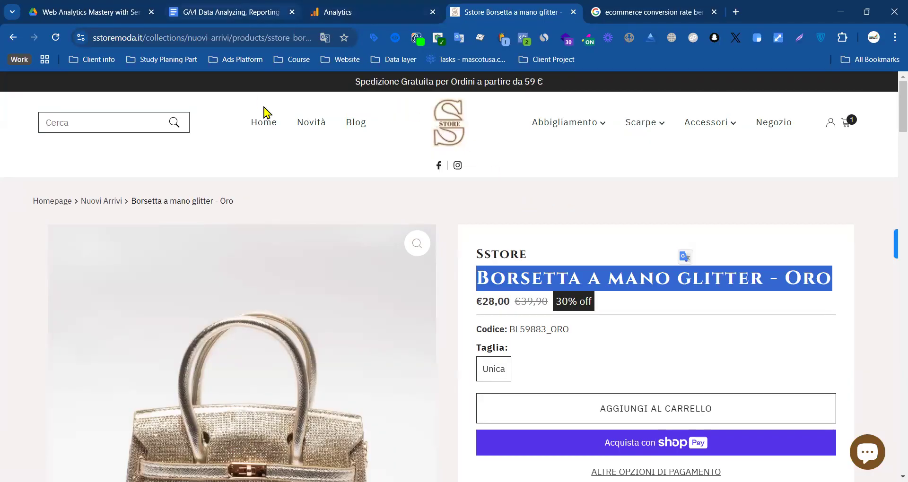
click(265, 12)
click(413, 298)
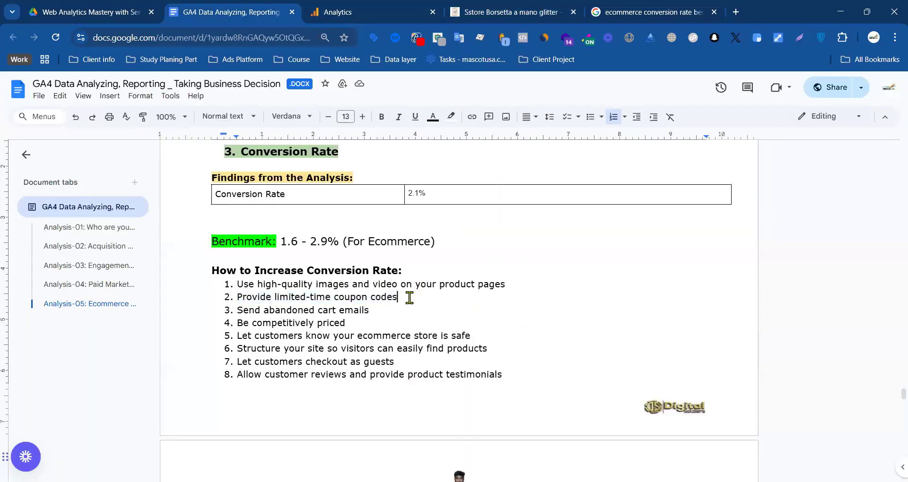
- Go over the second and third tips in the document, highlighting limited-time coupon codes and abandoned cart emails in turn
drag(384, 298, 241, 297)
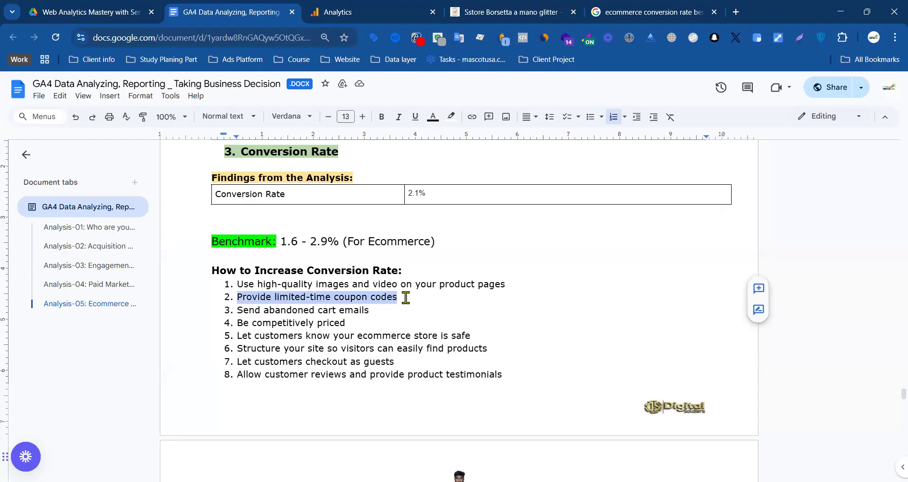
click(402, 297)
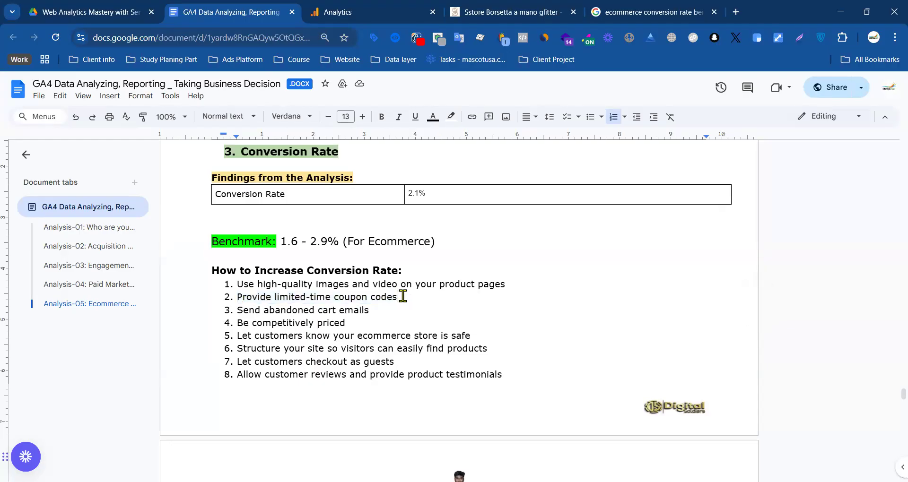
drag(402, 297, 240, 296)
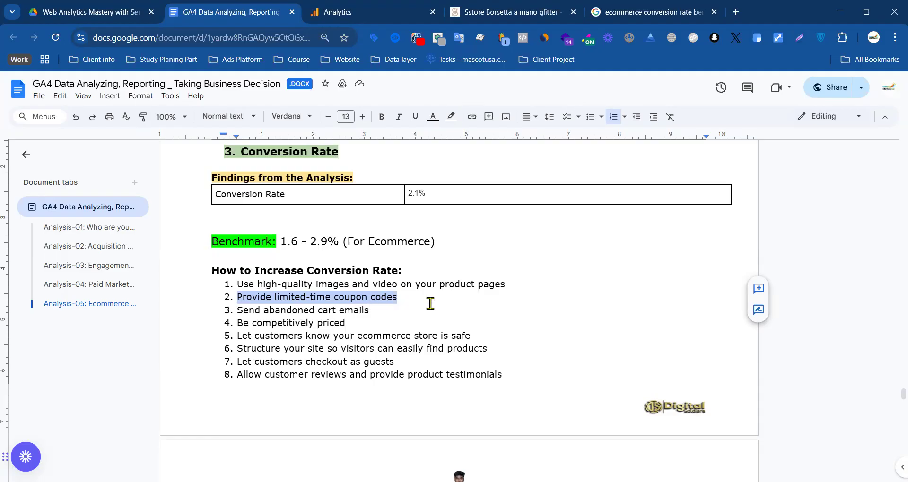
mouse_move(236, 310)
mouse_down()
mouse_move(379, 311)
mouse_move(240, 306)
mouse_up()
click(374, 311)
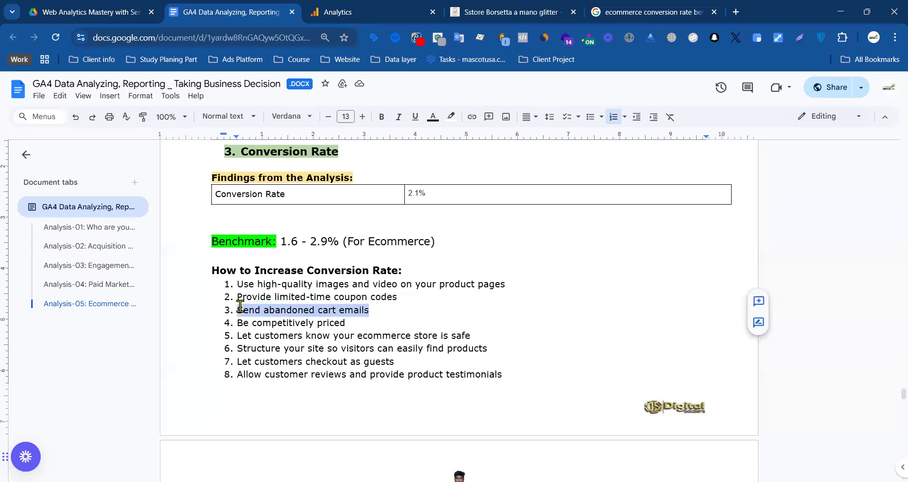
drag(381, 310, 239, 305)
click(433, 309)
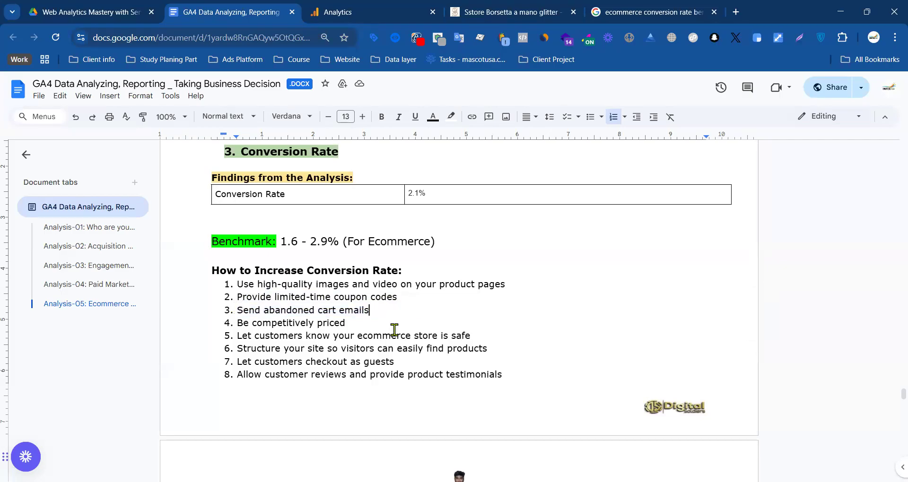
- Mark the competitive pricing tip in the document and check it against the handbag's original and discounted prices on the store page
click(229, 323)
drag(333, 330, 349, 328)
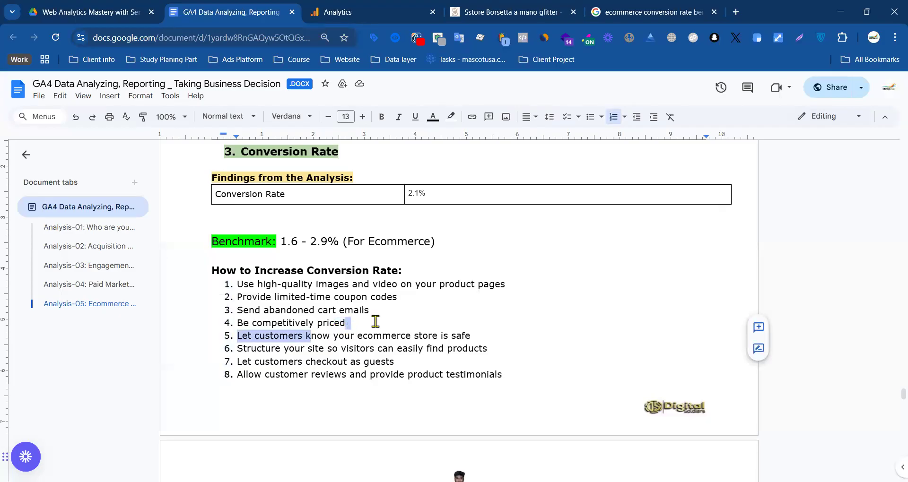
click(318, 336)
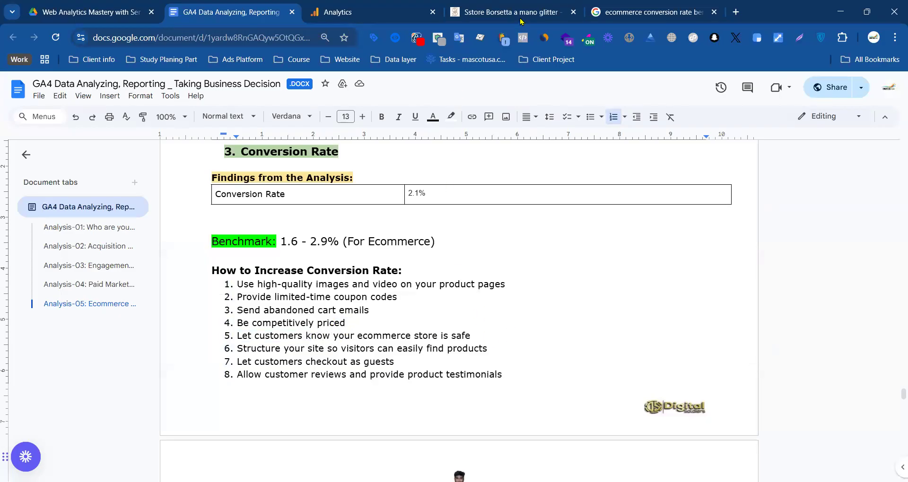
mouse_move(523, 19)
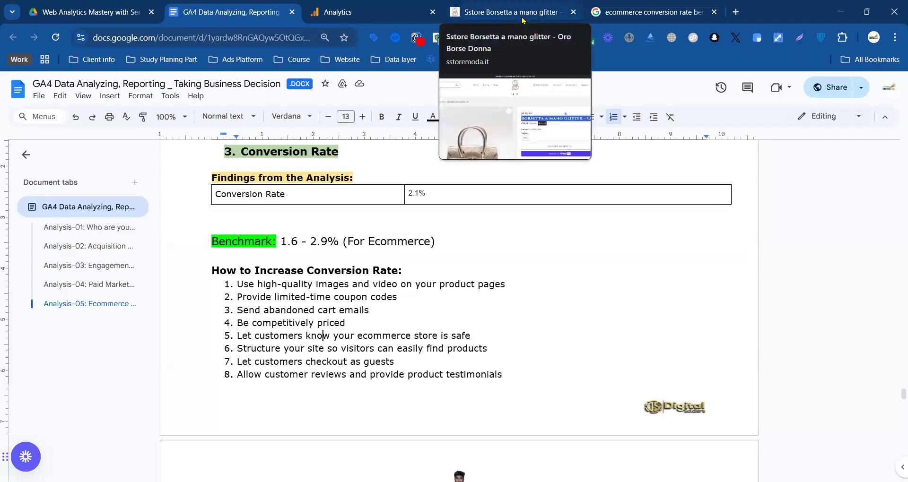
click(513, 24)
scroll(520, 237, down, 2)
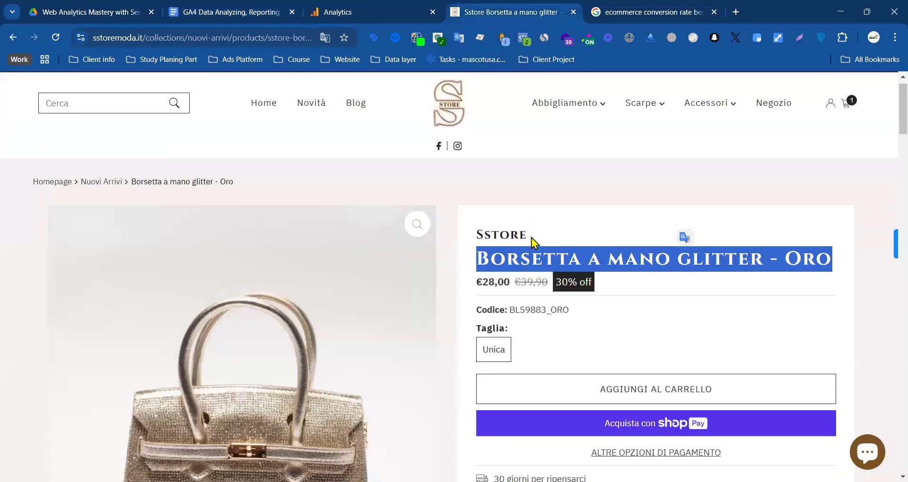
drag(514, 224, 544, 224)
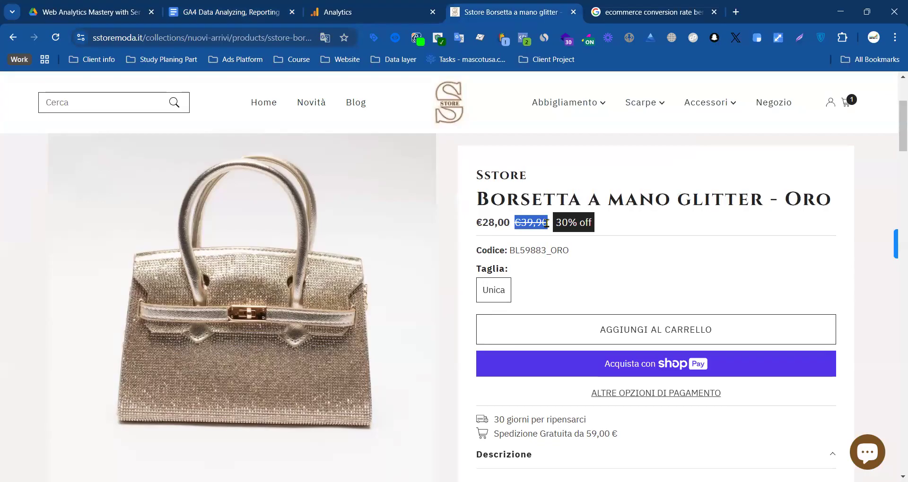
click(506, 225)
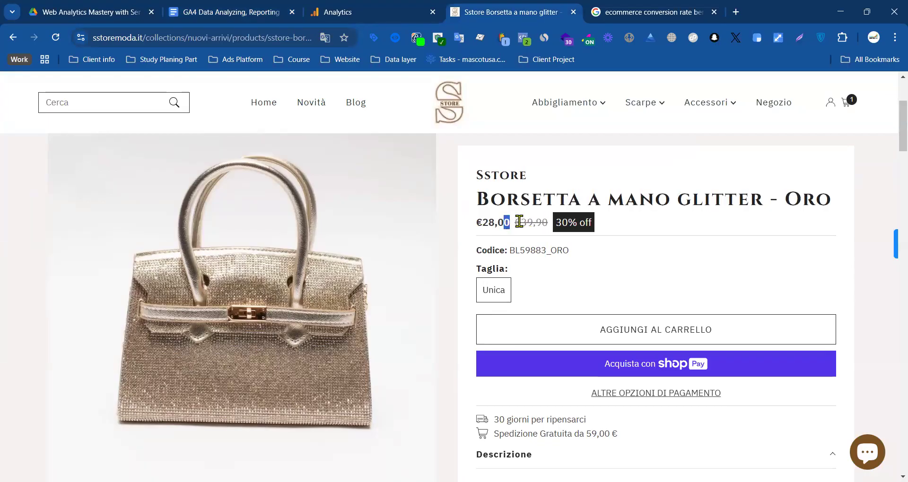
drag(511, 222, 478, 221)
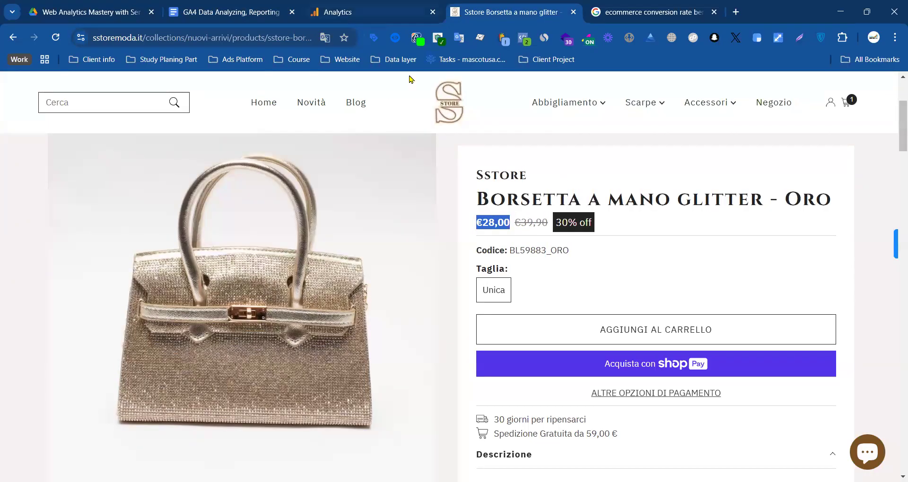
- Return to the document and highlight the sixth tip, about structuring the site so visitors can easily find products
click(232, 12)
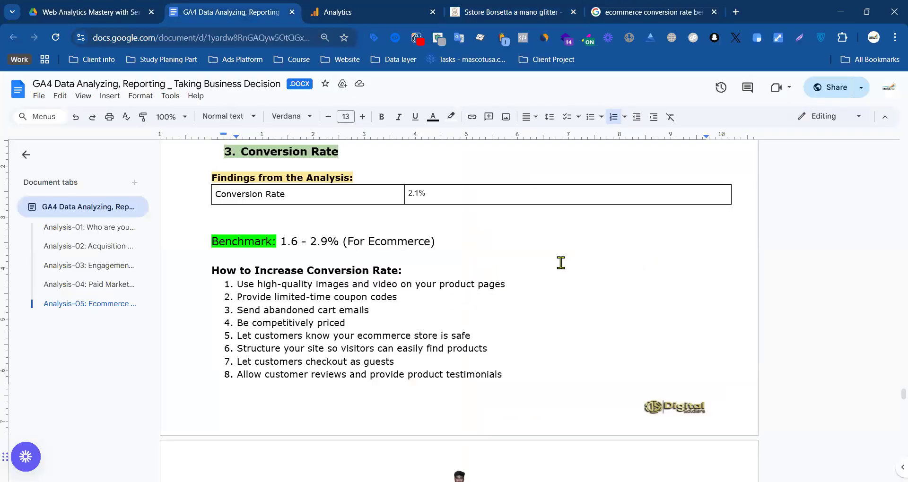
scroll(561, 263, down, 3)
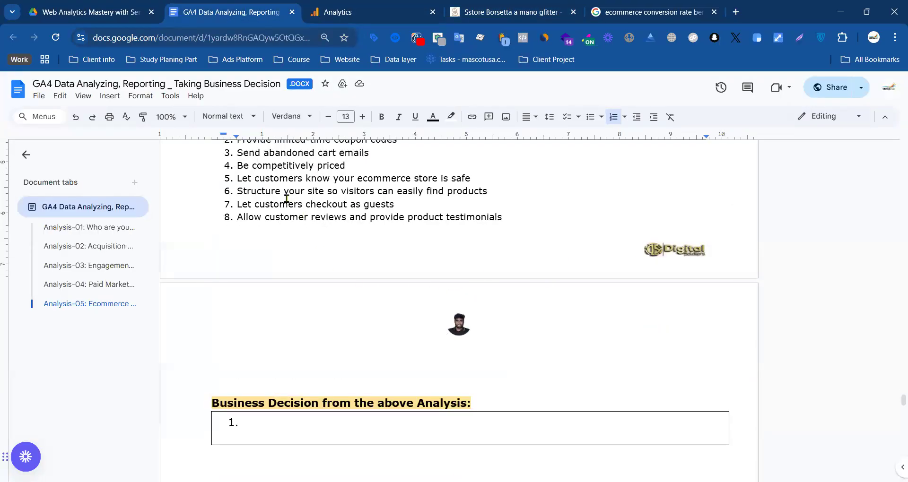
drag(343, 195, 232, 193)
click(502, 191)
- Open the store's homepage and inspect its search field and category navigation for the site structure tip
click(504, 12)
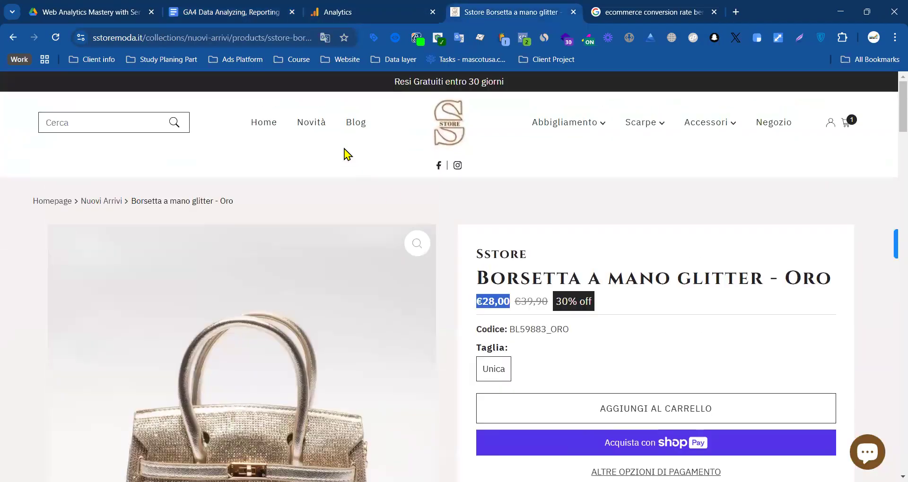
click(258, 124)
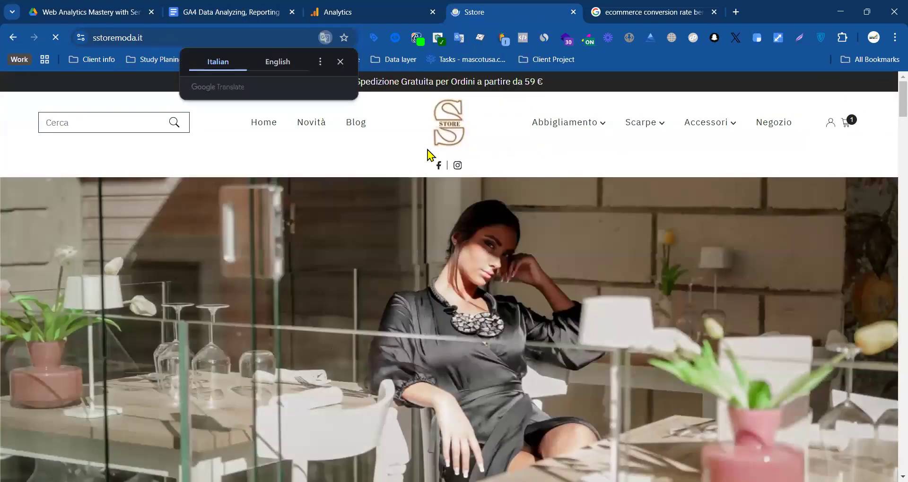
click(106, 124)
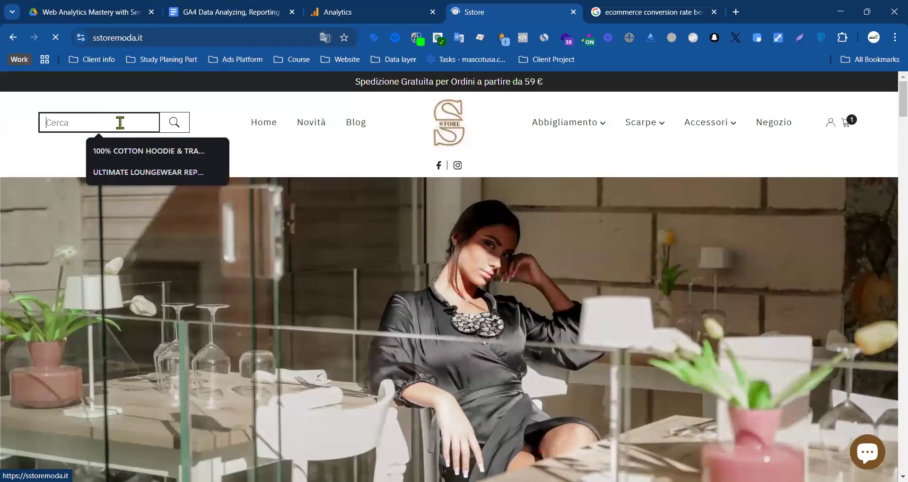
click(549, 157)
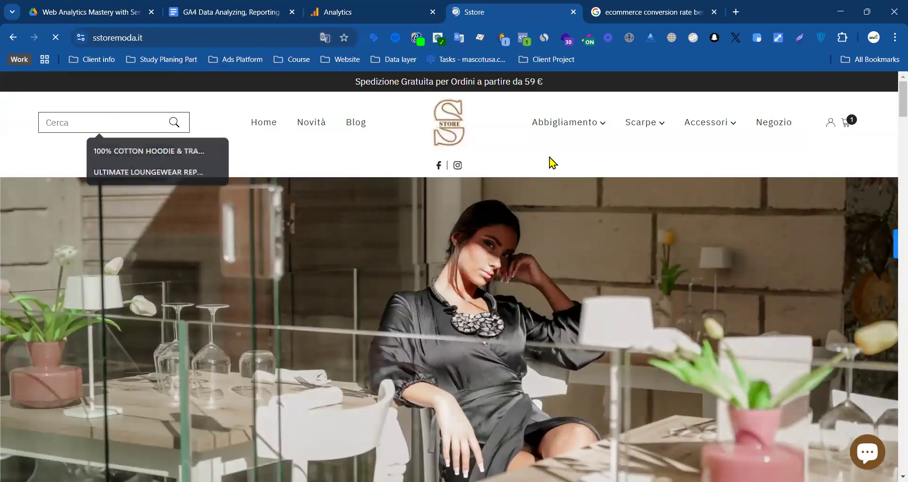
mouse_move(589, 135)
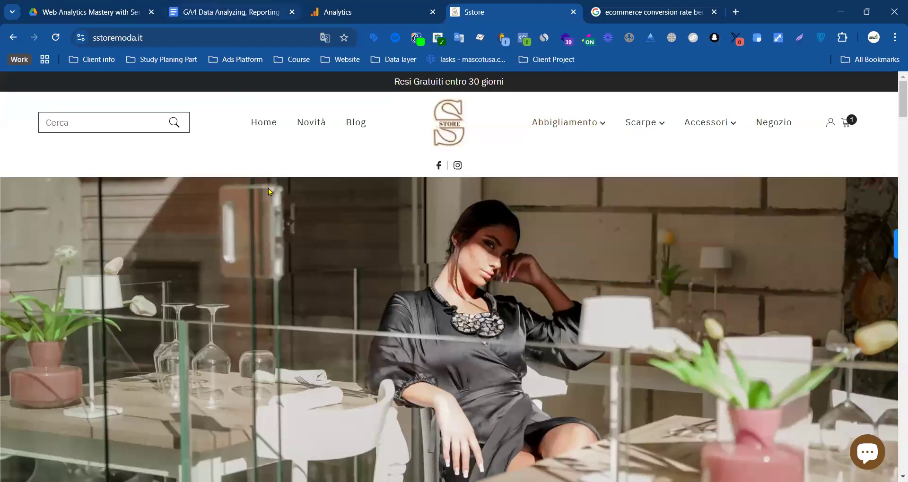
- Go back to the document and highlight the seventh tip, about letting customers check out as guests, glancing at the store in between
key(ctrl+2)
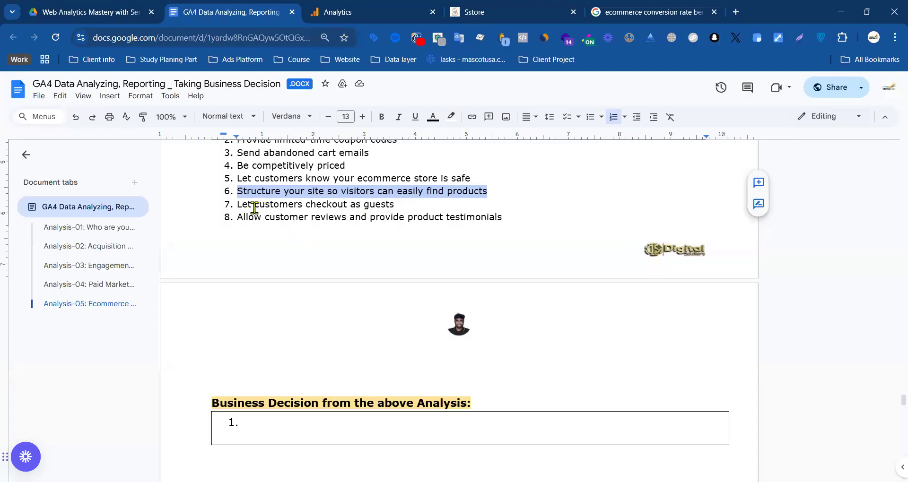
drag(236, 204, 410, 199)
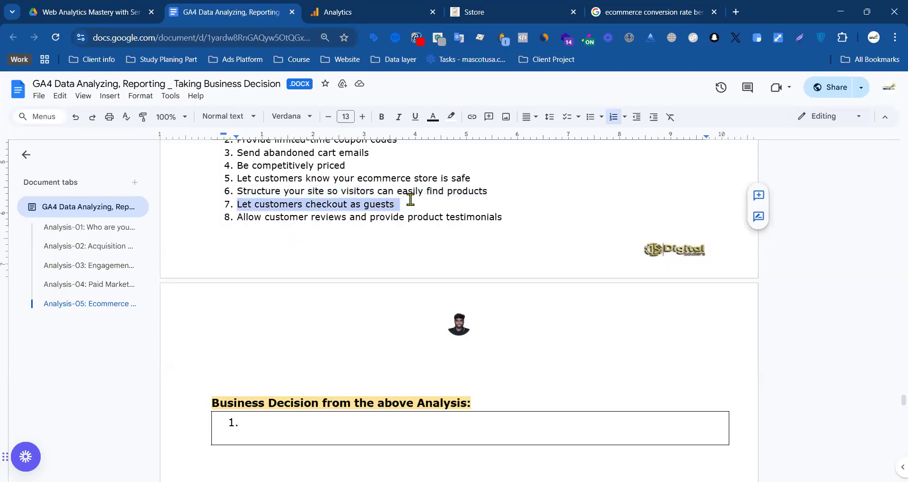
click(524, 11)
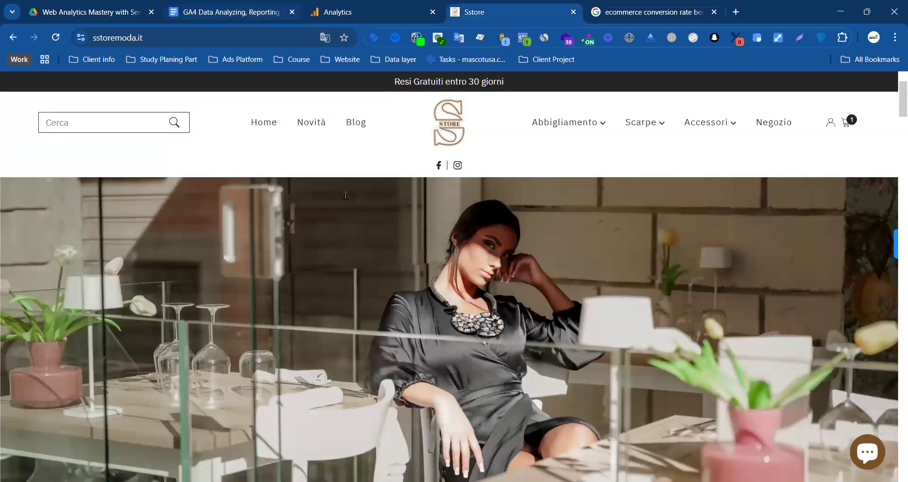
click(231, 12)
drag(407, 205, 237, 203)
- Open the store's account login page and fill the email field with each saved address in turn, leaving the password empty
click(477, 11)
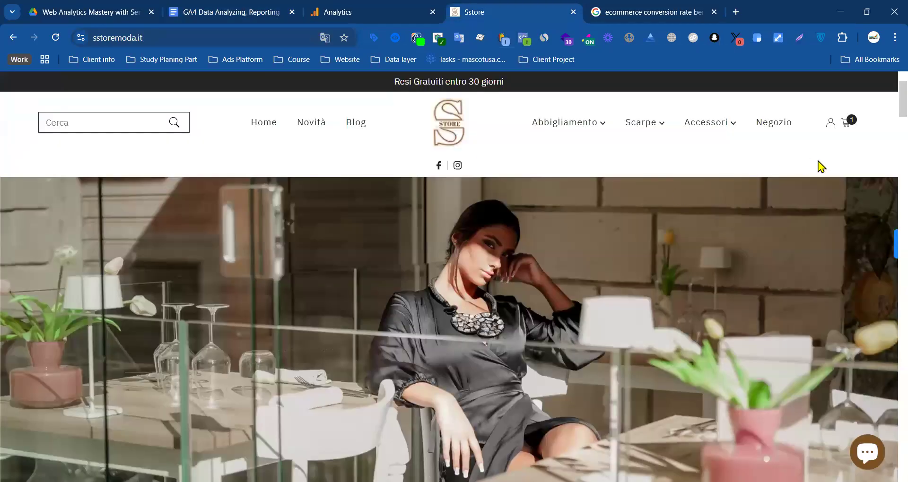
click(830, 124)
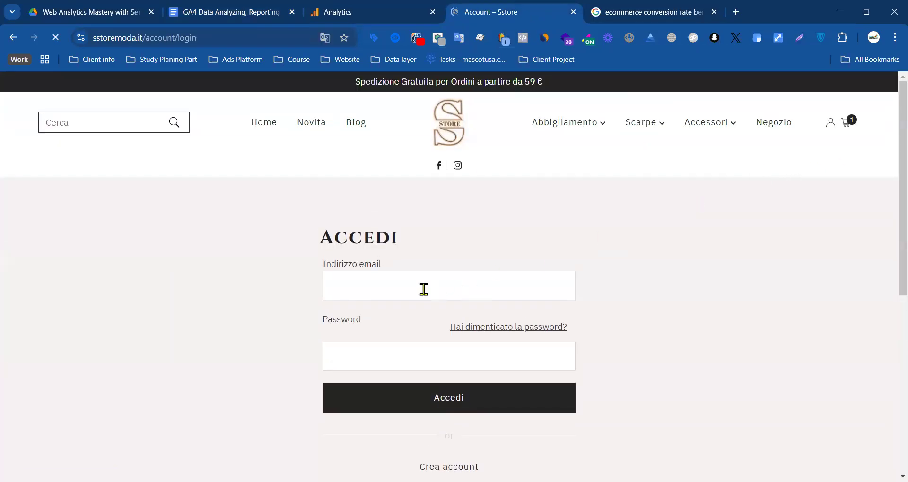
click(400, 290)
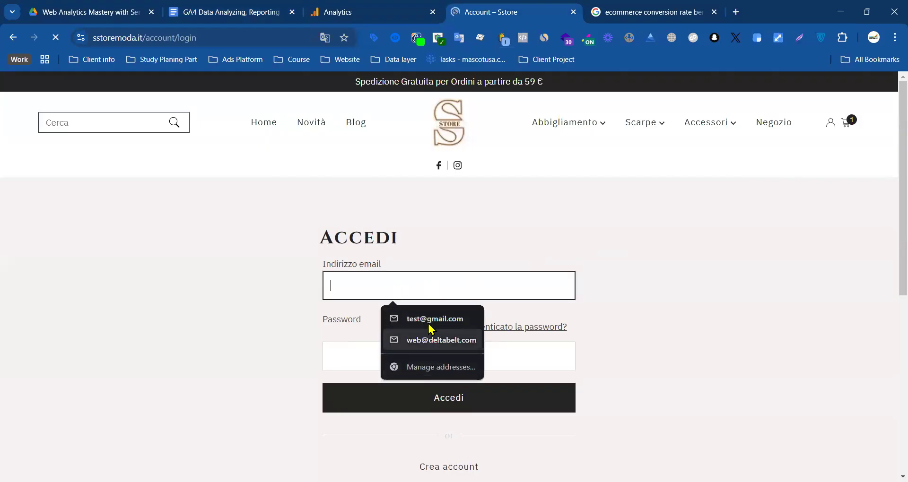
click(400, 325)
click(429, 366)
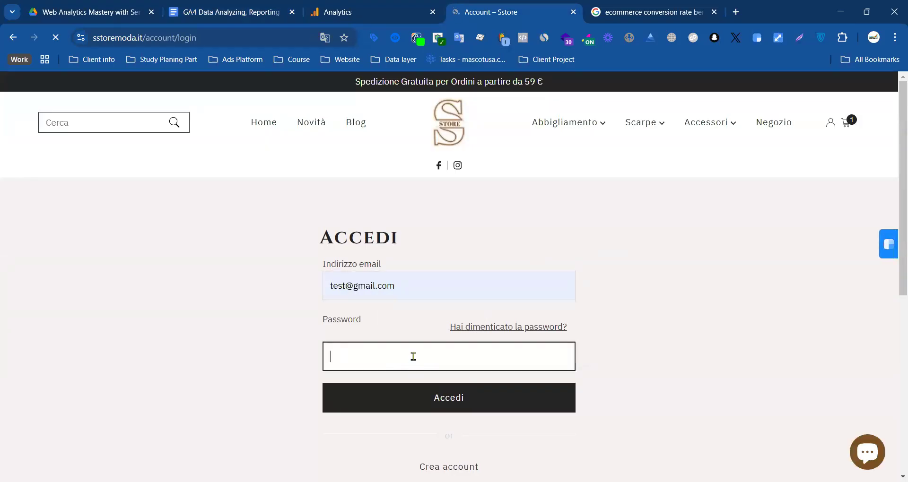
click(405, 285)
click(420, 340)
click(378, 355)
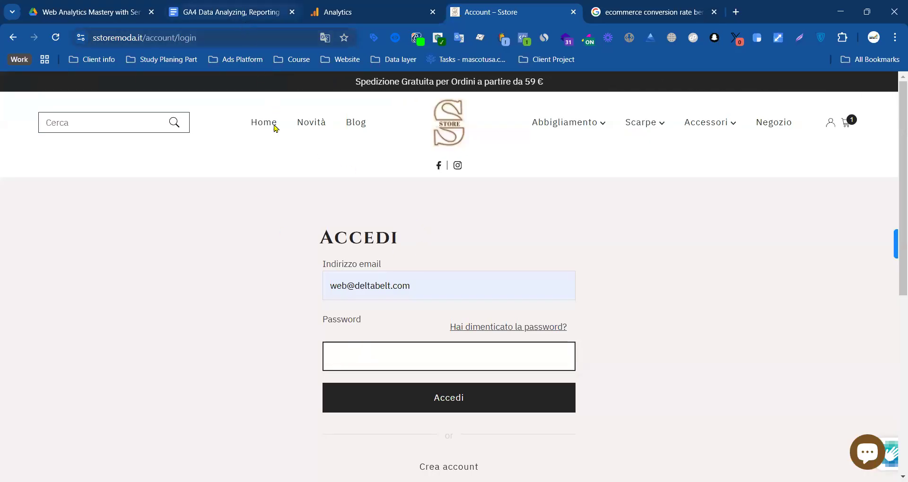
- Compare the guest checkout tip in the document with the store's login page, then reopen the store's homepage
key(ctrl+2)
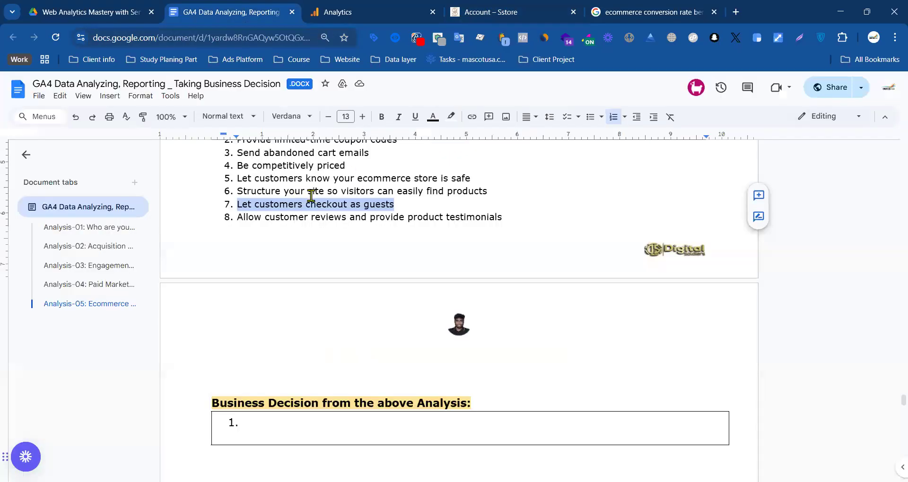
click(528, 16)
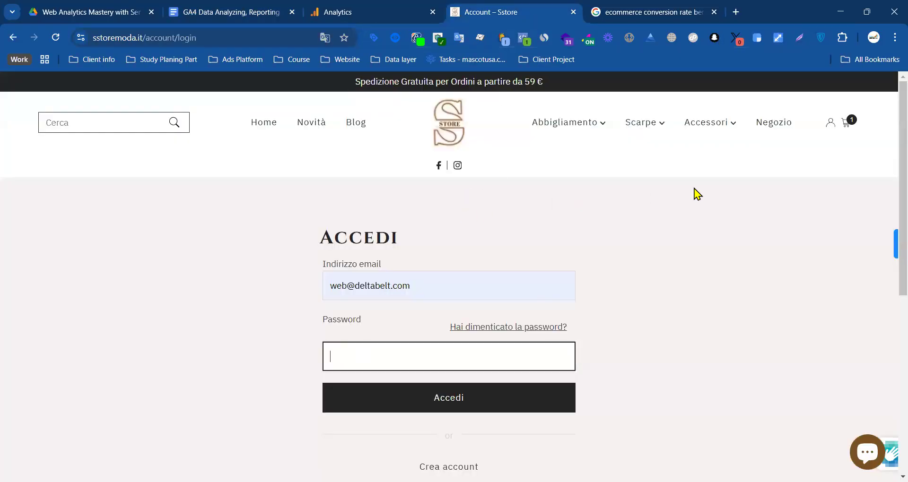
click(245, 15)
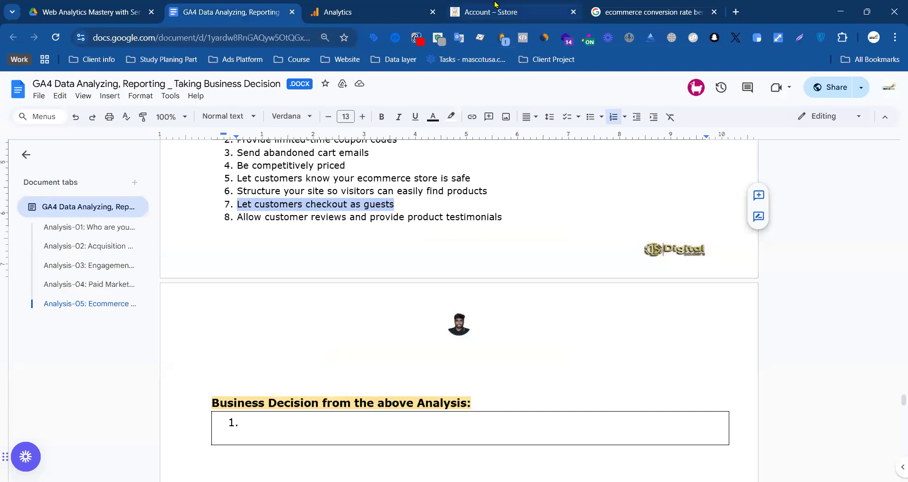
click(529, 9)
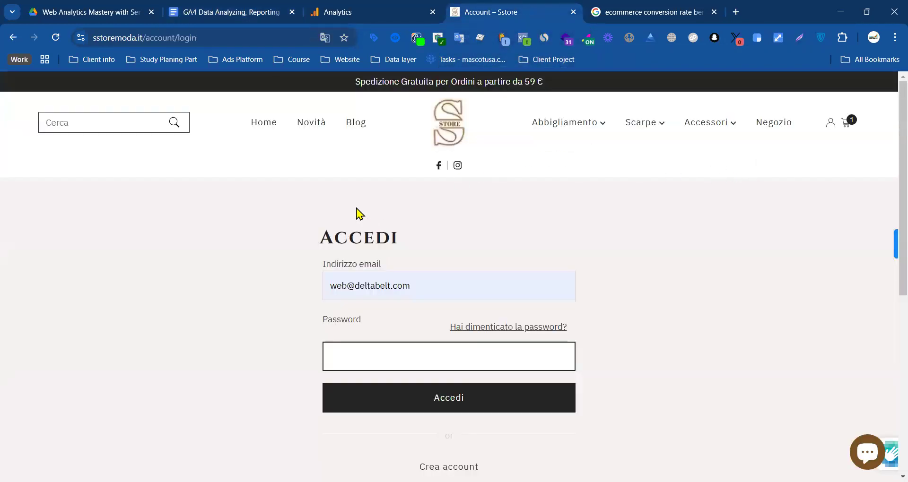
click(454, 128)
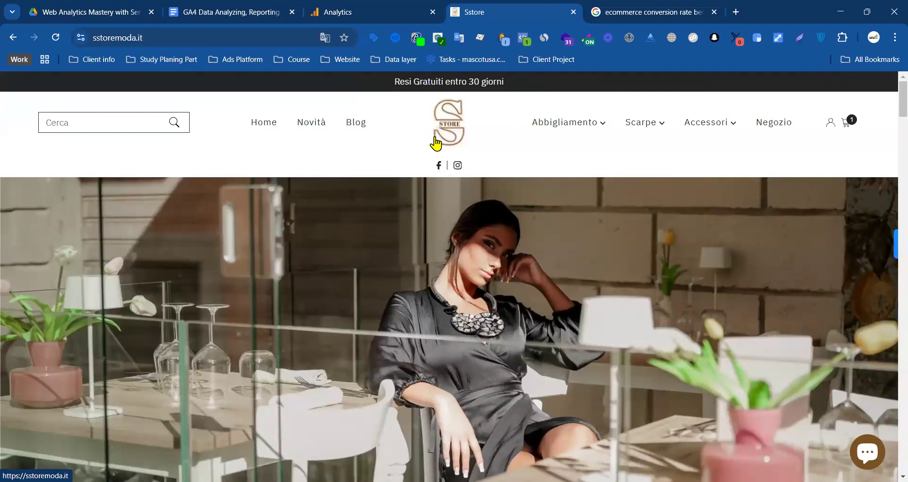
- Highlight the document's eighth tip, about customer reviews and product testimonials, and switch to the Analytics exploration
click(255, 18)
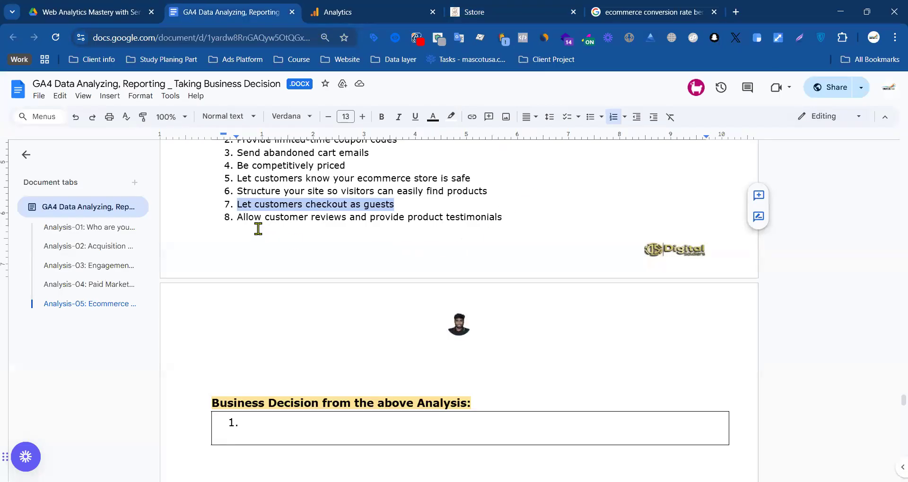
drag(527, 218, 237, 221)
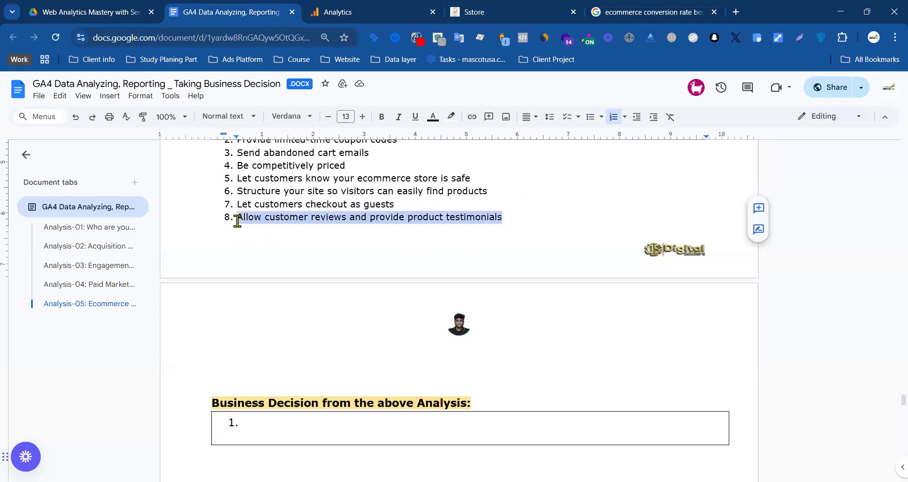
click(350, 234)
drag(503, 218, 235, 224)
click(364, 10)
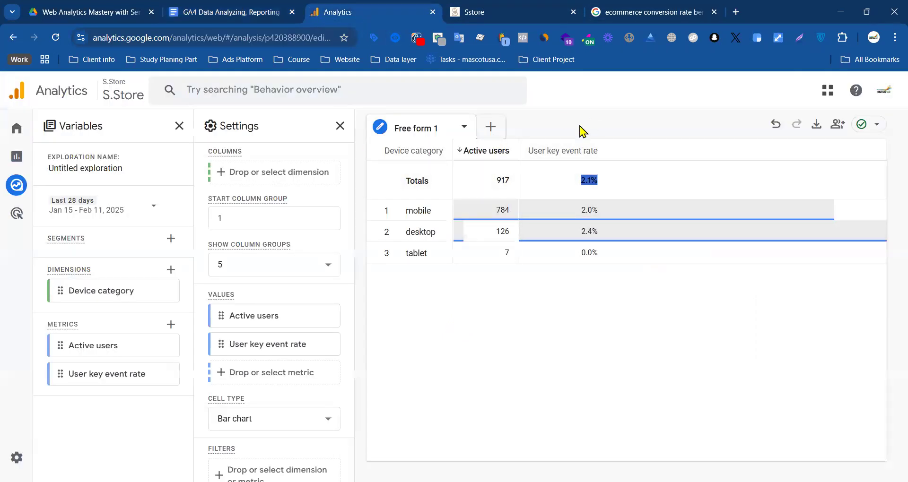
- Return to the document and review the eight tips for increasing the conversion rate, highlighting the whole list
click(235, 18)
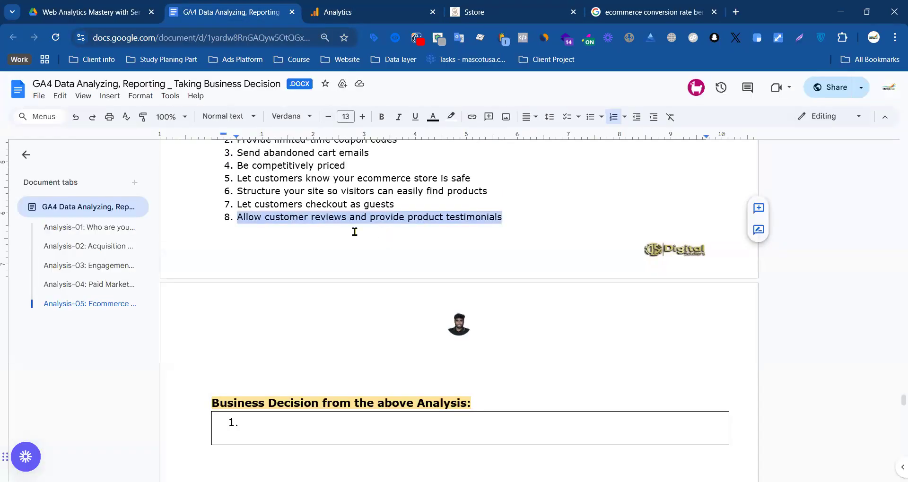
scroll(355, 229, up, 3)
scroll(361, 233, down, 3)
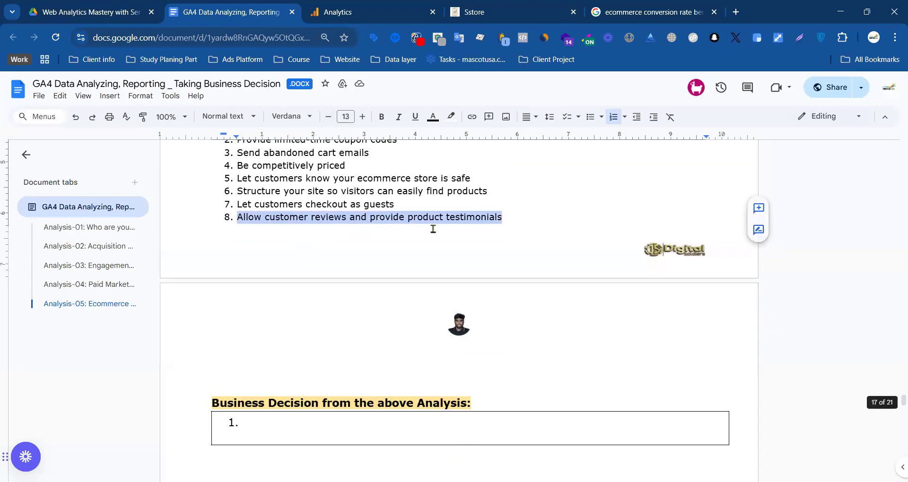
click(534, 230)
scroll(494, 229, up, 3)
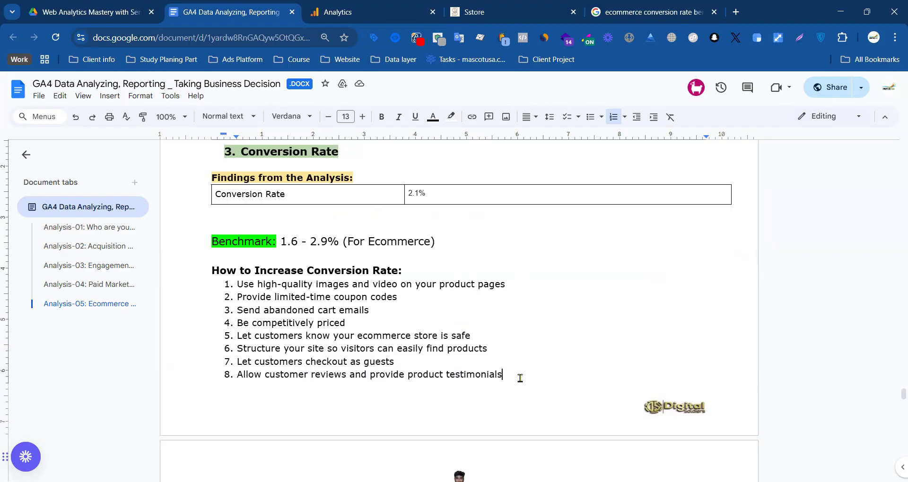
drag(502, 376, 235, 290)
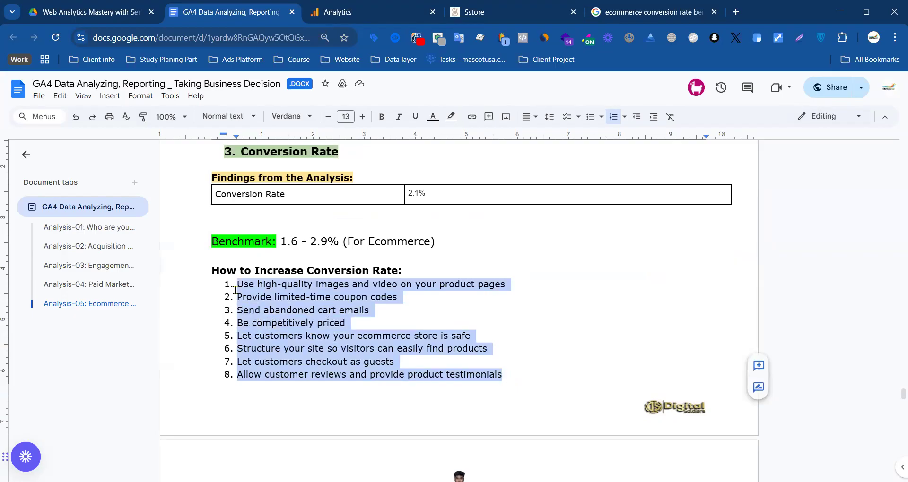
click(519, 374)
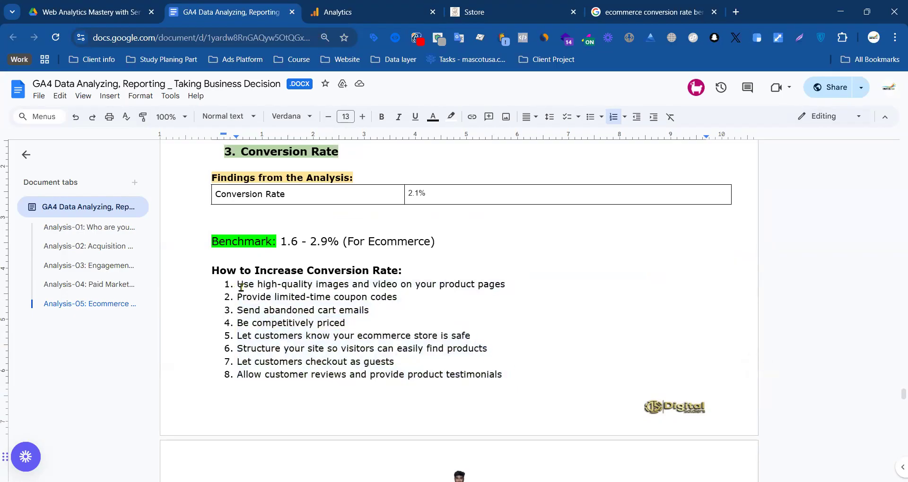
drag(240, 286, 513, 376)
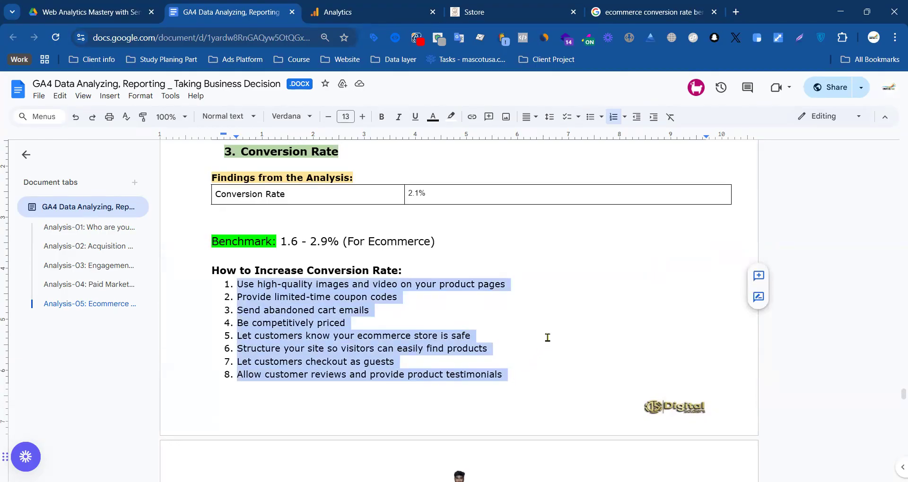
click(524, 345)
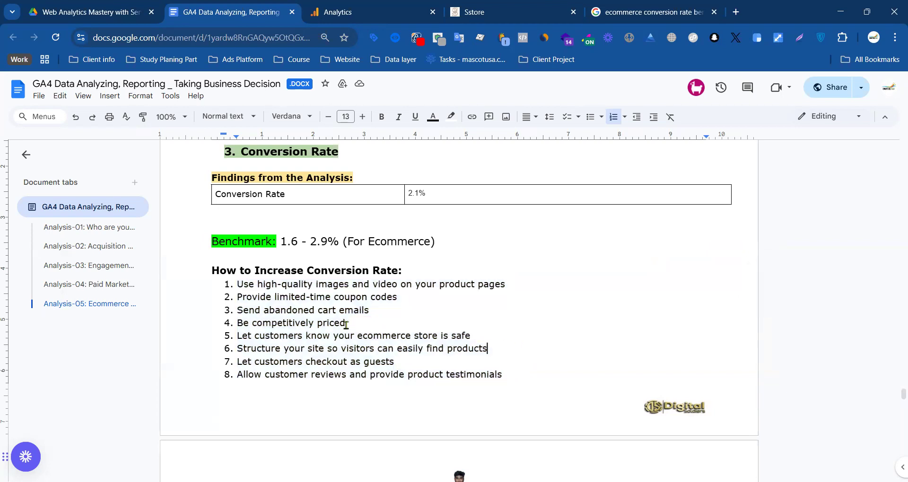
drag(271, 312, 529, 367)
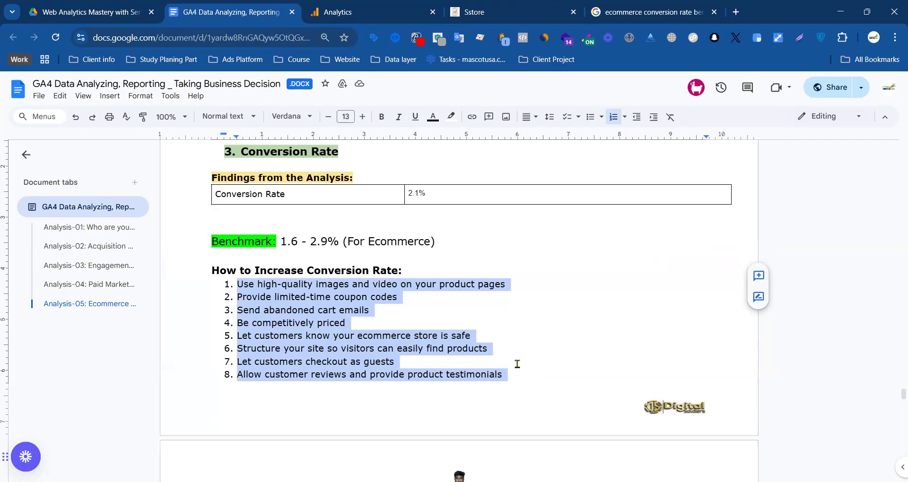
drag(518, 372, 238, 289)
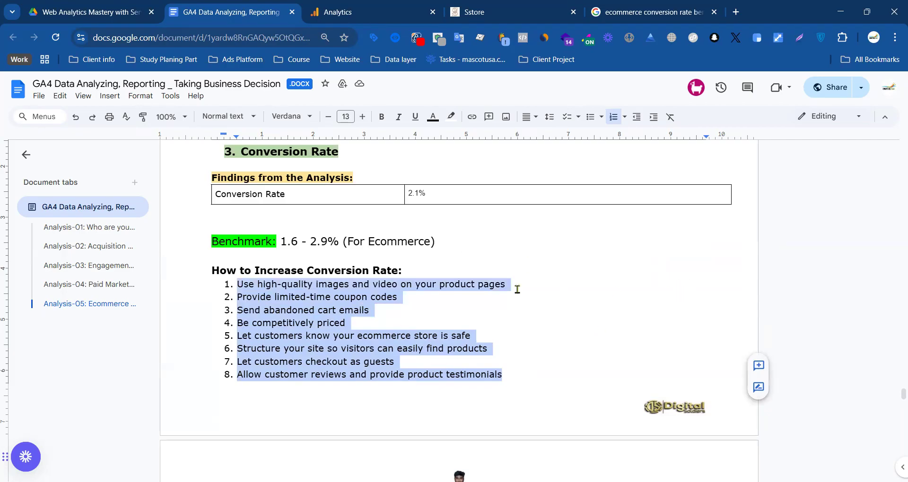
- Move on to section 4 of the ecommerce analysis and highlight its Repeat Purchase Rate (RPR) heading
scroll(548, 288, down, 3)
scroll(511, 293, up, 3)
click(544, 265)
scroll(472, 308, down, 6)
scroll(474, 304, down, 10)
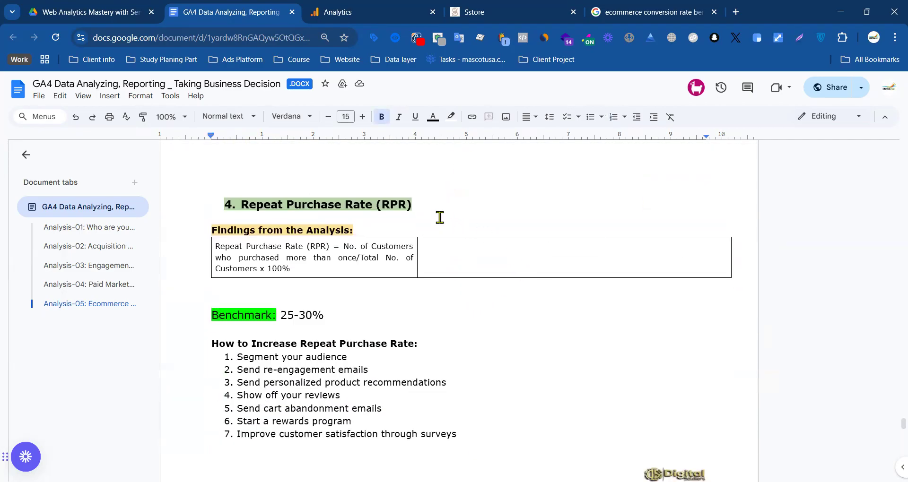
drag(418, 204, 243, 203)
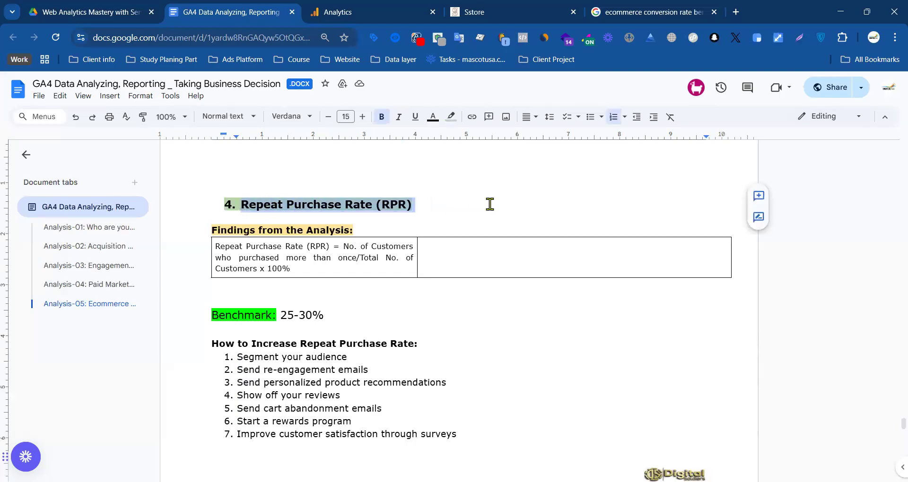
- Set the Analytics exploration's date range to Jan 1 - Feb 11, 2025 and remove the Device category, Active users and User key event rate variables
click(375, 15)
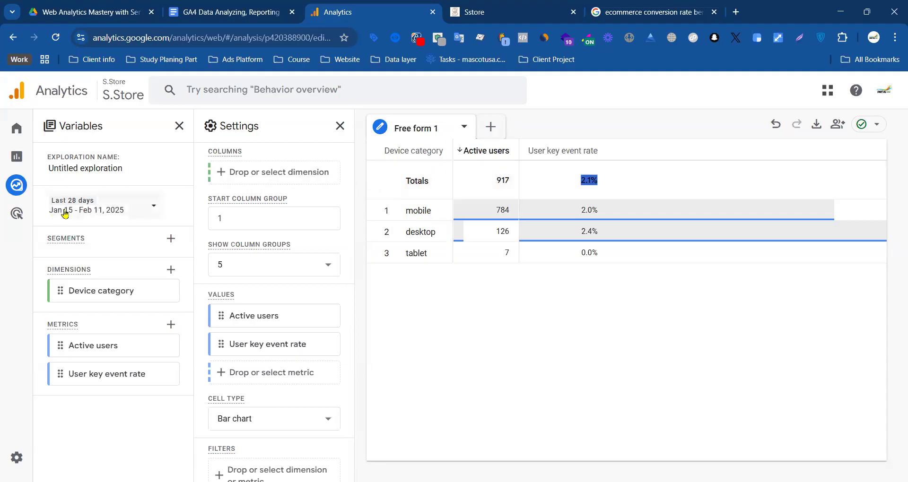
click(109, 208)
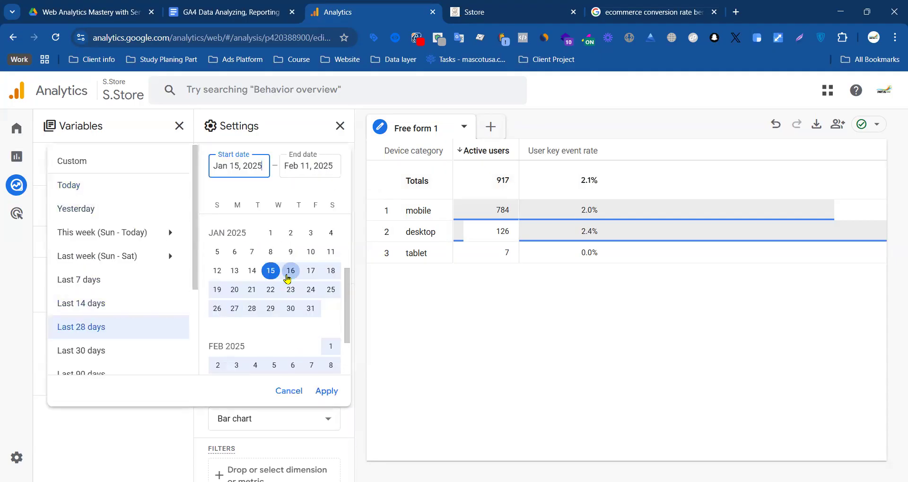
click(271, 232)
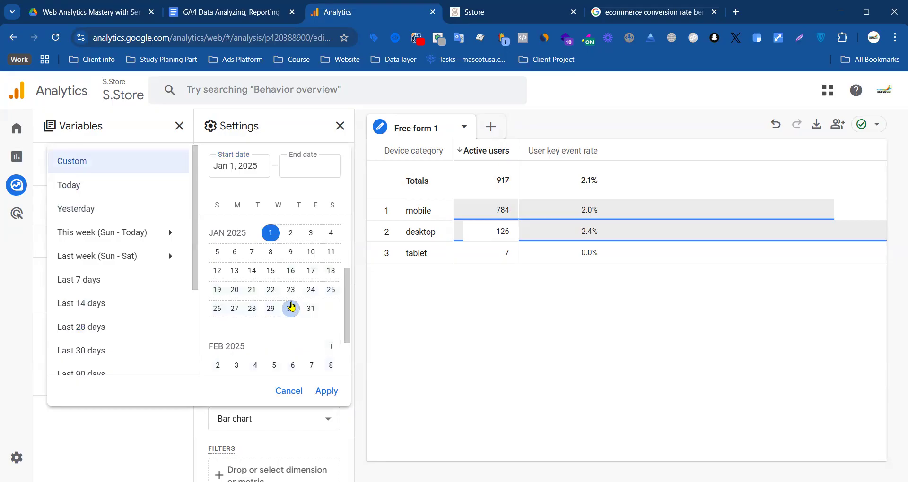
scroll(291, 308, down, 2)
click(256, 318)
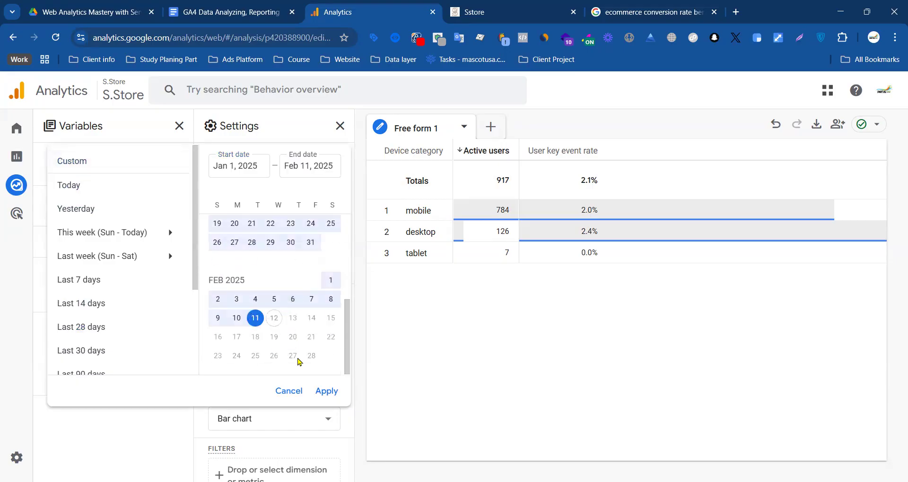
click(333, 394)
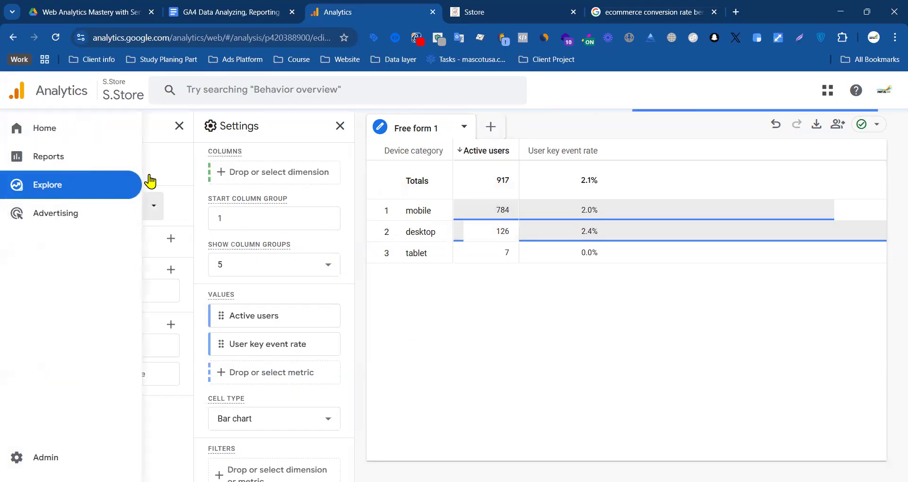
click(169, 347)
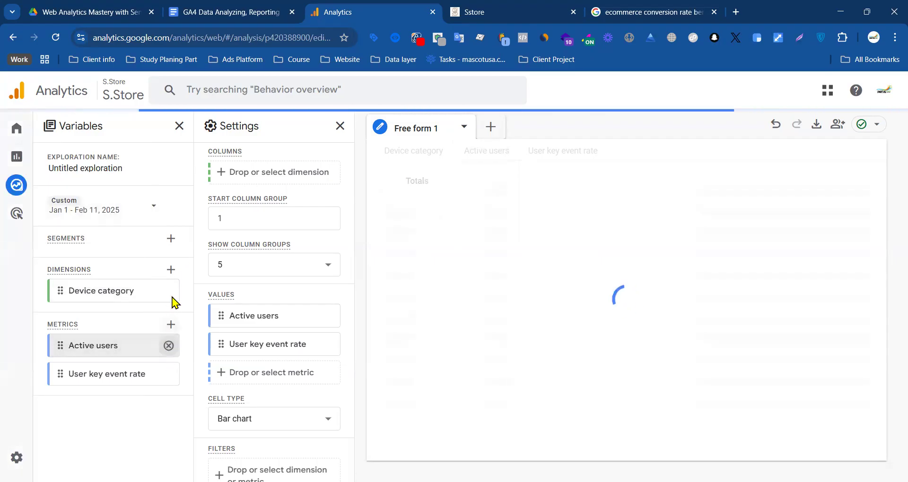
click(170, 324)
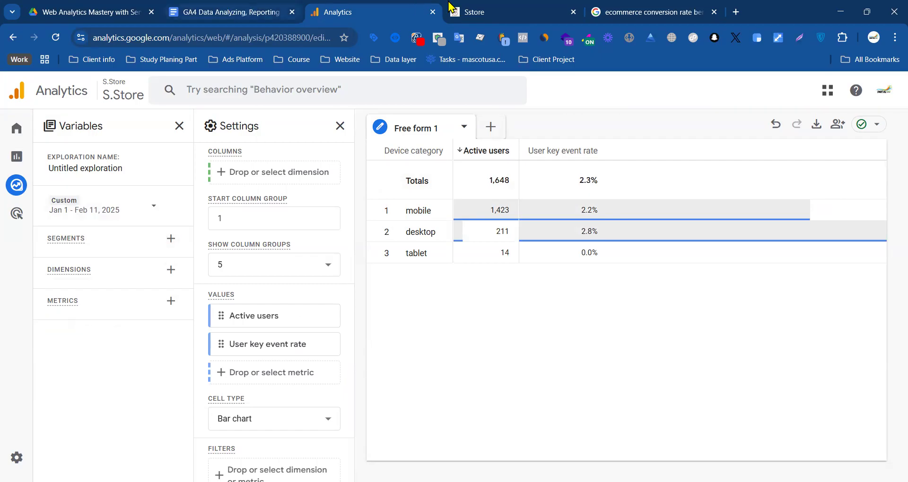
- Look over the Sstore homepage, including its banner, category tiles, new arrivals and trend section
click(530, 8)
scroll(409, 217, down, 15)
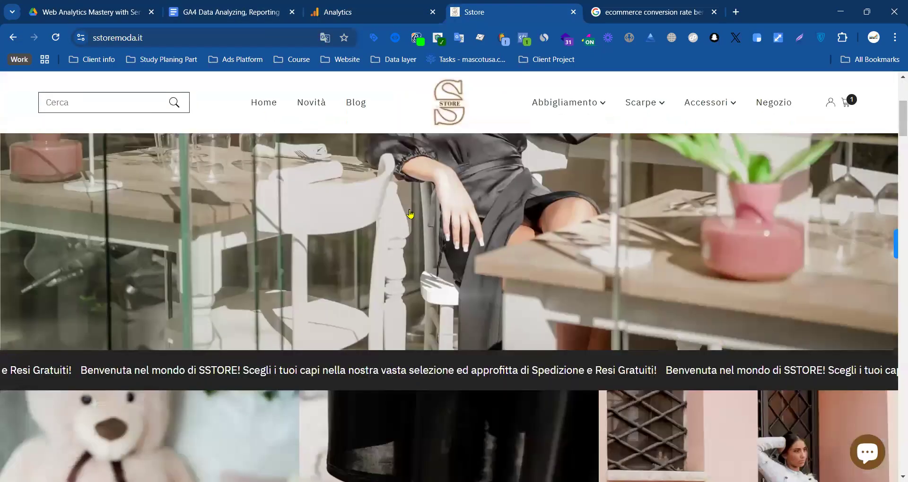
scroll(737, 199, up, 15)
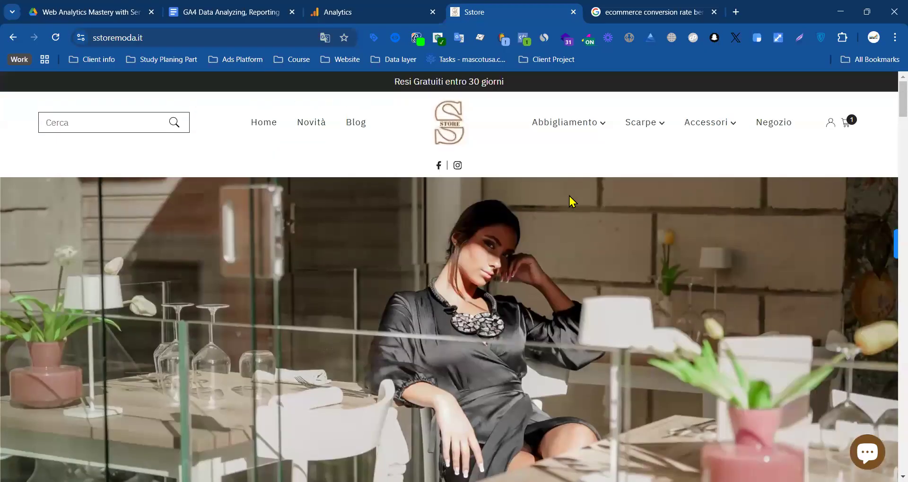
scroll(546, 235, down, 10)
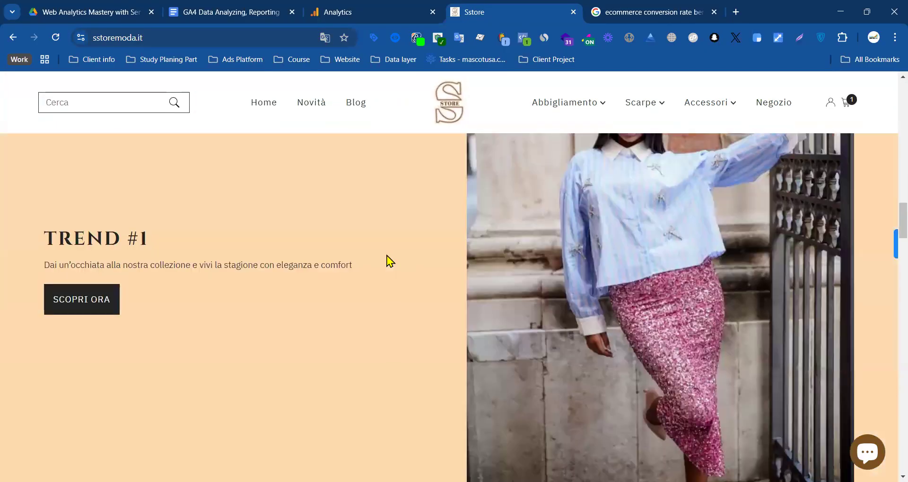
scroll(441, 258, up, 10)
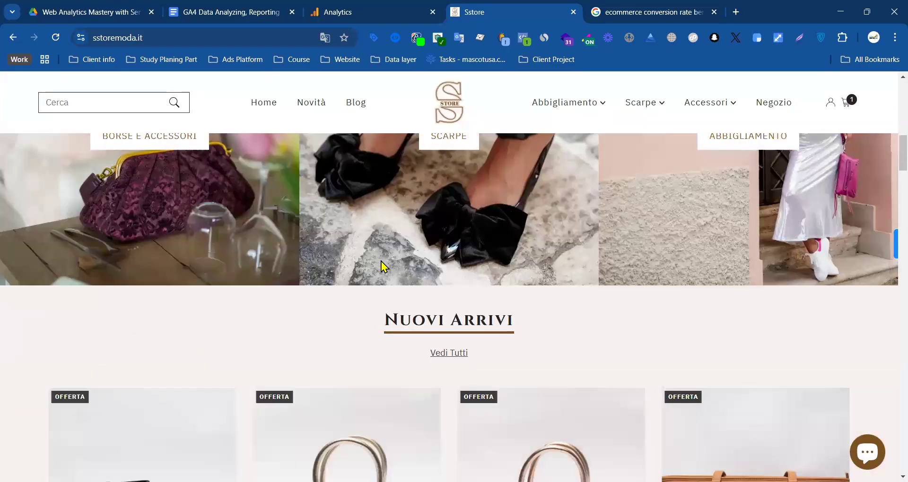
- Go back to the document and copy the heading text "Repeat Purchase Rate (RPR)"
click(208, 11)
scroll(388, 293, down, 3)
scroll(429, 288, up, 6)
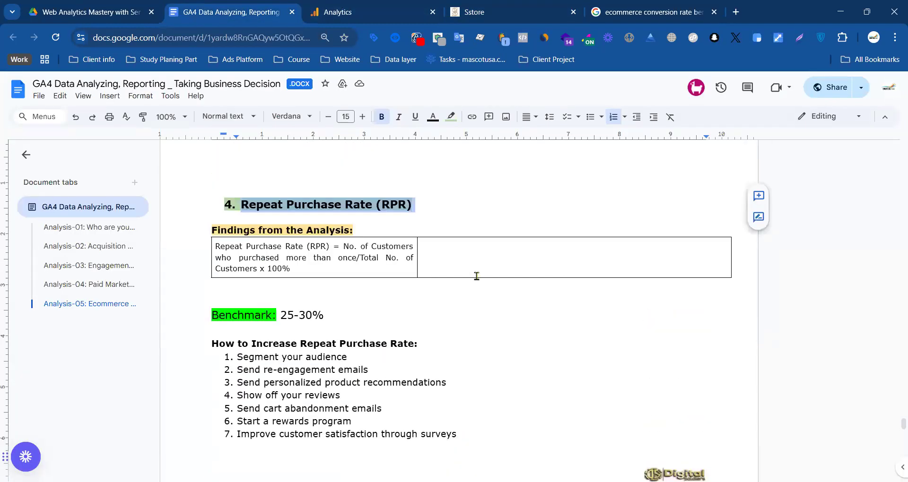
scroll(425, 294, down, 3)
drag(416, 204, 241, 207)
key(ctrl+c)
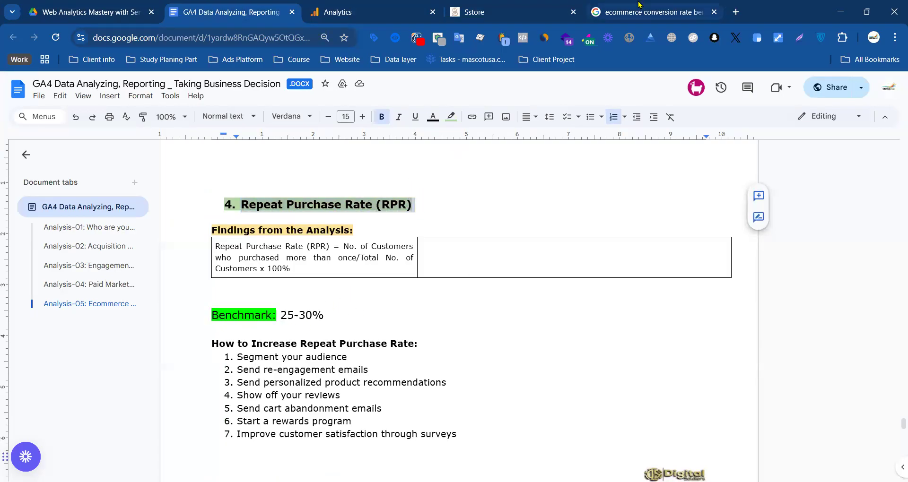
- Search Google for "ecommerce Repeat Purchase Rate (RPR) benchmarks 2024" and highlight the benchmark range in the AI Overview
click(606, 14)
drag(175, 99, 243, 101)
key(ctrl+v)
key(Return)
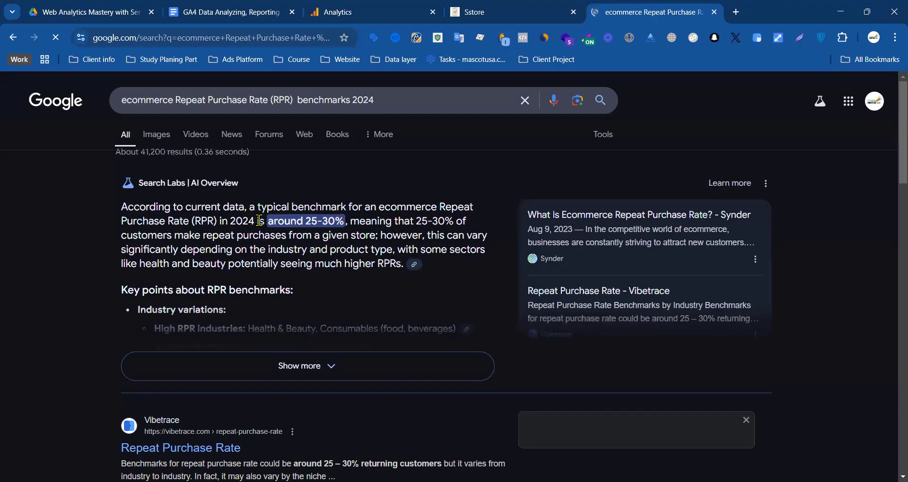
drag(310, 221, 343, 221)
click(399, 220)
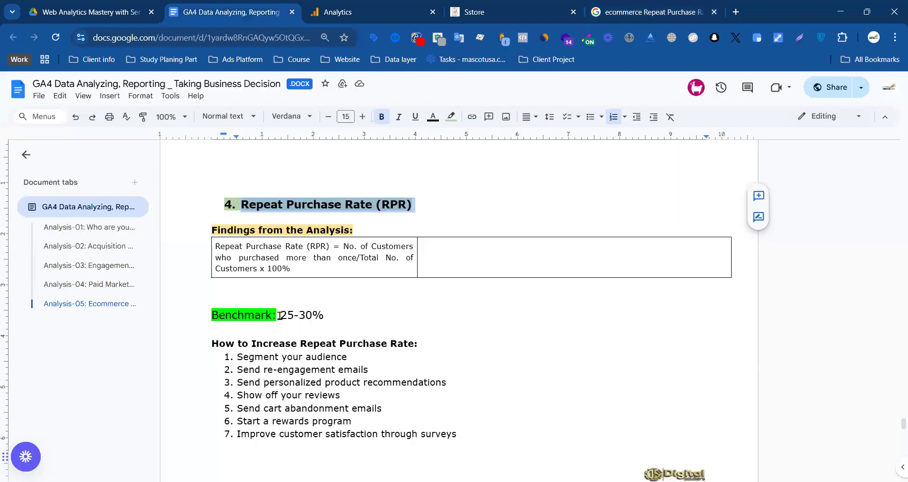
- Compare the document's Repeat Purchase Rate benchmark with the search finding and read the formula in the findings table
drag(280, 315, 324, 314)
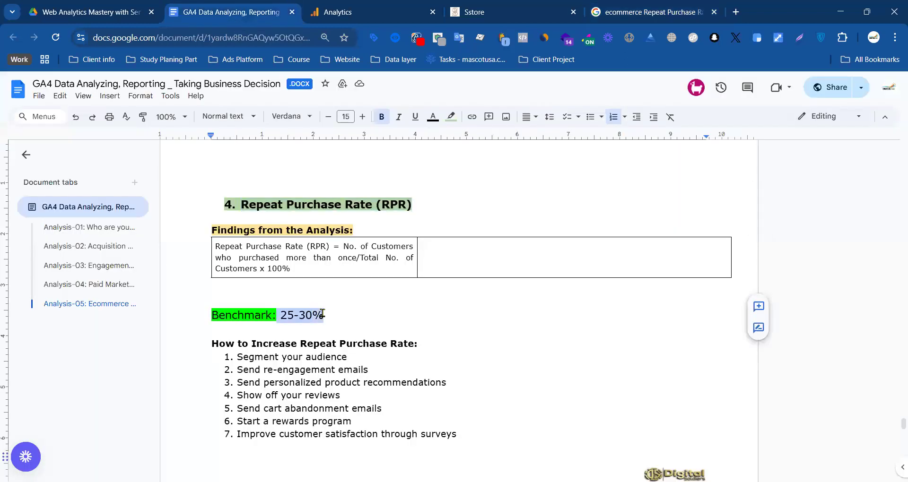
click(350, 314)
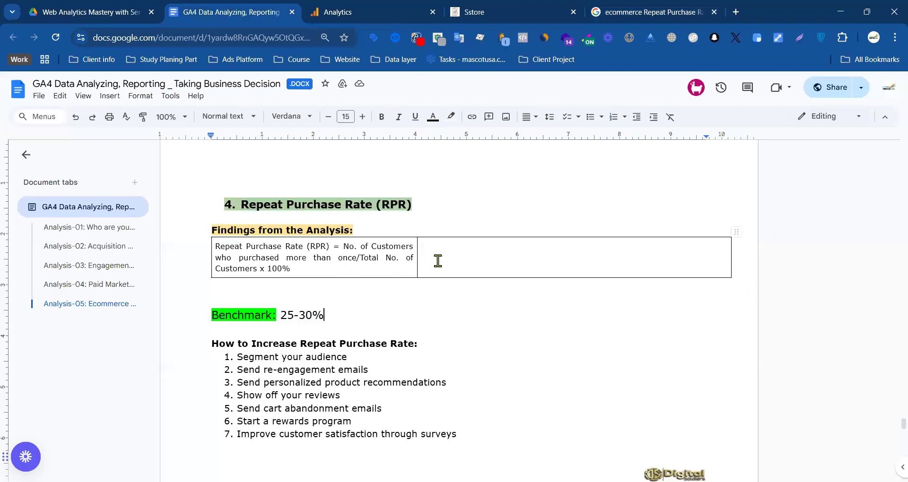
click(276, 251)
key(Tab)
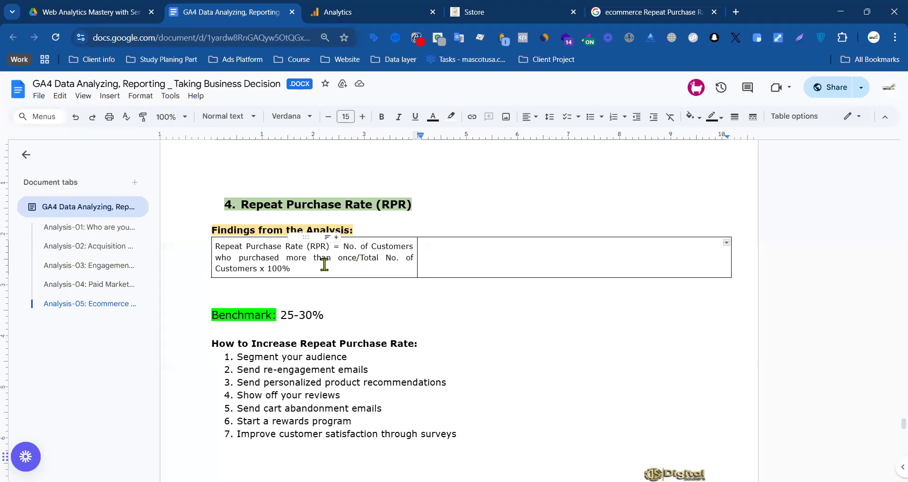
double_click(280, 315)
click(369, 309)
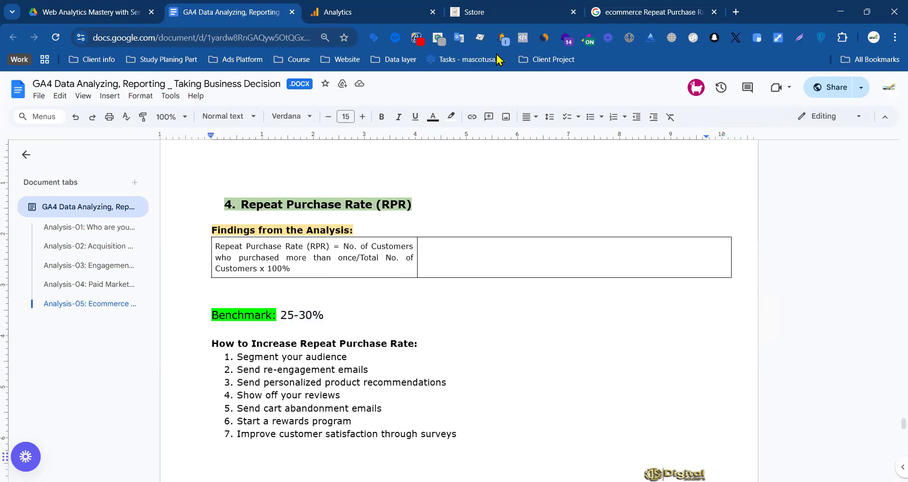
- Clear the Active users and User key event rate values and the Device category row from the Analytics exploration
click(371, 11)
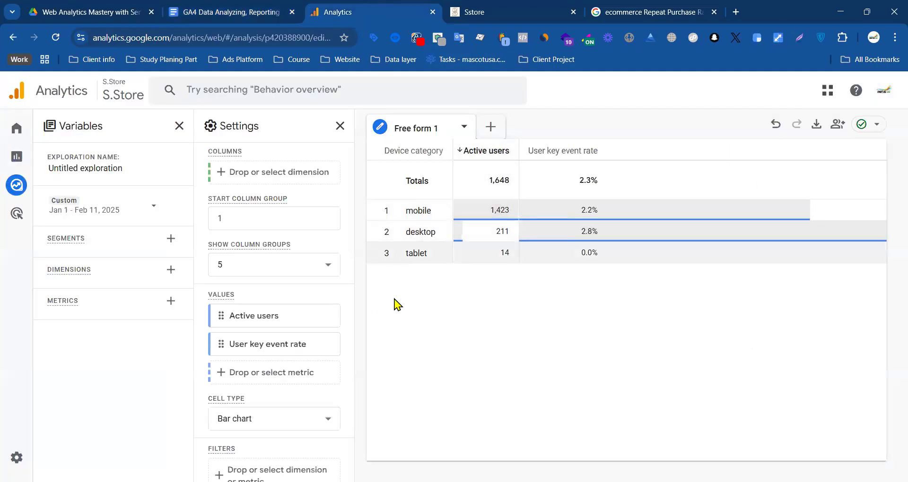
click(328, 316)
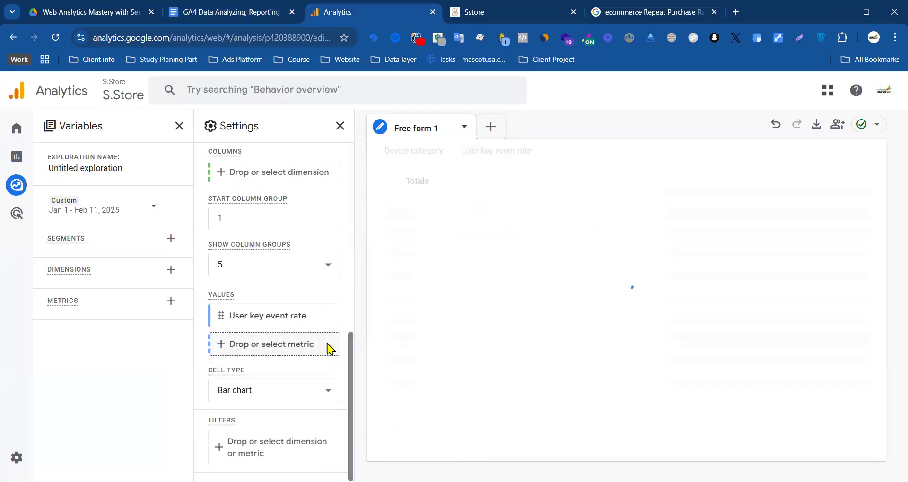
click(328, 316)
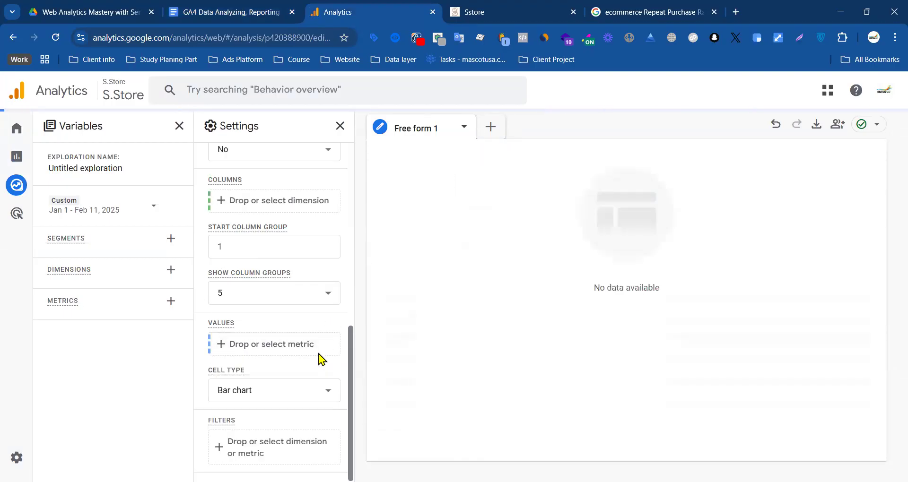
scroll(296, 381, up, 10)
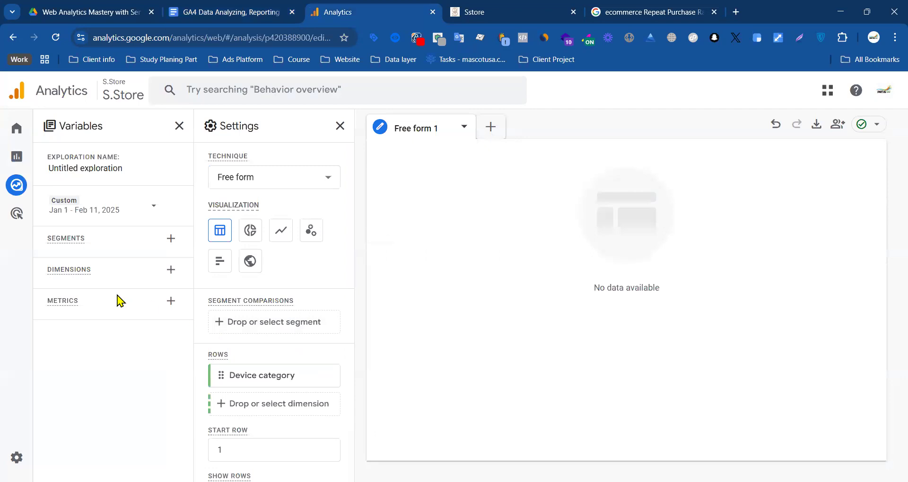
click(329, 375)
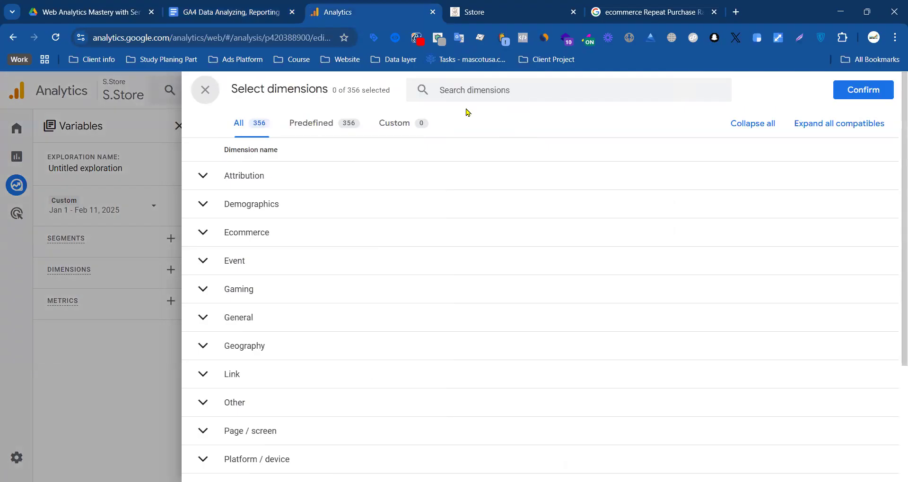
- Add Device category to the exploration's dimensions
click(478, 91)
text(Devi)
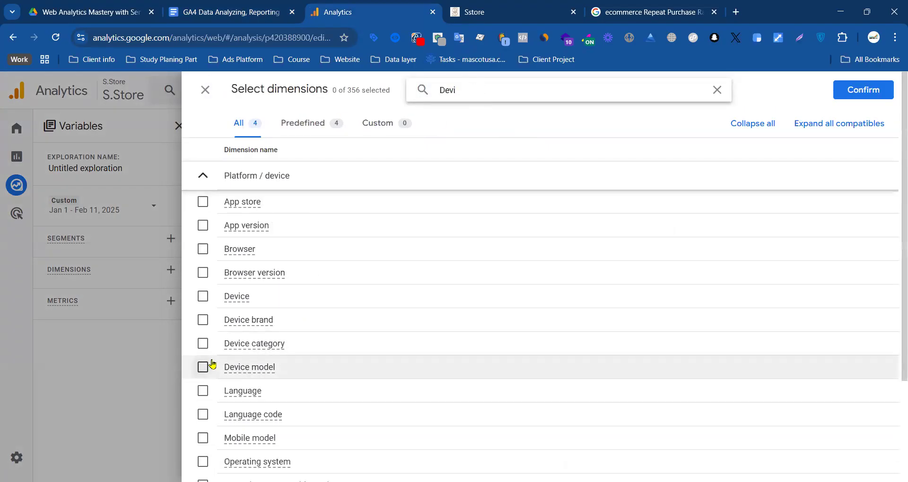
click(255, 343)
click(863, 90)
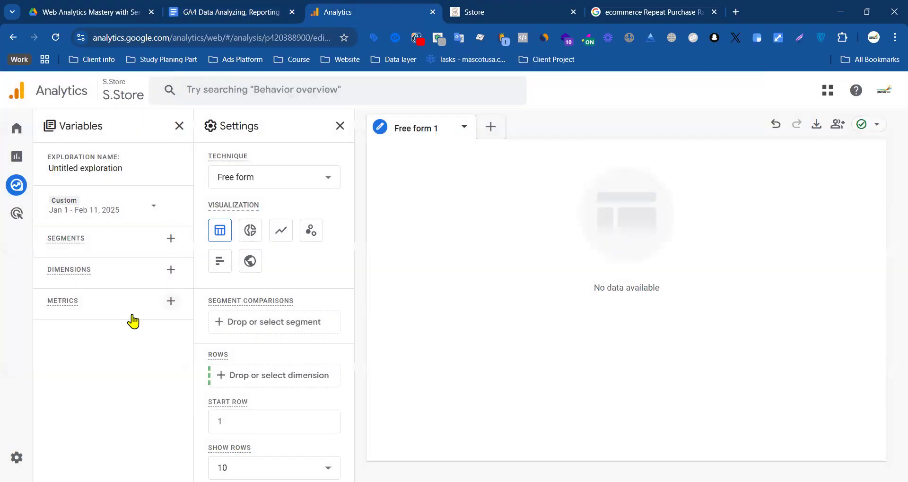
- Open the metric selection and select Active users and Total purchasers
click(171, 325)
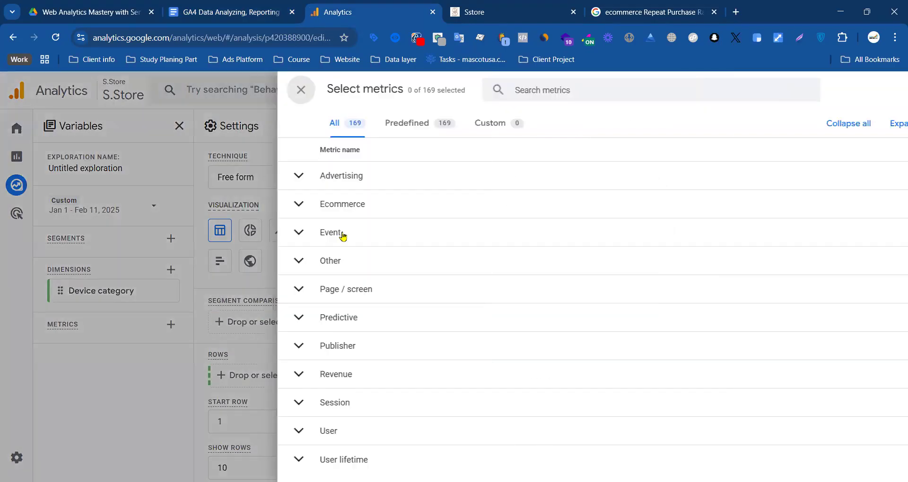
click(464, 91)
text(activ)
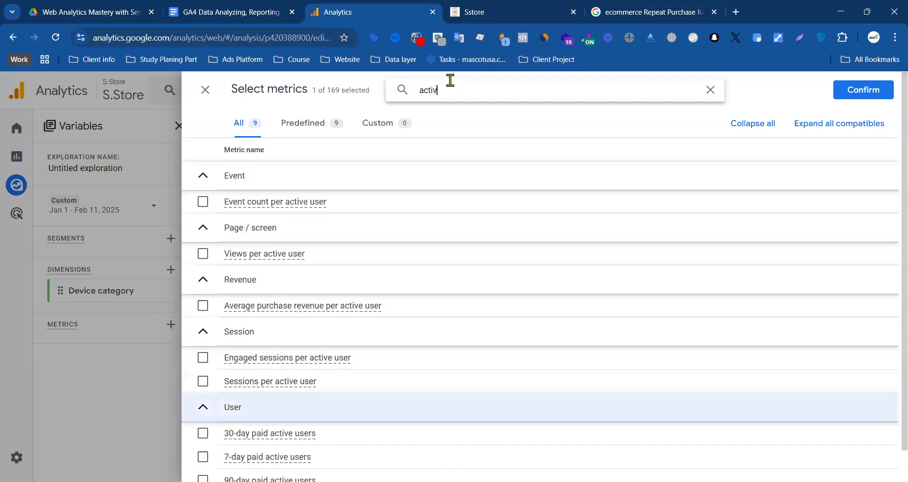
key(BackSpace)
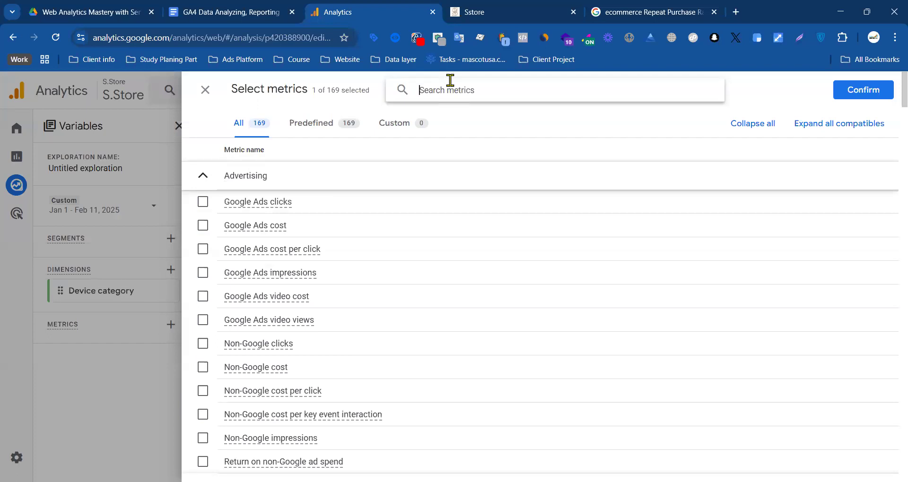
text(total)
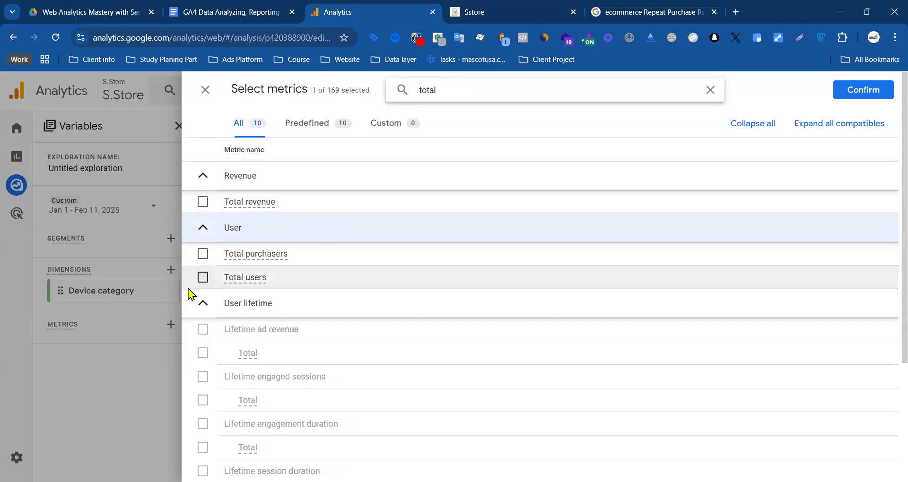
click(202, 255)
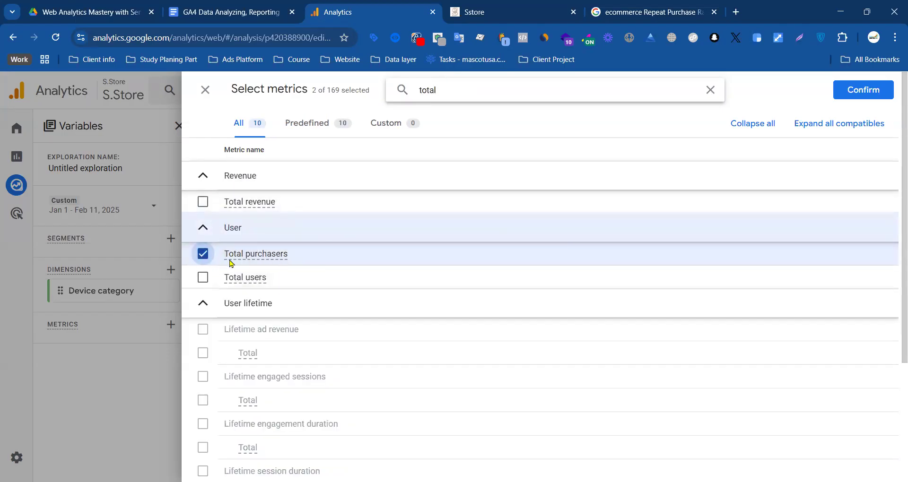
- Select the 1-day, 2–7-day, 31–90-day and 8–30-day repeat purchasers metrics and import the whole selection into the exploration
double_click(452, 93)
key(BackSpace)
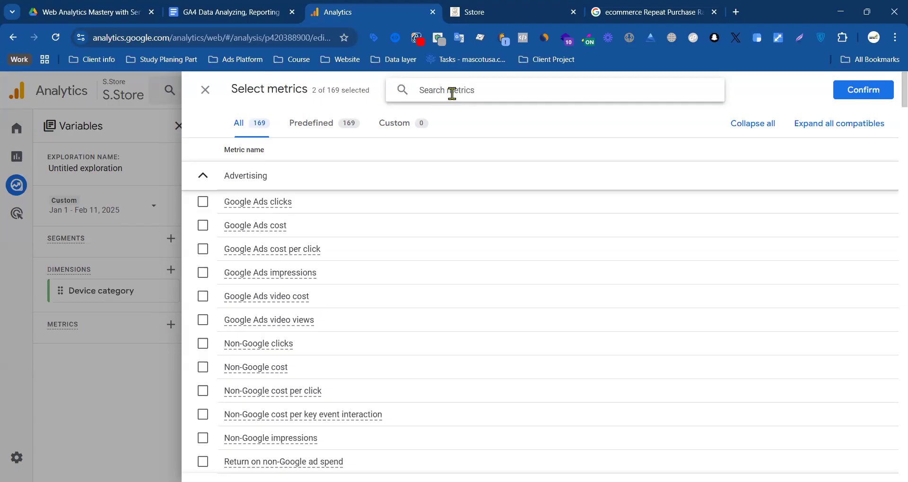
text(repe)
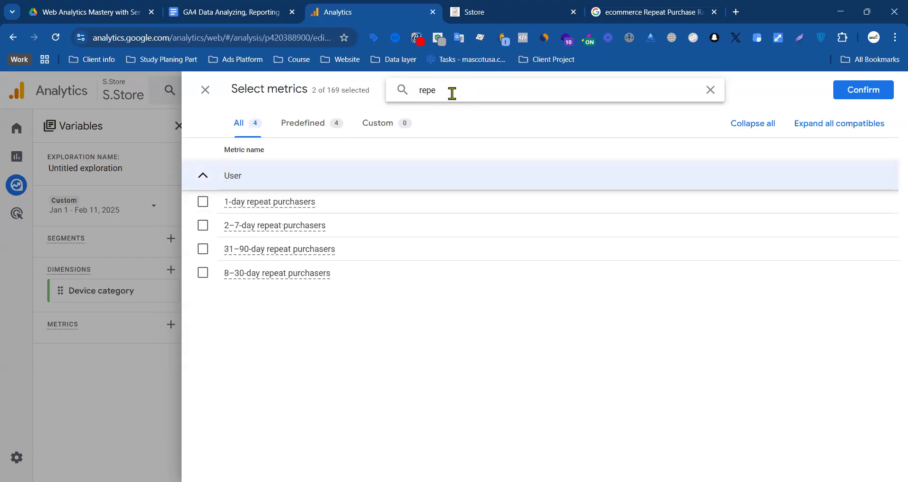
click(202, 202)
click(203, 225)
click(202, 249)
click(203, 274)
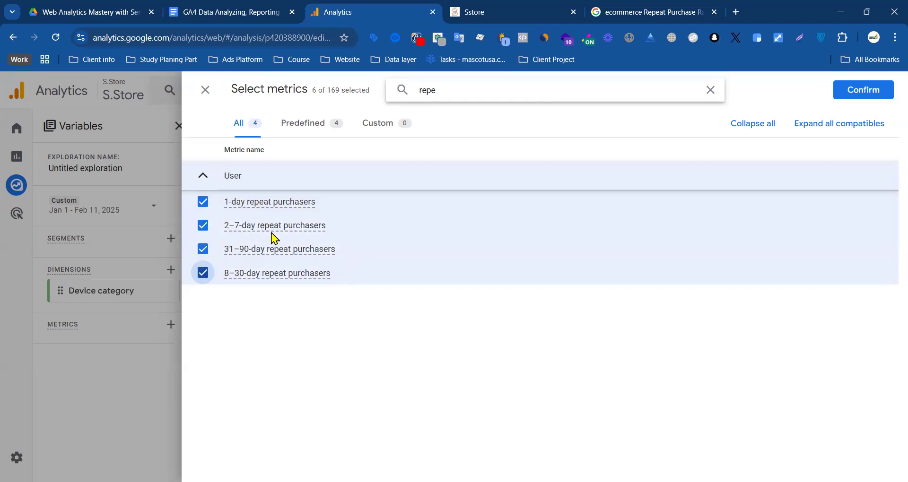
click(855, 95)
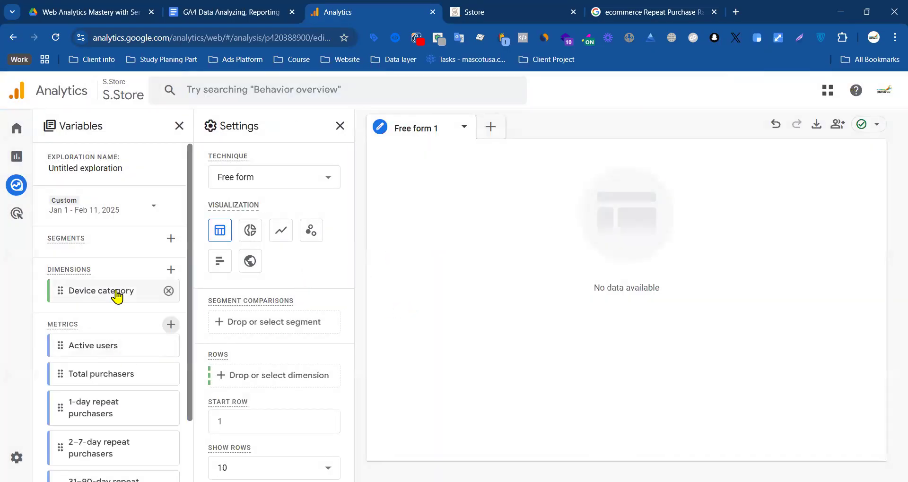
- Set Device category as the row dimension of the free-form table
scroll(324, 319, down, 6)
scroll(276, 270, up, 3)
click(249, 218)
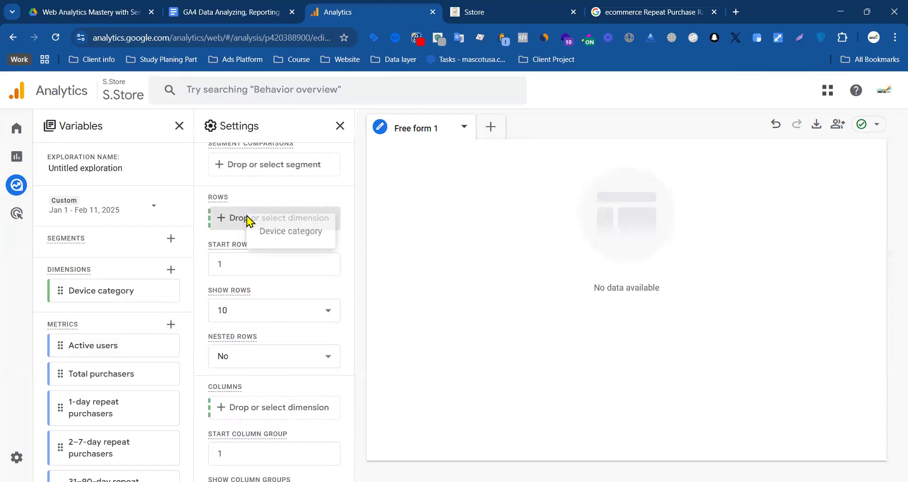
key(Return)
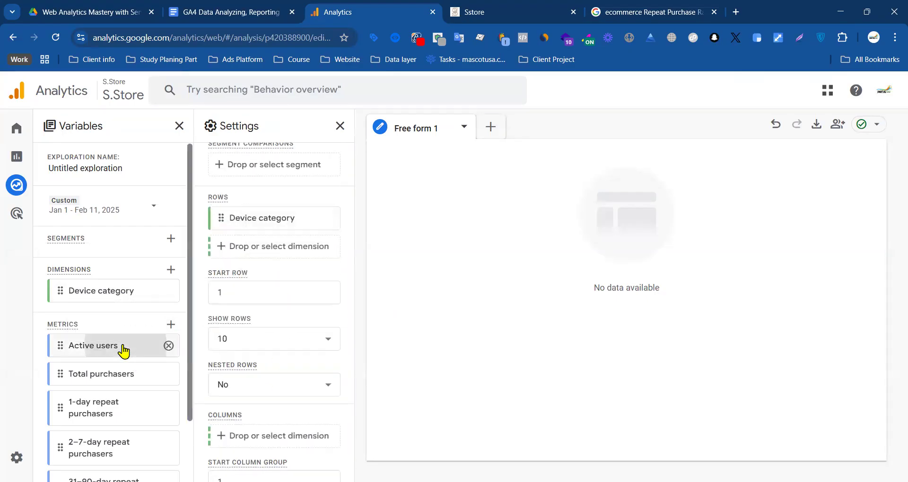
- Add Active users and Total purchasers as values of the free-form table and review them against the date range
scroll(266, 328, down, 5)
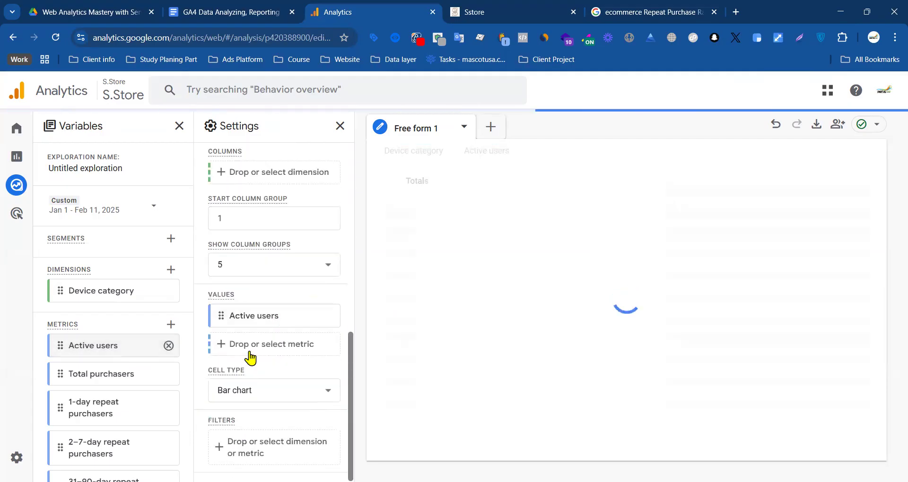
scroll(75, 401, down, 2)
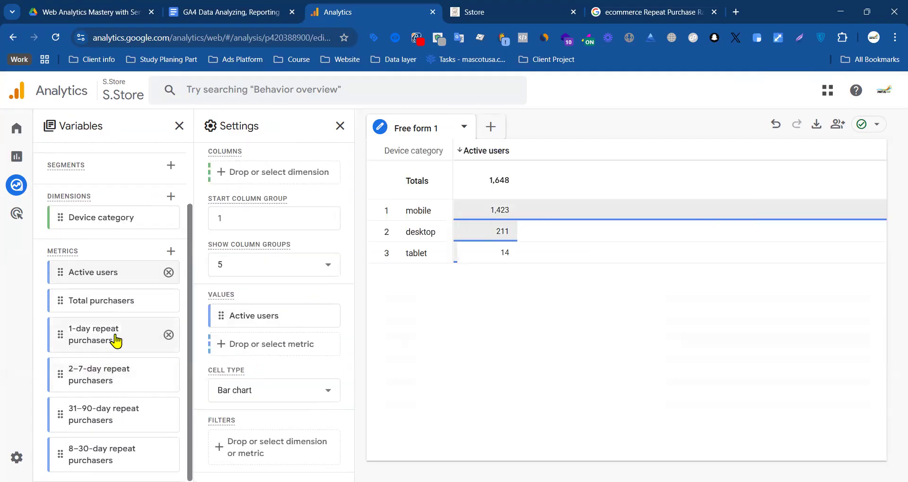
double_click(86, 307)
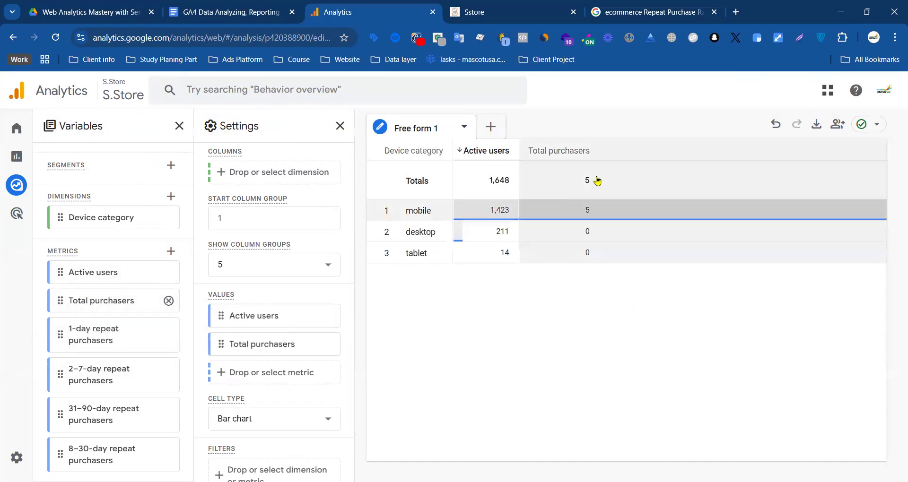
scroll(114, 212, up, 2)
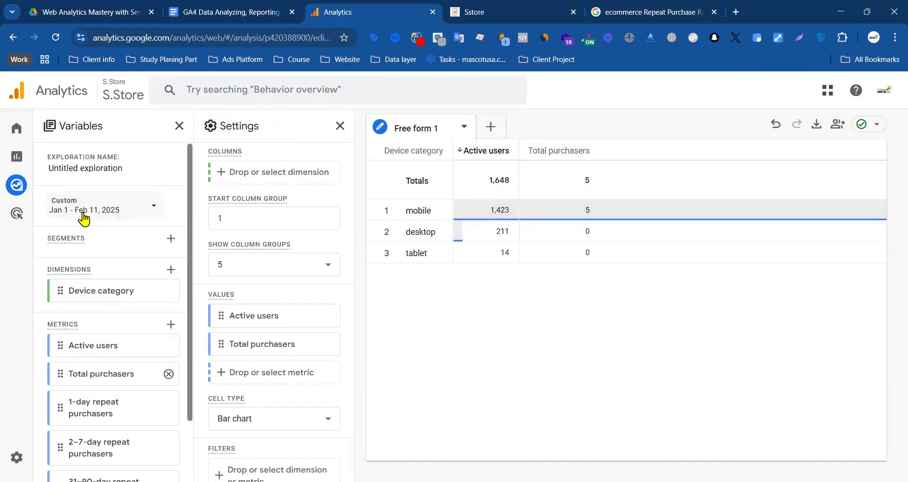
scroll(99, 296, down, 1)
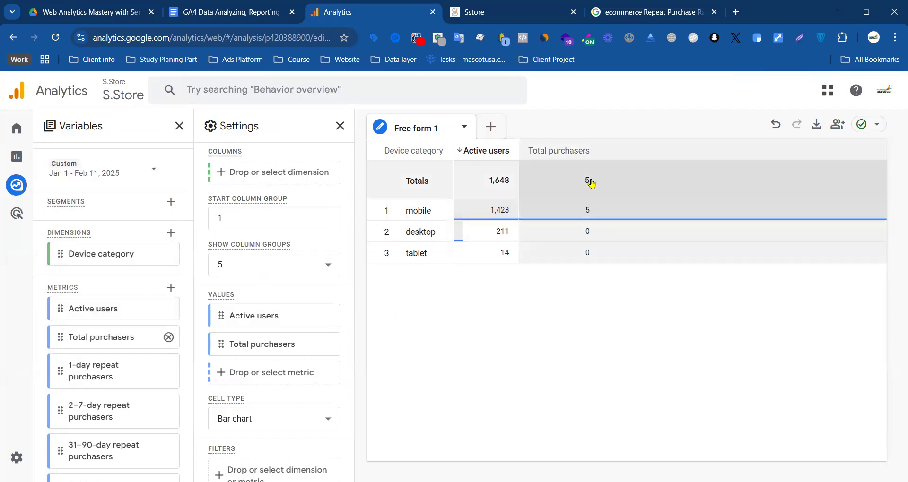
- Add 8–30-day repeat purchasers to the table values and replace it with 31–90-day repeat purchasers
scroll(112, 412, down, 1)
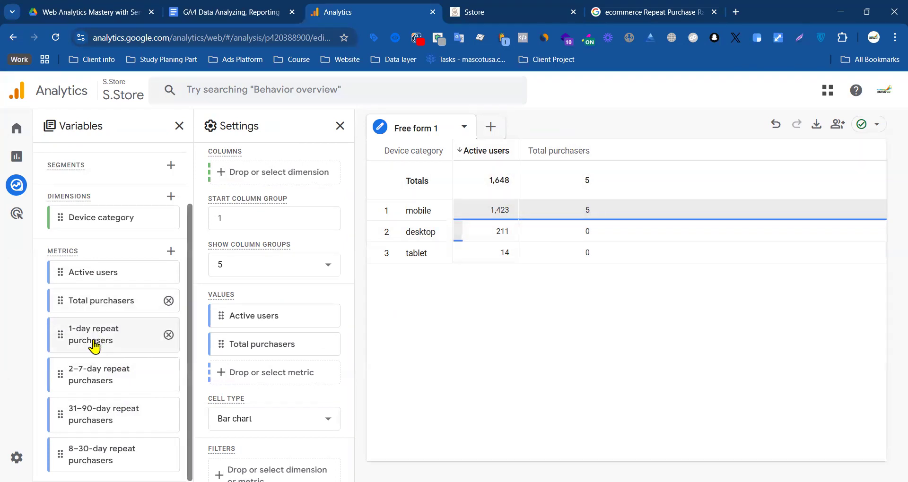
double_click(96, 429)
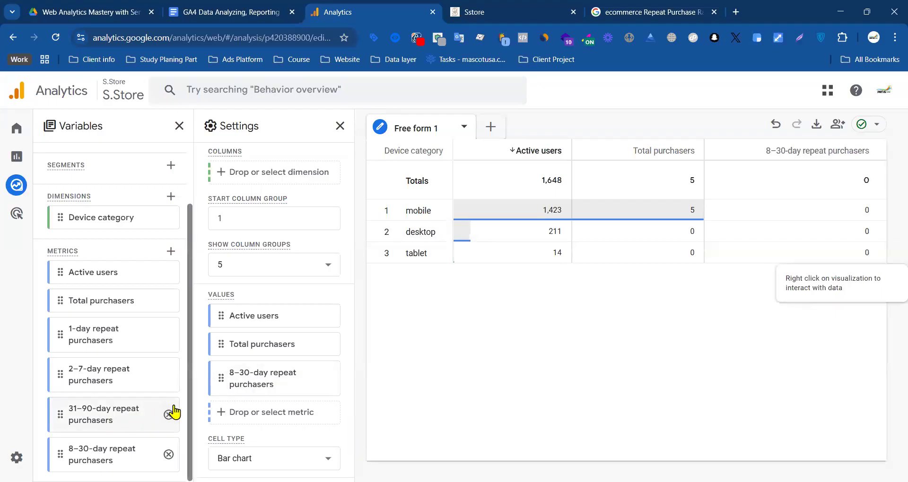
click(329, 379)
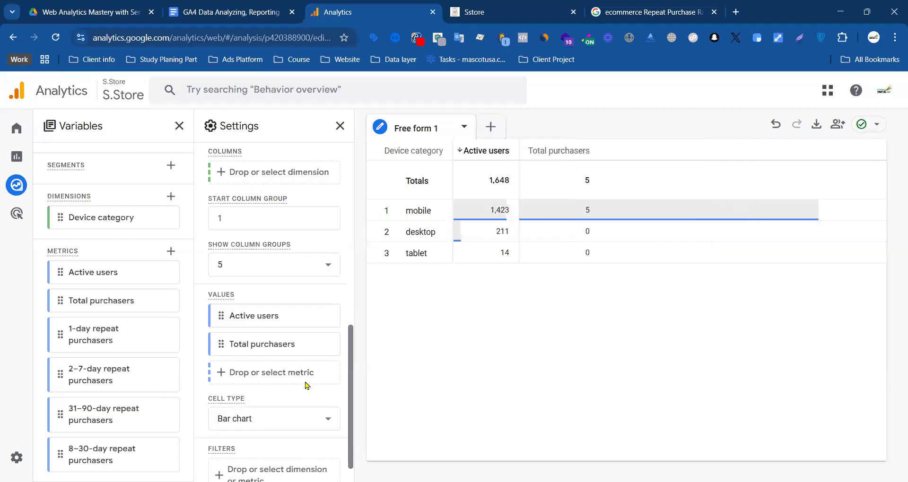
double_click(112, 419)
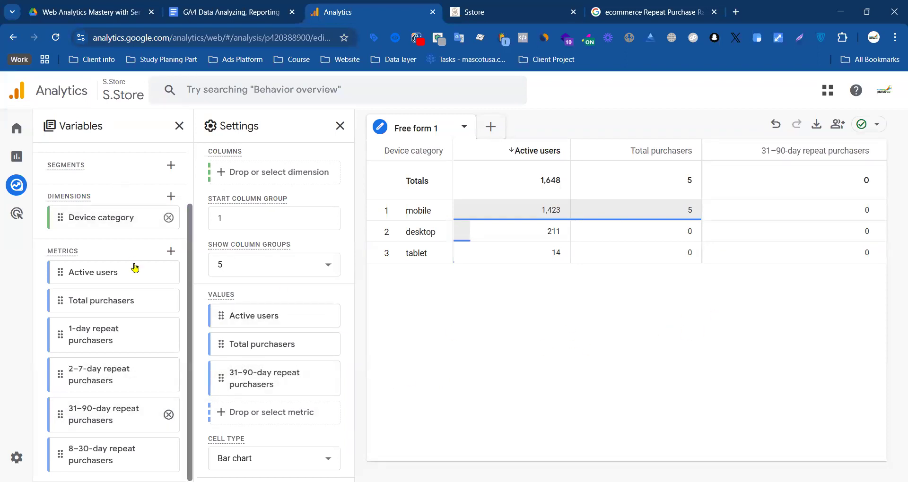
- Try to set the exploration's date range to the last 90 days
scroll(137, 256, up, 3)
click(140, 211)
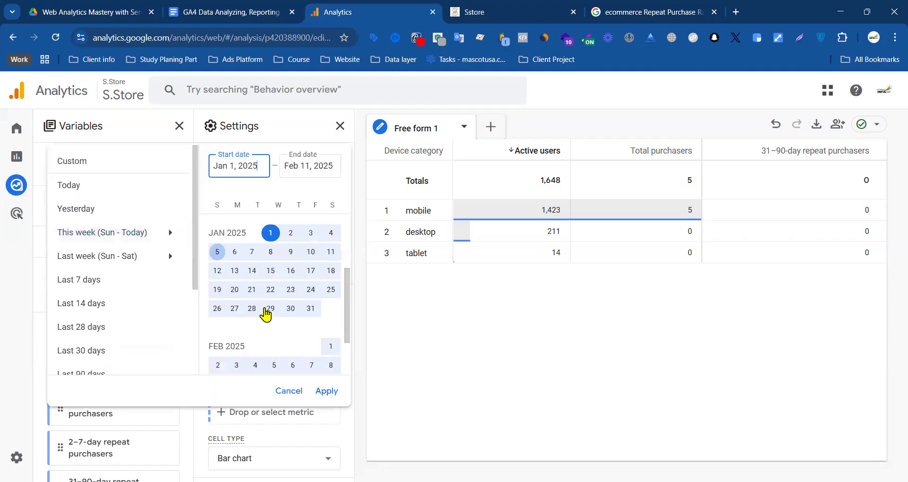
click(81, 372)
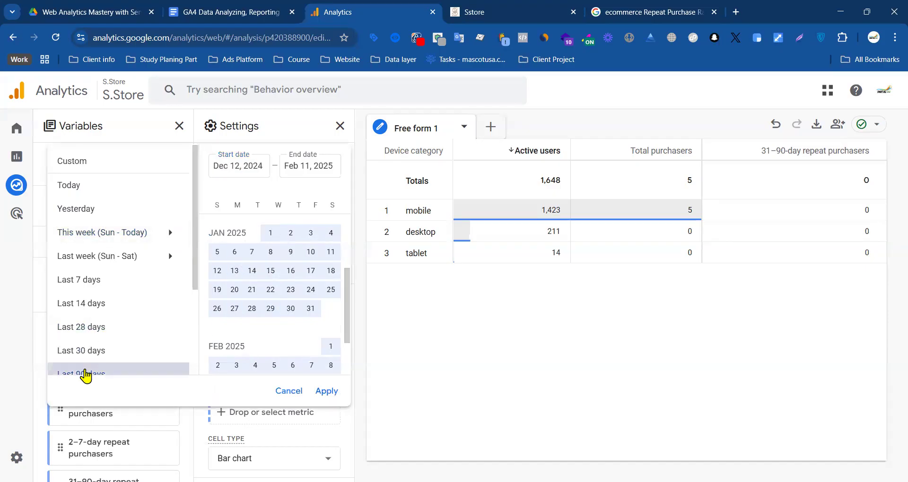
click(327, 393)
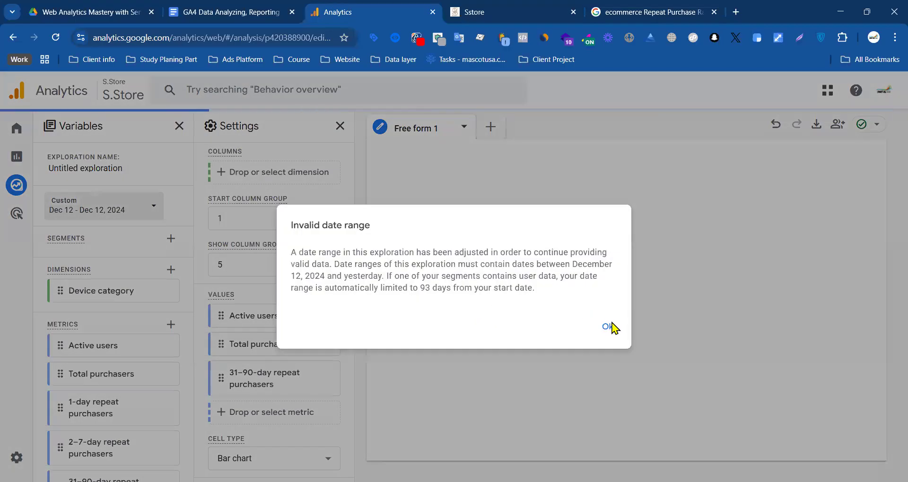
click(607, 327)
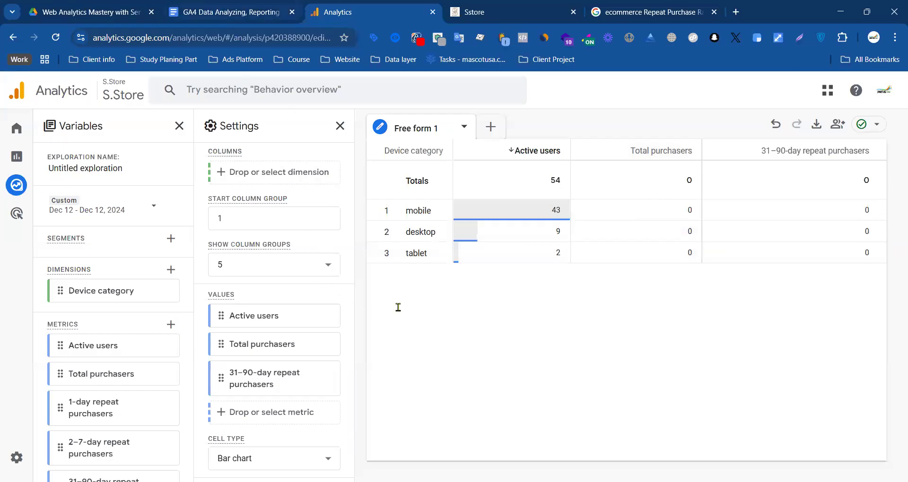
- Place the cursor in the empty Repeat Purchase Rate findings cell of the document and return to Analytics
click(465, 252)
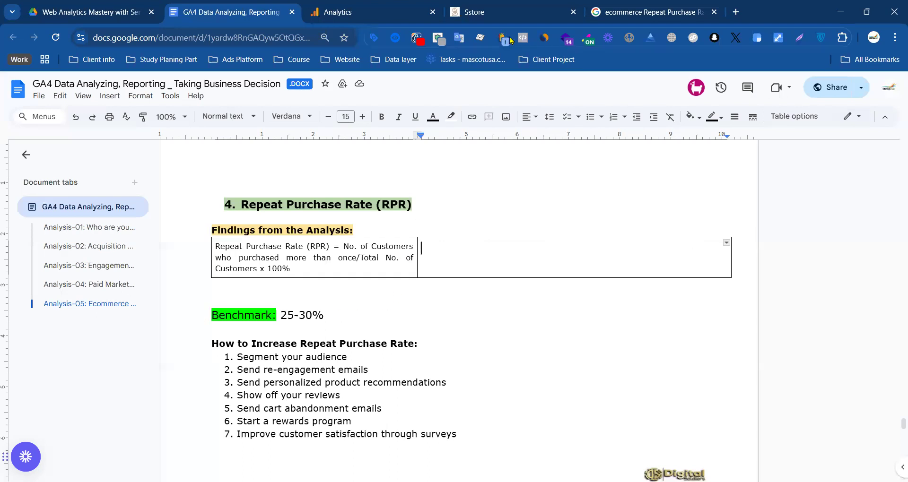
click(340, 11)
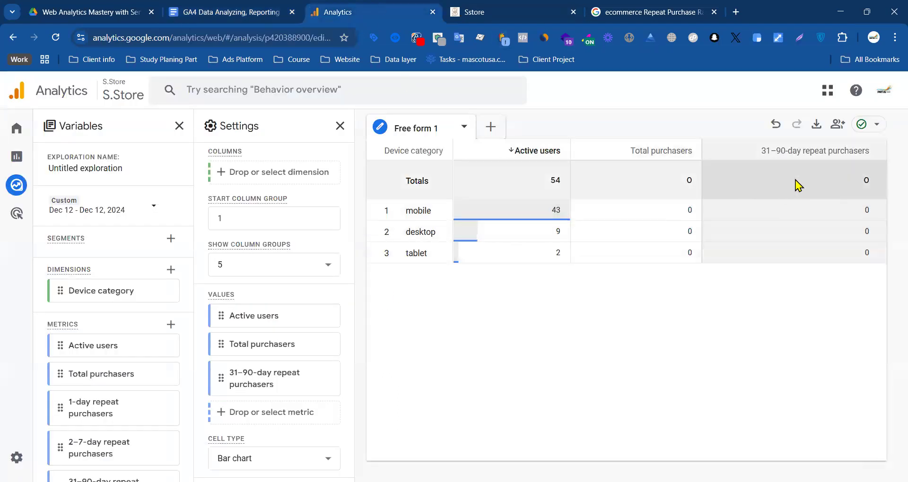
- Try to set a custom date range from Dec 12, 2024 to Feb 11, 2025 for the exploration
click(108, 212)
click(91, 350)
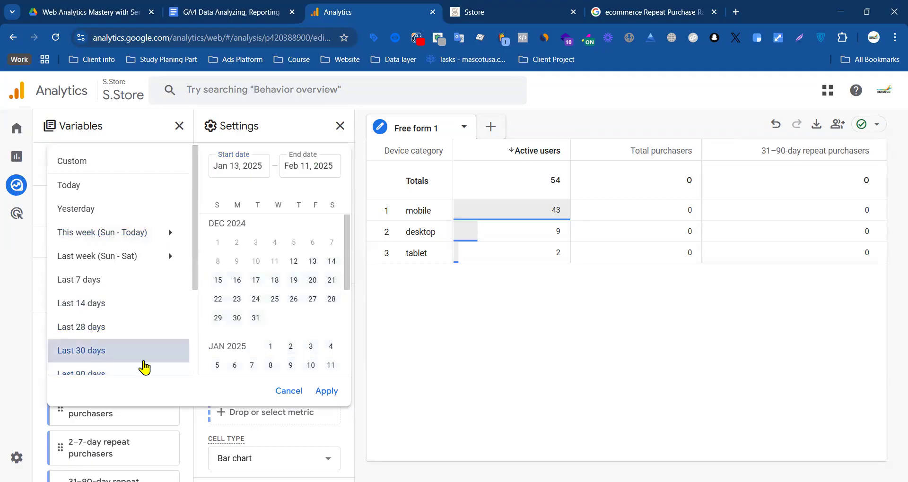
click(332, 261)
scroll(301, 298, down, 3)
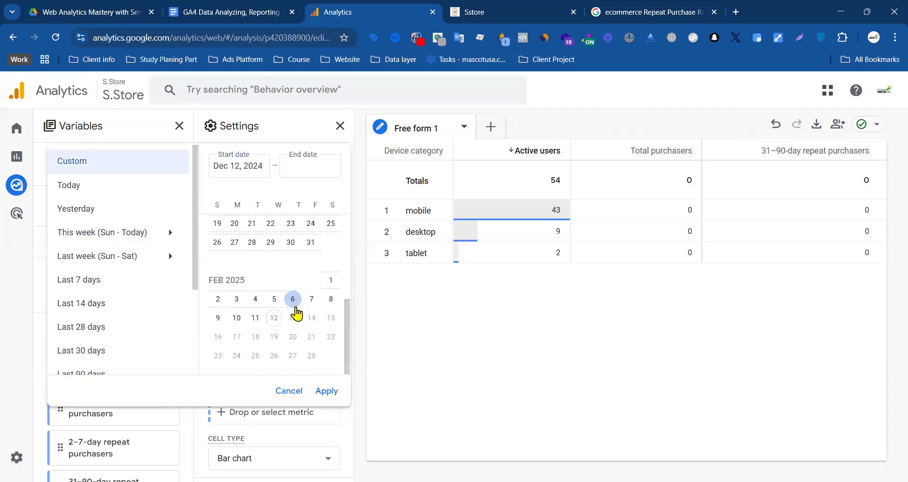
click(255, 318)
click(327, 391)
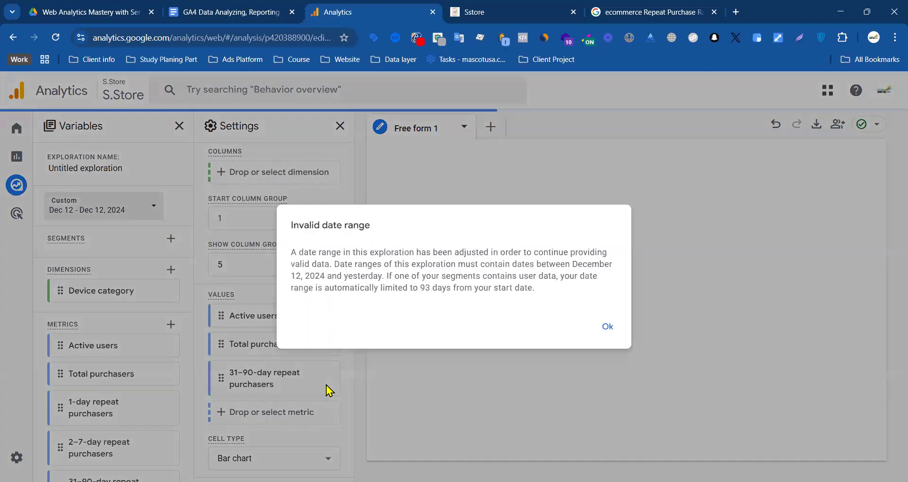
click(615, 325)
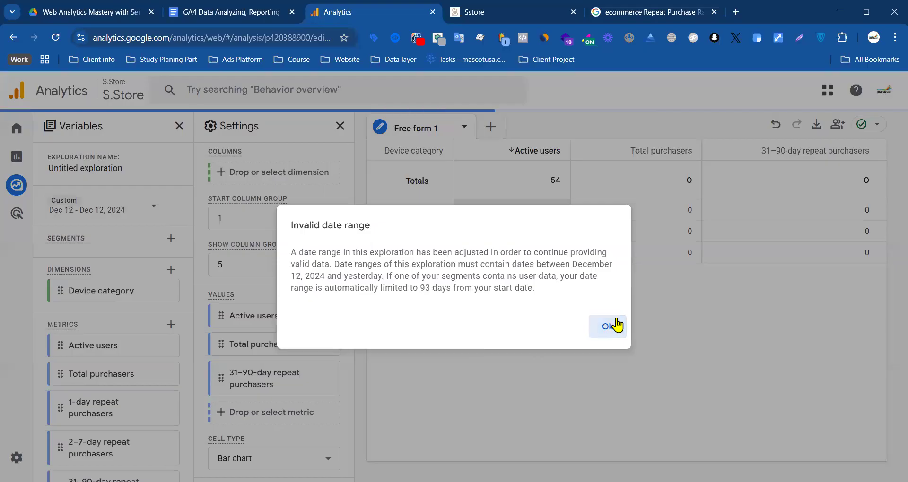
- Set the exploration's date range to Jan 1 – Feb 11, 2025 and switch back to the analysis document
click(117, 214)
click(268, 345)
scroll(284, 350, down, 5)
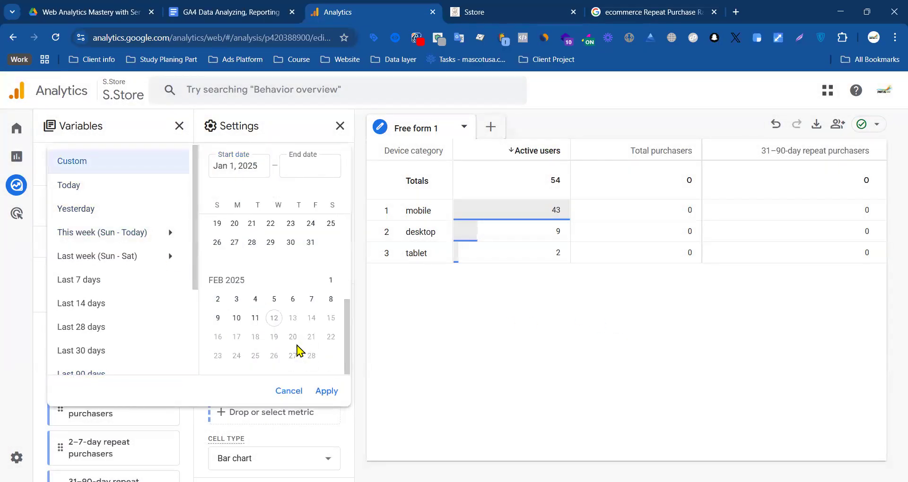
click(254, 318)
click(323, 391)
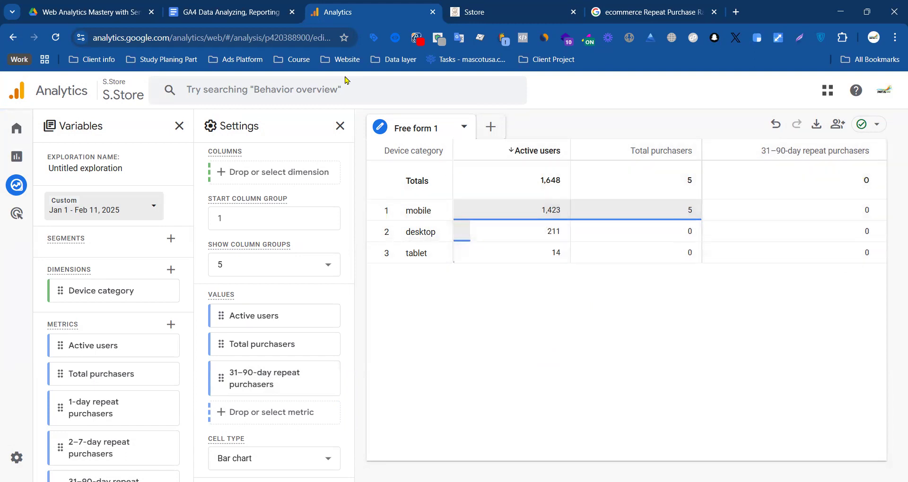
key(ctrl+shift+Tab)
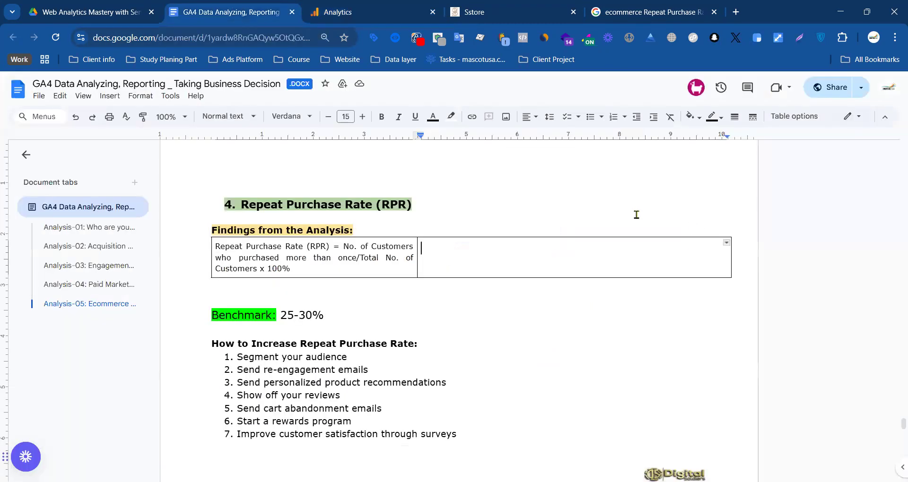
- Review the Repeat Purchase Rate formula in the findings table, including the repeat customer, total customer and 100% terms
drag(341, 247, 362, 260)
click(362, 258)
click(361, 258)
drag(374, 258, 258, 269)
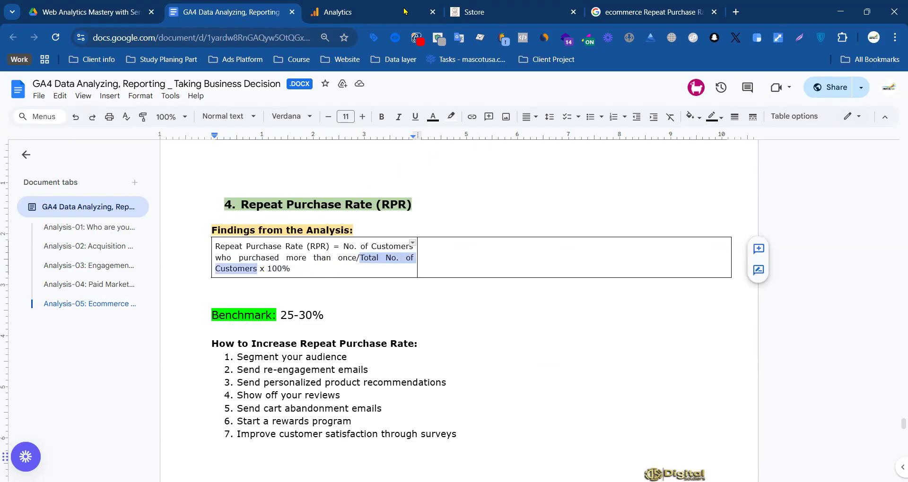
click(375, 260)
drag(364, 258, 412, 258)
drag(296, 270, 269, 270)
click(333, 263)
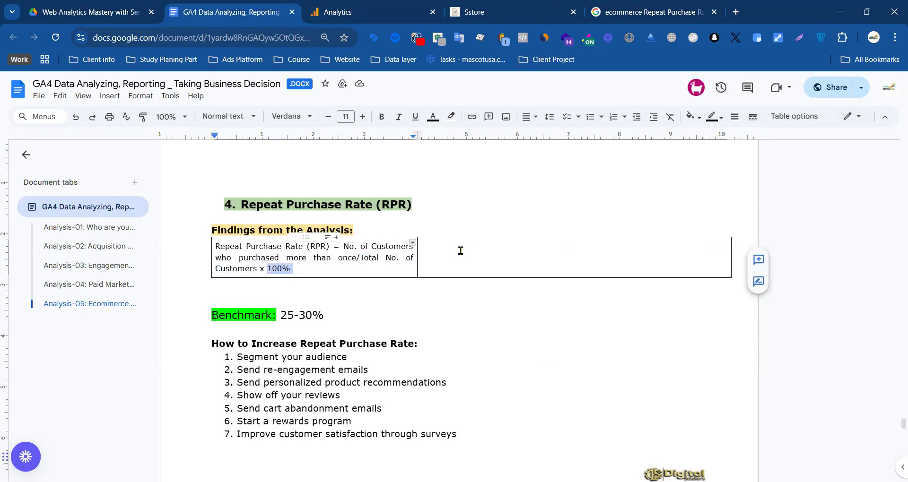
click(451, 251)
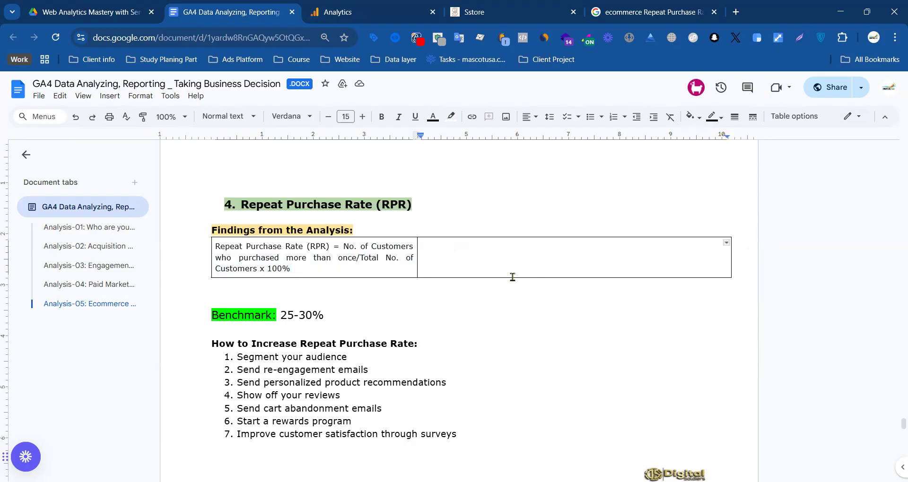
- Read the benchmark and the list of ways to increase the repeat purchase rate in section 4
scroll(544, 265, down, 1)
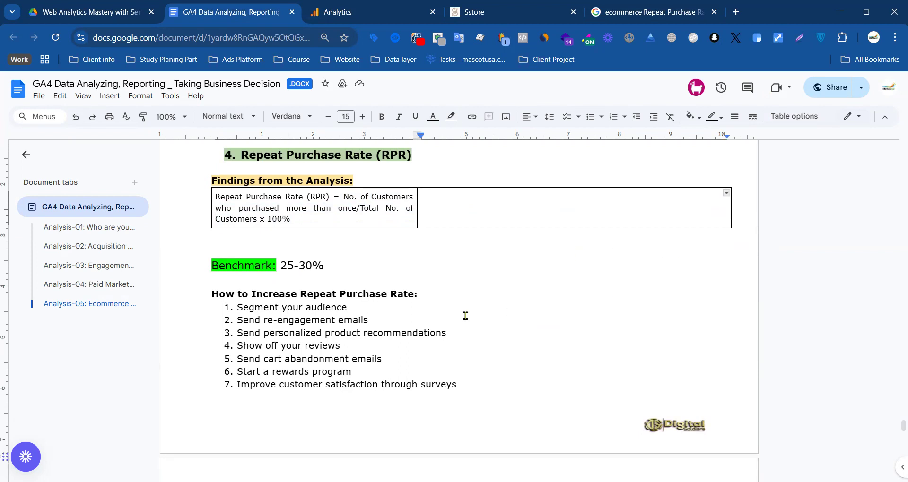
drag(234, 311, 354, 309)
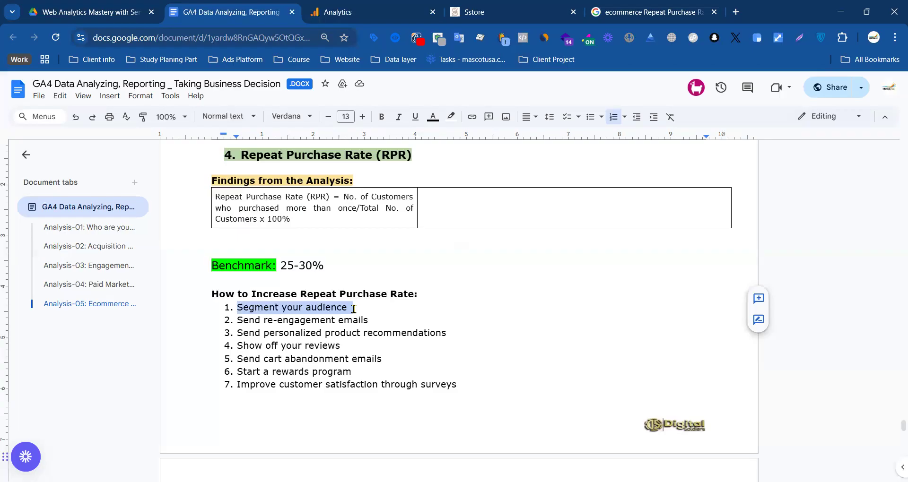
scroll(367, 254, down, 3)
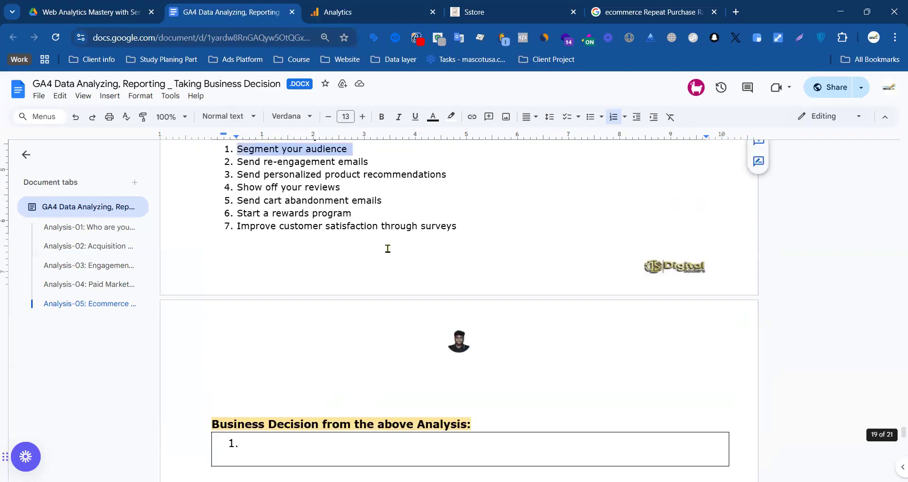
drag(488, 235, 232, 215)
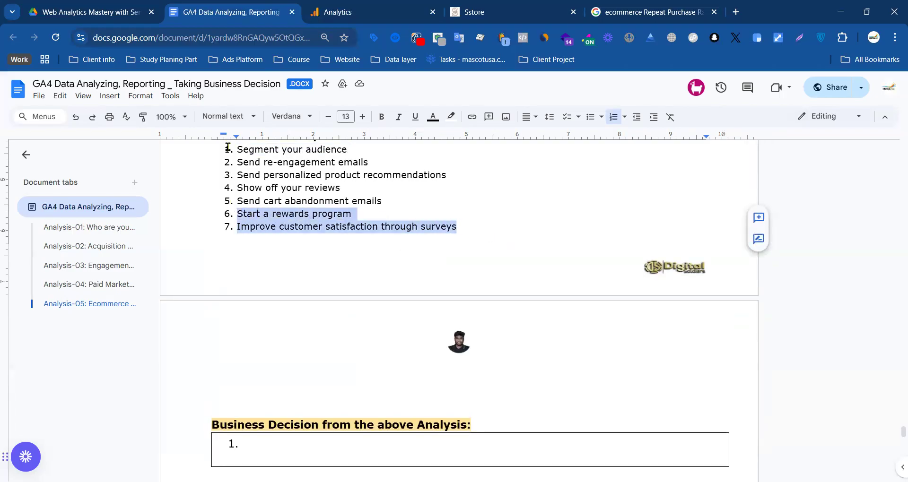
scroll(347, 195, up, 3)
click(513, 306)
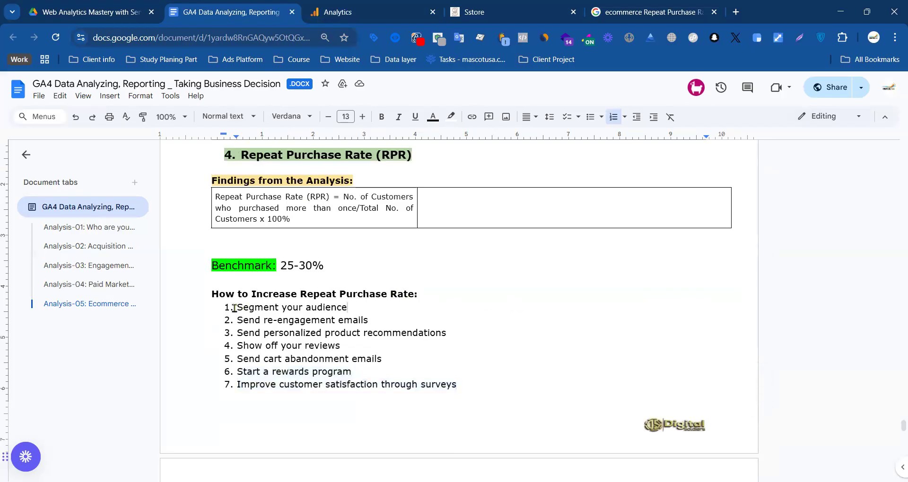
drag(202, 296, 457, 386)
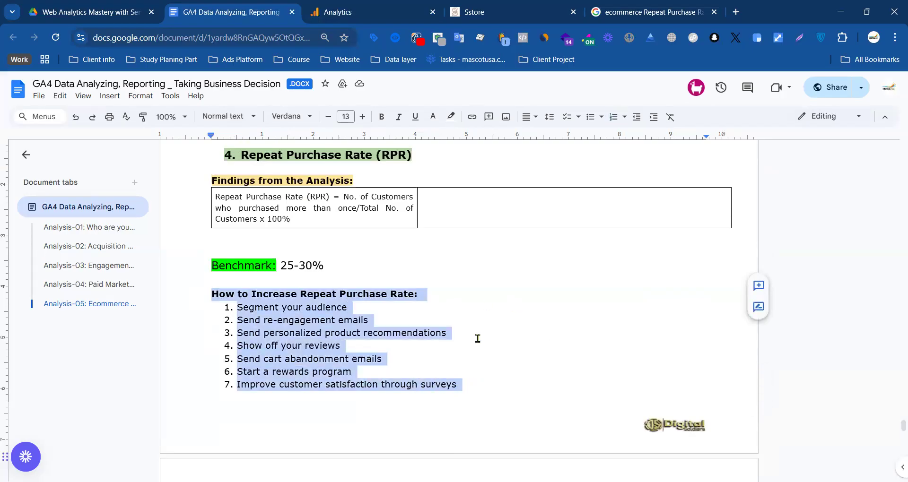
- Look over the Business Decision table and the pages after it, up to the Customer Lifetime Value (CLV) section heading
scroll(542, 310, down, 6)
click(391, 298)
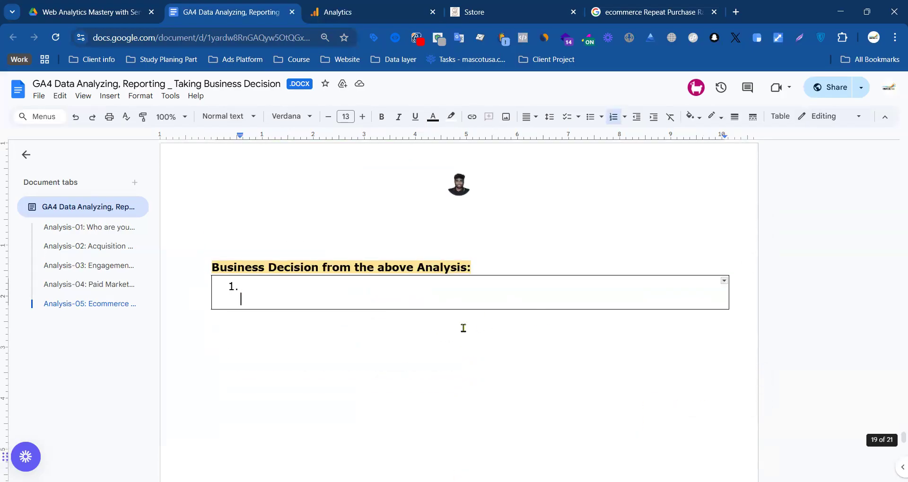
scroll(502, 321, down, 8)
scroll(441, 315, up, 5)
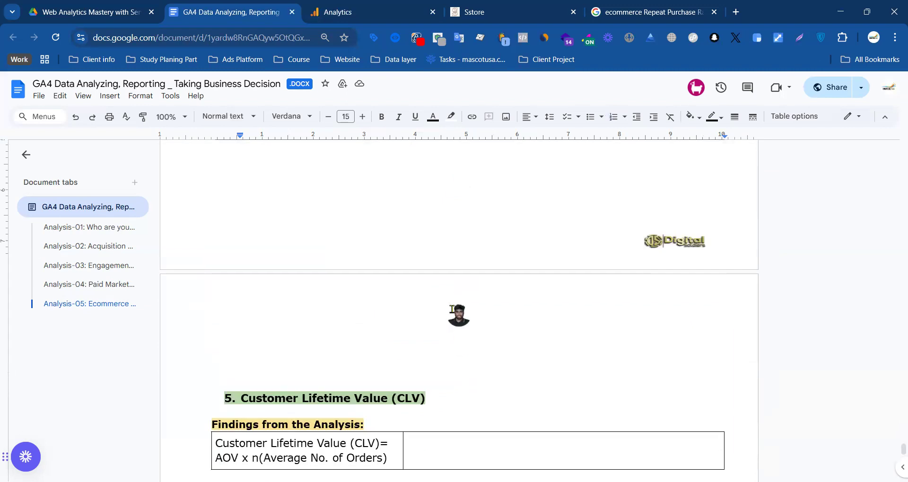
scroll(403, 325, up, 2)
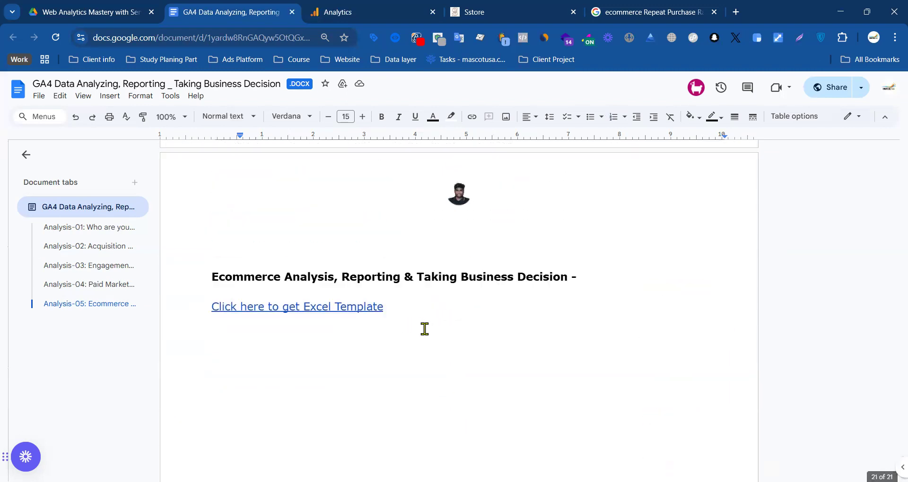
scroll(424, 329, down, 7)
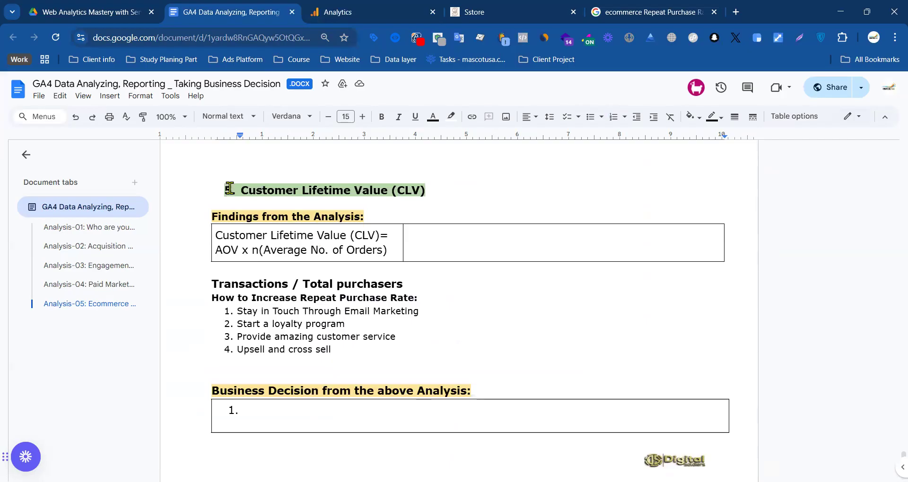
drag(251, 188, 428, 186)
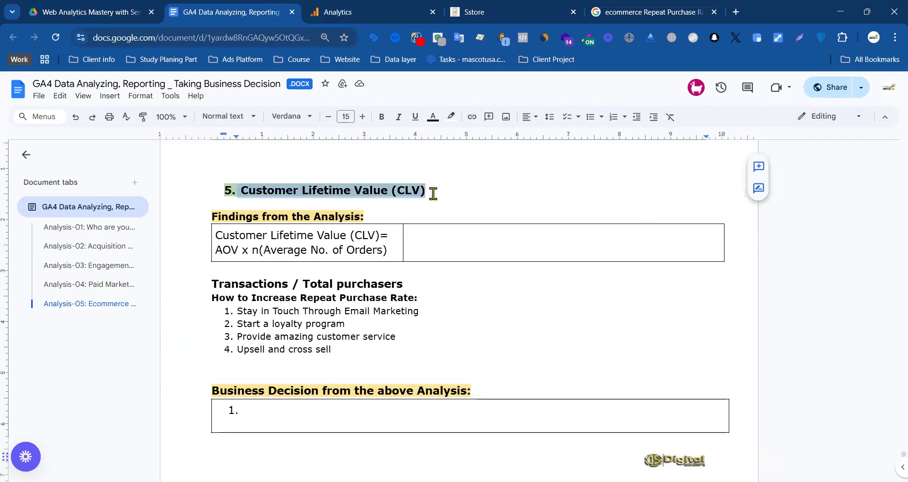
click(472, 211)
drag(435, 196, 252, 190)
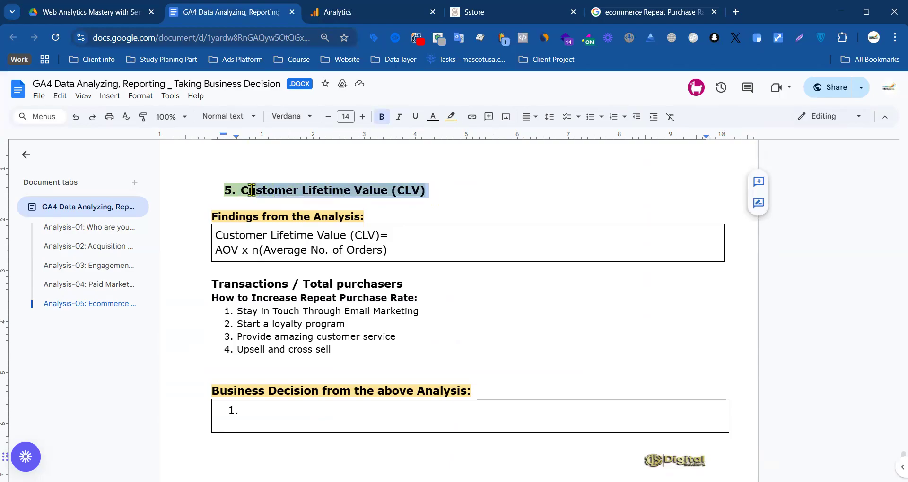
click(488, 201)
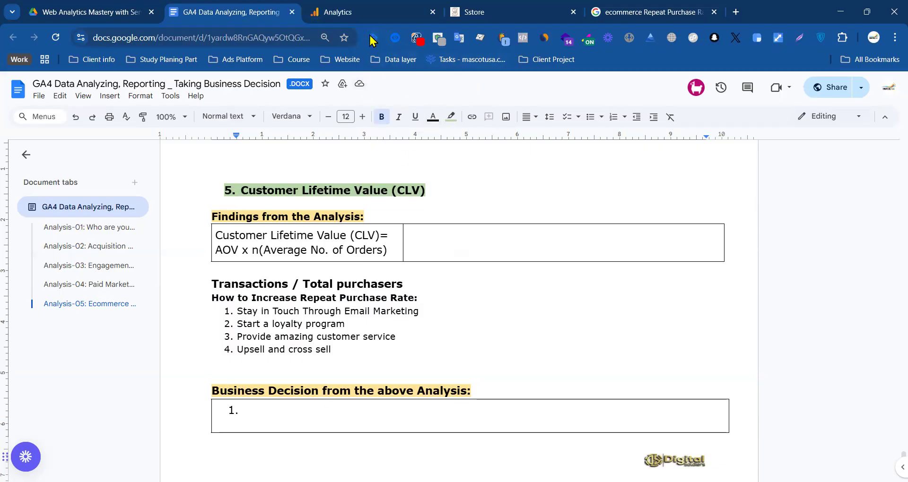
- Switch to Analytics and open the saved User lifetime exploration from the S.Store explorations list
click(362, 12)
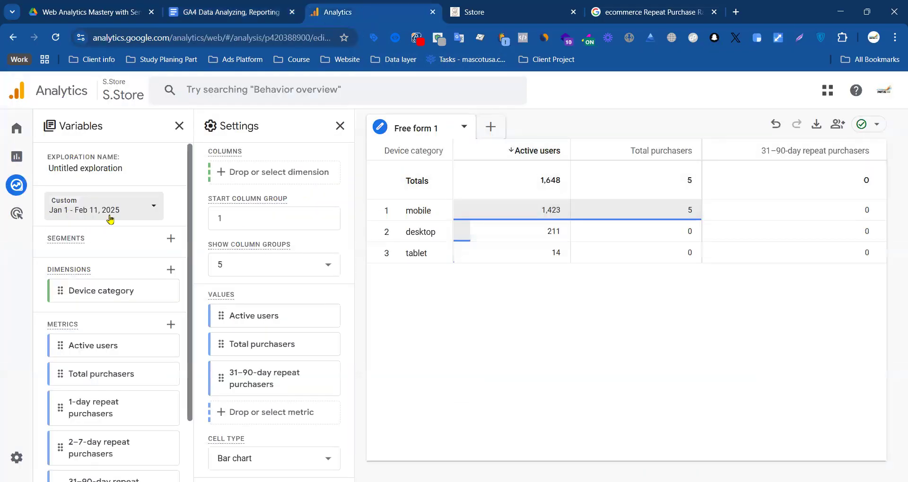
click(18, 187)
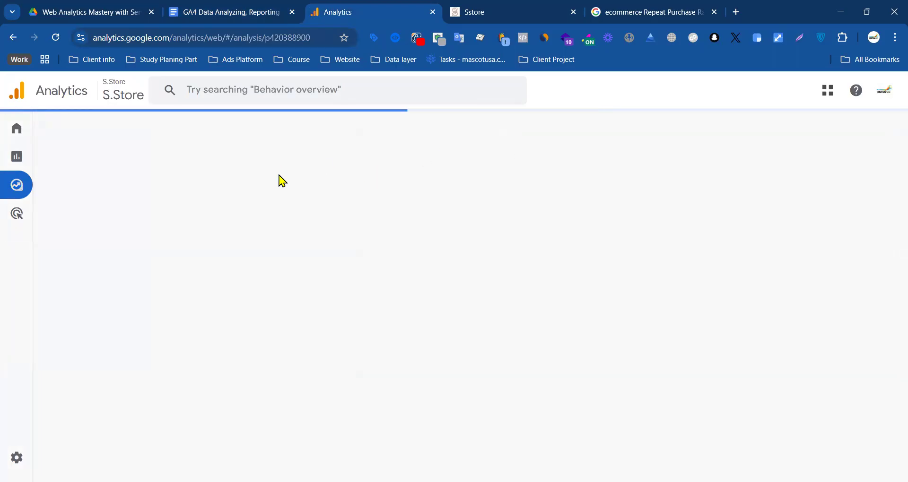
scroll(251, 355, down, 3)
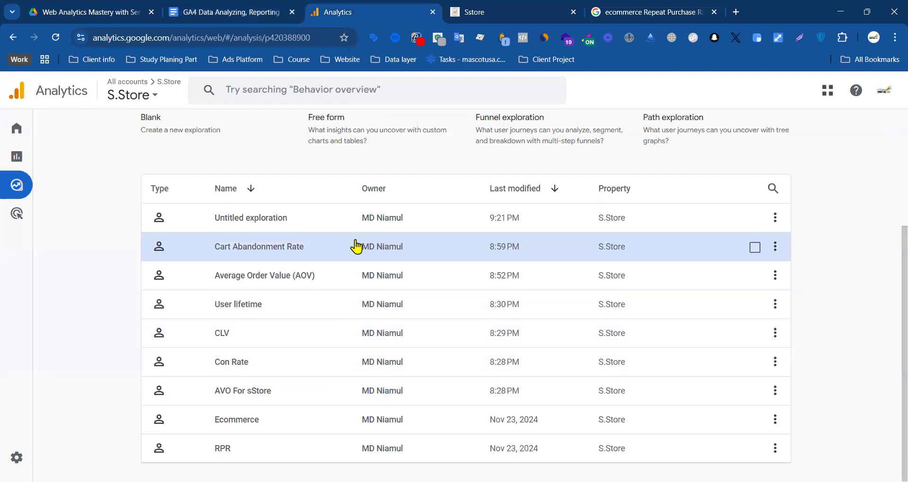
click(232, 308)
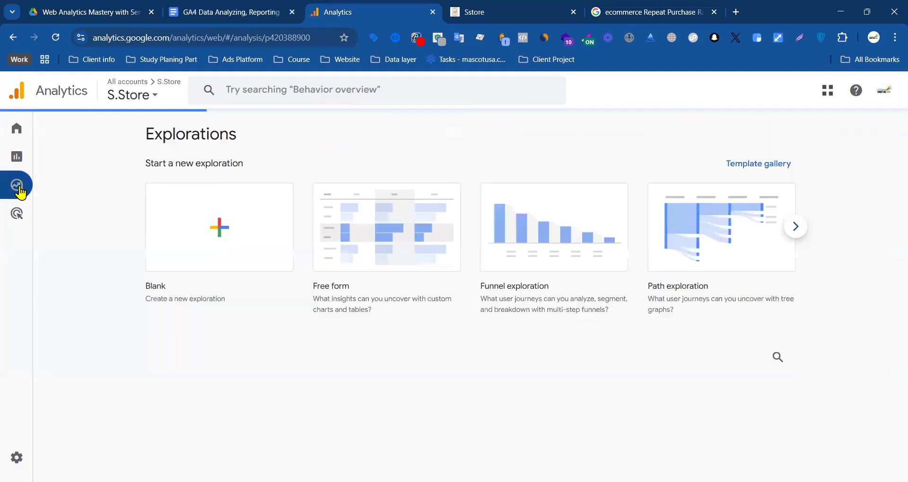
- Browse the new exploration templates as far as the User lifetime template
click(796, 234)
click(794, 234)
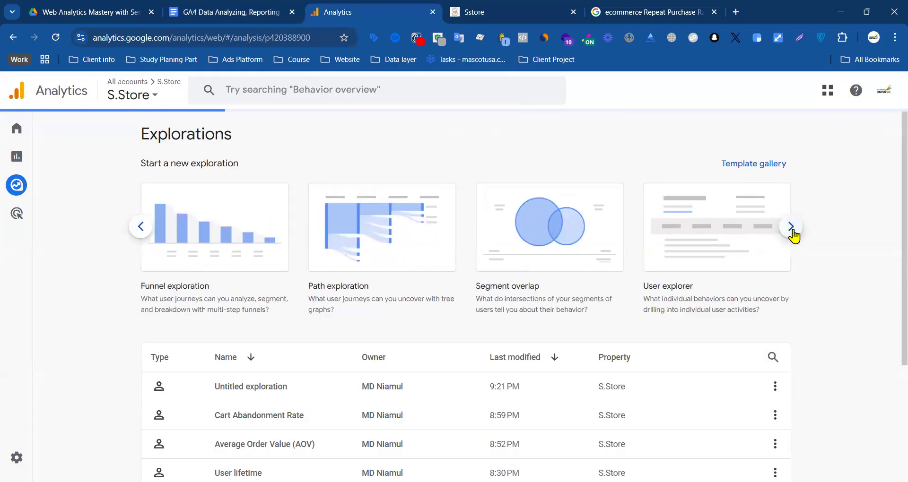
click(795, 234)
click(795, 234)
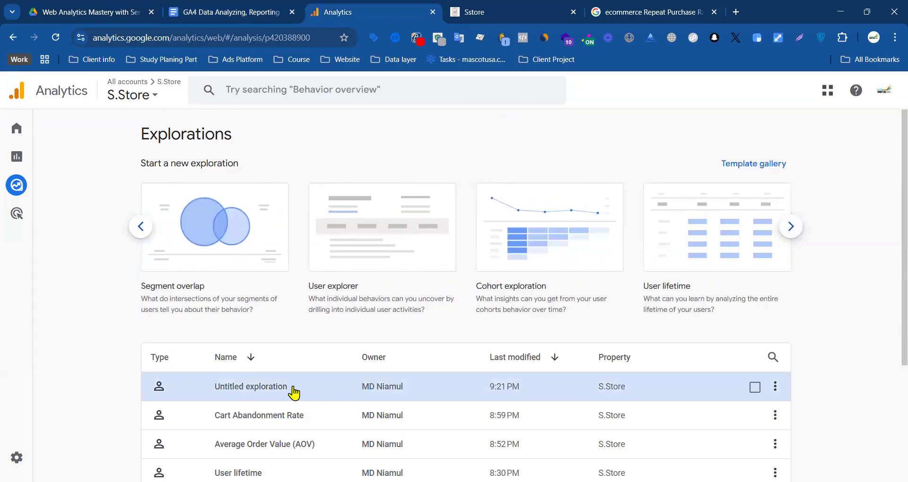
- Reopen the saved User lifetime exploration and examine its total users and average LTV figures
scroll(262, 394, down, 3)
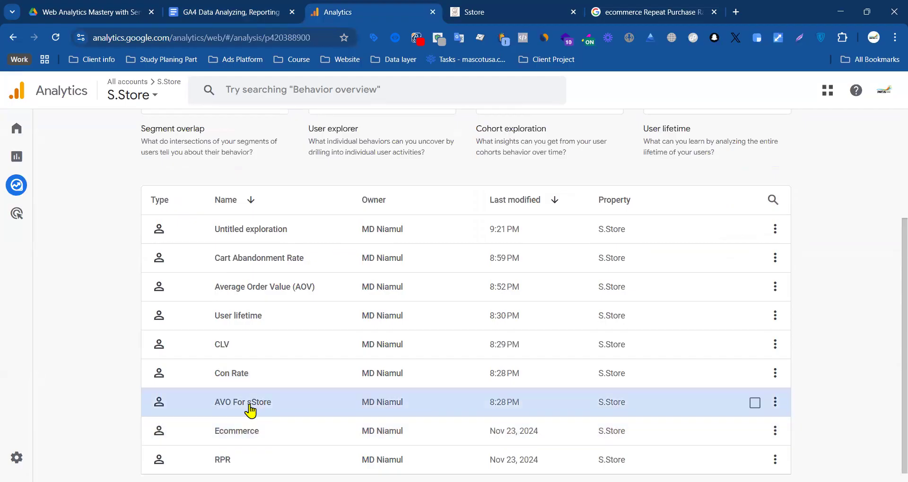
click(251, 321)
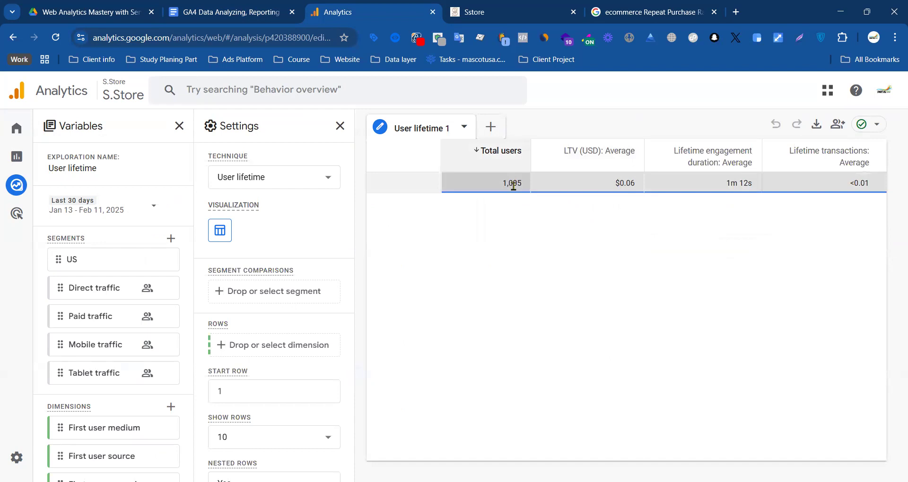
click(517, 241)
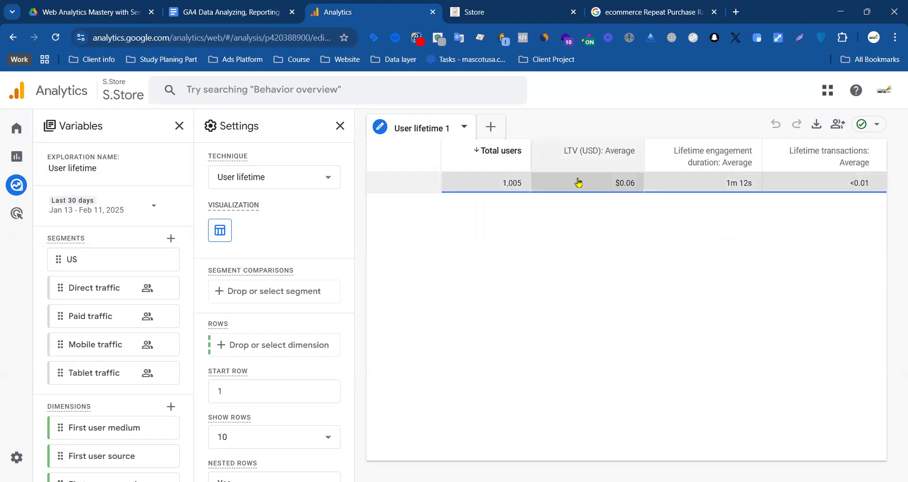
mouse_move(578, 149)
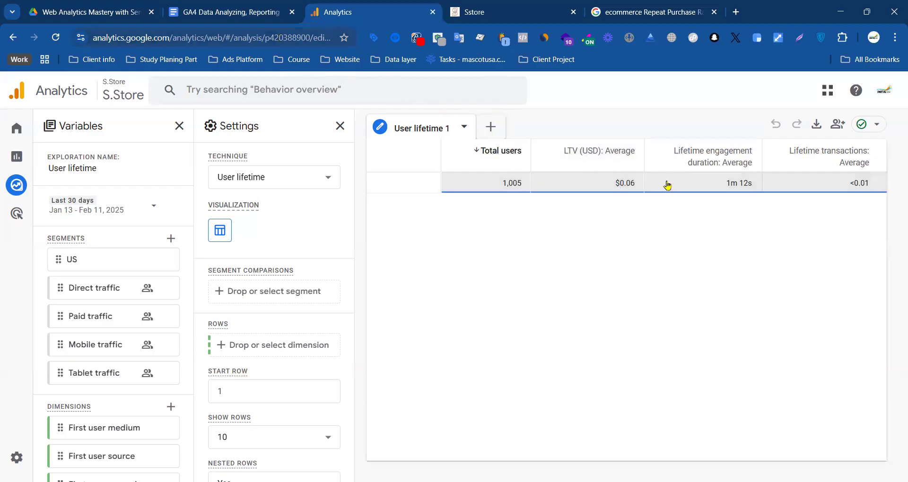
- Open the saved CLV exploration and examine its transactions, transactions per purchaser and total purchasers metrics
click(24, 190)
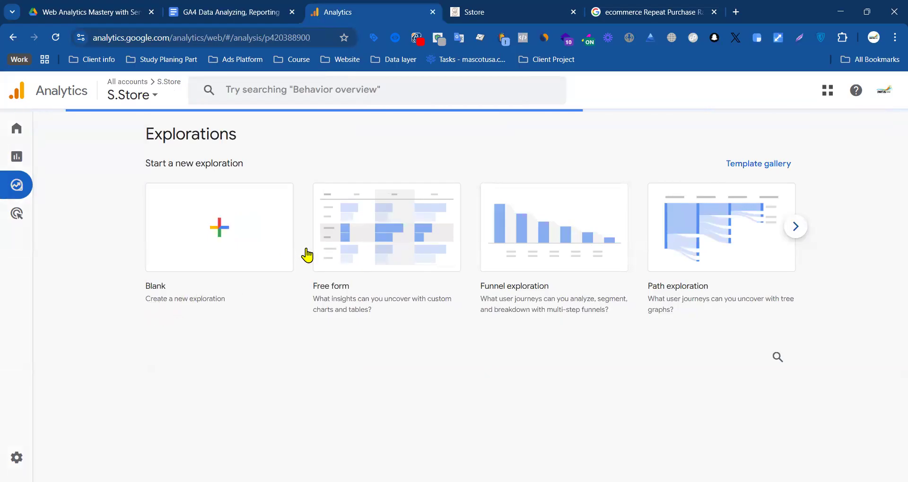
scroll(520, 284, down, 3)
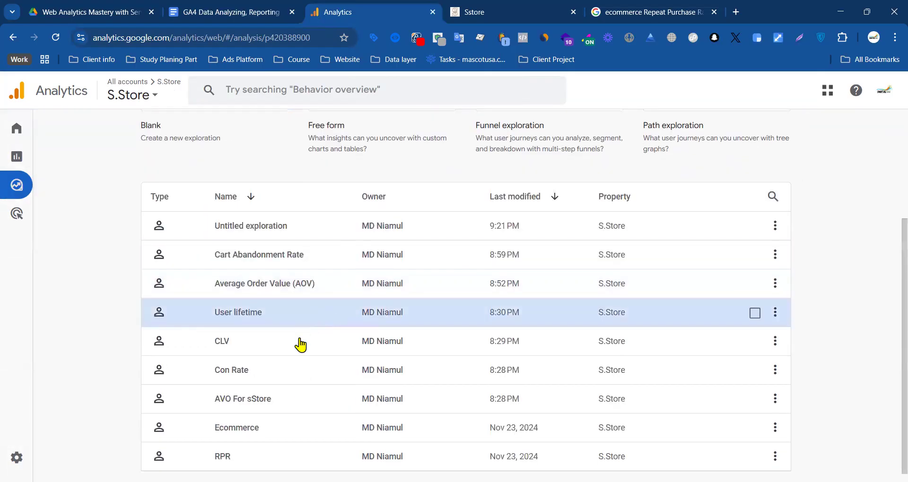
click(231, 337)
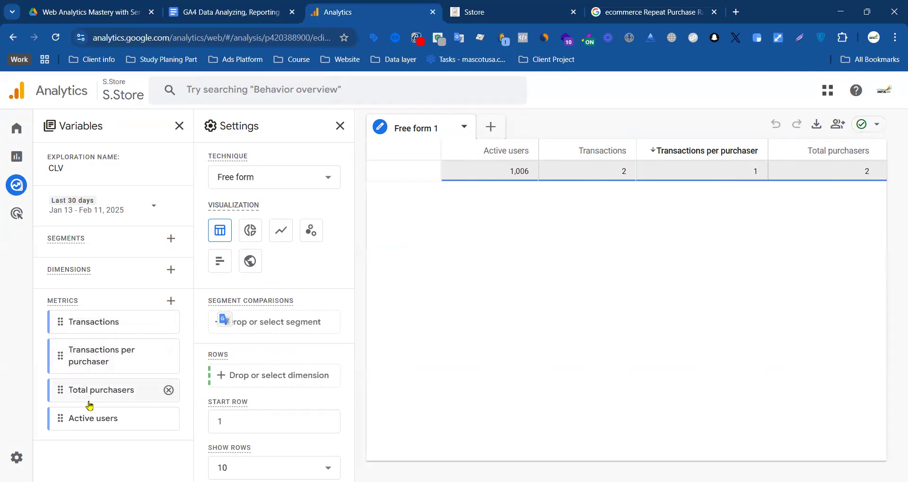
mouse_move(90, 425)
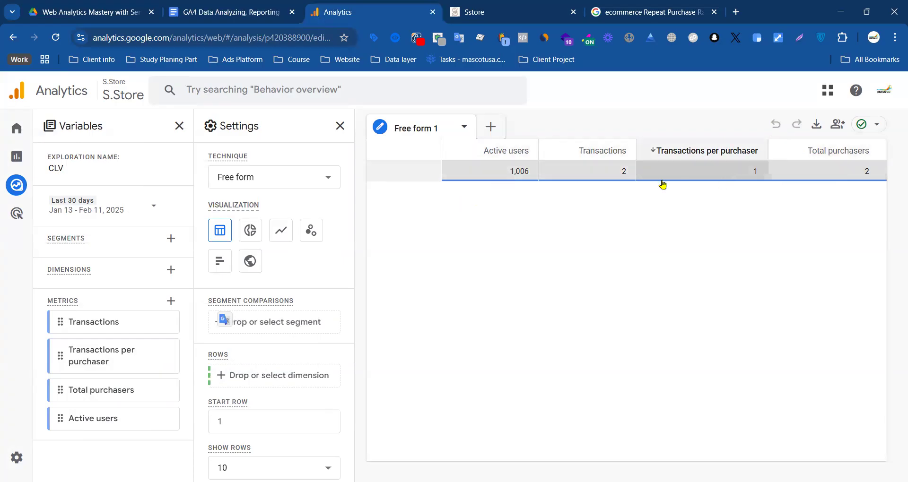
- Return to the analysis document and review the CLV formula, AOV multiplied by the average number of orders
click(264, 8)
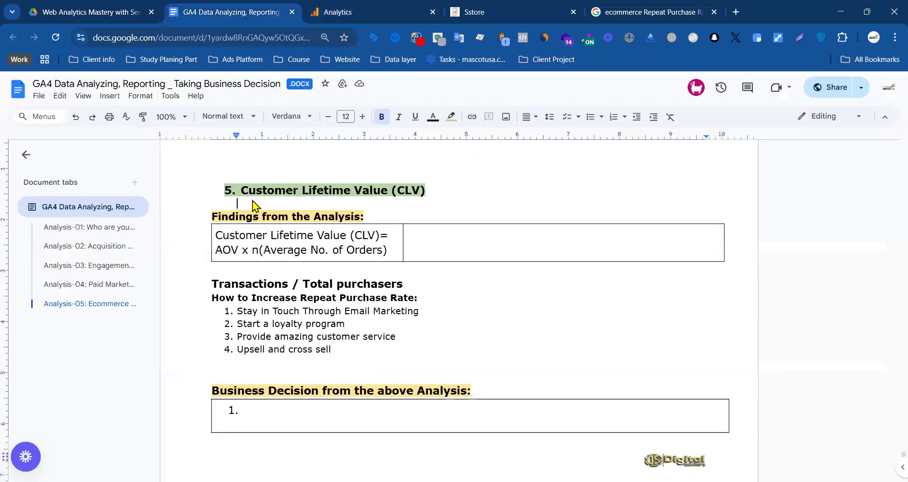
double_click(207, 254)
click(239, 255)
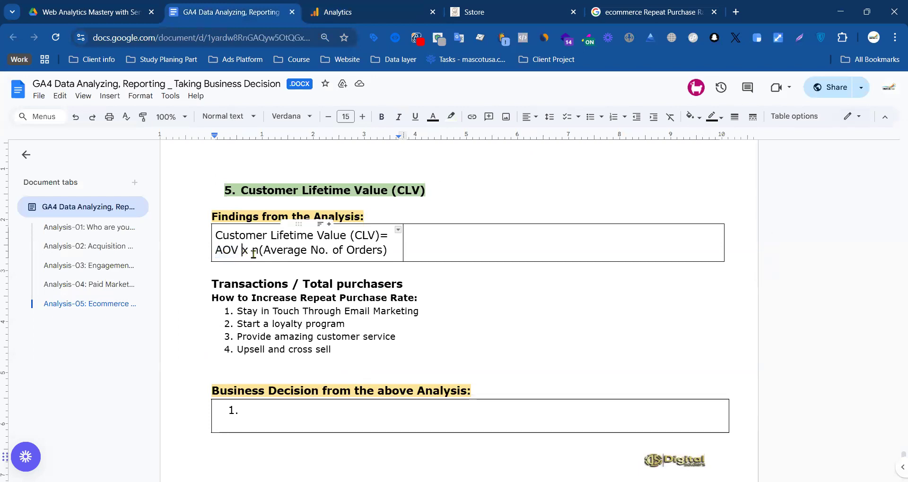
drag(263, 250, 383, 250)
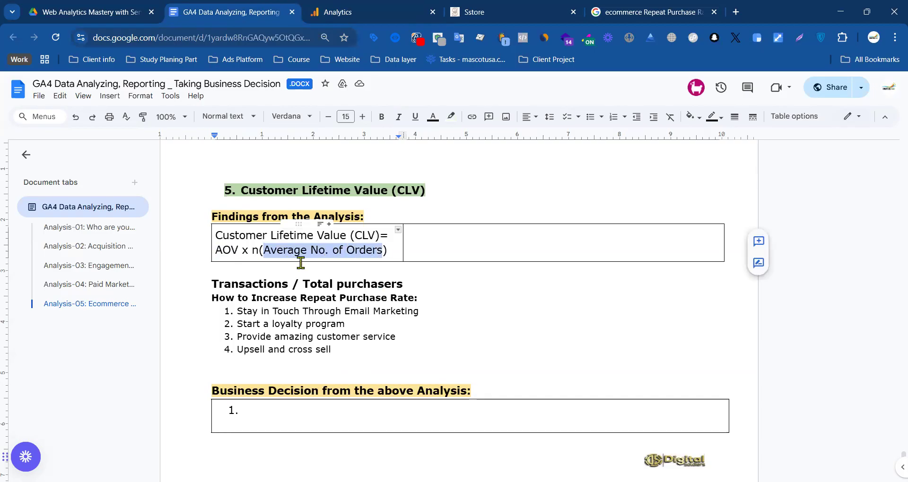
click(531, 235)
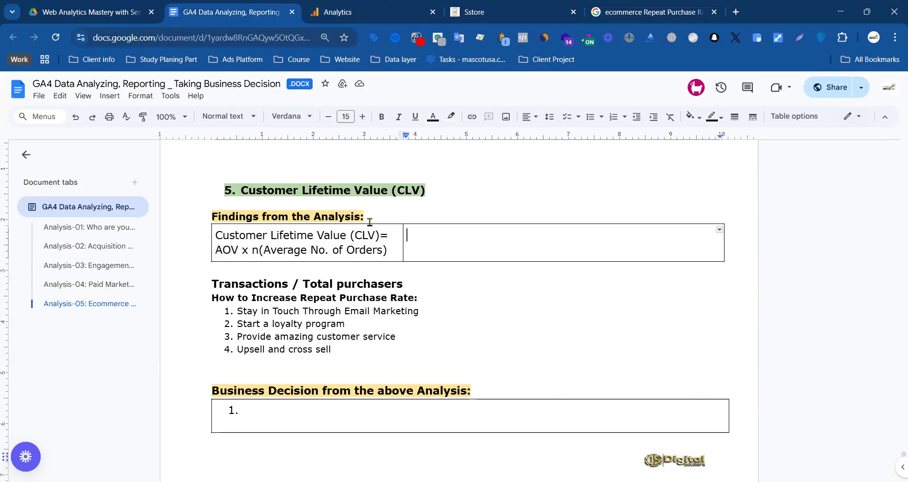
- Copy the section 5 heading text "Customer Lifetime Value (CLV)" from the document
click(430, 193)
shift+click(241, 194)
key(ctrl+c)
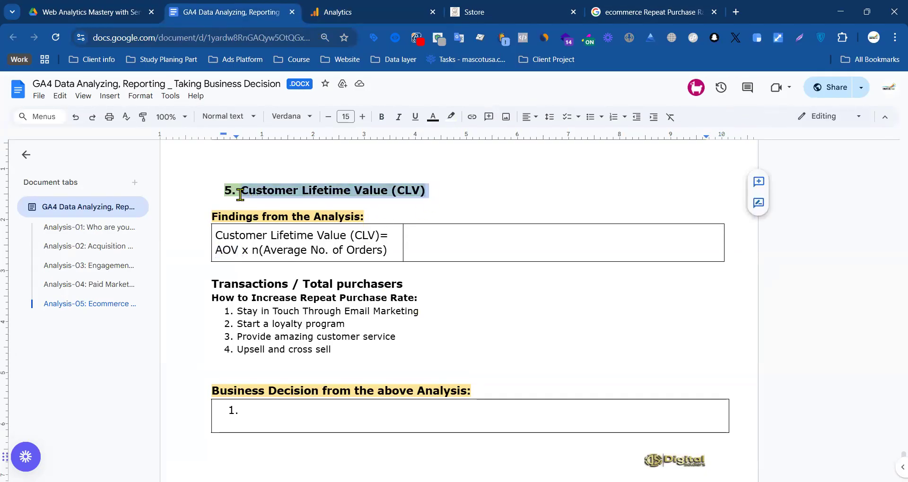
- Search Google for "ecommerce Customer Lifetime Value (CLV) benchmarks 2024" and read the expanded AI overview's key points on CLV benchmarks
click(623, 17)
drag(191, 100, 269, 103)
key(ctrl+v)
key(Return)
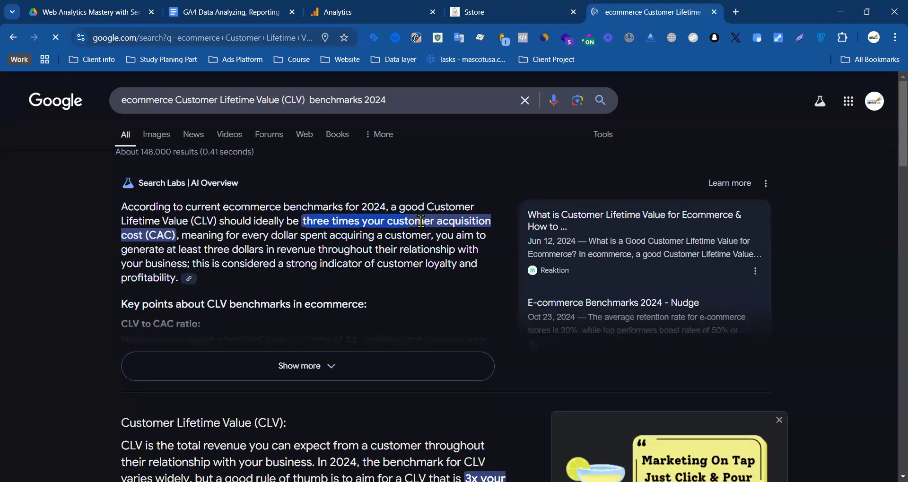
click(325, 367)
scroll(343, 310, down, 3)
scroll(343, 309, down, 1)
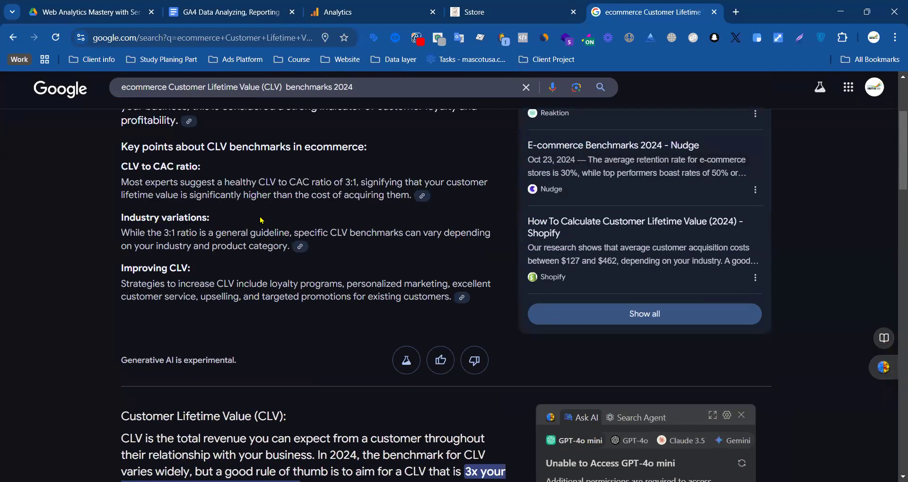
- Return to the analysis document and review the section 5 tips on how to increase repeat purchase rate
click(365, 11)
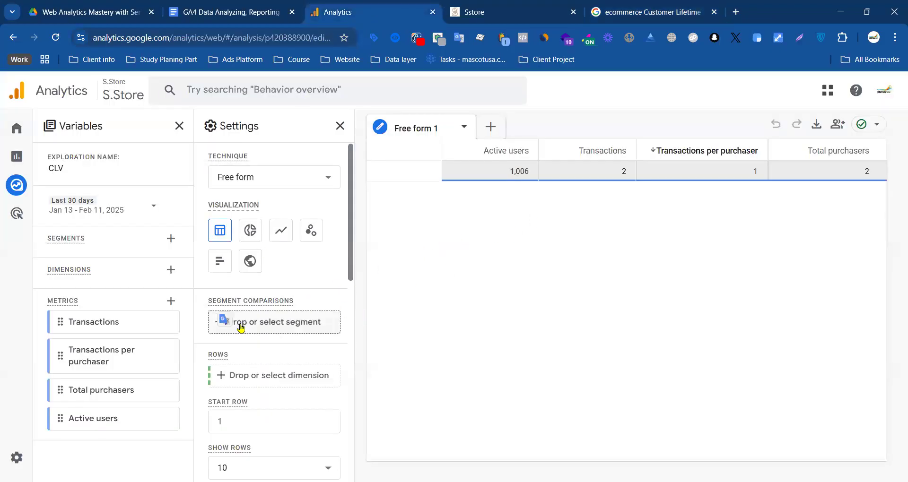
click(225, 12)
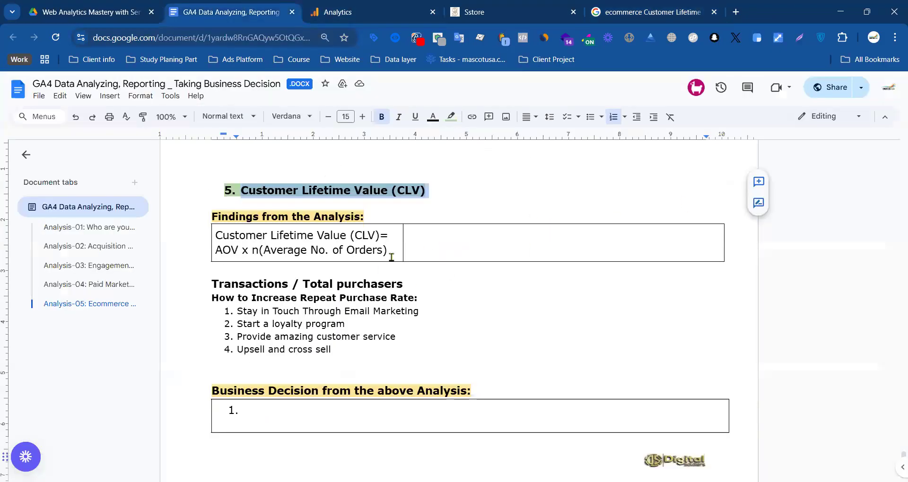
triple_click(358, 349)
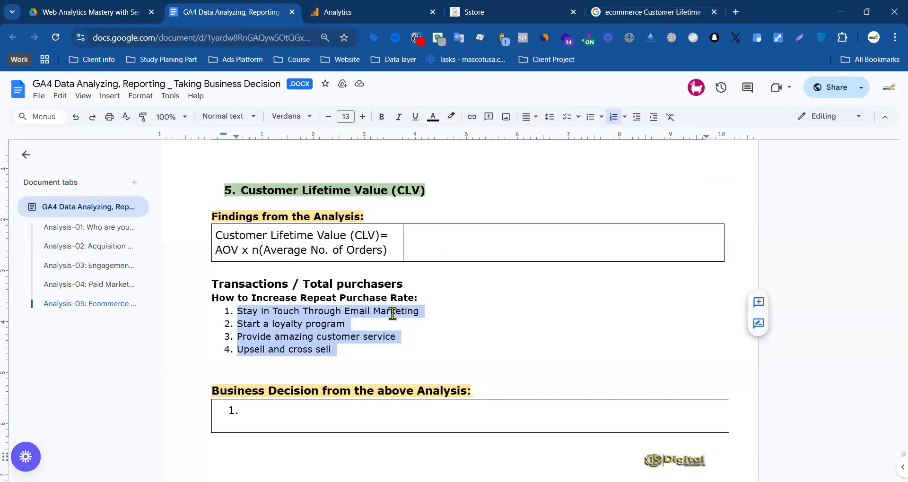
click(259, 325)
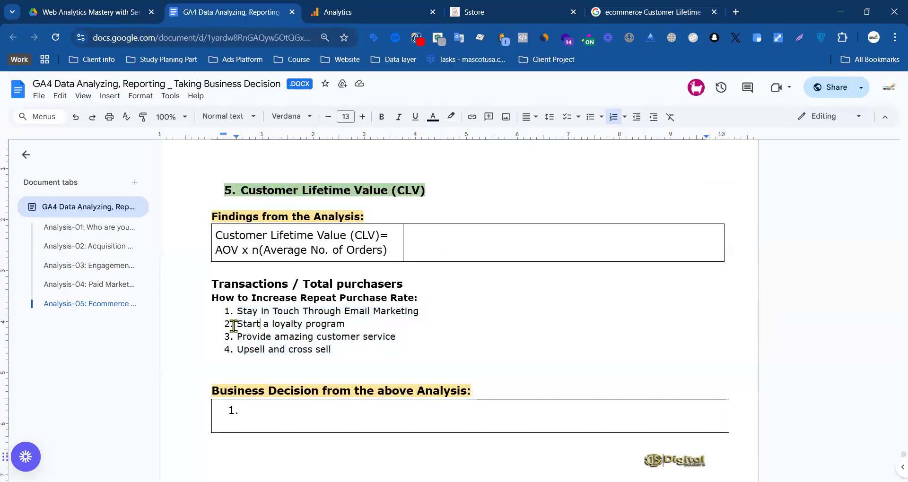
drag(237, 340, 394, 337)
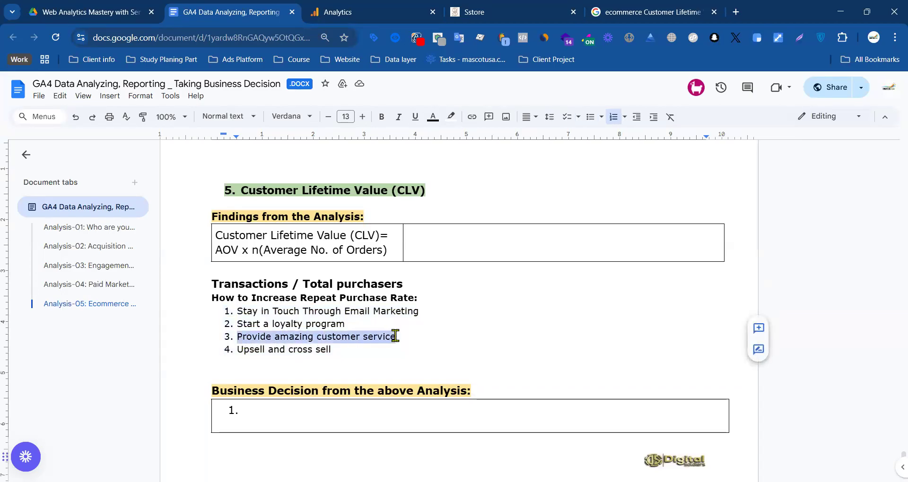
click(424, 335)
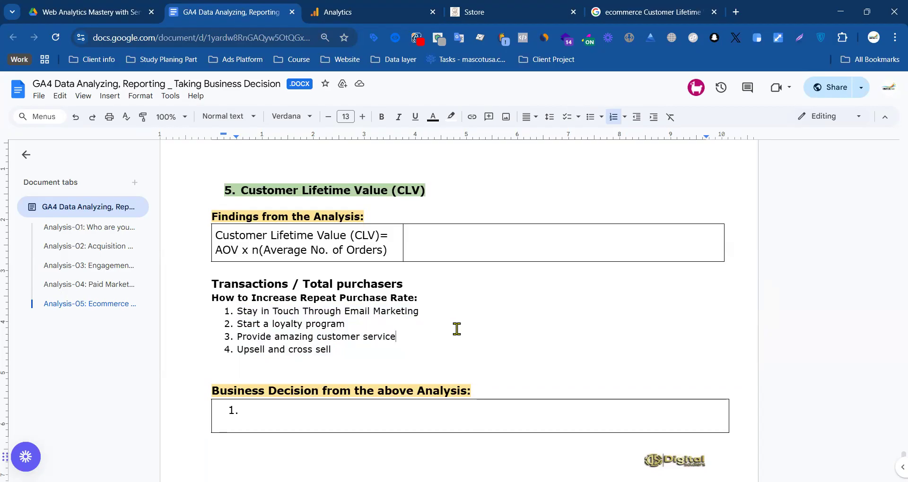
drag(335, 350, 211, 284)
- Look back through the document's earlier analyses, from Ecommerce and Paid Marketing Performance to Engagement/Behaviour
scroll(520, 328, down, 6)
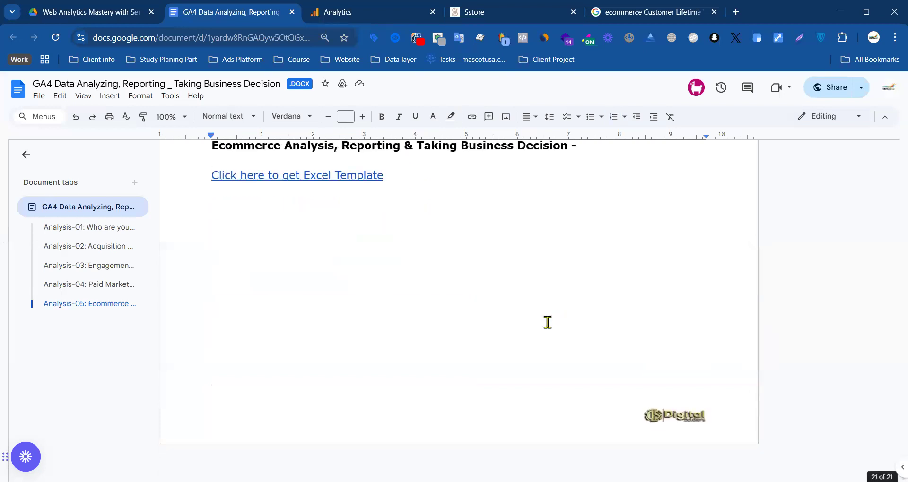
scroll(456, 343, up, 6)
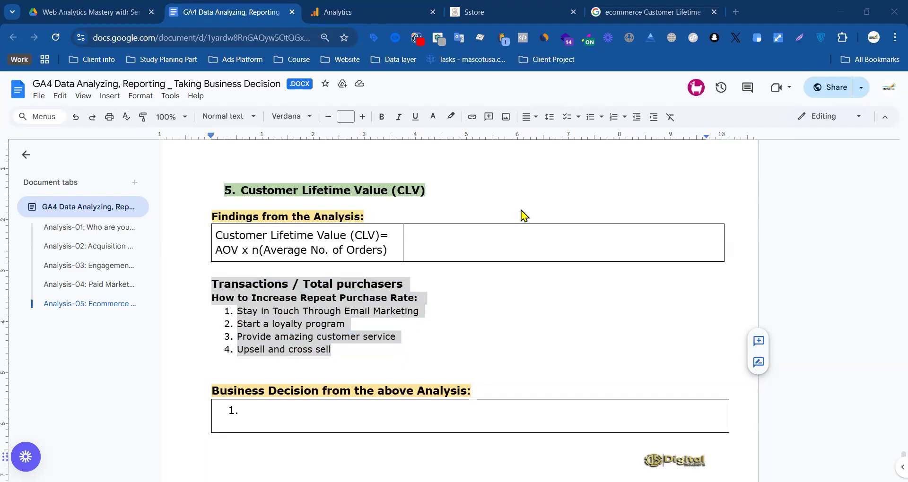
scroll(521, 215, down, 15)
scroll(468, 382, up, 15)
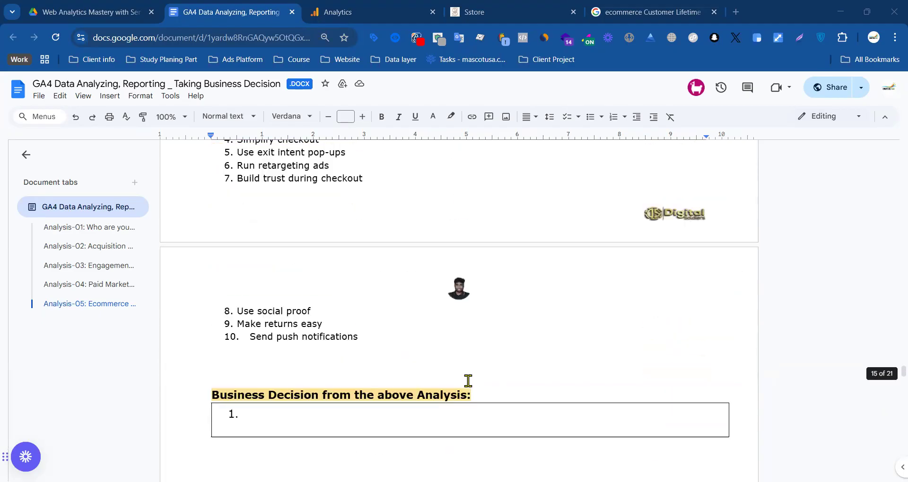
scroll(508, 378, up, 15)
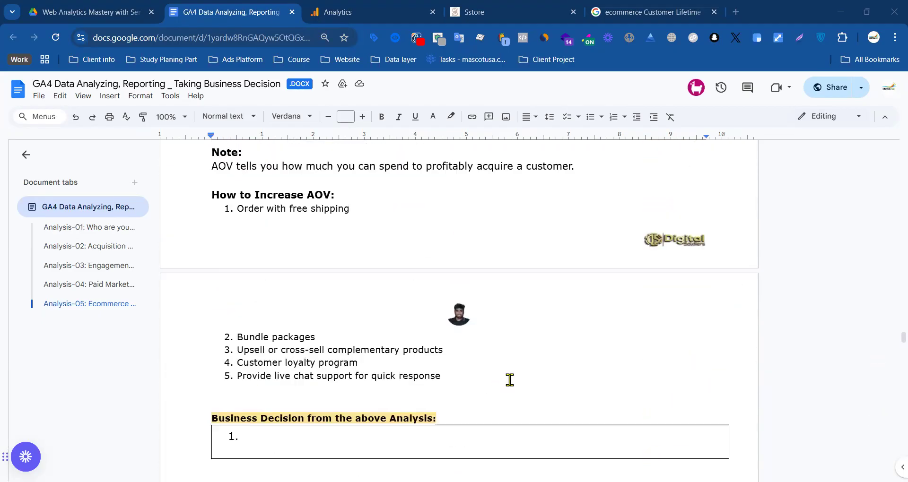
scroll(521, 377, up, 15)
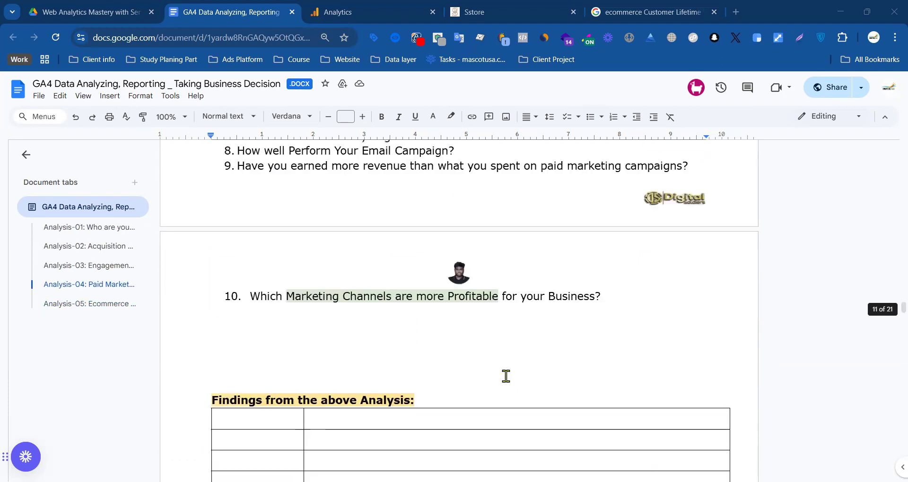
scroll(482, 381, up, 10)
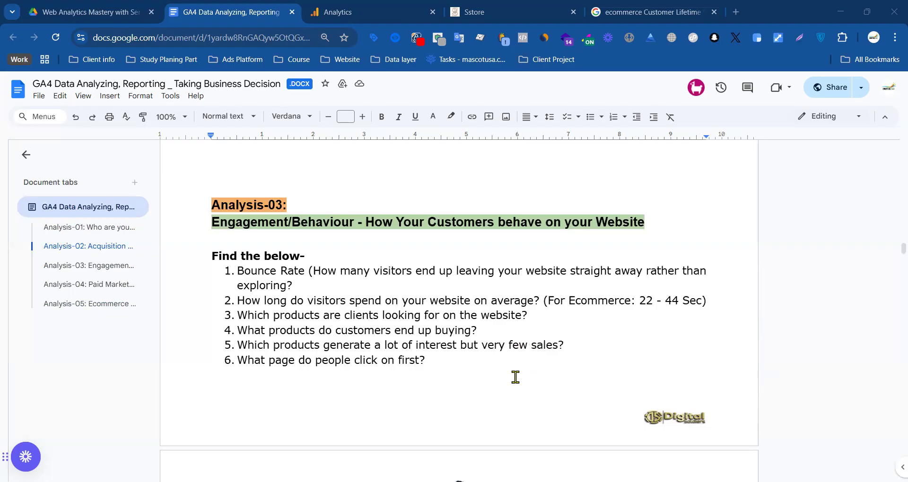
scroll(584, 344, down, 10)
scroll(444, 350, down, 10)
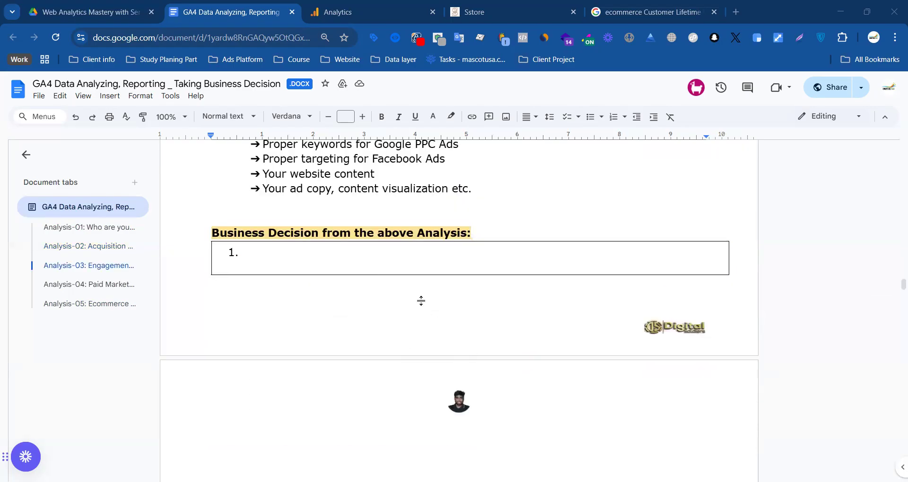
scroll(429, 303, down, 3)
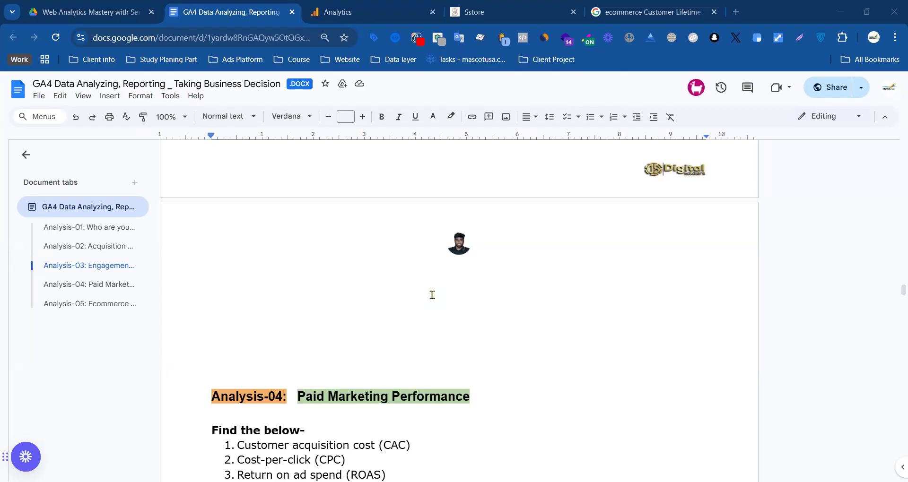
- Switch to Analytics, leave the CLV exploration and bring up the list of saved explorations
click(362, 10)
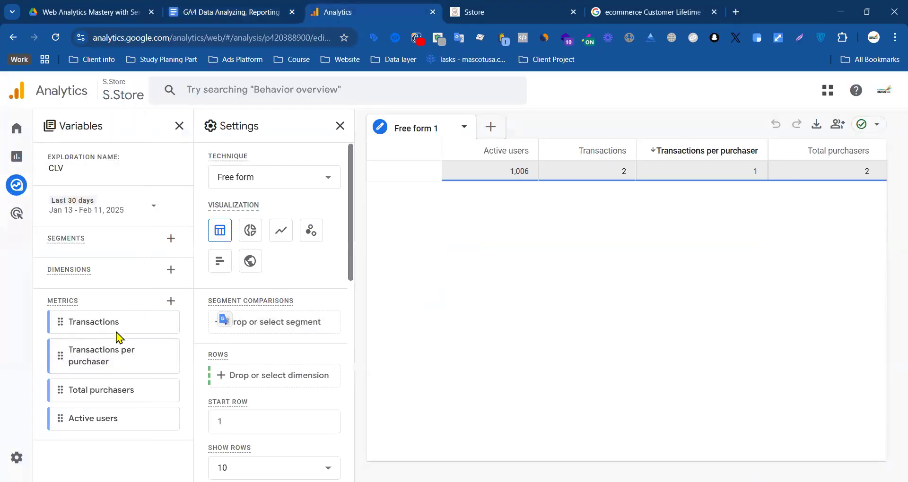
scroll(272, 399, down, 6)
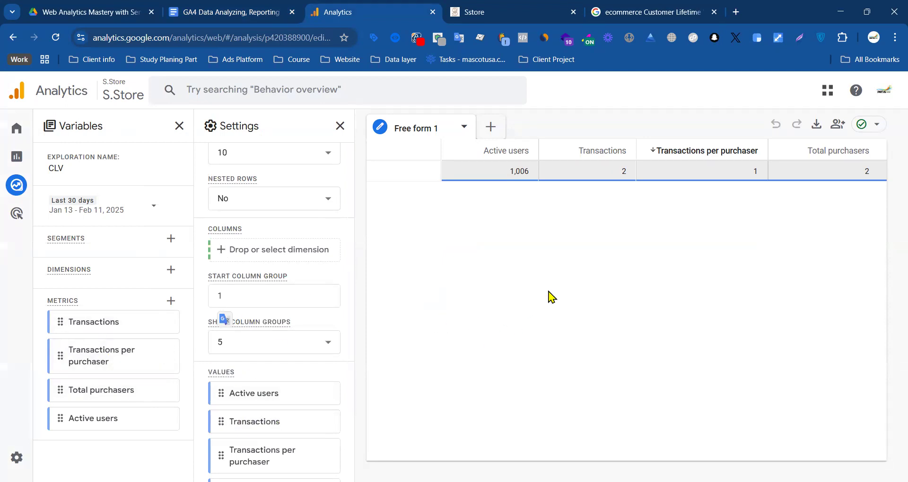
mouse_move(18, 184)
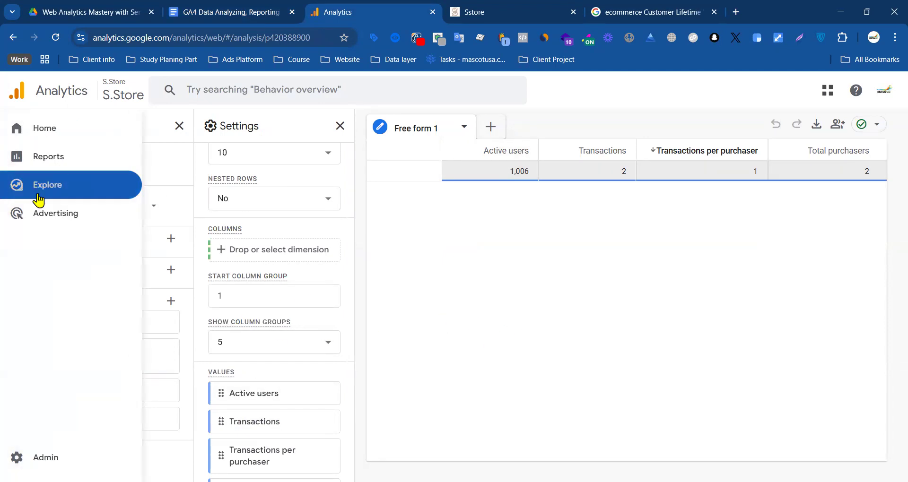
click(129, 195)
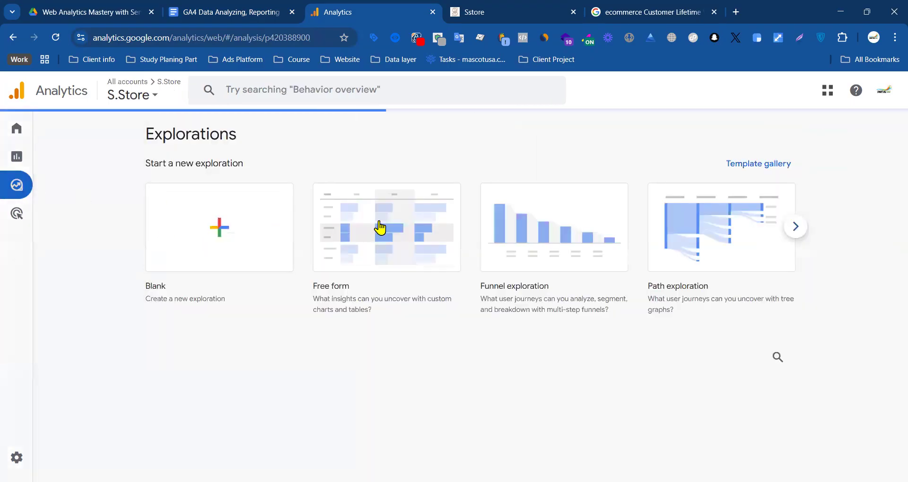
scroll(345, 251, down, 4)
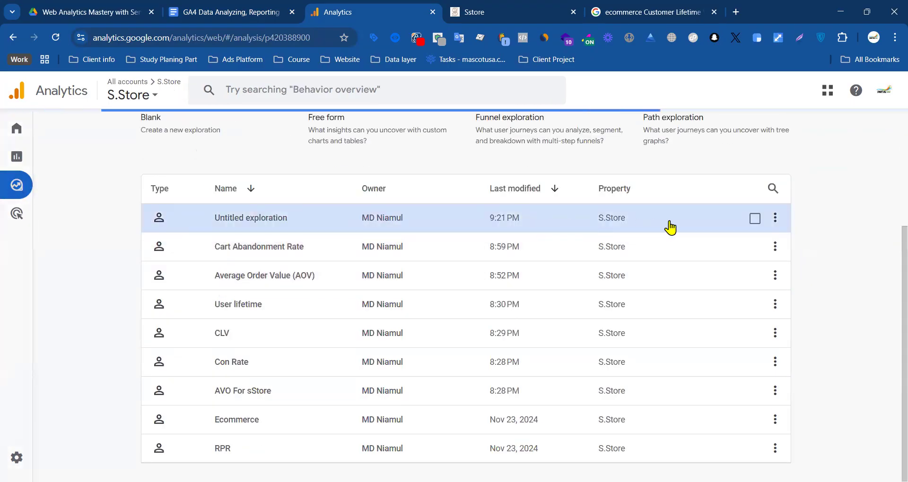
- Permanently delete all the saved explorations, from Untitled exploration through RPR
click(755, 221)
click(755, 247)
click(755, 276)
click(755, 305)
click(755, 334)
click(754, 363)
click(755, 392)
click(755, 420)
click(754, 449)
scroll(795, 284, up, 3)
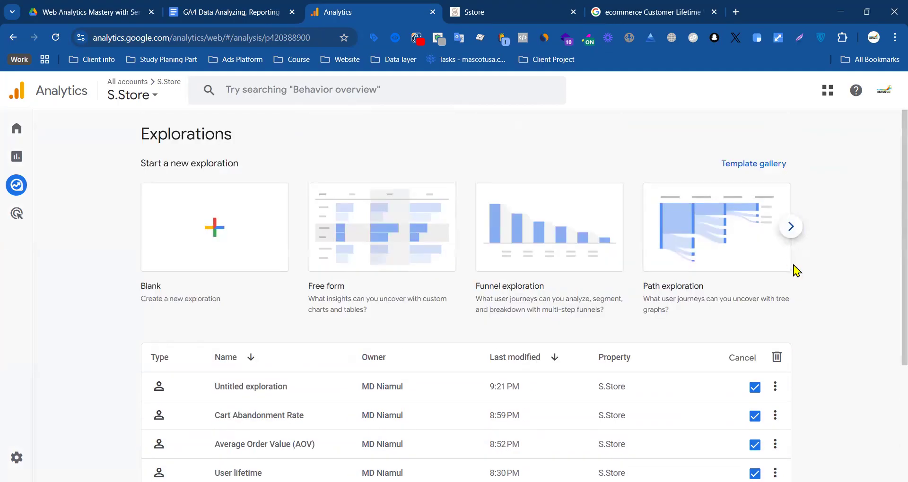
scroll(797, 271, down, 3)
click(776, 199)
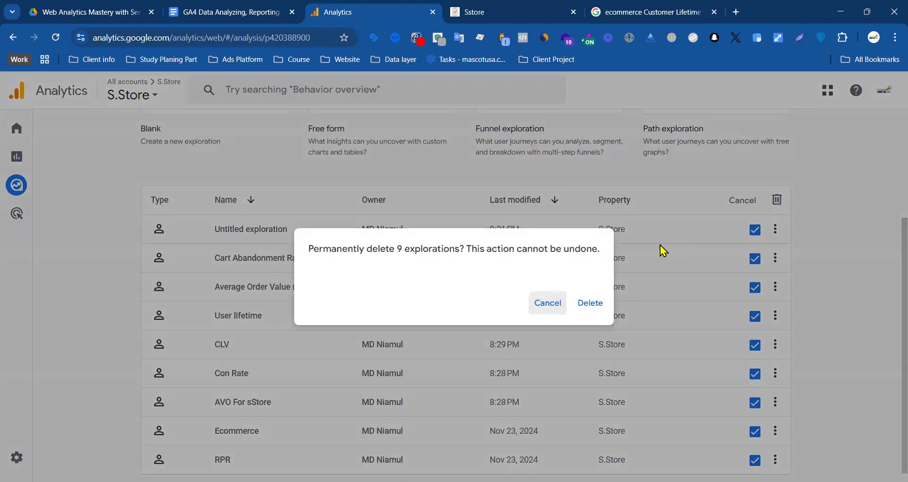
click(590, 303)
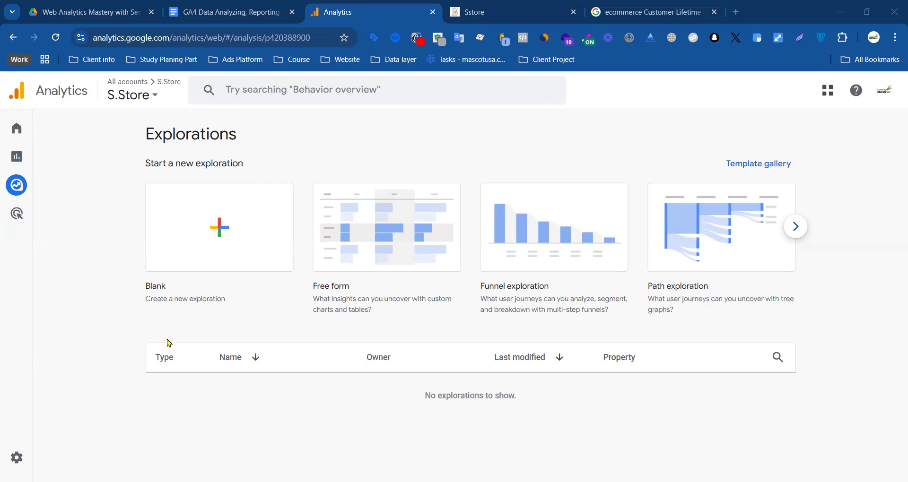
drag(141, 353, 824, 347)
click(851, 342)
click(778, 357)
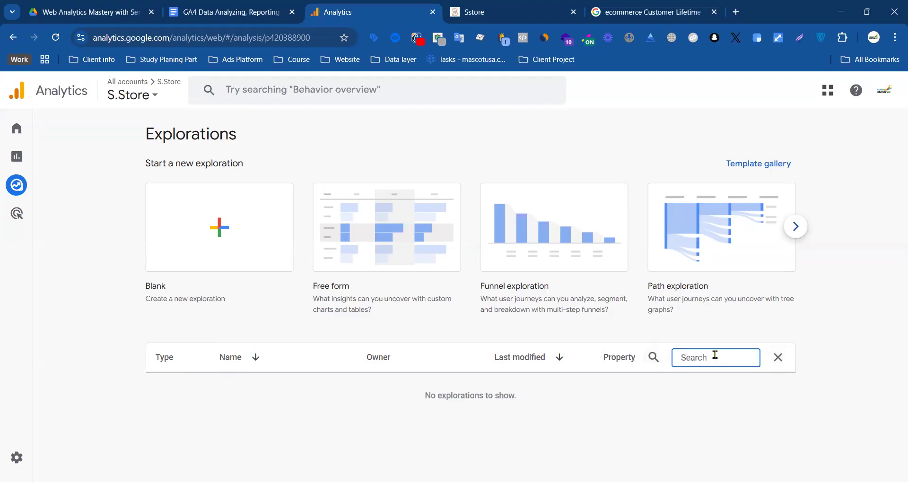
click(776, 358)
click(773, 359)
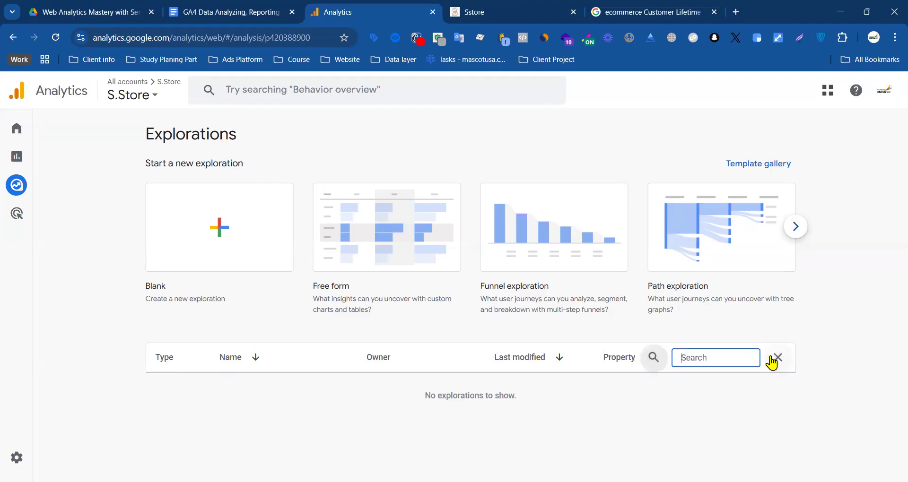
click(773, 359)
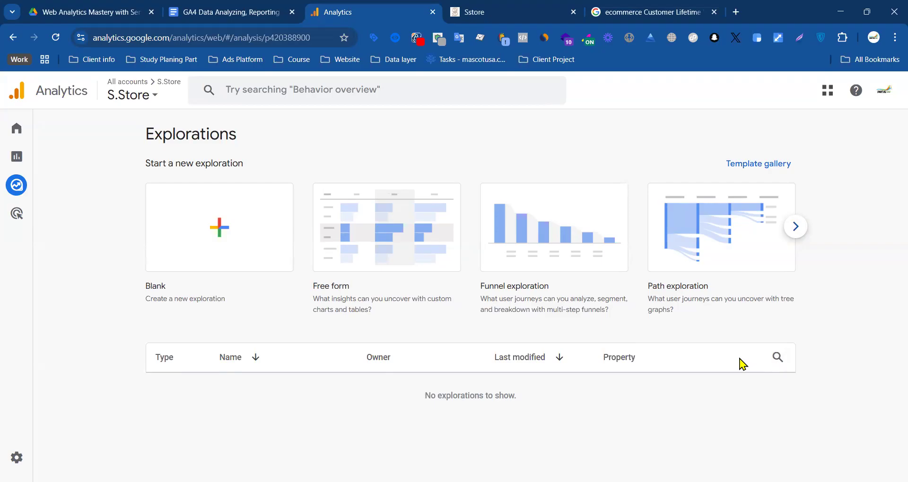
click(775, 358)
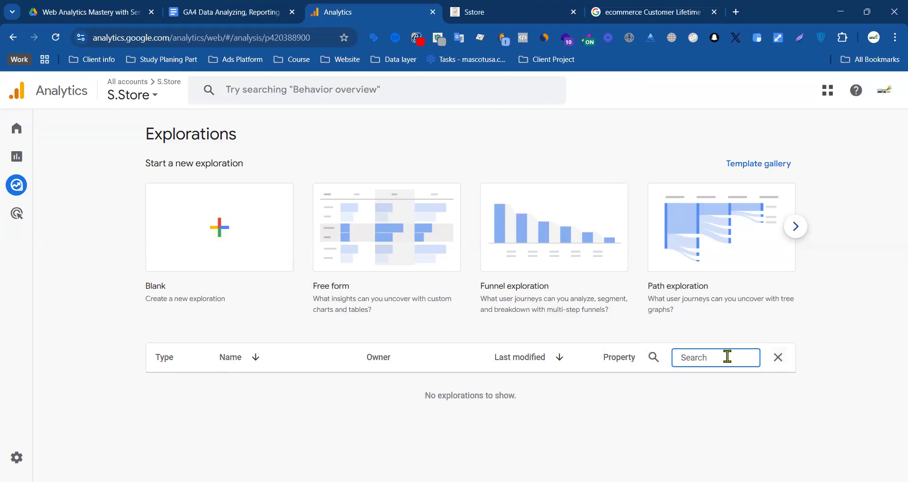
click(778, 358)
click(777, 359)
drag(129, 297, 81, 336)
click(81, 336)
drag(134, 133, 282, 167)
drag(117, 286, 789, 314)
drag(379, 392, 126, 313)
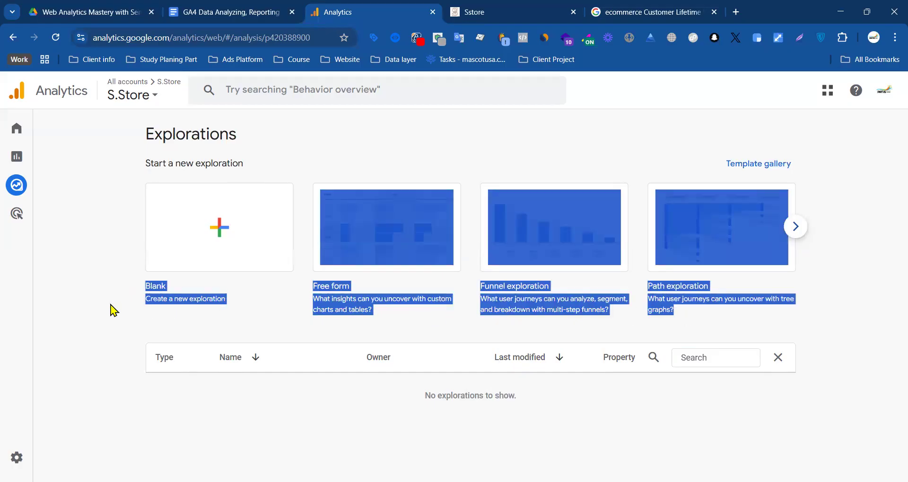
drag(114, 312, 657, 320)
drag(84, 315, 728, 318)
drag(171, 310, 690, 319)
drag(126, 301, 757, 322)
click(108, 310)
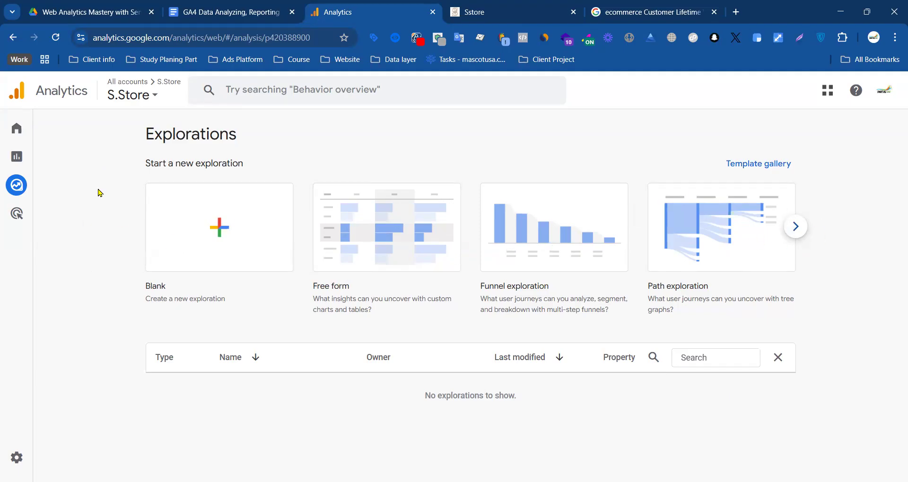
- Open the Audiences settings under Data display in the property's Admin area
mouse_move(33, 191)
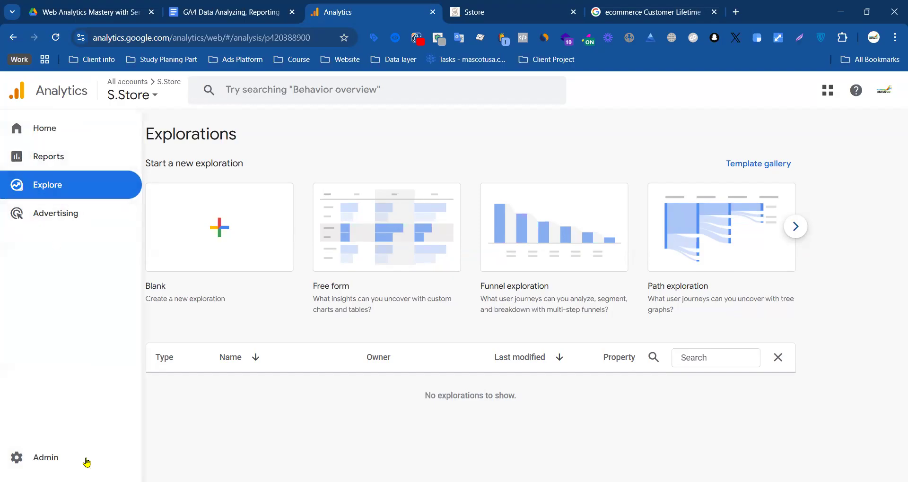
click(66, 461)
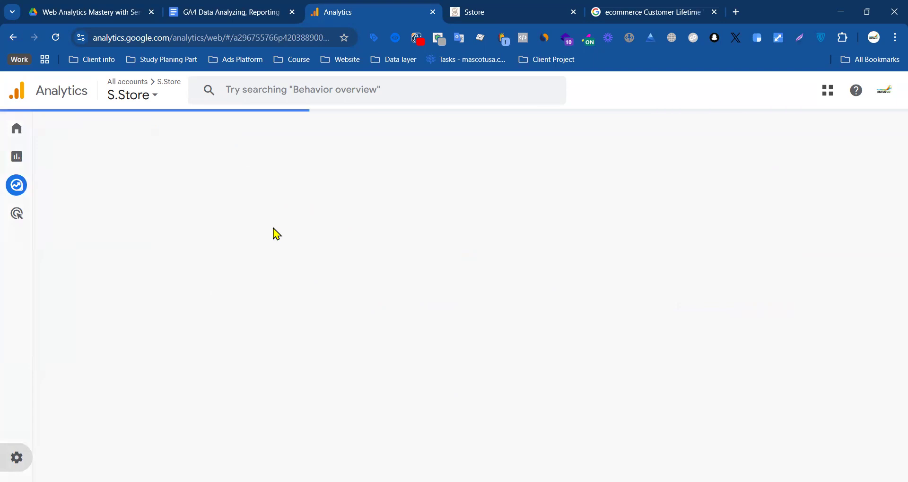
scroll(342, 316, down, 3)
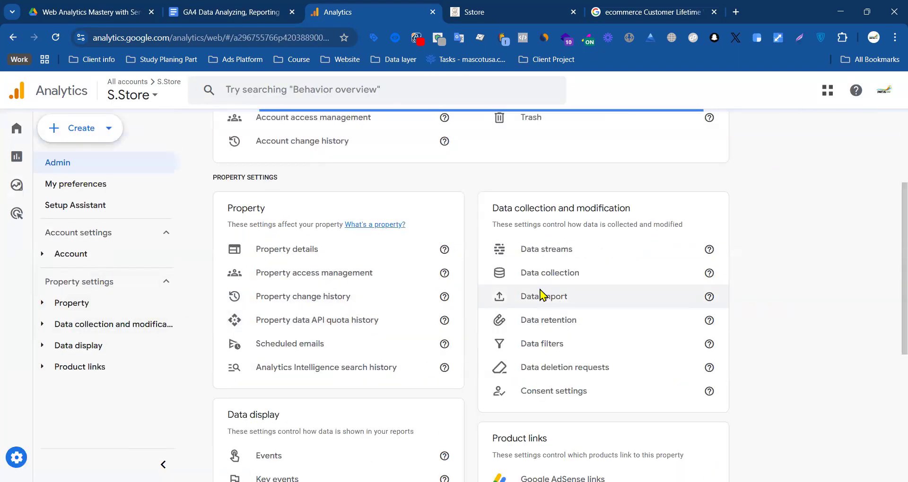
scroll(376, 328, down, 3)
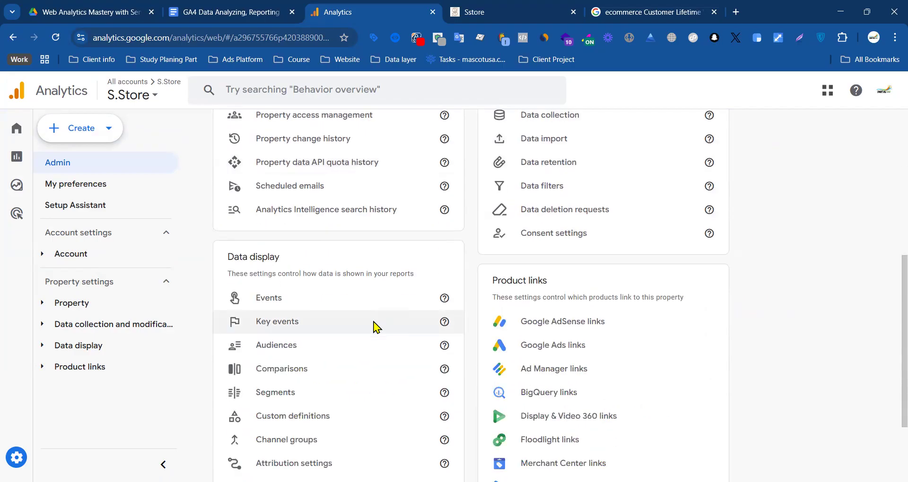
click(304, 347)
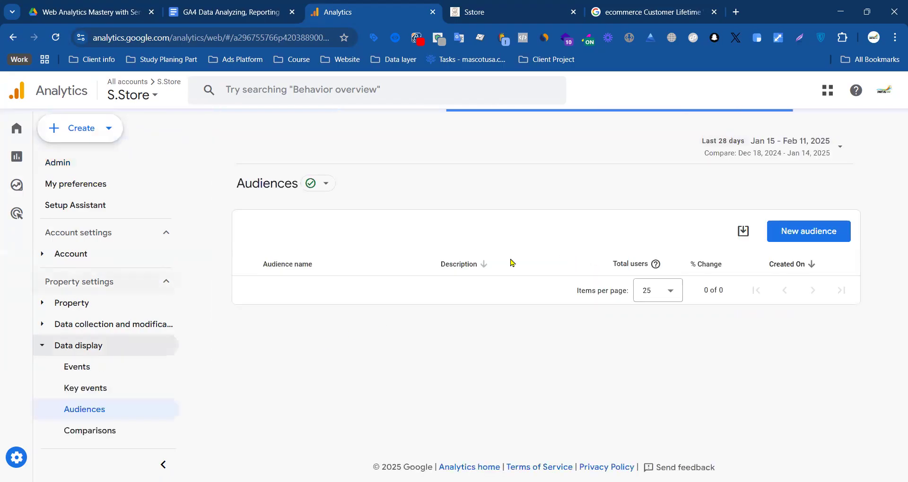
click(805, 235)
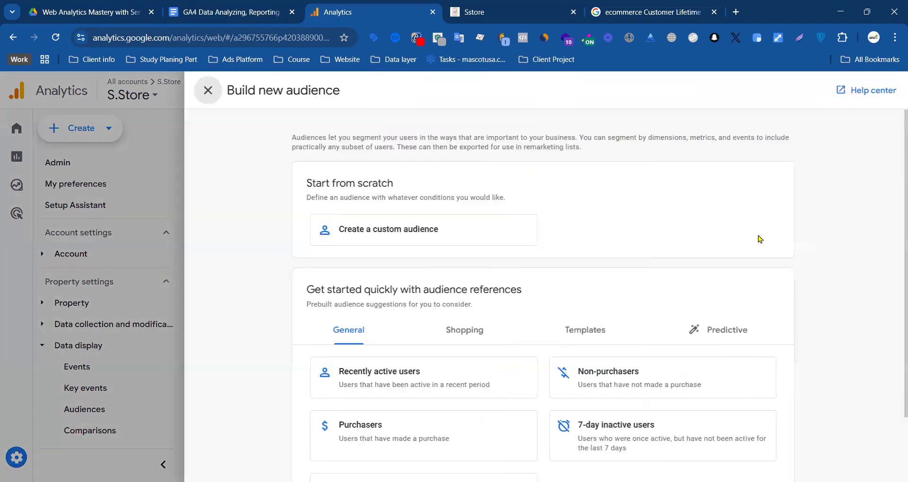
click(420, 239)
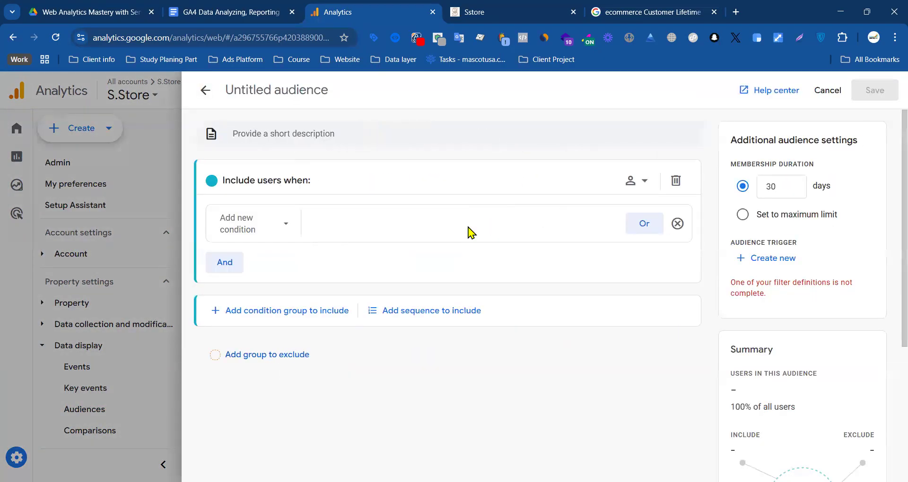
click(283, 228)
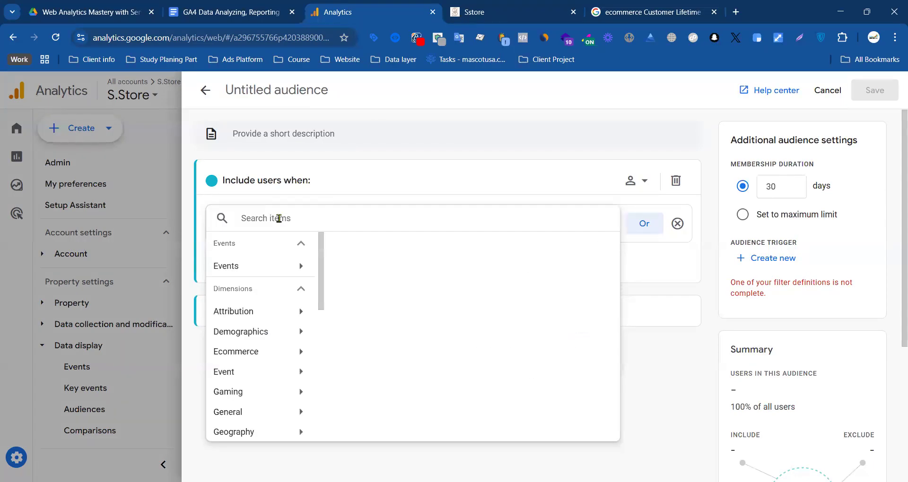
text(used)
key(BackSpace)
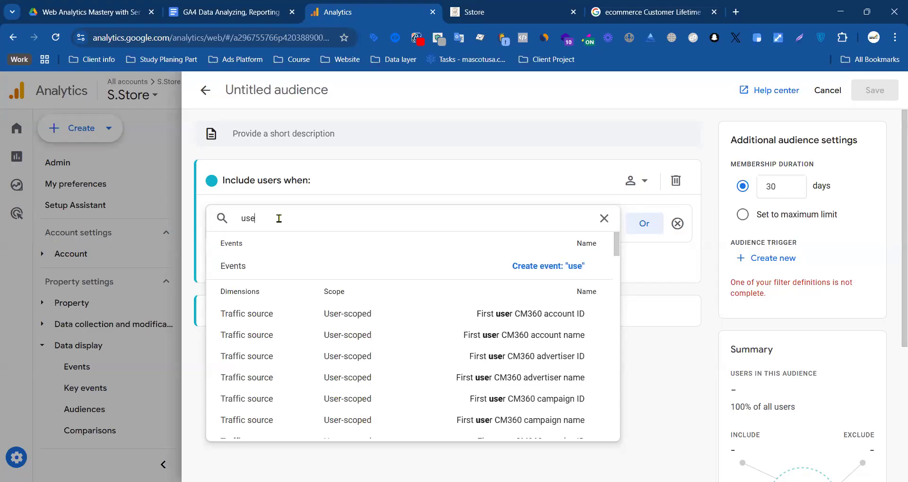
key(BackSpace)
key(BackSpace)
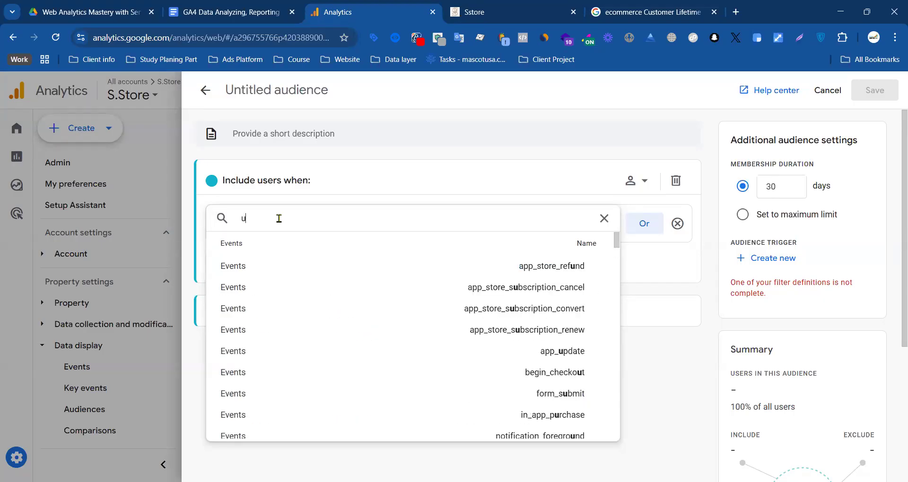
click(205, 91)
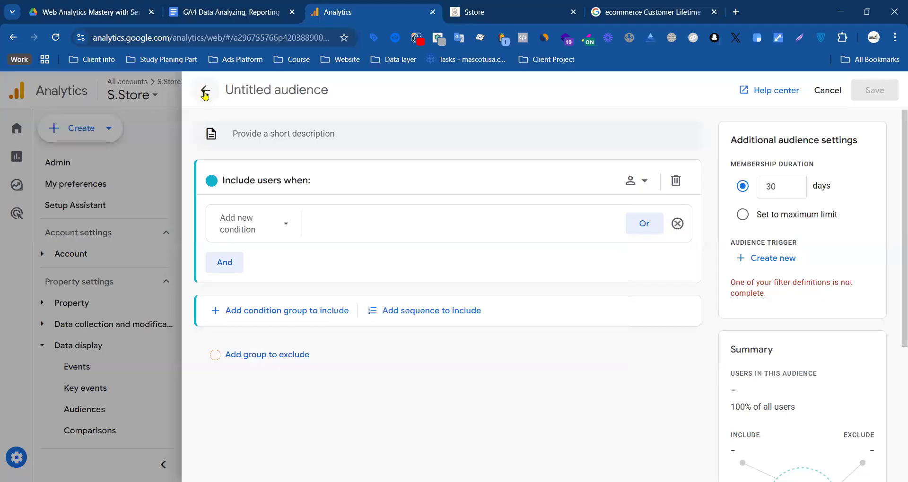
click(205, 92)
click(204, 91)
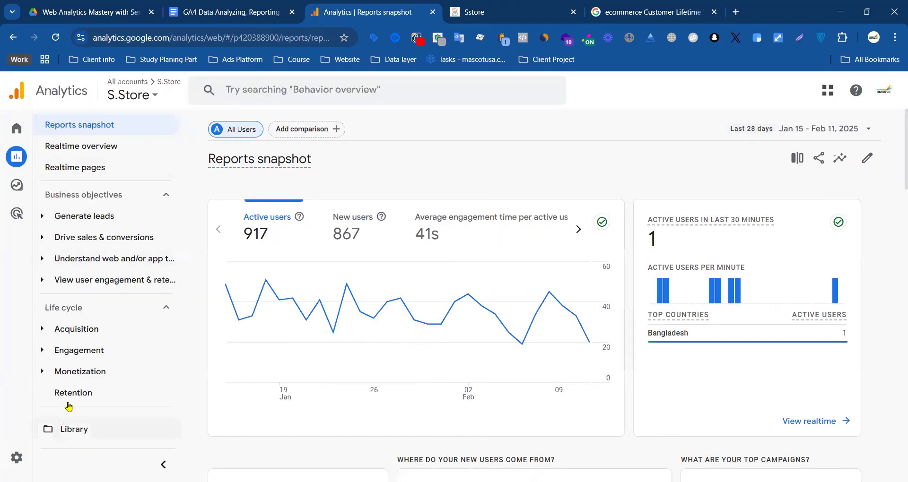
- Look over the remaining report sections in the navigation and open the Explorations page
scroll(119, 340, down, 1)
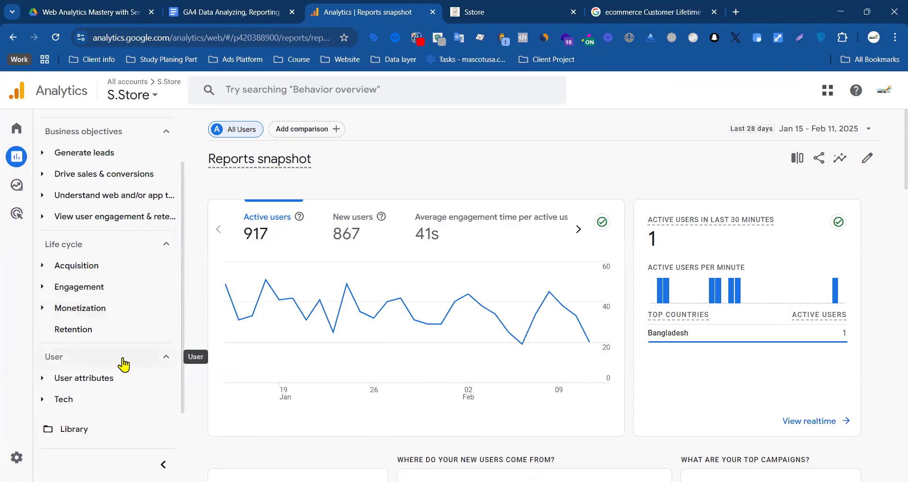
click(19, 190)
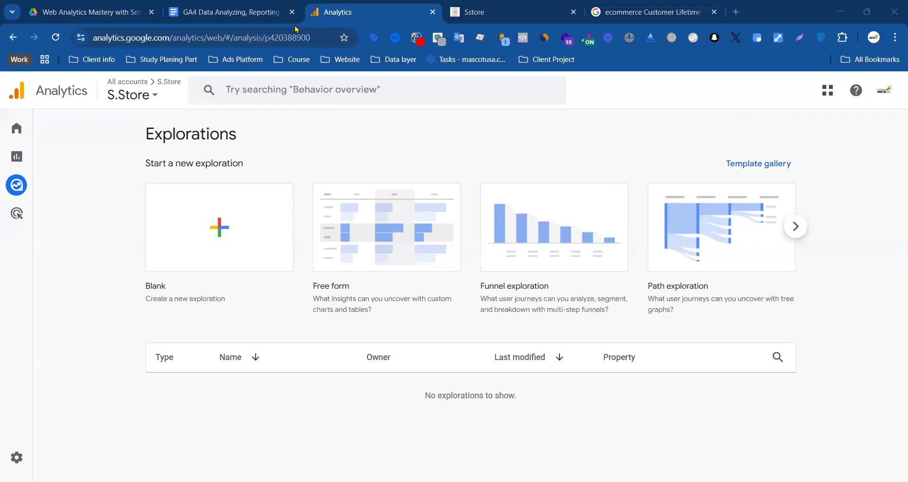
- Switch to the GA4 analysis document in Google Docs and review the six questions listed first under Analysis-03
click(231, 12)
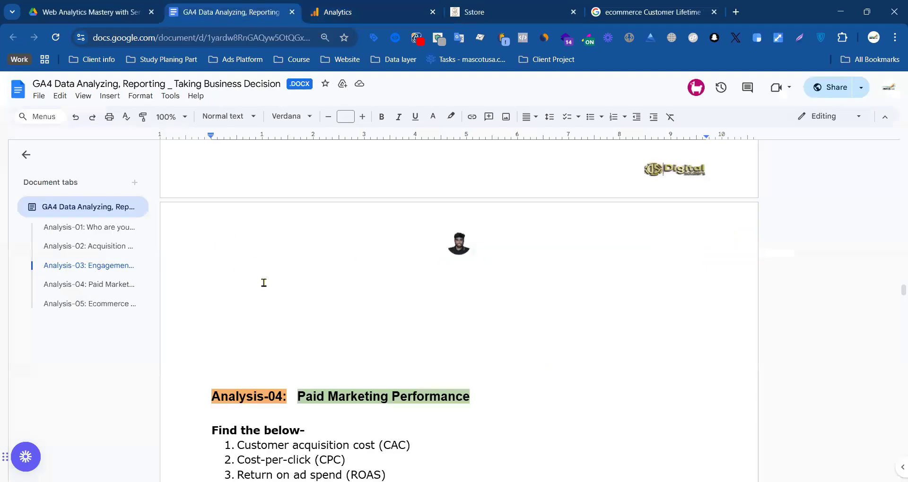
scroll(267, 282, up, 15)
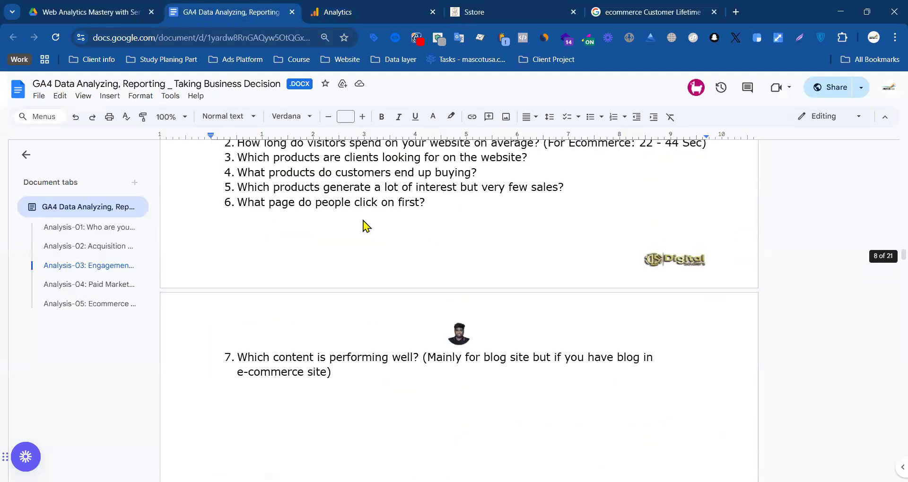
scroll(384, 226, up, 1)
scroll(321, 293, down, 3)
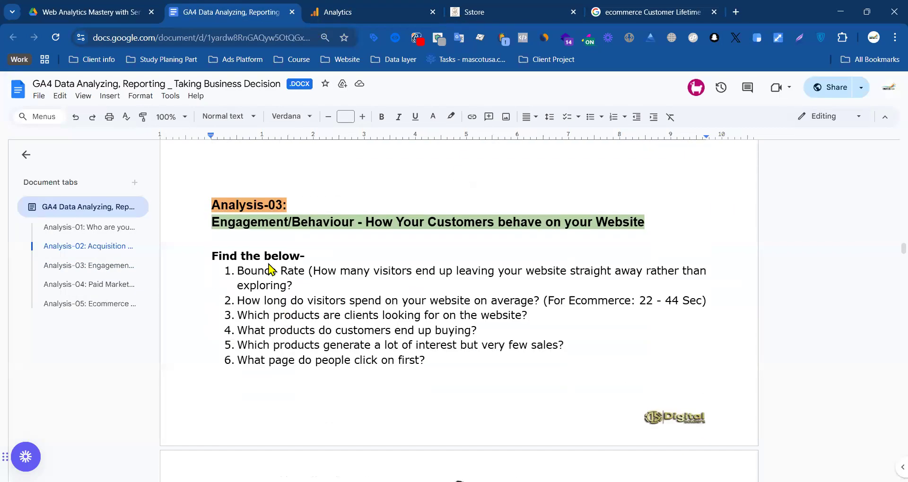
drag(241, 300, 475, 358)
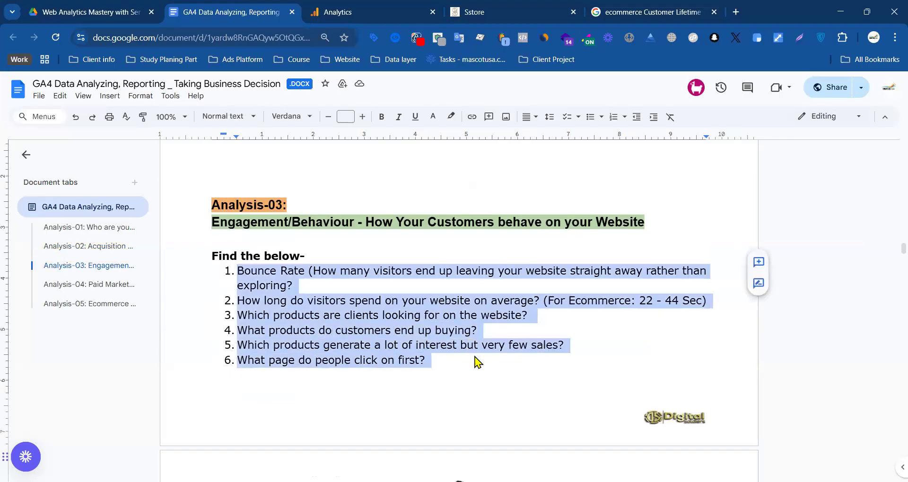
click(303, 309)
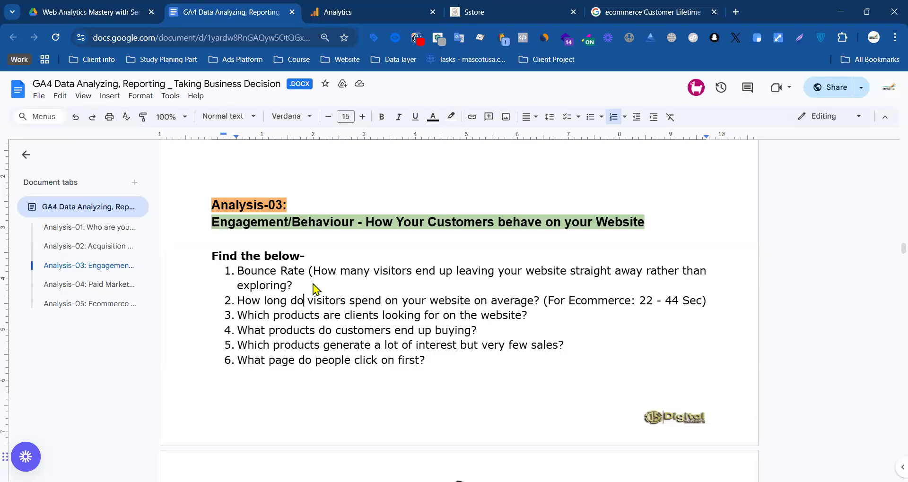
click(238, 271)
drag(246, 281, 433, 361)
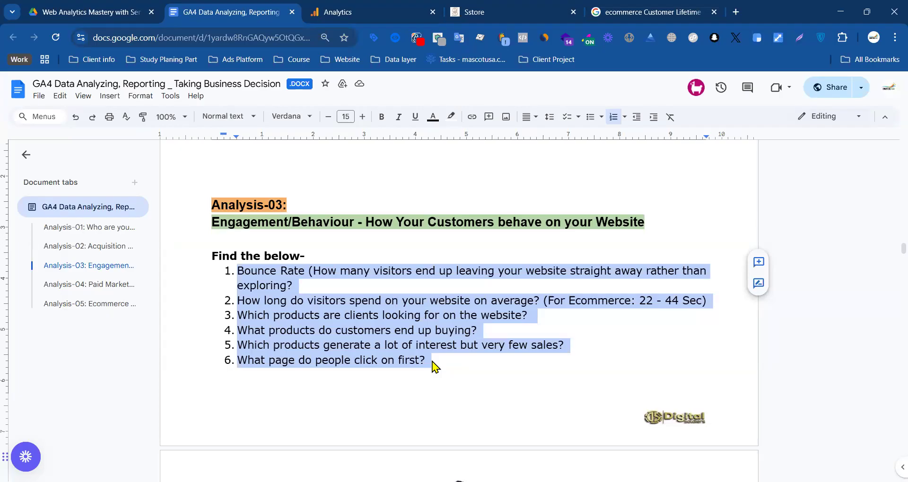
click(434, 367)
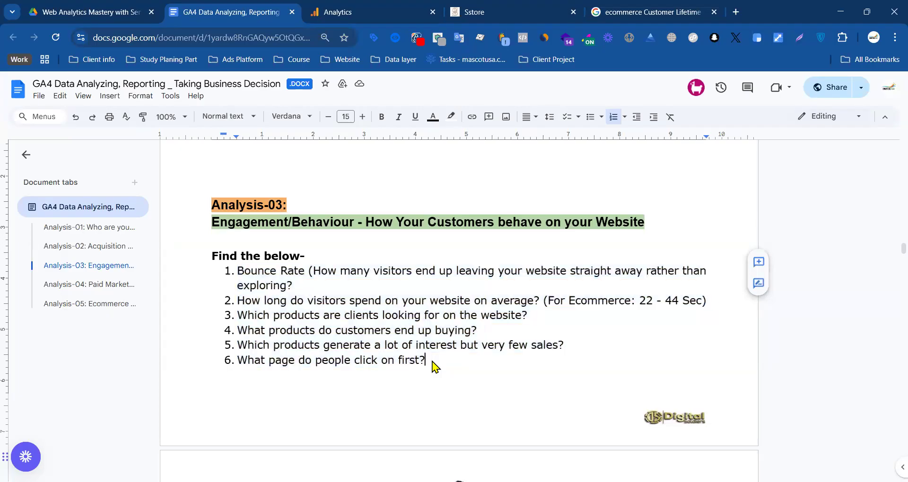
- Review the Analysis-03 Engagement/Behaviour heading and continue down to its findings table for bounce rate and time on site
scroll(294, 310, down, 5)
scroll(303, 314, up, 5)
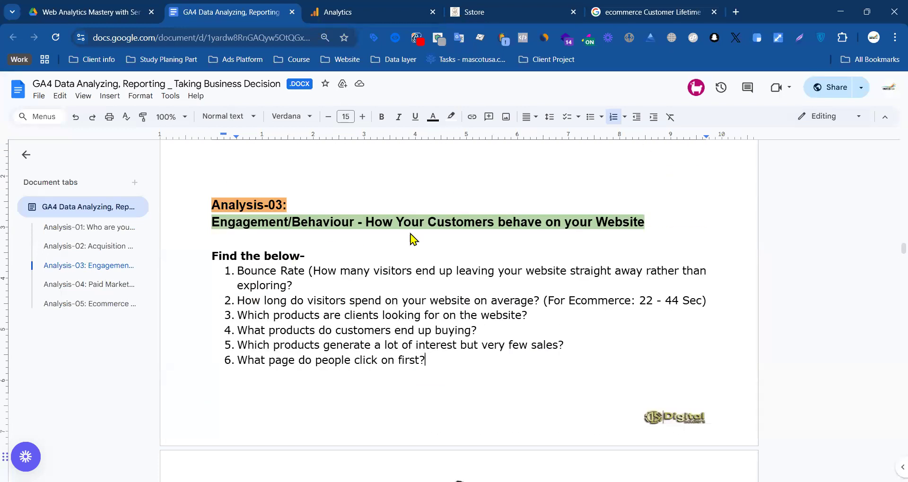
click(208, 222)
drag(208, 222, 635, 219)
click(222, 223)
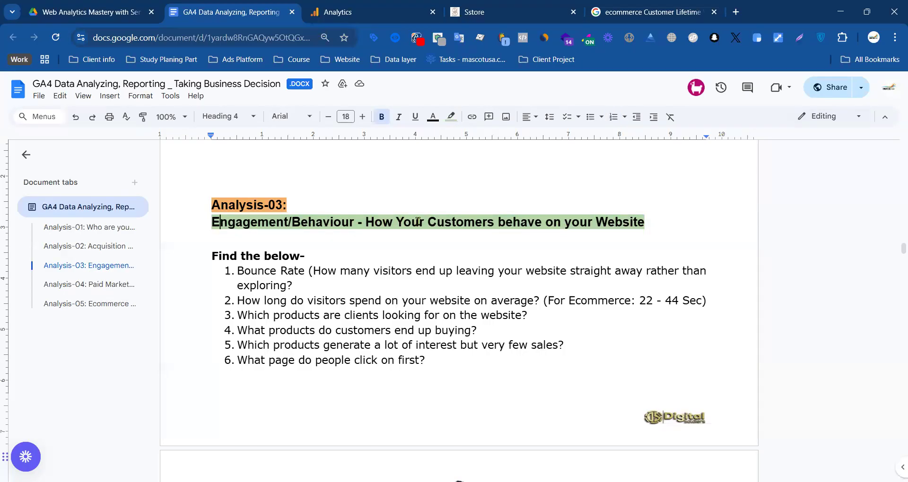
drag(650, 222, 209, 225)
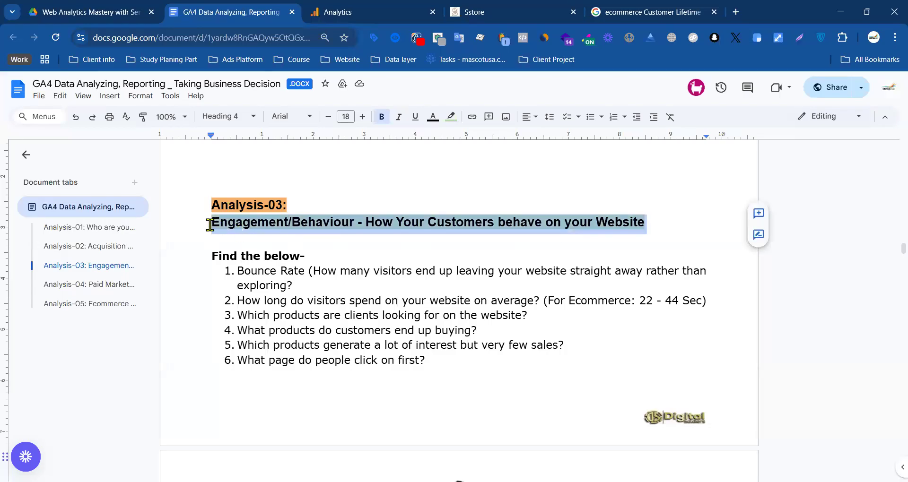
click(386, 242)
scroll(369, 307, down, 3)
scroll(407, 306, down, 6)
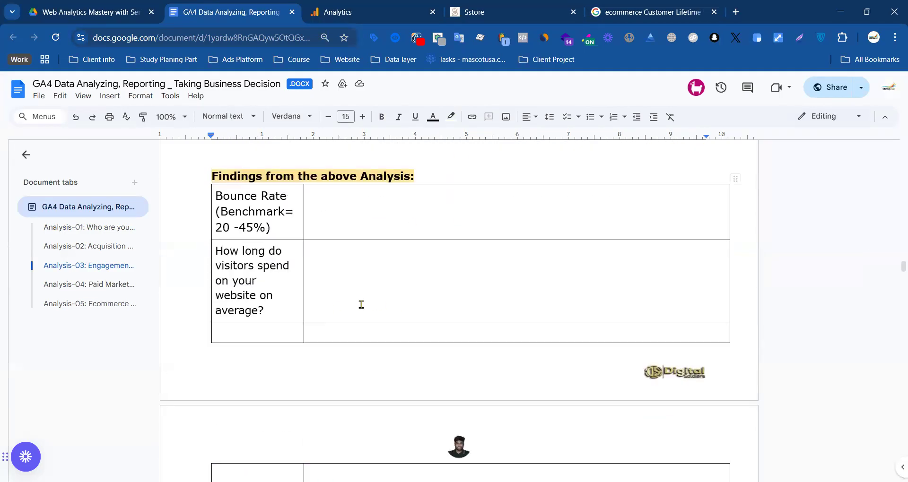
- Review the Analysis-03 questions and the Bounce Rate benchmark row in the findings table, checking the Analytics Explorations page in between
scroll(361, 305, up, 6)
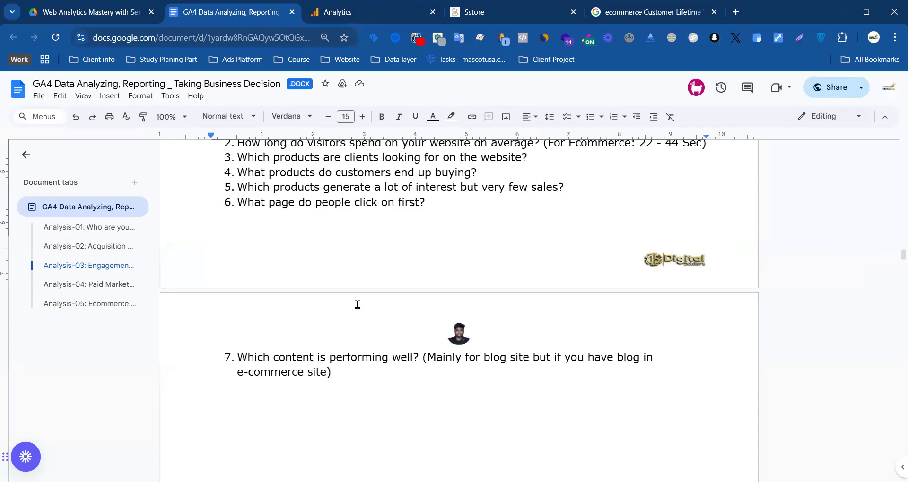
scroll(246, 310, up, 3)
click(231, 245)
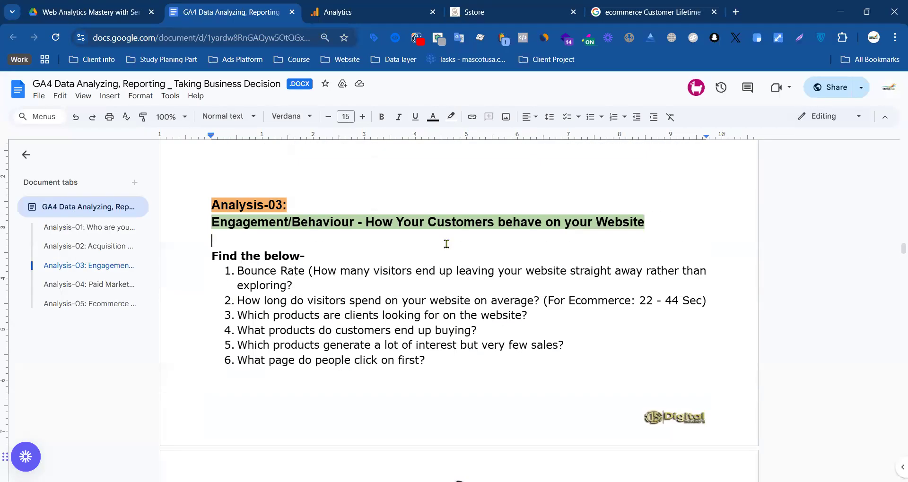
scroll(446, 244, down, 9)
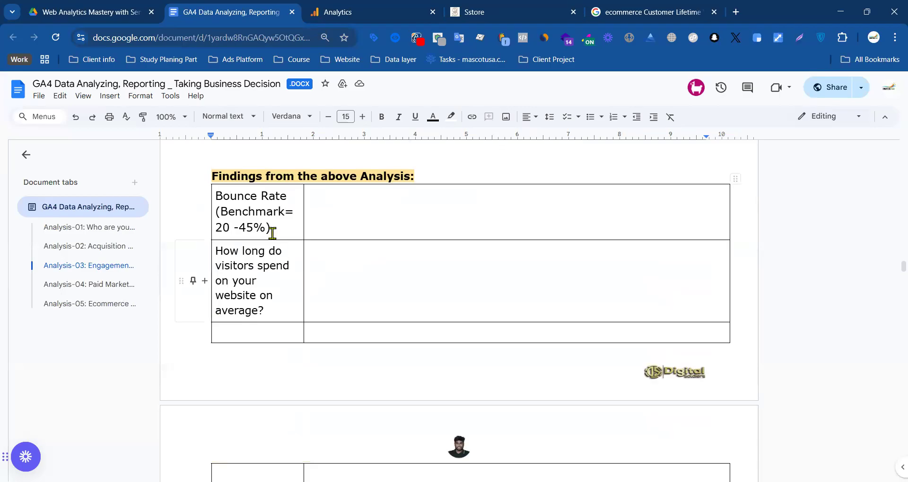
drag(274, 231, 212, 197)
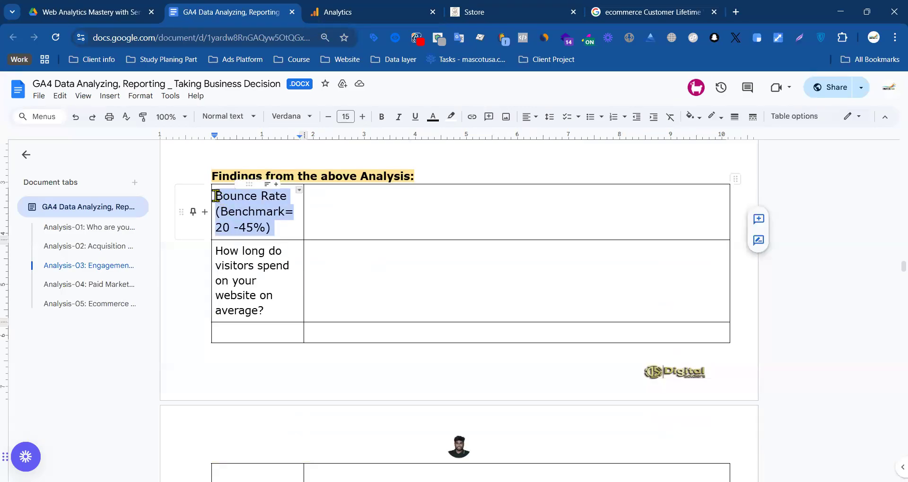
click(280, 230)
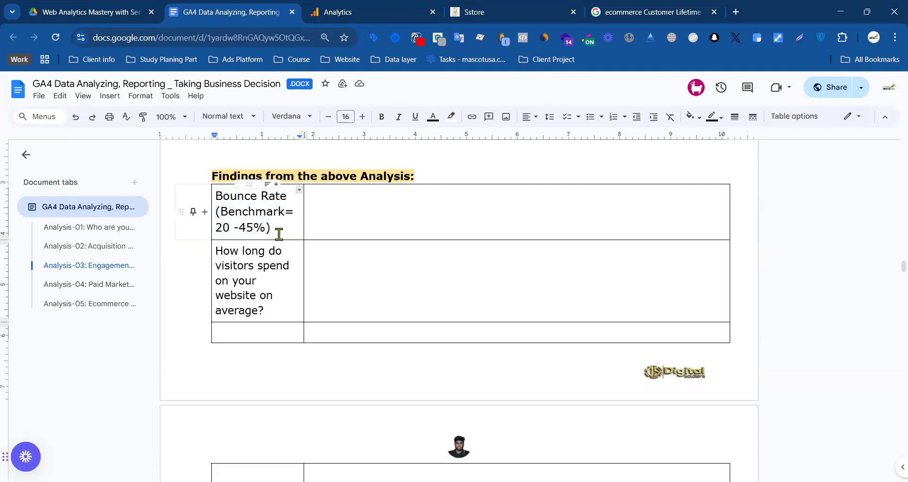
click(360, 15)
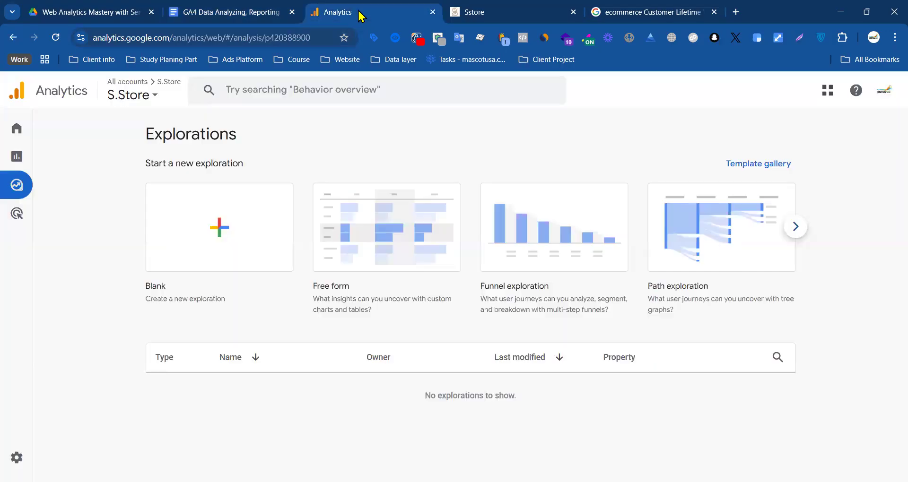
mouse_move(24, 160)
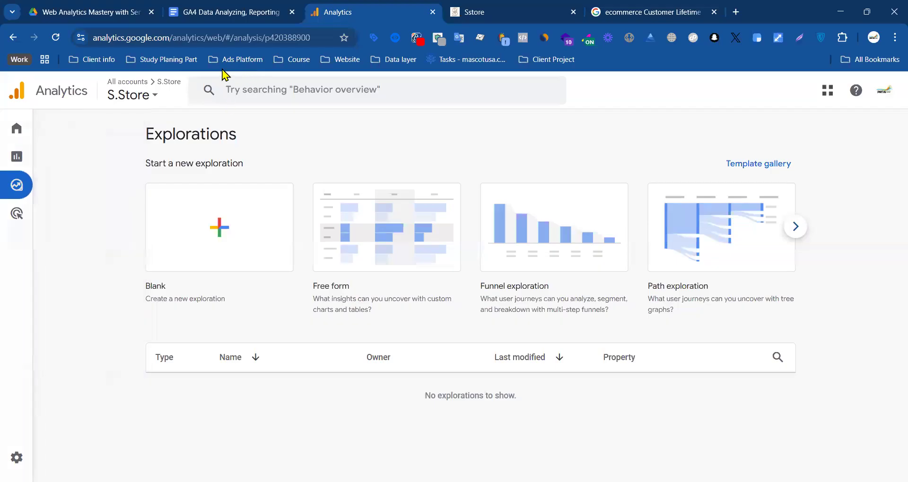
click(211, 14)
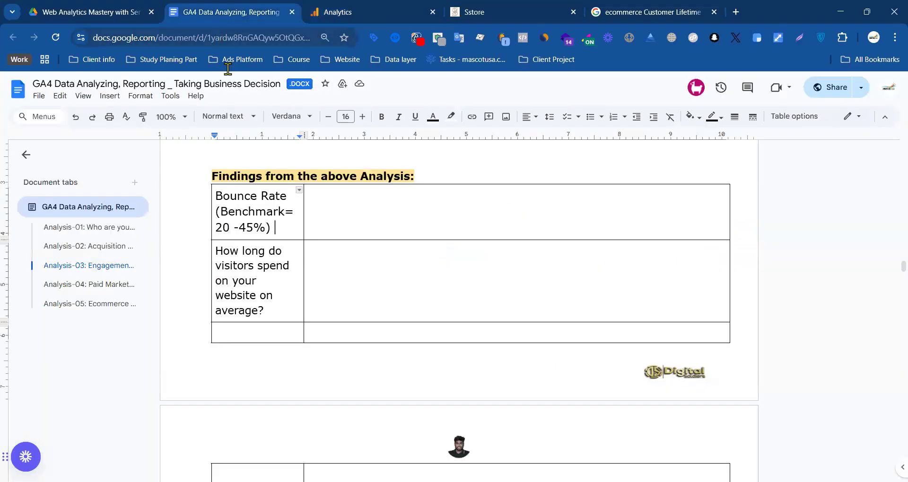
- Examine the first Analysis-03 question, which covers bounce rate and visitors leaving the website straight away
scroll(331, 194, up, 6)
scroll(331, 194, up, 3)
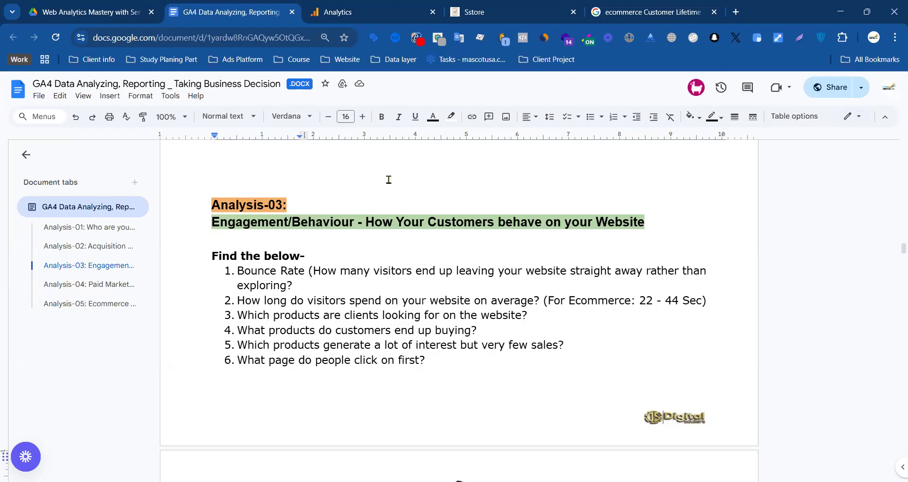
triple_click(281, 282)
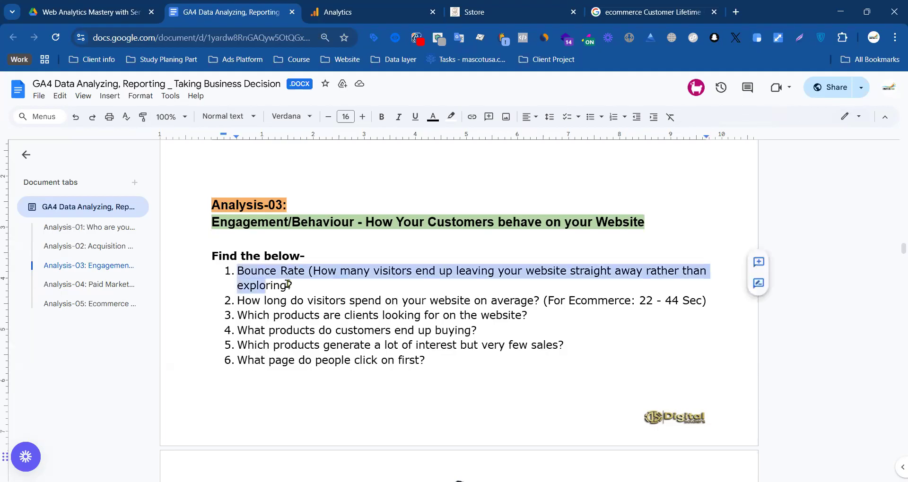
click(293, 286)
drag(294, 285, 245, 274)
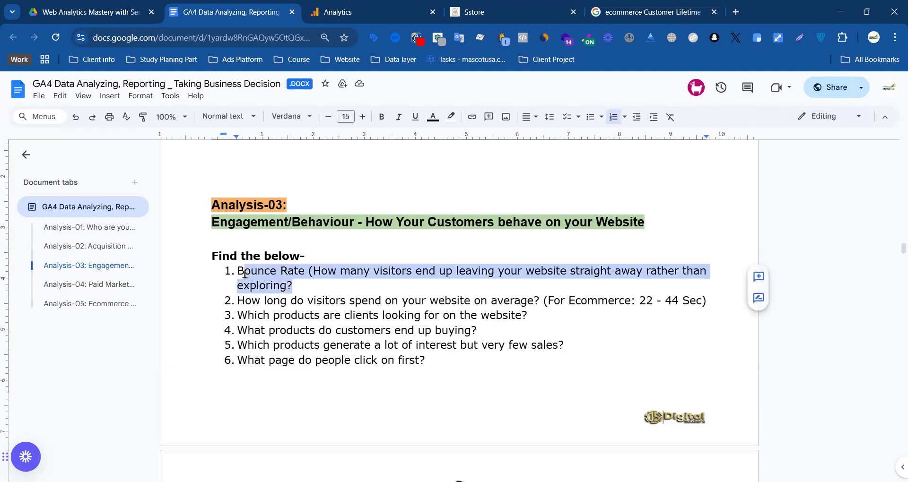
click(294, 282)
drag(297, 285, 237, 271)
click(298, 282)
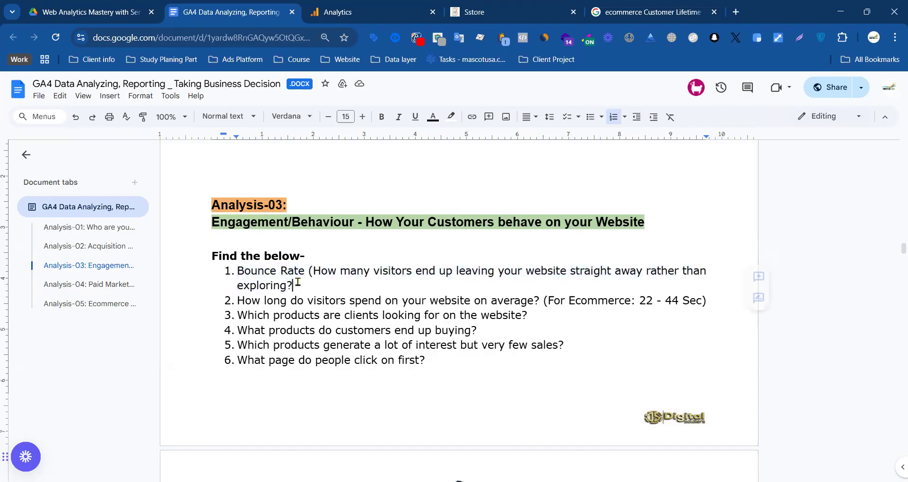
drag(297, 284, 240, 272)
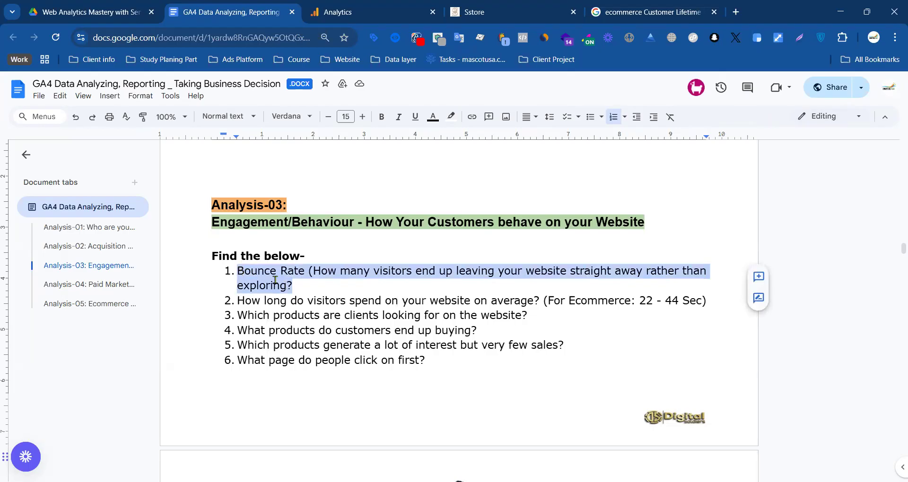
click(296, 282)
drag(297, 284, 237, 273)
click(294, 283)
drag(295, 284, 241, 271)
scroll(339, 261, down, 5)
scroll(331, 254, up, 3)
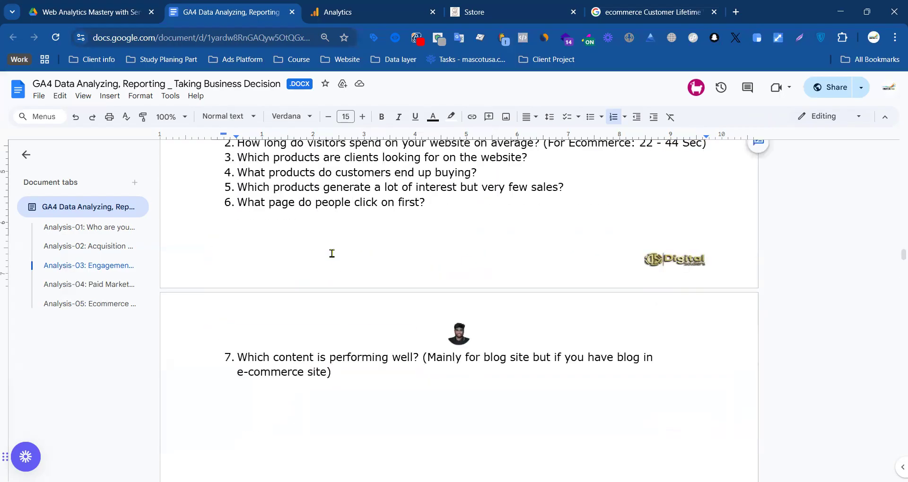
scroll(341, 253, up, 3)
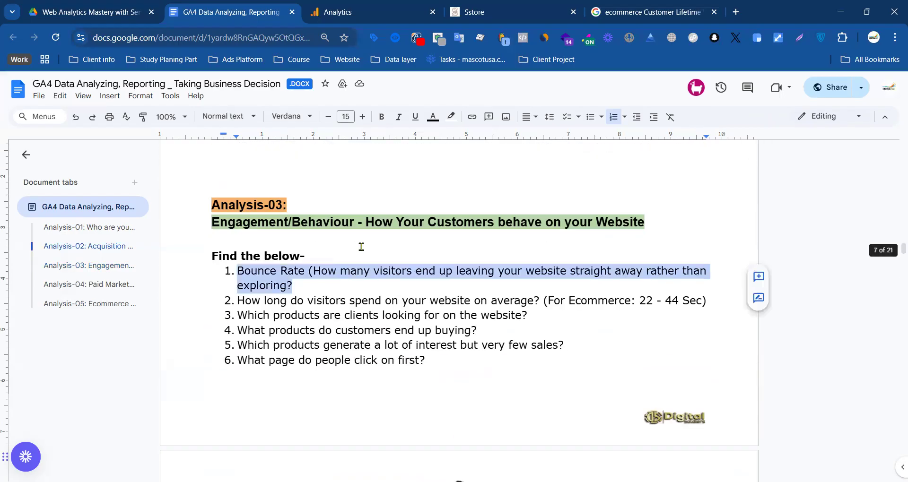
- Switch to Google Analytics, create a blank exploration and add the Device category dimension to its variables
click(338, 8)
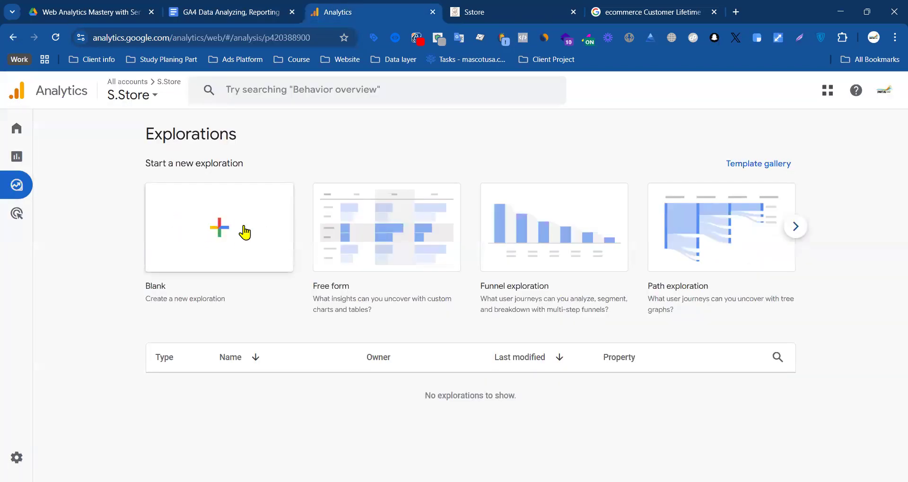
click(204, 239)
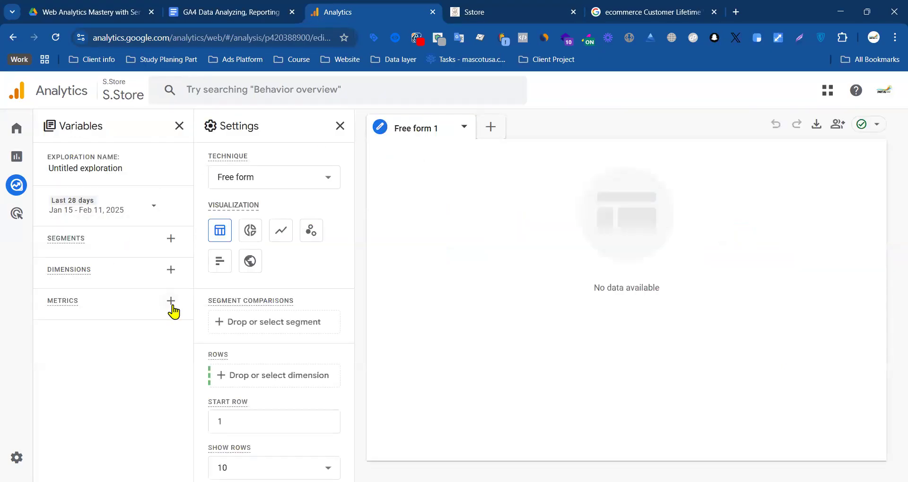
click(171, 271)
click(455, 87)
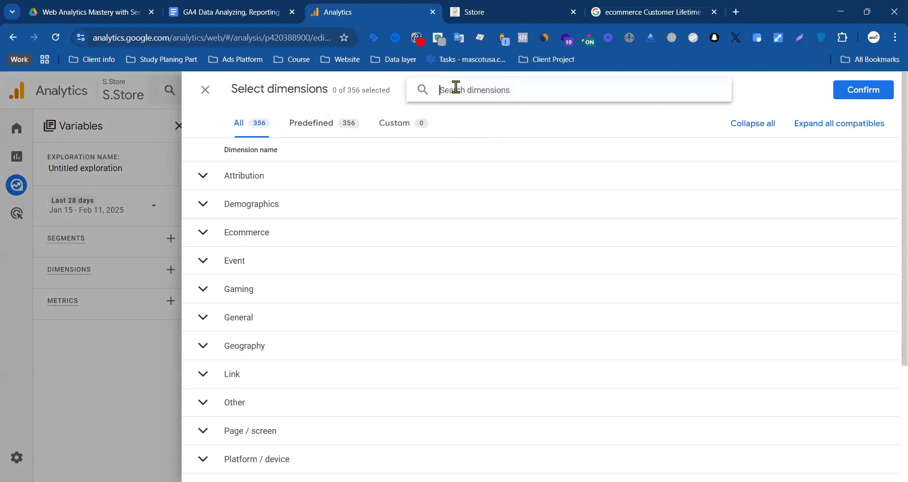
text(De)
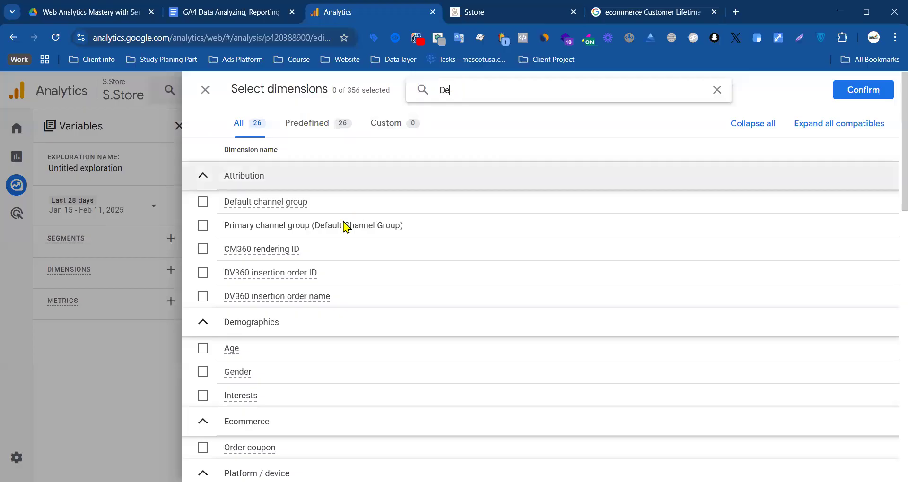
scroll(345, 213, down, 7)
scroll(308, 265, down, 3)
scroll(273, 309, down, 3)
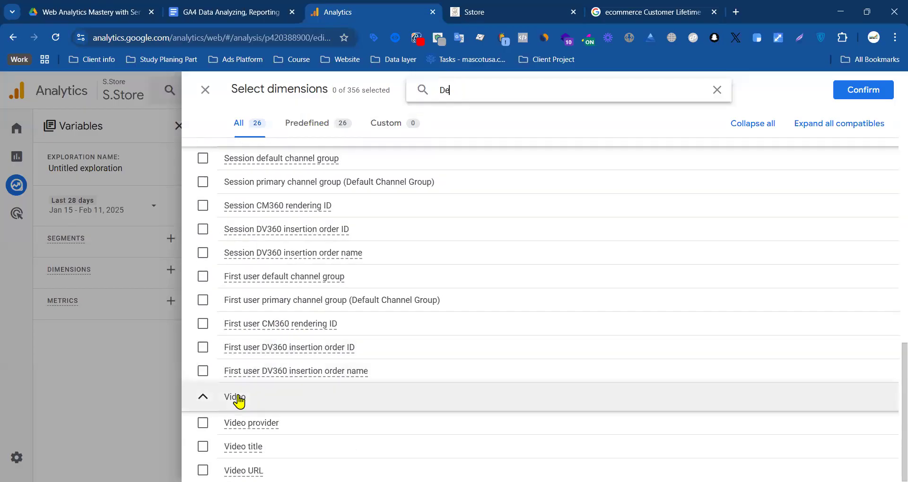
scroll(233, 416, up, 15)
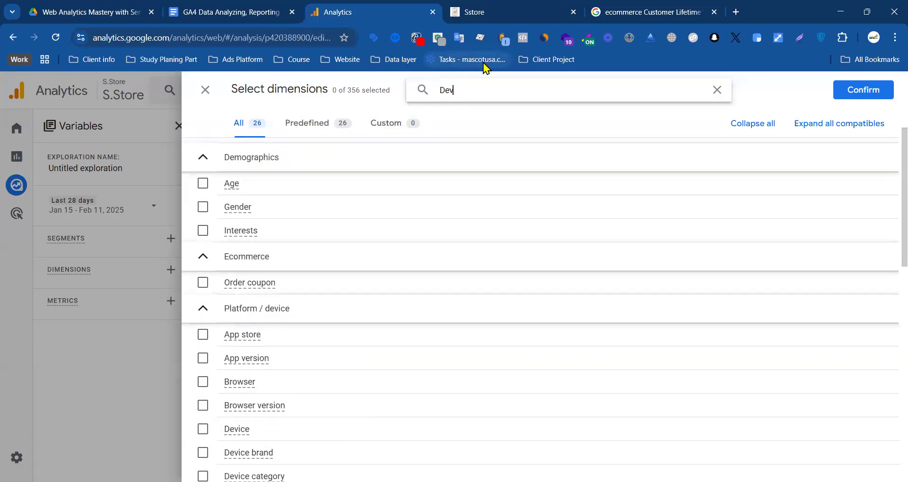
click(235, 338)
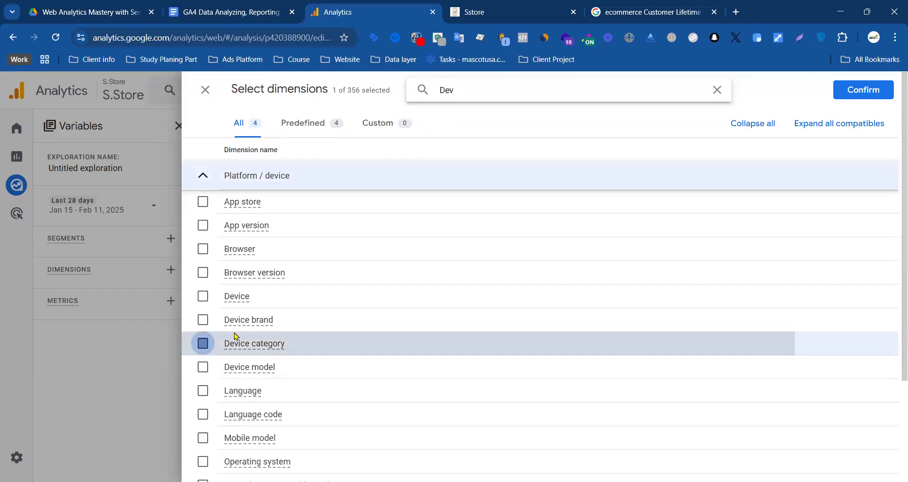
click(864, 90)
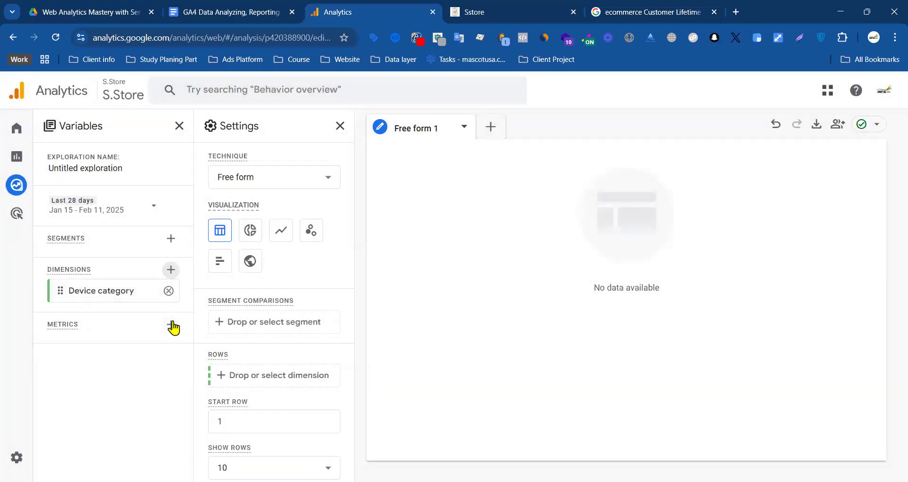
- Add the Active users metric to the exploration's variables
click(171, 325)
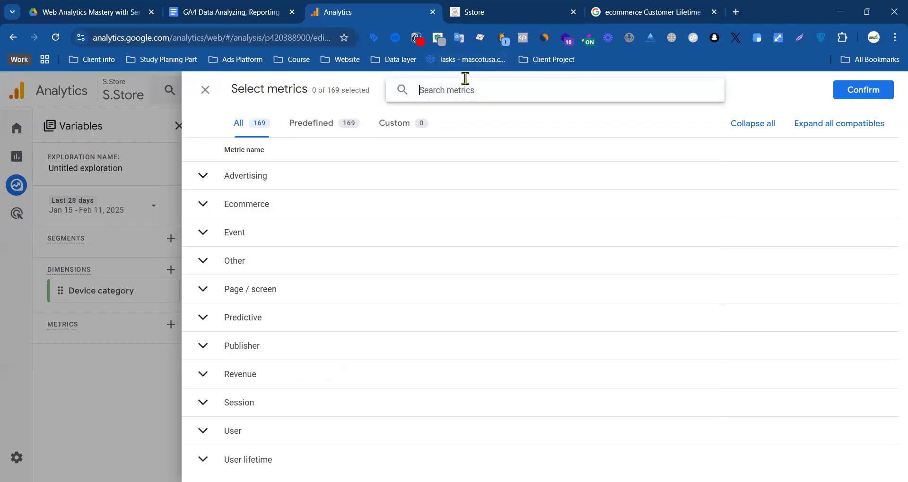
text(active)
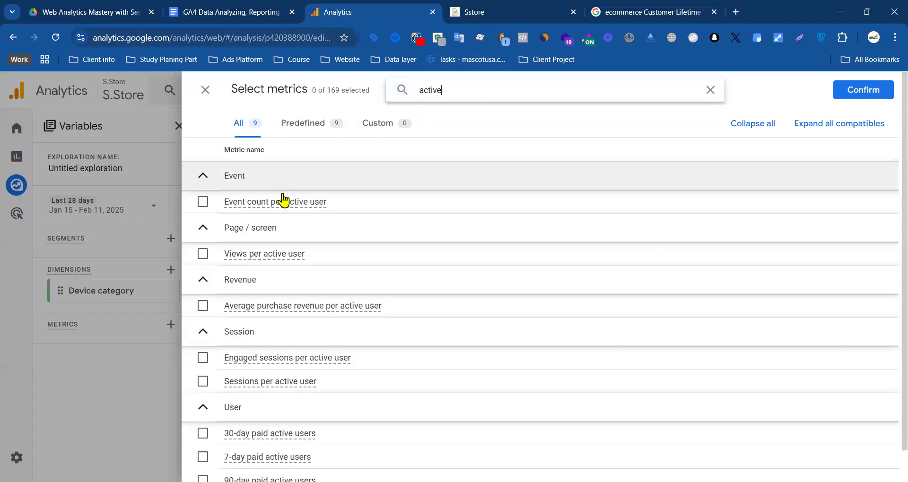
scroll(255, 388, down, 1)
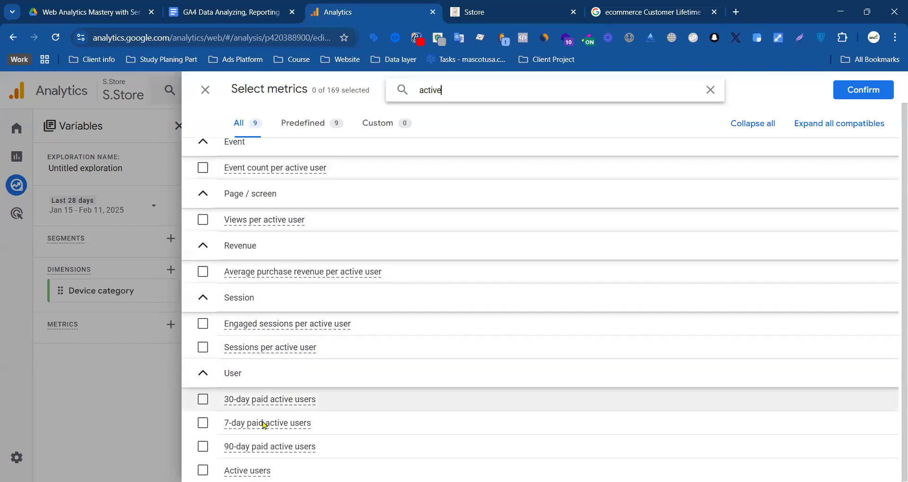
click(246, 471)
click(865, 91)
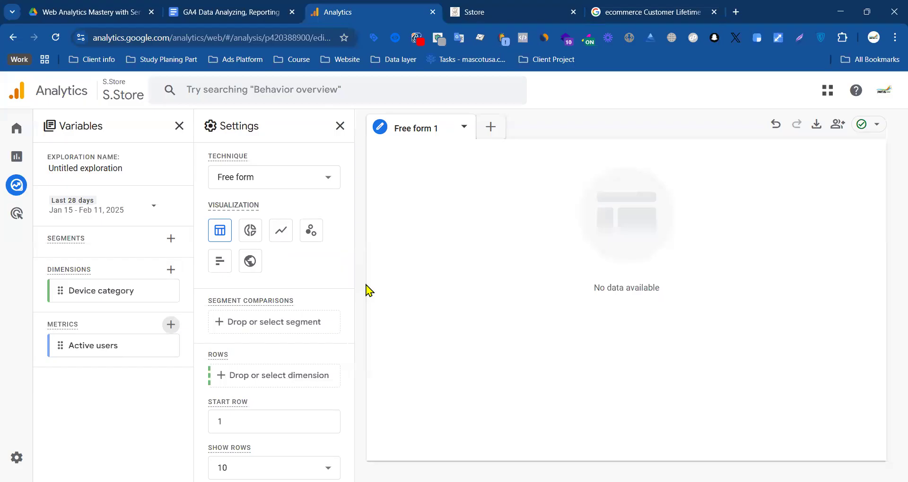
- Add the Bounce rate metric to the exploration's variables
click(171, 324)
click(449, 91)
text(rate)
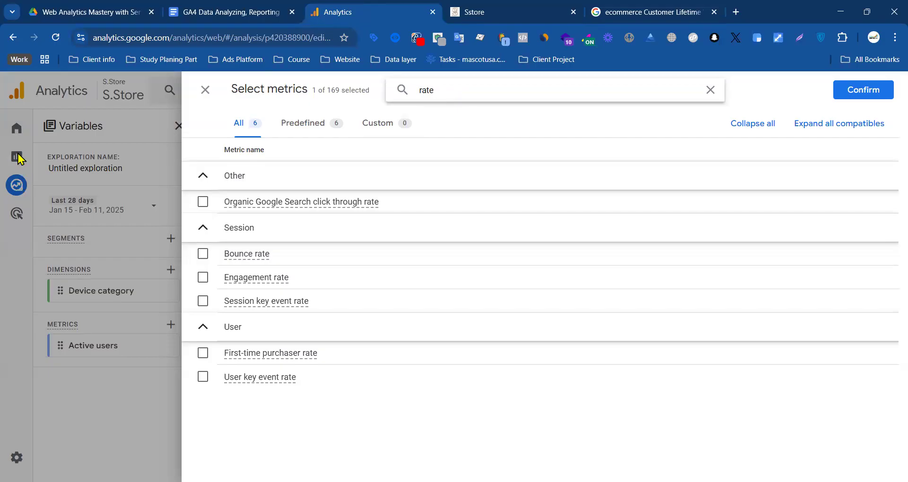
click(203, 255)
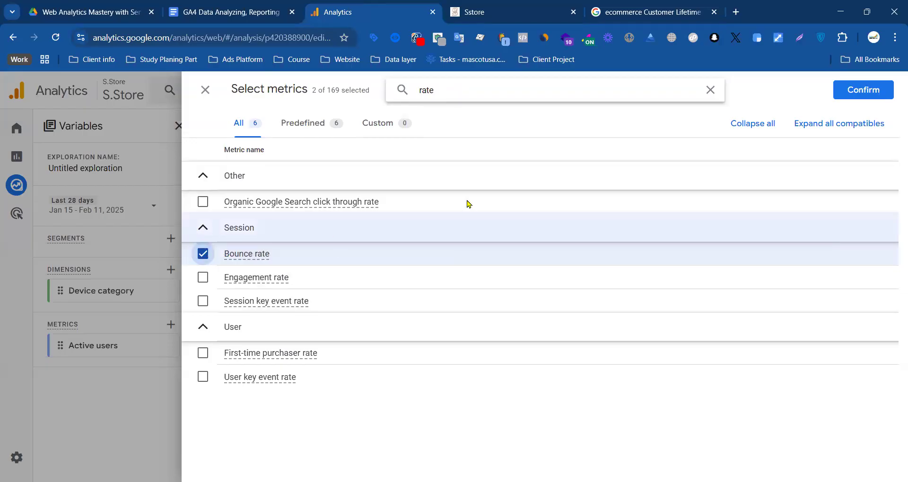
click(865, 90)
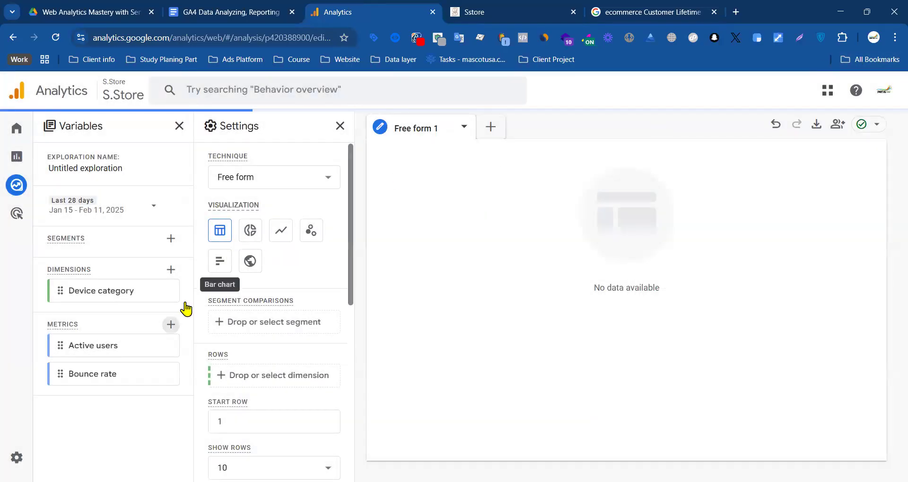
- Build the free-form table with Device category as rows and Active users and Bounce rate as values
double_click(122, 296)
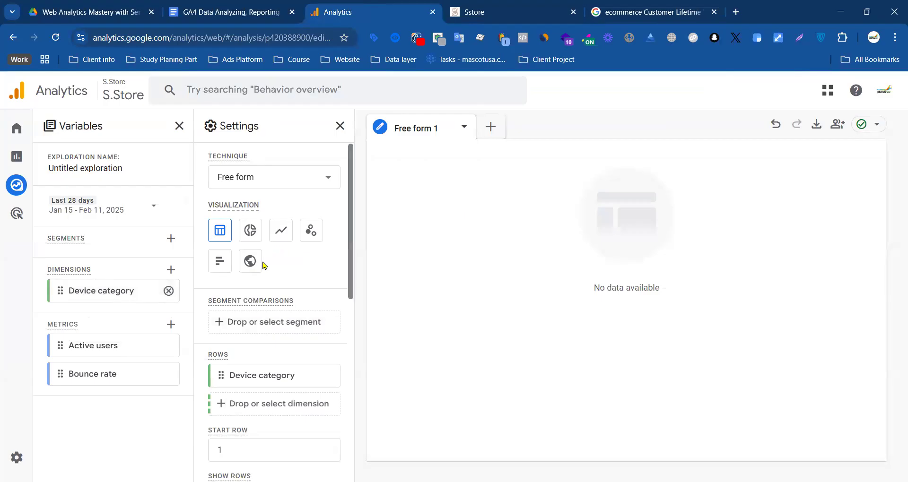
scroll(250, 378, down, 3)
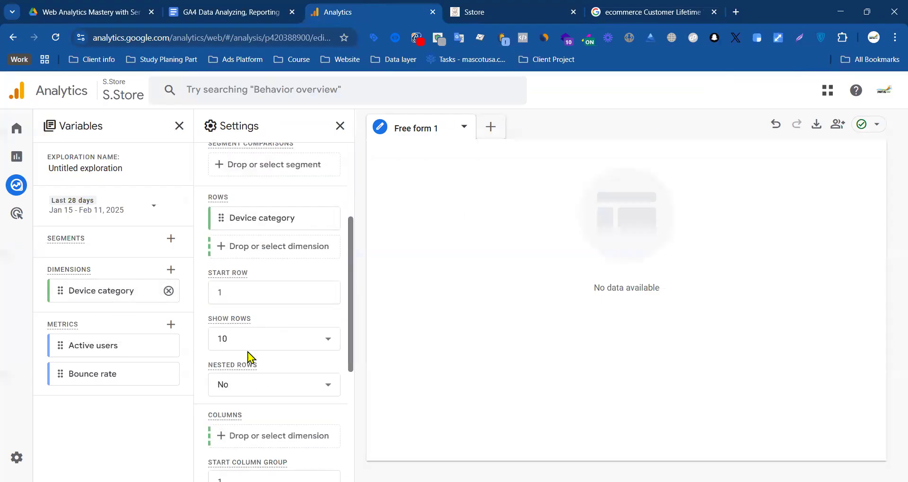
double_click(116, 349)
double_click(91, 372)
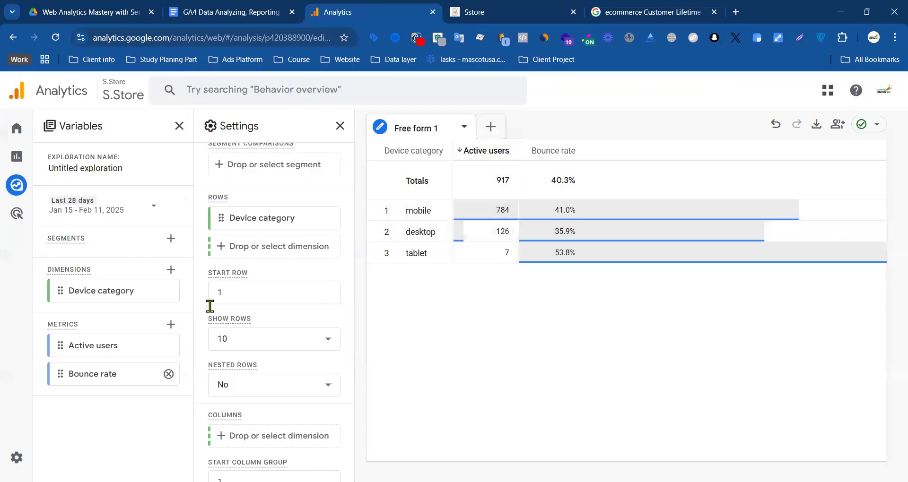
- Add the Engagement rate metric to the exploration's variables
click(171, 324)
click(491, 93)
text(re)
key(BackSpace)
key(BackSpace)
text(en)
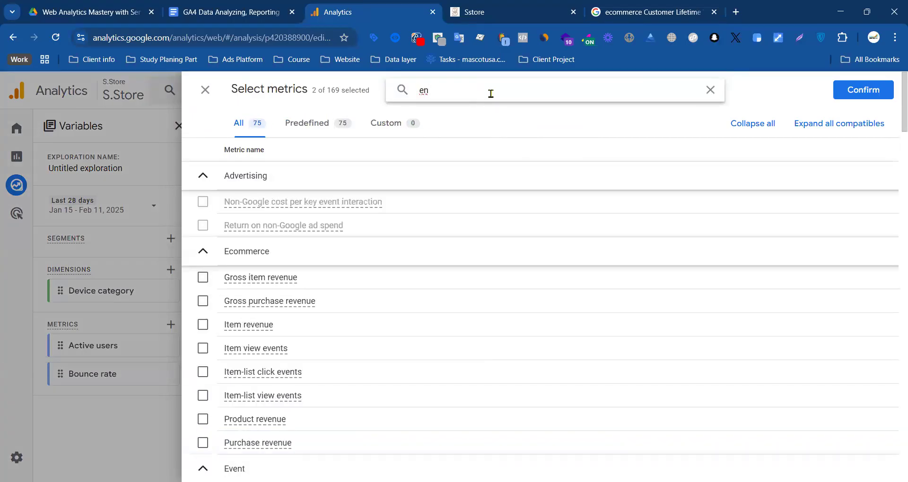
text(eg)
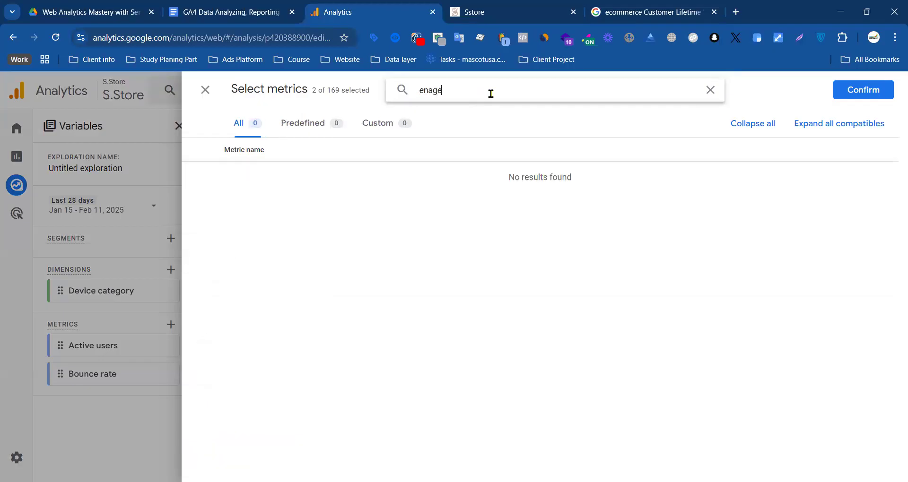
scroll(276, 310, down, 15)
double_click(437, 86)
text(te)
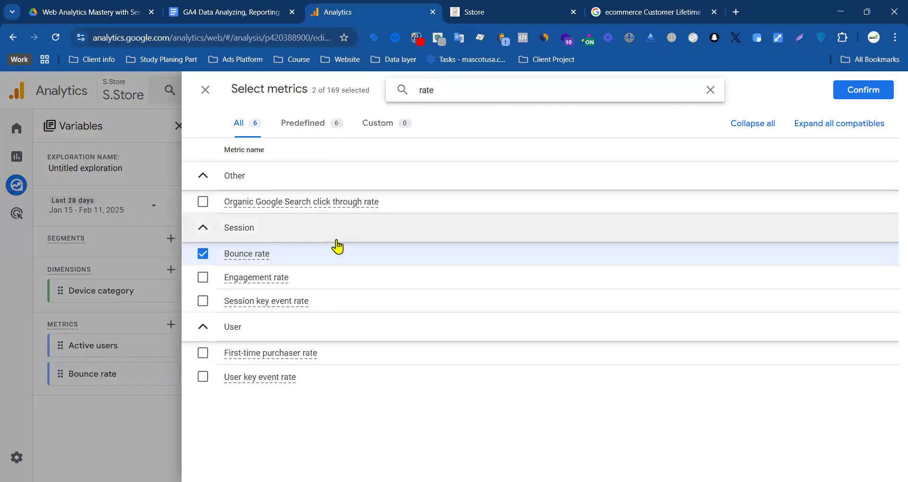
click(202, 279)
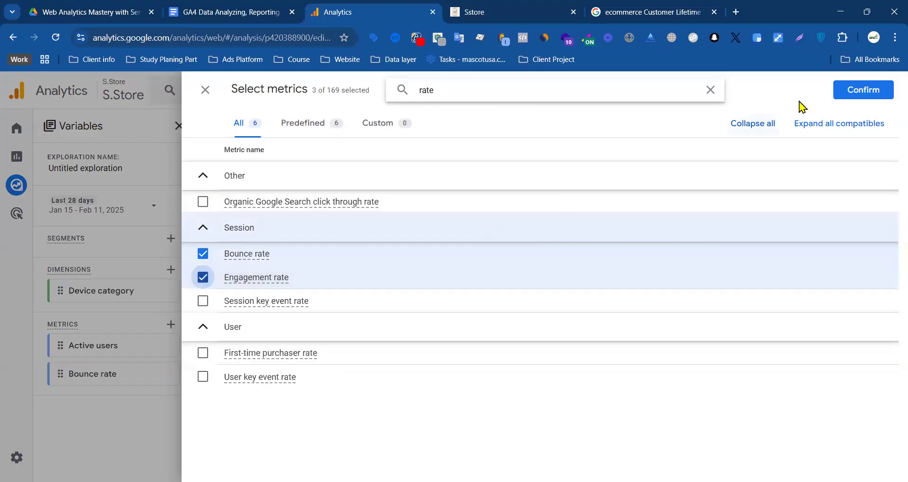
click(862, 90)
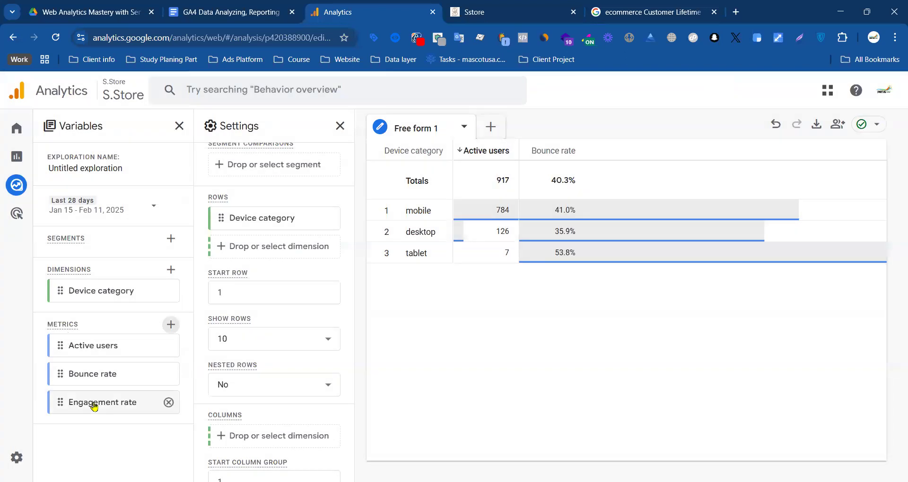
- Add Engagement rate to the table's values and place it between Active users and Bounce rate
mouse_move(95, 408)
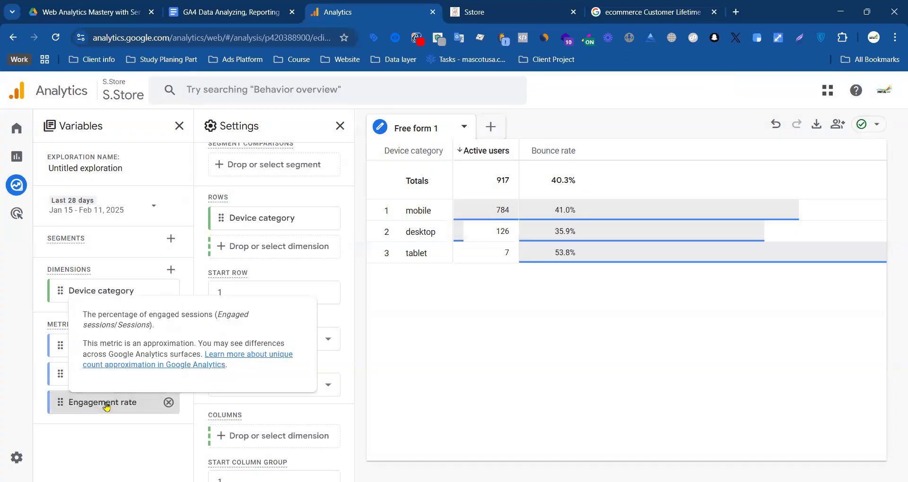
drag(272, 370, 277, 368)
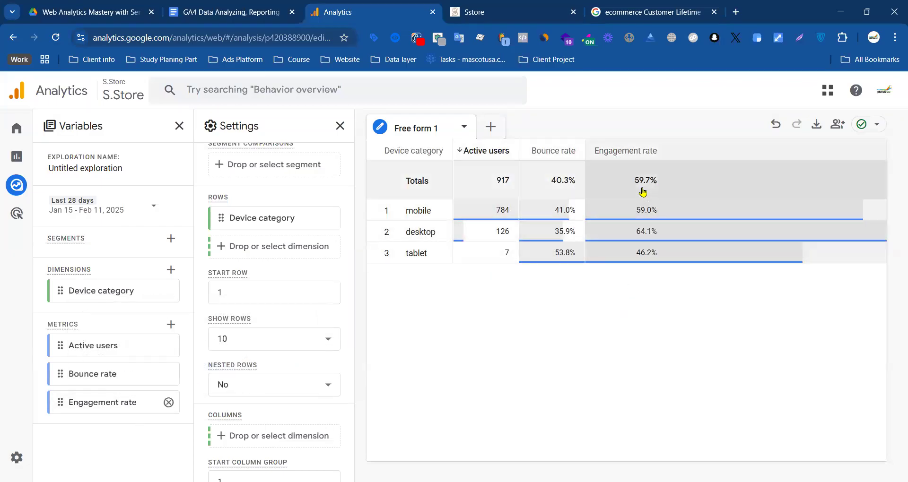
scroll(237, 432, down, 7)
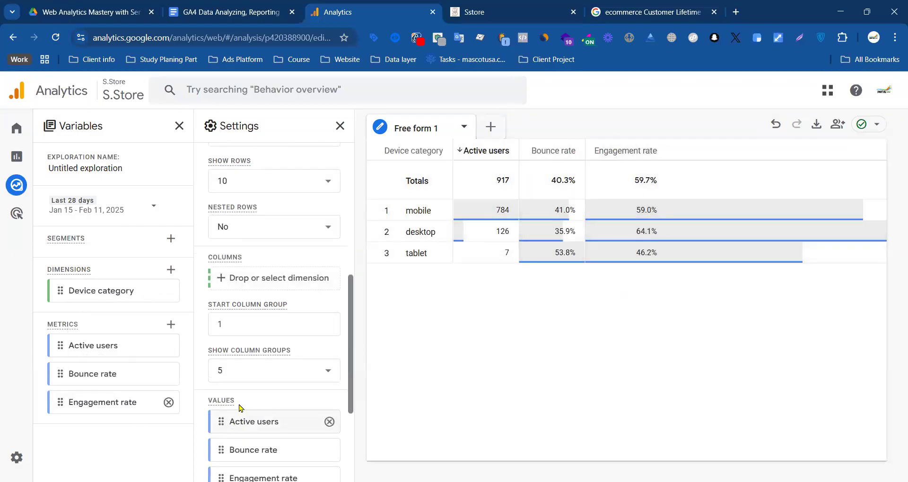
mouse_move(250, 314)
mouse_down()
mouse_move(253, 294)
mouse_move(240, 318)
mouse_up()
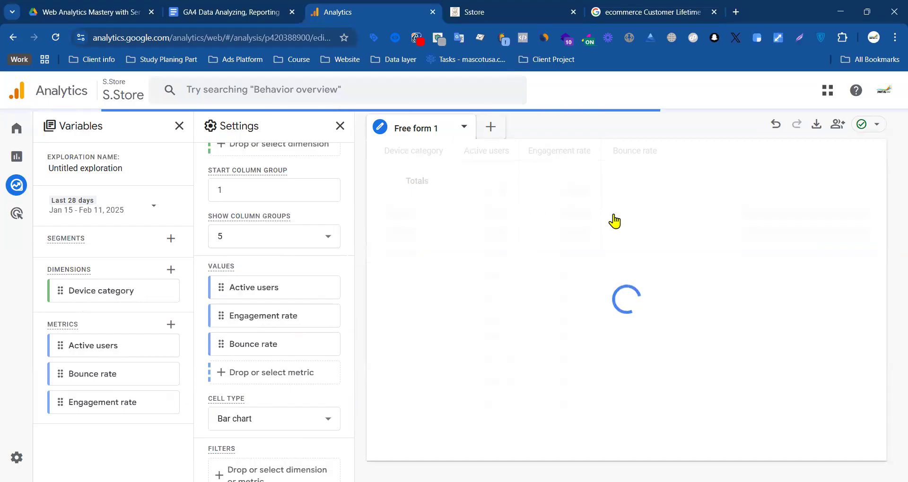
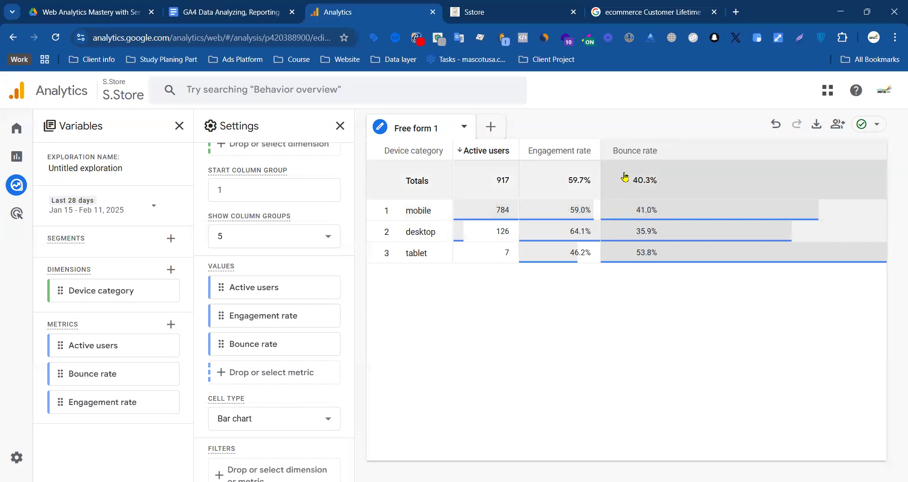
- Take the Bounce Rate label from the Google Docs findings table and search Google for "ecommerce Bounce Rate benchmarks 2024"
click(232, 13)
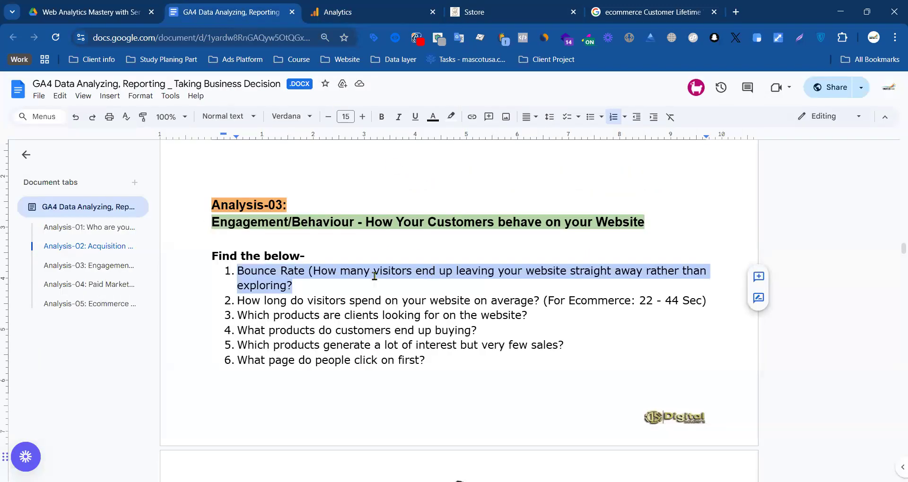
scroll(396, 251, down, 10)
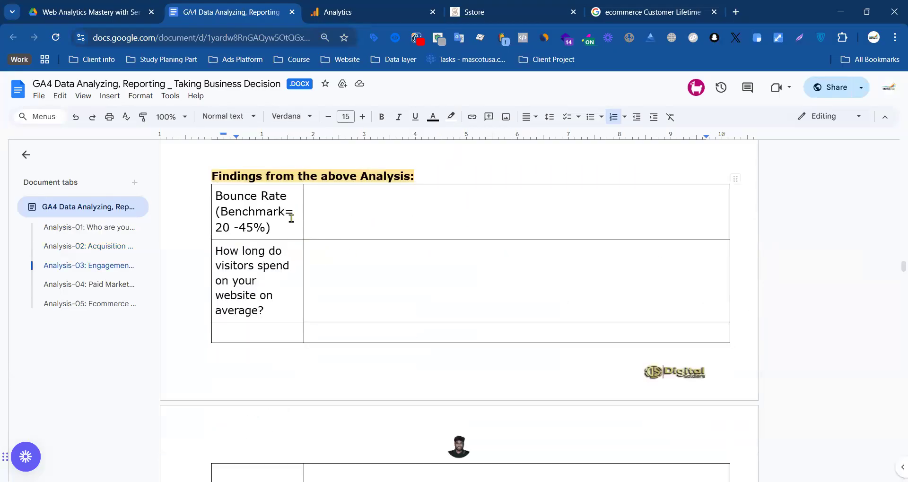
drag(216, 196, 287, 197)
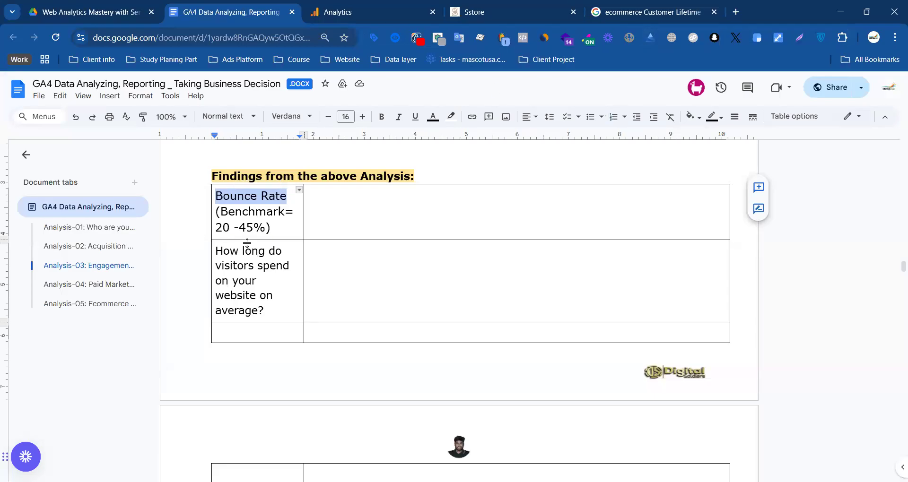
click(652, 13)
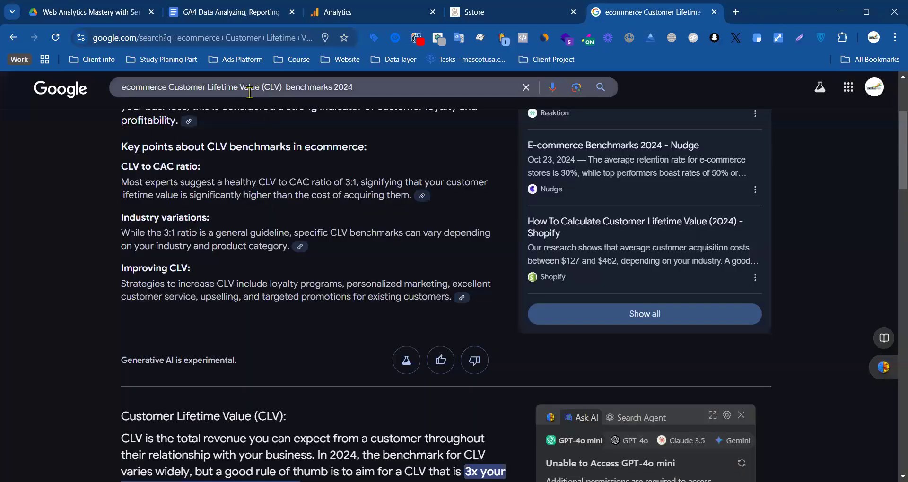
drag(186, 88, 279, 87)
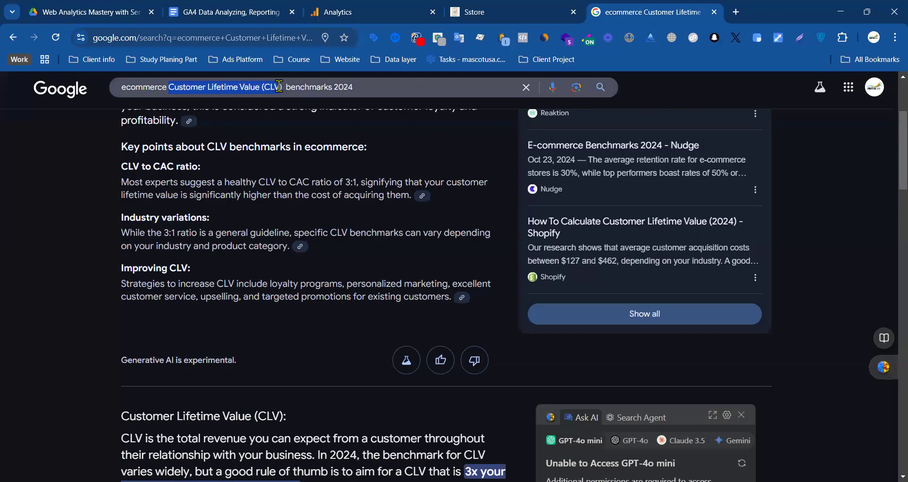
text(Bounce Rate)
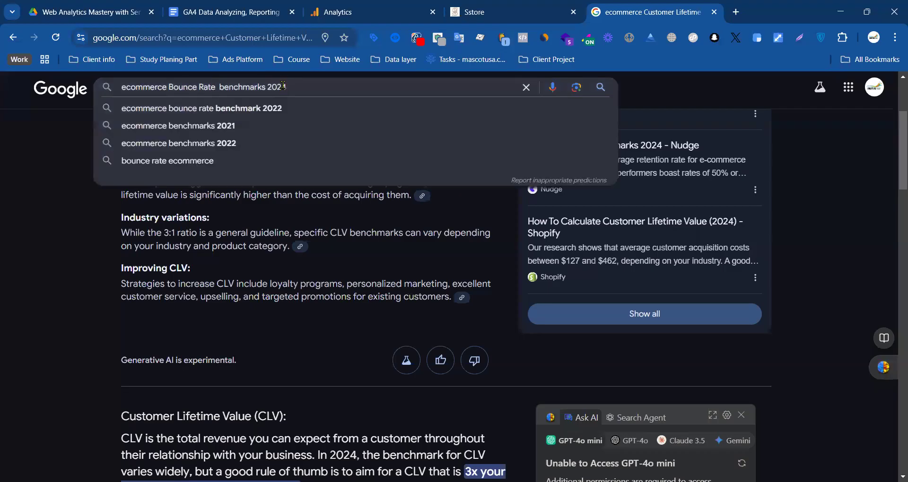
key(Return)
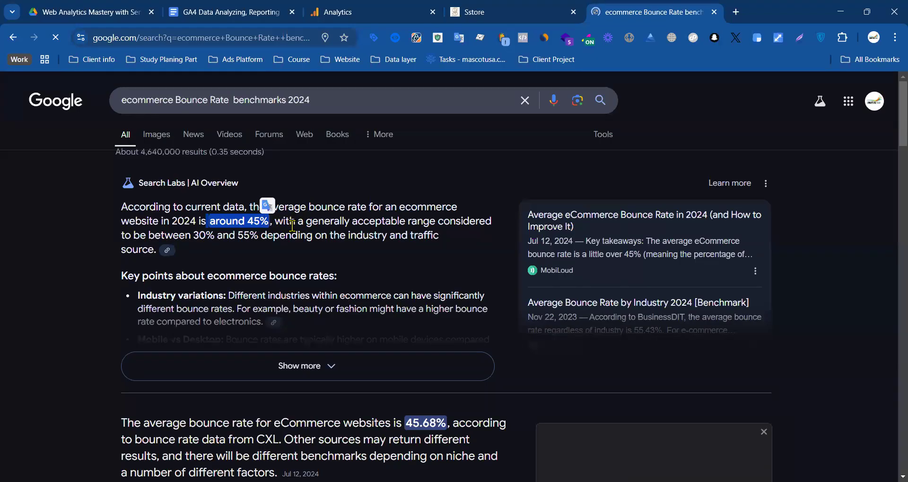
- Compare the acceptable ecommerce bounce rate range in the search overview with the benchmark in the document's findings table
drag(199, 236, 243, 235)
click(279, 226)
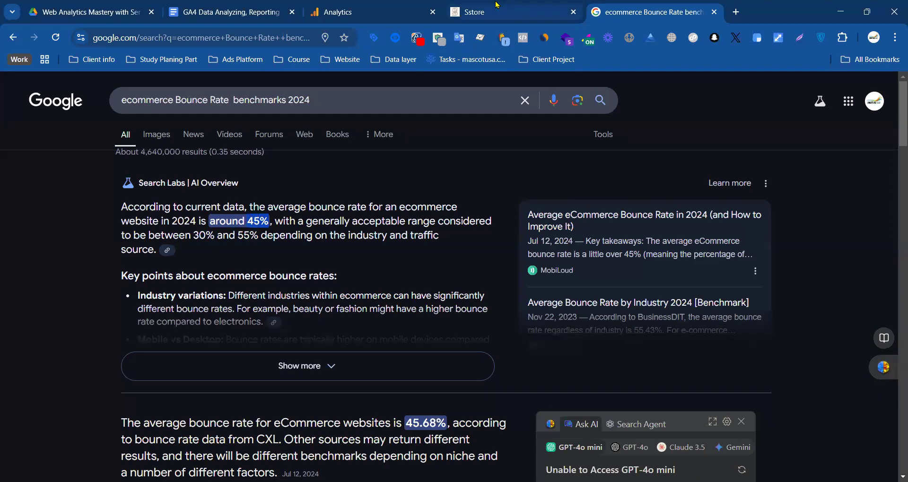
key(ctrl+shift+Tab)
key(ctrl+shift+Tab)
key(ctrl+shift+Tab)
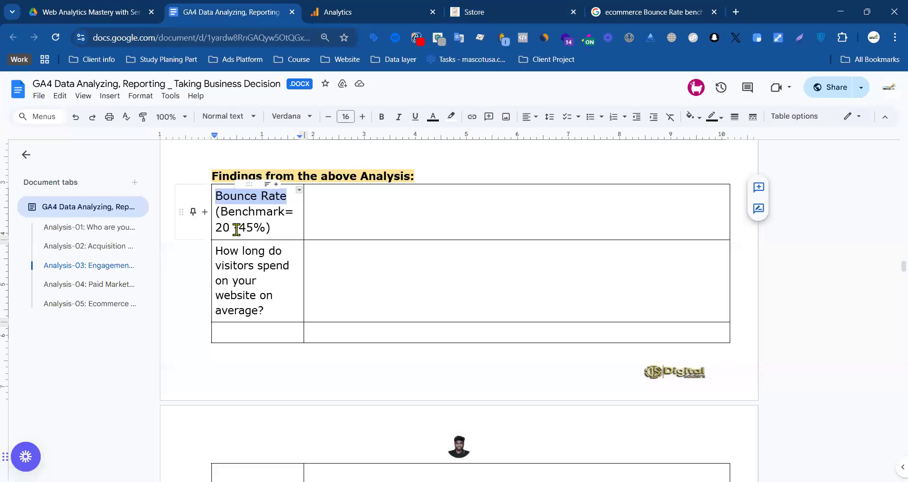
drag(265, 228, 214, 228)
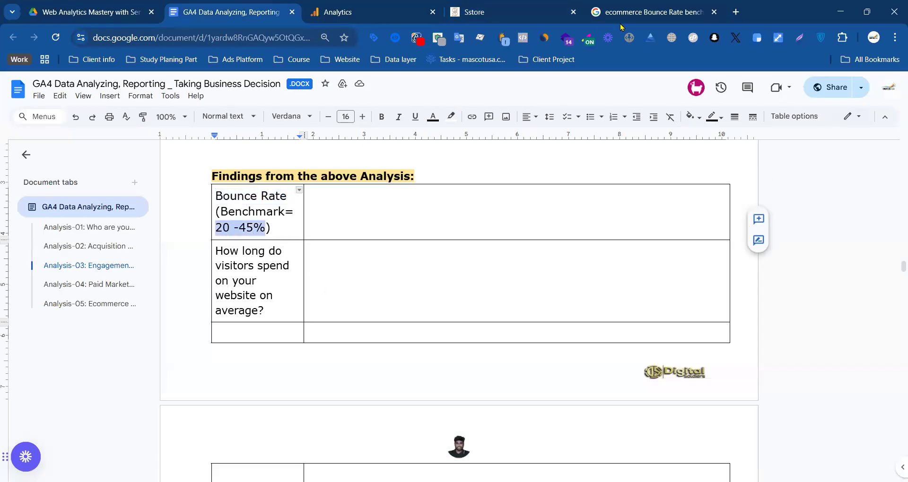
click(643, 11)
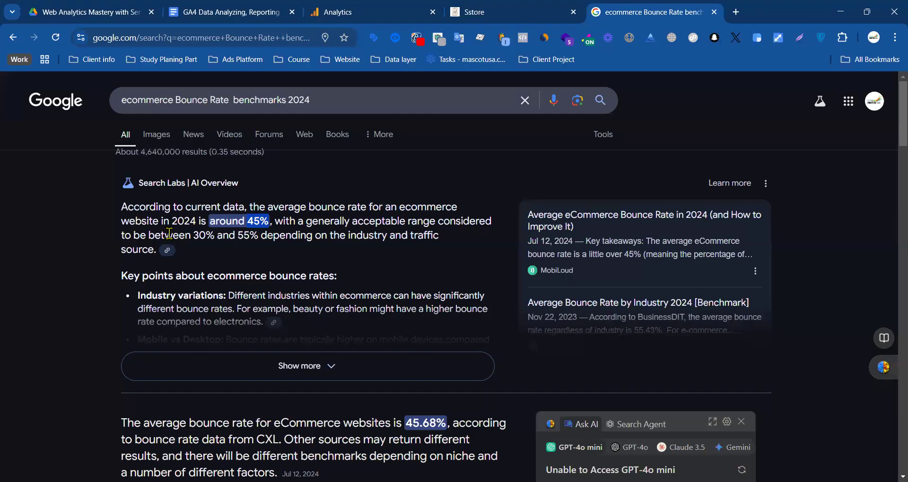
drag(196, 235, 259, 236)
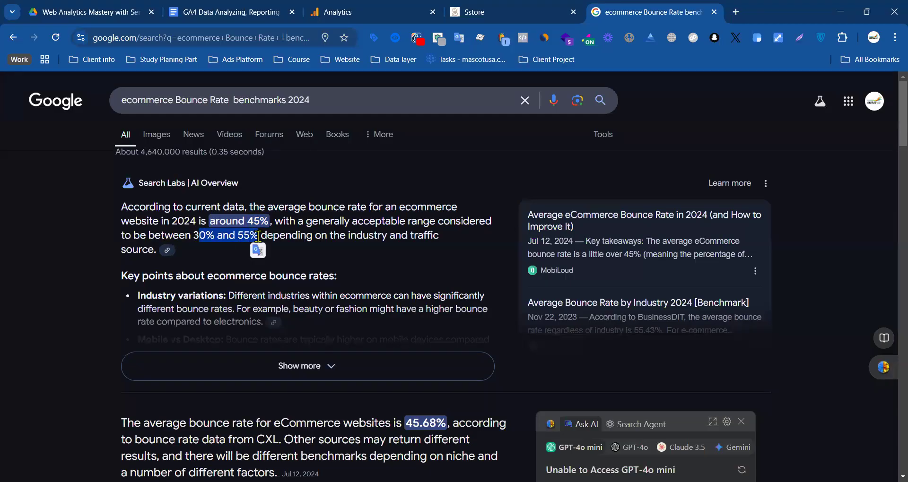
click(223, 235)
drag(197, 234, 259, 236)
- Switch to Google Docs and set the Bounce Rate benchmark in the findings table to 30 -55%
click(230, 6)
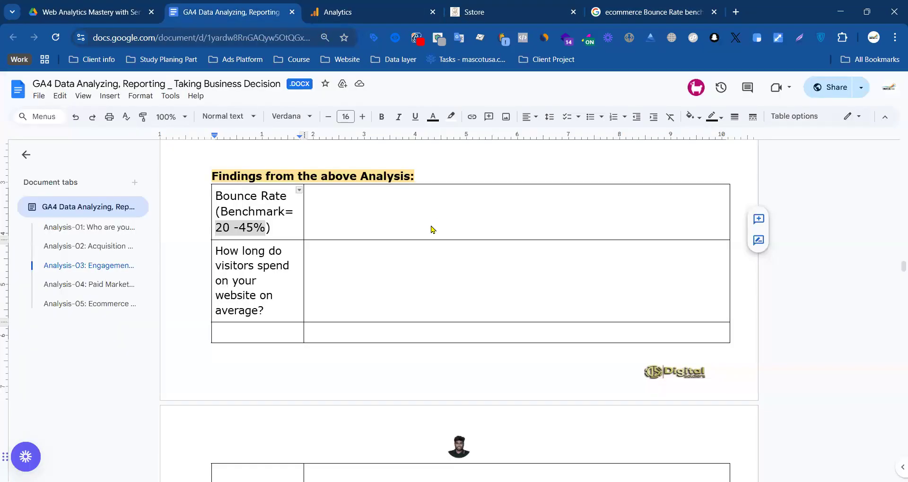
double_click(226, 228)
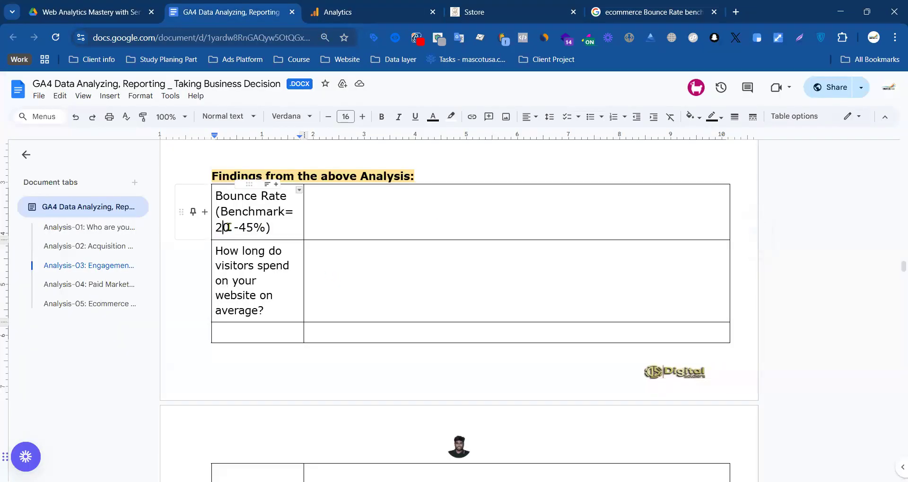
text(30)
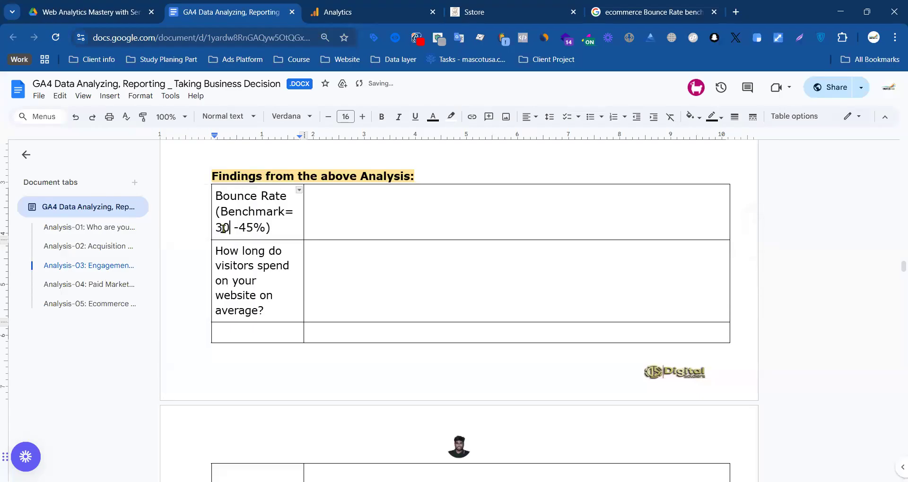
click(244, 227)
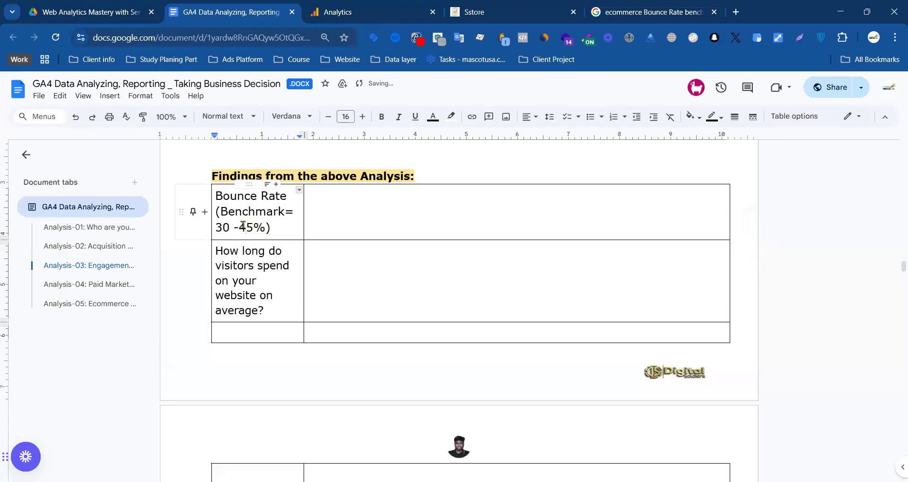
key(BackSpace)
text(5)
click(231, 228)
drag(253, 227, 222, 227)
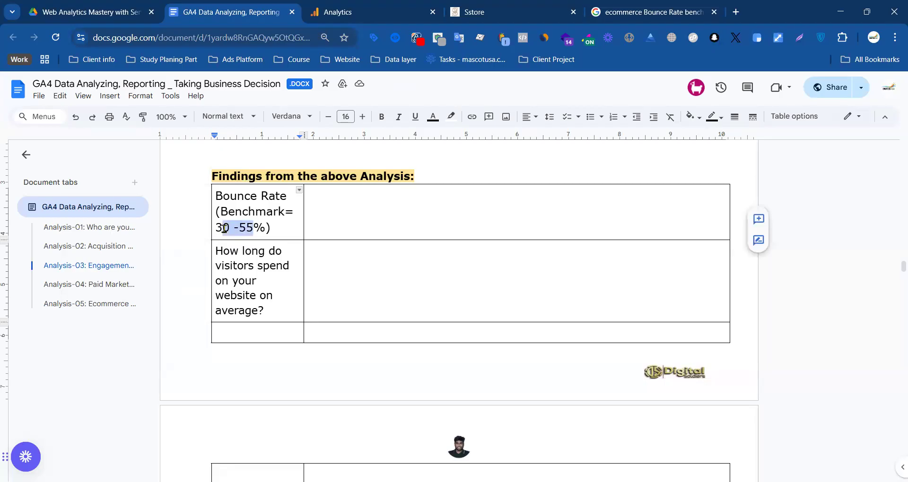
- Copy the total bounce rate from the Google Analytics exploration and paste 40.3% into the document's Bounce Rate findings cell
click(376, 217)
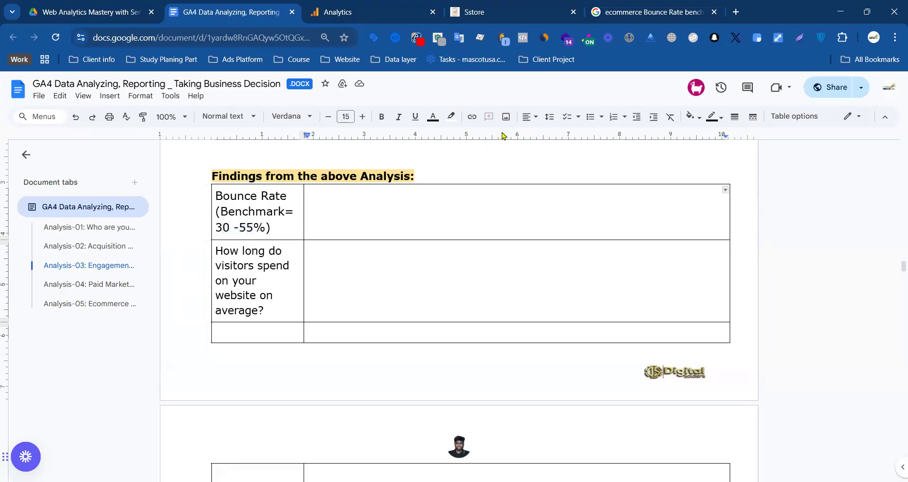
click(395, 13)
double_click(635, 180)
key(ctrl+c)
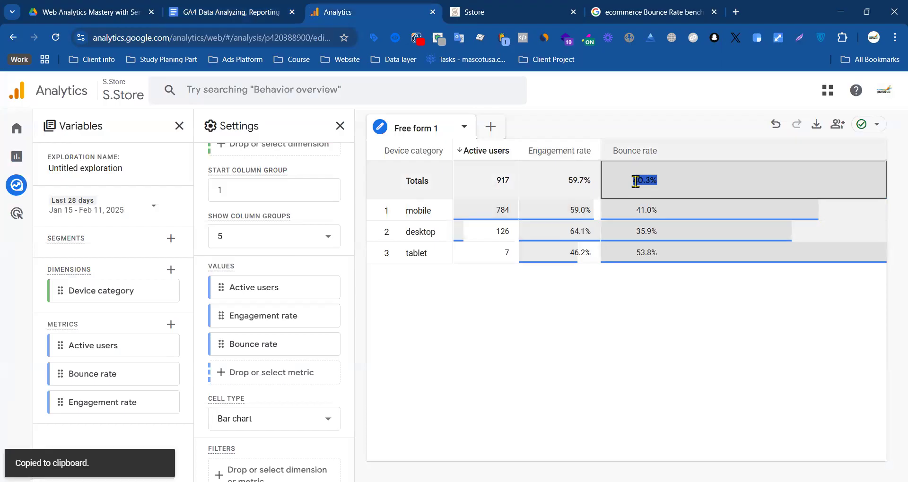
click(226, 13)
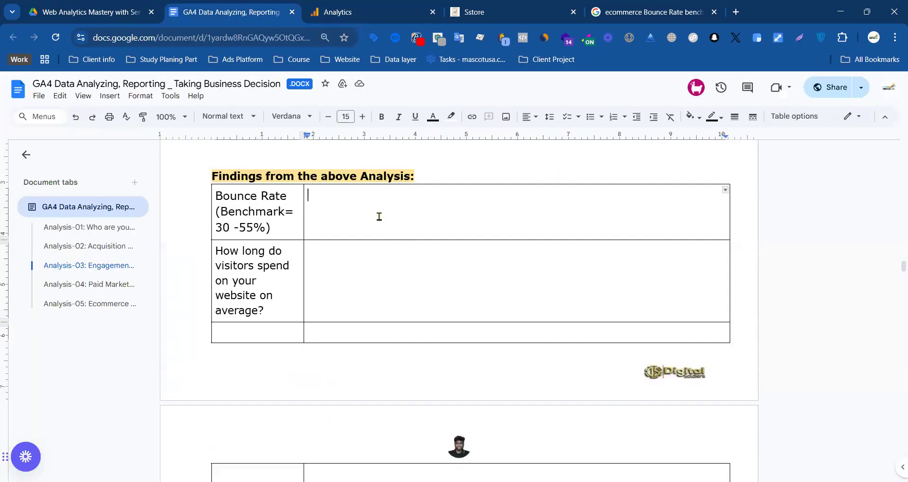
key(ctrl+v)
text(%)
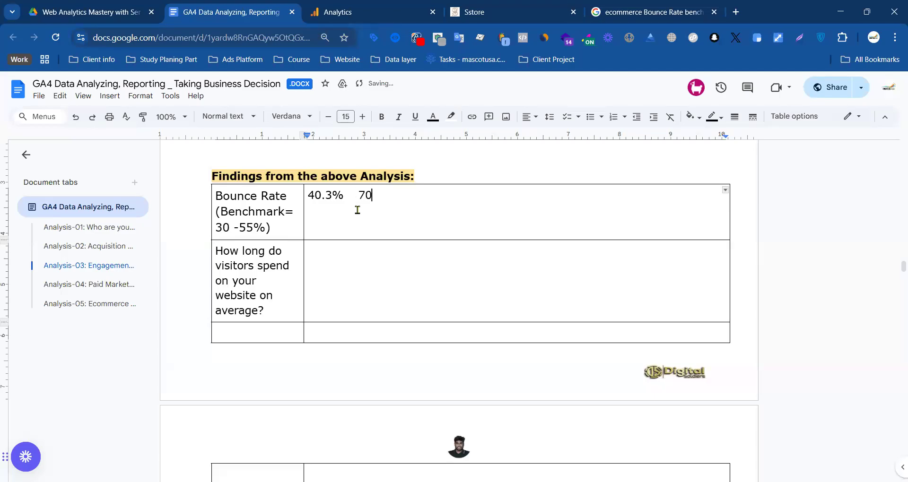
drag(400, 196, 362, 197)
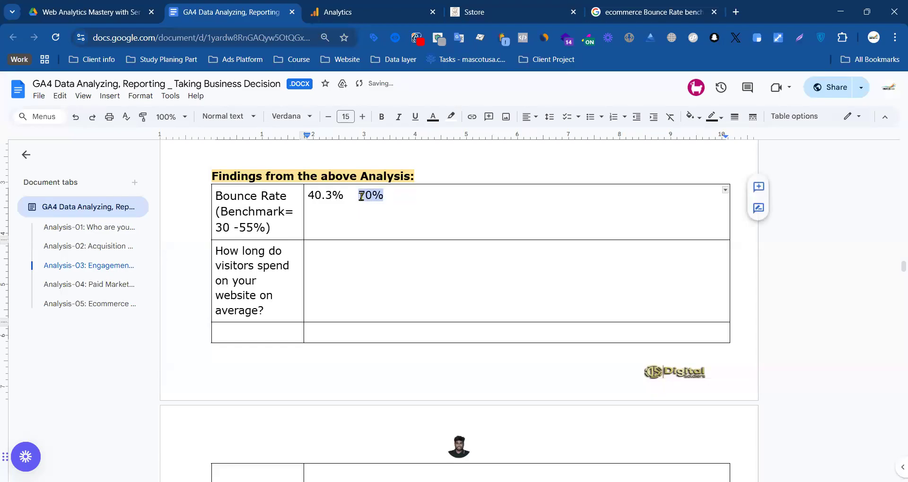
triple_click(372, 199)
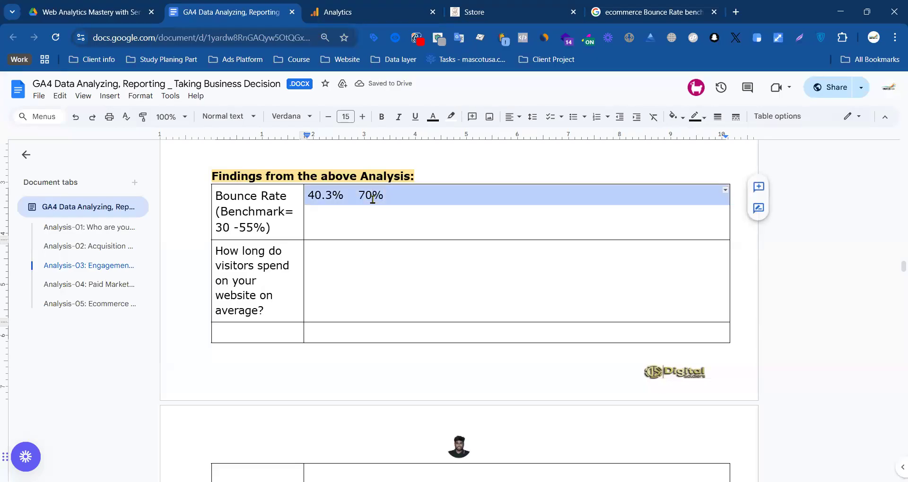
click(372, 199)
double_click(373, 199)
key(BackSpace)
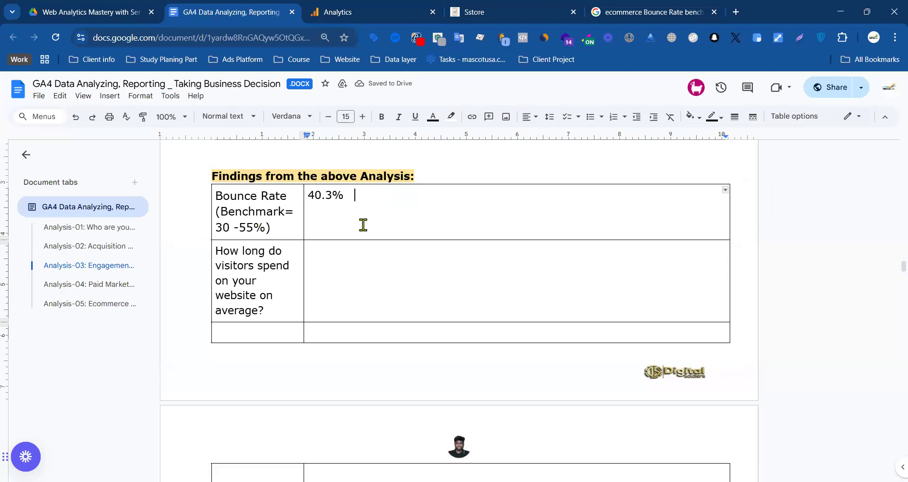
scroll(386, 170, down, 6)
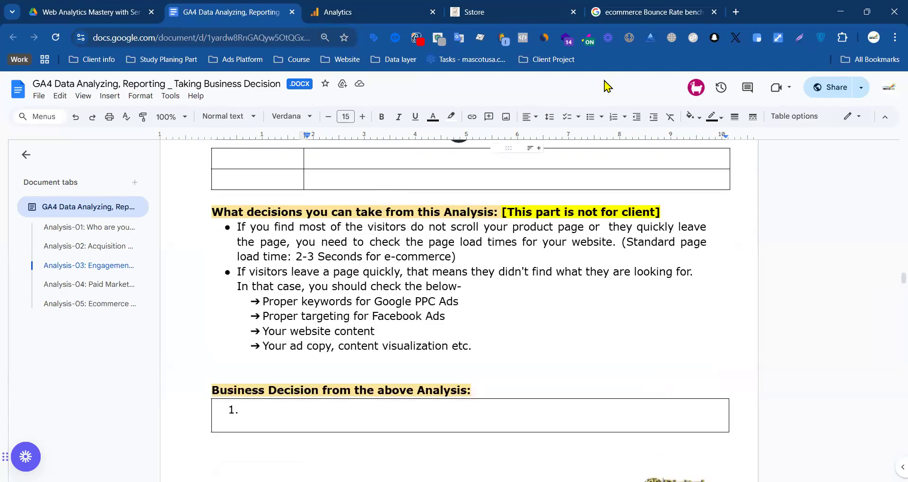
- Switch to the Sstore website and look through its home page down to the Scarpe products
click(633, 8)
click(520, 3)
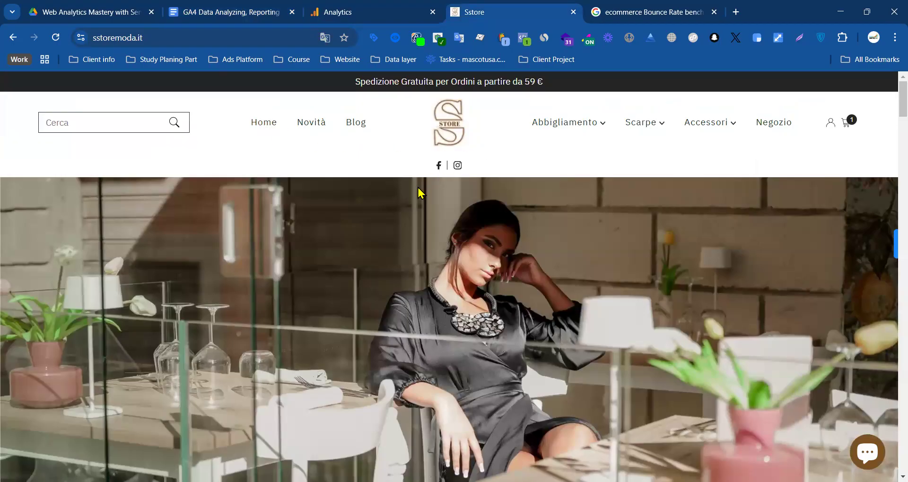
scroll(361, 243, down, 15)
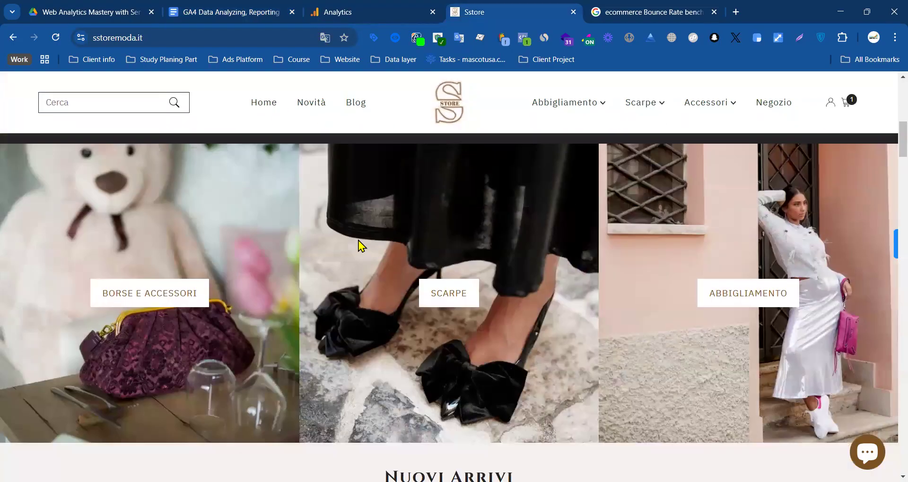
scroll(165, 300, down, 6)
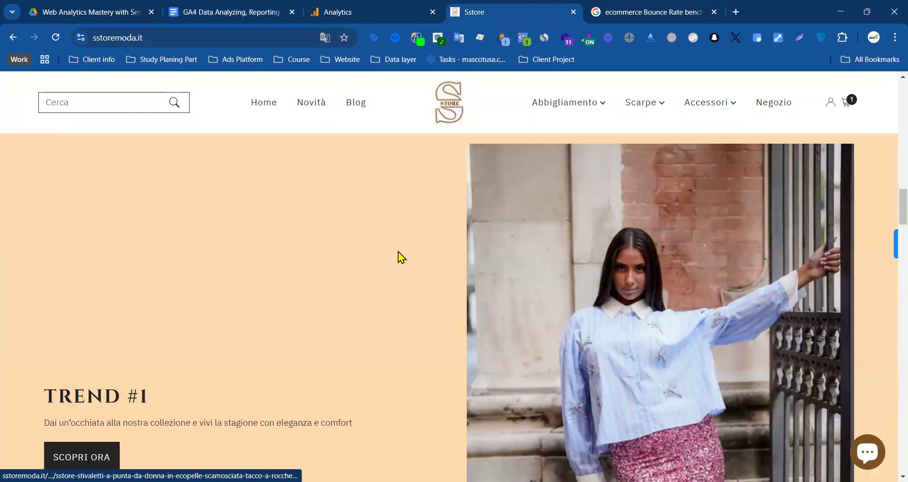
scroll(312, 269, down, 15)
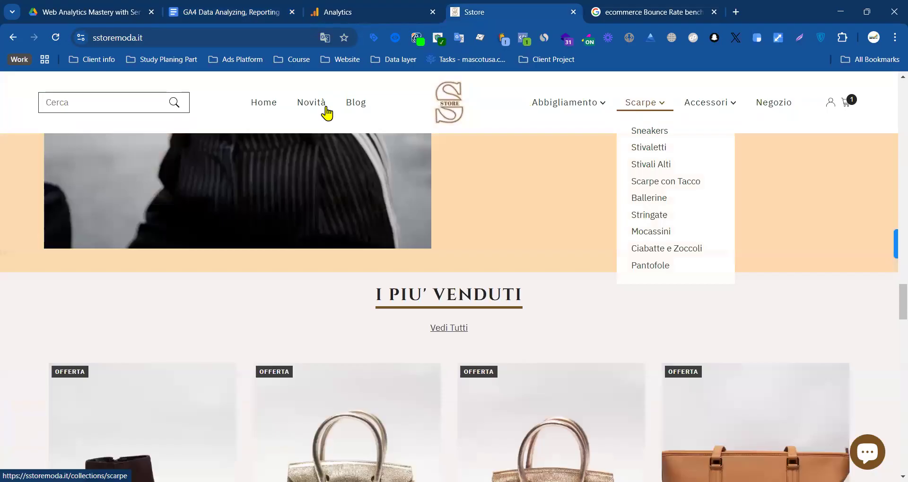
scroll(373, 304, down, 1)
scroll(374, 304, down, 12)
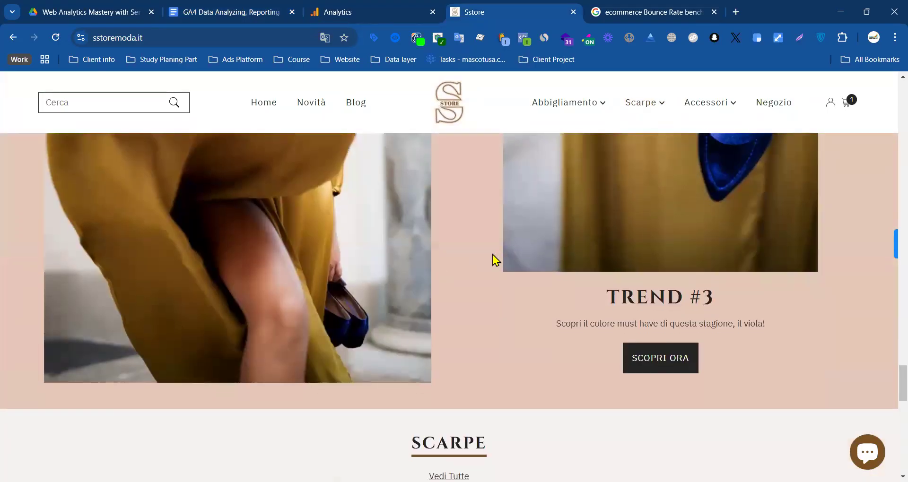
scroll(492, 258, down, 8)
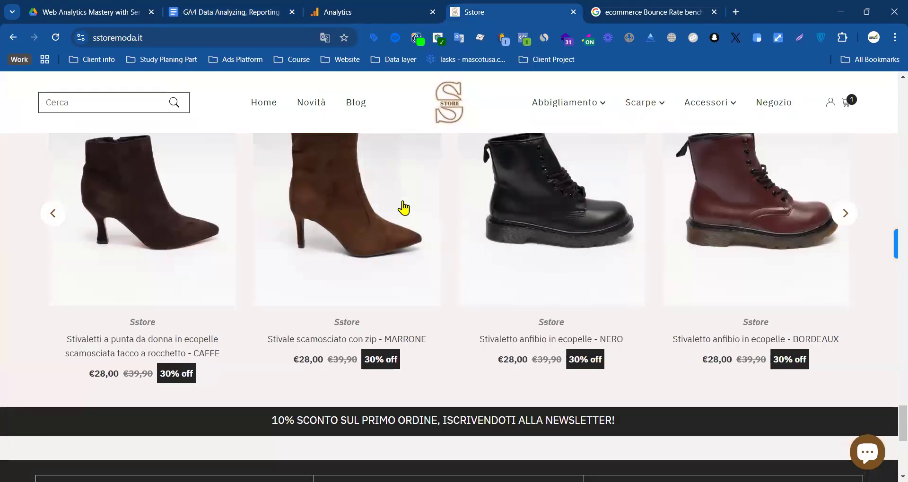
- Check the device bounce rates in Google Analytics and expand the full AI overview in the ecommerce bounce rate benchmark search
click(354, 16)
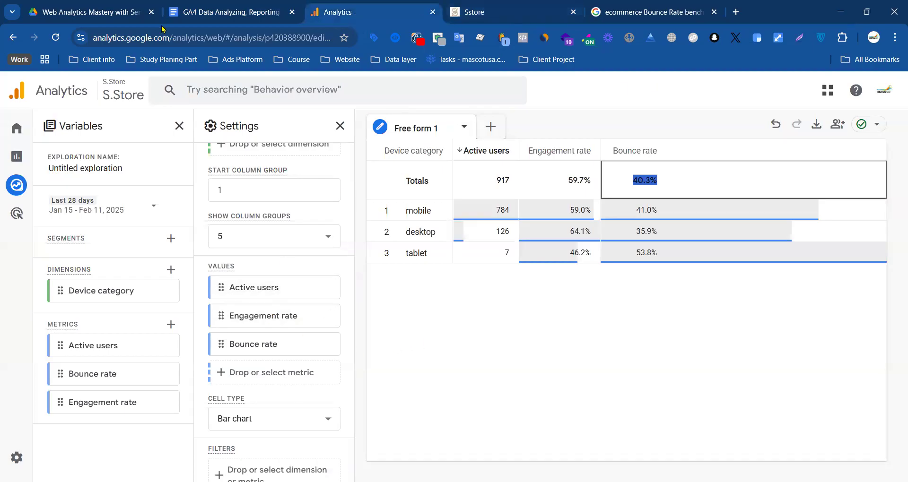
click(681, 12)
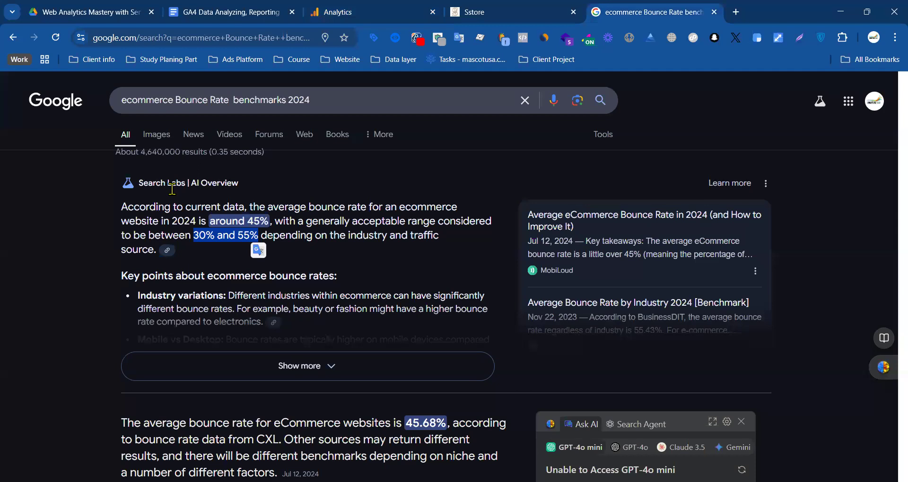
click(296, 376)
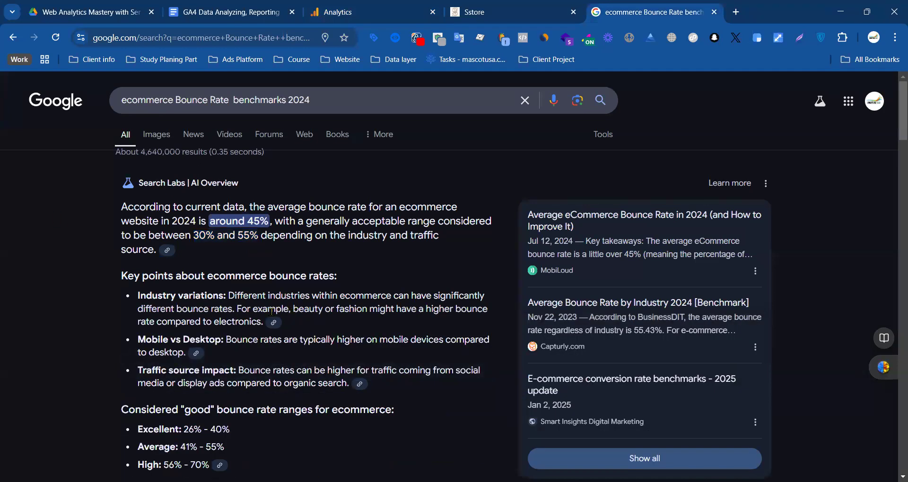
- Return to the report document and read the Analysis-03 question on how long visitors spend on the website on average
click(243, 16)
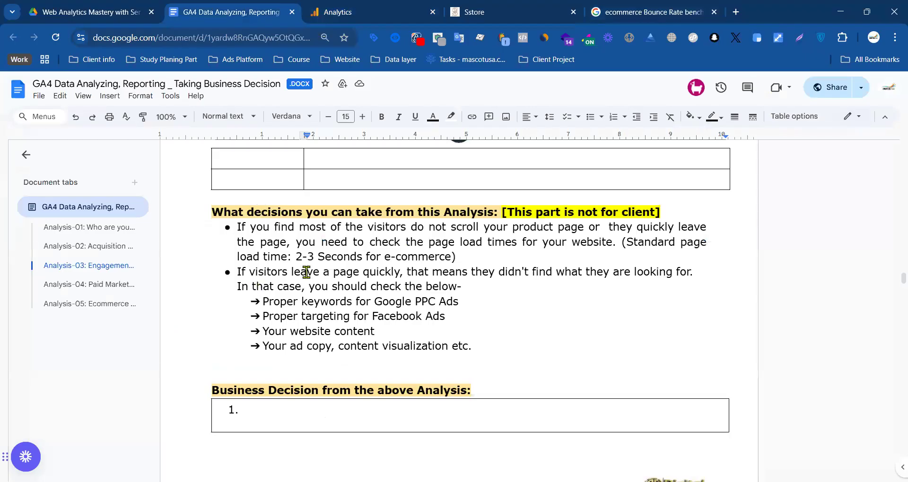
scroll(306, 272, up, 15)
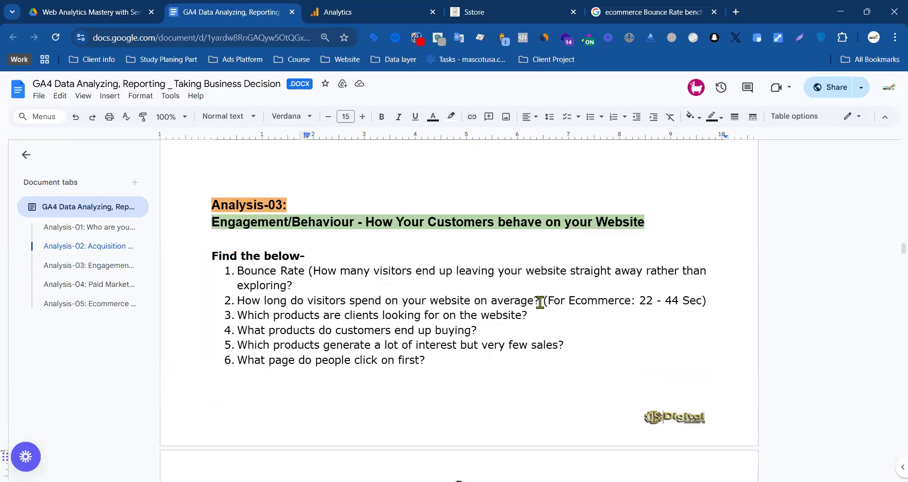
drag(539, 301, 350, 302)
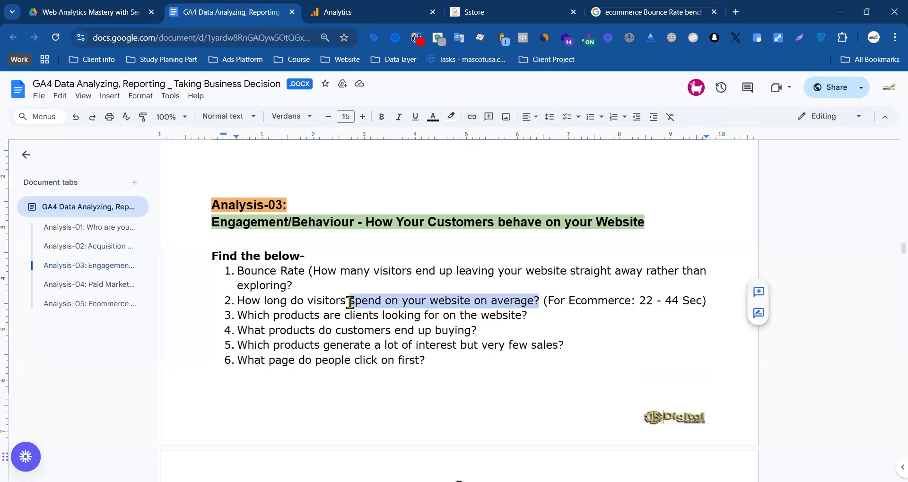
click(451, 301)
drag(242, 300, 539, 303)
click(598, 302)
triple_click(533, 299)
click(367, 298)
- Leave the exploration in Google Analytics, open the Reports snapshot and look through its overview cards
key(ctrl+Tab)
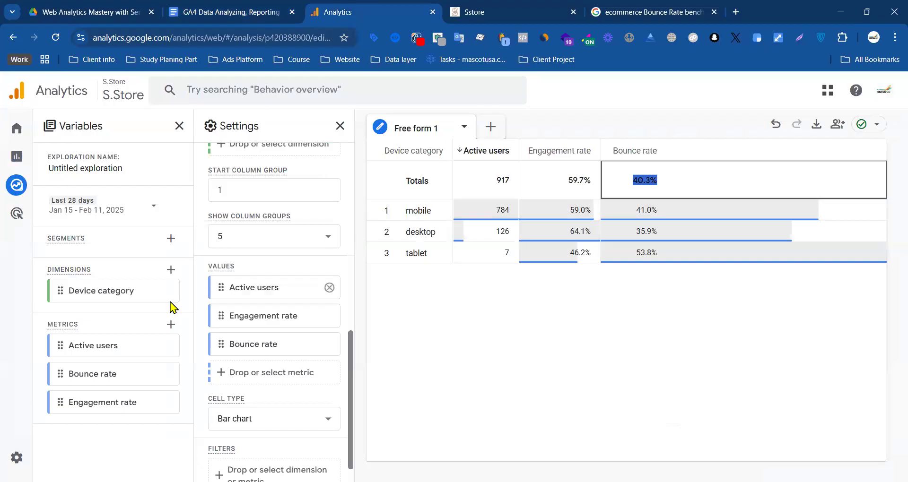
click(72, 194)
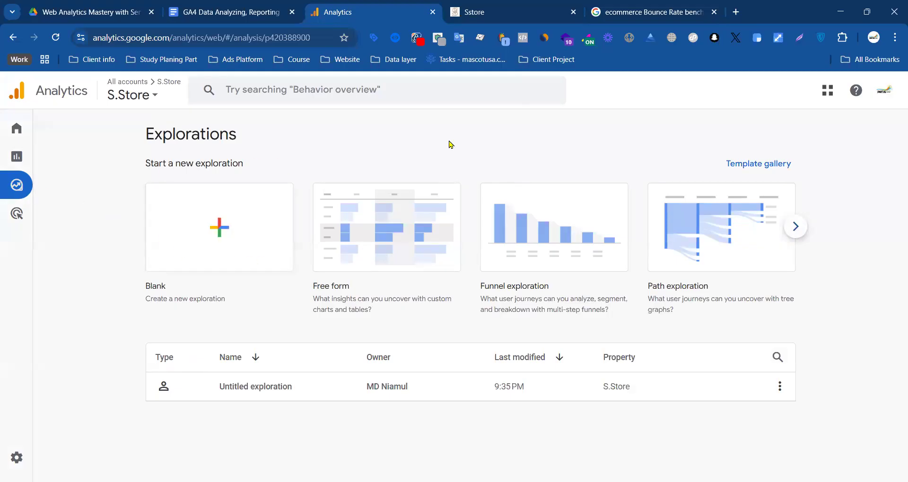
click(25, 163)
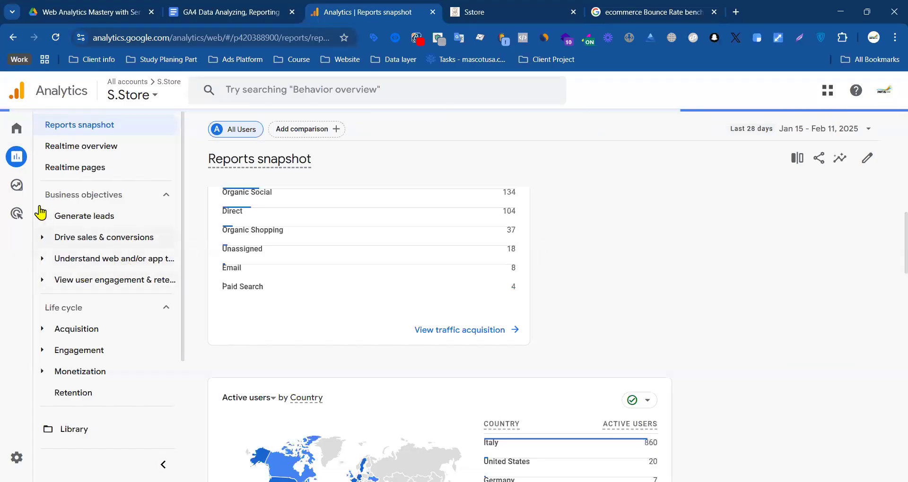
scroll(104, 377, down, 6)
scroll(103, 378, down, 2)
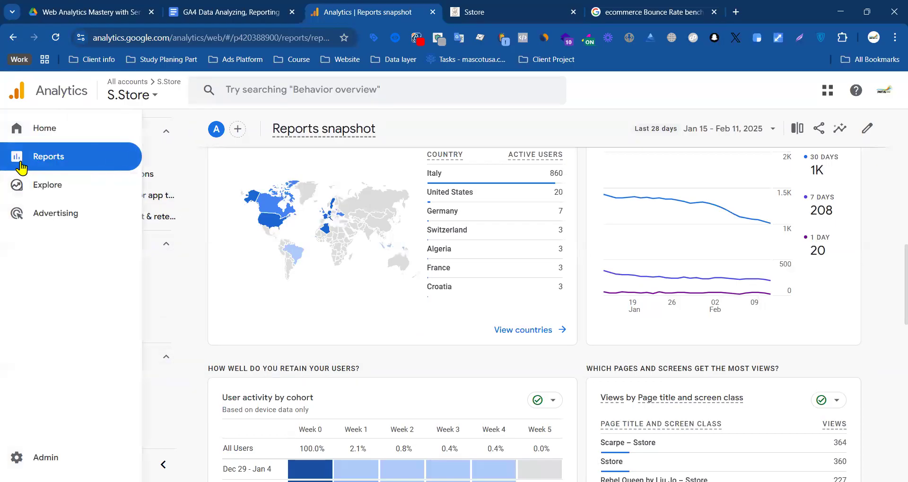
- Recheck the average visit time question in the report document and search Google for "website speed test" in a new browser tab
click(223, 12)
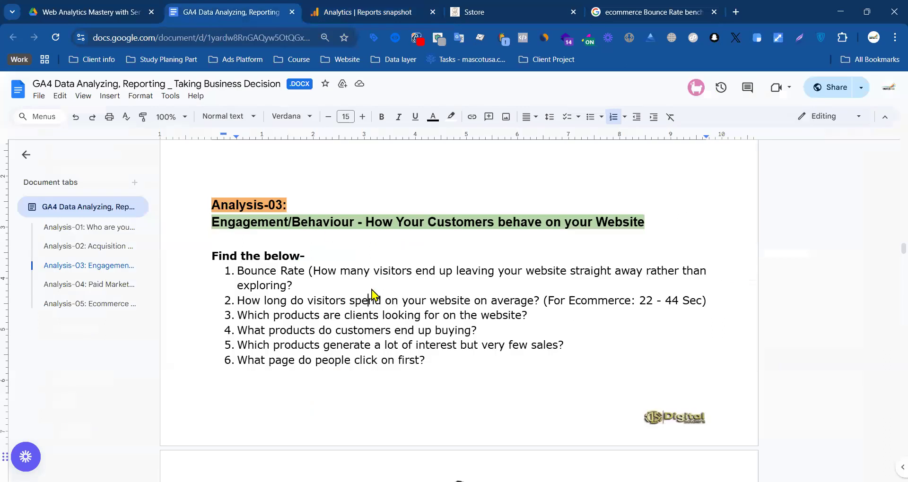
drag(347, 301, 708, 299)
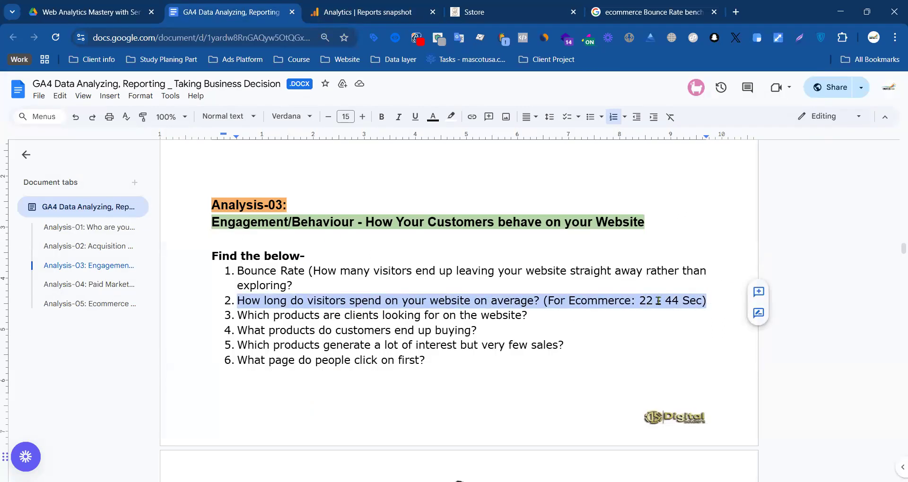
click(736, 12)
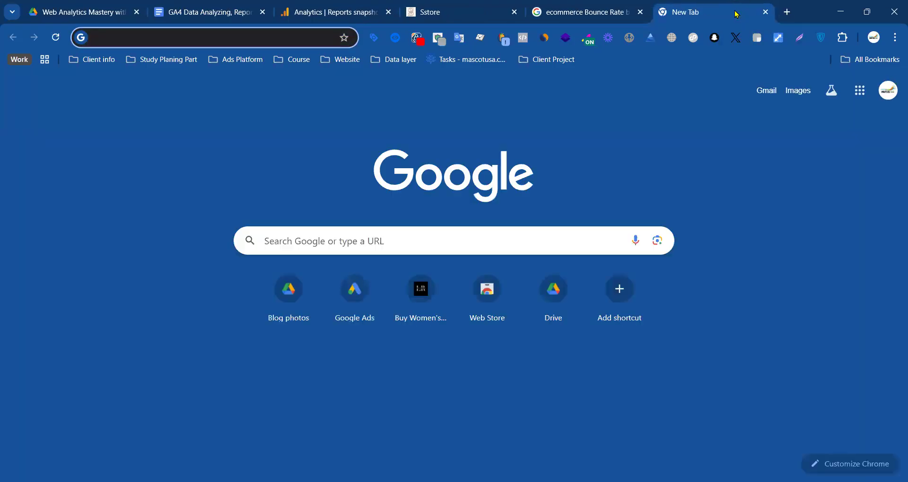
text(website)
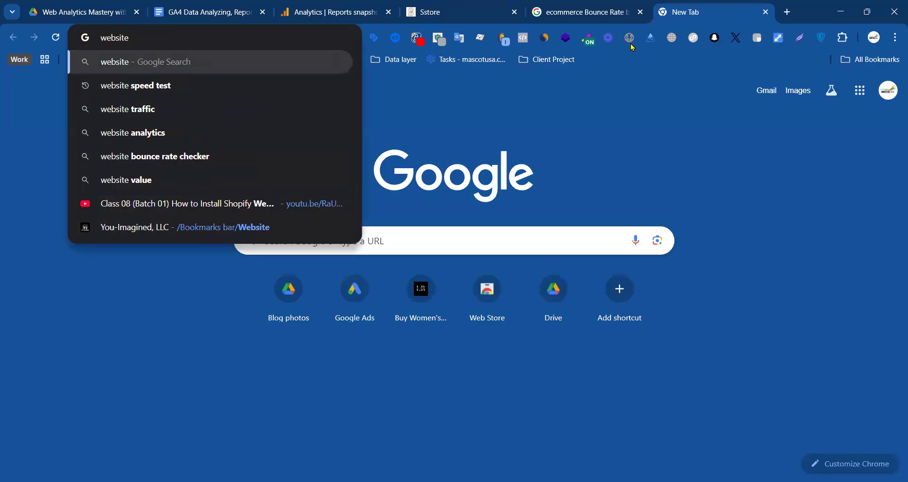
click(246, 90)
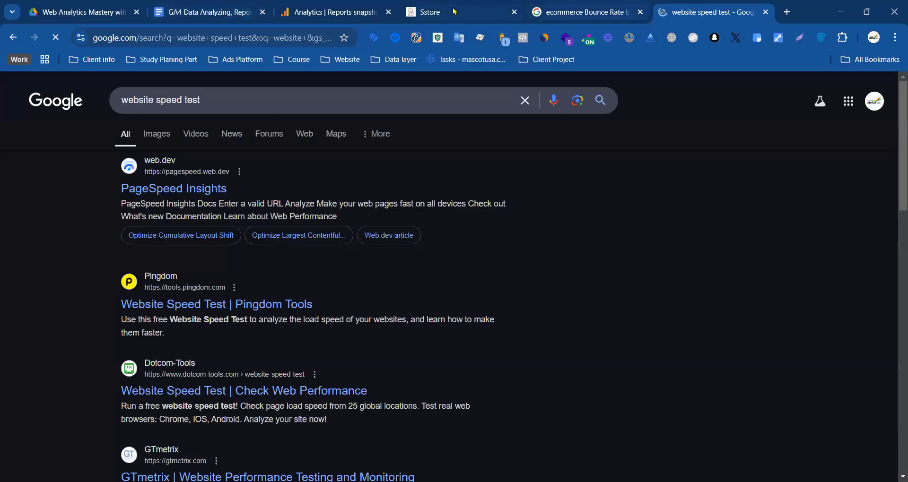
click(455, 12)
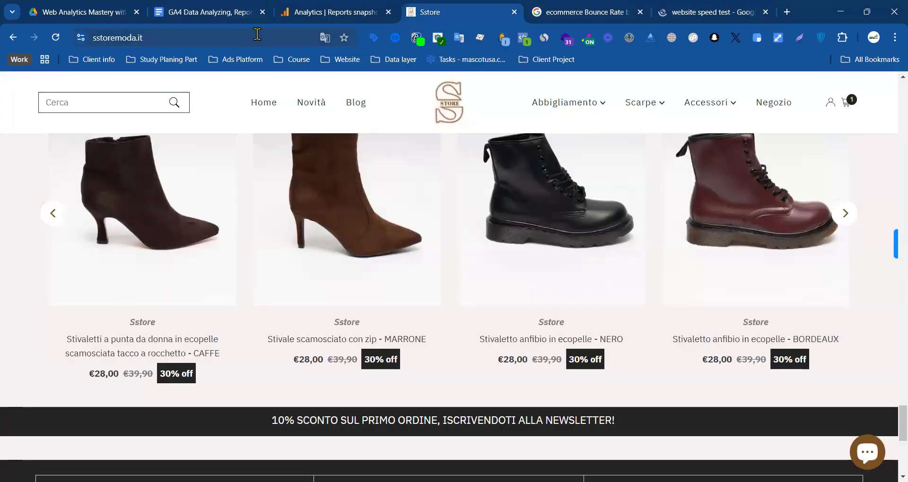
click(256, 36)
key(BackSpace)
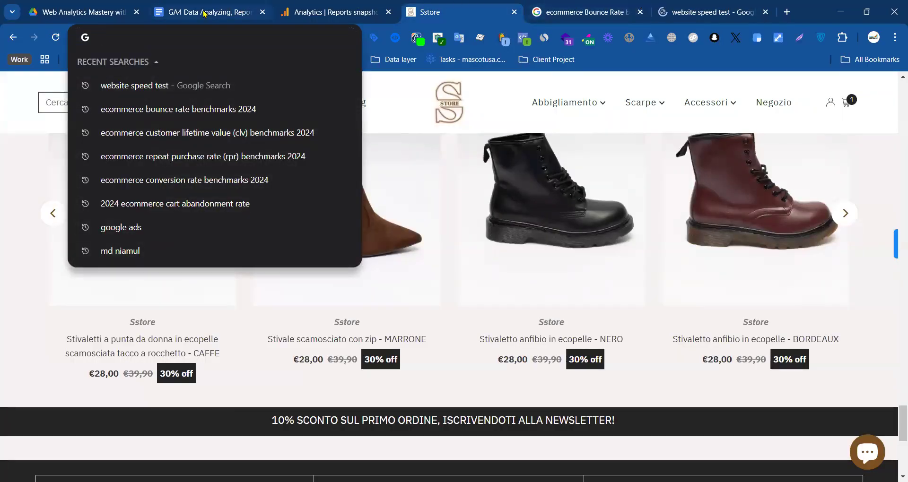
- Return to the report document and review the ecommerce time range given in question 2 of Analysis-03
click(204, 14)
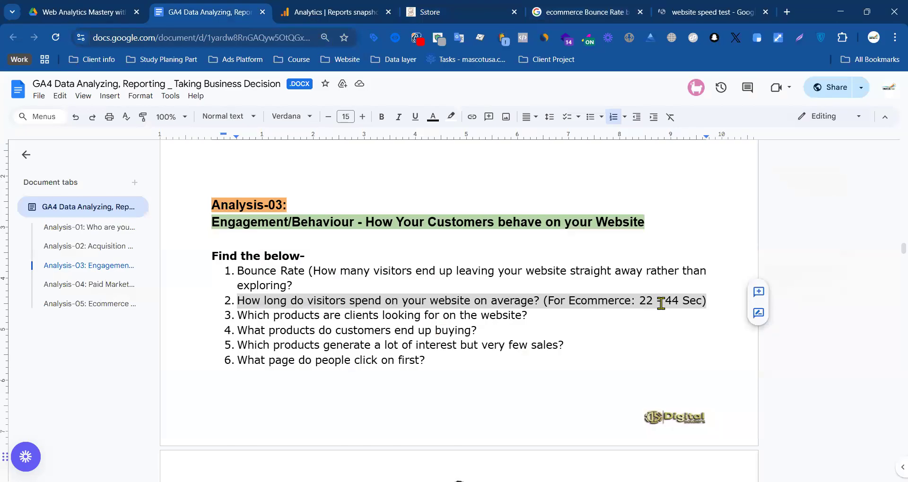
click(639, 301)
drag(554, 301, 702, 301)
click(472, 297)
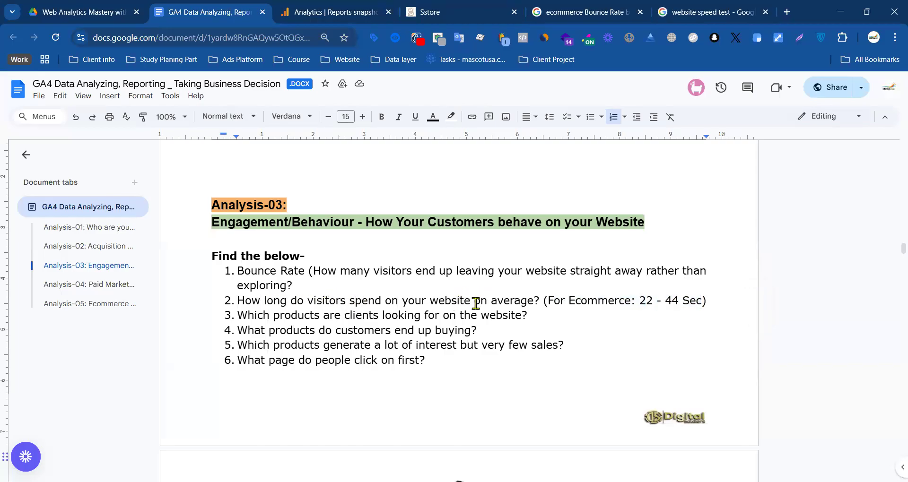
- Using wording copied from question 2, change the Google benchmark search to "ecommerce website on average spend benchmarks 2024" and run it
drag(440, 301, 531, 300)
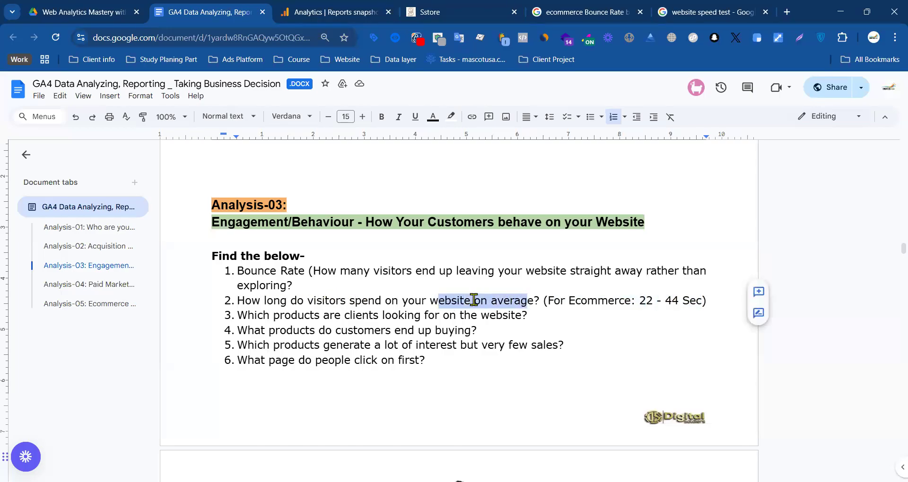
drag(431, 301, 534, 301)
key(ctrl+c)
click(586, 11)
drag(176, 100, 228, 99)
key(ctrl+v)
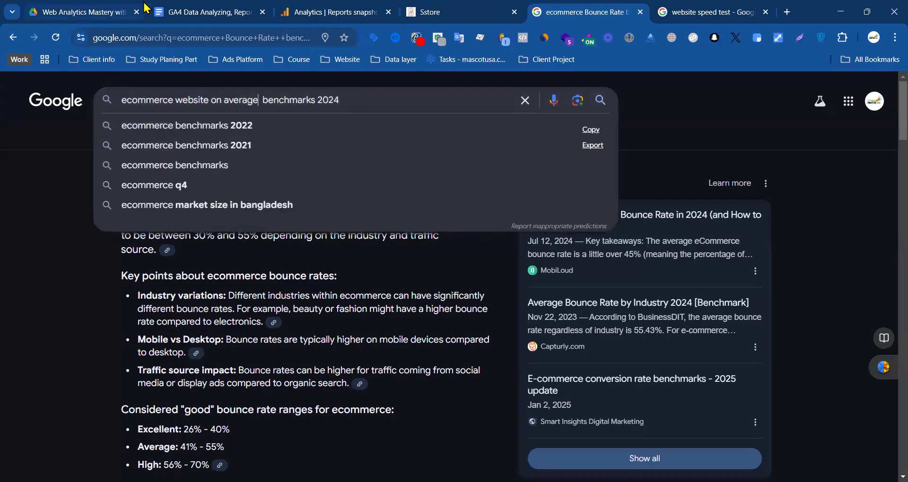
key(ctrl+2)
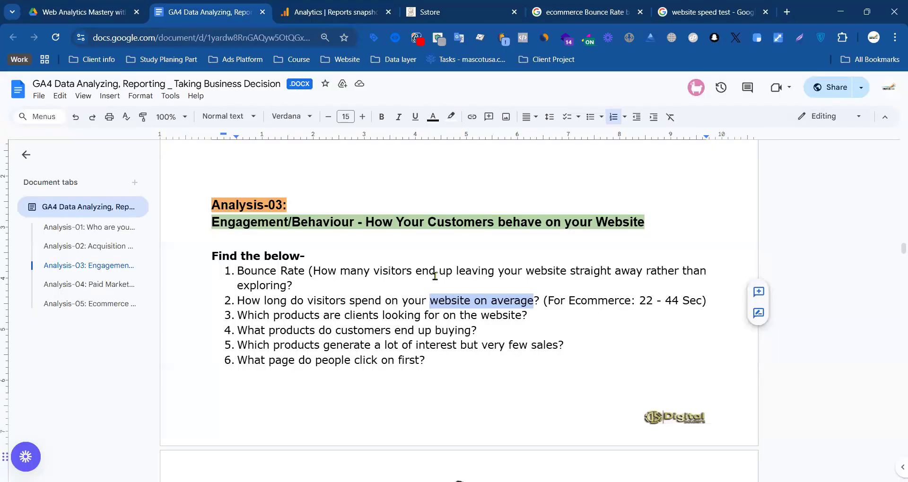
double_click(378, 301)
key(ctrl+c)
key(ctrl+5)
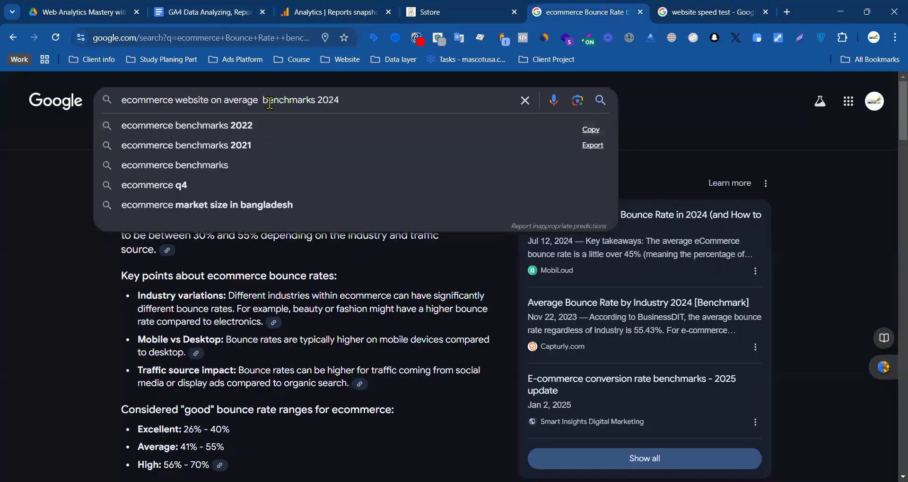
key(ctrl+v)
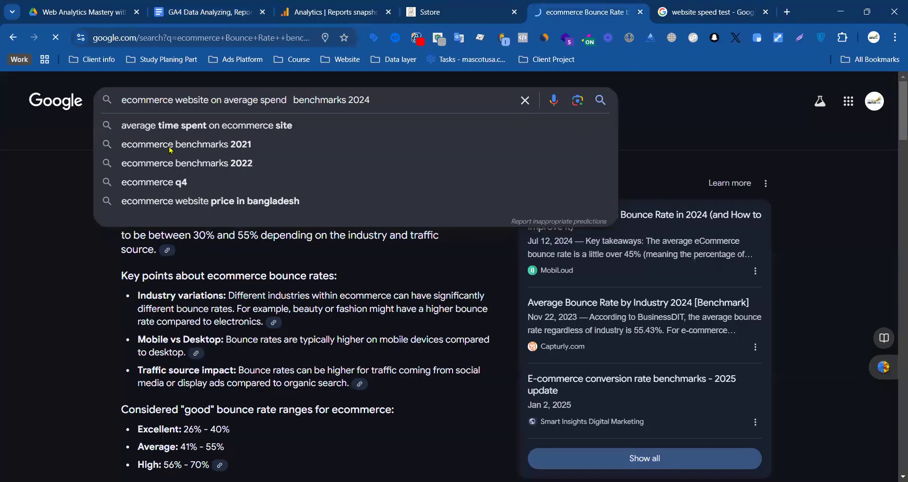
key(Return)
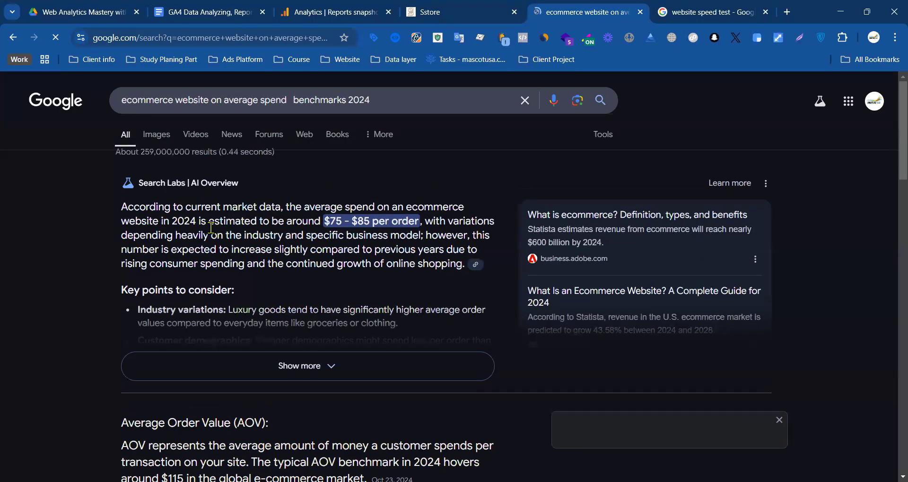
- Return to the report document and review question 2 of Analysis-03 on average visit time, including its ecommerce range
click(280, 100)
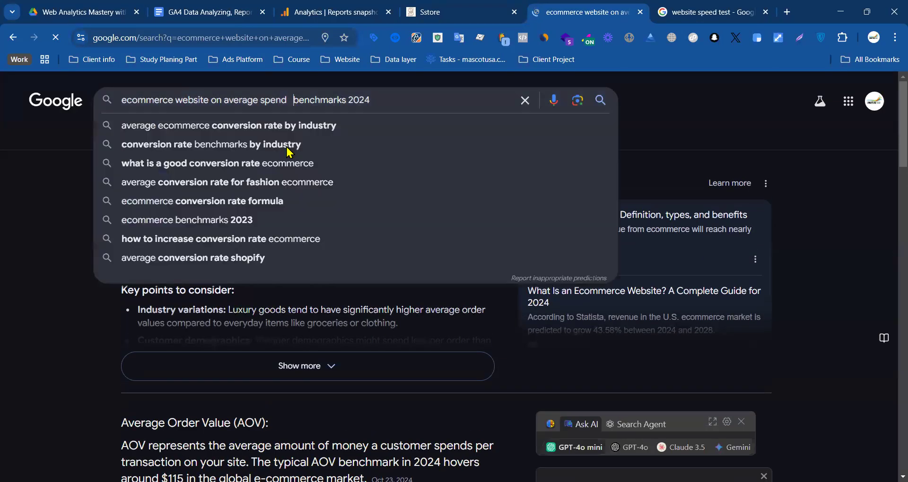
click(312, 12)
click(226, 12)
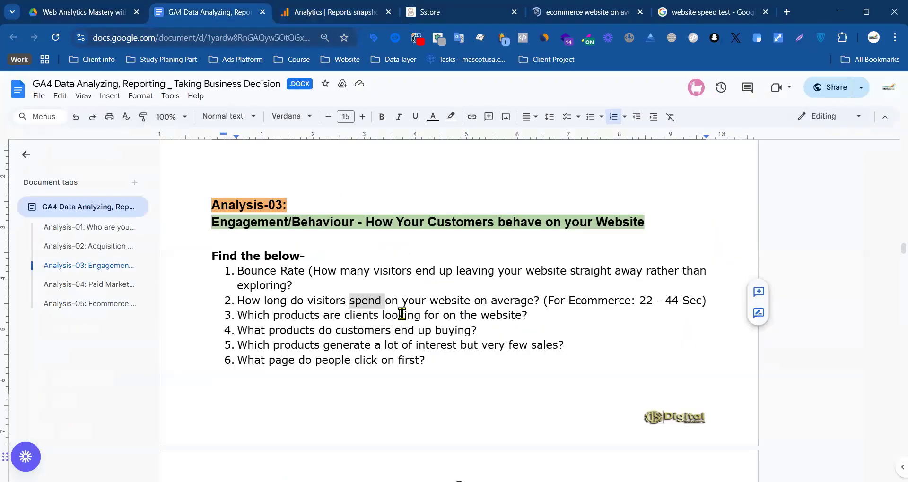
click(362, 302)
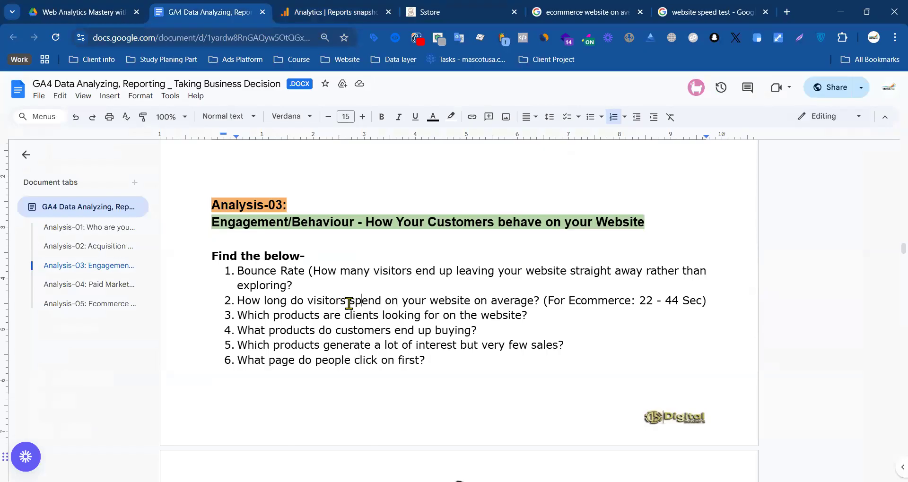
shift+click(386, 302)
drag(450, 301, 240, 301)
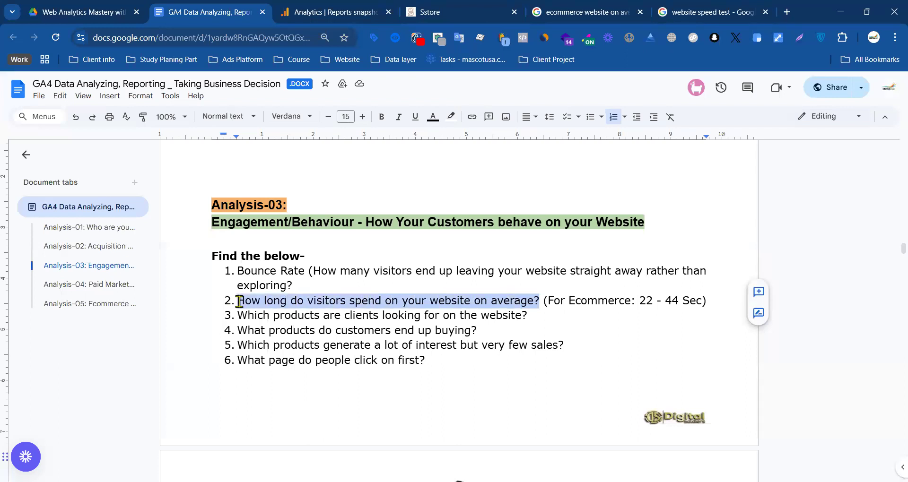
drag(548, 300, 702, 300)
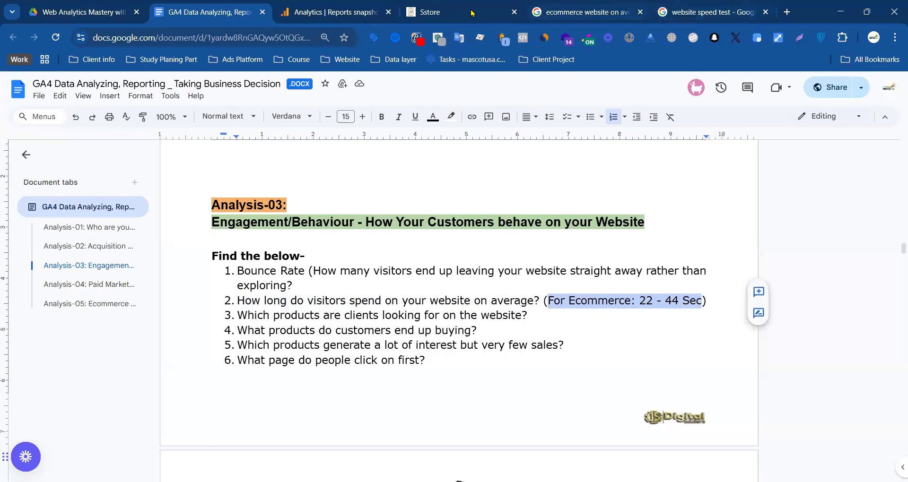
click(315, 13)
click(680, 303)
drag(565, 300, 695, 301)
- Open the Traffic acquisition report in Google Analytics and compare its average engagement time per session with the ecommerce range in question 2
click(312, 14)
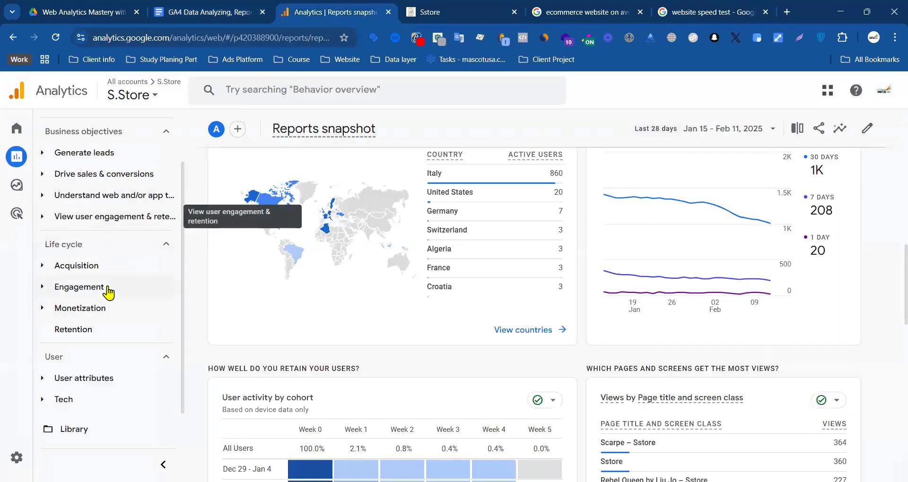
click(81, 289)
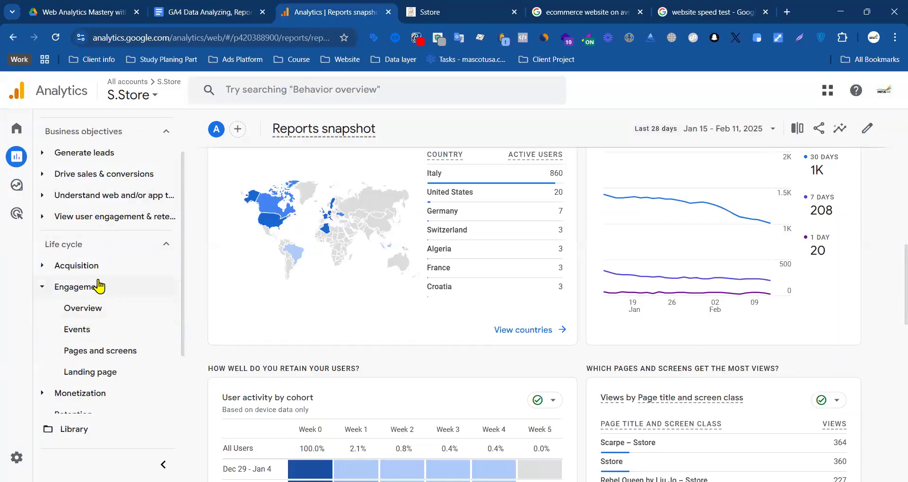
click(61, 265)
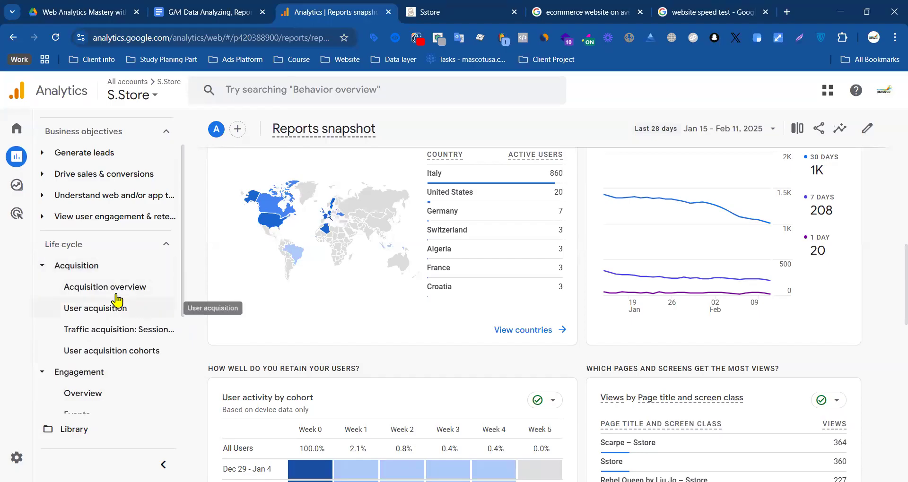
click(108, 331)
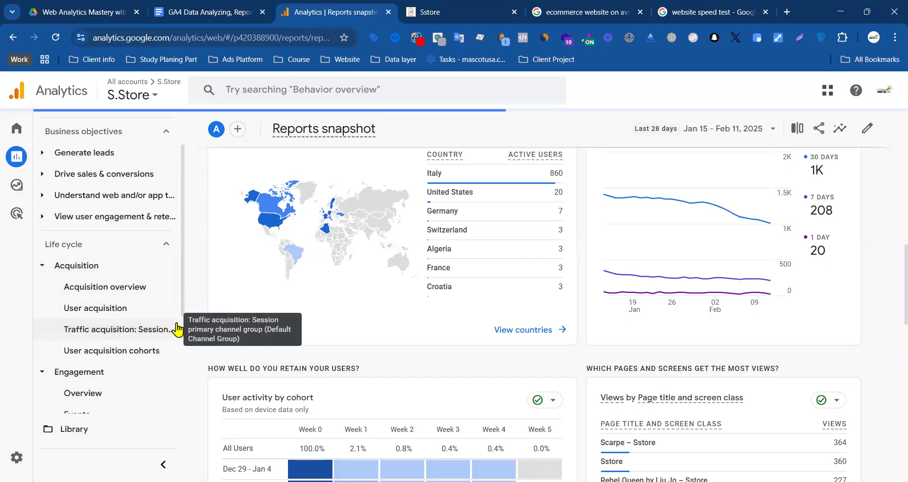
click(137, 311)
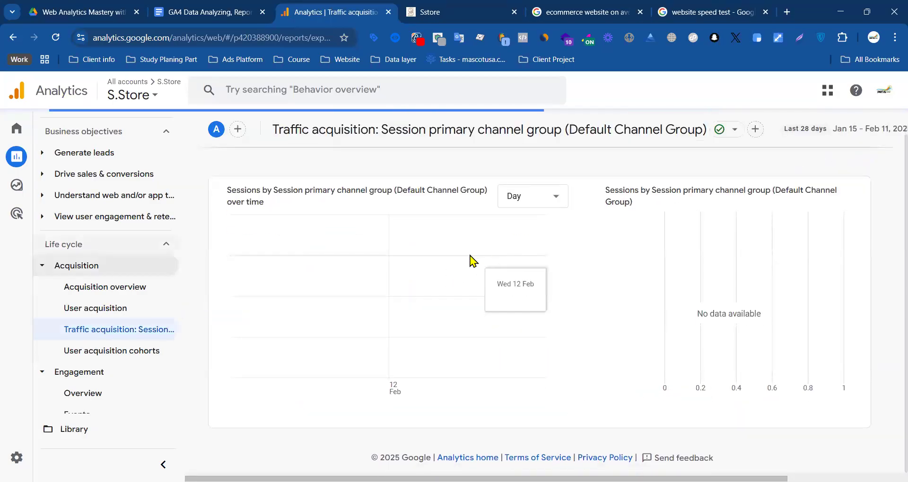
scroll(472, 331, down, 6)
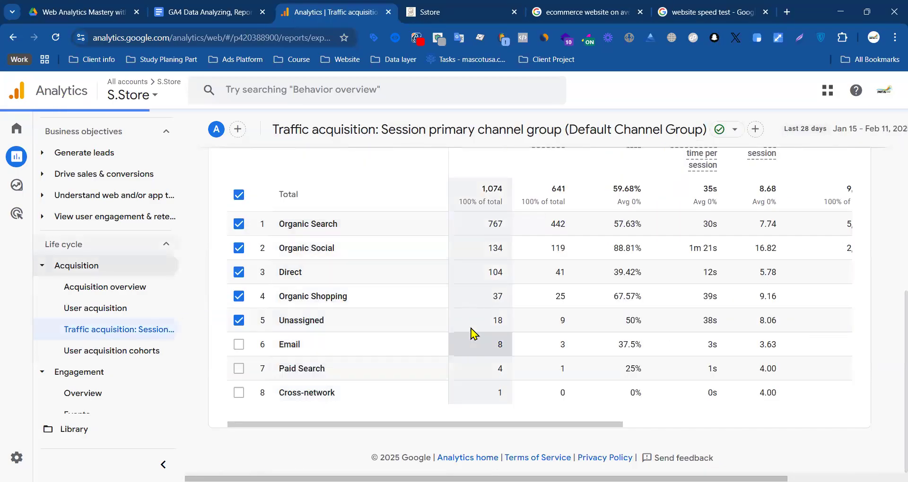
scroll(649, 294, up, 3)
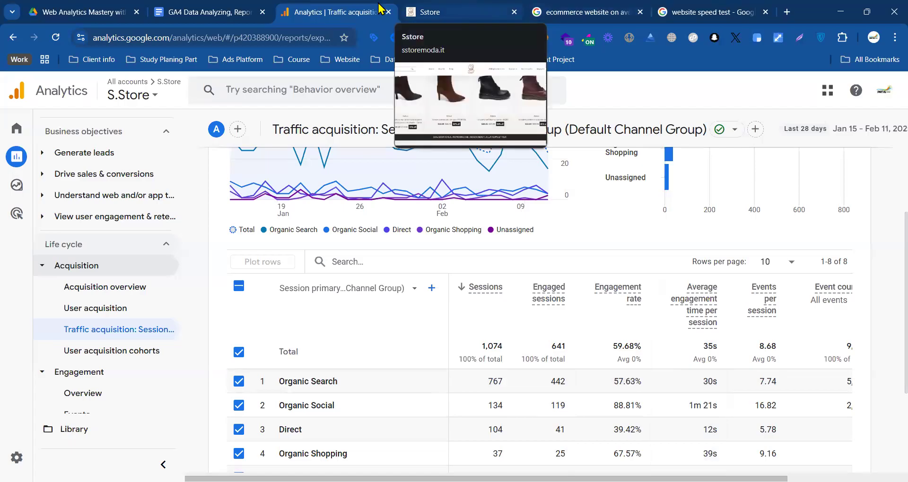
key(ctrl+shift+Tab)
drag(639, 301, 700, 302)
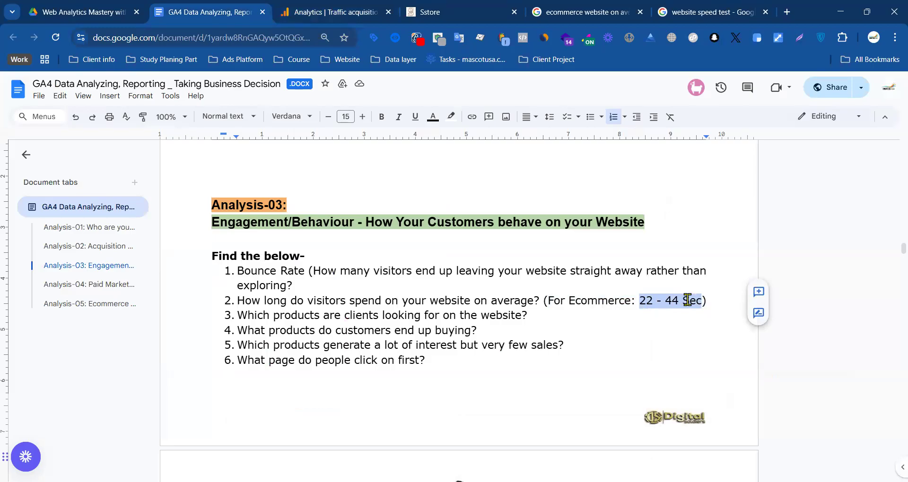
- Copy the total average engagement time per session, 35s, from Google Analytics into the average visit time row of the document's findings table
click(329, 10)
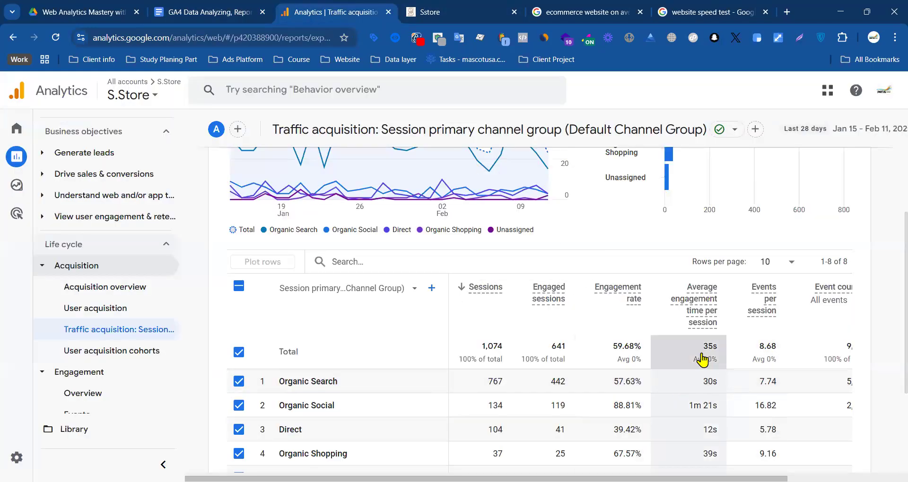
drag(705, 347, 720, 349)
key(ctrl+c)
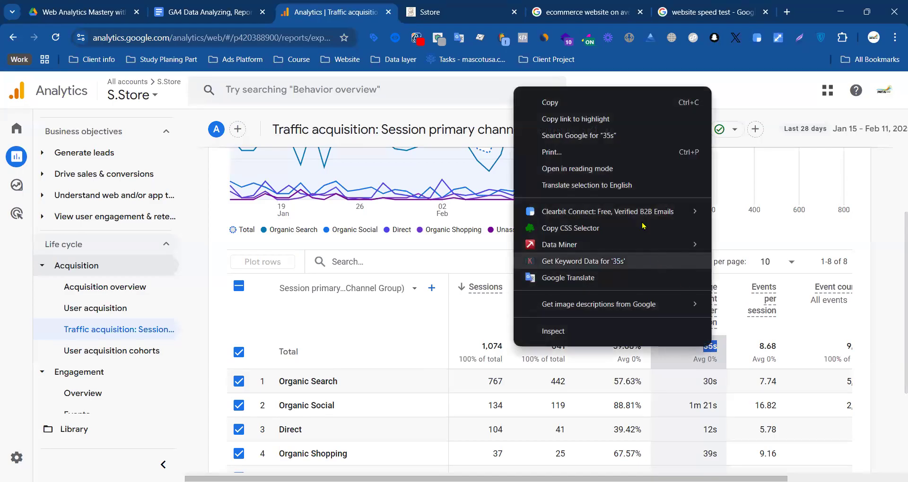
click(573, 100)
click(188, 18)
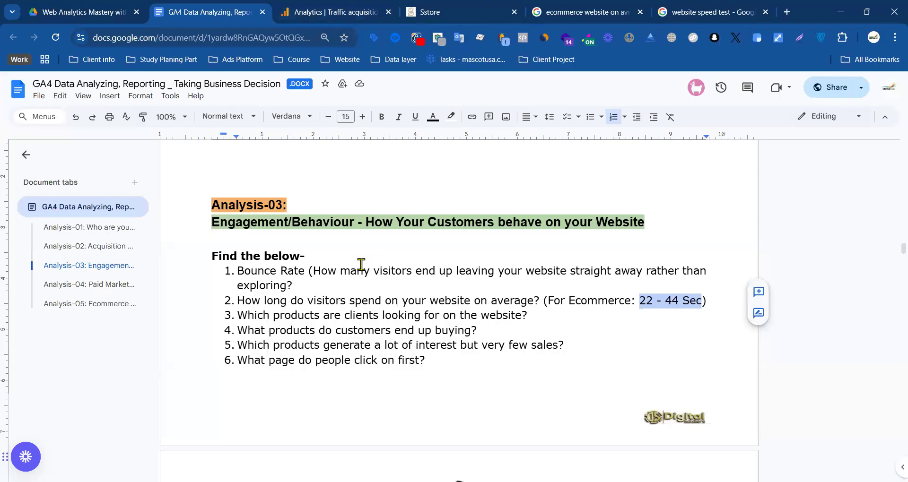
scroll(412, 256, down, 6)
scroll(380, 265, down, 3)
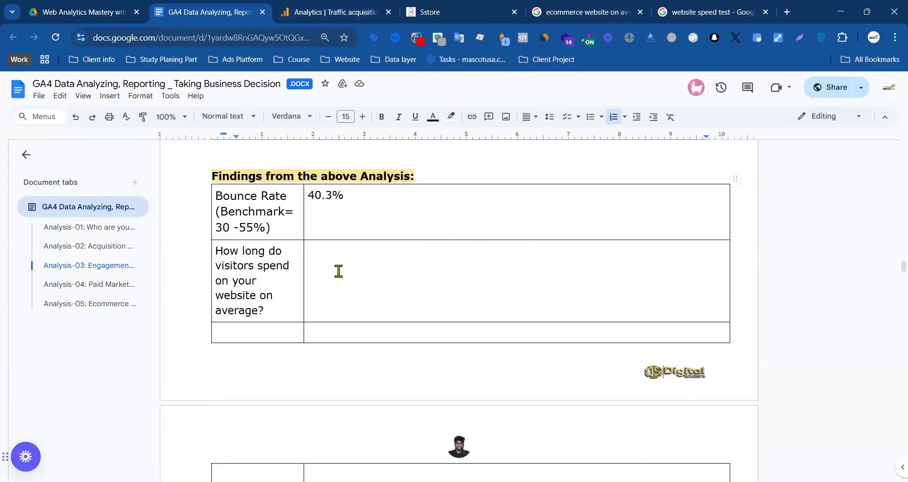
click(317, 267)
key(ctrl+v)
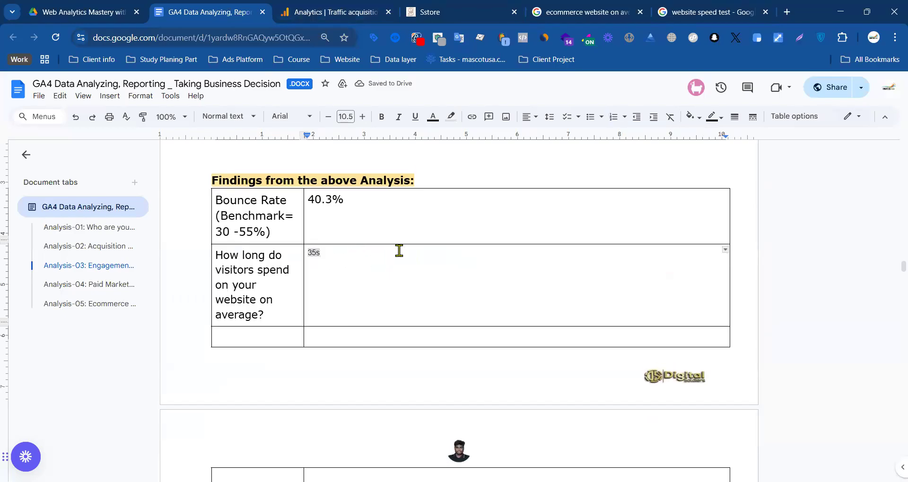
- Check the average visit time entry in the findings table against the ecommerce range given in question 2
scroll(473, 246, up, 8)
scroll(638, 184, up, 3)
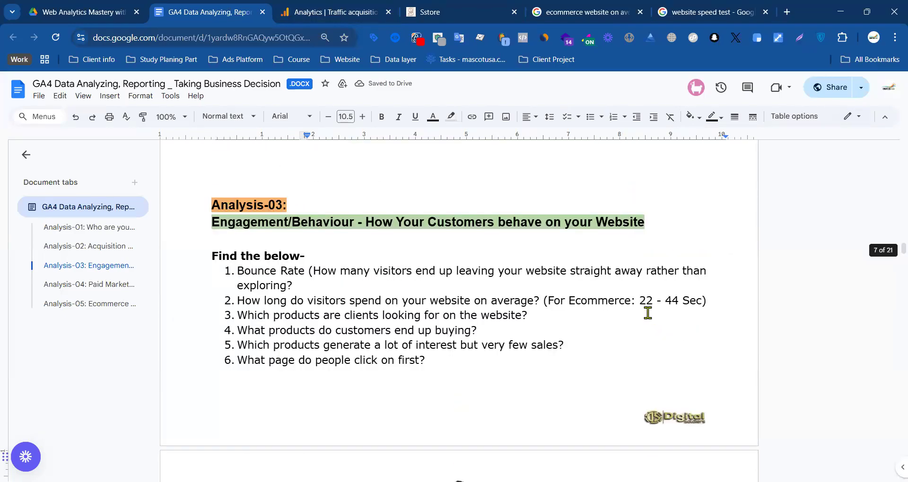
drag(639, 301, 702, 301)
scroll(319, 295, down, 6)
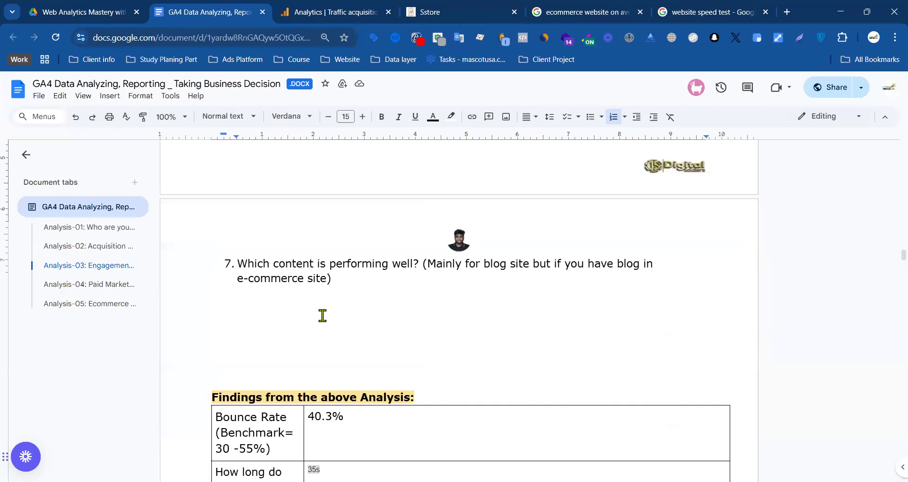
click(365, 408)
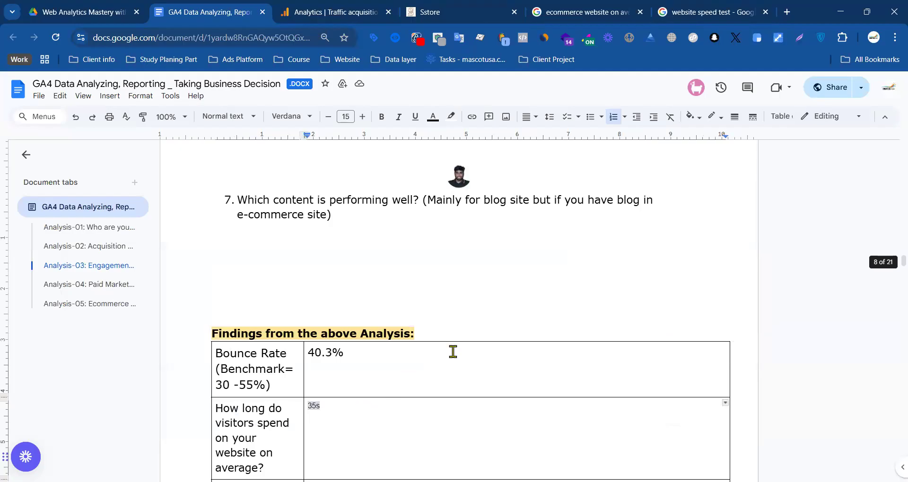
scroll(369, 374, down, 3)
scroll(403, 306, up, 3)
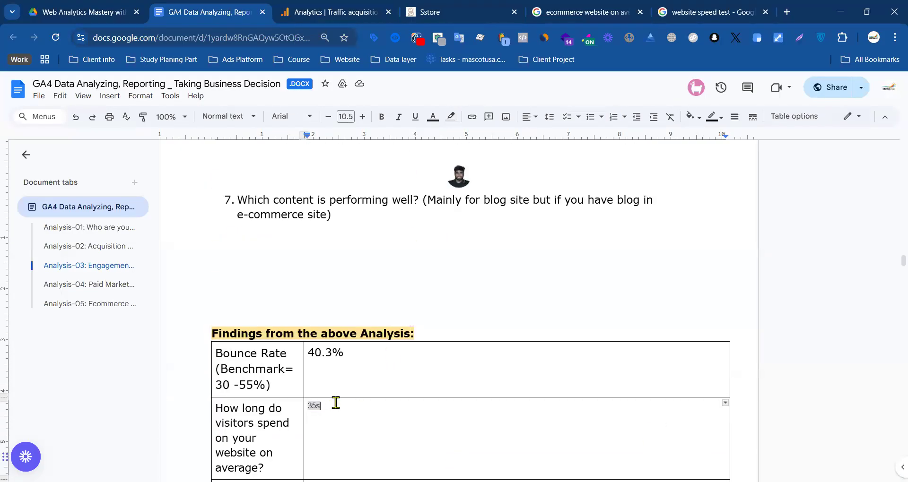
- Return to the Traffic acquisition report and examine the average engagement times of the Organic Social and Organic Search channels
click(331, 12)
scroll(700, 421, down, 3)
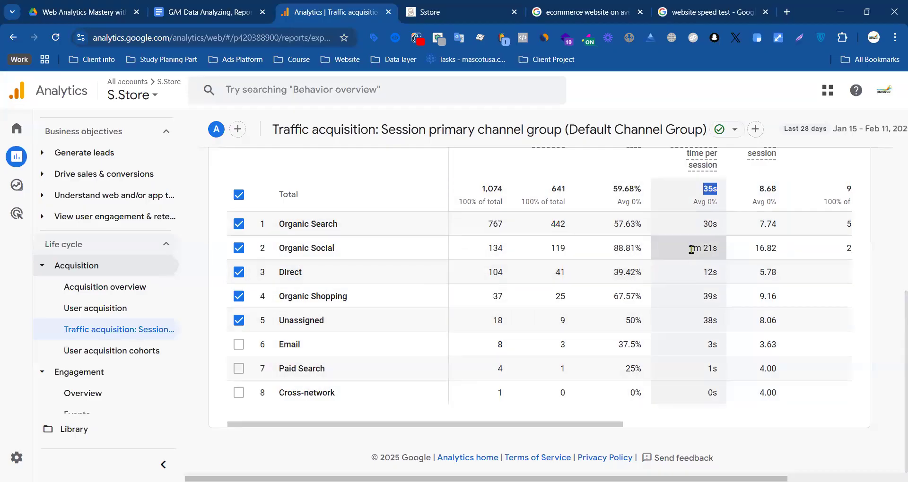
drag(692, 249, 718, 251)
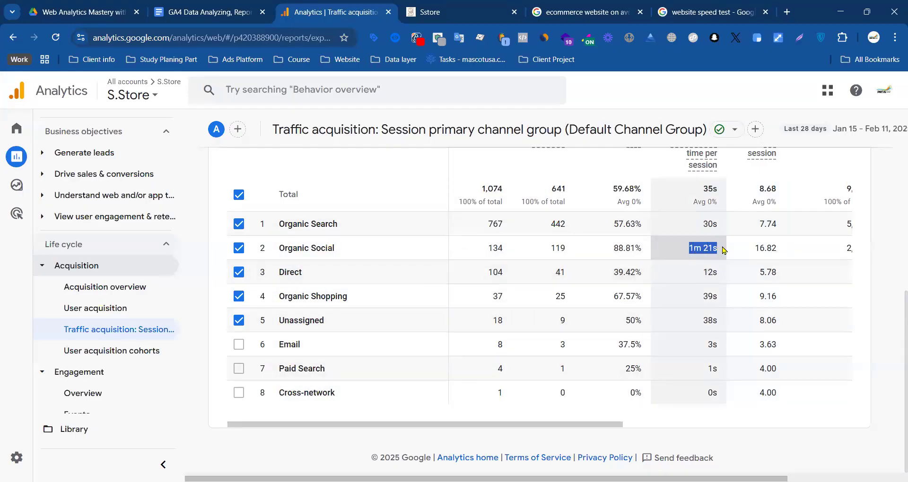
click(705, 250)
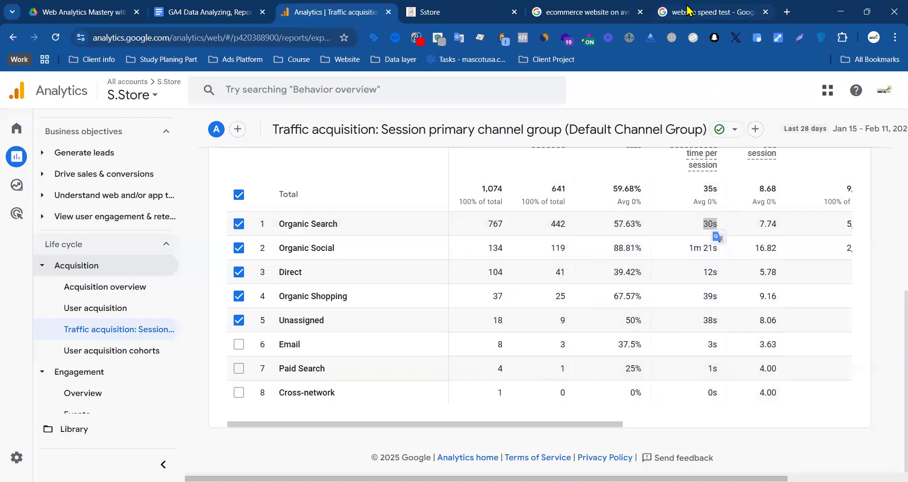
- Close the ecommerce benchmark search tab and look through the Sstore website's homepage from its footer to the top banner
click(690, 11)
click(640, 12)
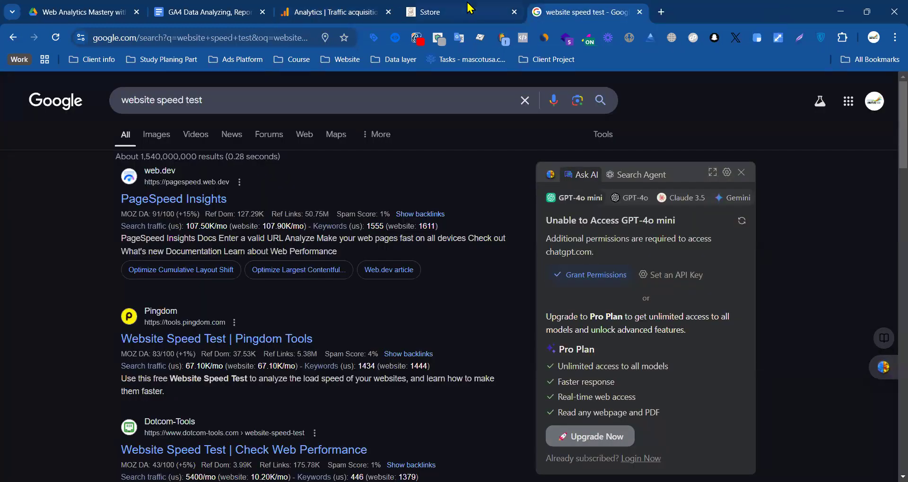
click(468, 15)
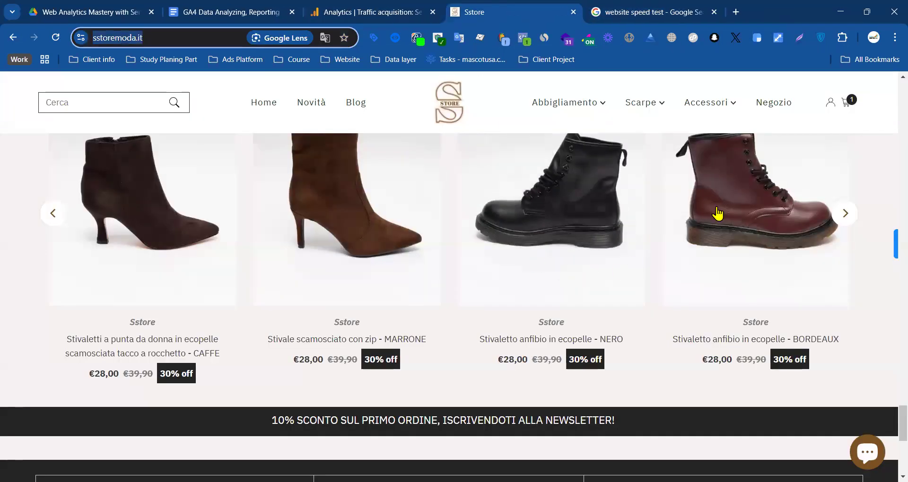
scroll(503, 233, down, 6)
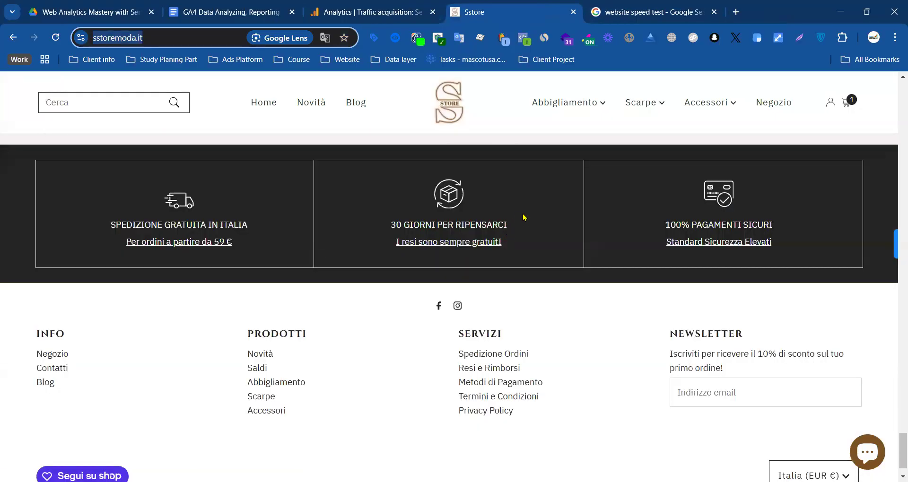
scroll(523, 217, up, 6)
scroll(523, 217, up, 15)
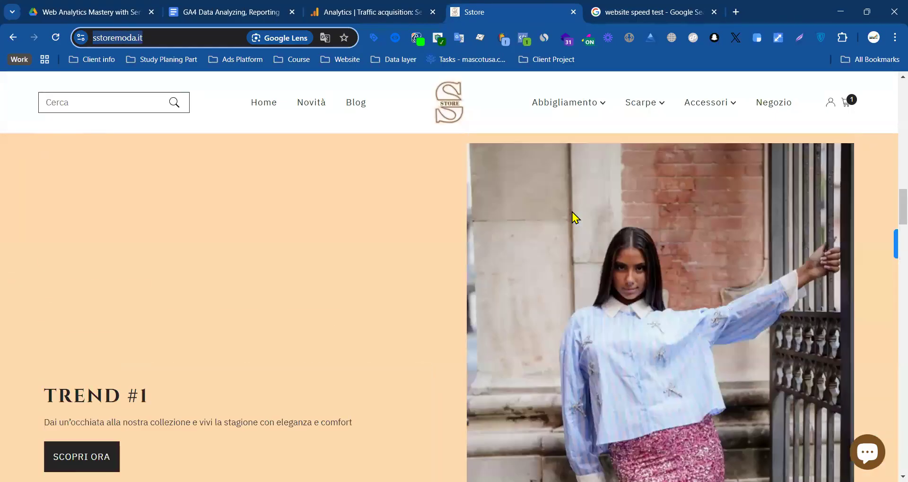
scroll(553, 219, up, 8)
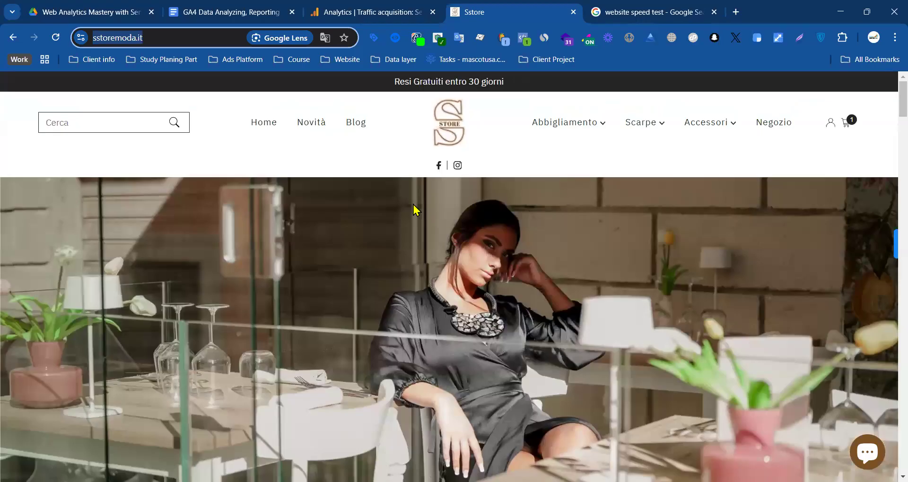
- Check the findings table in the document, and open Google Analytics' Pages and screens report to examine average engagement time by page path
click(256, 12)
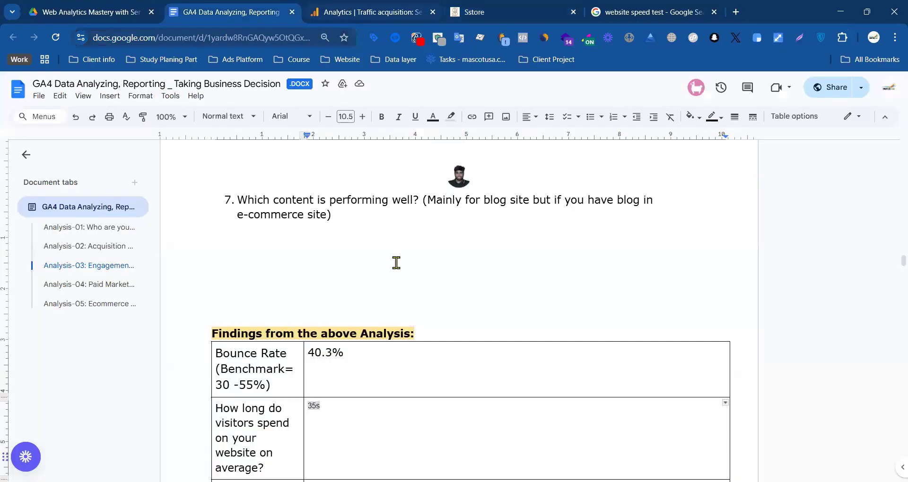
click(344, 11)
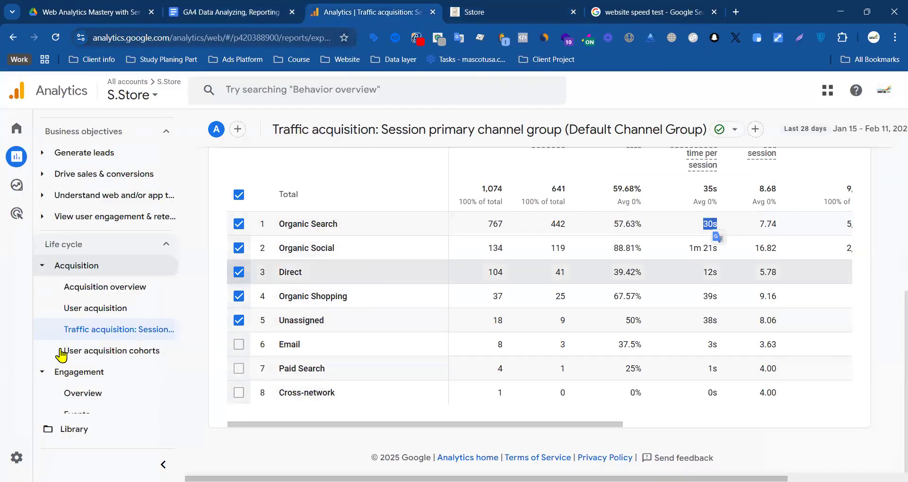
scroll(90, 250, down, 3)
click(117, 266)
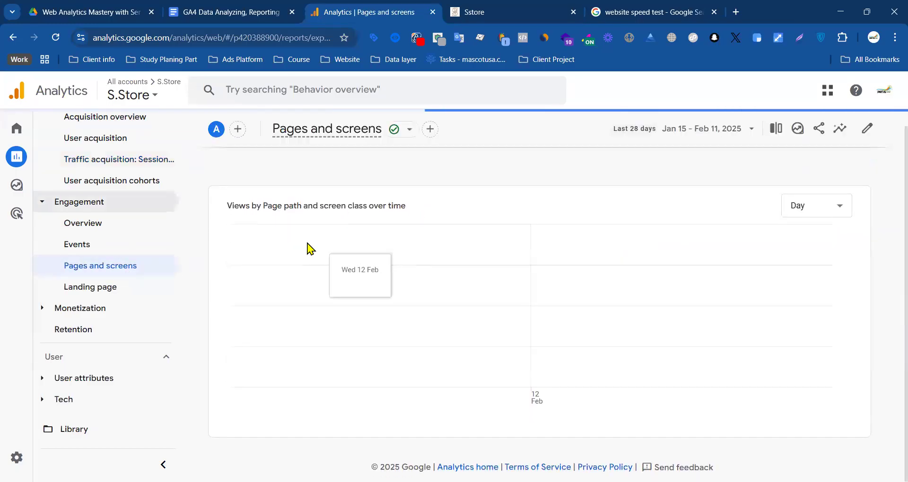
scroll(303, 245, down, 8)
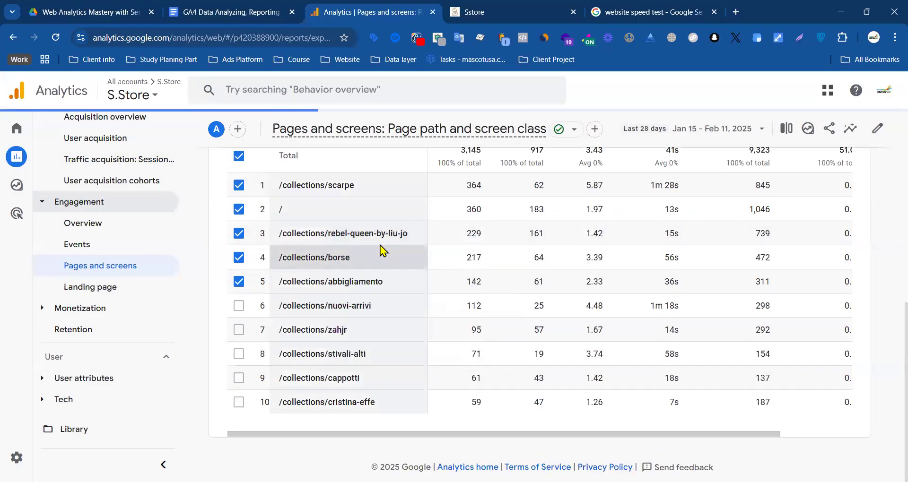
scroll(382, 251, up, 3)
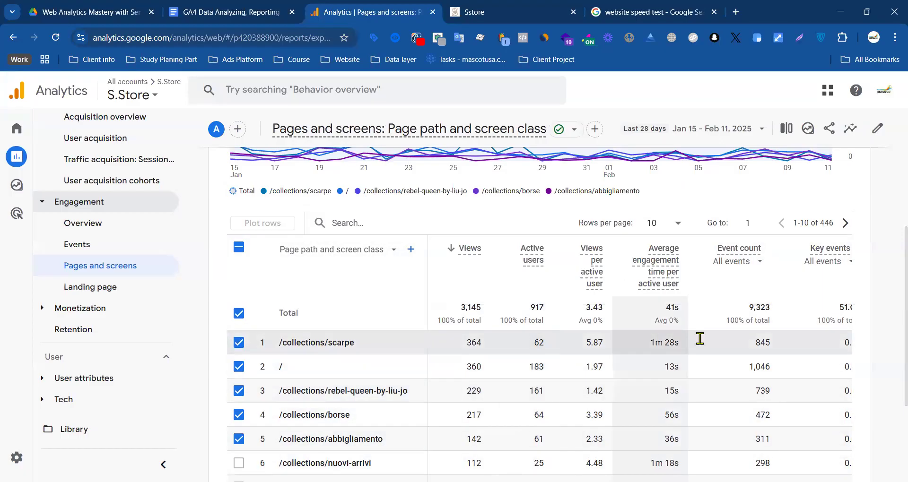
- Check the average engagement time of the /collections/scarpe row and select its page path in the Pages and screens table
drag(652, 343, 680, 342)
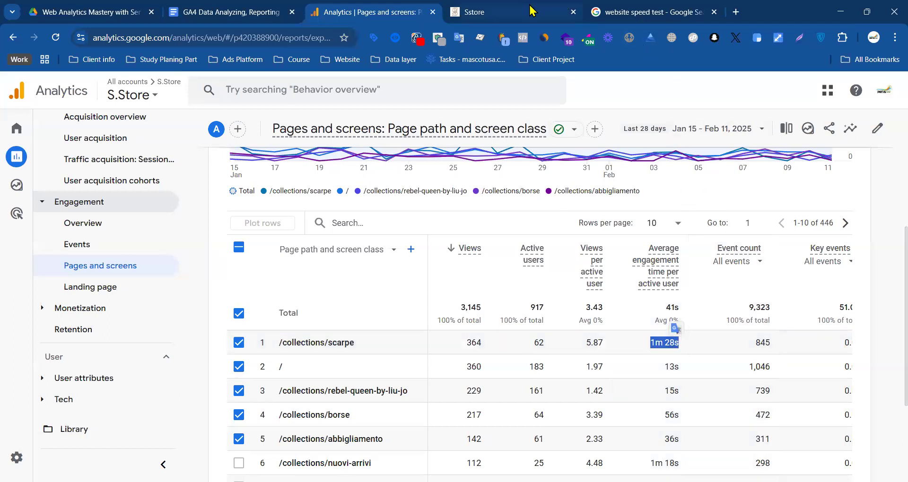
drag(355, 343, 278, 342)
click(511, 11)
click(204, 34)
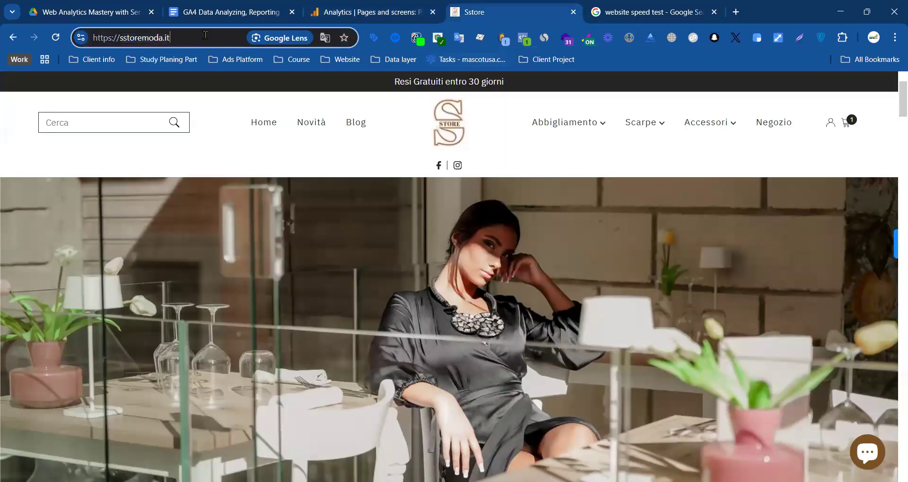
text(/35s)
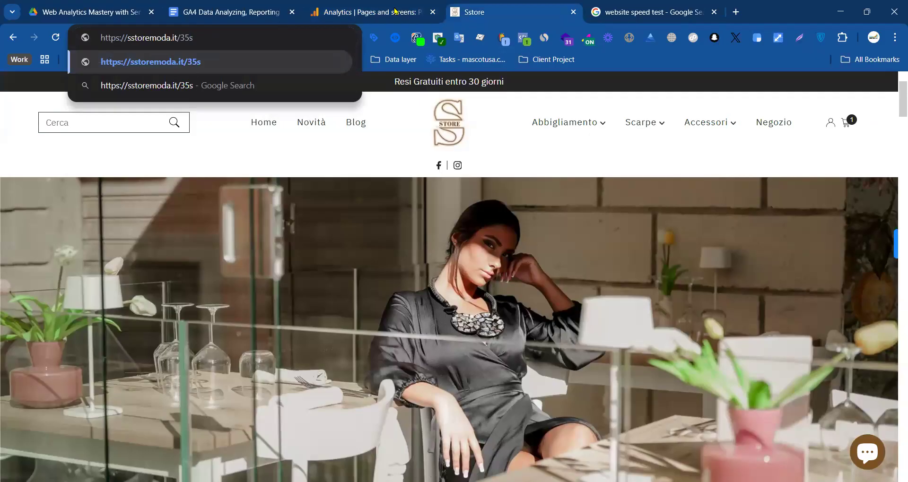
click(365, 6)
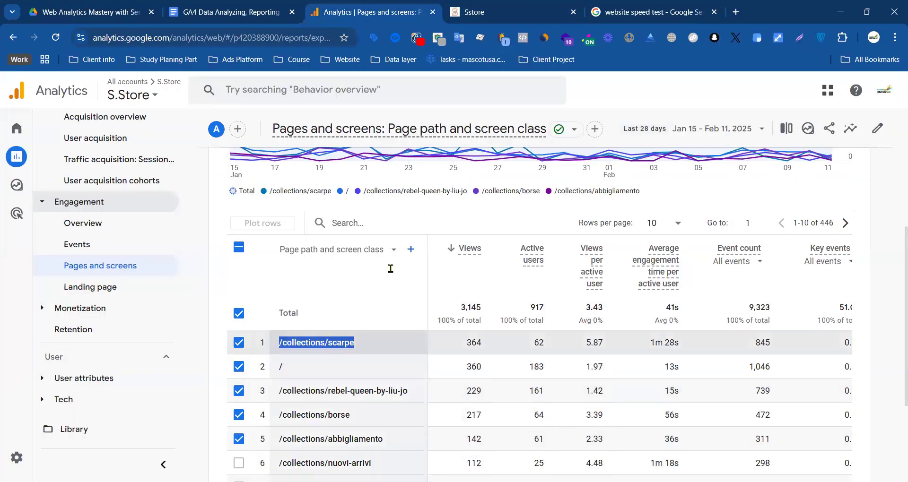
- Copy the /collections/scarpe path from the Pages and screens table and open that page on sstoremoda.it
right_click(314, 344)
click(388, 94)
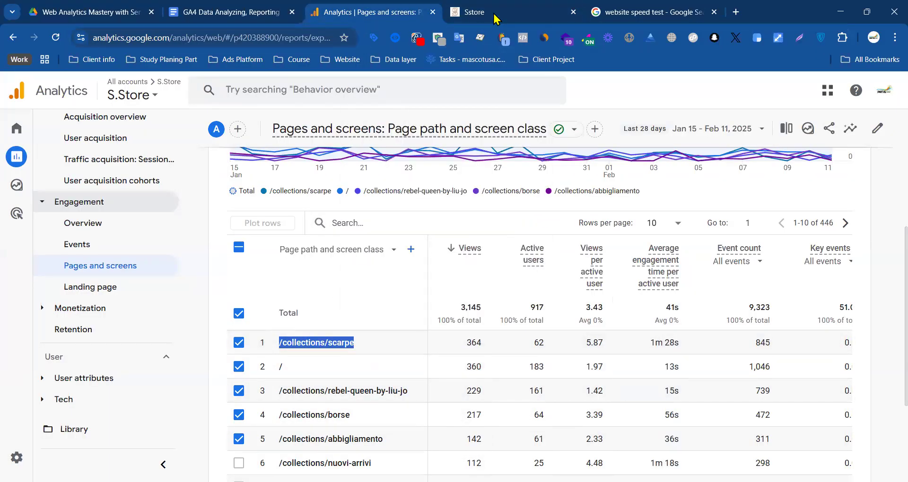
click(496, 14)
drag(210, 33, 173, 33)
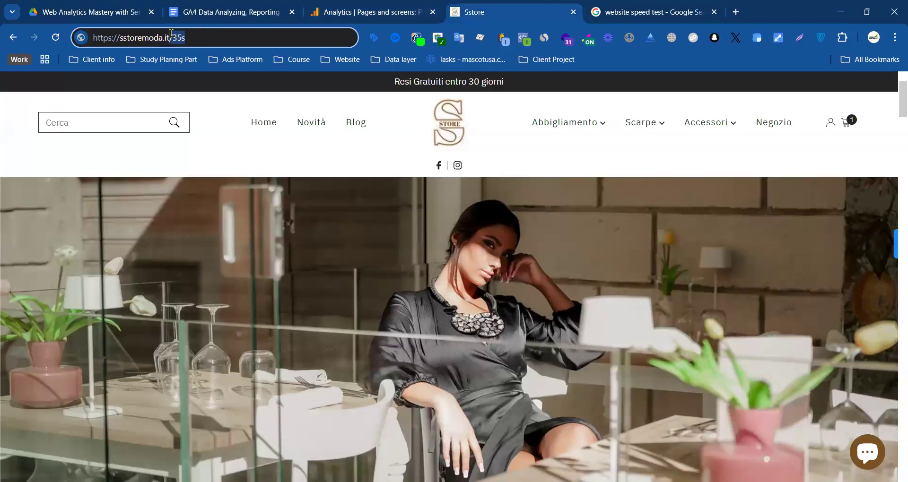
key(ctrl+v)
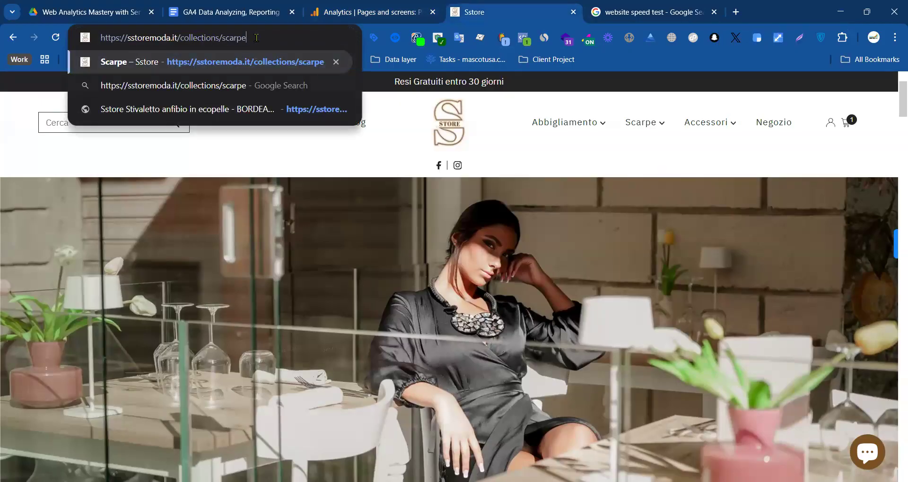
key(Return)
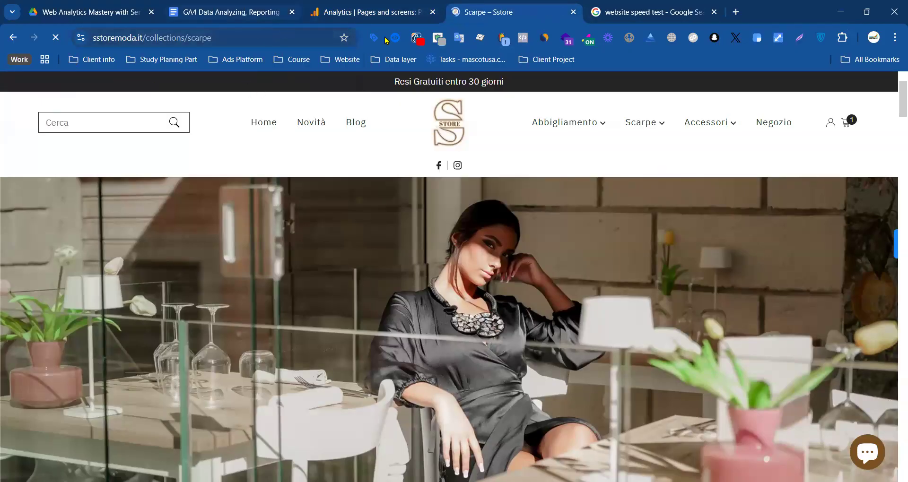
scroll(392, 258, down, 6)
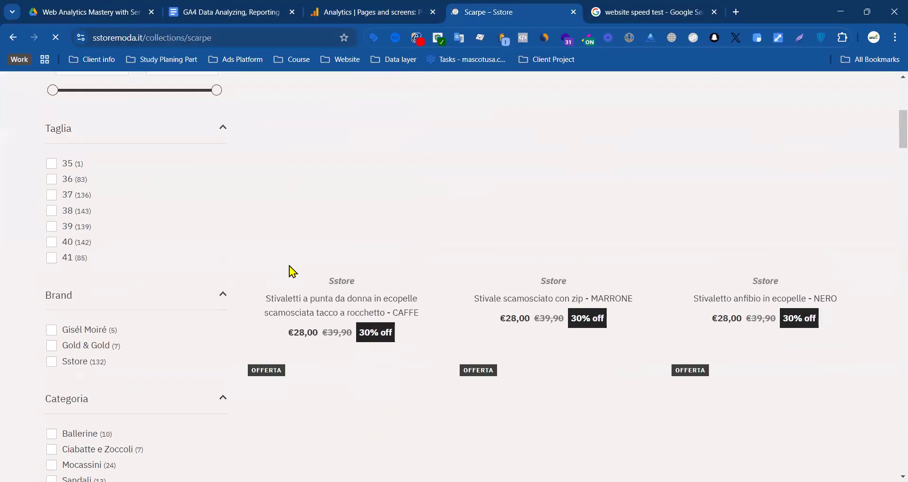
- Compare the average engagement times of /collections/scarpe, the homepage and the other collection pages in the Pages and screens table
click(377, 10)
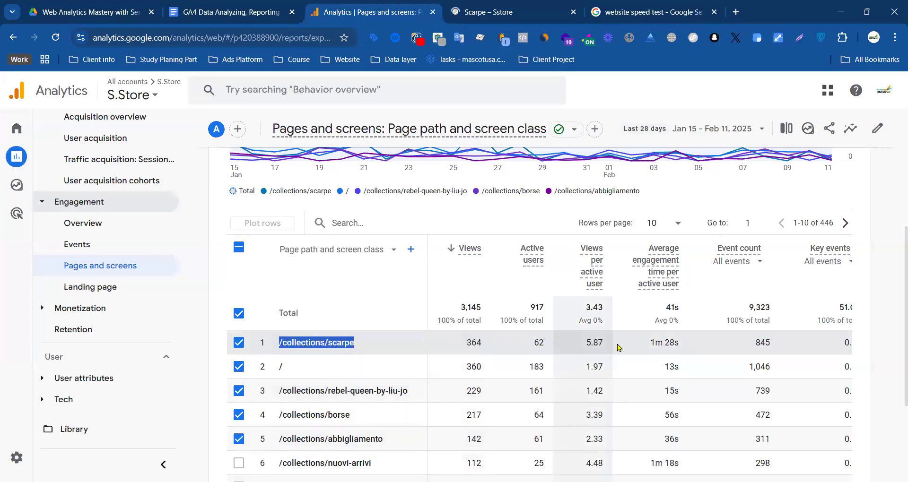
drag(650, 343, 678, 342)
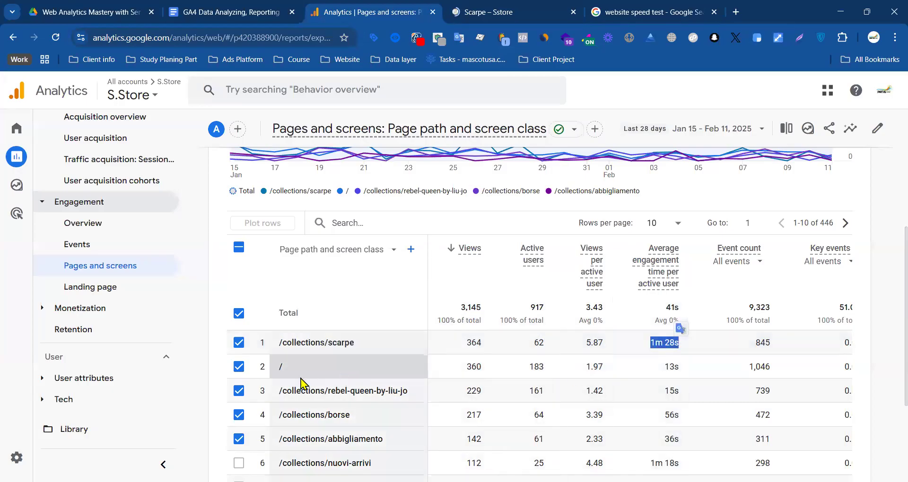
double_click(667, 367)
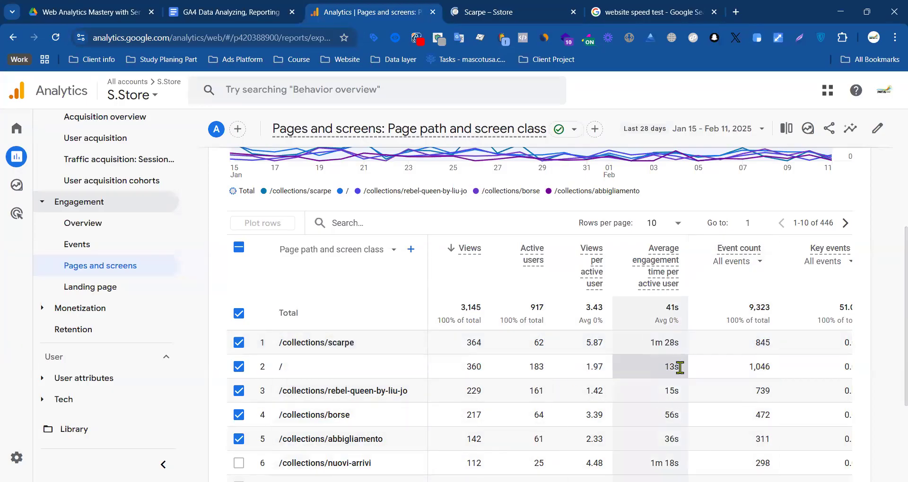
scroll(513, 367, down, 3)
drag(305, 233, 354, 233)
drag(292, 306, 356, 305)
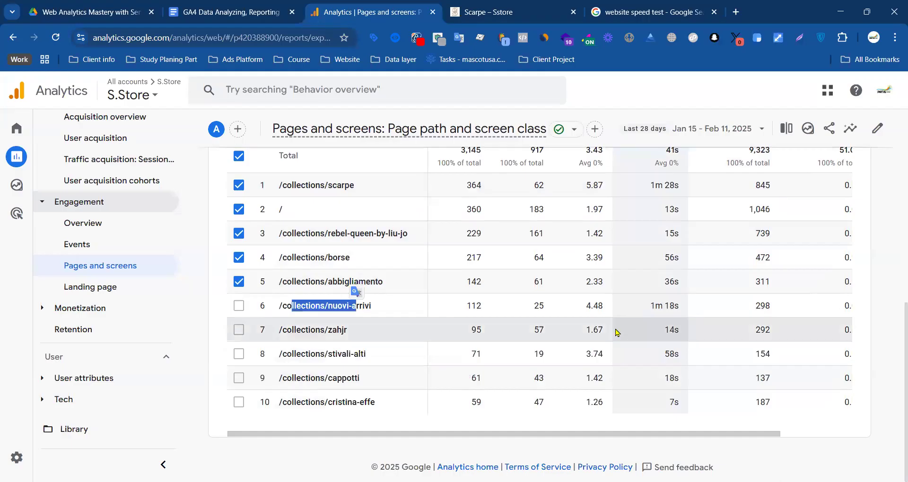
scroll(610, 334, up, 8)
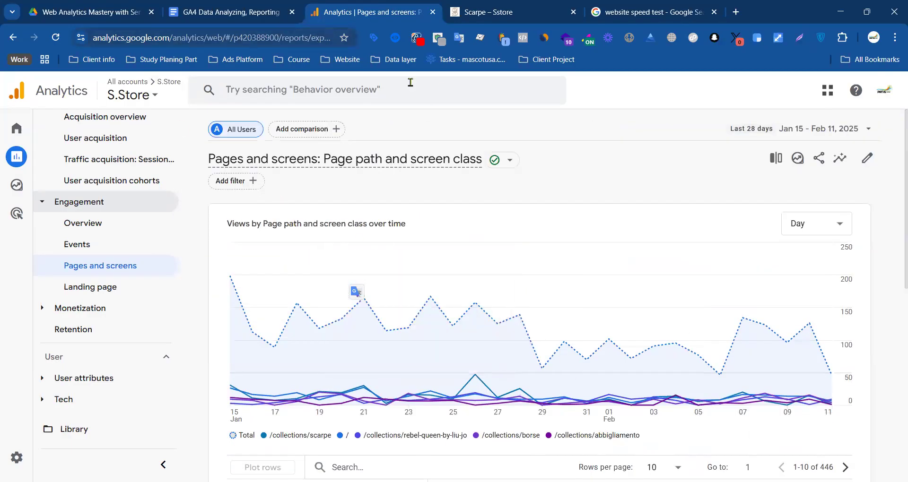
- Switch to the report document and highlight question 3 of Analysis-03 about which products clients are looking for
click(238, 17)
scroll(381, 261, up, 6)
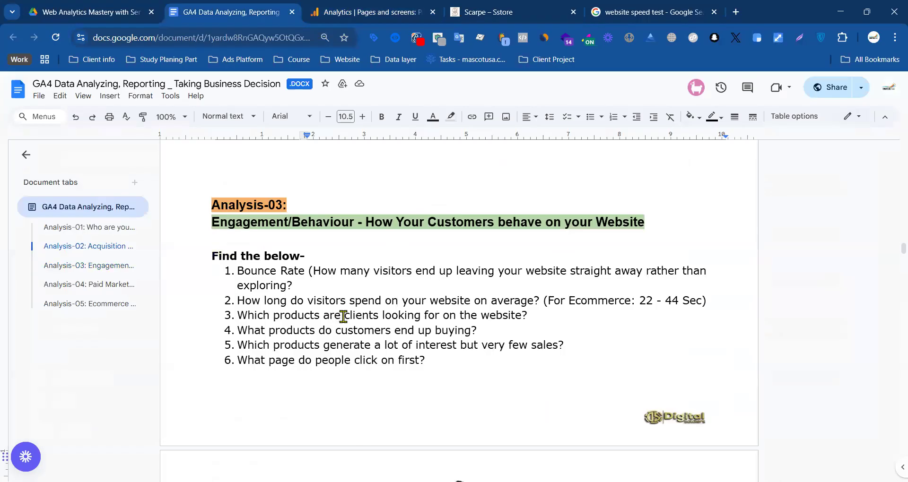
drag(528, 315, 244, 316)
drag(528, 315, 242, 316)
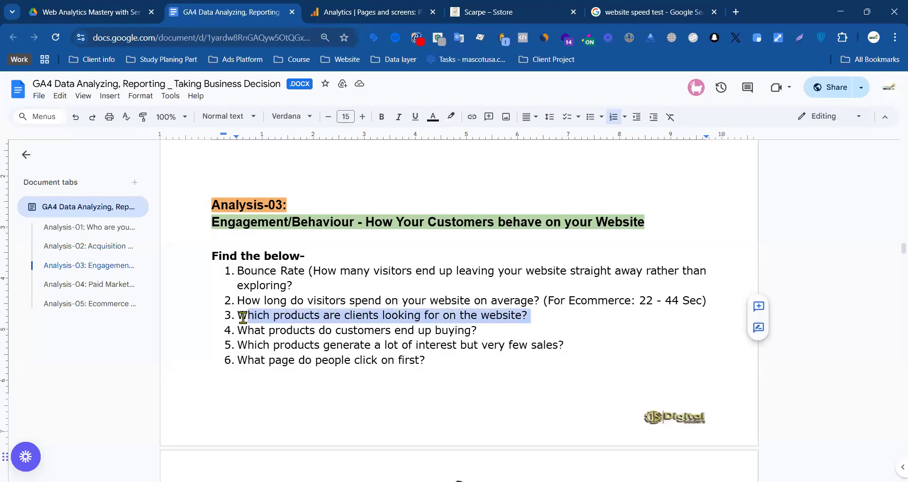
scroll(462, 305, up, 7)
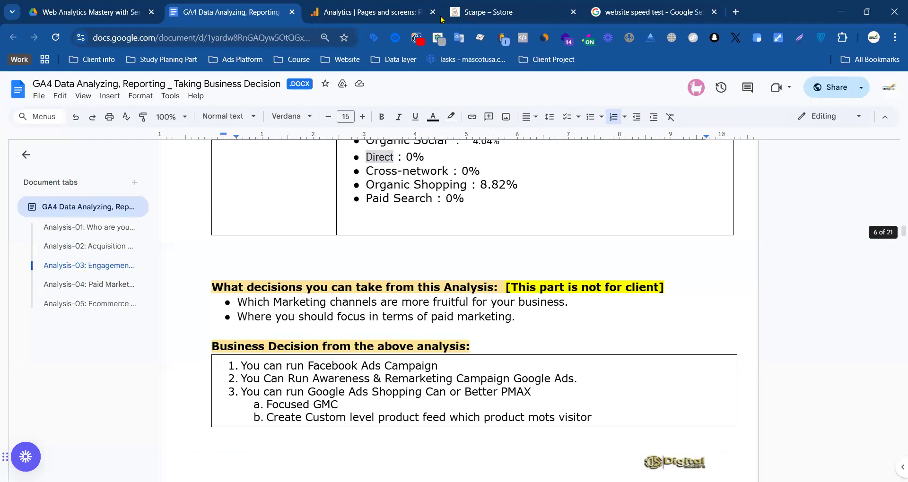
- Go back to the Scarpe page on the Sstore website and run a search with the store's own search box
click(377, 19)
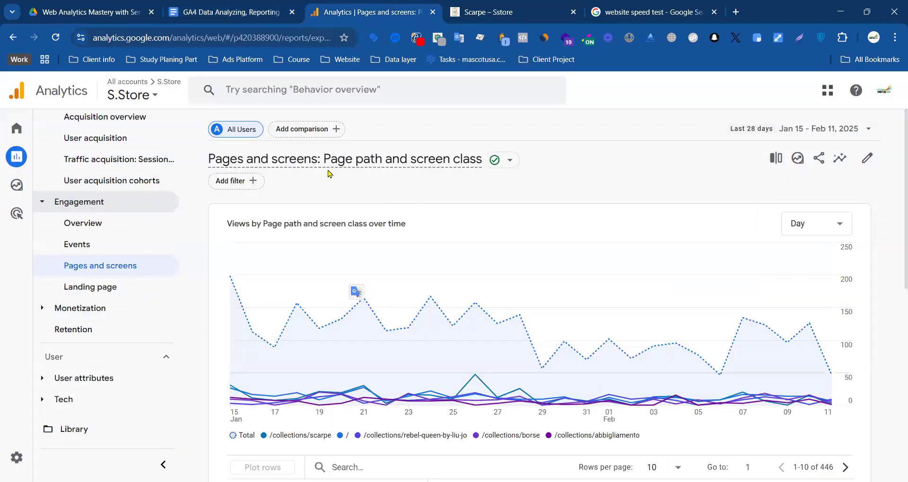
click(535, 8)
scroll(522, 207, up, 4)
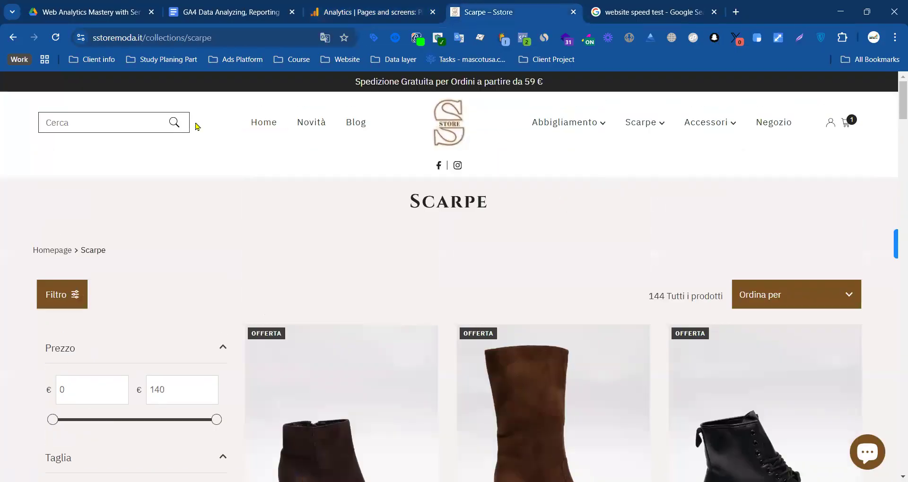
click(136, 122)
click(146, 152)
click(175, 126)
- Switch to Google Analytics, create a blank exploration and open its metric selection
click(357, 7)
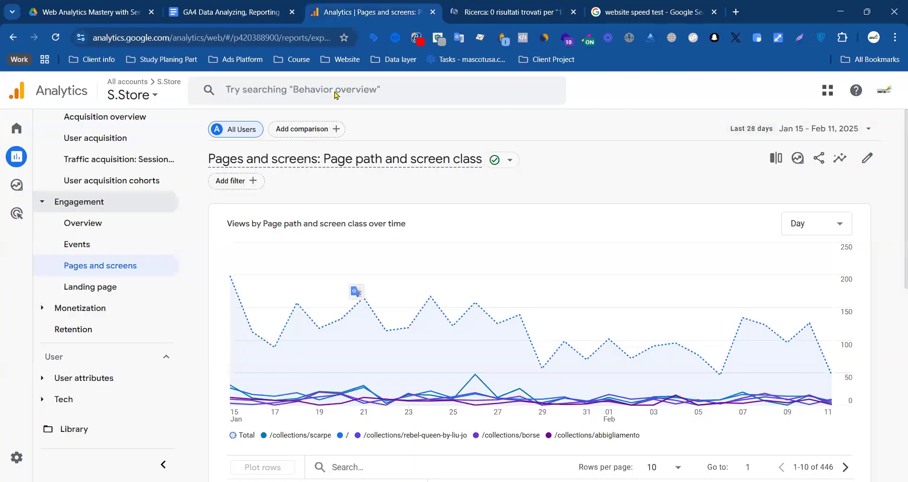
click(41, 189)
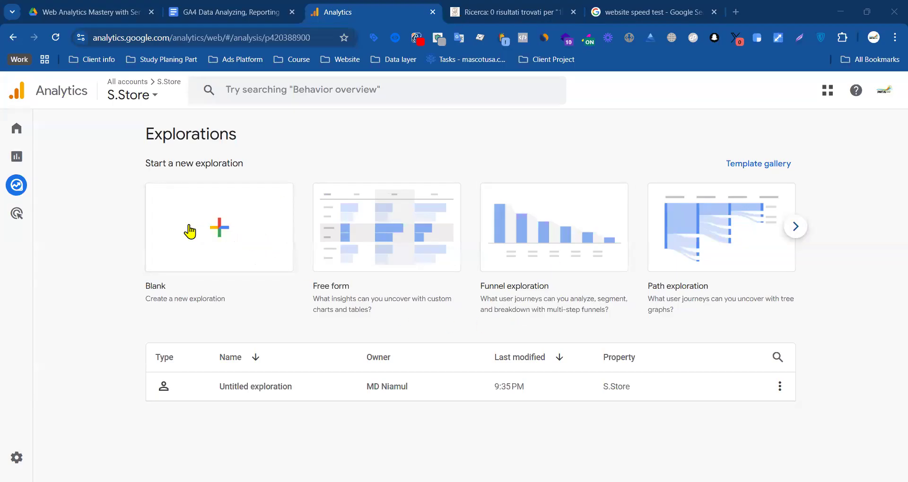
click(236, 224)
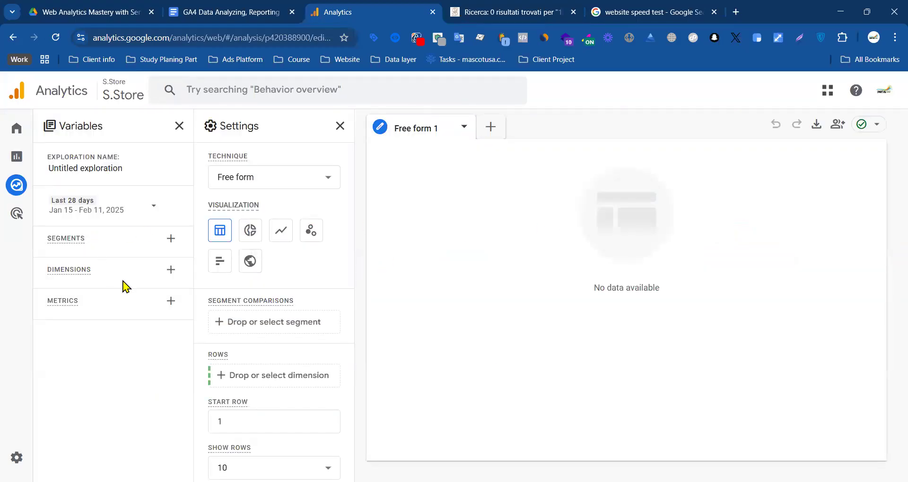
click(170, 302)
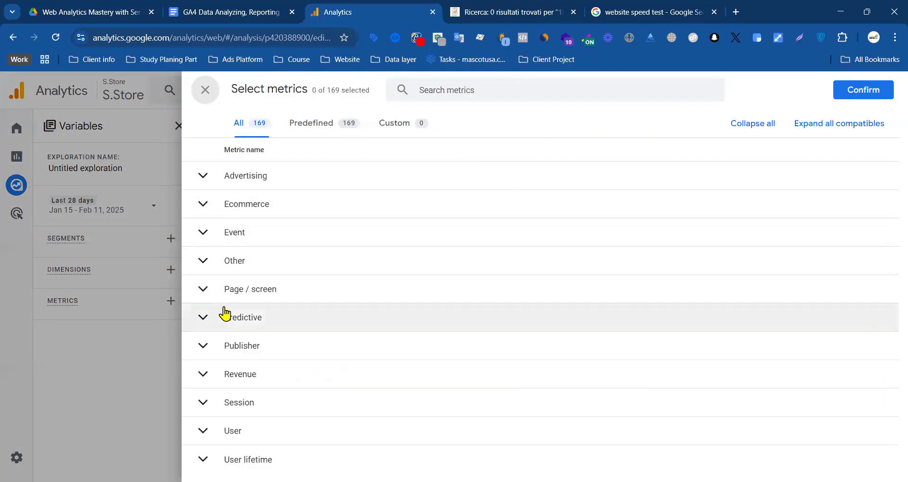
- Review the Analysis-02 findings and the Analysis-03 question list in the report document
click(206, 12)
scroll(364, 379, down, 3)
scroll(364, 350, up, 10)
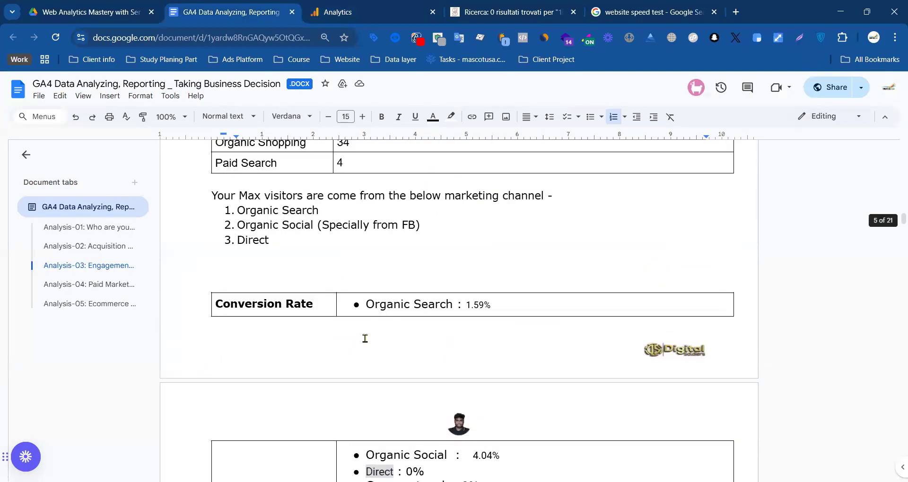
scroll(366, 338, down, 15)
scroll(366, 338, down, 2)
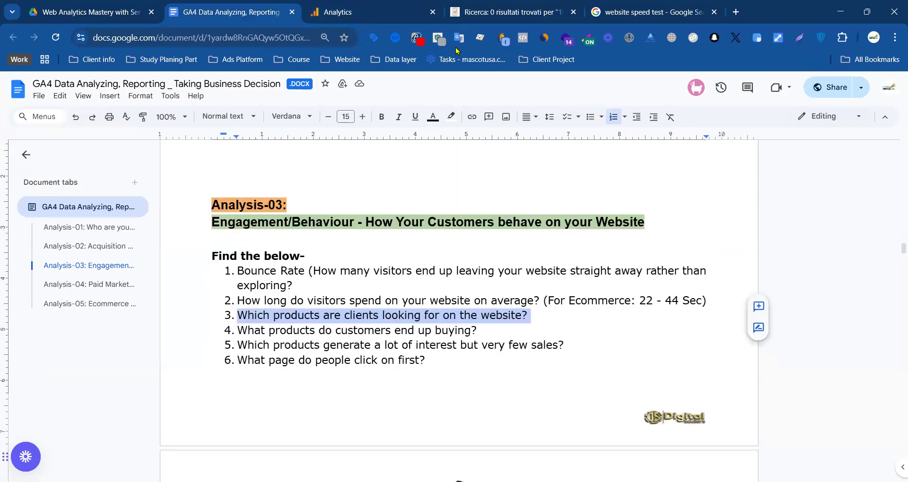
- Add the Event value and Event count metrics to the untitled exploration in Google Analytics
click(371, 12)
click(249, 234)
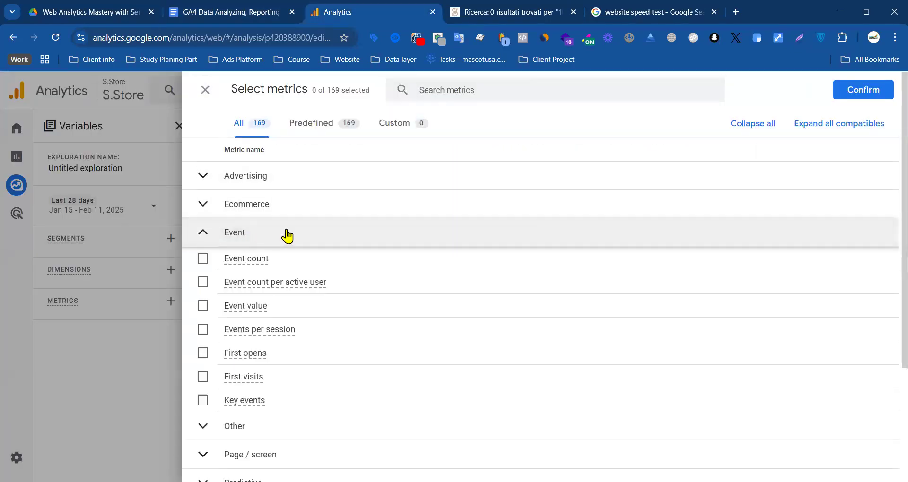
scroll(255, 408, down, 1)
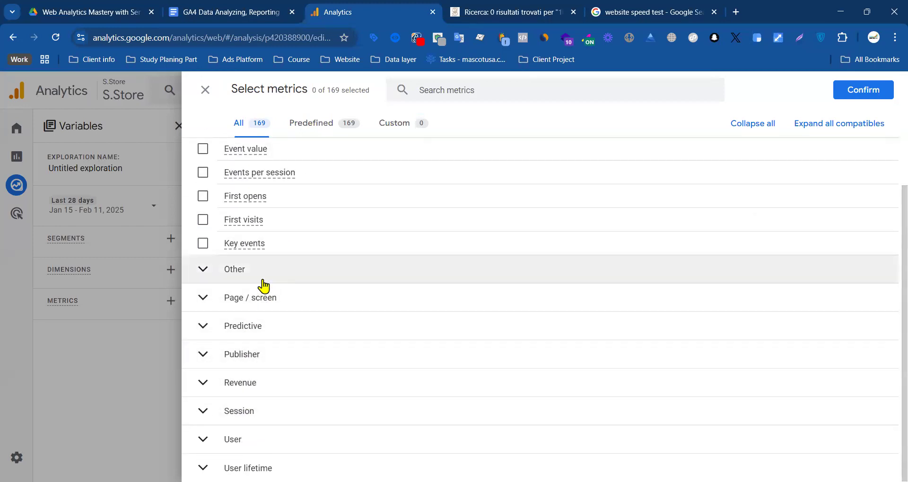
scroll(234, 253, up, 3)
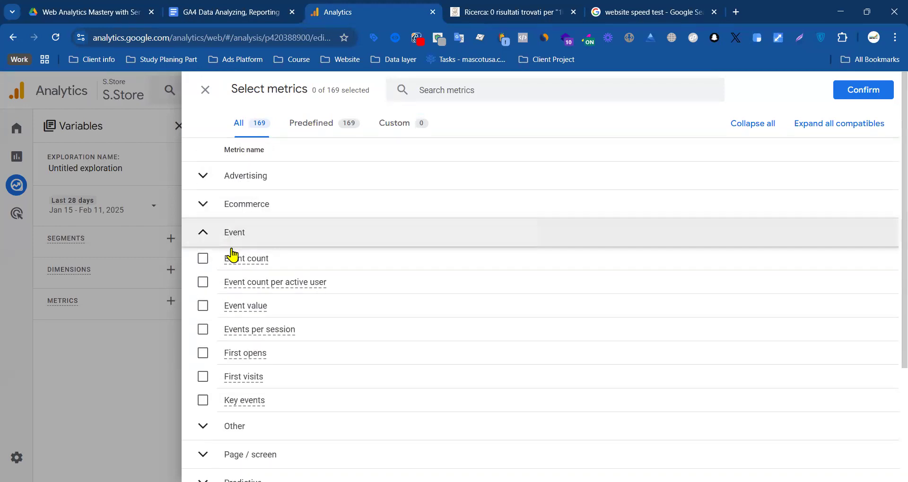
click(202, 306)
click(209, 260)
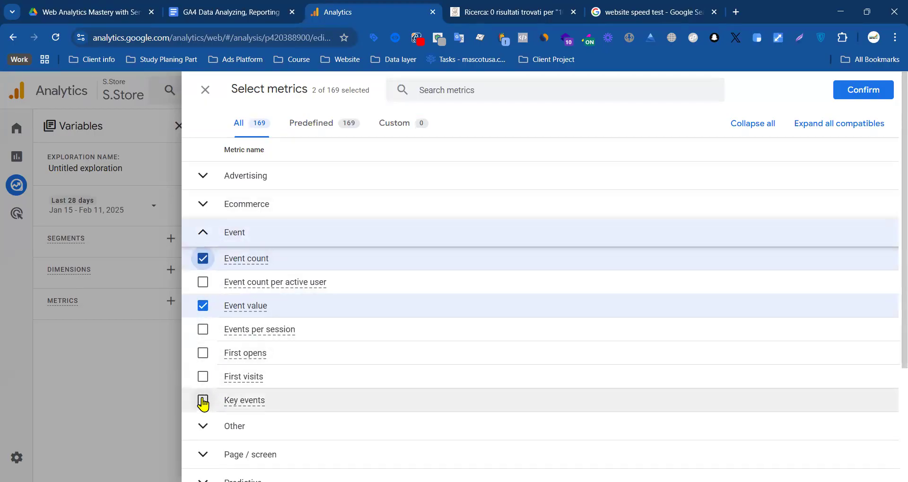
scroll(263, 287, down, 3)
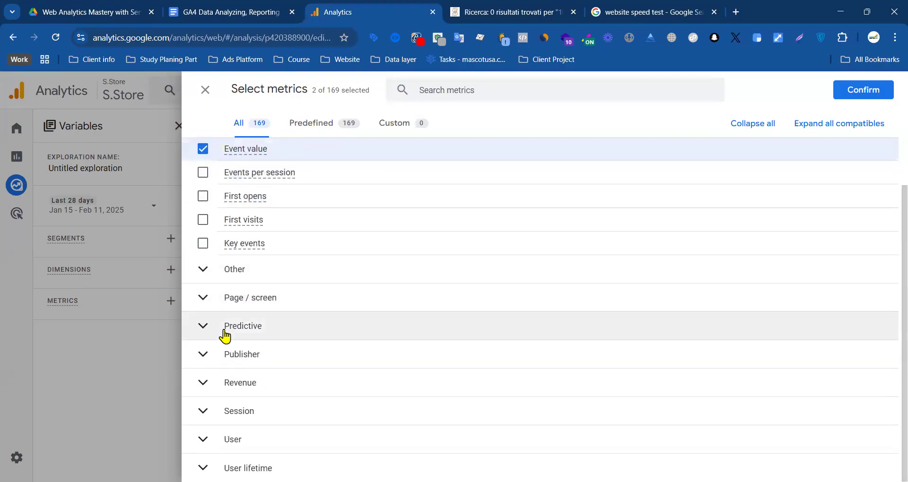
click(848, 97)
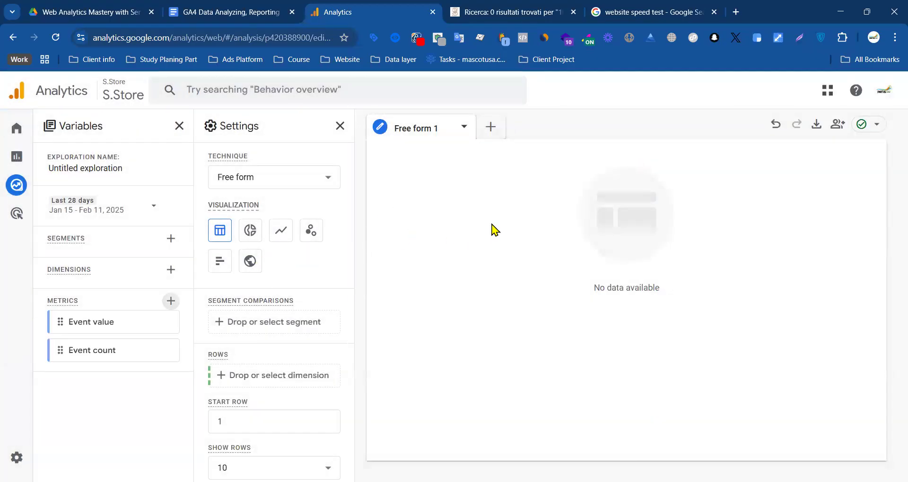
- Search the dimensions for "devi" and add Device category to the exploration
click(171, 270)
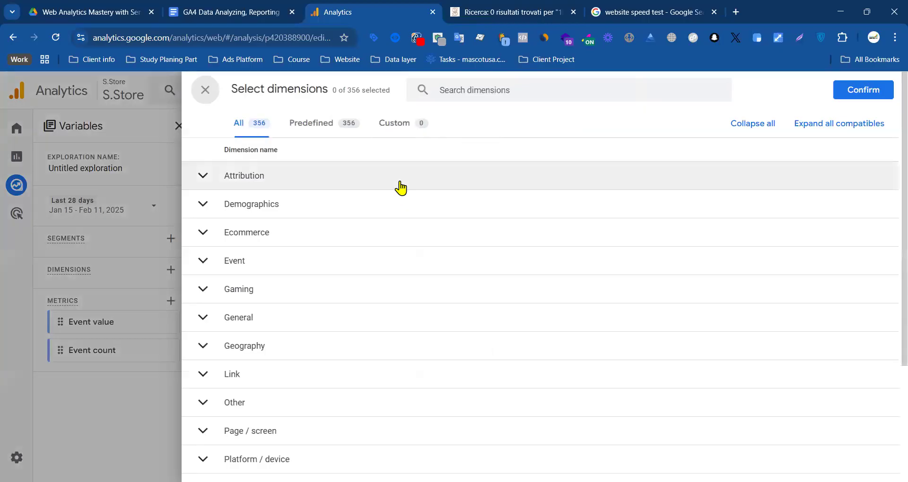
click(467, 99)
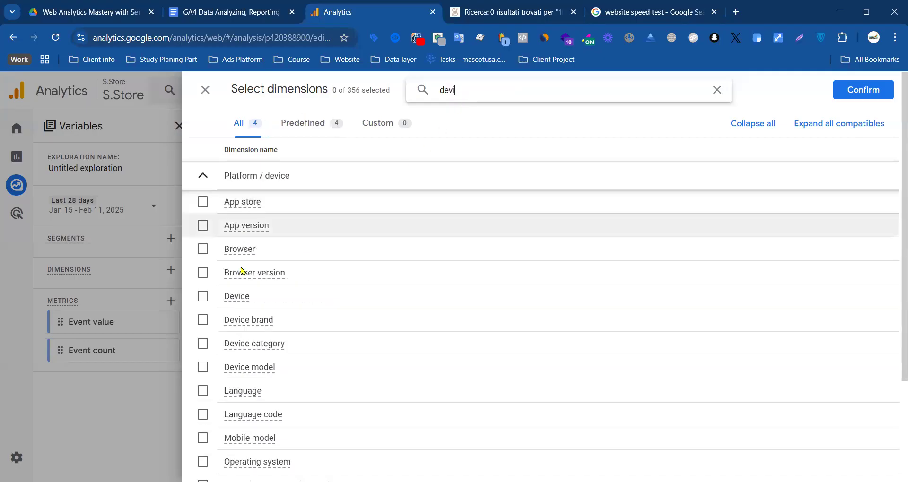
click(202, 344)
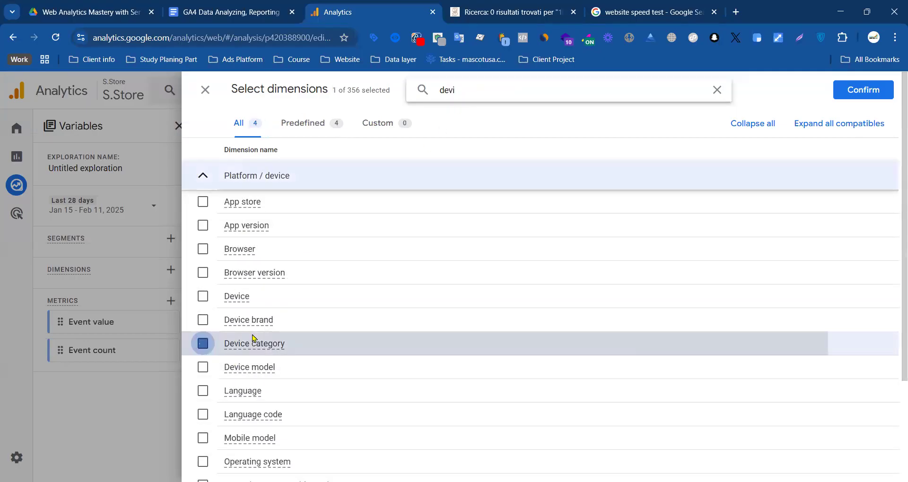
click(882, 95)
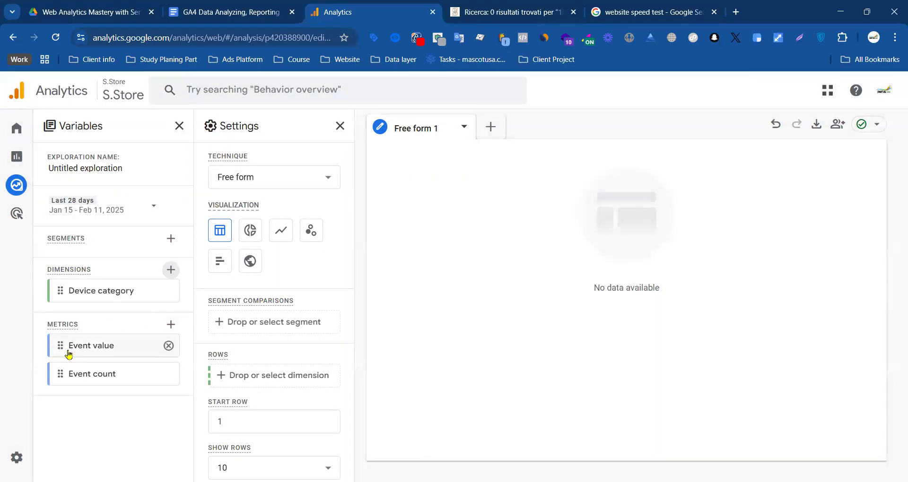
- Break the exploration down by Device category with Event count and Event value as values, and remove one metric from the variables
double_click(105, 291)
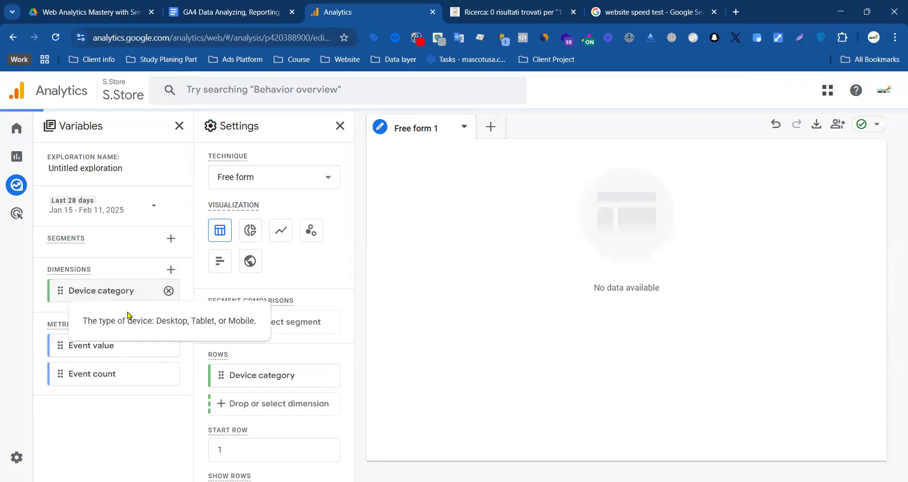
double_click(97, 378)
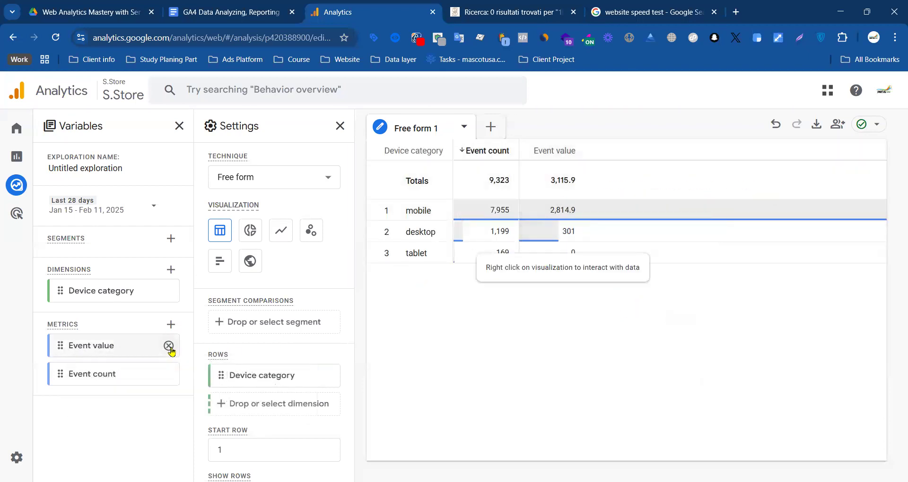
click(168, 347)
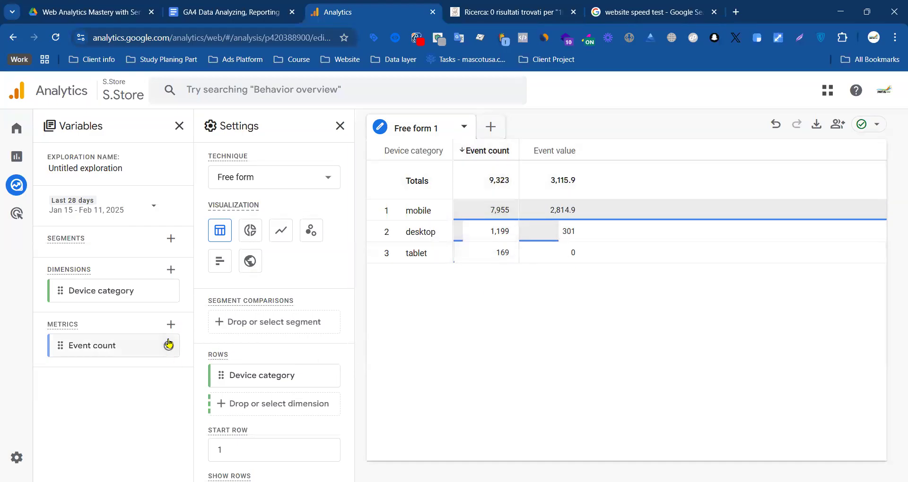
- Search the dimensions for "eve" and add Event name to the exploration variables
click(170, 269)
click(481, 89)
text(e)
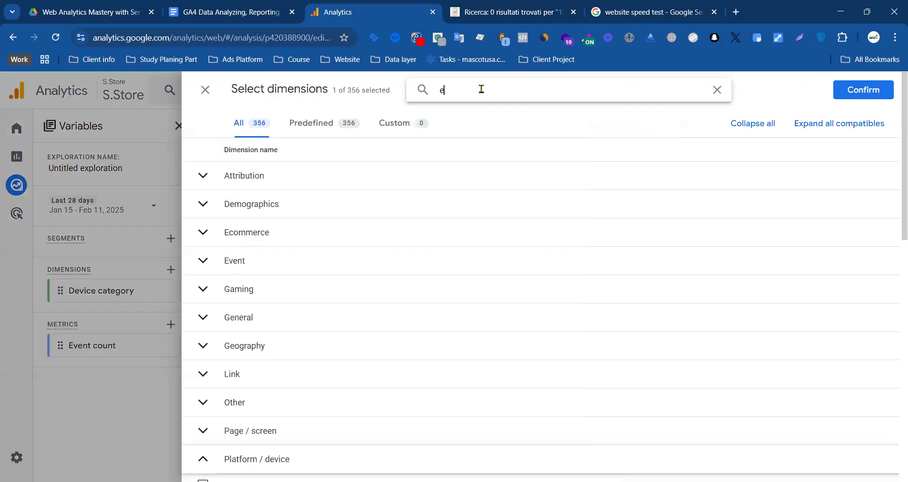
text(ve)
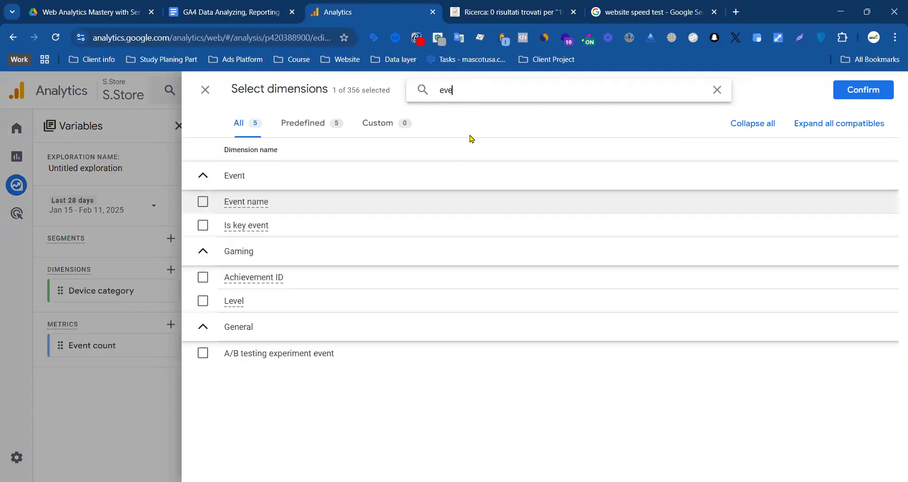
click(203, 202)
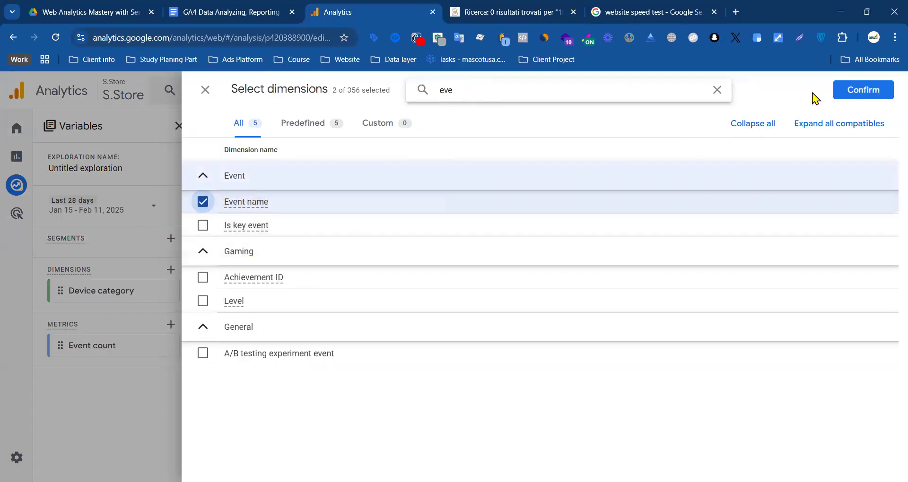
click(870, 92)
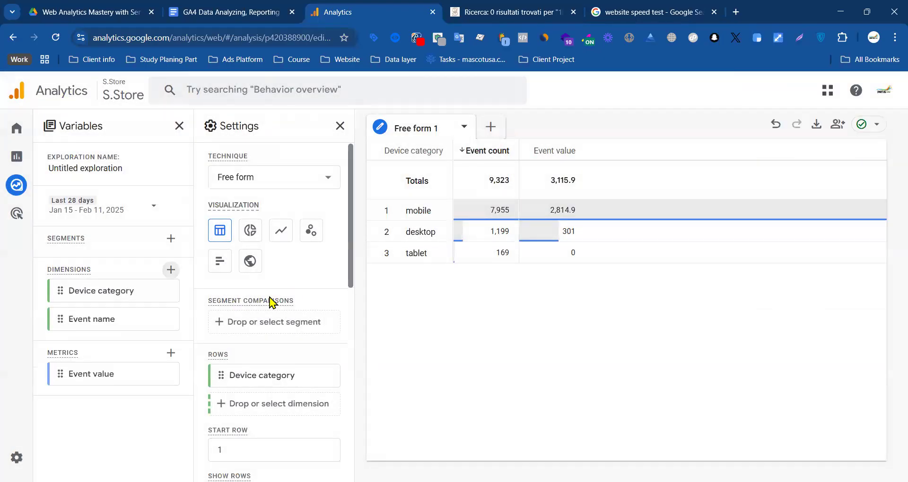
- Add Event name as the second row dimension of the free-form table and check its row, column and value settings
double_click(111, 318)
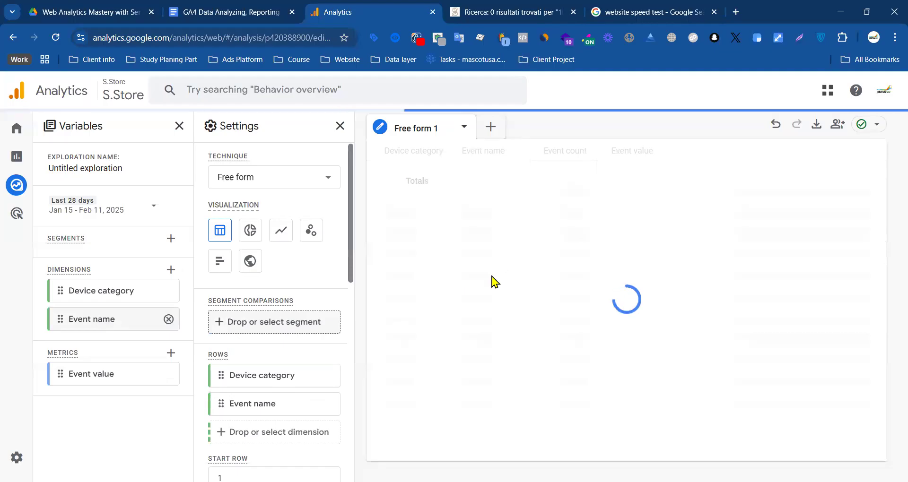
scroll(269, 374, down, 8)
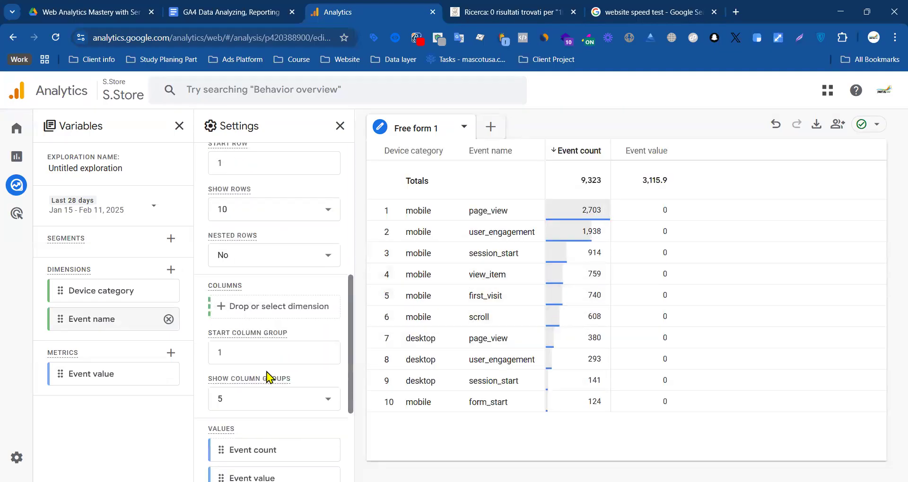
scroll(284, 320, up, 3)
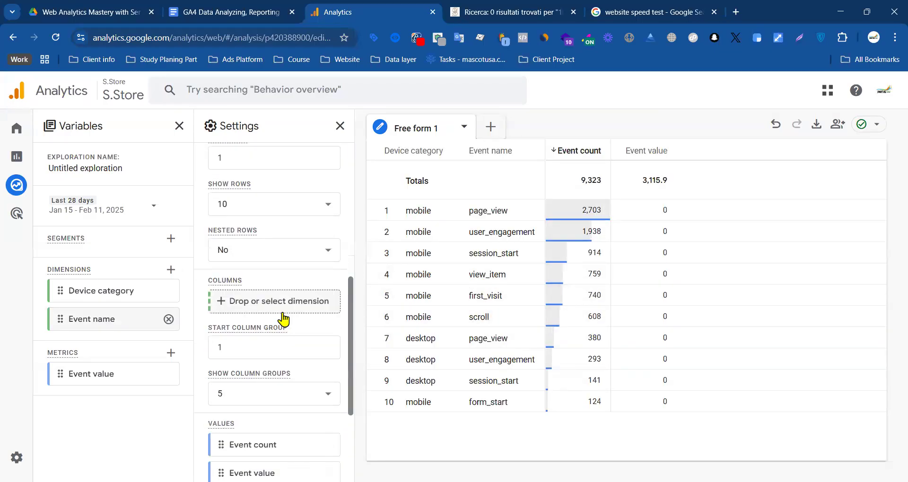
scroll(298, 320, up, 3)
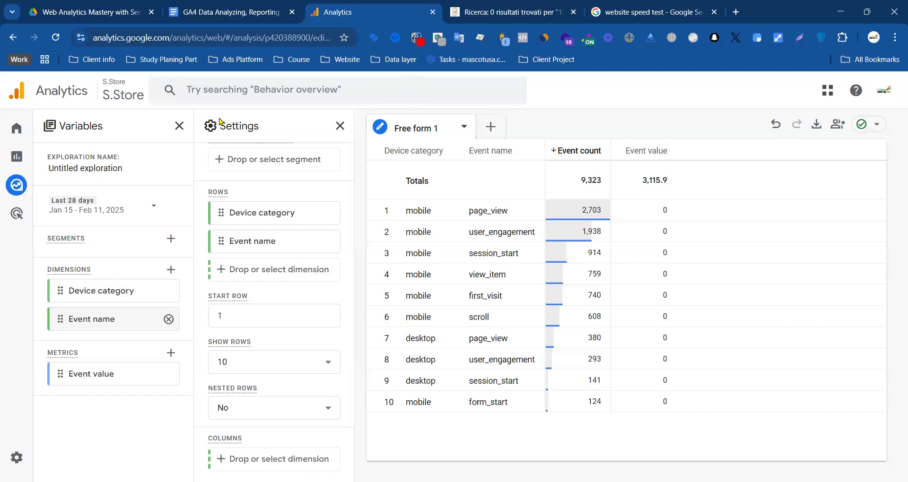
- Look through the reports snapshot, open the Events report under Engagement and view its event list
click(19, 161)
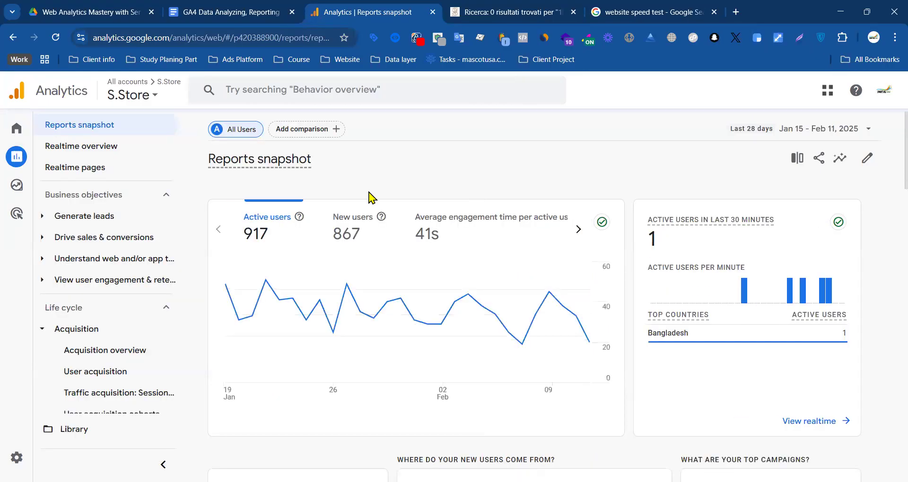
scroll(539, 364, down, 10)
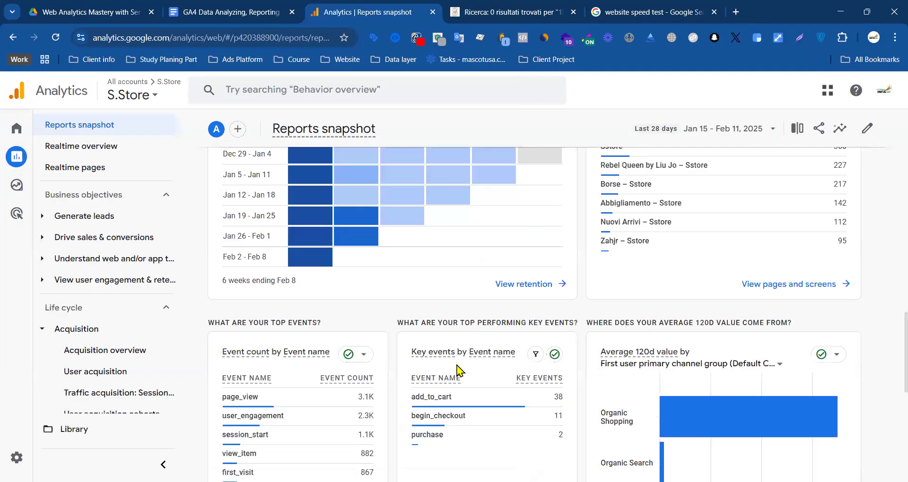
scroll(95, 356, down, 3)
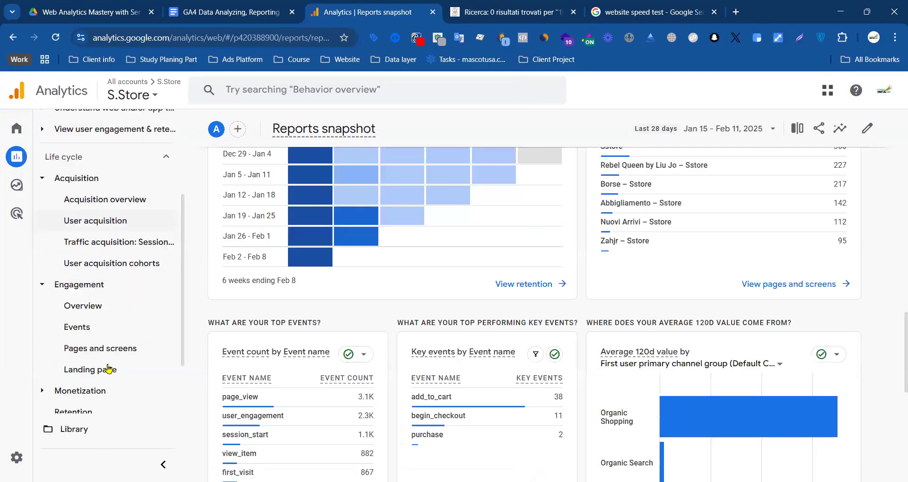
click(151, 317)
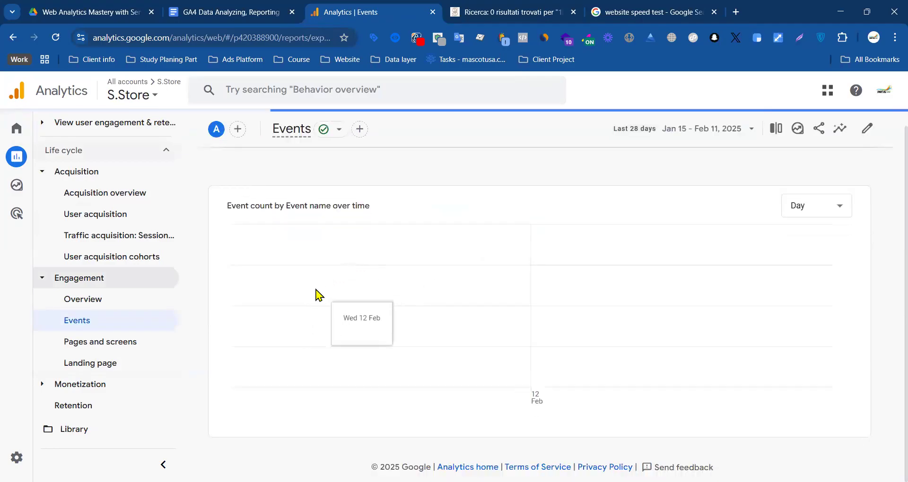
scroll(276, 313, down, 7)
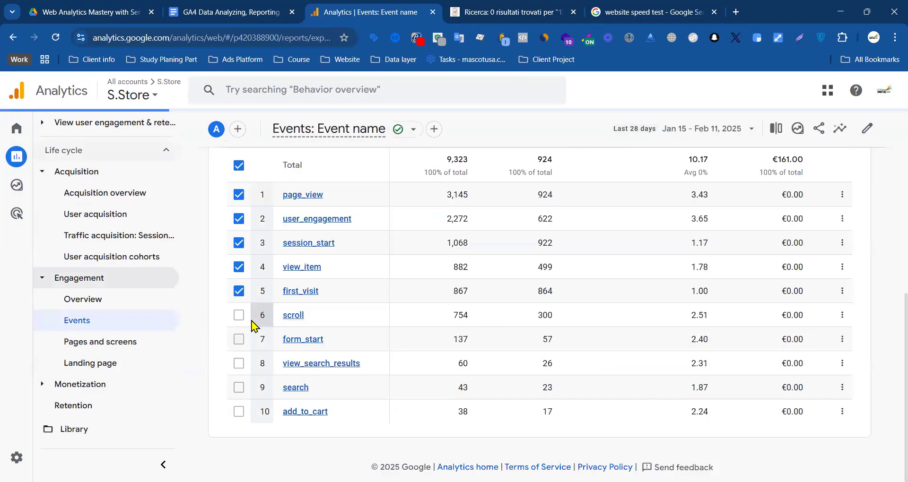
- Open the view_search_results event and examine its detail cards, including event count by country and gender
click(301, 371)
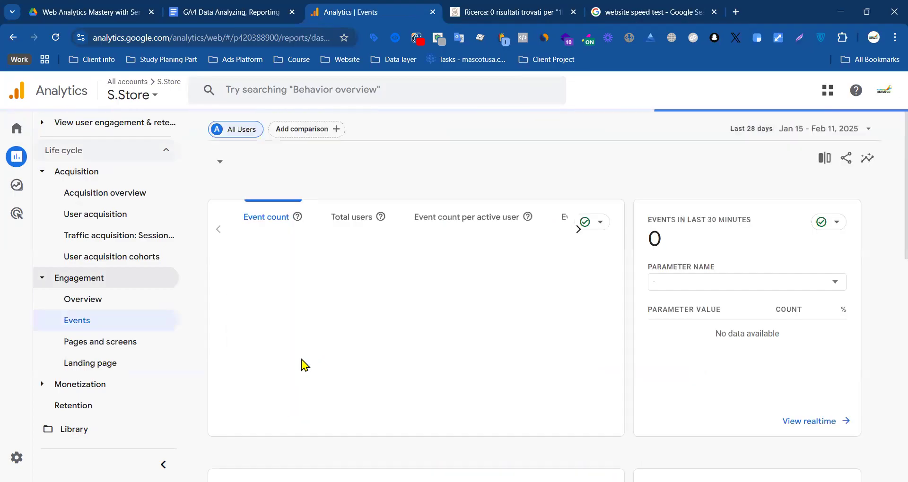
scroll(395, 268, down, 3)
scroll(391, 279, down, 6)
scroll(380, 284, up, 6)
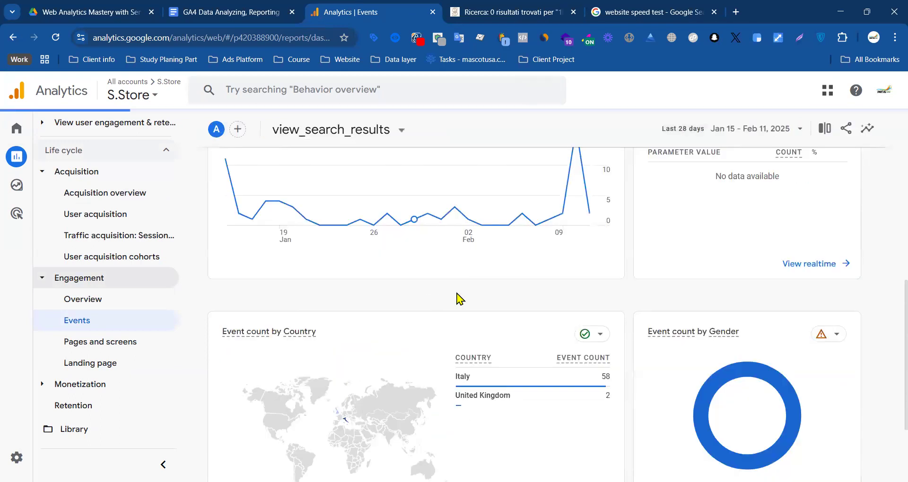
scroll(501, 386, down, 7)
scroll(348, 349, up, 6)
scroll(460, 316, up, 5)
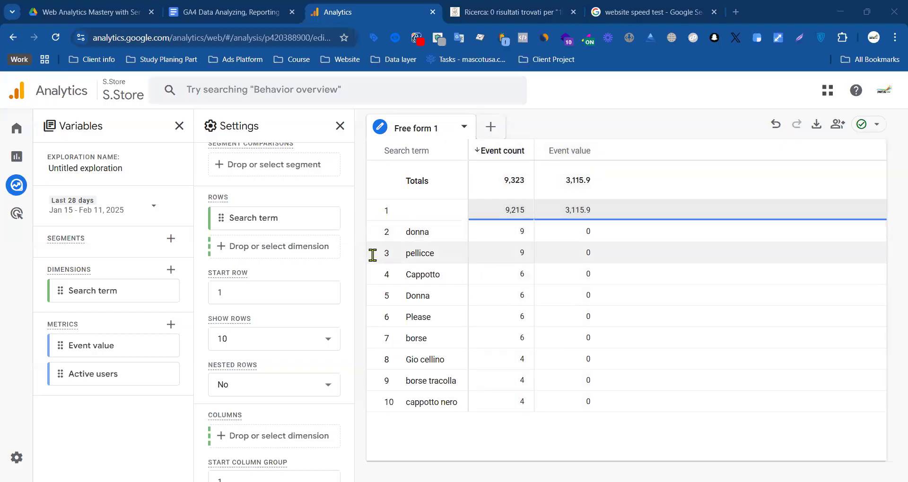
- Review the search term exploration, and highlight the question "Which products are clients looking for on the website?" in the report document
scroll(344, 276, up, 2)
scroll(344, 275, up, 2)
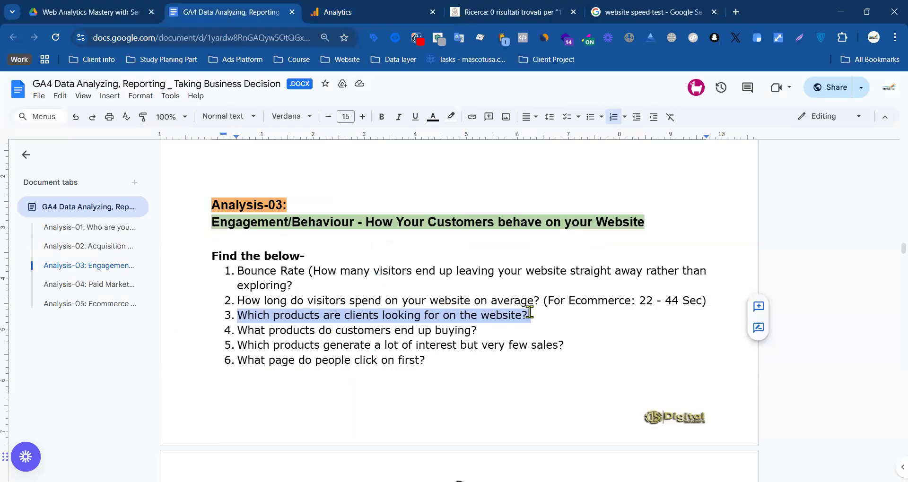
drag(532, 313, 245, 320)
click(413, 315)
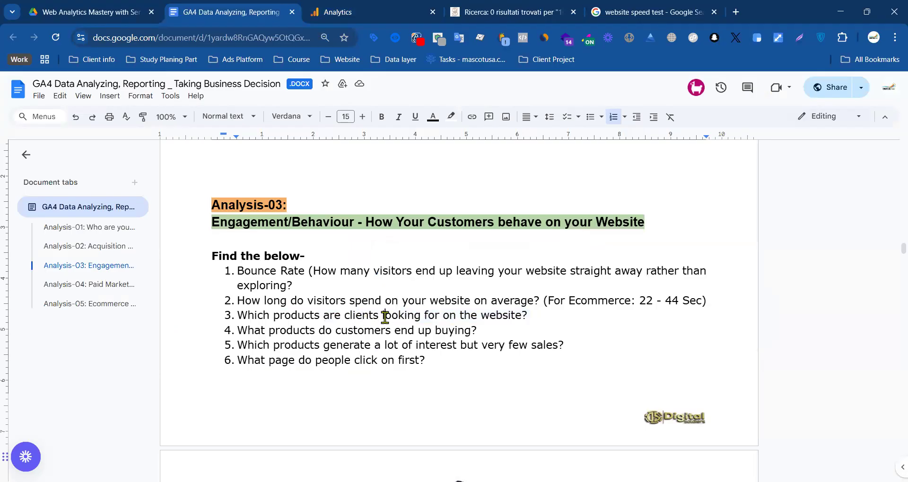
drag(534, 317, 238, 316)
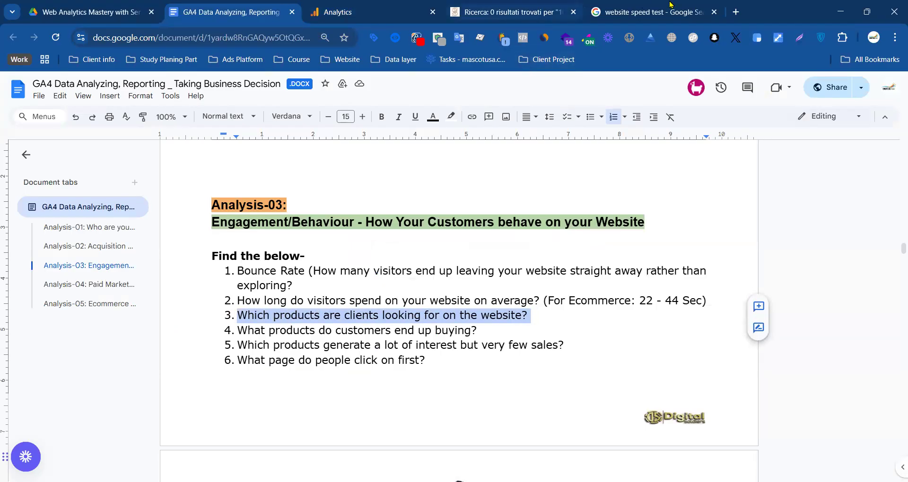
- Search Google for "amazon" and "daraz" in separate new browser tabs
click(664, 14)
click(736, 12)
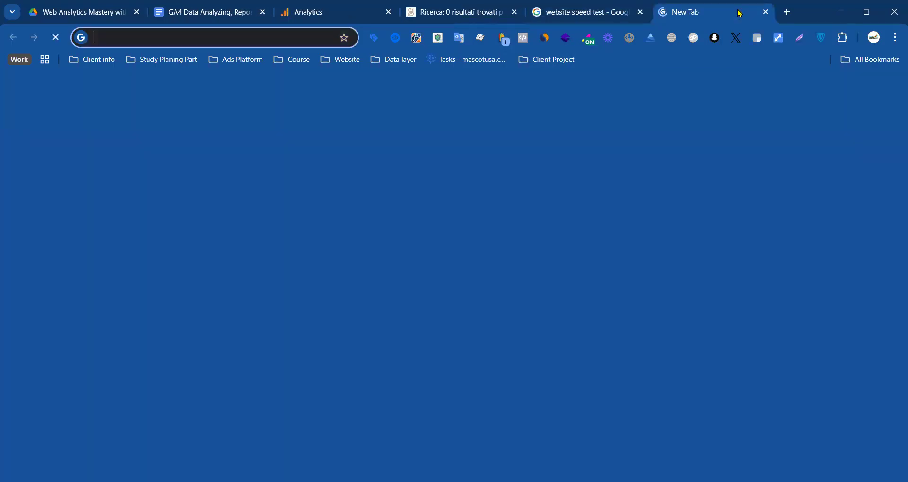
text(amazon)
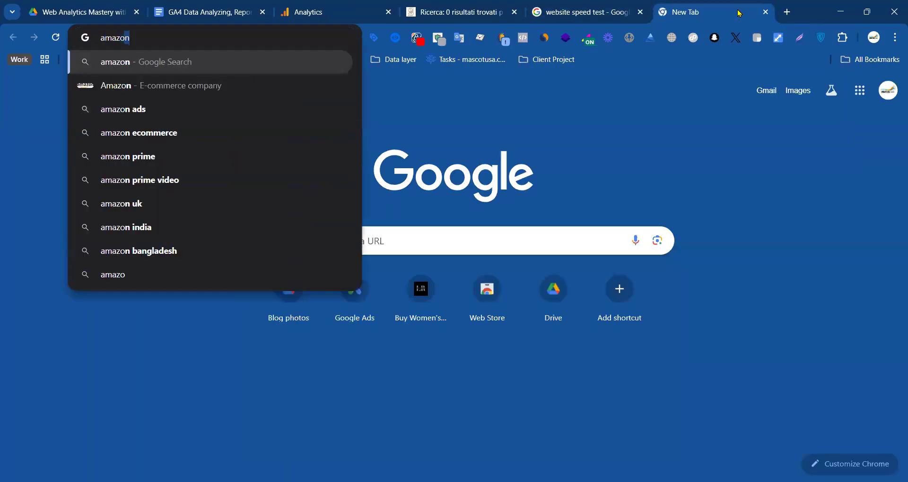
key(Return)
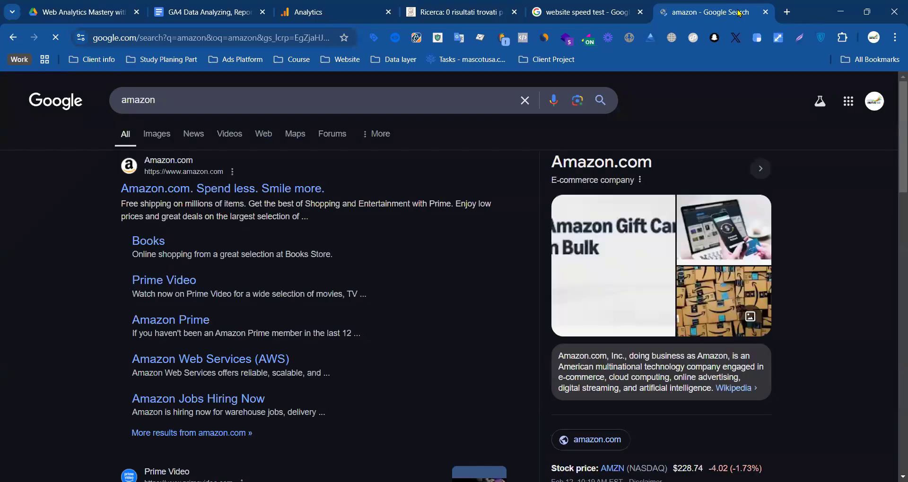
key(ctrl+t)
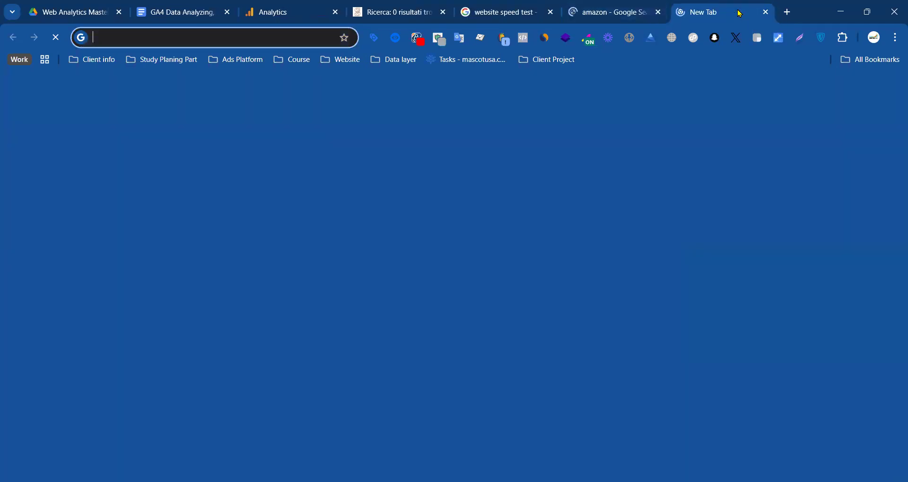
text(daraz)
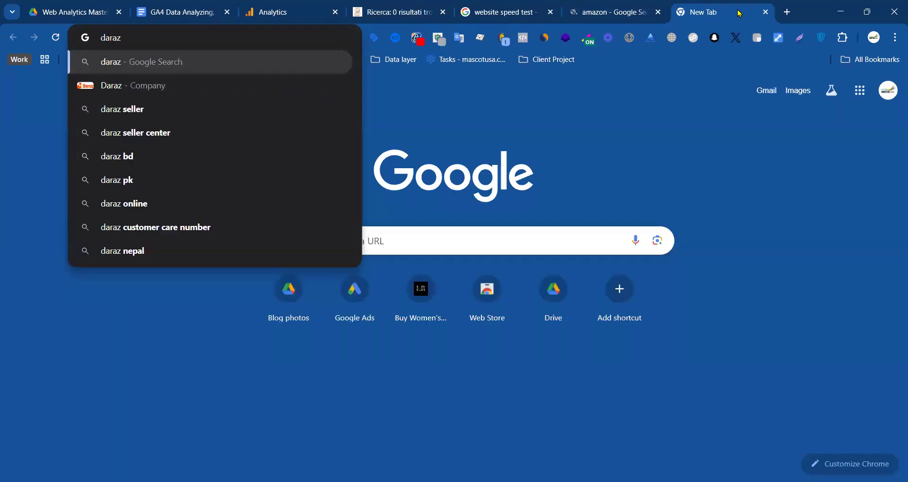
key(Return)
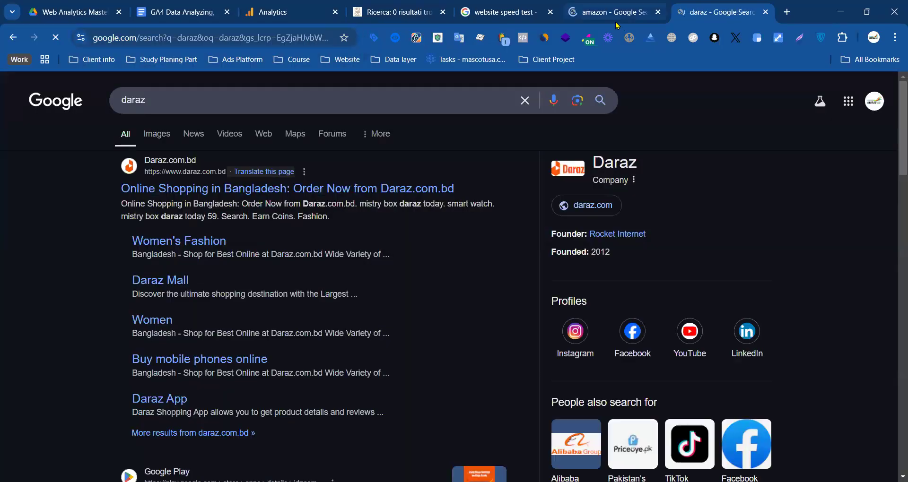
- Open Amazon.com from its search results, and switch to the sstoremoda.it store to point out its product search box
click(617, 23)
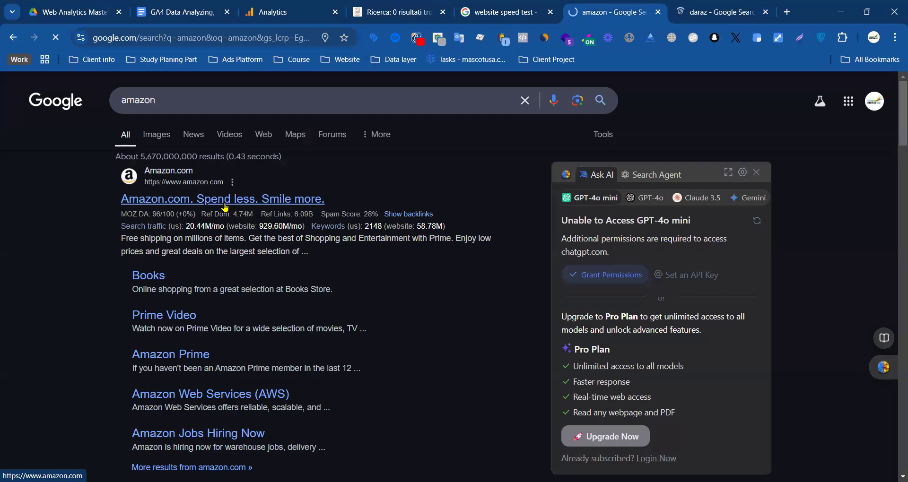
key(ctrl+4)
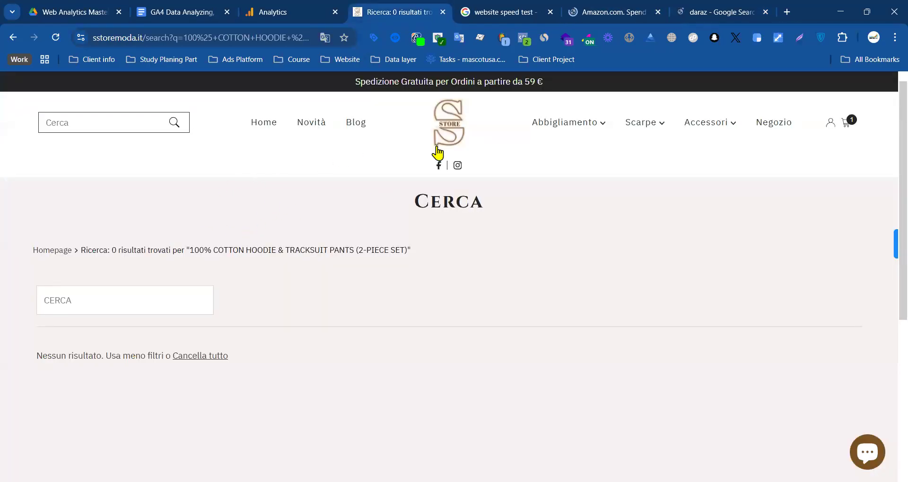
click(102, 124)
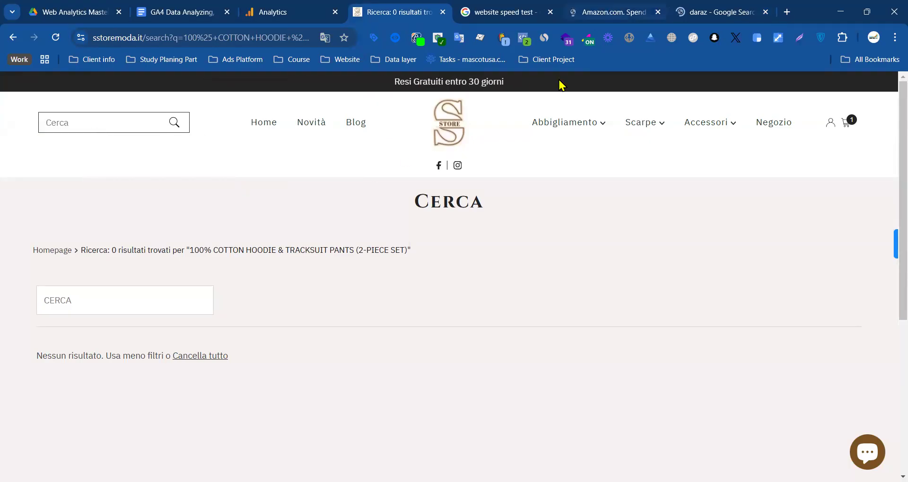
- Examine the search terms in the Google Analytics exploration and compare them with the product search box on the sstoremoda.it store
click(276, 12)
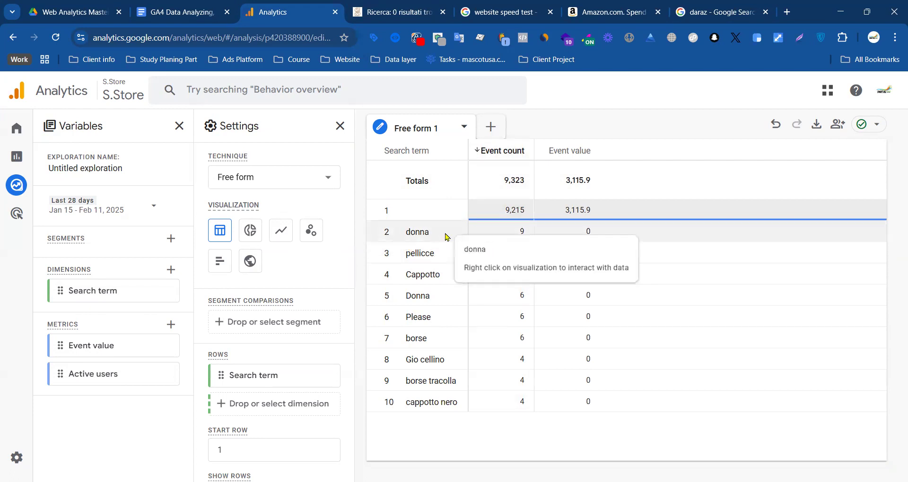
click(511, 11)
click(395, 12)
click(89, 121)
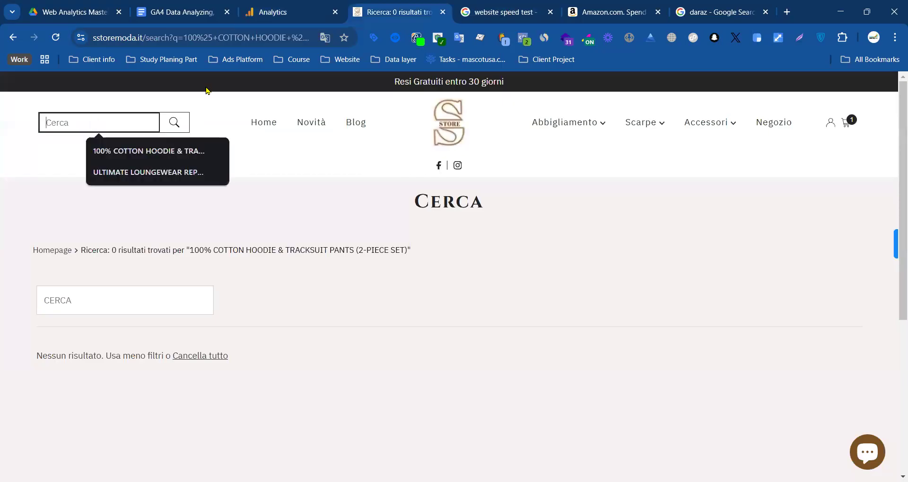
- Switch to the Google Analytics exploration and set the number of rows shown in the search term table to 500
click(255, 7)
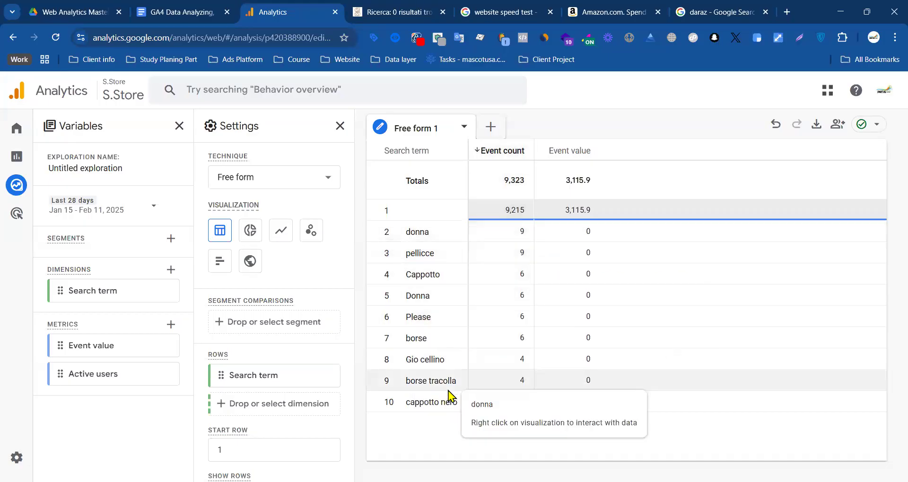
scroll(260, 377, down, 1)
scroll(264, 284, down, 10)
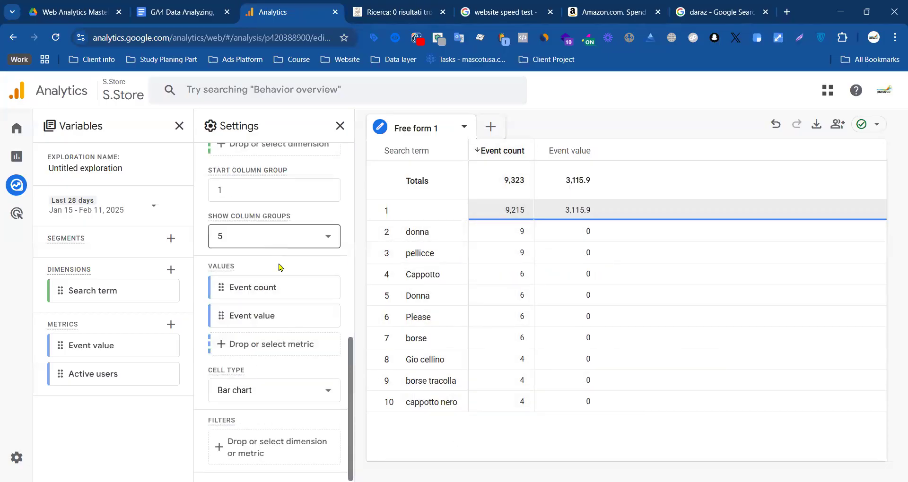
scroll(279, 268, up, 5)
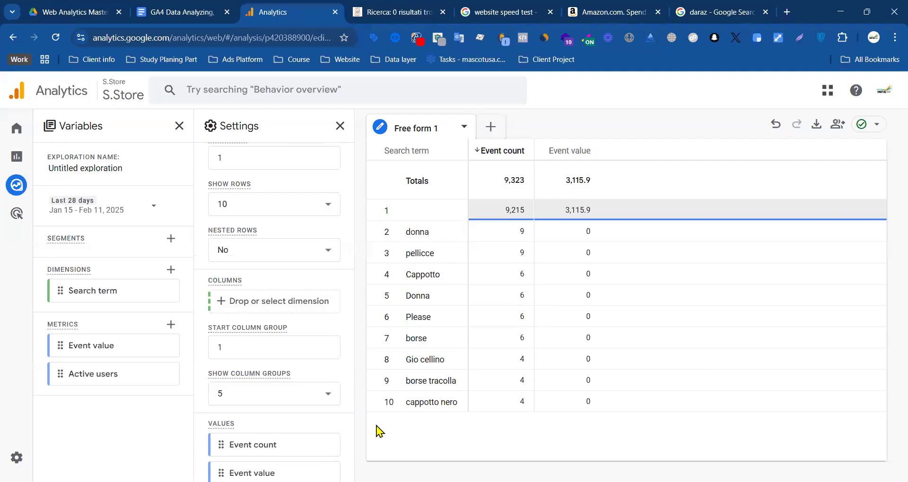
click(319, 209)
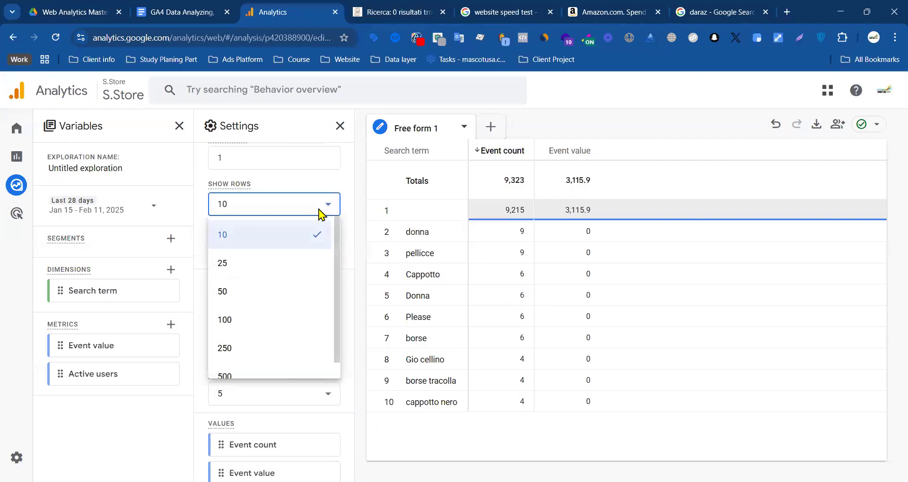
click(240, 371)
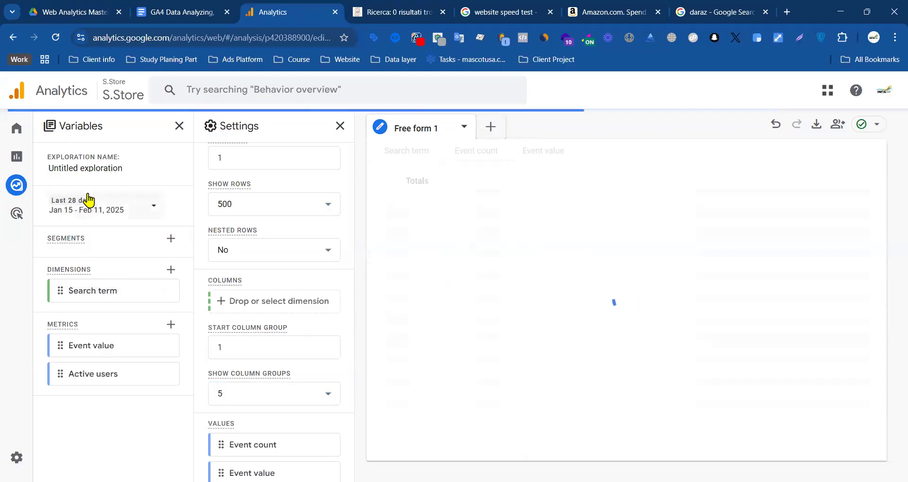
- Set the exploration's date range to a custom period from Jan 1 to Feb 11, 2025
click(86, 210)
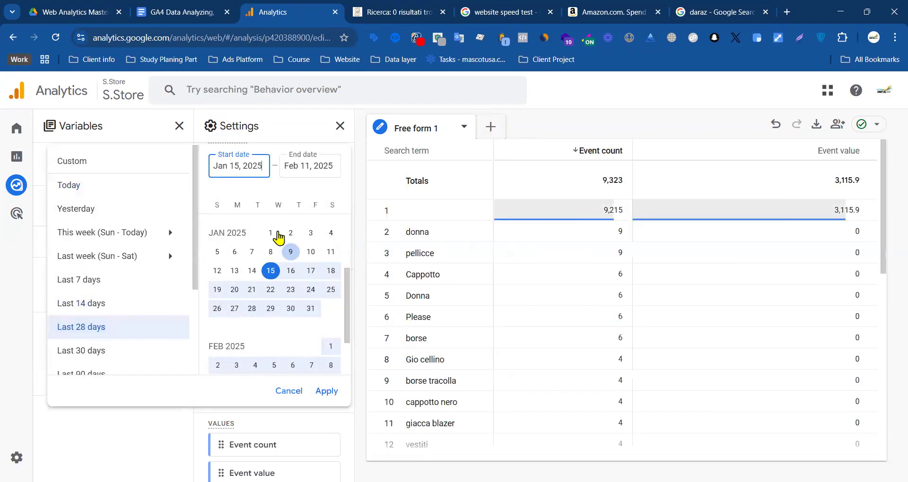
scroll(275, 326, down, 2)
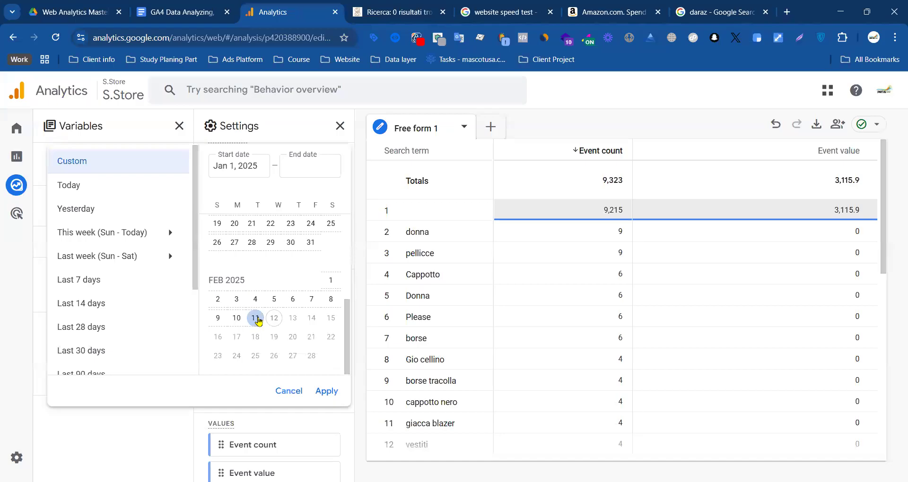
click(258, 322)
click(326, 391)
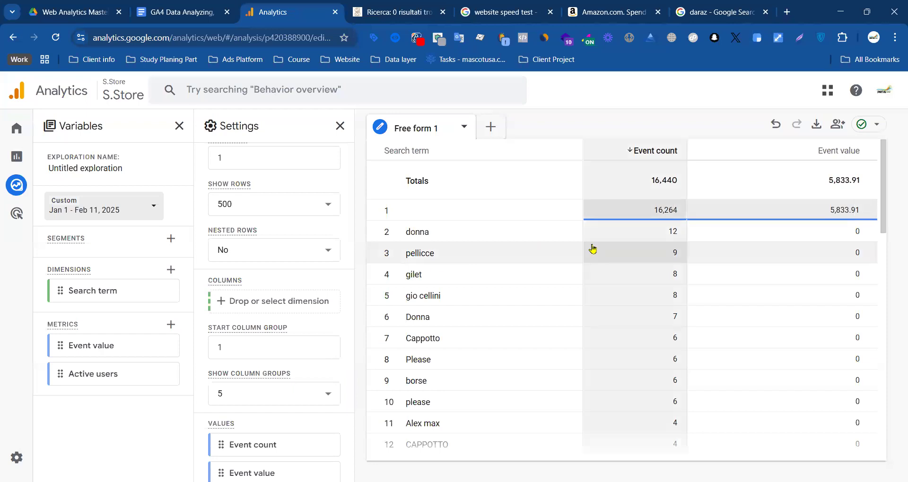
drag(407, 233, 431, 233)
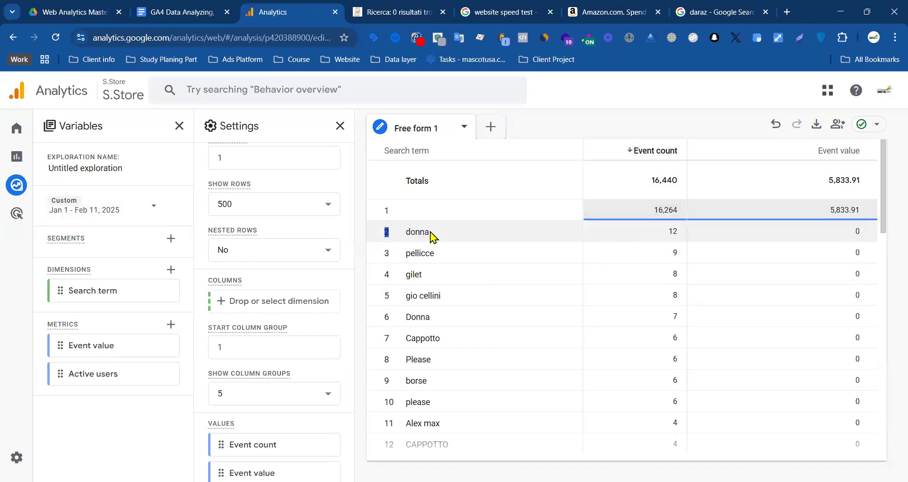
click(430, 239)
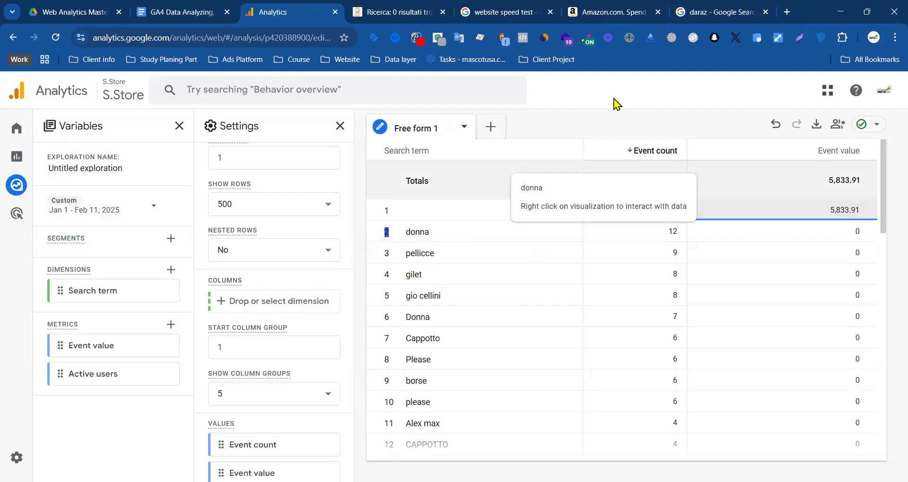
- Add the Event name dimension to the exploration's variables
scroll(353, 305, down, 3)
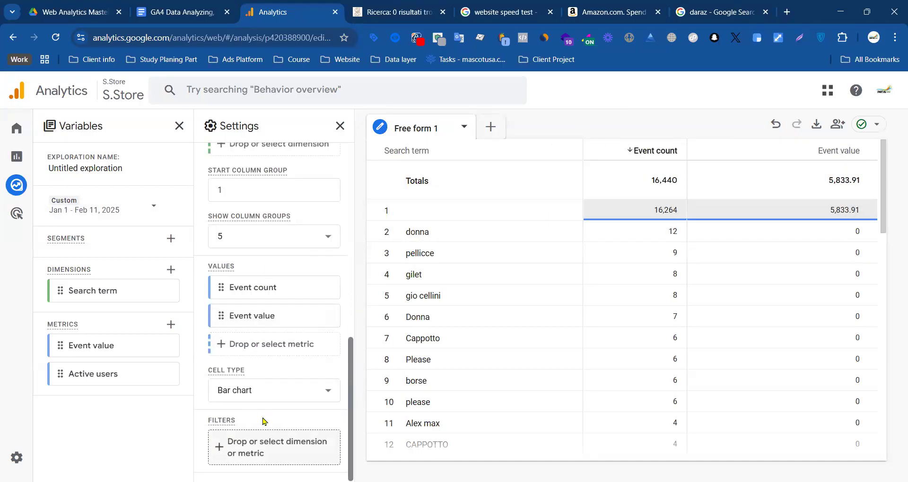
click(263, 422)
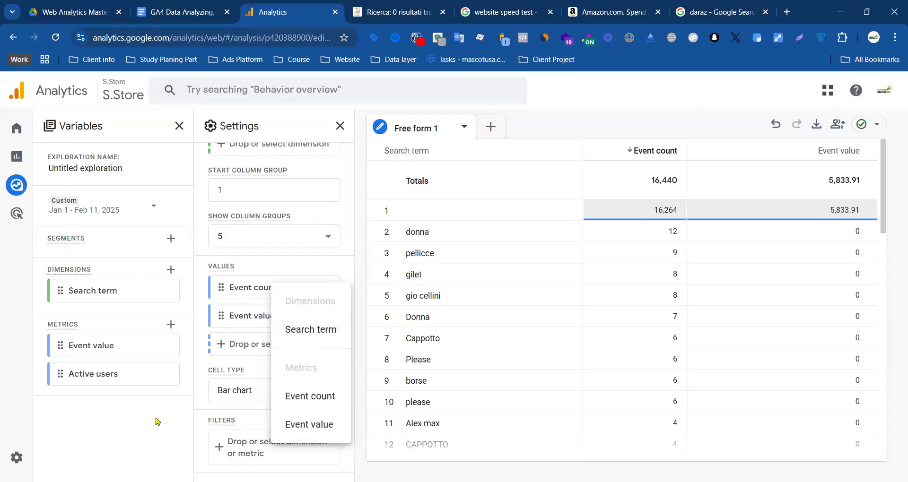
click(170, 270)
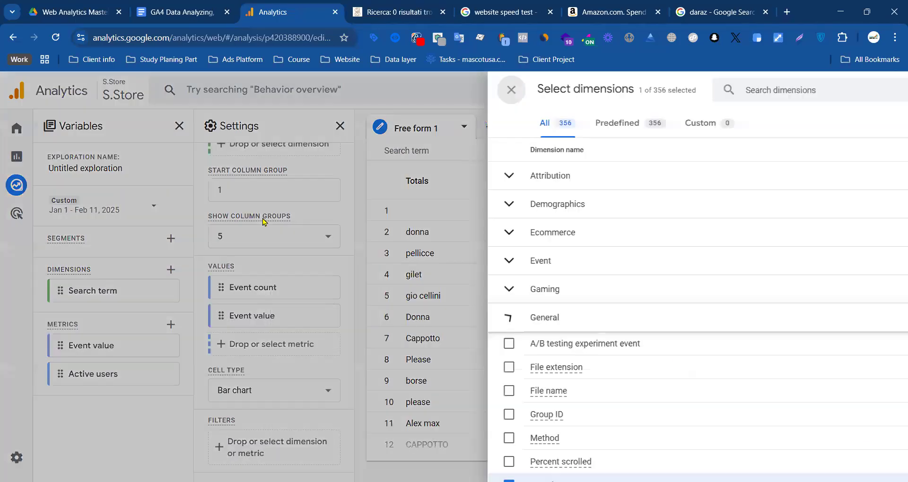
click(467, 85)
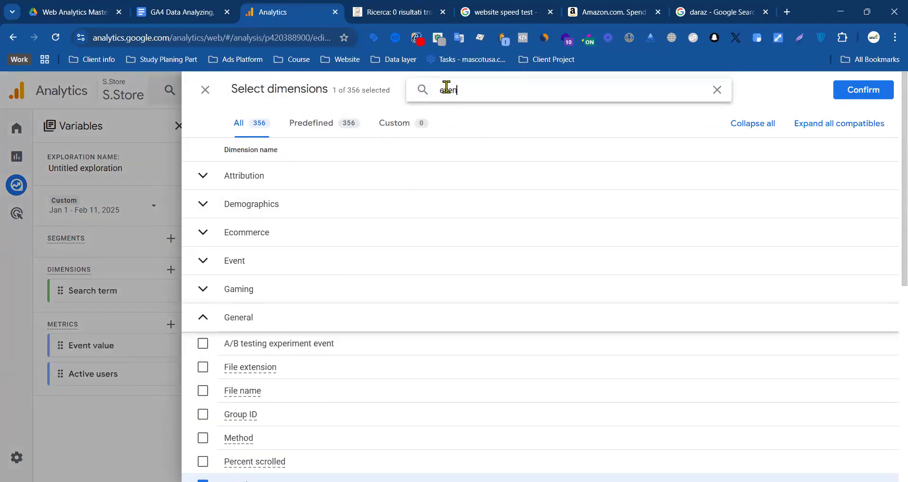
click(225, 206)
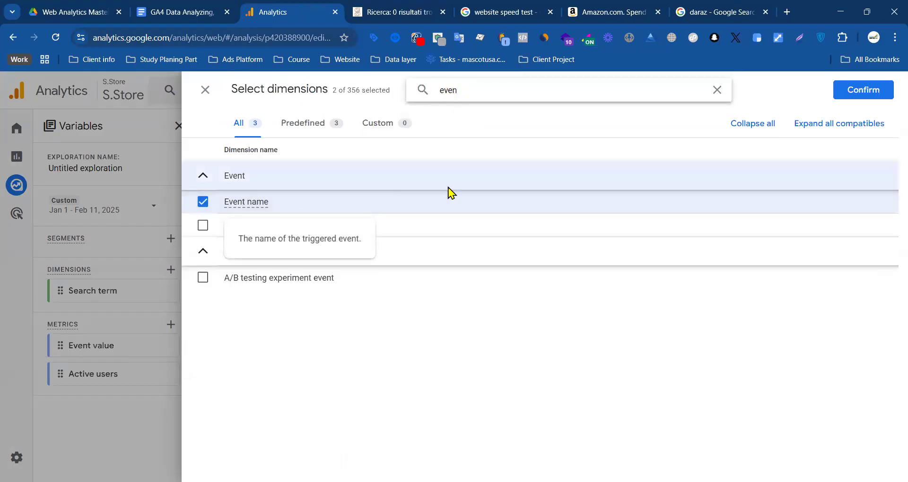
click(857, 97)
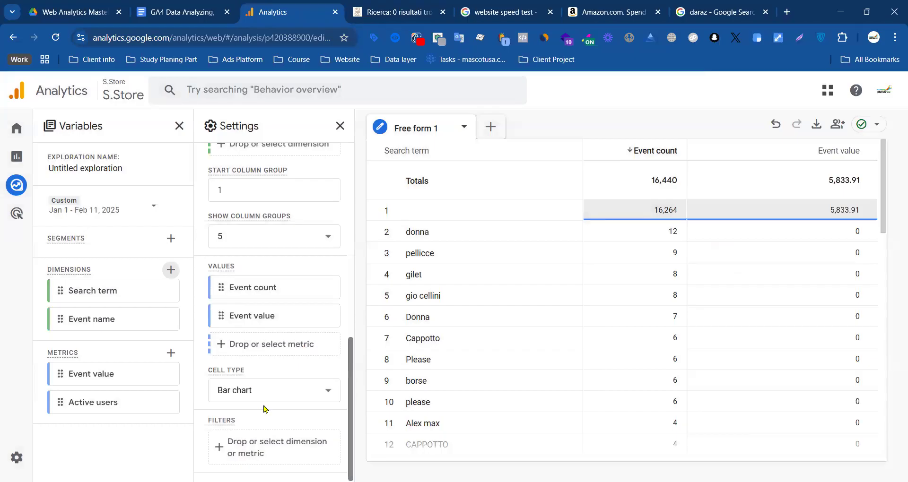
- Filter the exploration to rows whose Event name exactly matches "search"
click(246, 446)
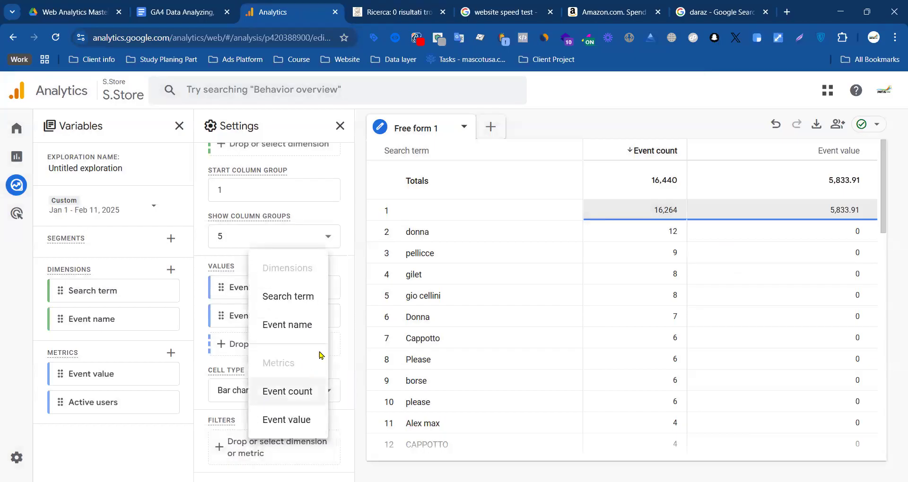
click(287, 326)
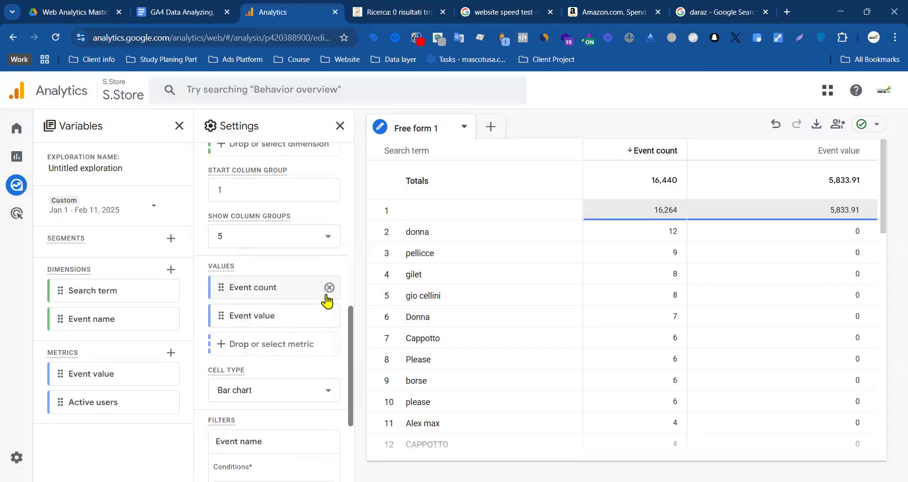
scroll(285, 383, down, 3)
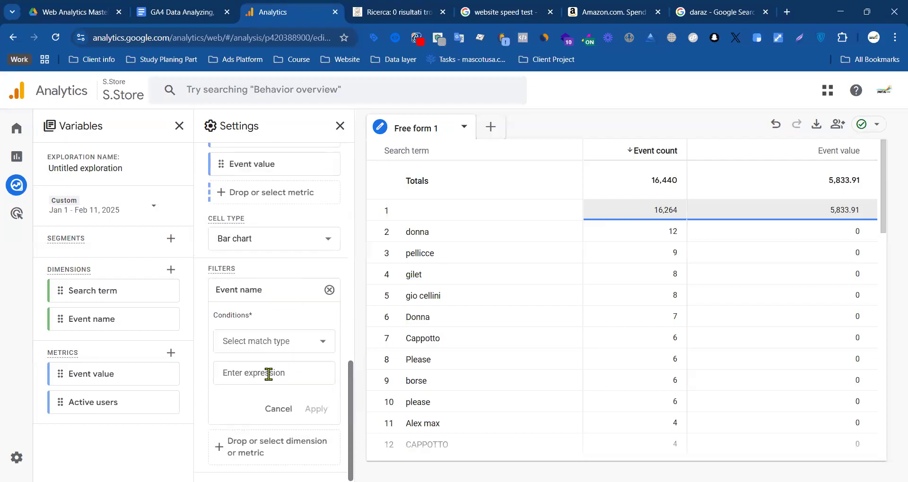
click(269, 343)
click(288, 194)
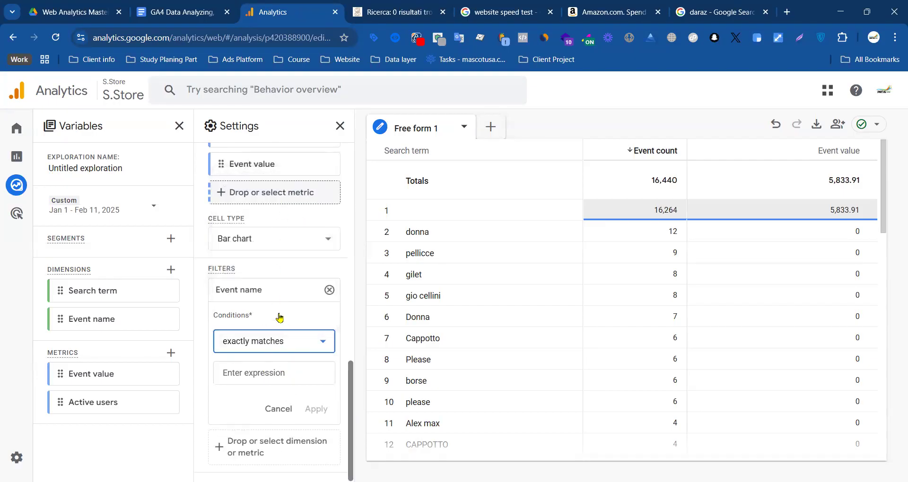
click(256, 372)
text(se)
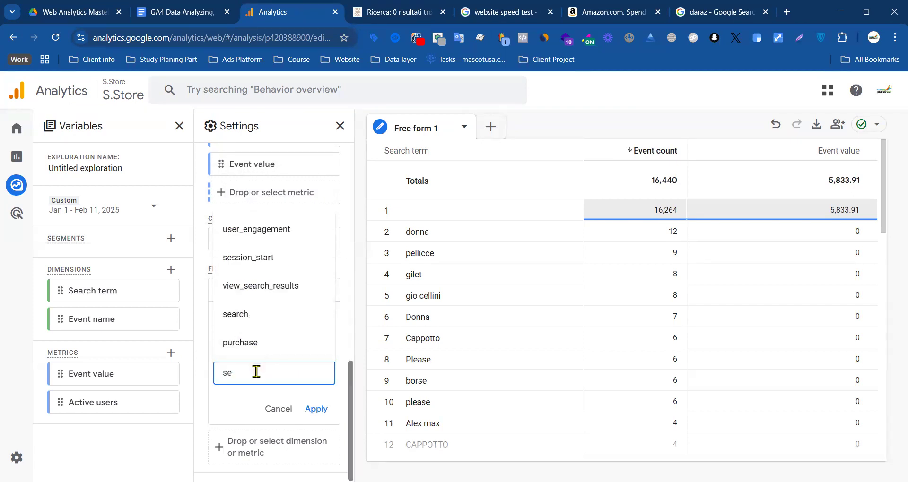
text(ar)
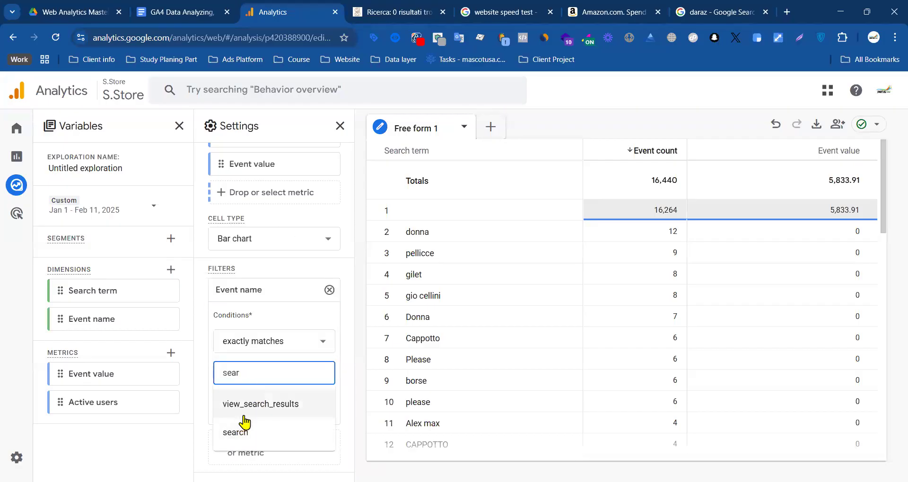
click(231, 431)
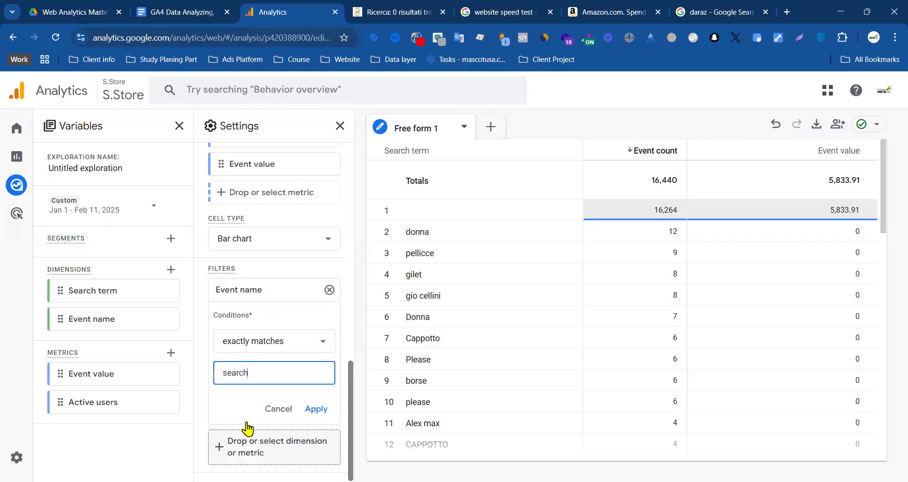
click(320, 411)
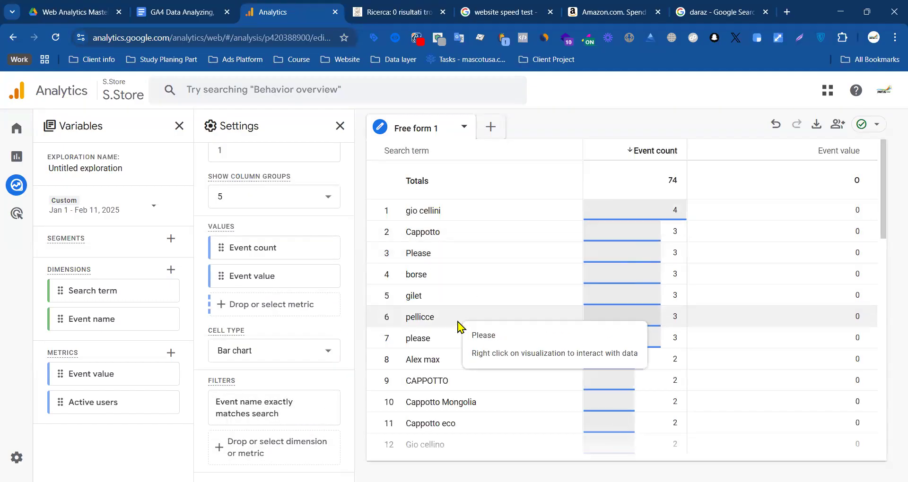
- Scan the full list of search terms for the search event, and remove the Event name filter
scroll(758, 278, down, 8)
scroll(758, 278, up, 8)
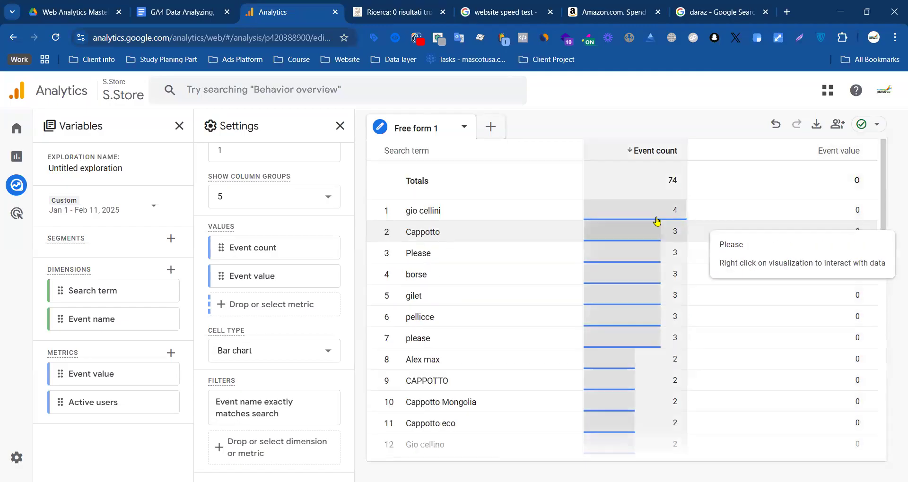
scroll(767, 293, down, 15)
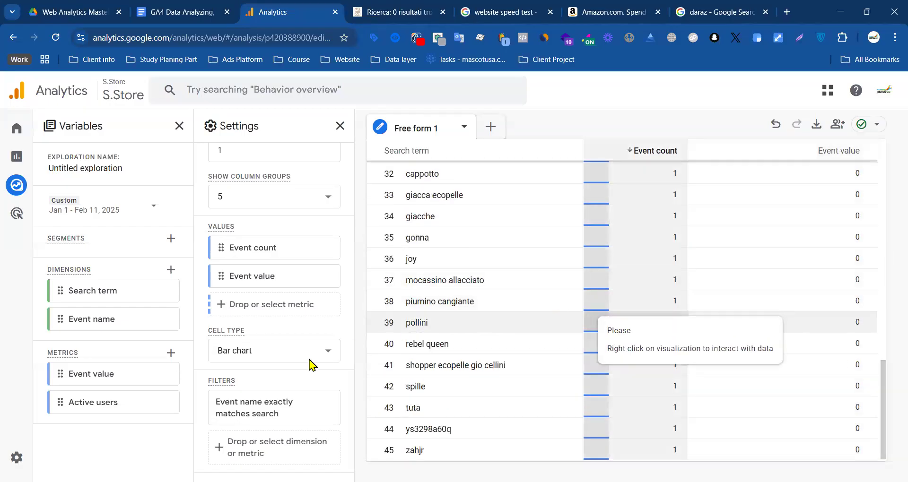
scroll(586, 327, up, 15)
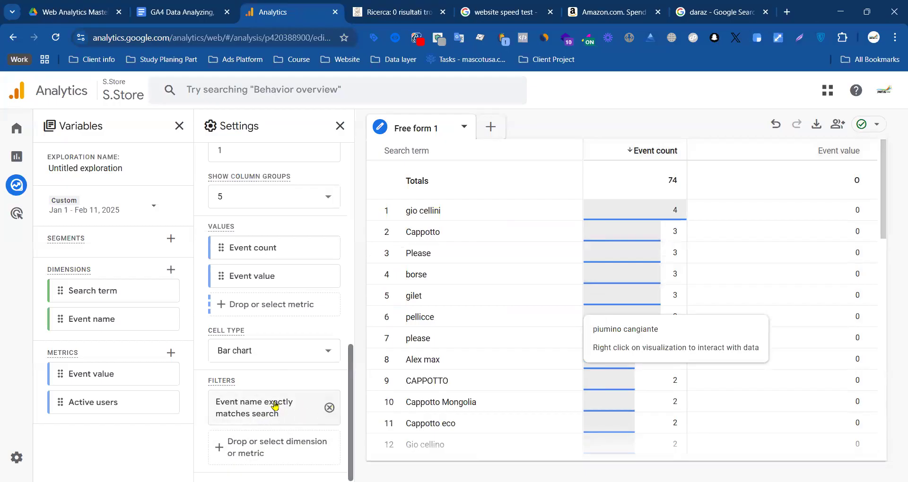
click(259, 394)
click(110, 432)
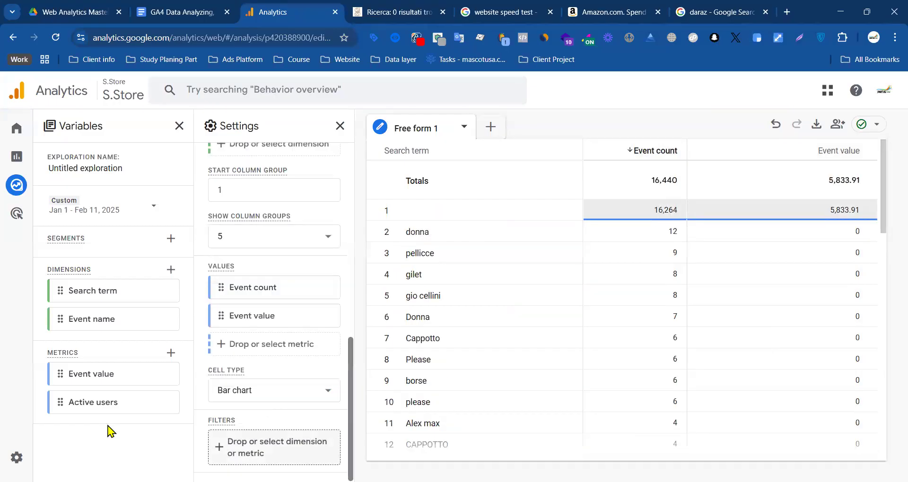
- Try filtering the exploration to rows whose Event name exactly matches "view_search_results", and remove that filter again
click(268, 447)
click(277, 334)
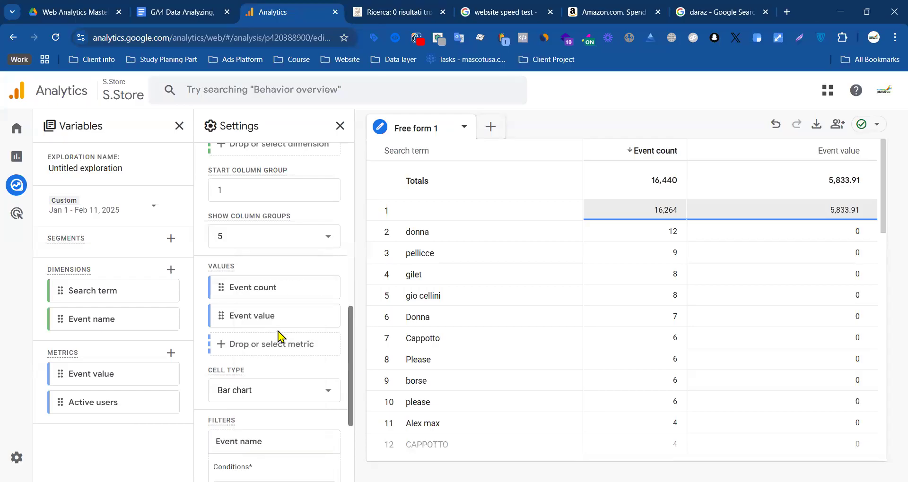
scroll(263, 402, down, 3)
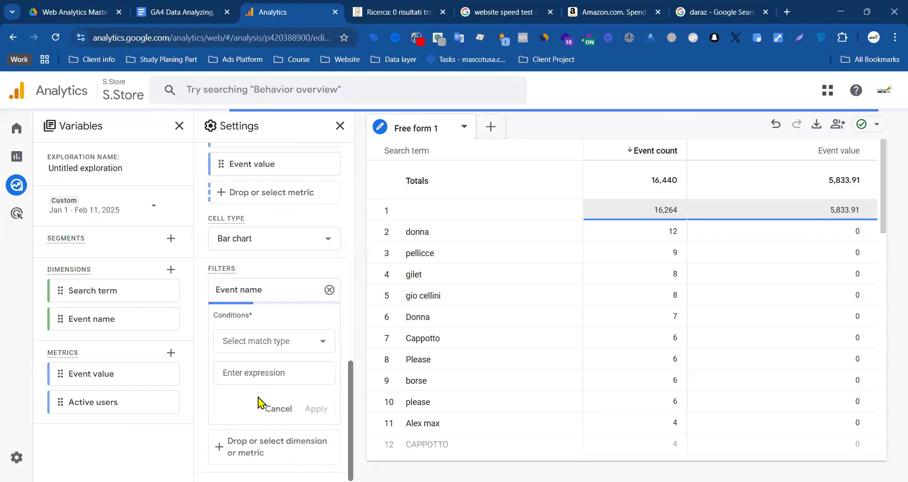
click(270, 341)
click(263, 186)
click(269, 372)
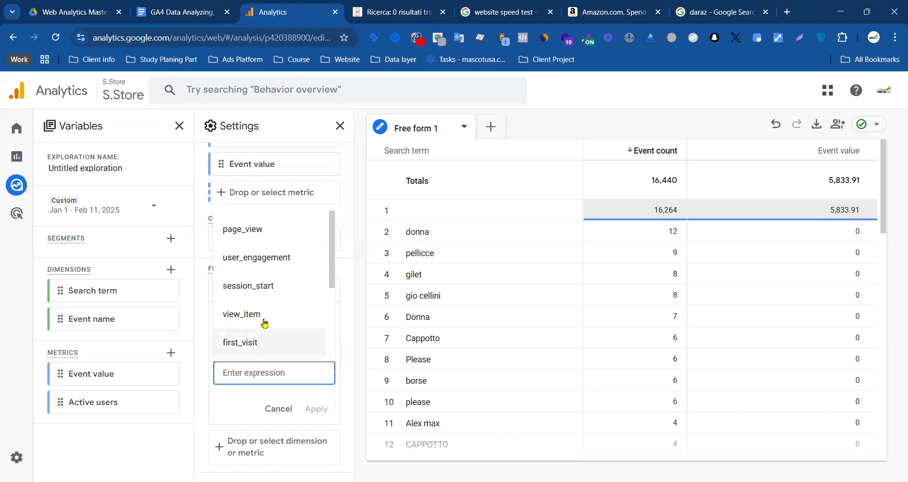
text(searc)
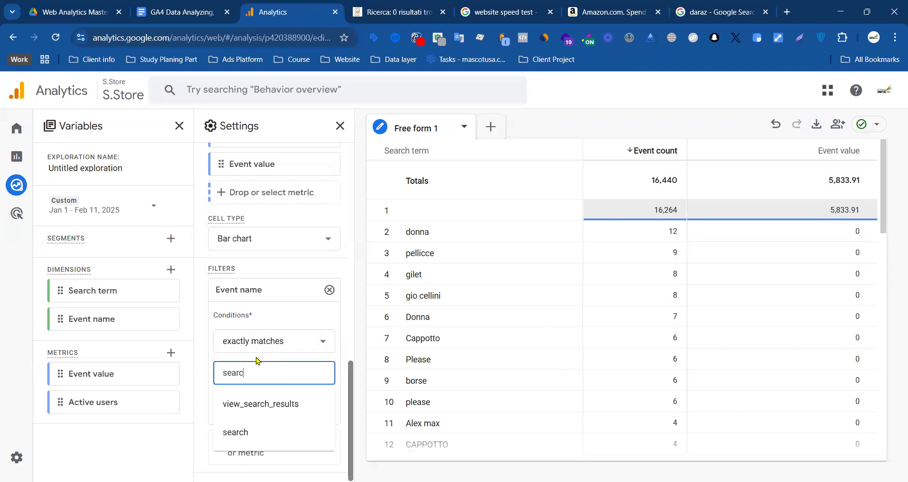
click(263, 404)
click(317, 409)
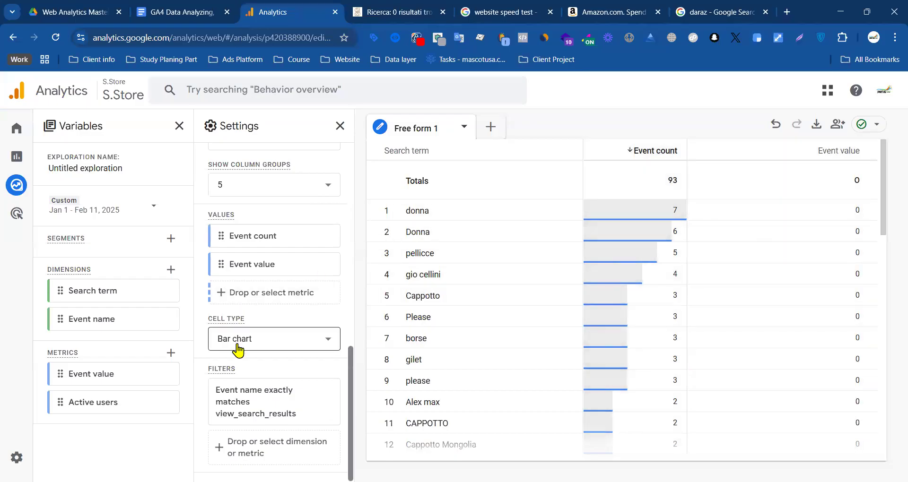
click(294, 405)
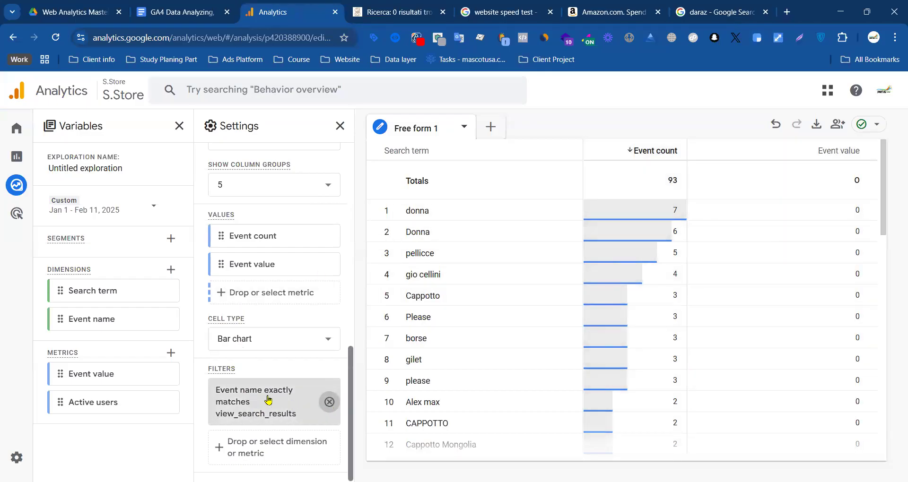
click(329, 402)
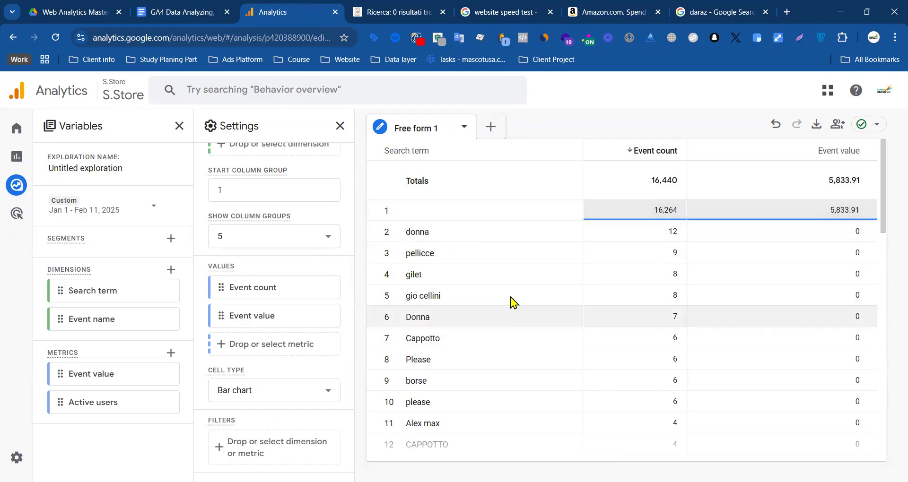
- Examine the full list of search terms, sorting the table by Event value and then by Event count again
scroll(450, 251, down, 5)
scroll(432, 282, up, 5)
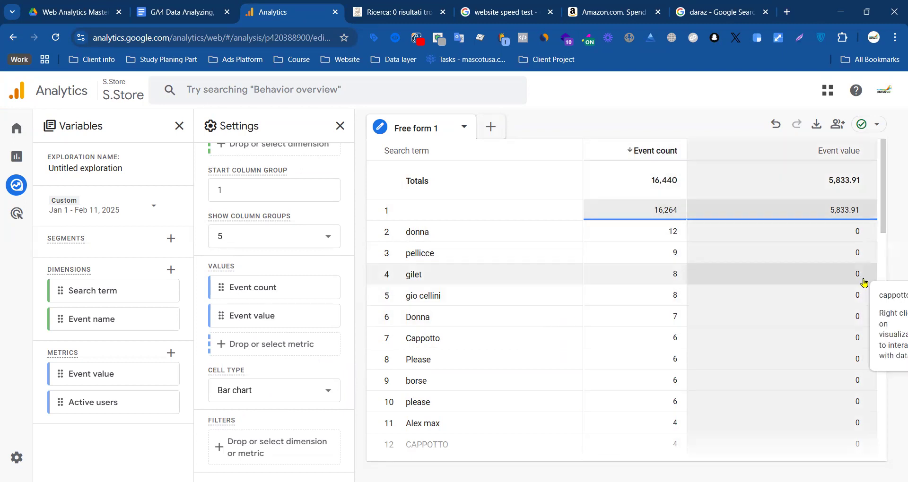
scroll(836, 209, down, 10)
scroll(852, 223, up, 10)
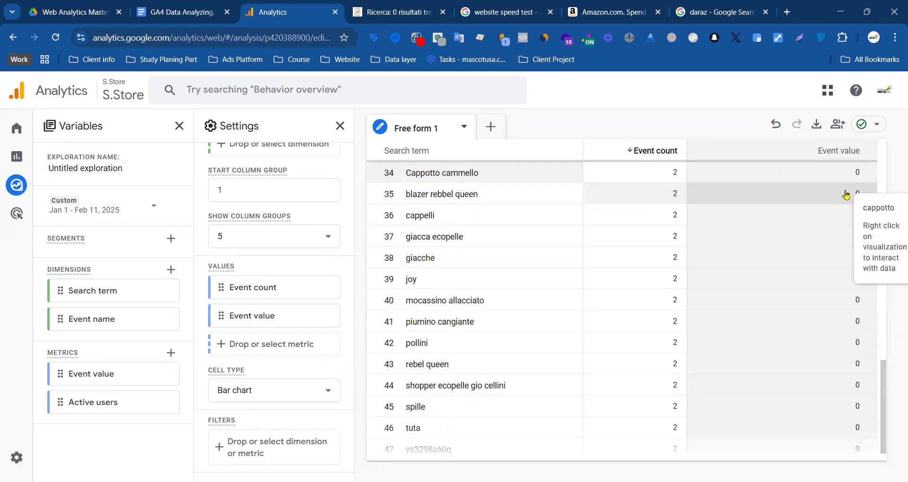
click(824, 152)
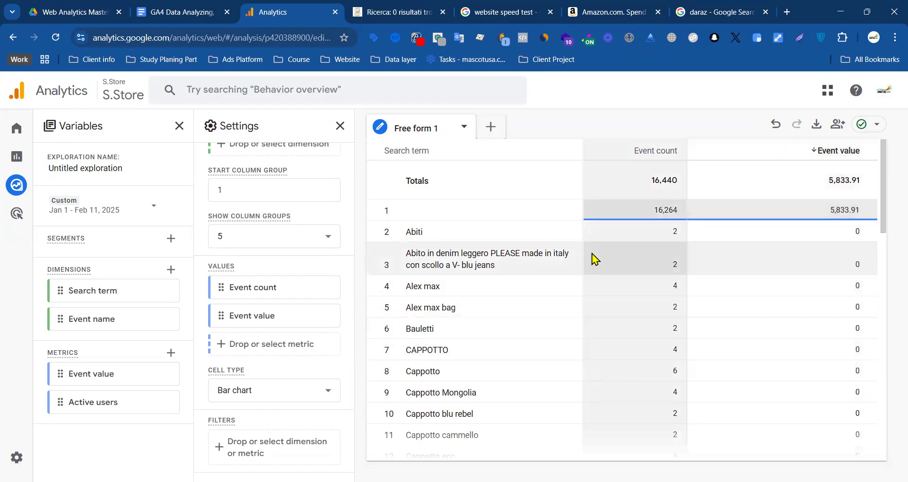
click(631, 155)
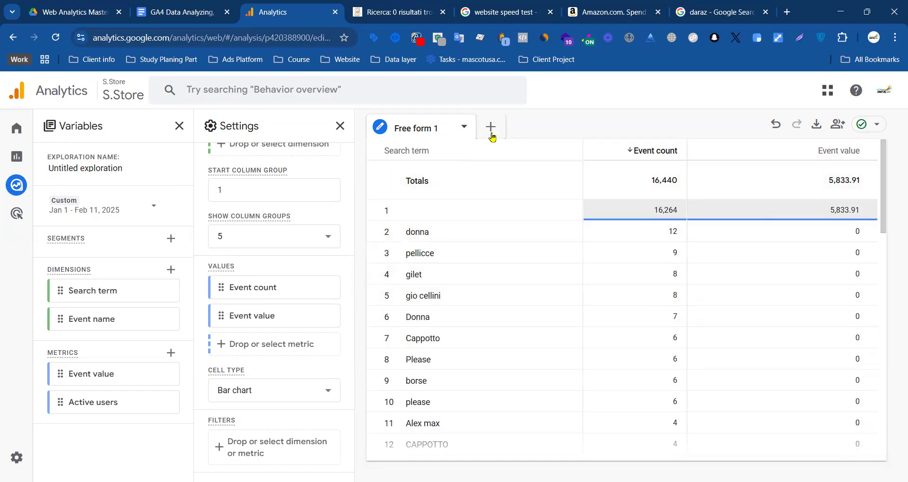
scroll(409, 395, down, 15)
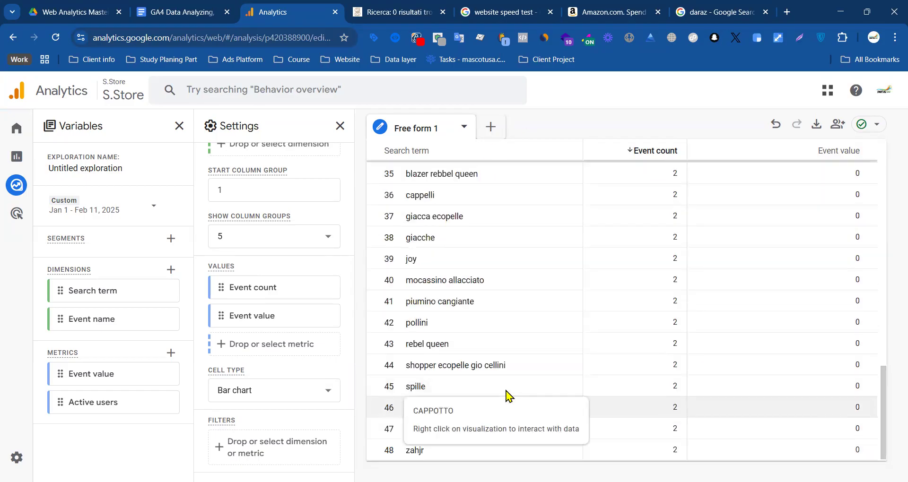
scroll(513, 248, up, 15)
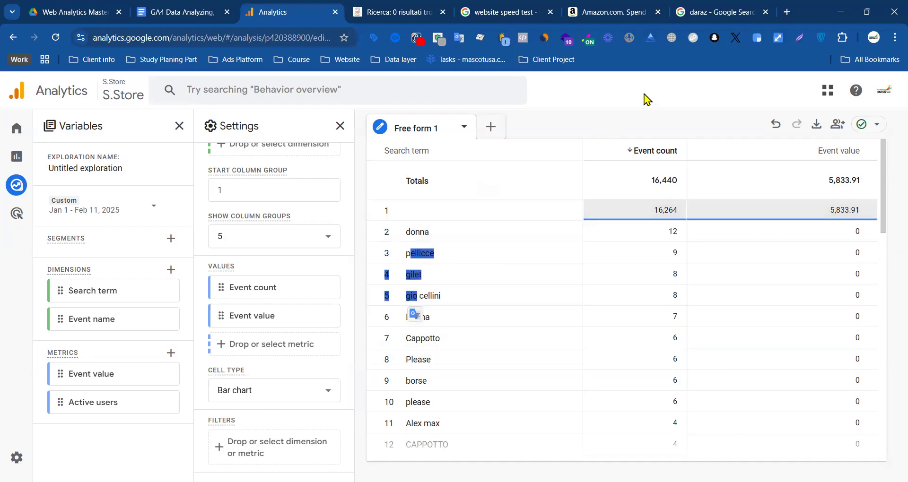
click(427, 10)
click(295, 9)
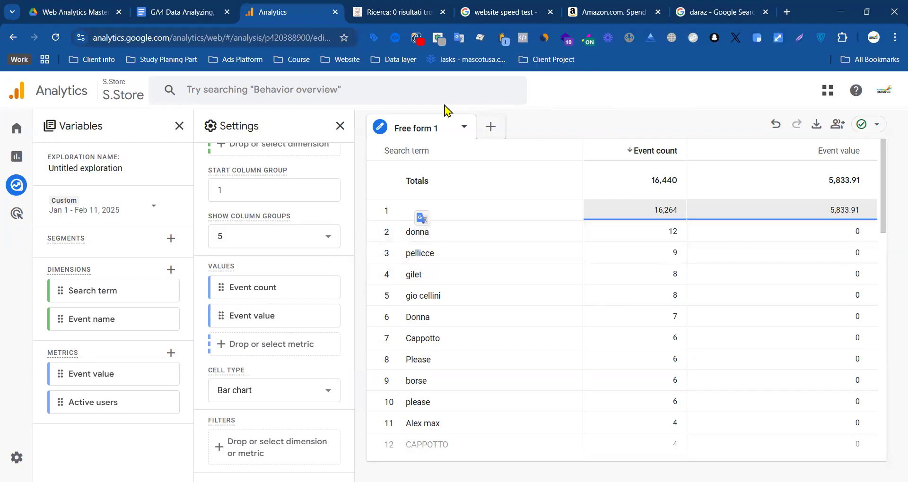
click(412, 234)
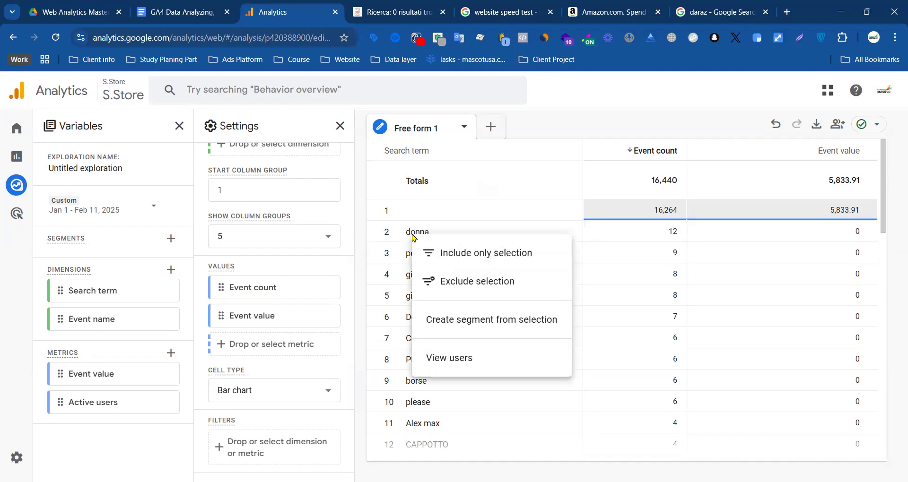
click(496, 208)
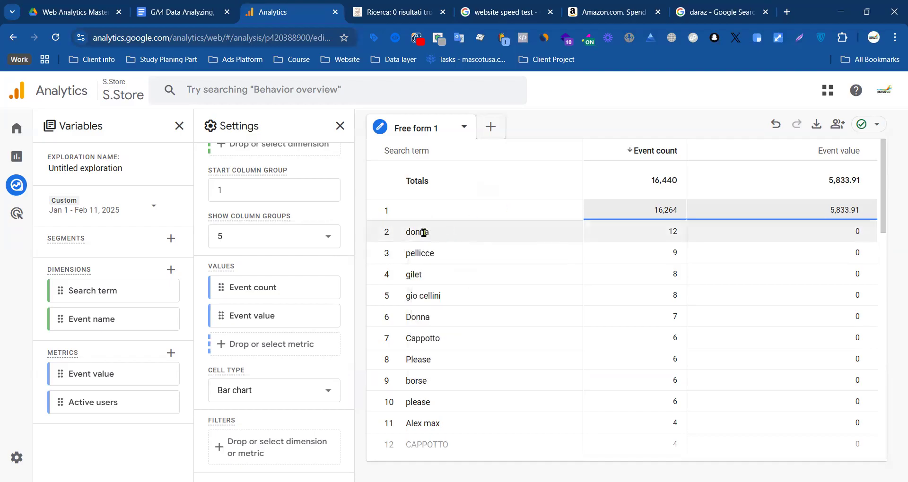
- Switch to the S.Store website, search it for "donna" and look through the products found
click(398, 12)
click(114, 123)
text(donna)
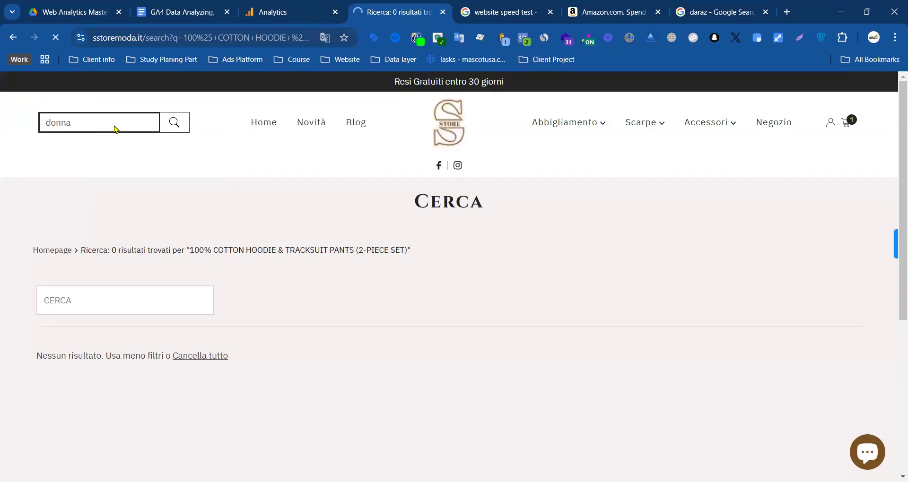
scroll(220, 270, down, 3)
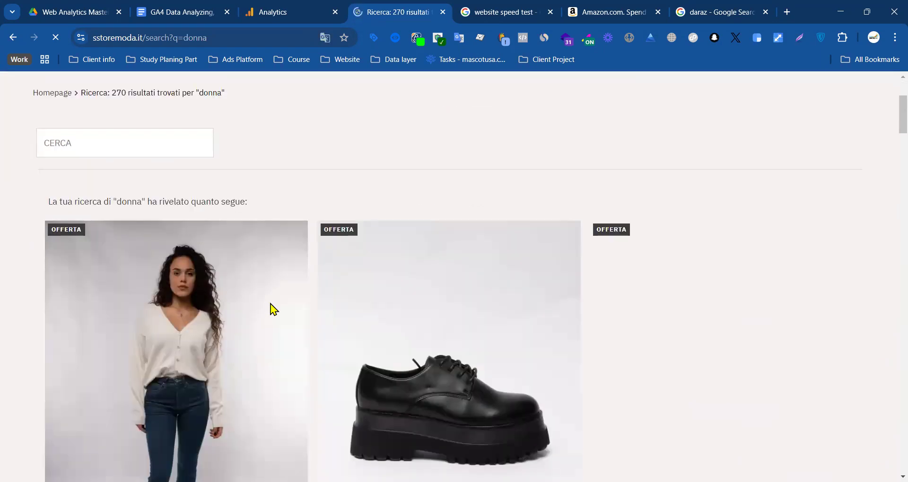
scroll(184, 320, down, 6)
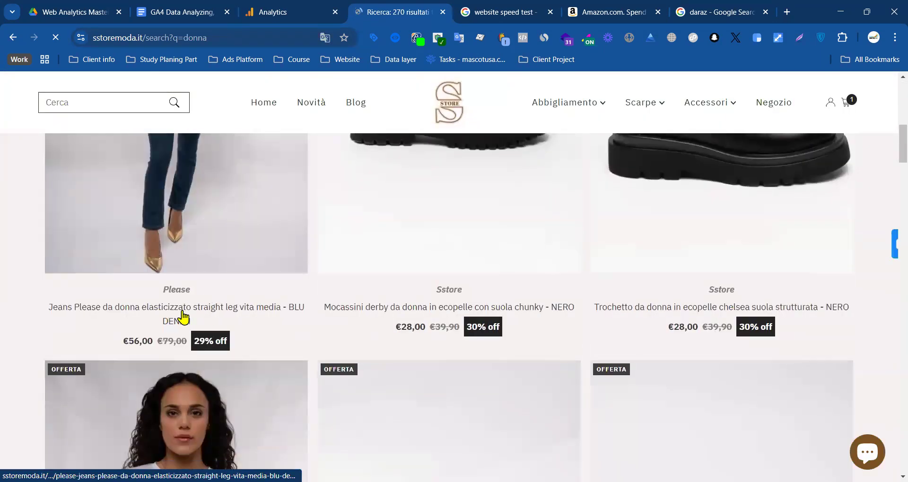
scroll(138, 298, up, 6)
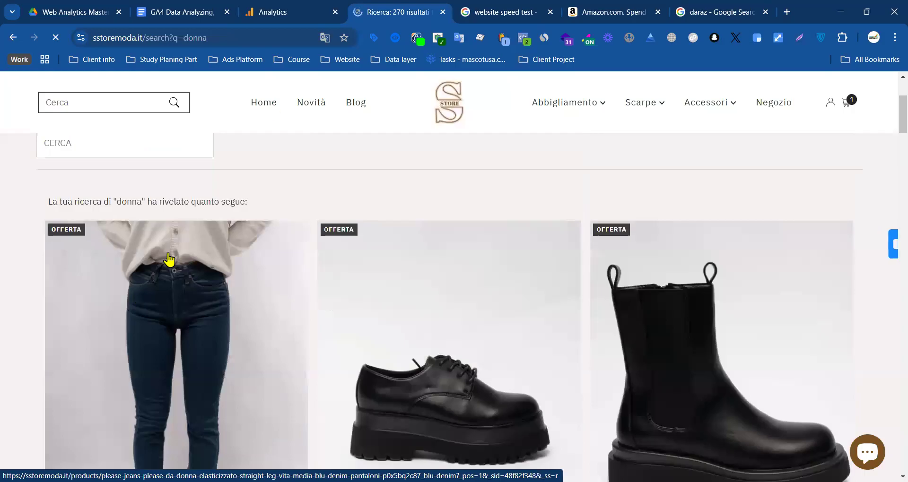
- Return to the exploration in Analytics and review the list of search terms once more
click(309, 8)
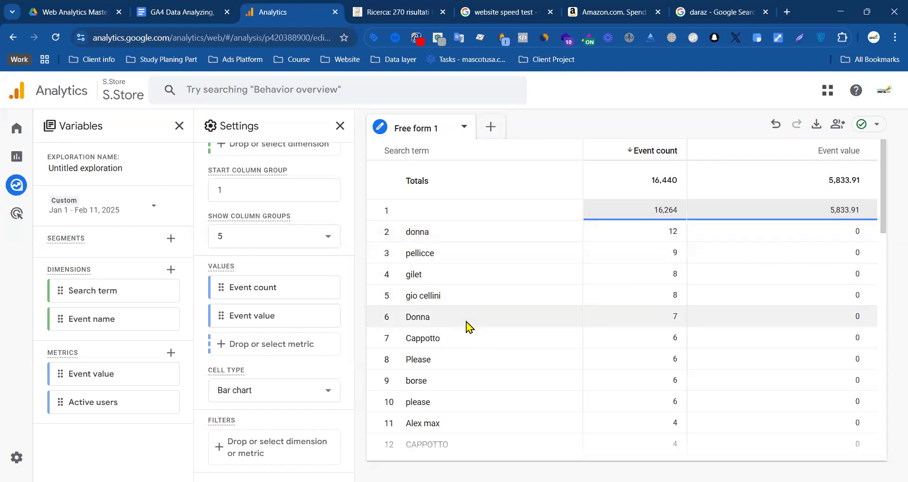
scroll(469, 327, down, 15)
scroll(369, 331, up, 6)
scroll(276, 271, up, 8)
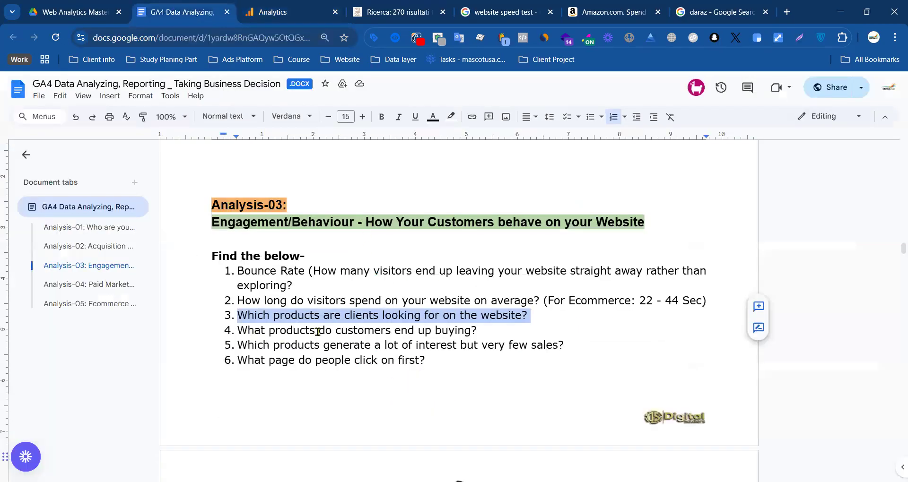
- Highlight the question about what products customers end up buying in the Google Docs document, and open the Ecommerce purchases report in Analytics
drag(392, 330, 260, 330)
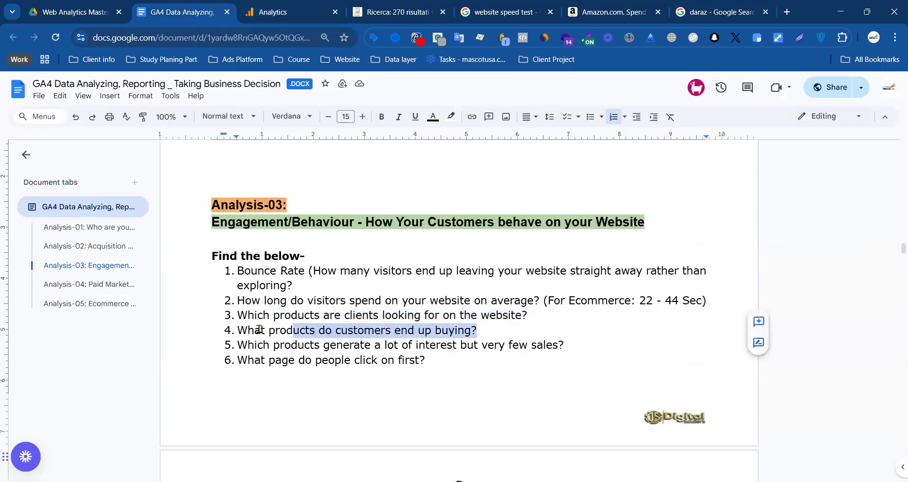
click(285, 8)
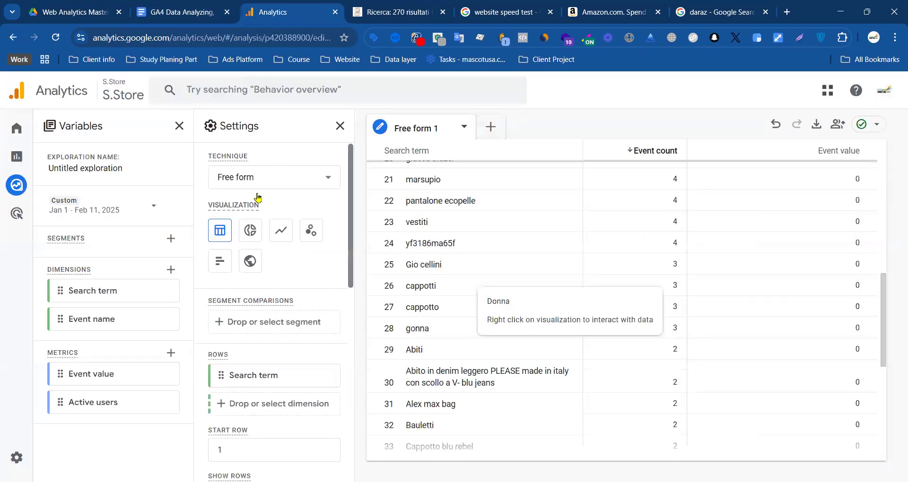
click(27, 186)
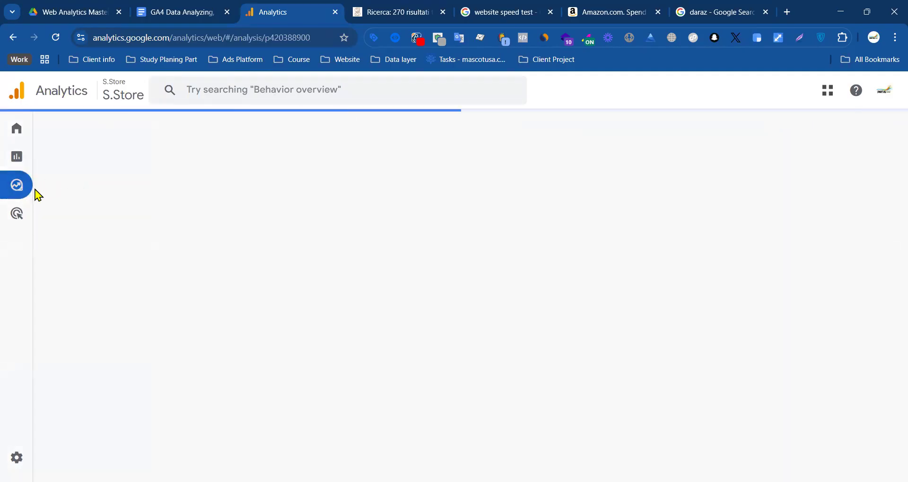
click(20, 162)
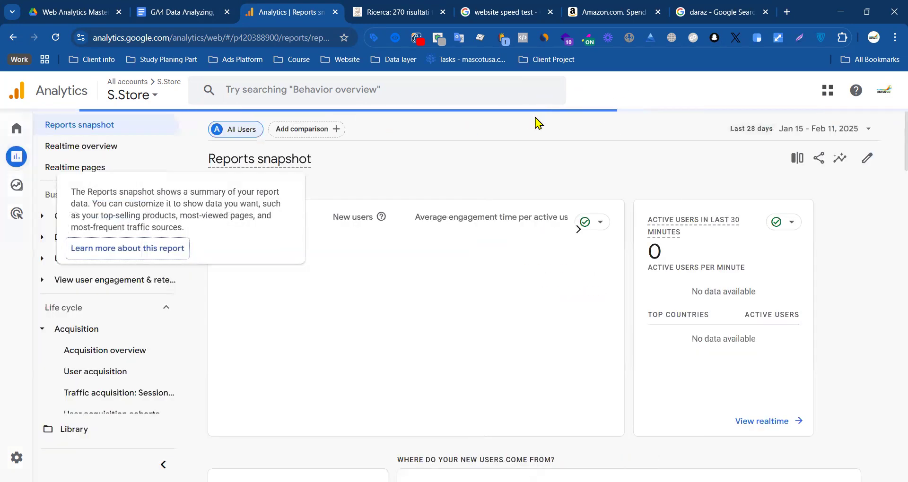
scroll(102, 345, down, 5)
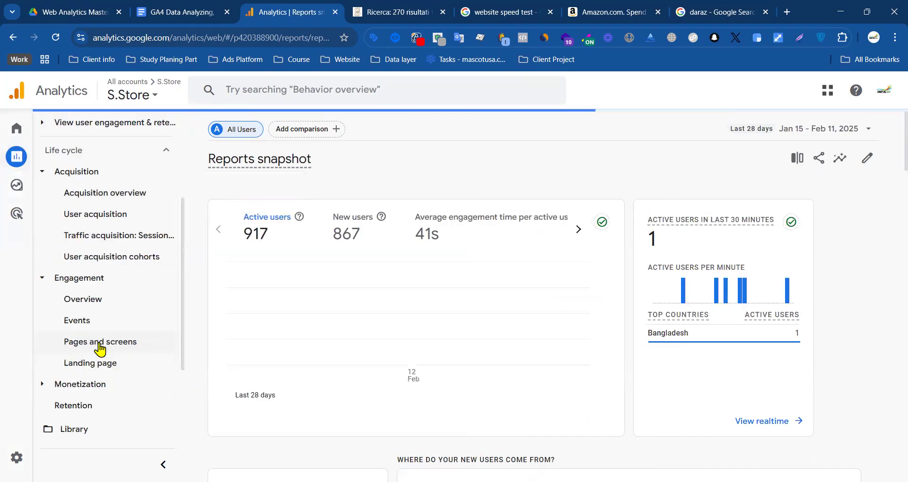
click(80, 308)
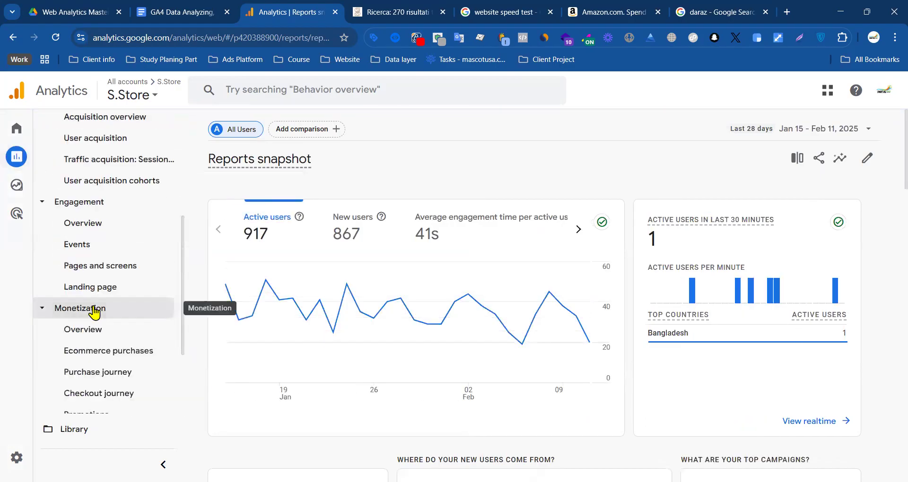
click(124, 355)
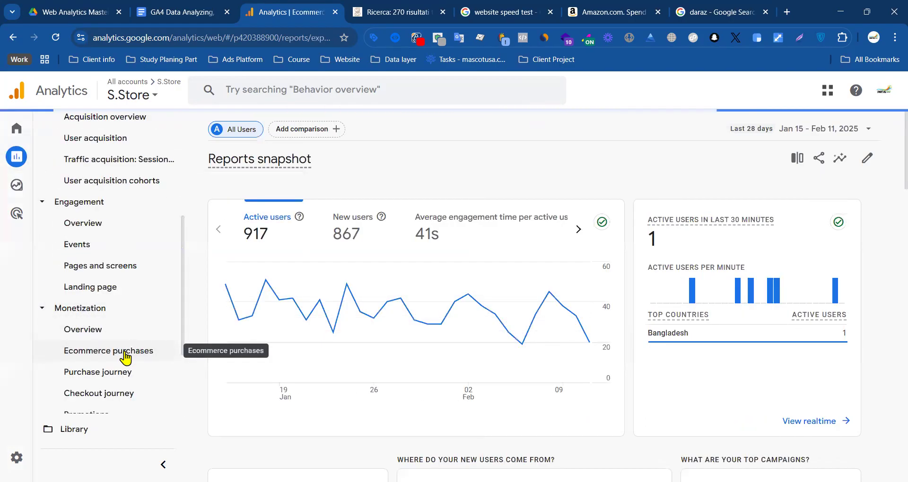
- Sort the Ecommerce purchases report by Items purchased in descending order and set its date range to Last 90 days
scroll(448, 274, down, 6)
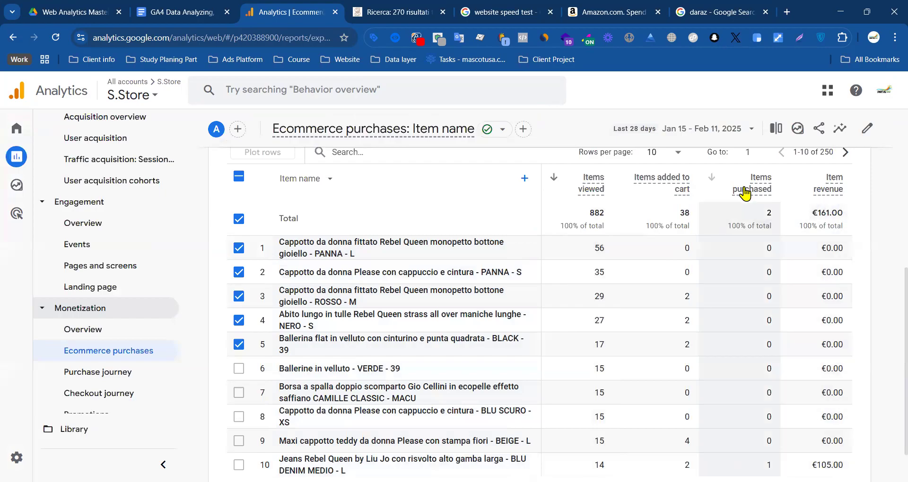
click(712, 181)
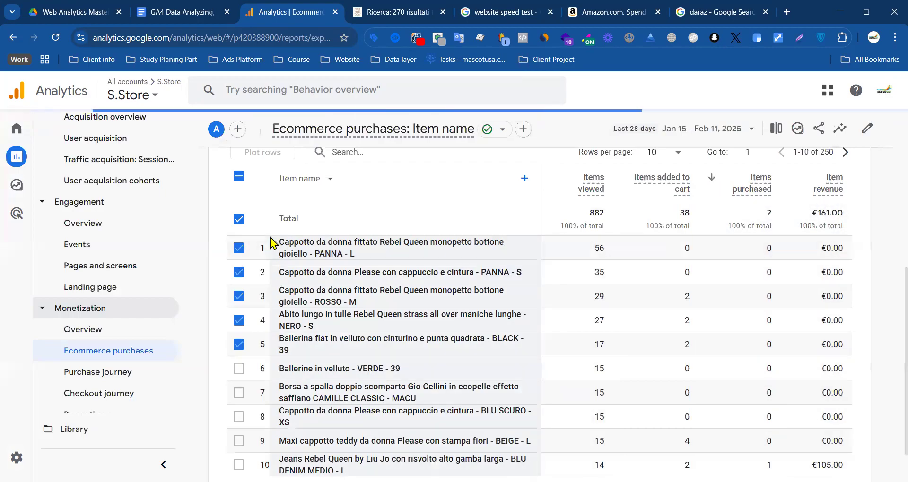
click(794, 129)
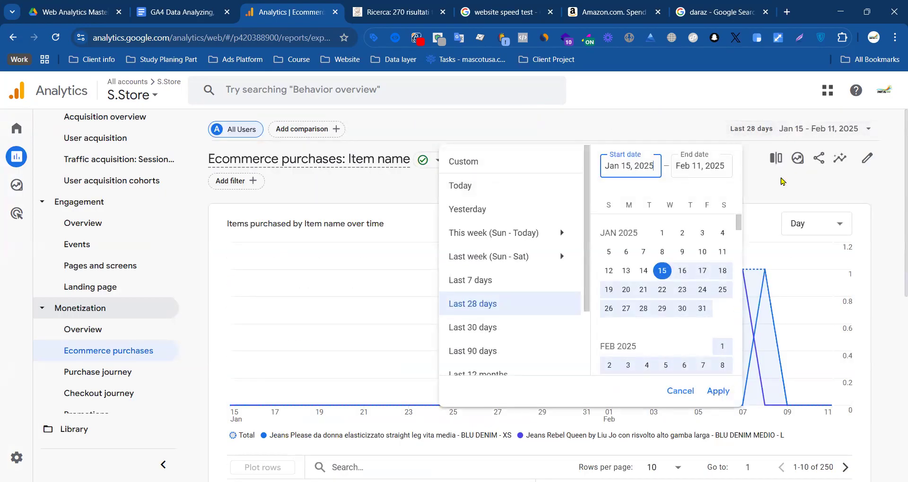
click(489, 351)
click(719, 391)
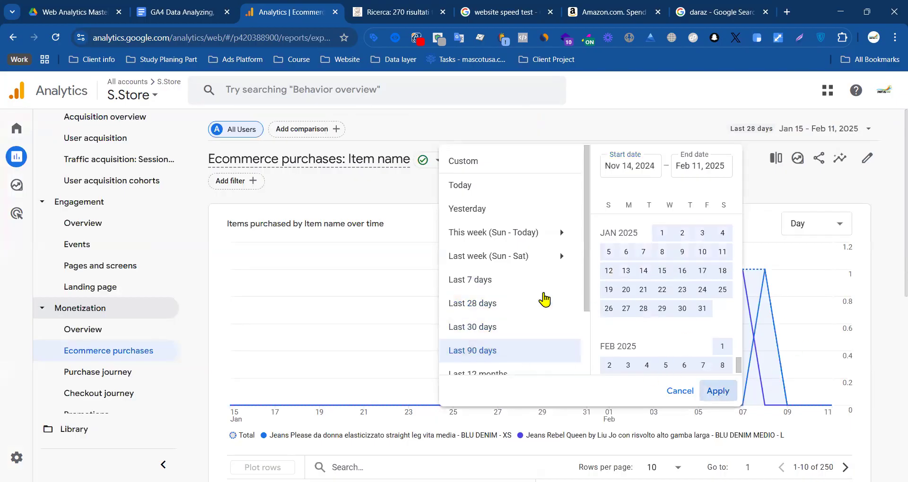
- Examine the most purchased items in the table and chart, reversing the Items purchased sort order and restoring it
scroll(728, 261, down, 5)
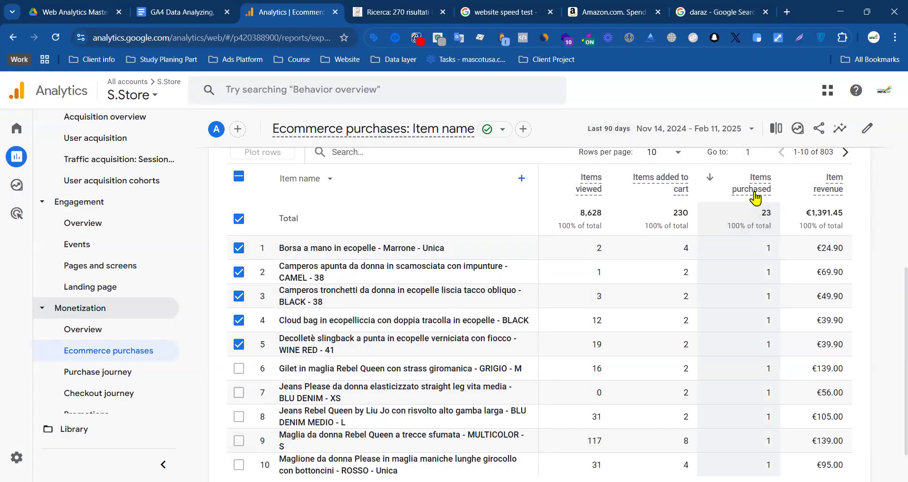
click(711, 181)
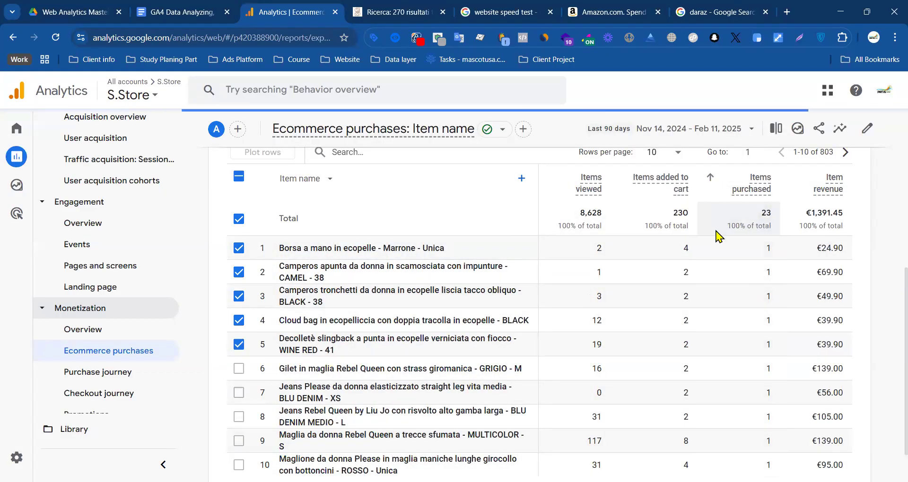
click(711, 181)
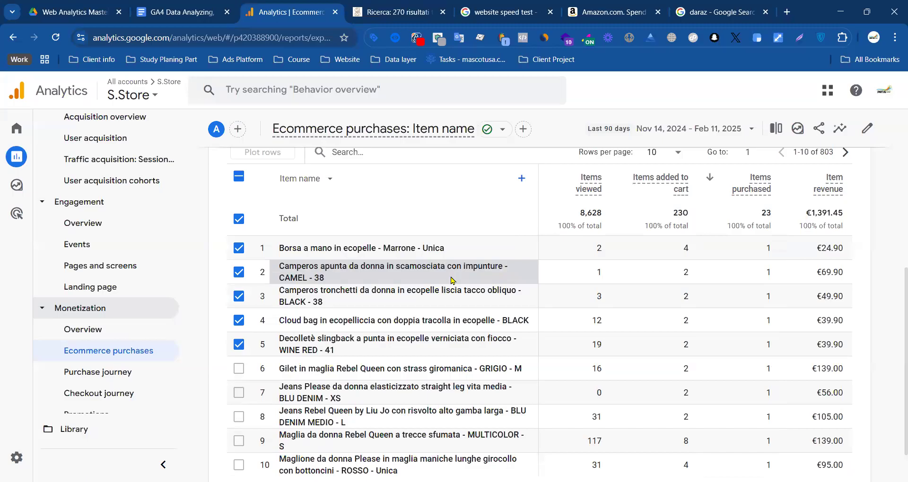
scroll(756, 279, down, 1)
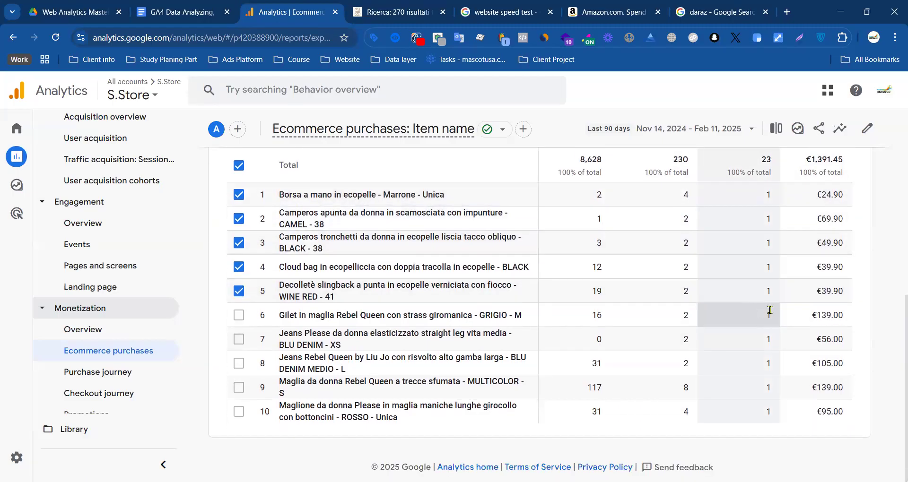
scroll(583, 395, up, 5)
scroll(416, 388, down, 5)
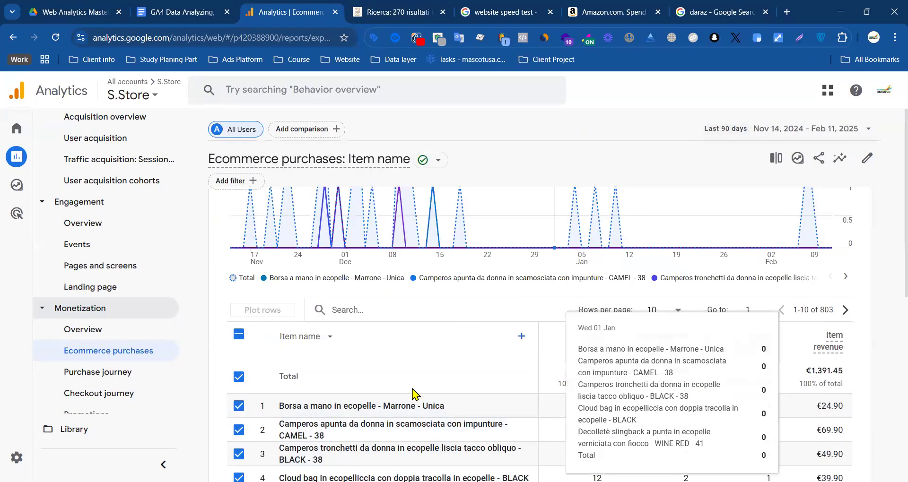
scroll(350, 307, up, 3)
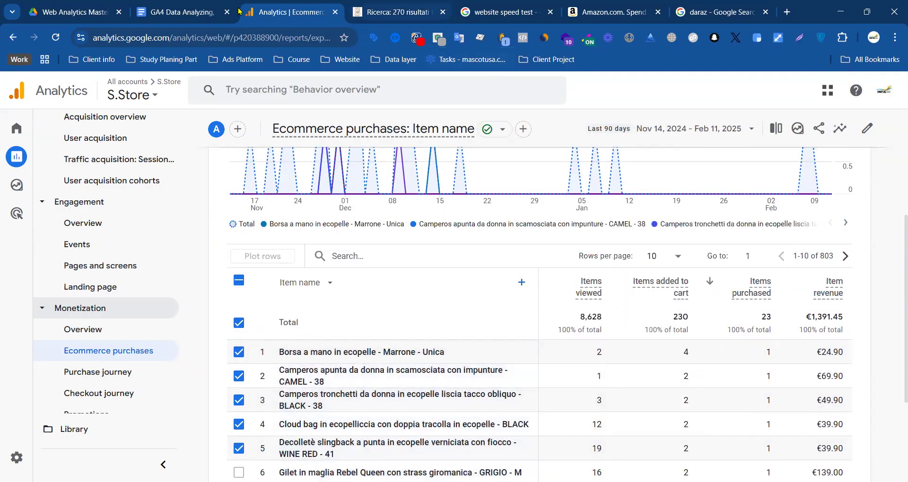
scroll(183, 304, up, 4)
- Start a new blank exploration
mouse_move(16, 215)
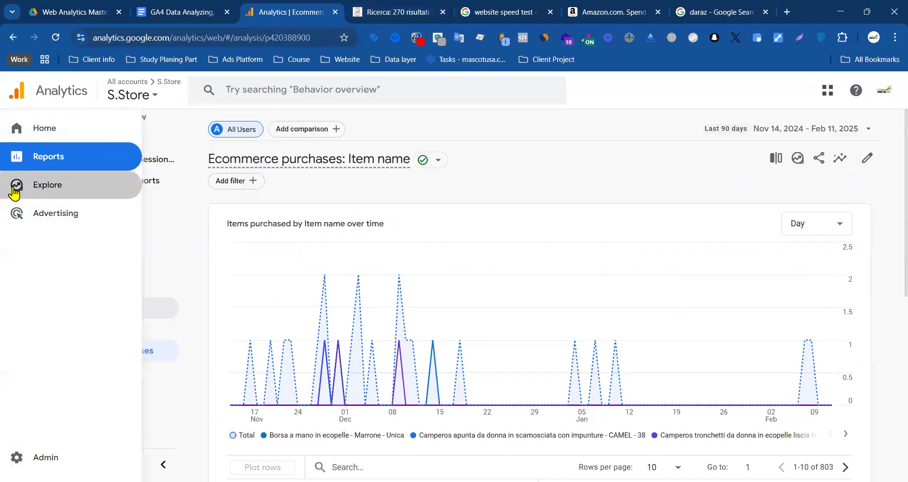
click(25, 191)
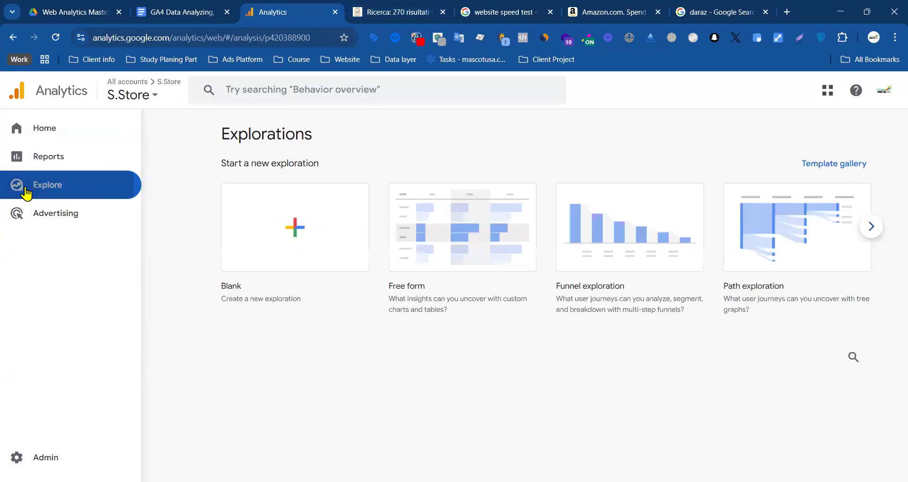
click(297, 237)
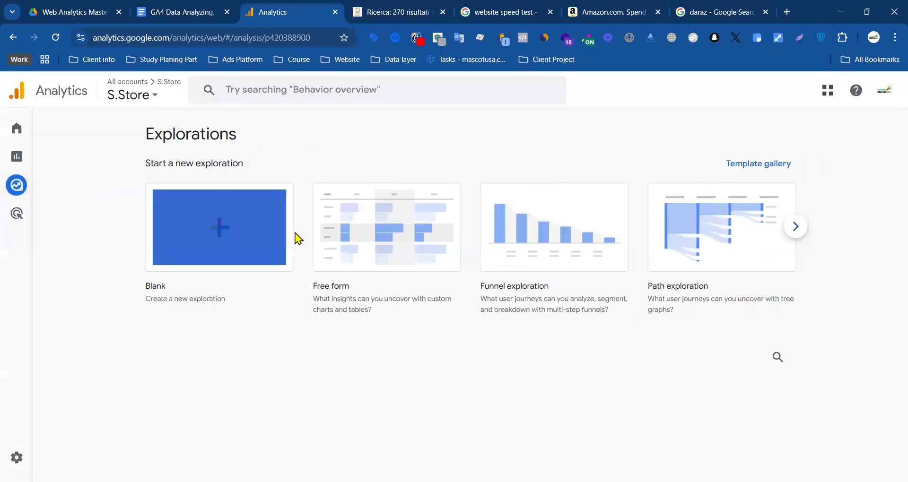
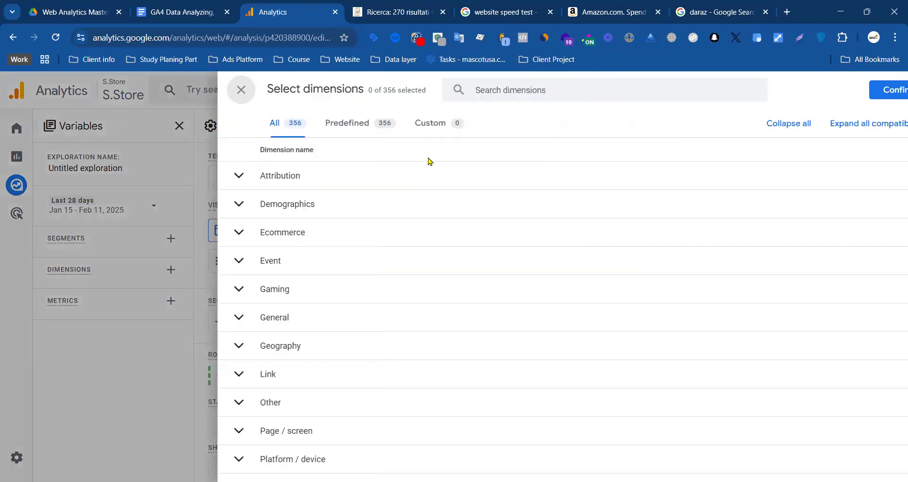
- Add the Ecommerce dimensions Item ID and Item name to the exploration
scroll(265, 369, down, 3)
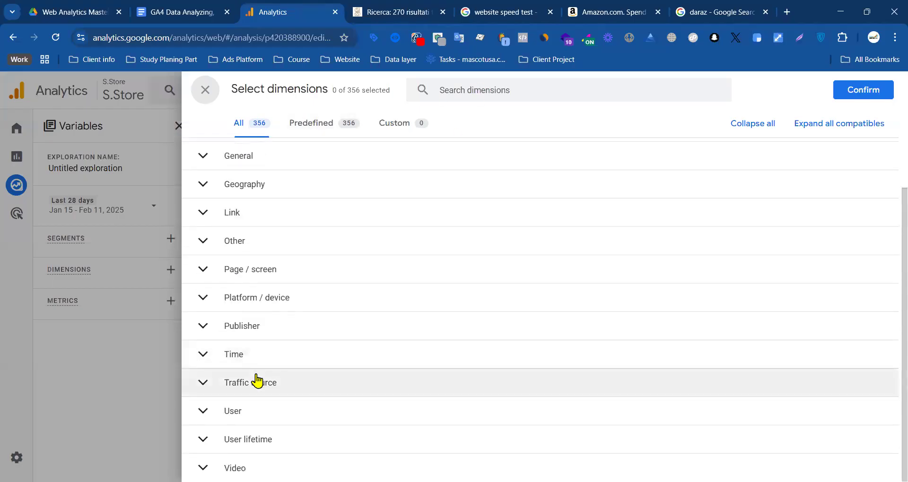
scroll(232, 326, up, 3)
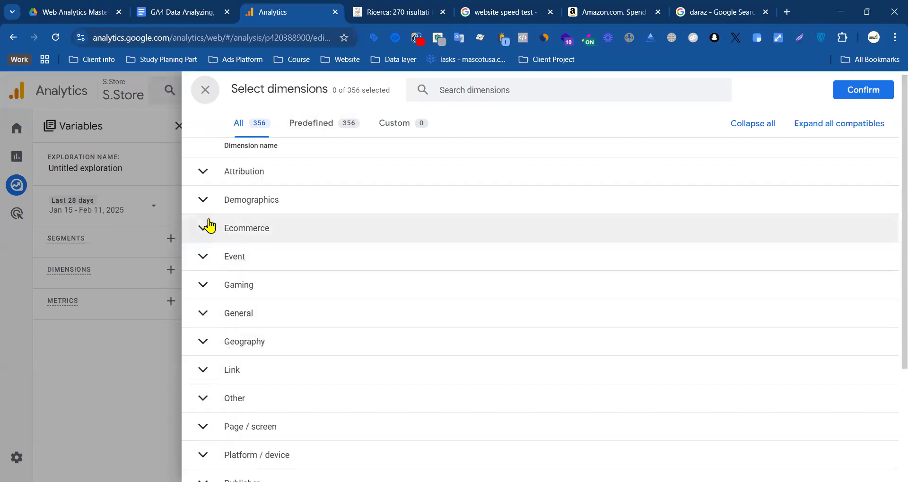
click(213, 228)
scroll(288, 297, down, 1)
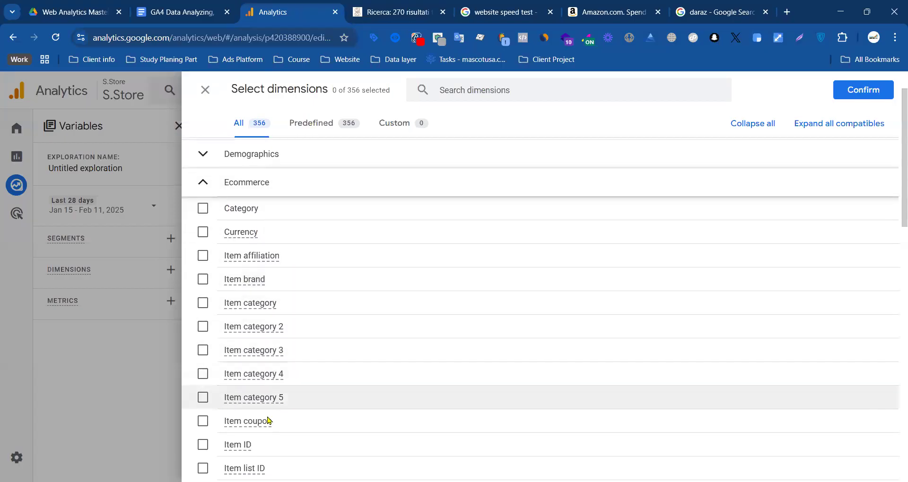
click(267, 440)
scroll(283, 411, down, 3)
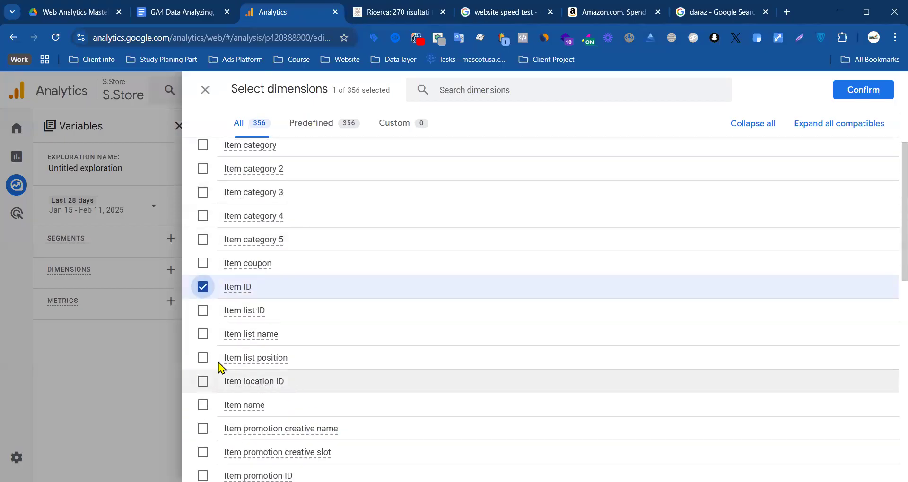
click(202, 405)
click(860, 90)
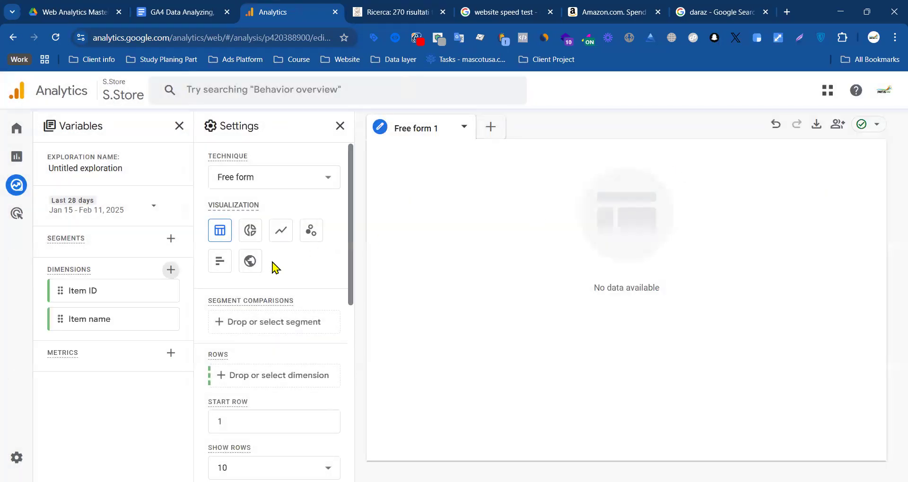
- Add the metrics Active users, Total purchasers, Purchases and Items purchased to the exploration
click(171, 356)
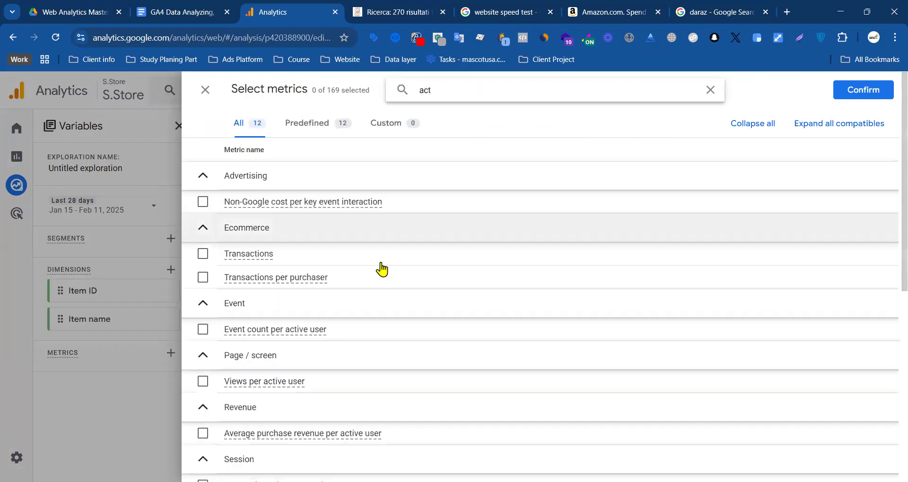
scroll(283, 355, down, 6)
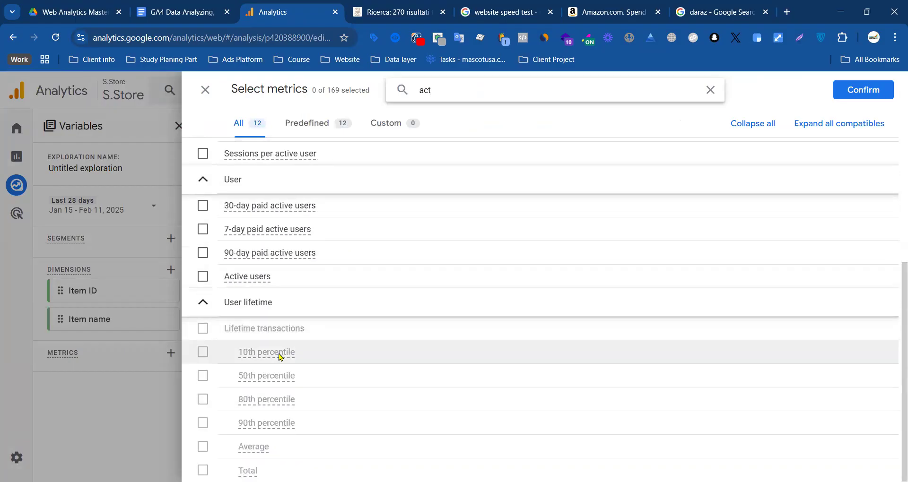
click(203, 277)
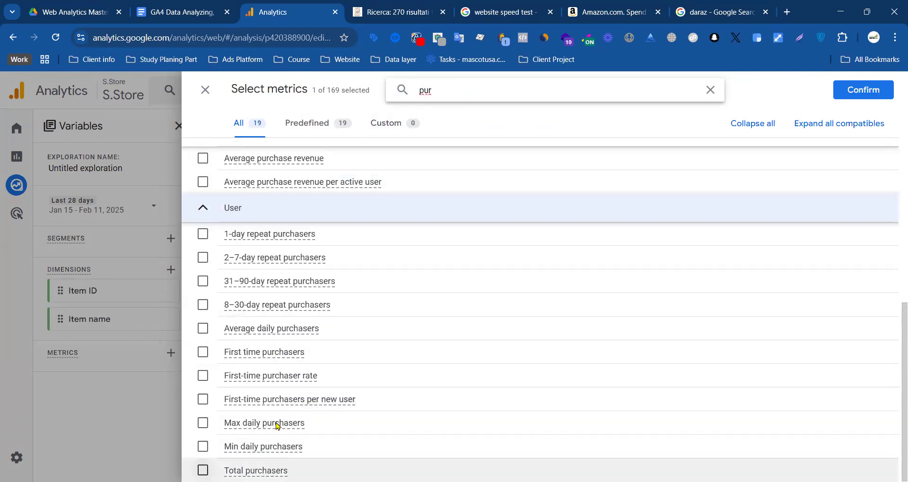
click(277, 468)
scroll(367, 284, up, 10)
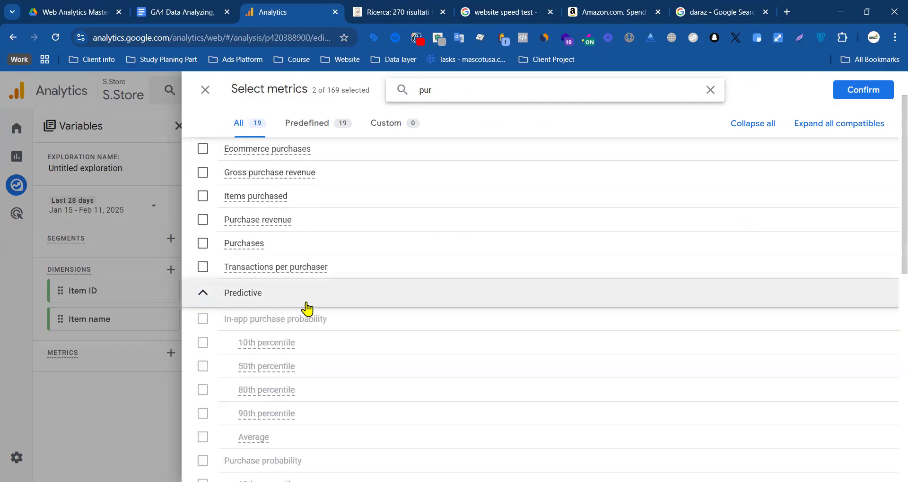
scroll(321, 305, up, 1)
click(203, 296)
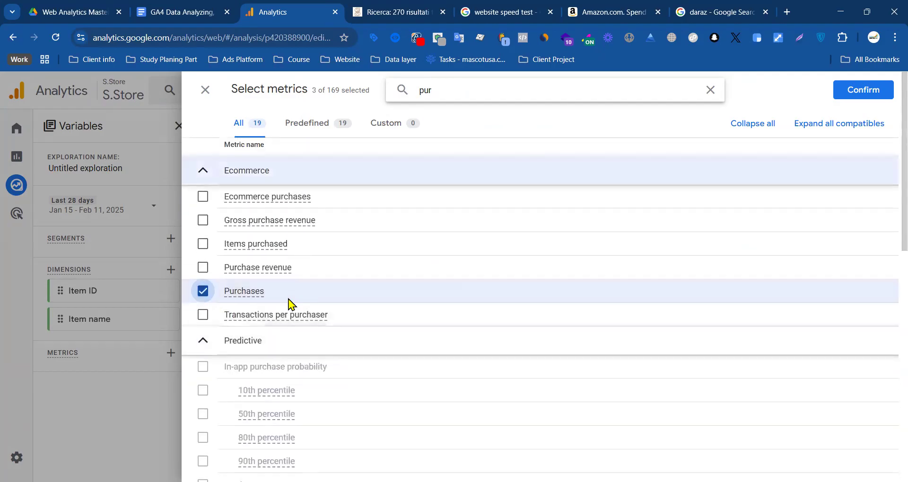
scroll(259, 355, down, 10)
scroll(254, 351, up, 10)
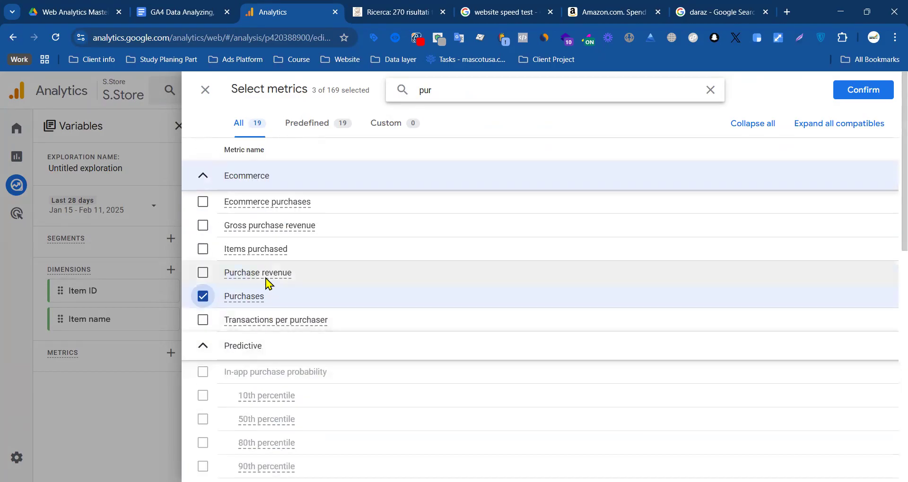
click(203, 253)
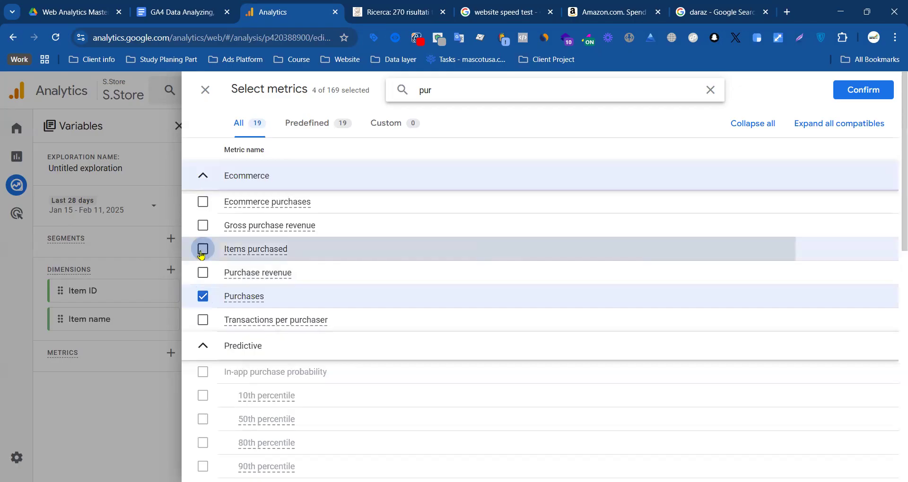
click(871, 92)
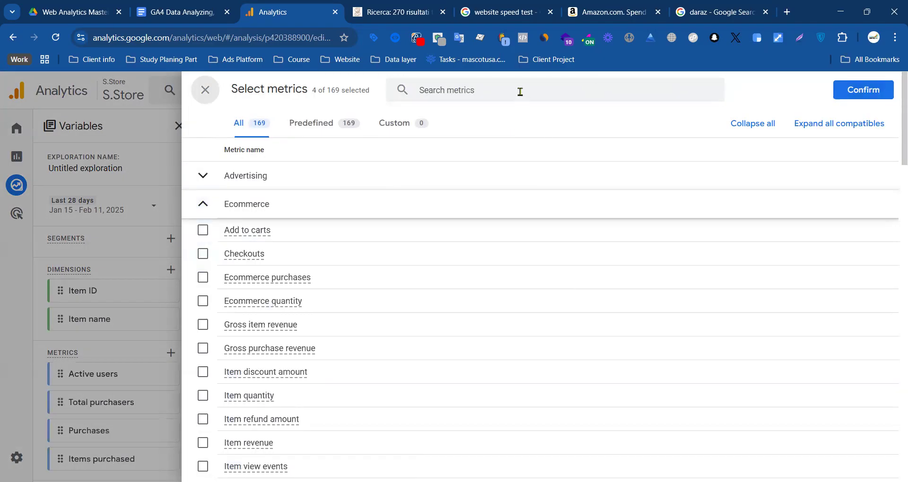
- Search the metrics for "purchas" and add Purchase revenue to the exploration
click(521, 91)
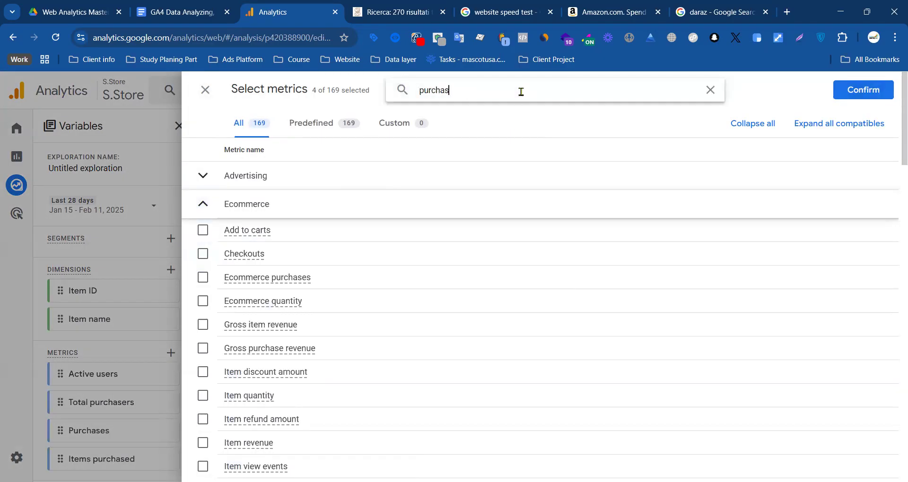
click(202, 276)
click(863, 90)
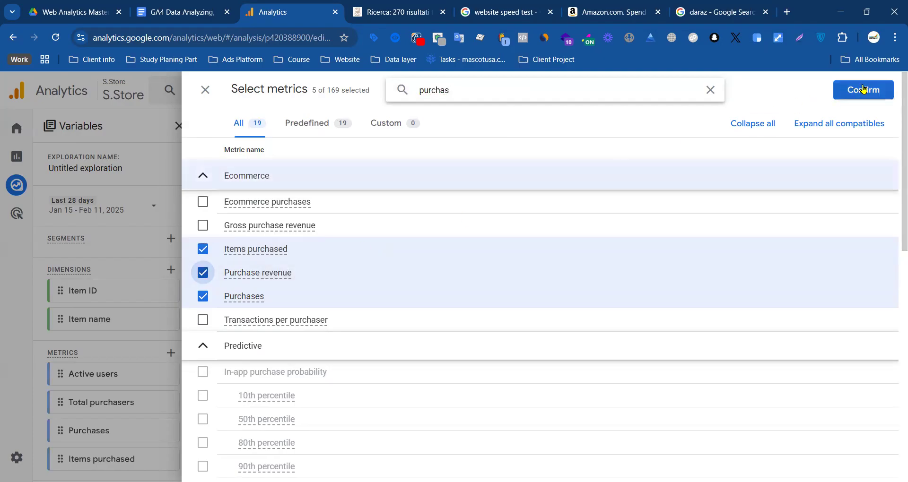
- Use Item ID and Item name as the rows of the free-form table
scroll(348, 298, down, 5)
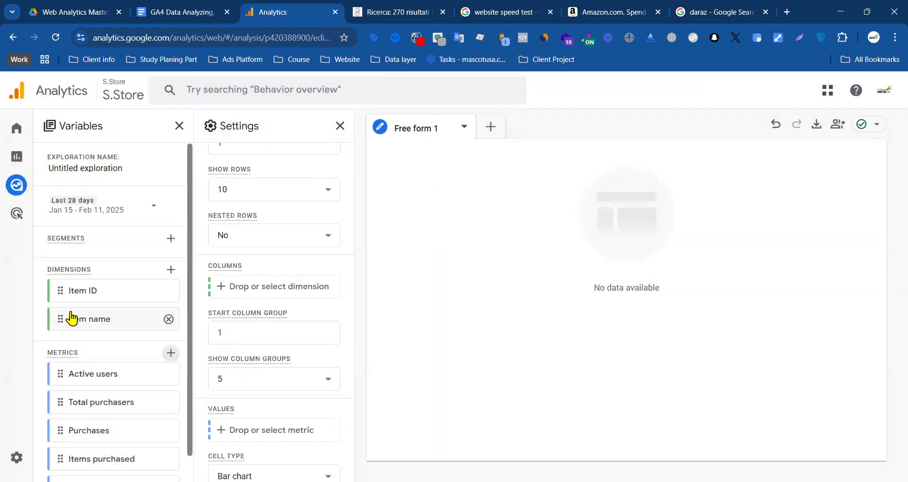
scroll(72, 317, down, 1)
double_click(109, 264)
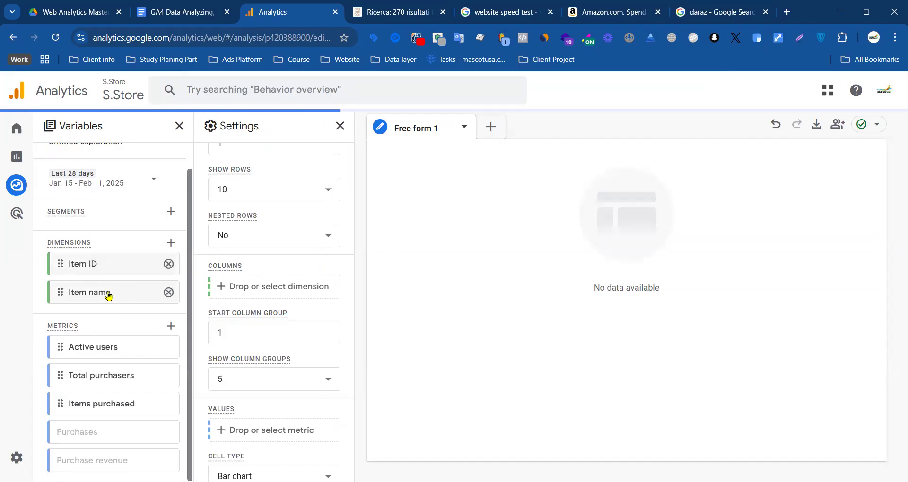
double_click(107, 293)
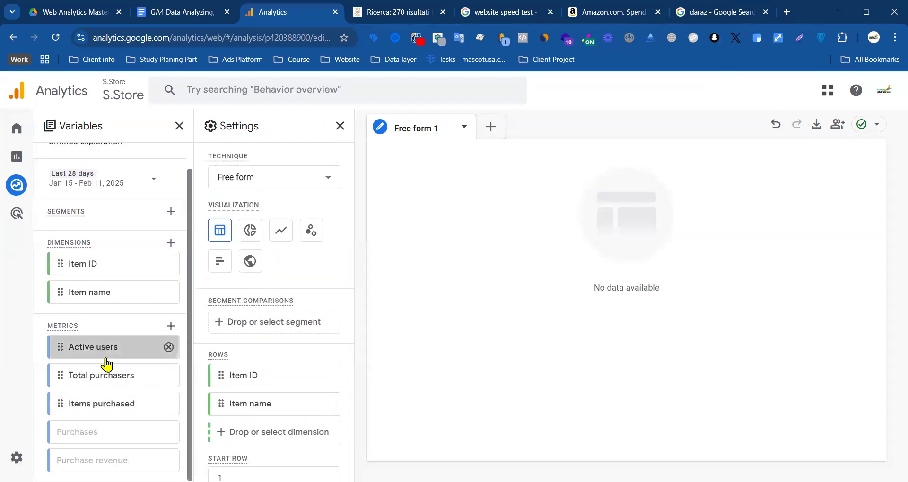
- Add Active users and Total purchasers as the values of the free-form table
double_click(105, 352)
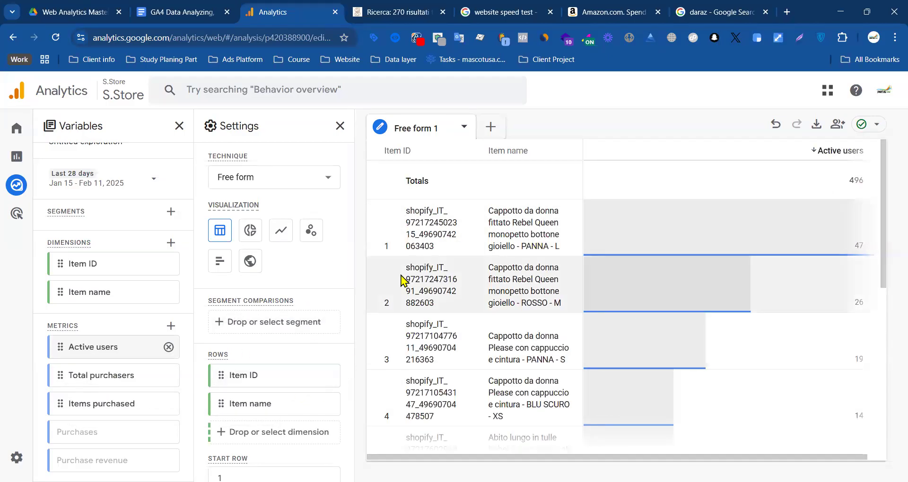
drag(407, 210, 384, 246)
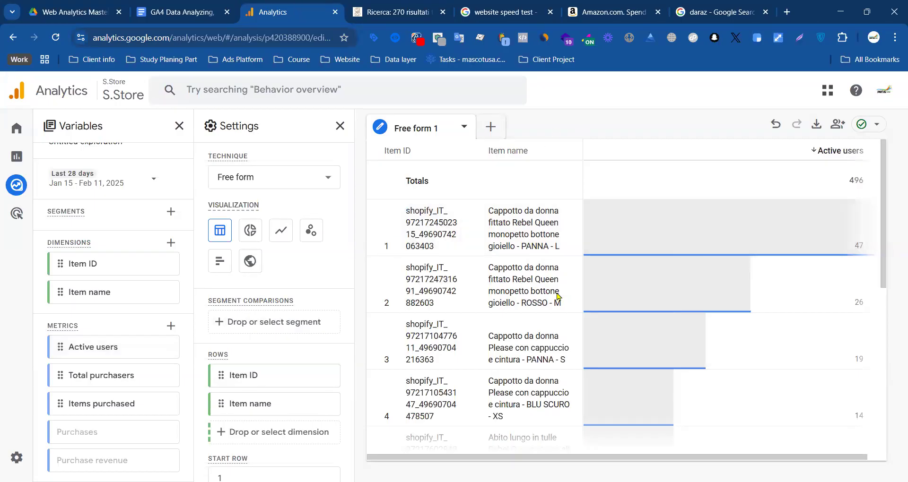
drag(648, 456, 797, 231)
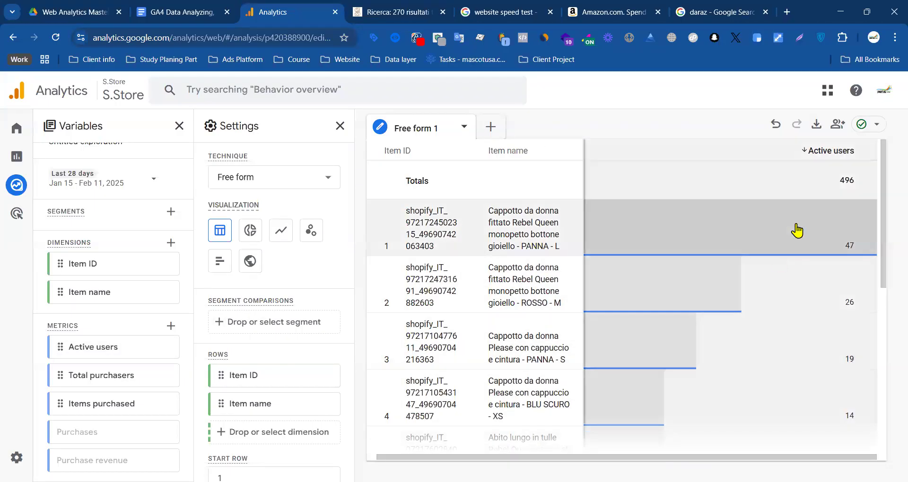
double_click(100, 376)
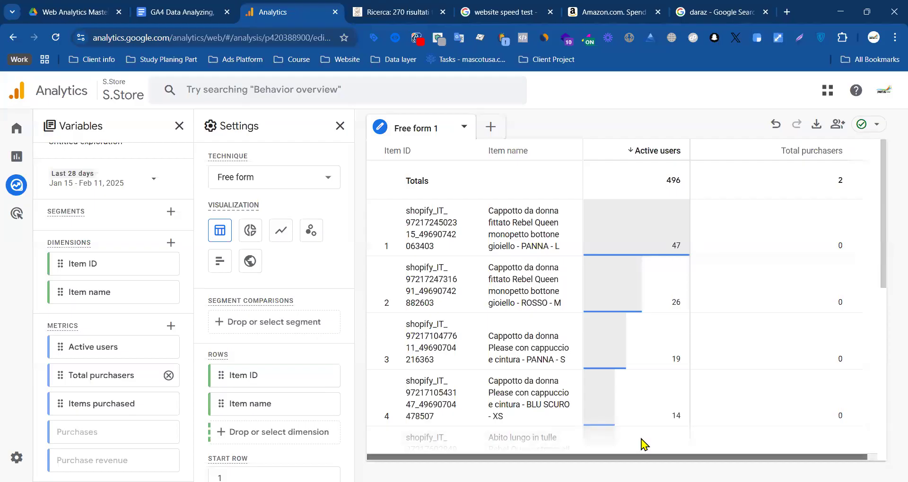
scroll(638, 442, right, 1)
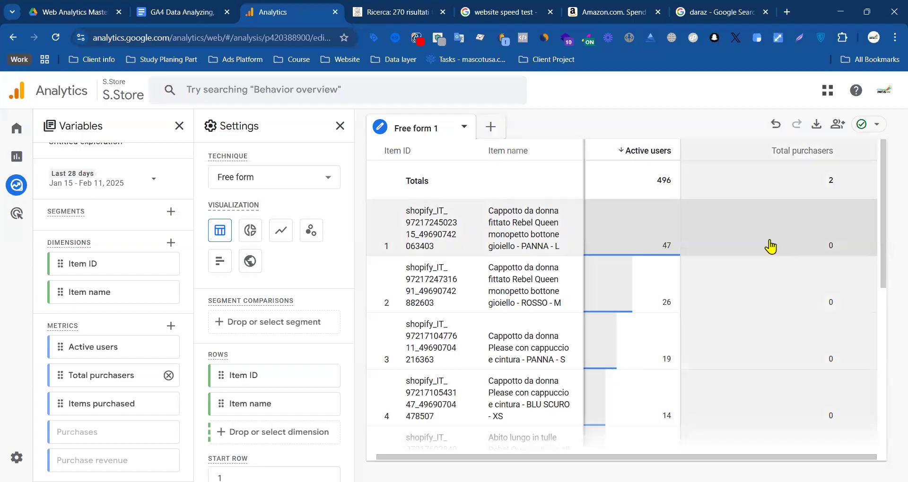
- Set the exploration's date range to Last 30 days and sort the table by Total purchasers in descending order
click(68, 182)
click(106, 353)
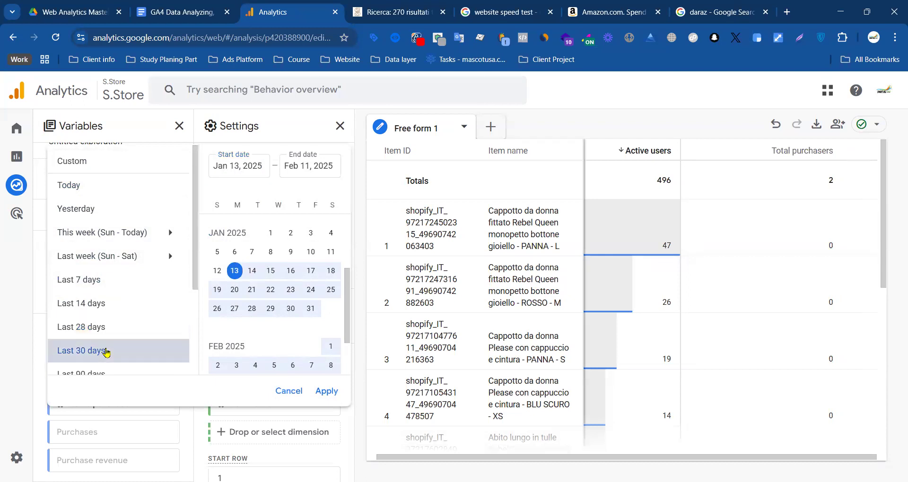
click(326, 392)
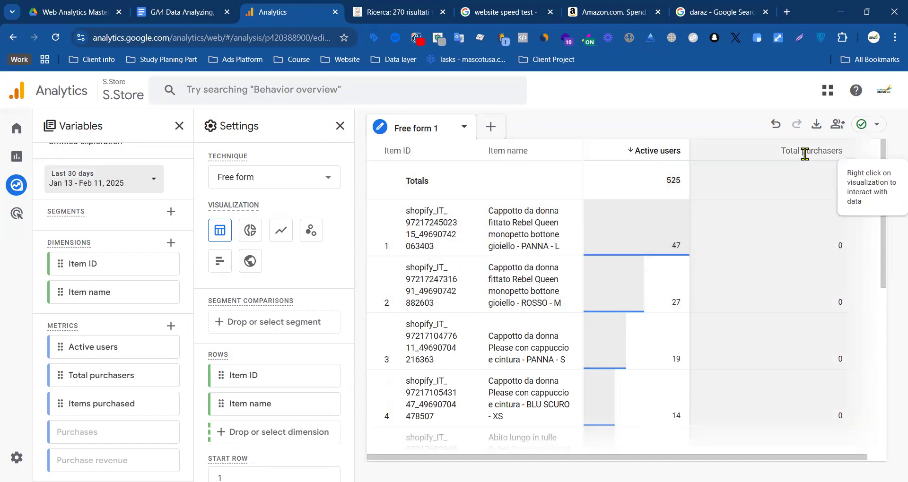
click(776, 153)
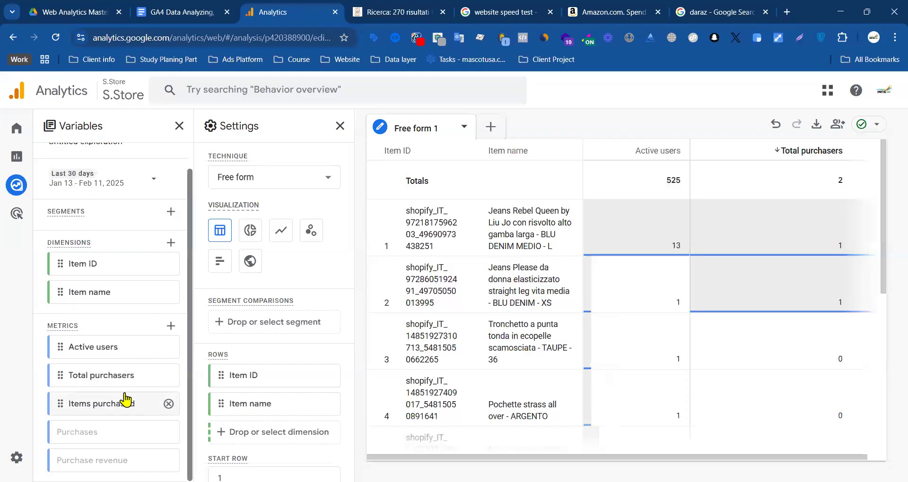
mouse_move(73, 201)
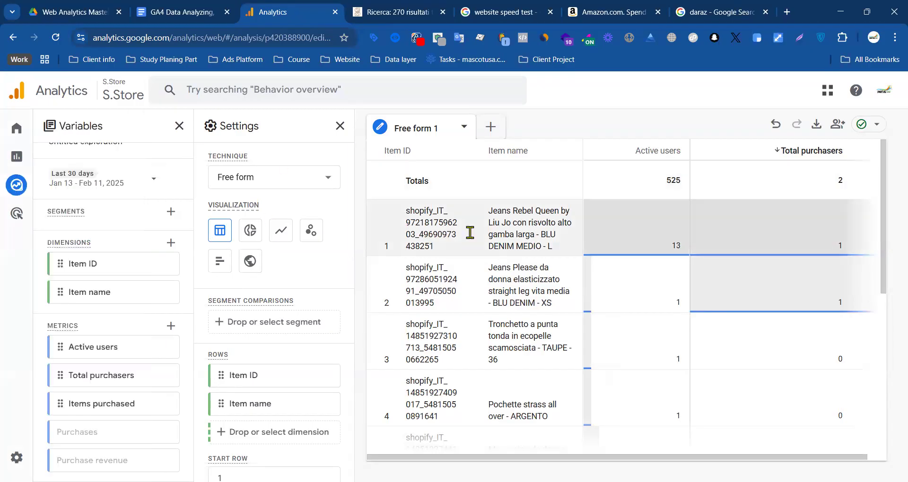
mouse_move(16, 186)
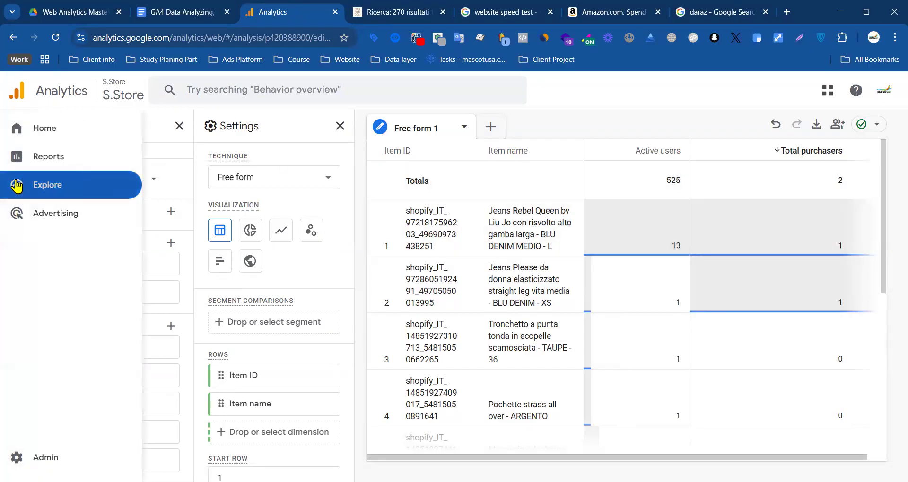
click(28, 157)
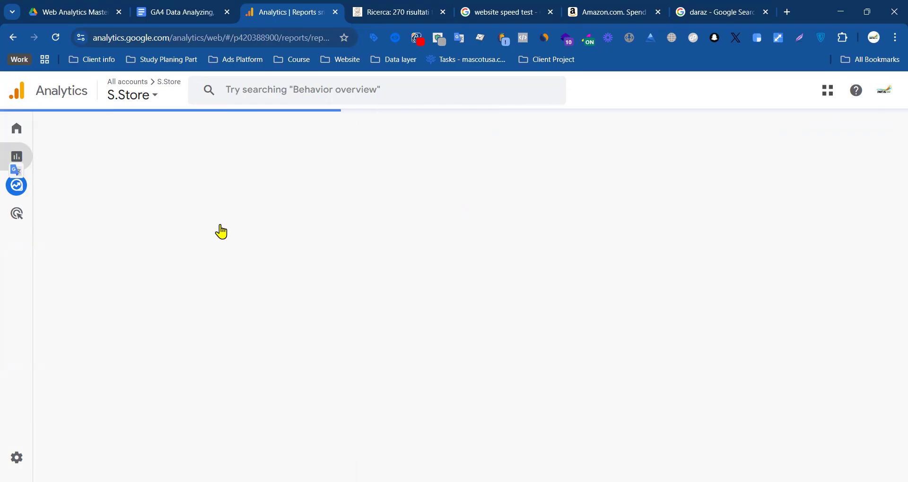
click(17, 189)
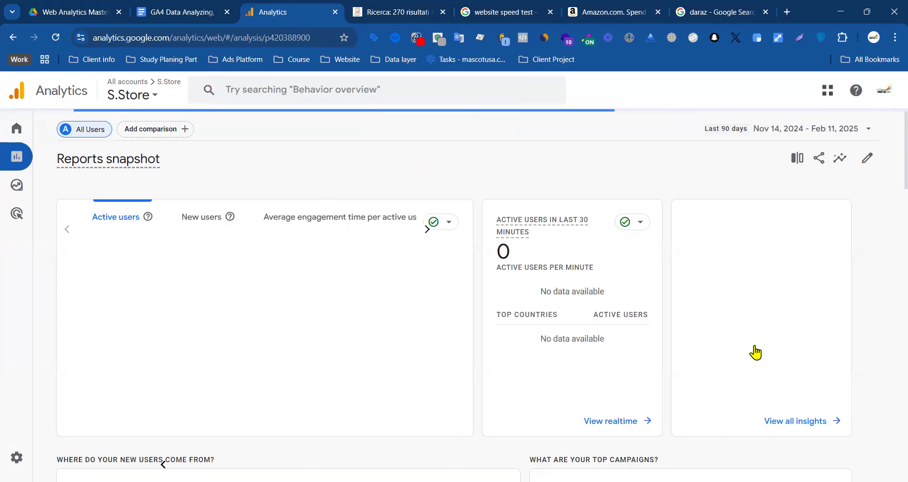
click(873, 40)
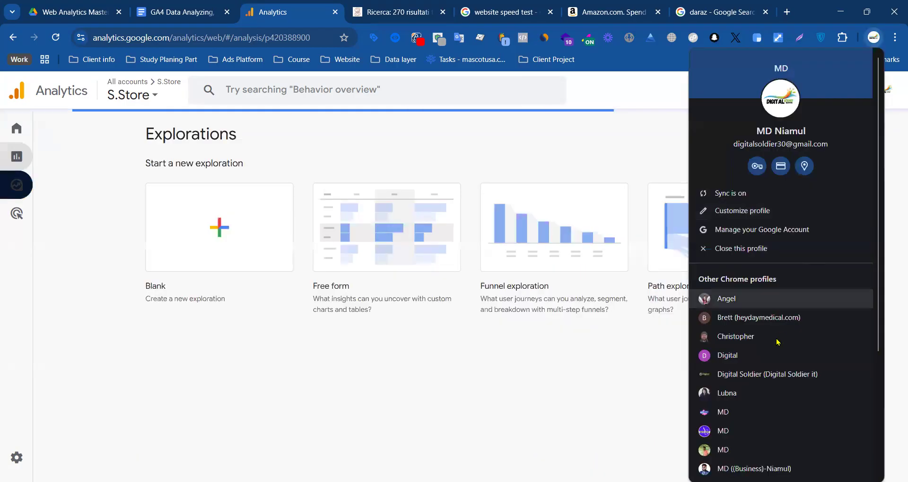
click(735, 413)
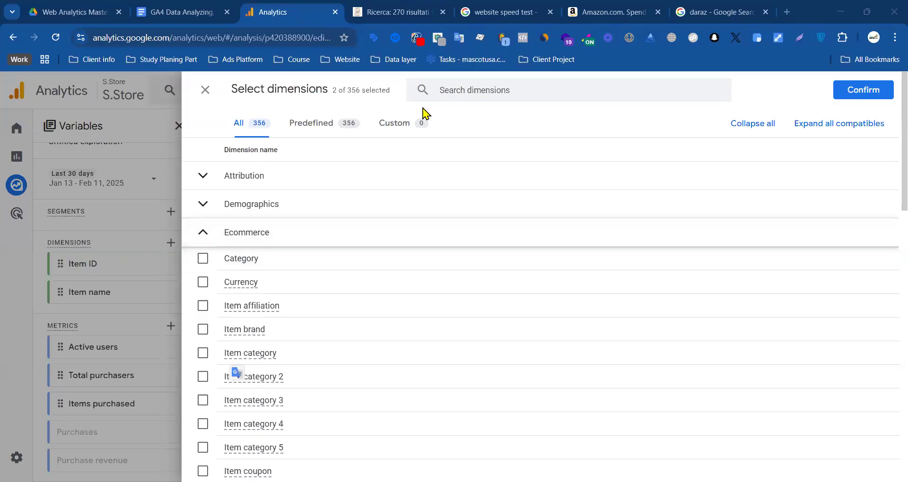
- Search the dimensions for "even" and add Event name to the exploration
click(431, 97)
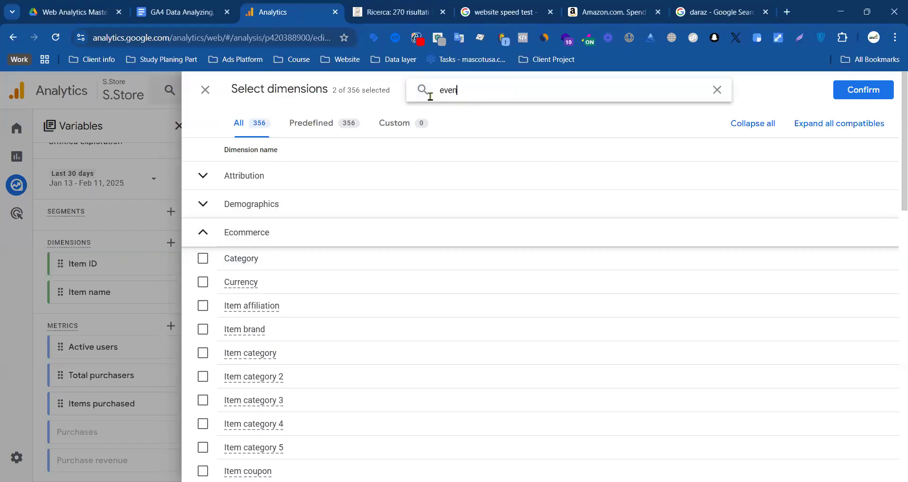
click(203, 202)
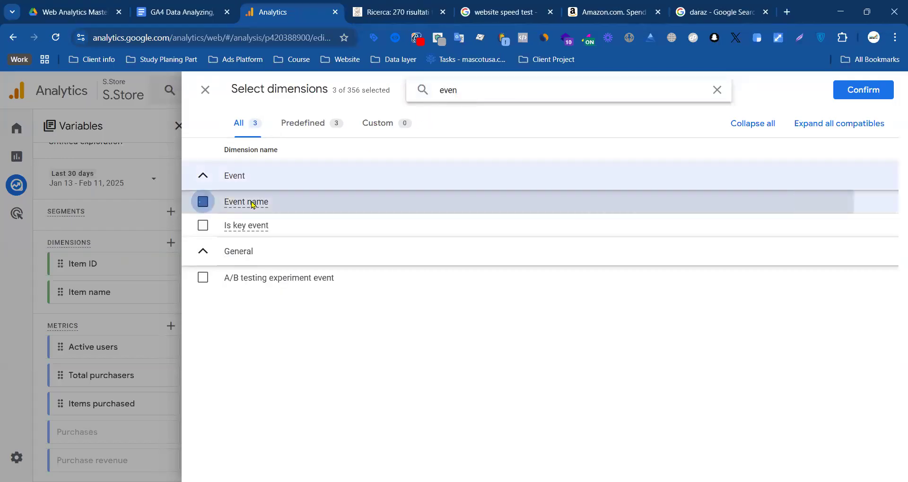
click(863, 90)
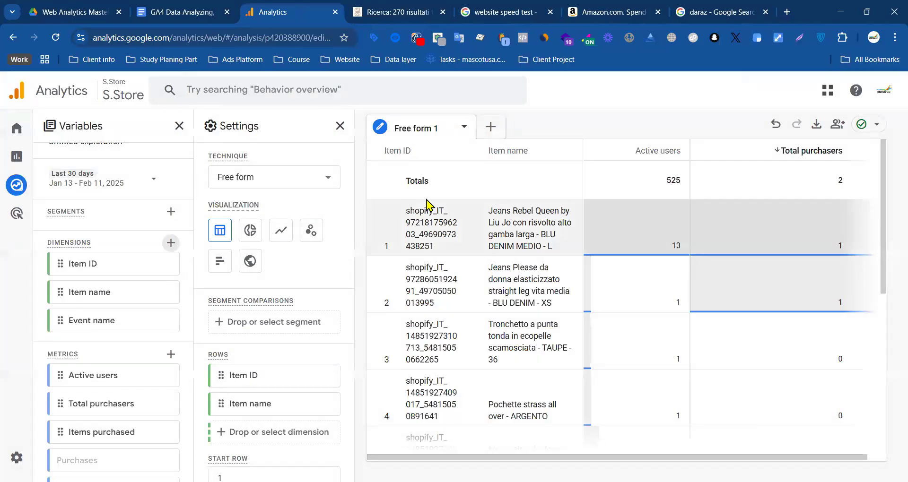
- Start a new filter on the Event name dimension for the free-form table
scroll(275, 236, down, 3)
scroll(129, 269, down, 2)
scroll(106, 319, up, 2)
scroll(242, 286, up, 3)
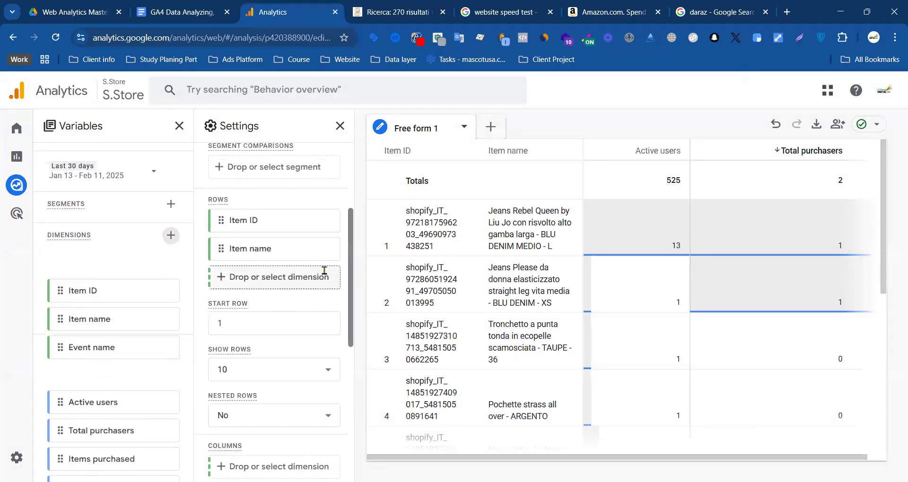
scroll(152, 305, down, 1)
scroll(311, 322, down, 8)
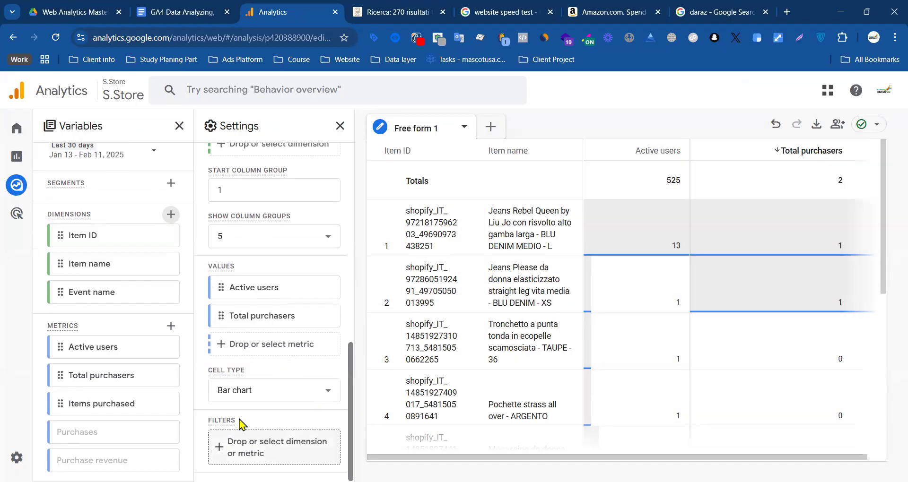
click(240, 432)
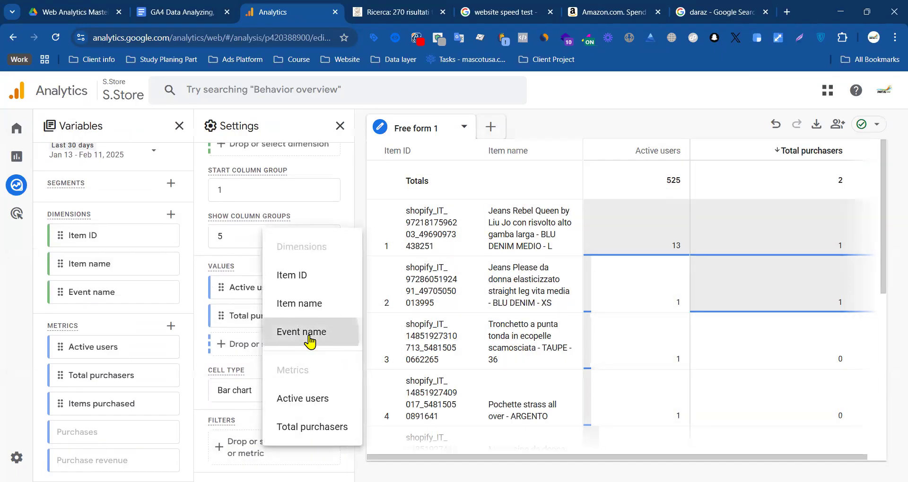
click(311, 334)
scroll(283, 322, down, 2)
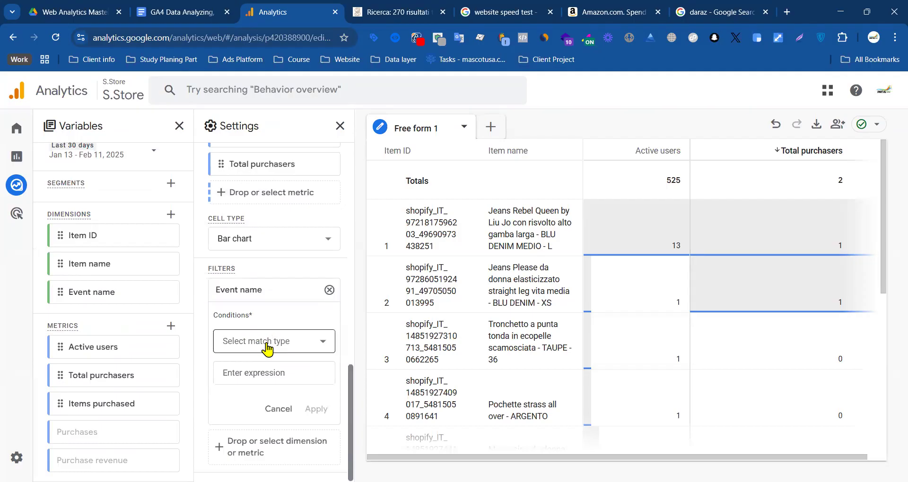
- Set the Event name filter to exactly matches add_to_cart and apply it
click(269, 343)
click(264, 185)
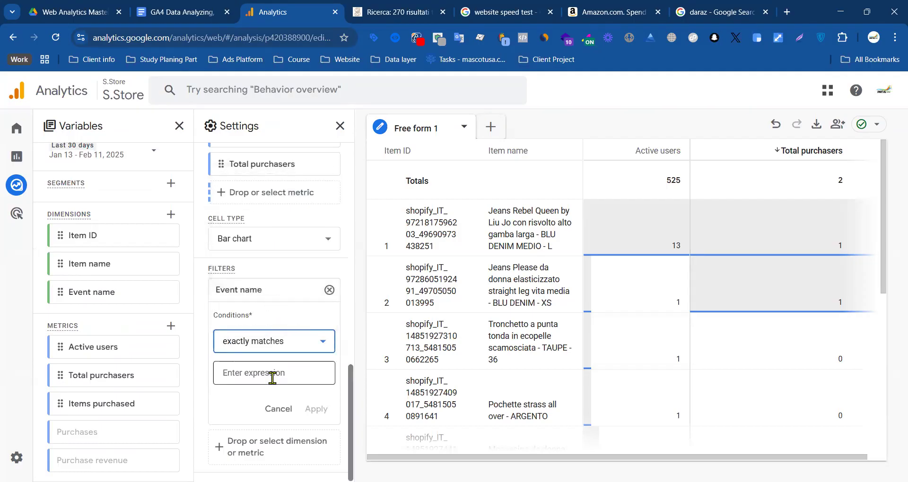
click(271, 377)
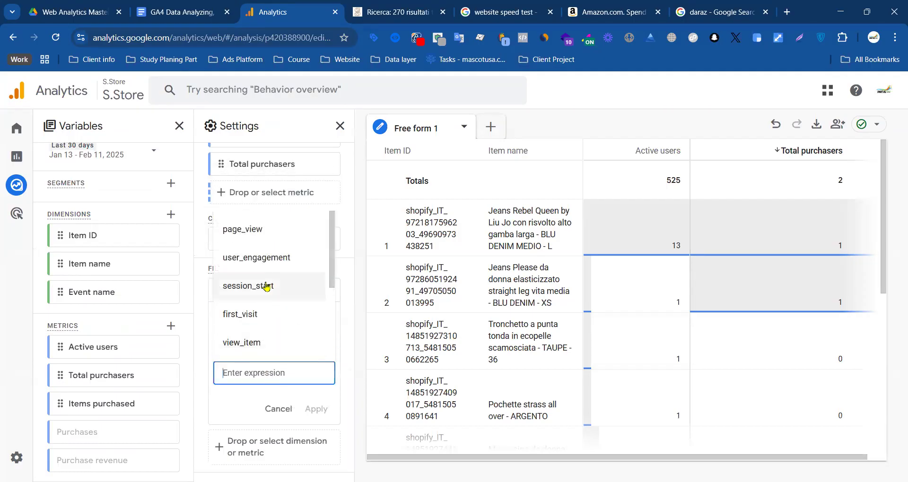
text(add_to_cart)
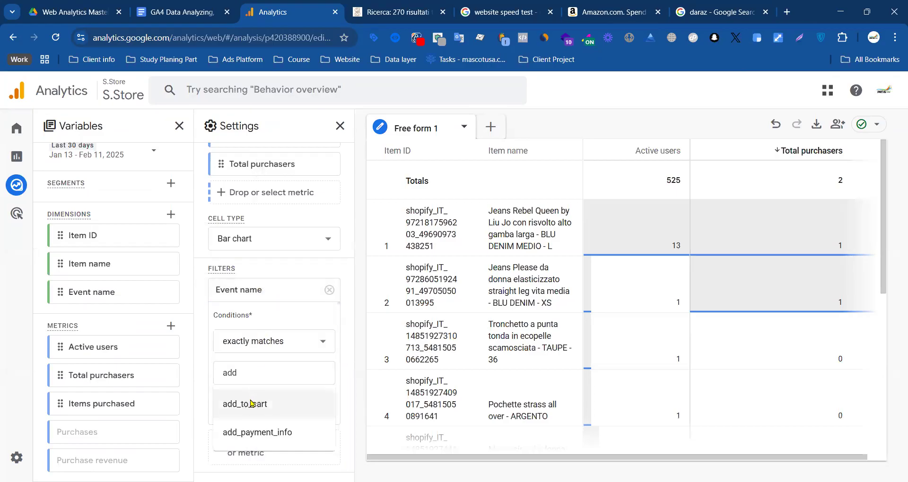
click(251, 403)
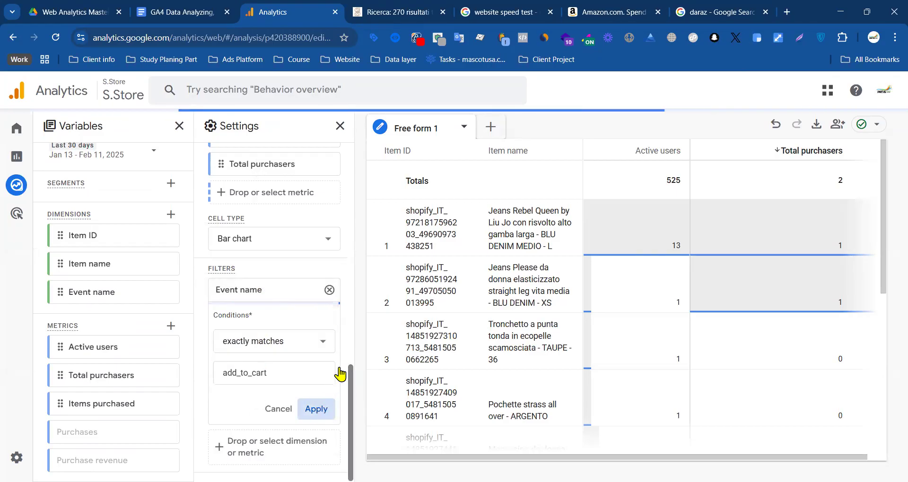
click(316, 409)
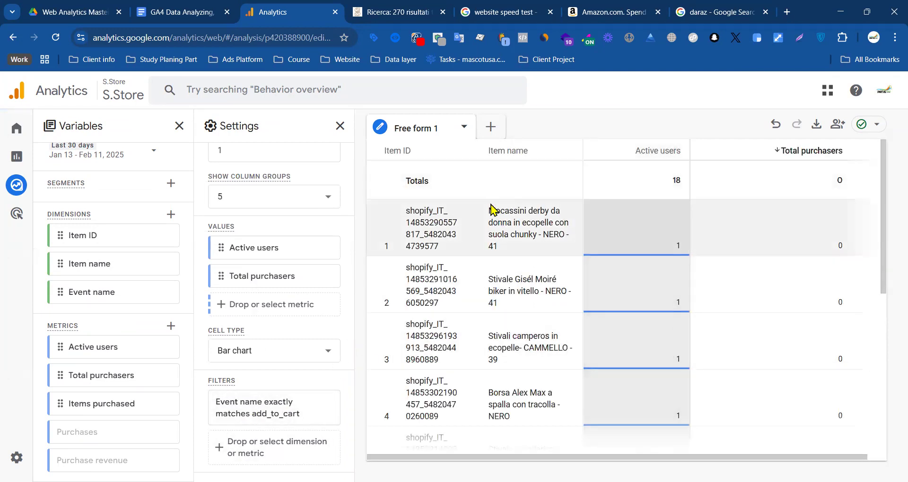
- Review the items in the filtered table and reapply the Last 30 days date range
scroll(612, 219, down, 5)
scroll(619, 219, up, 5)
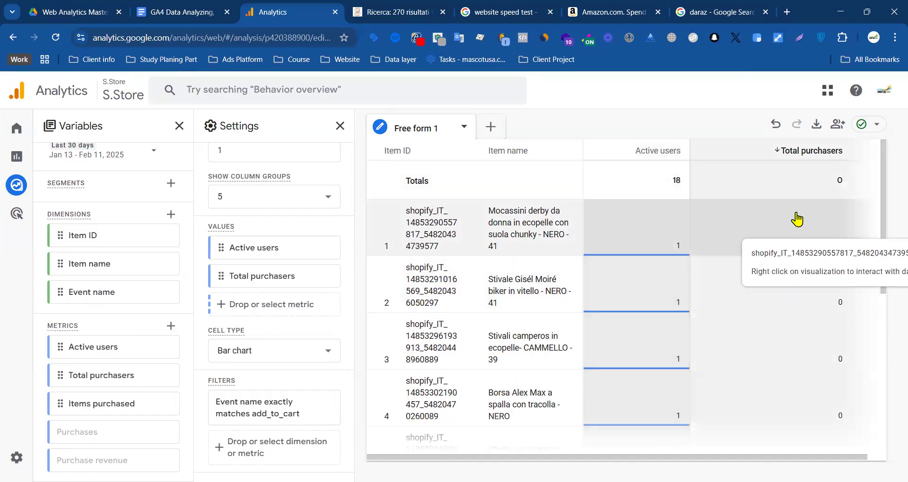
scroll(844, 331, down, 6)
scroll(116, 237, up, 2)
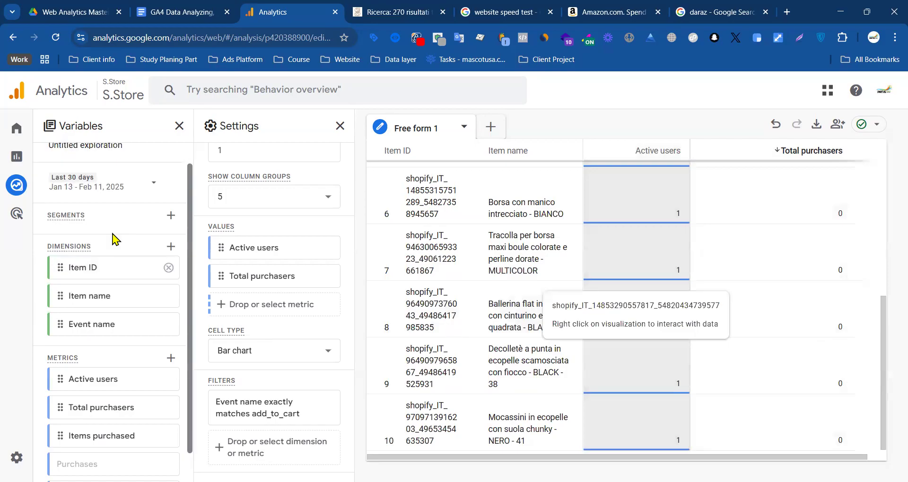
click(91, 213)
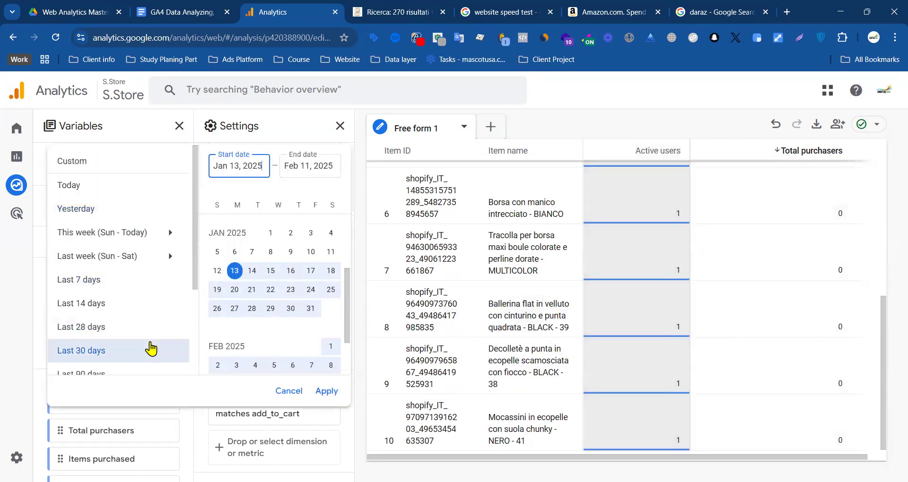
click(91, 351)
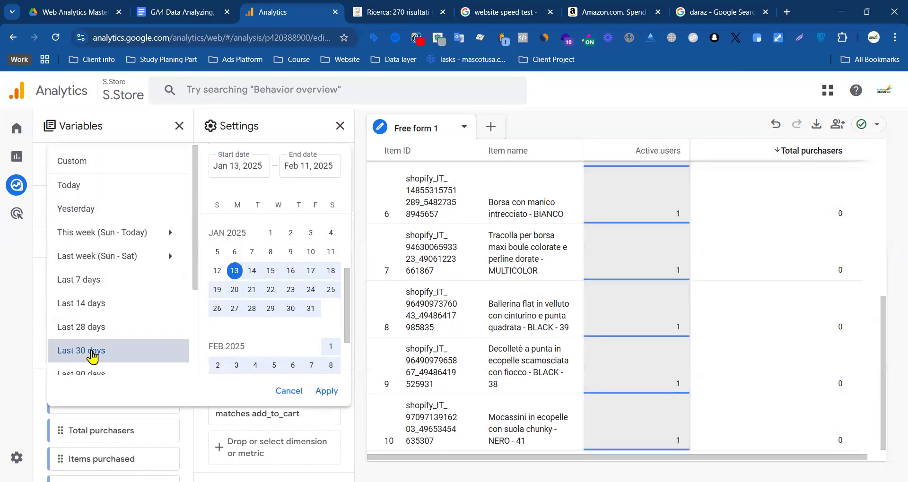
click(326, 391)
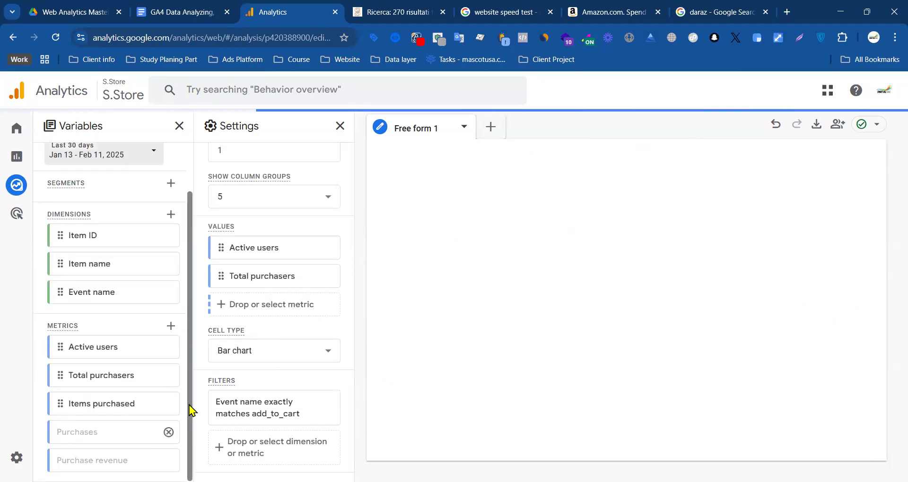
- Remove Total purchasers and Items purchased from the exploration's metrics
click(168, 376)
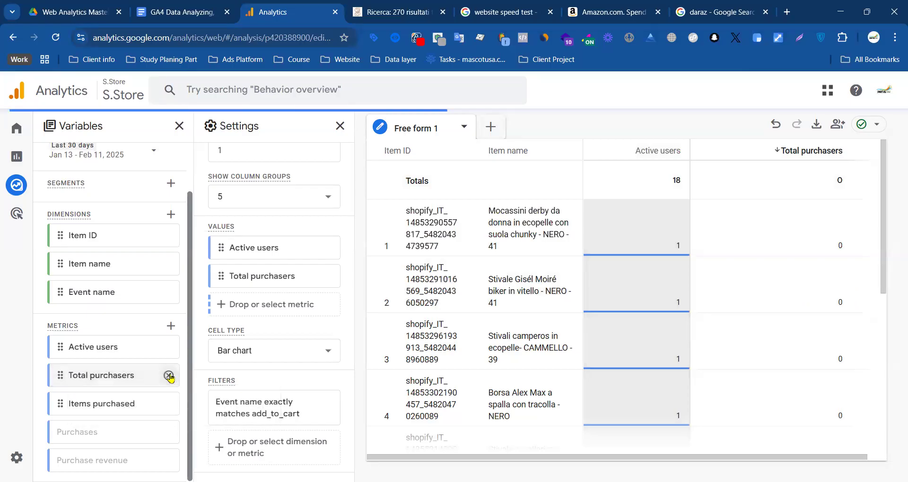
click(168, 404)
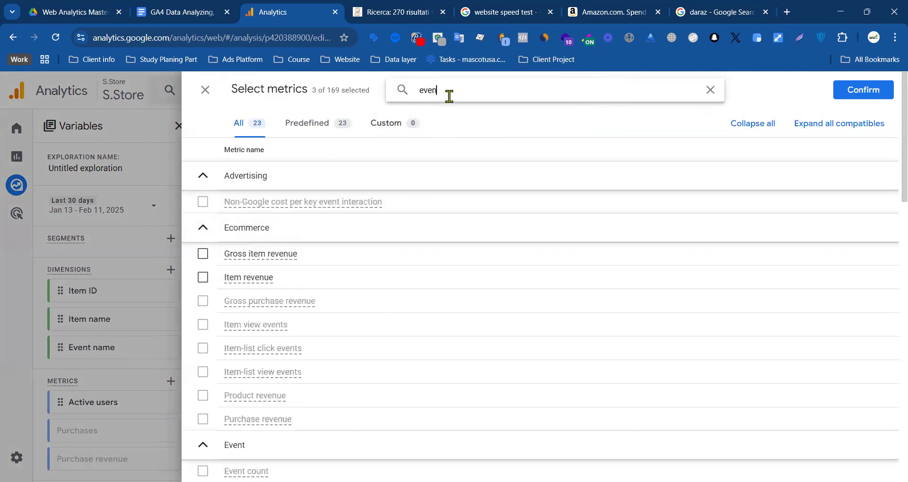
- Search the metrics for "even", examine which event metrics are available, and leave the metric selection
scroll(308, 348, down, 15)
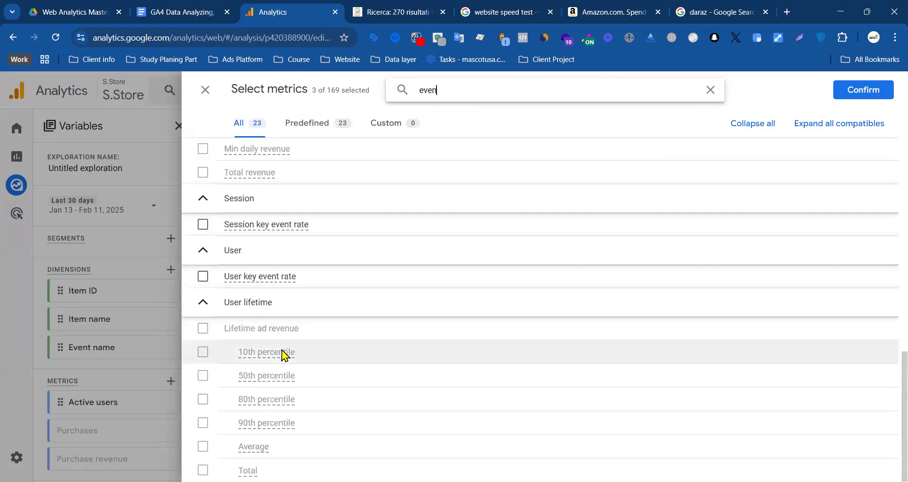
scroll(280, 257, up, 10)
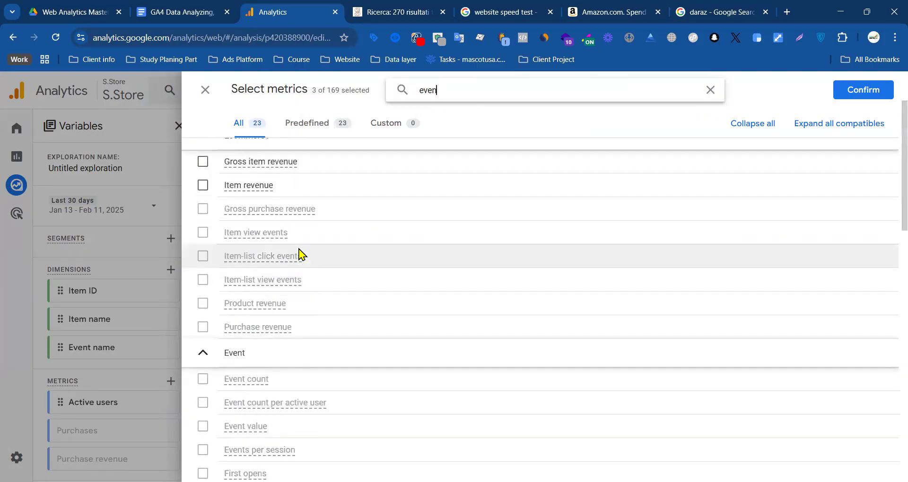
click(211, 358)
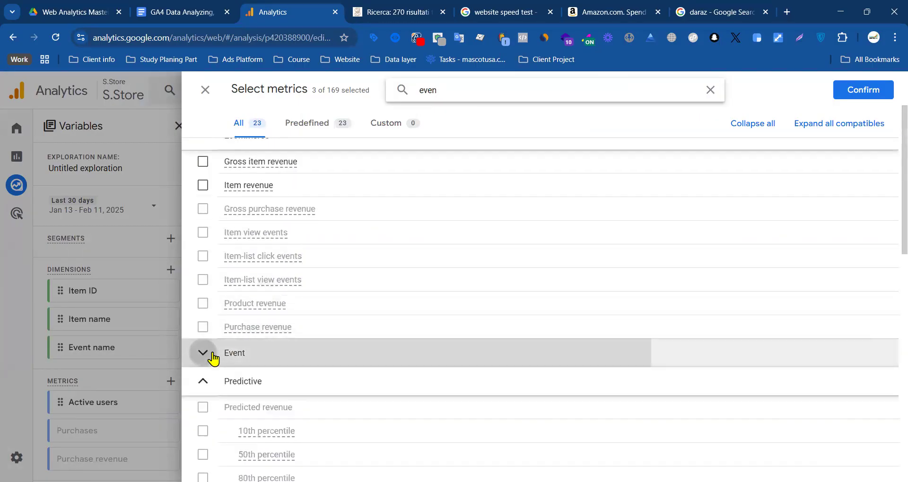
click(212, 357)
click(10, 371)
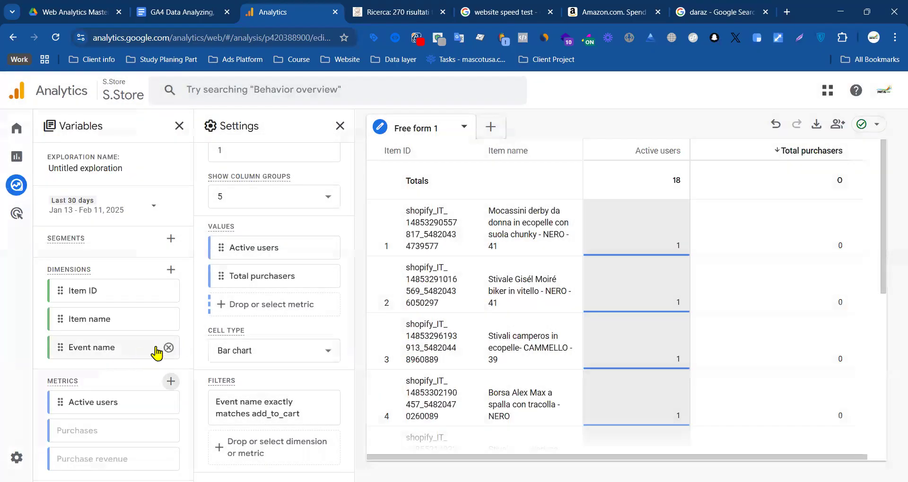
- Remove the Event name dimension from the variables and Total purchasers from the table's values
click(169, 348)
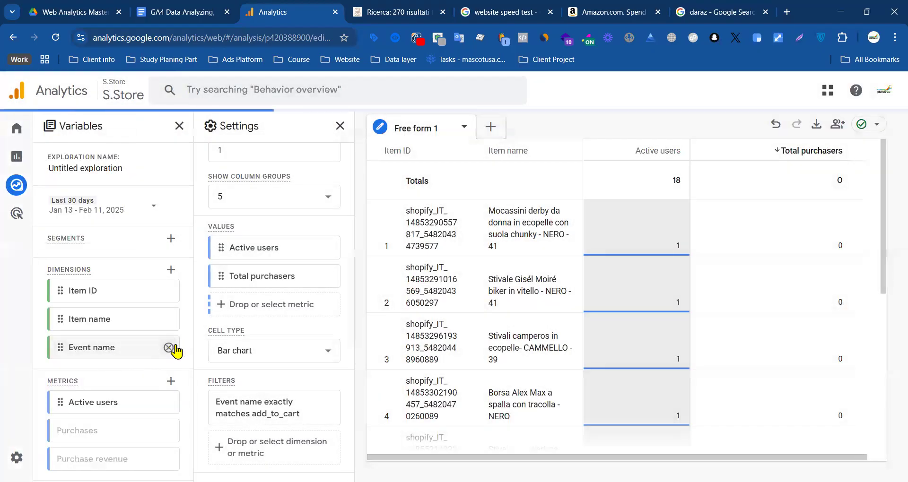
click(330, 277)
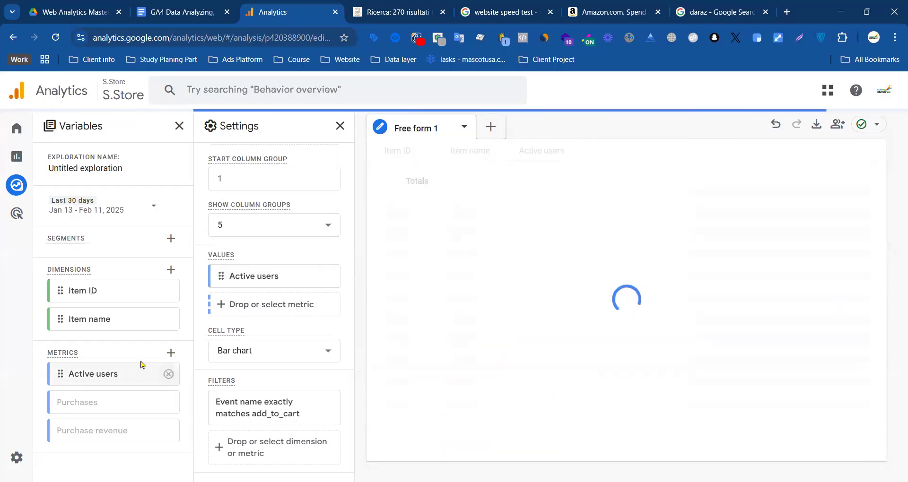
- Search the available metrics for "eve" and look through the Revenue, Session and User groups for an event metric
click(171, 353)
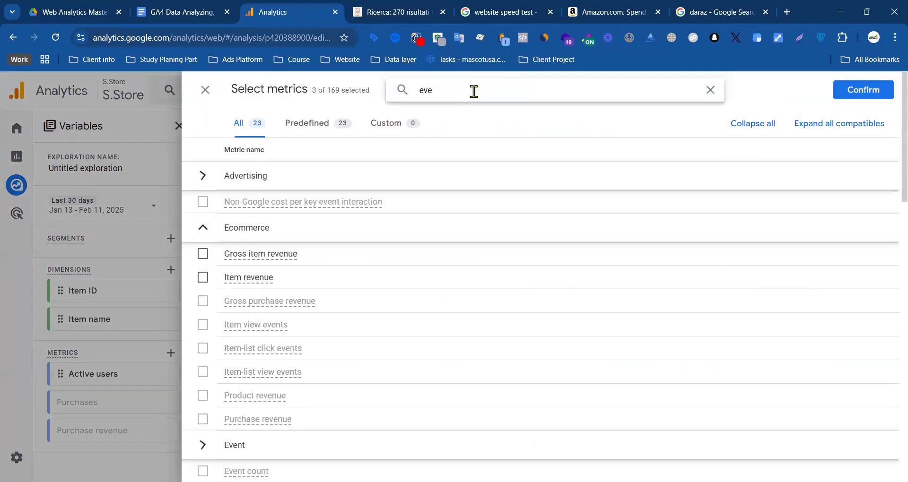
scroll(274, 321, down, 10)
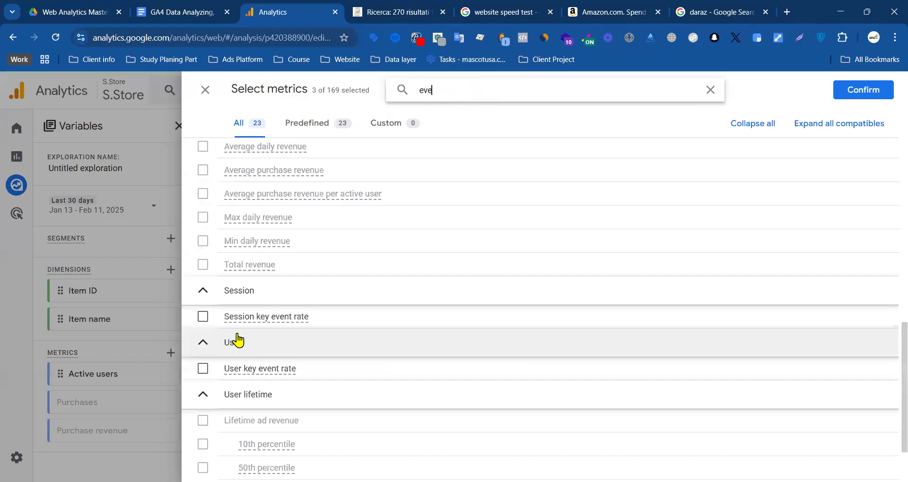
scroll(202, 325, up, 3)
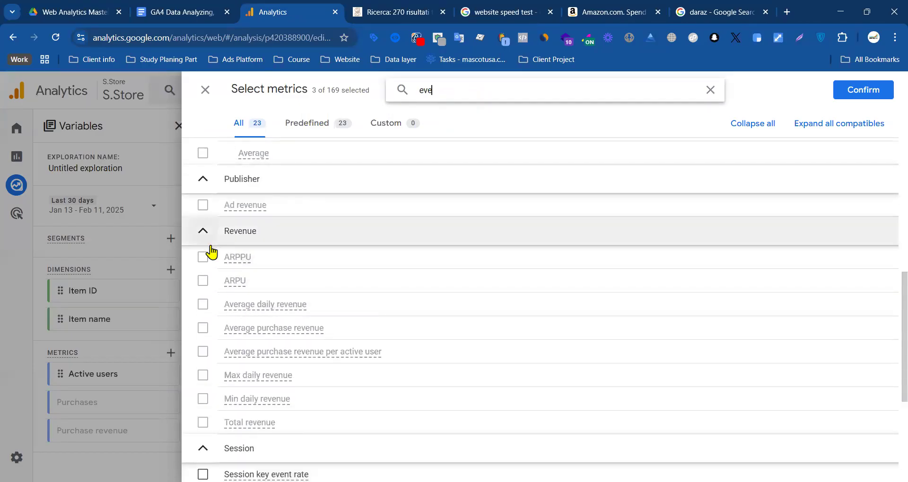
scroll(210, 256, up, 3)
scroll(206, 269, down, 8)
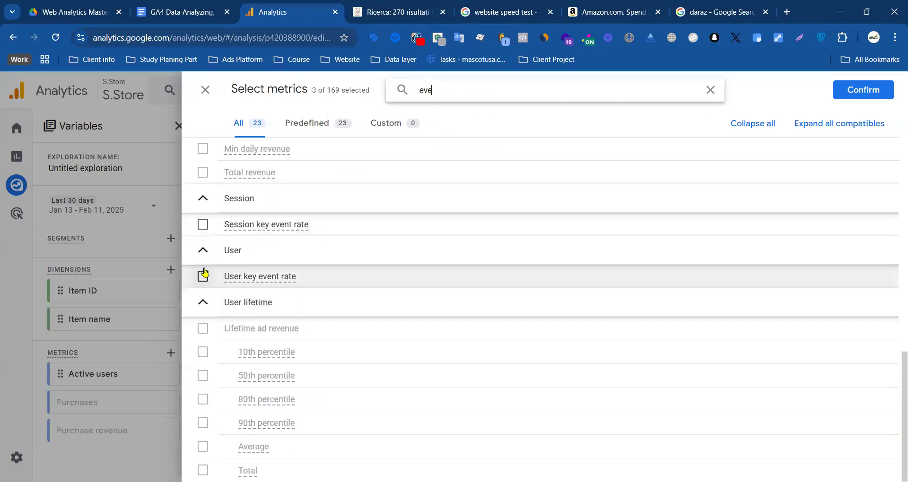
click(203, 302)
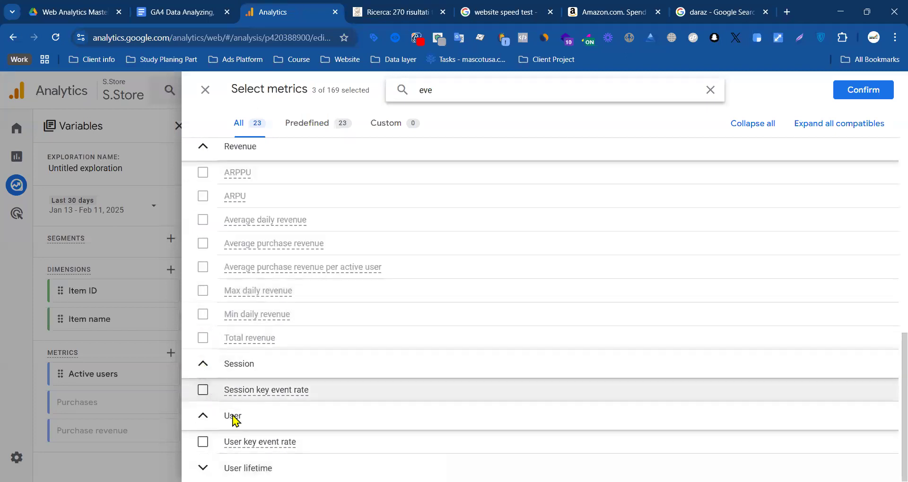
- Review the metrics matching "eve", collapse the Ecommerce and Advertising groups, and leave the metric selection without adding any
scroll(258, 262, up, 12)
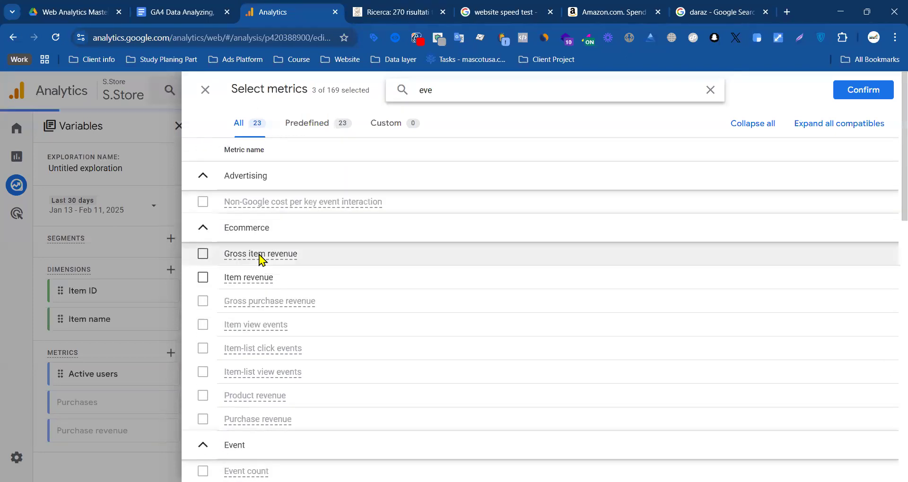
click(203, 228)
click(203, 175)
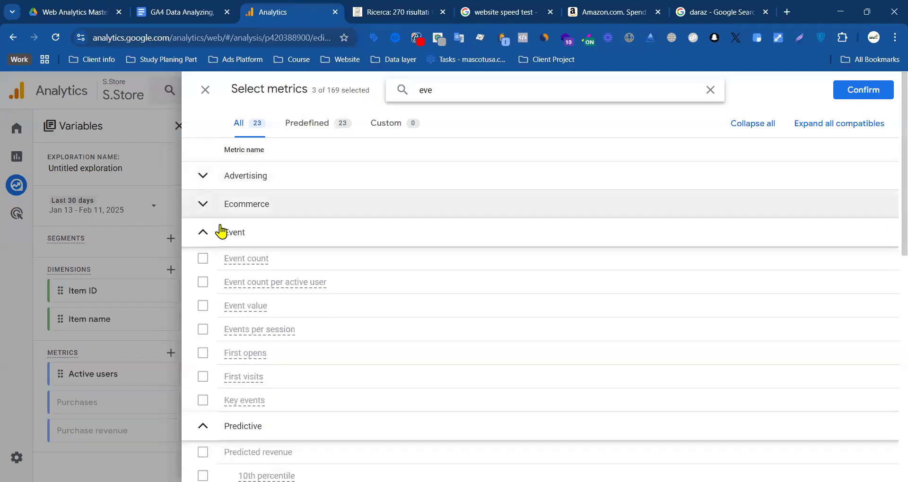
click(206, 91)
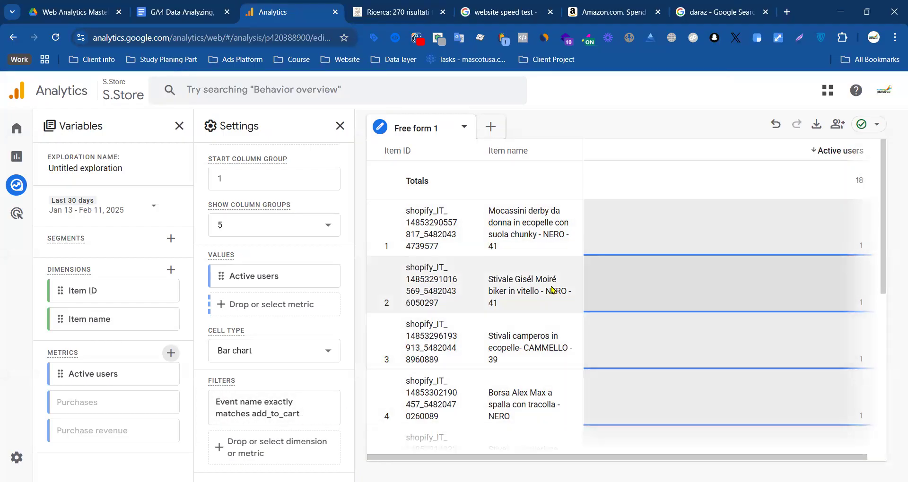
- Review the product rows of the add_to_cart exploration, highlight the first row's item ID, and return to the explorations list
scroll(544, 288, down, 5)
scroll(480, 281, up, 5)
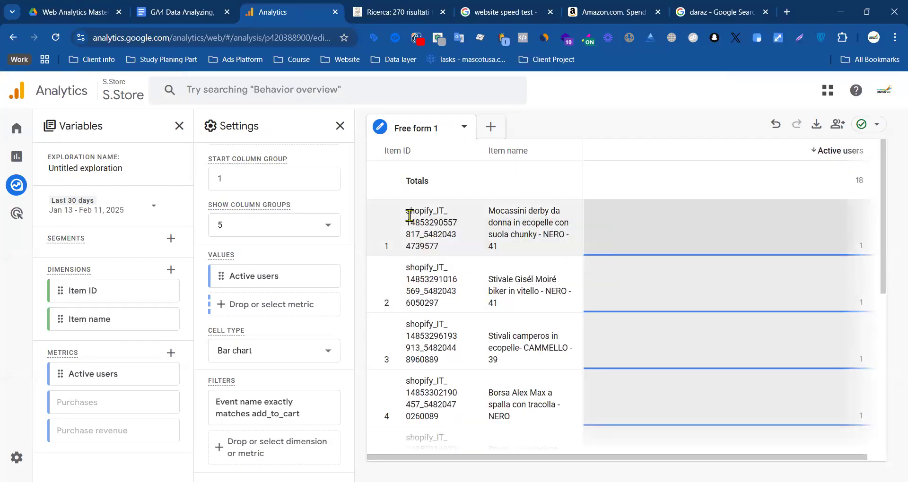
drag(429, 237, 443, 246)
drag(406, 211, 443, 248)
click(675, 92)
click(28, 185)
- Highlight question 5 about products with much interest but few sales in the Google Docs outline, and return to Google Analytics
click(182, 14)
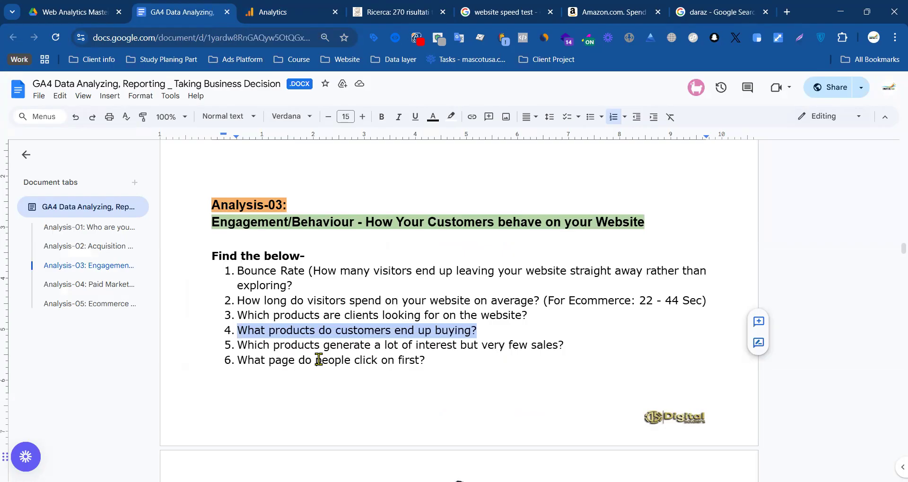
drag(563, 347, 313, 346)
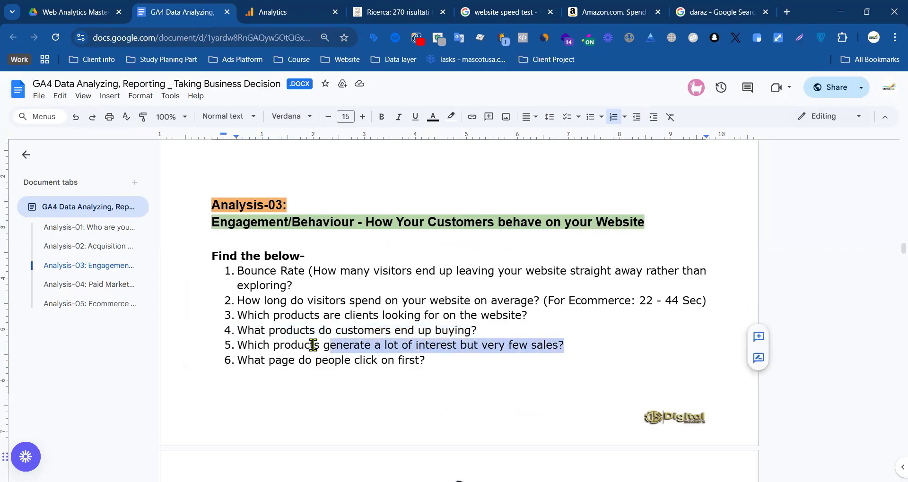
click(287, 7)
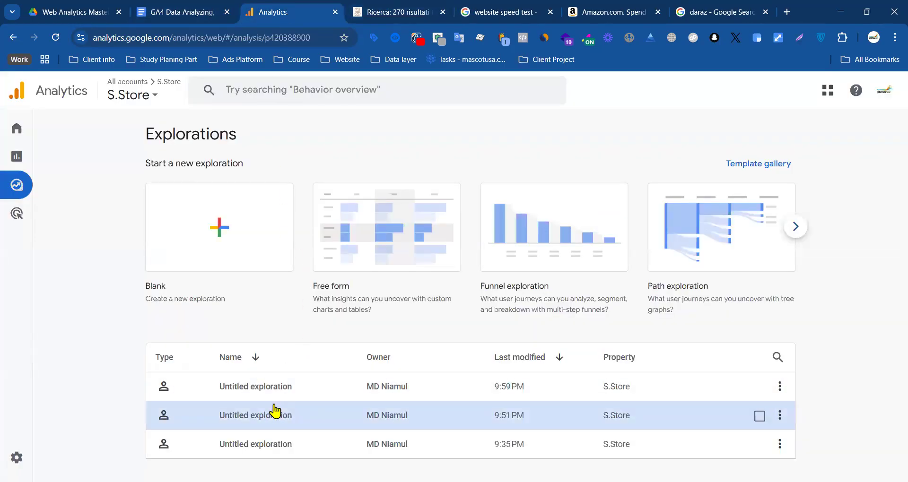
- Open the exploration last modified at 9:51 PM and check its search term table against question 5 in the Google Docs outline
double_click(257, 416)
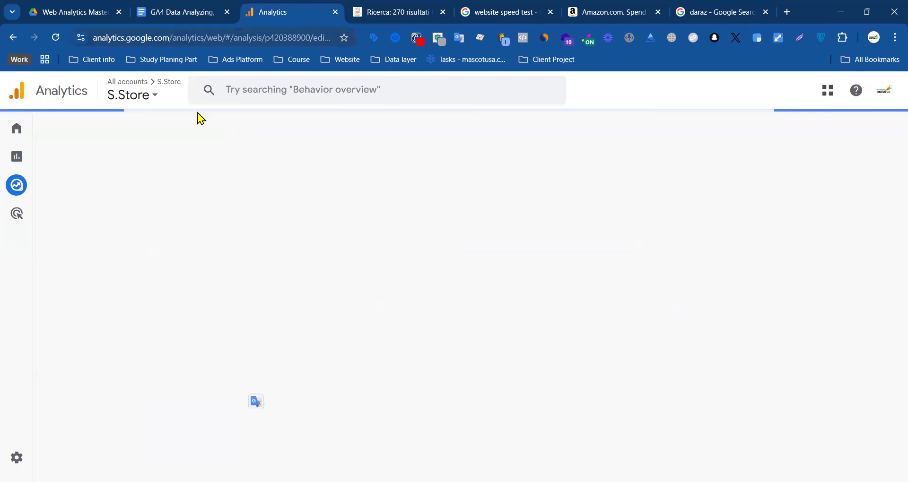
click(184, 13)
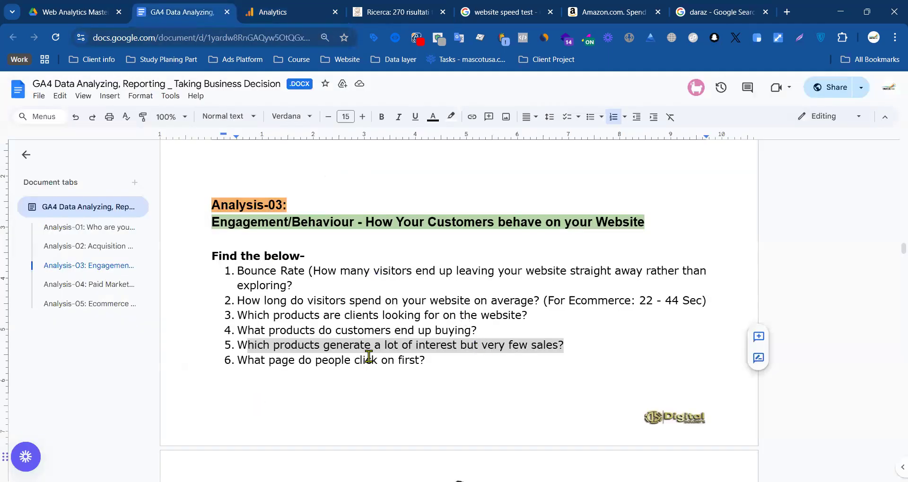
click(288, 12)
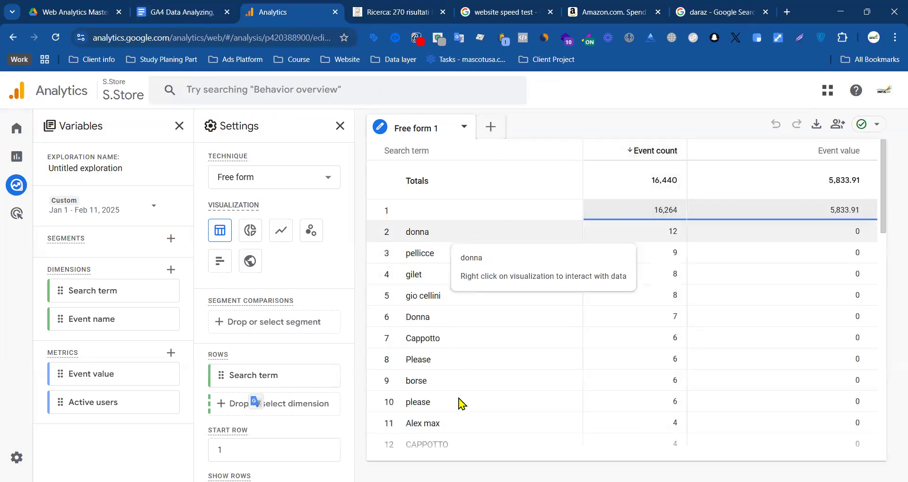
click(189, 12)
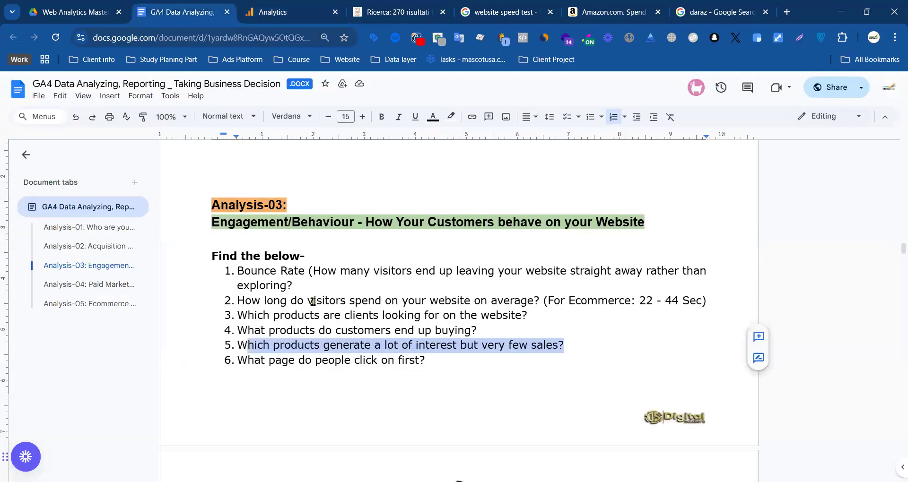
click(313, 345)
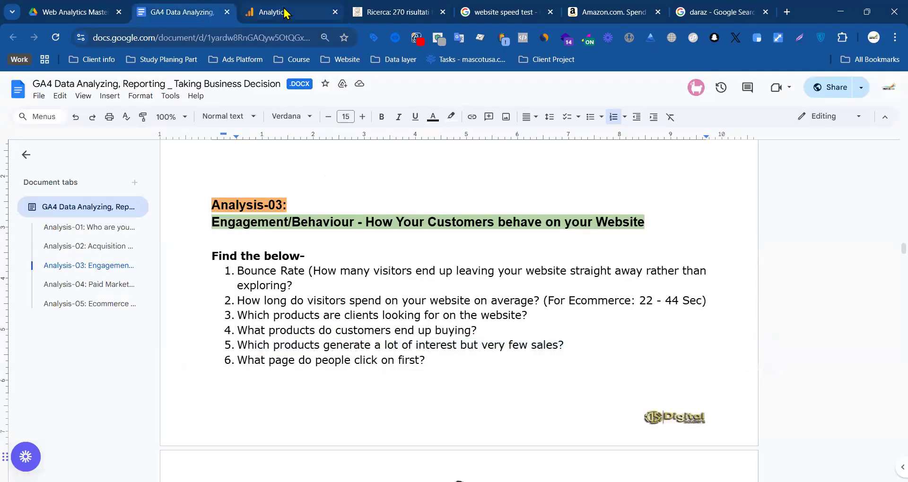
click(286, 14)
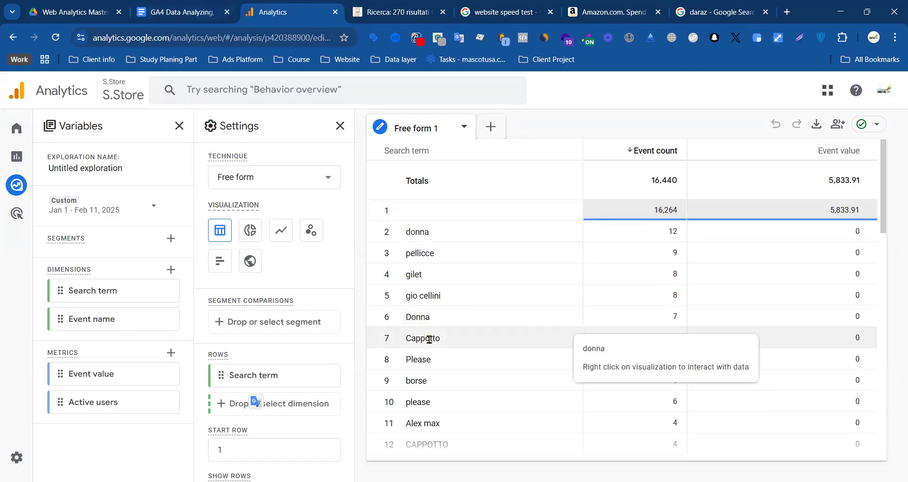
- Leave the exploration and open the Ecommerce purchases report of the S.Store property
mouse_move(13, 172)
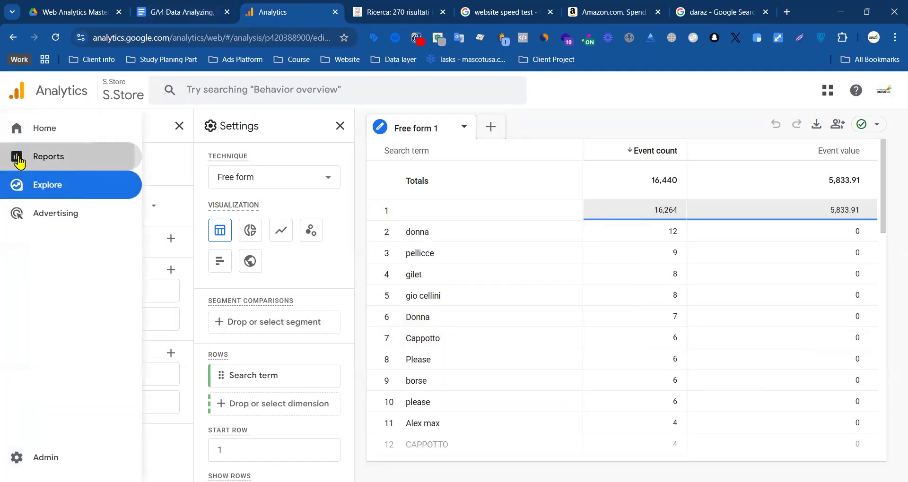
click(17, 157)
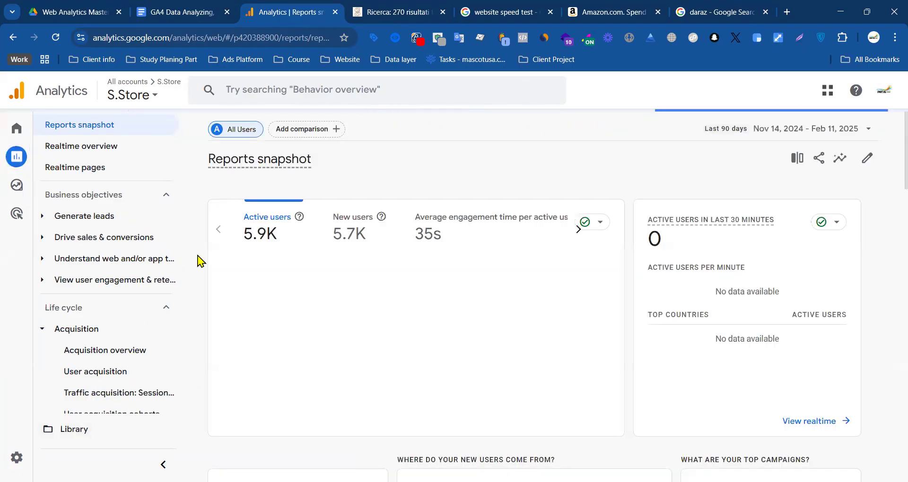
scroll(102, 345, down, 8)
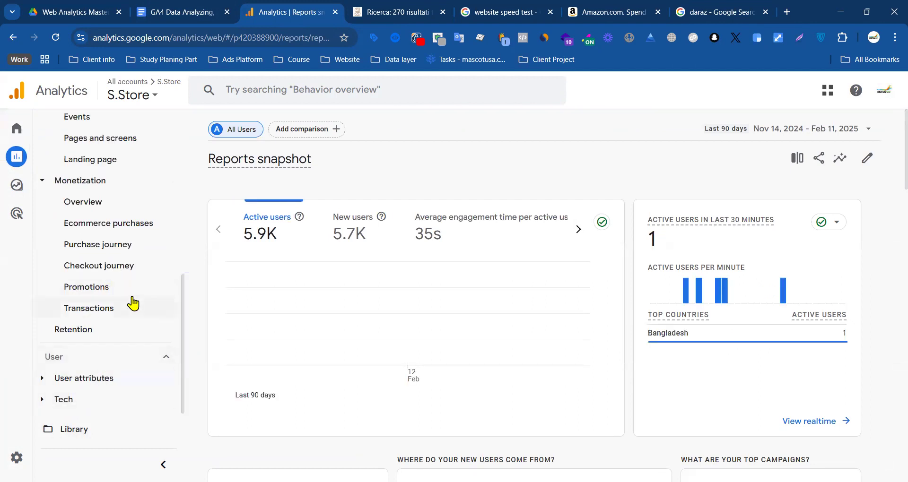
scroll(129, 284, up, 3)
click(124, 385)
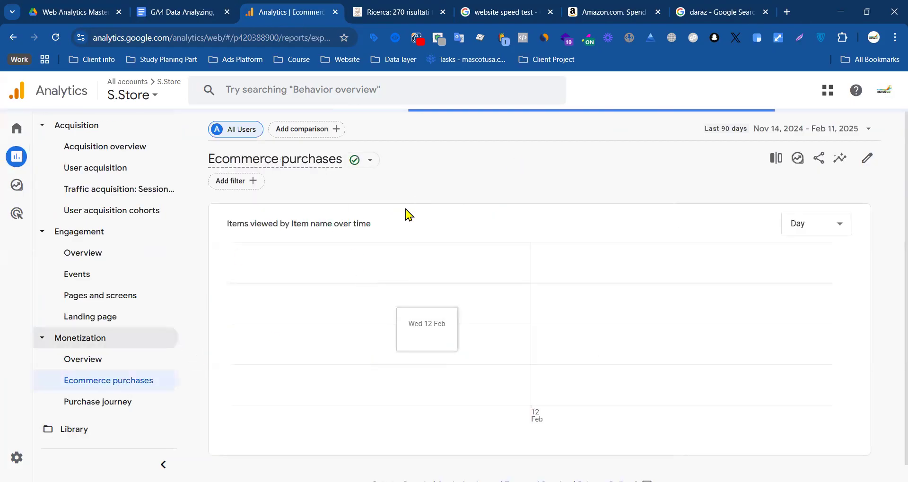
- Compare each product's items viewed, added to cart and purchased in the Ecommerce purchases report, rechecking question 5 in the outline
scroll(480, 227, down, 5)
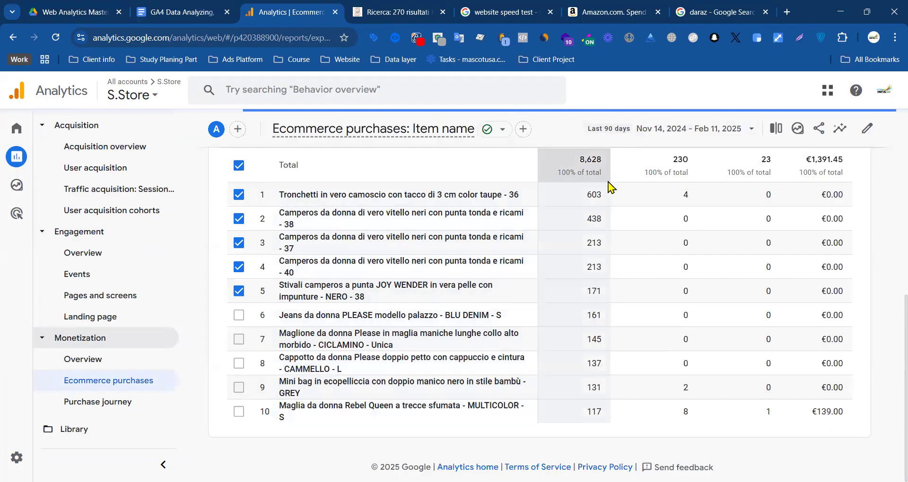
scroll(609, 189, up, 3)
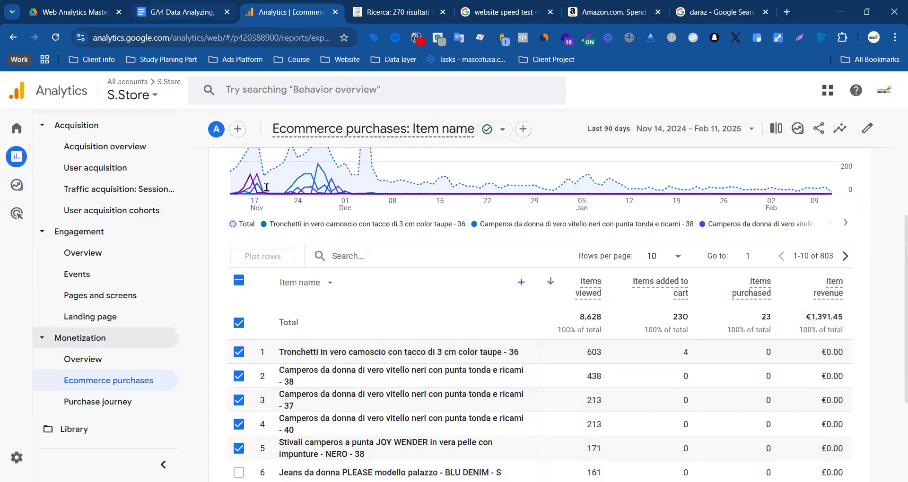
click(182, 12)
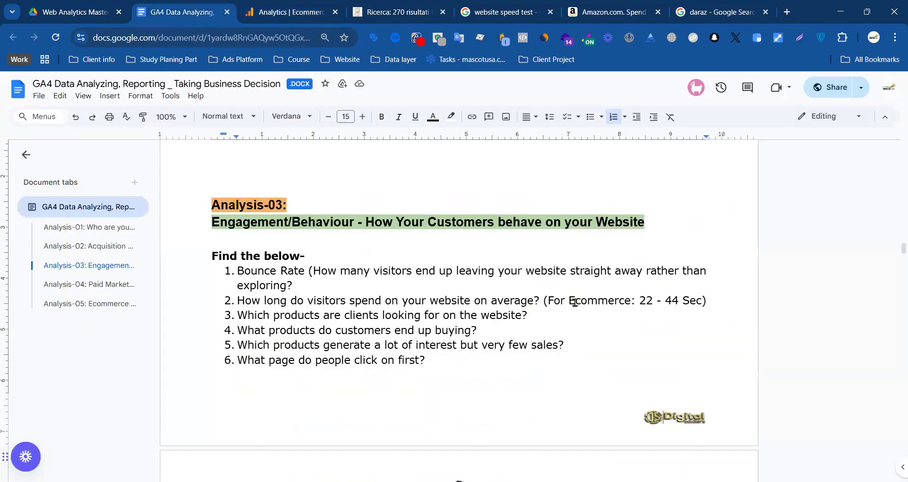
click(290, 12)
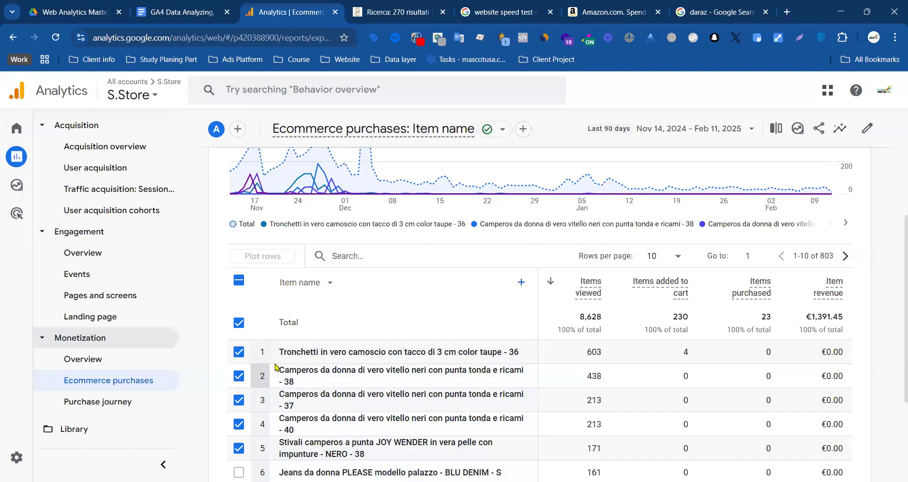
scroll(346, 313, down, 3)
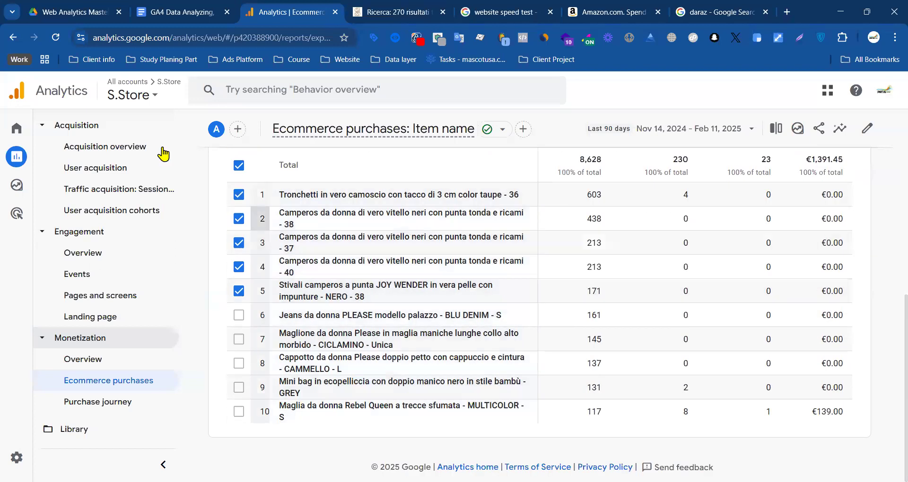
- Highlight question 6, "What page do people click on first?", in the Google Docs outline
click(184, 11)
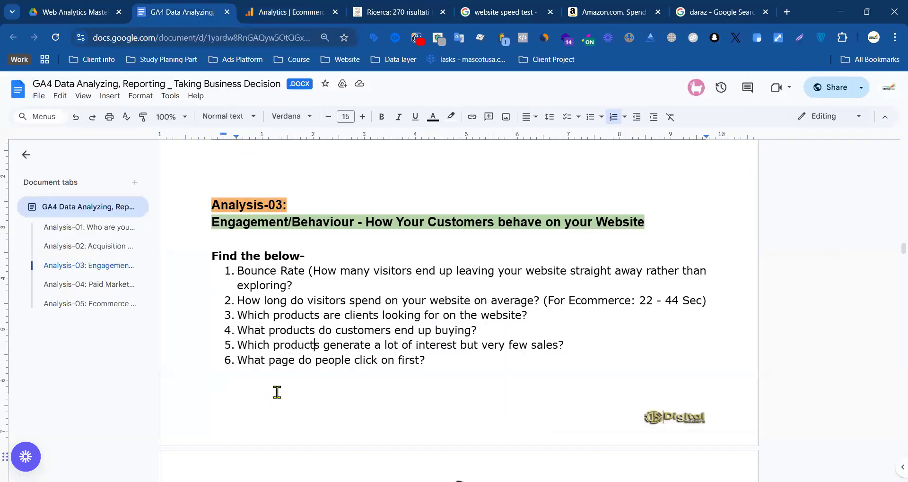
scroll(292, 378, down, 3)
drag(430, 204, 240, 204)
- Switch back to Google Analytics and open the Landing page engagement report
click(283, 12)
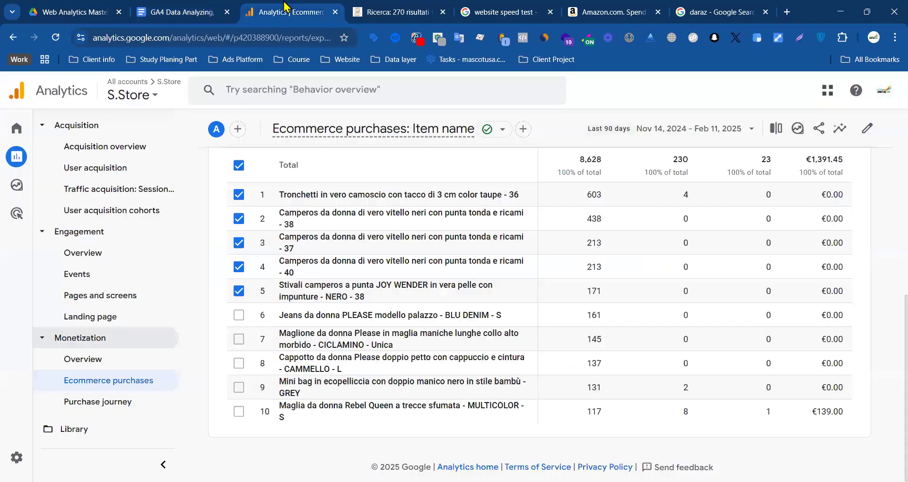
scroll(132, 260, up, 5)
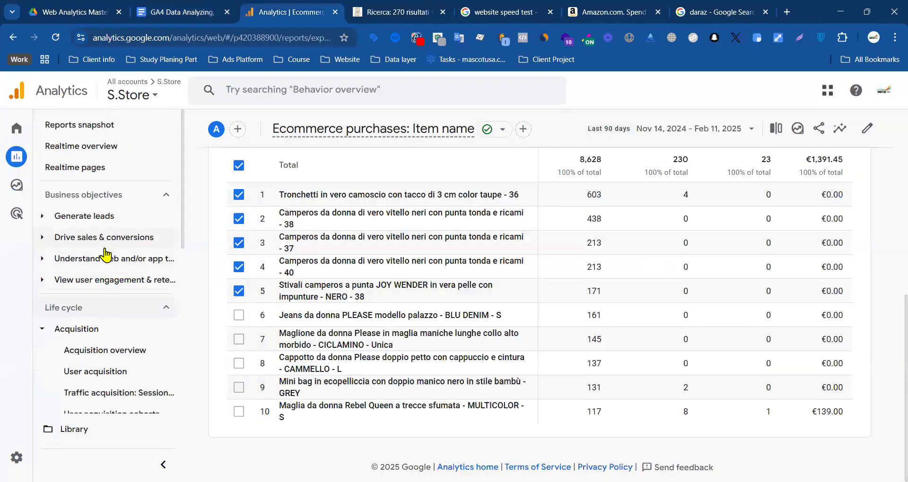
click(17, 157)
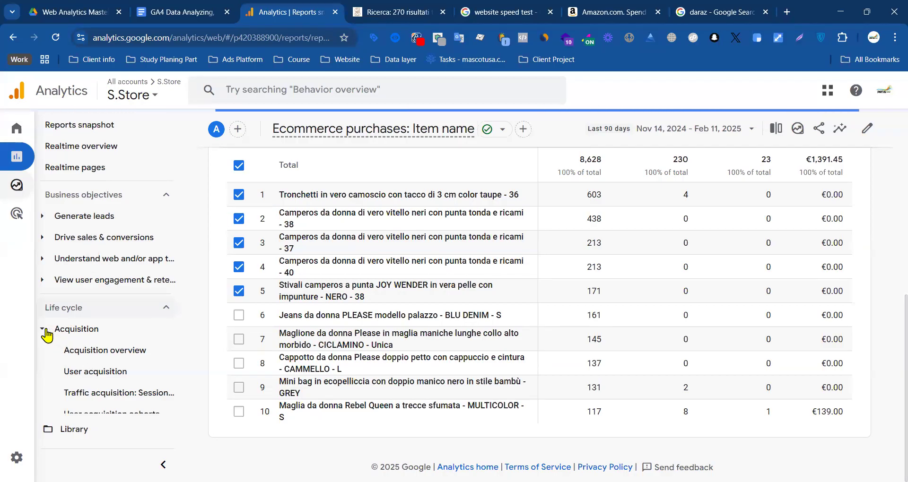
scroll(124, 398, down, 5)
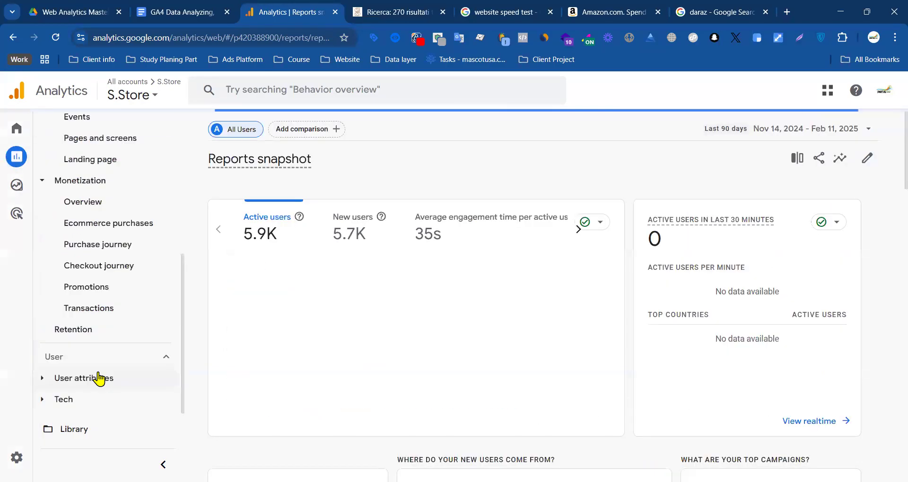
scroll(120, 213, up, 3)
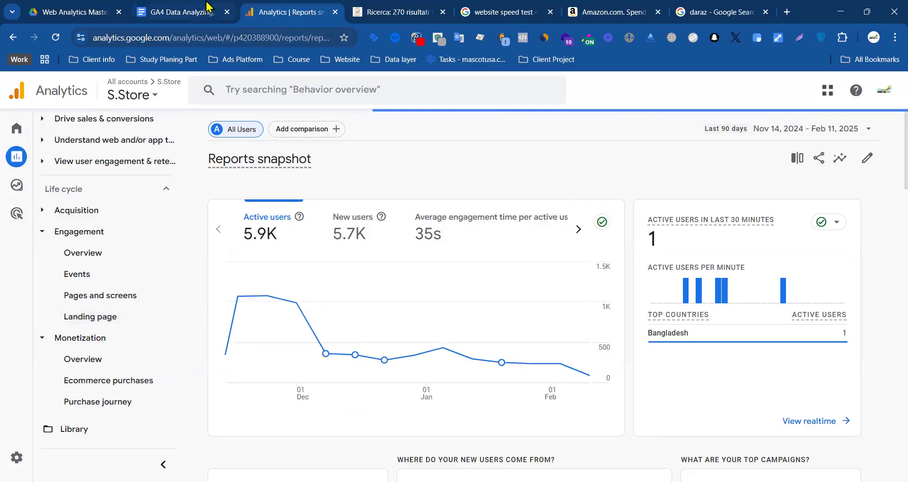
- Recheck question 6 in the outline and examine the listed landing pages with their sessions and users
key(ctrl+shift+Tab)
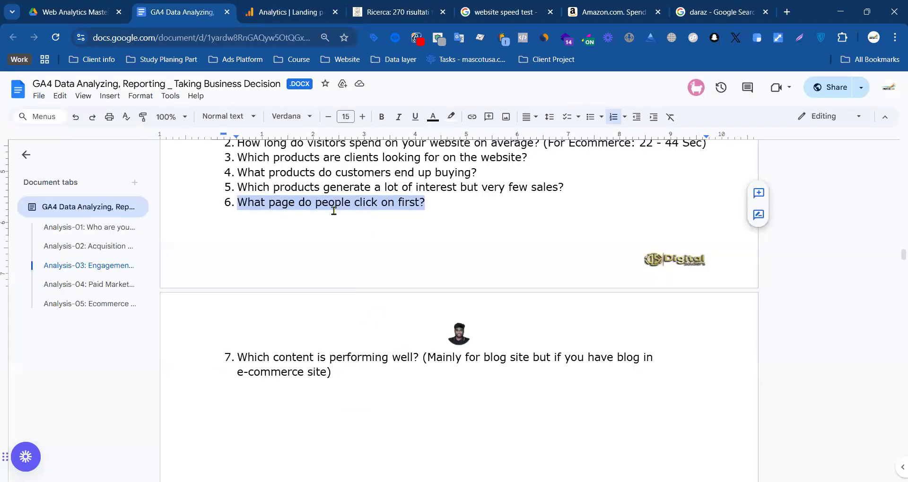
click(292, 7)
scroll(304, 395, down, 10)
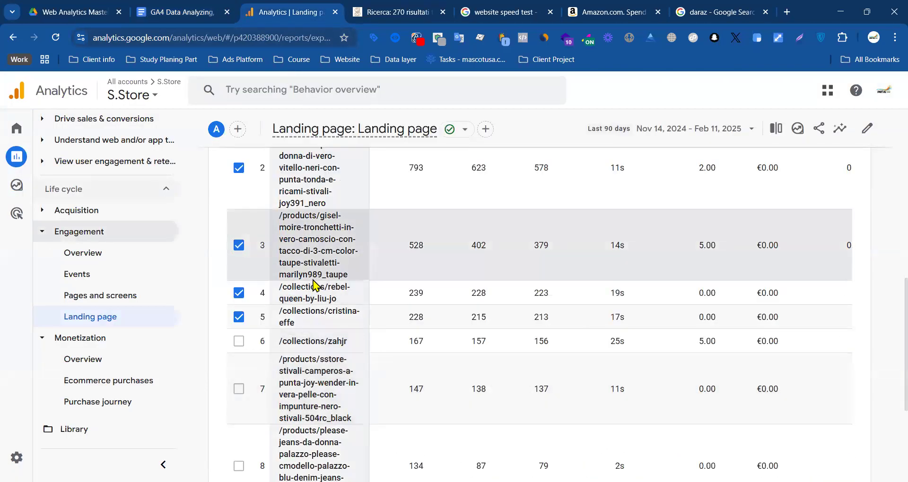
scroll(313, 282, up, 3)
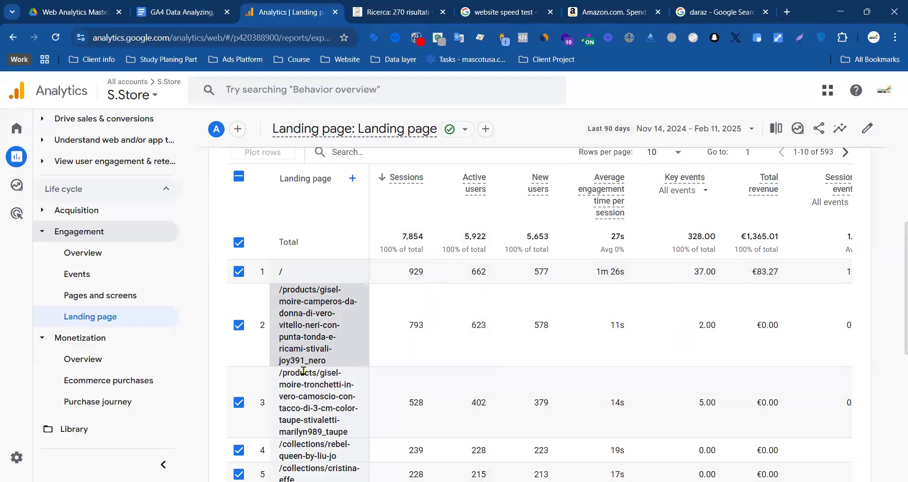
scroll(313, 369, down, 3)
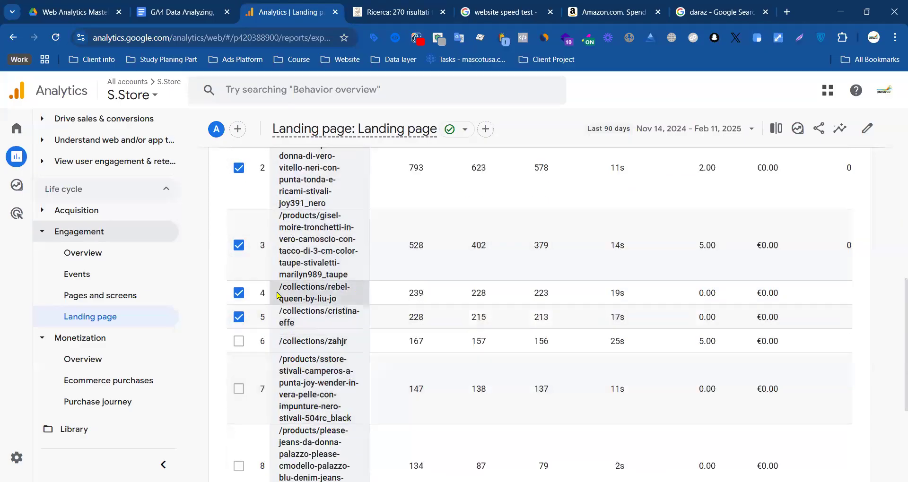
scroll(333, 379, up, 10)
scroll(379, 381, down, 7)
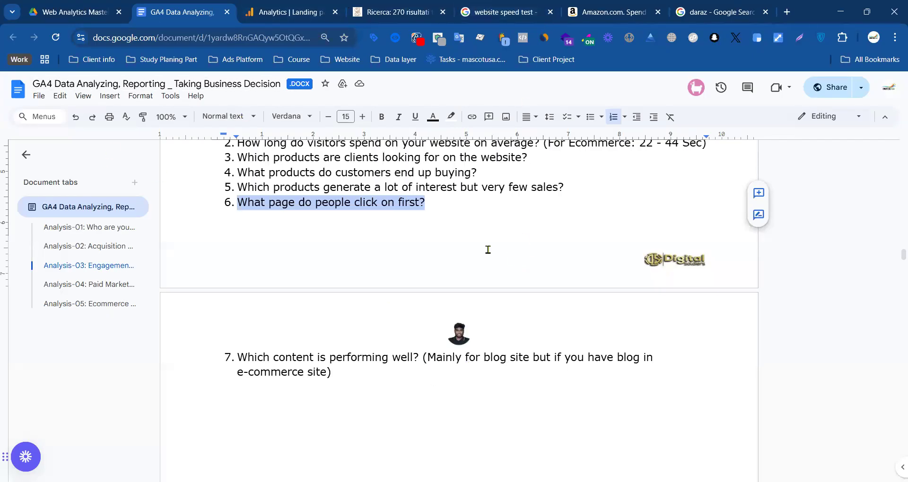
- Switch to the sstoremoda.it store website showing the "donna" search results
click(509, 10)
click(618, 8)
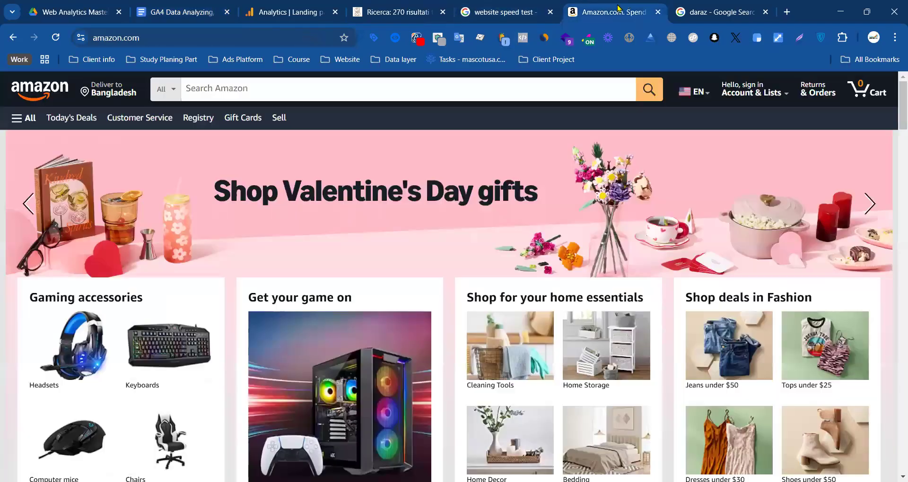
click(398, 11)
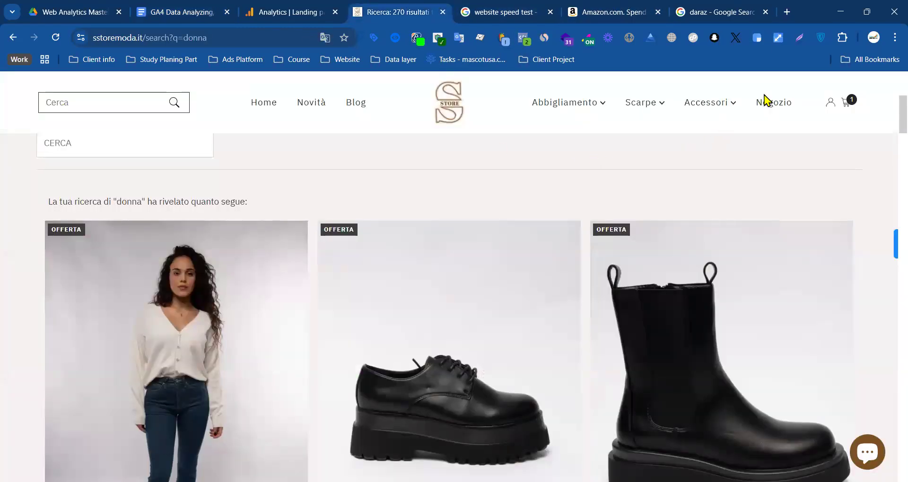
- Open the store's blog from the page footer and look through its posts
scroll(683, 148, down, 15)
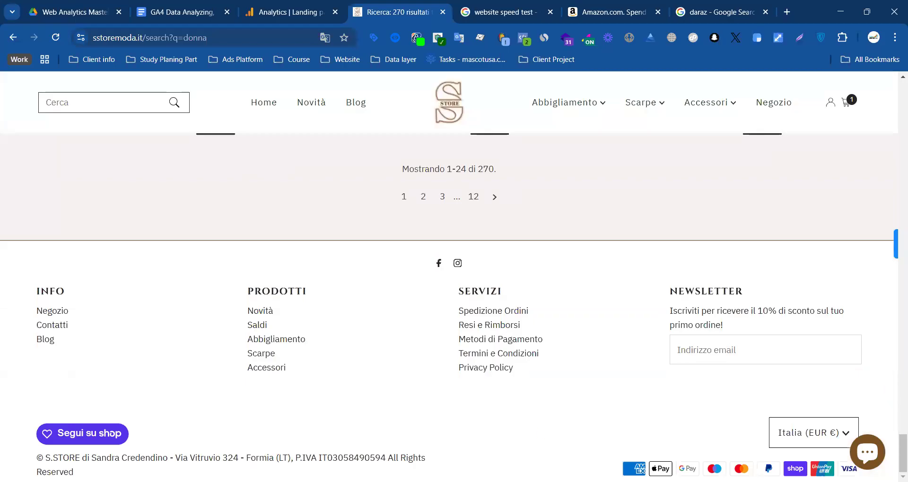
click(38, 342)
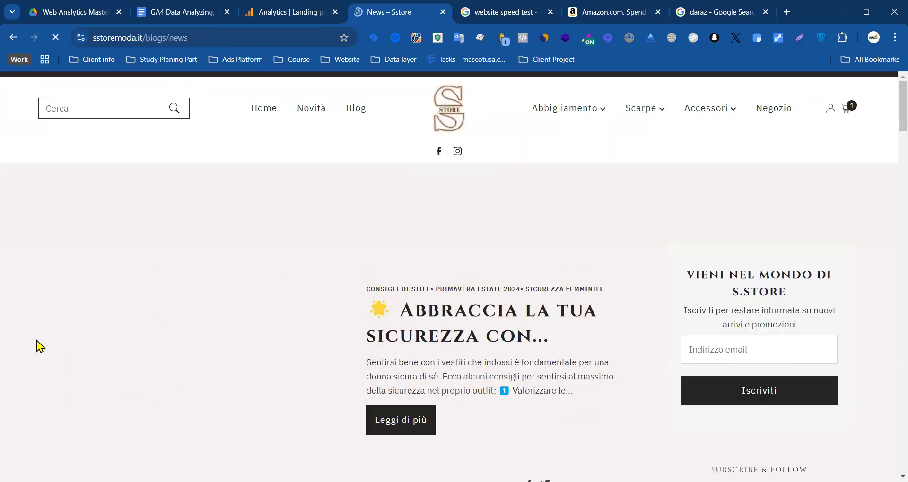
scroll(458, 306, down, 12)
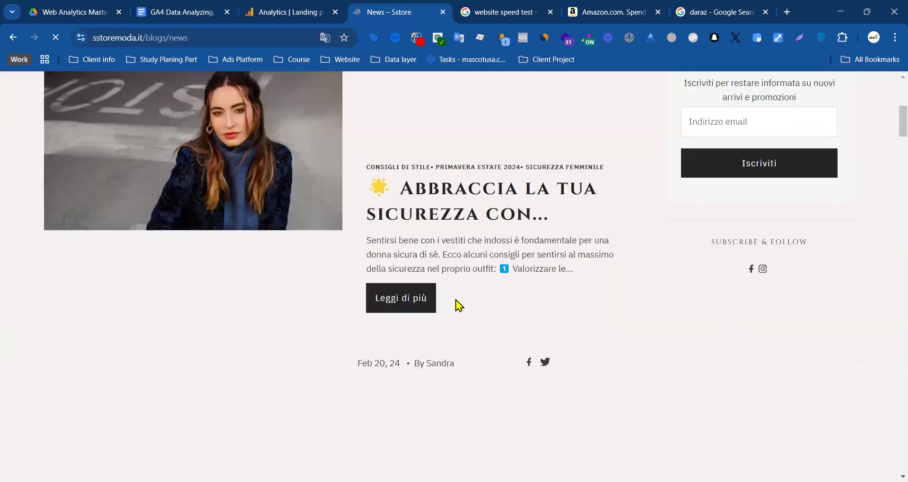
scroll(389, 314, up, 3)
scroll(389, 314, down, 5)
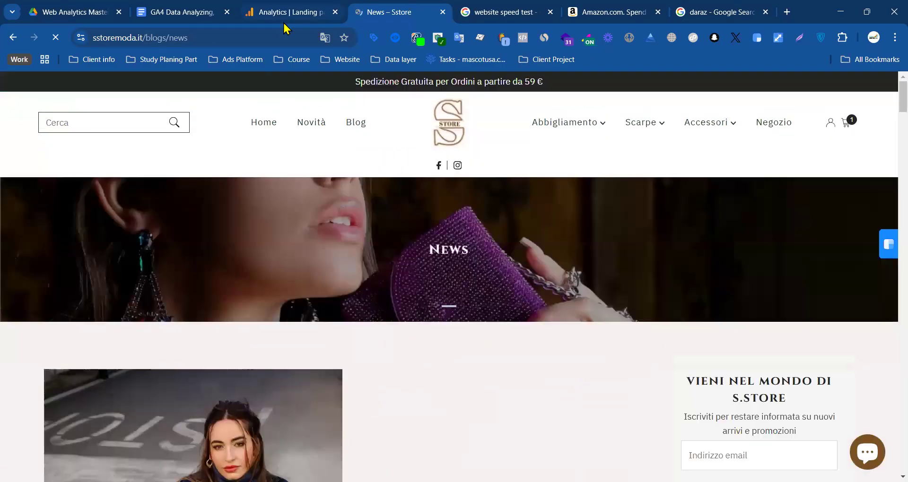
- Switch to the analysis document and highlight question 7 about which content is performing well
click(286, 12)
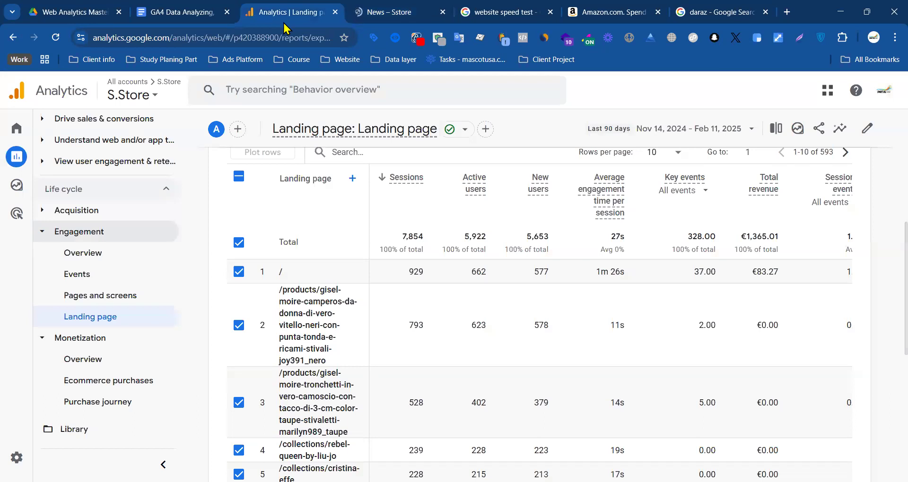
click(192, 6)
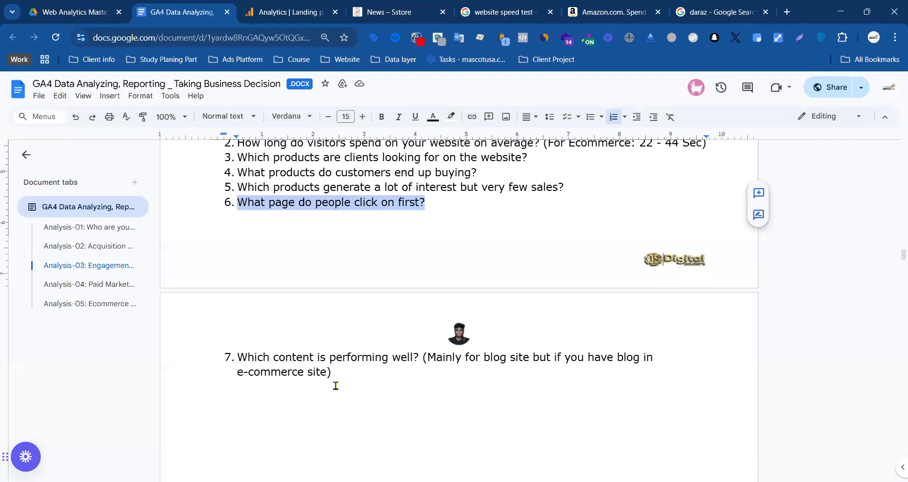
drag(238, 359, 330, 373)
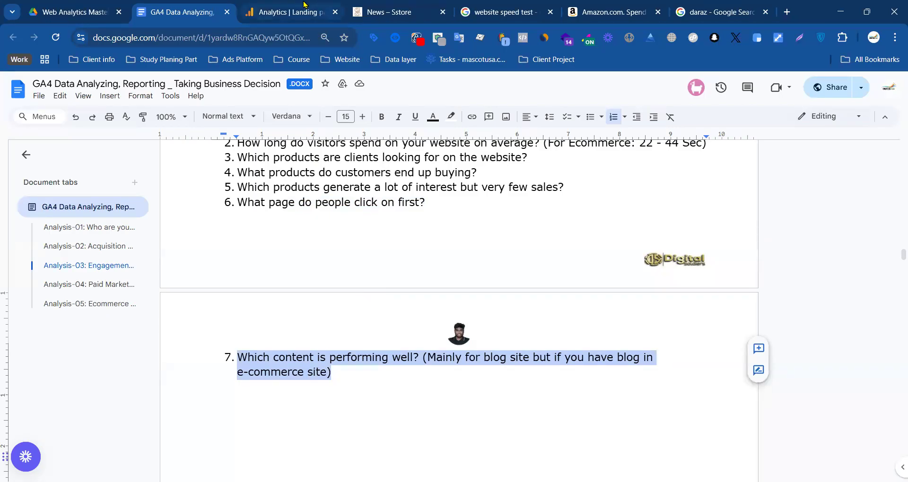
- Return to the Landing page report in Google Analytics and examine the listed pages' average engagement time per session
click(296, 21)
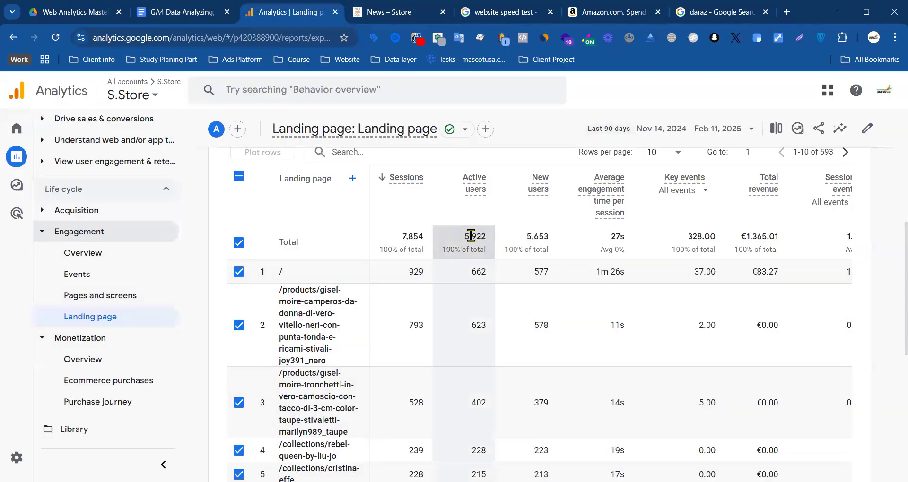
drag(610, 325, 623, 325)
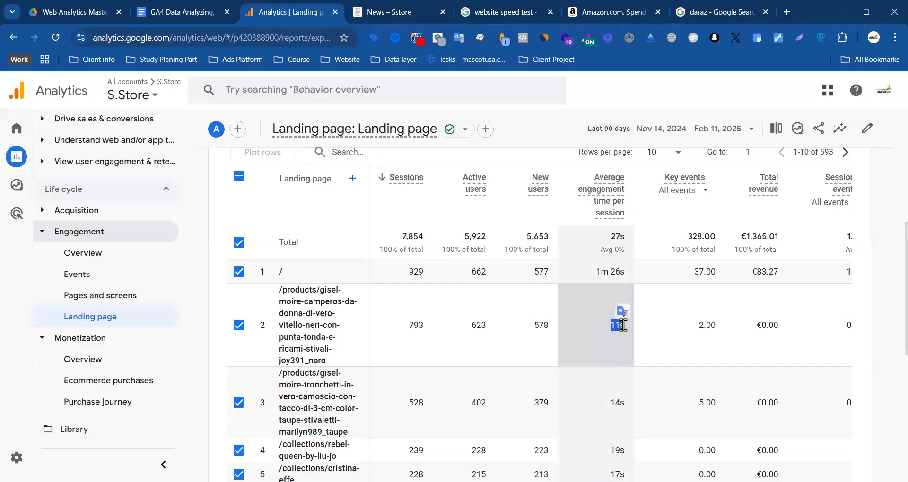
scroll(365, 381, down, 9)
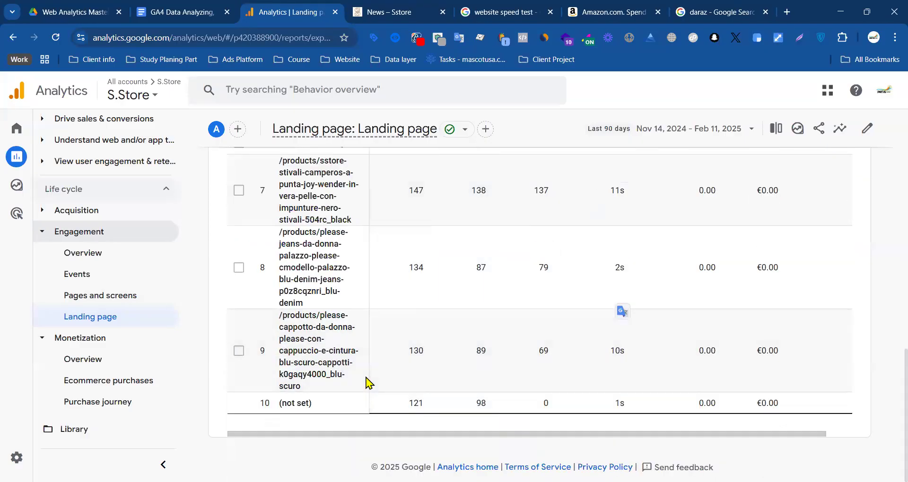
scroll(345, 214, up, 10)
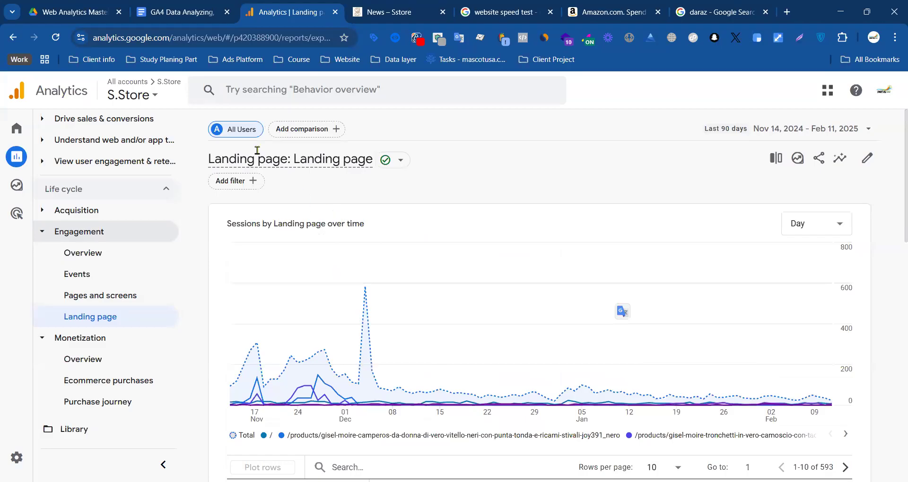
- Go to Analysis-04 in the document, review its questions, and highlight the Paid Marketing Performance heading and the ad revenue questions 4 to 7
key(ctrl+shift+Tab)
scroll(350, 284, down, 10)
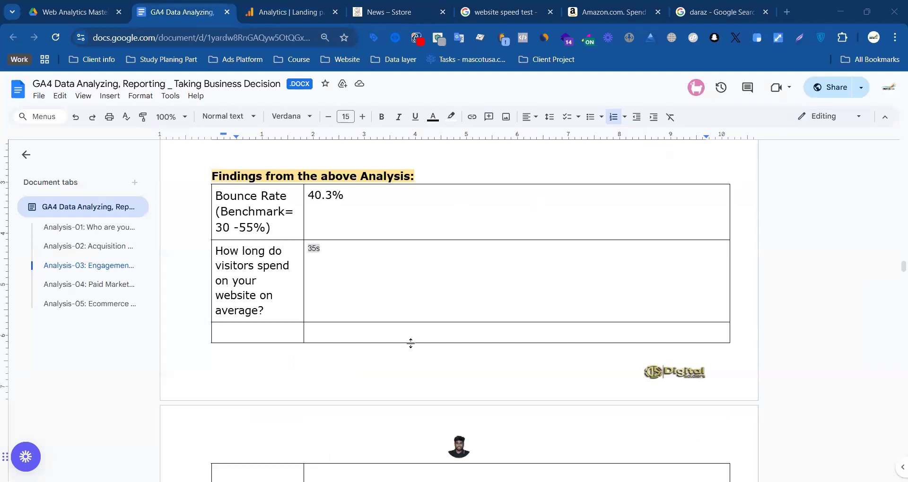
scroll(410, 343, down, 15)
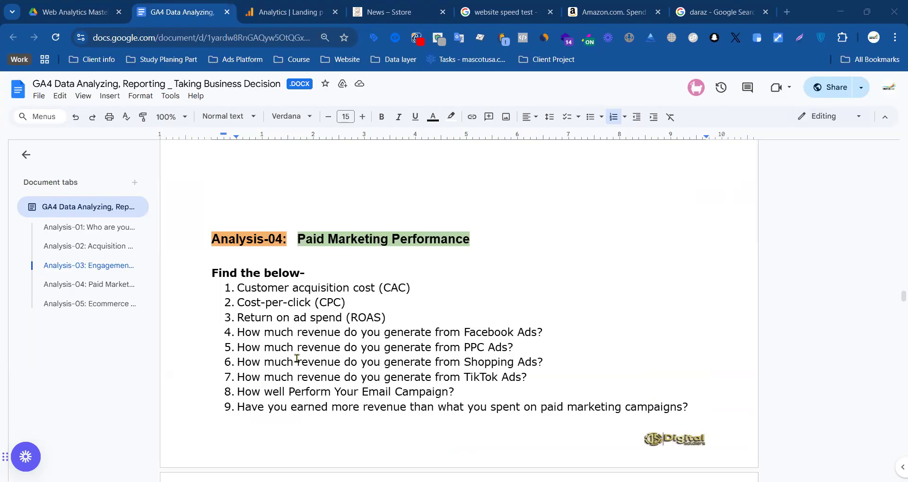
scroll(485, 356, down, 3)
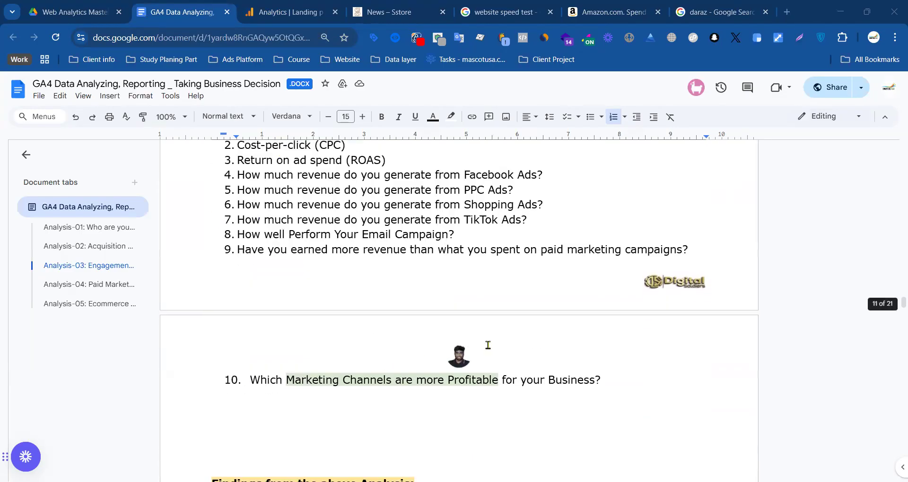
scroll(395, 345, down, 3)
scroll(391, 347, up, 10)
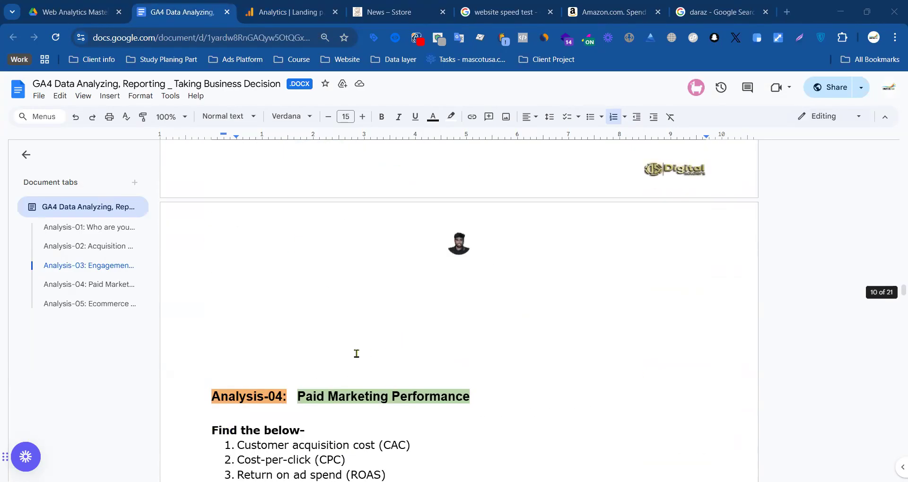
scroll(357, 354, down, 3)
triple_click(463, 240)
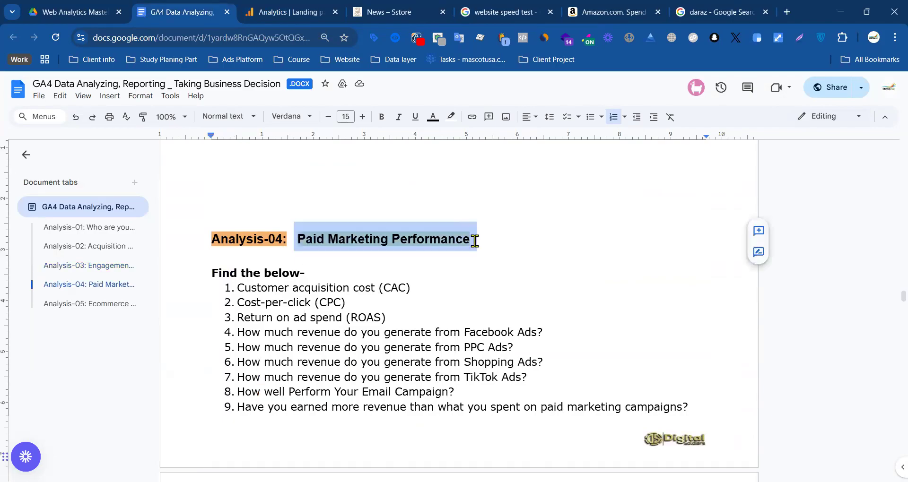
drag(237, 333, 442, 377)
- Recheck the Analysis-04 section in the document, highlighting the TikTok Ads revenue question and the section heading
click(288, 12)
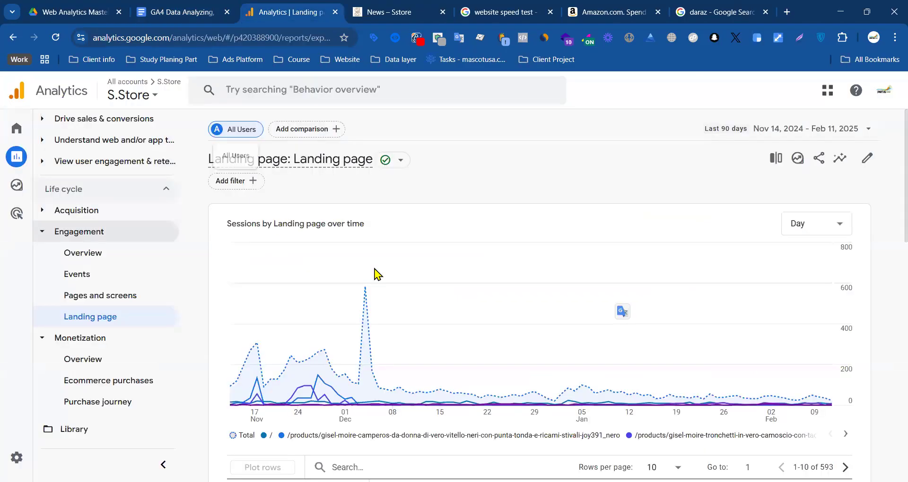
click(185, 12)
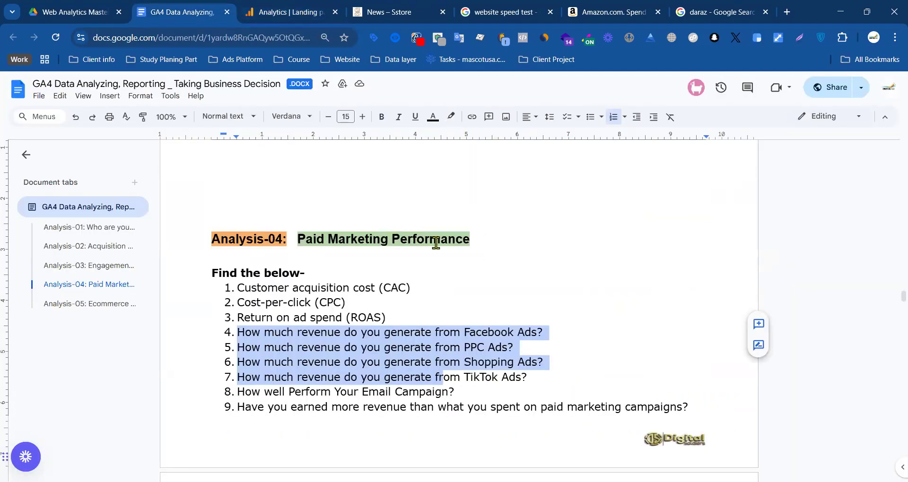
drag(548, 377, 273, 376)
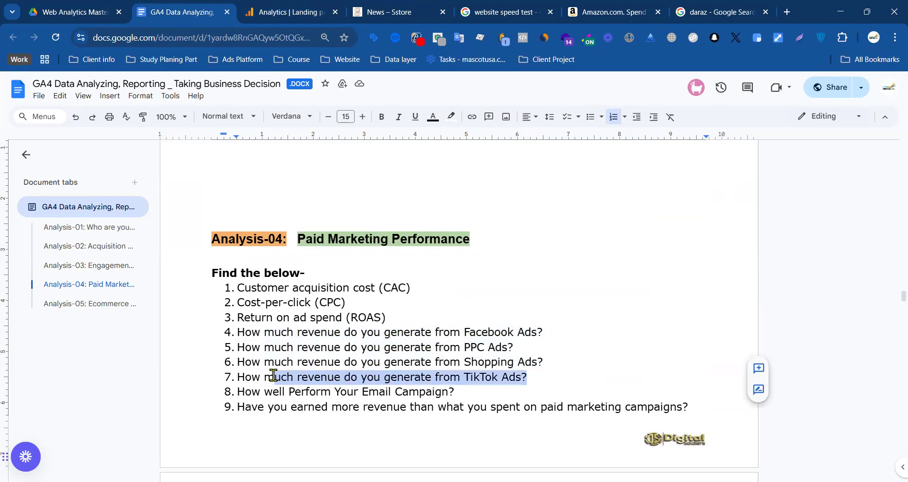
click(399, 257)
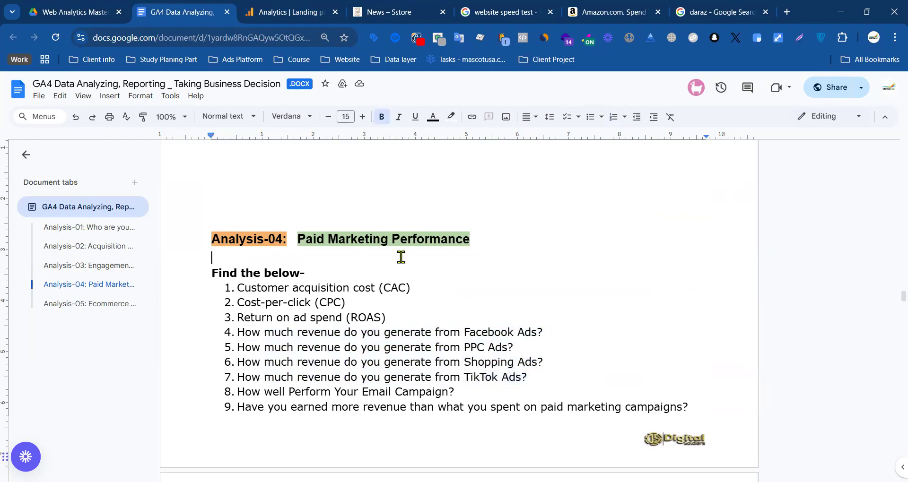
drag(289, 239, 467, 239)
double_click(498, 238)
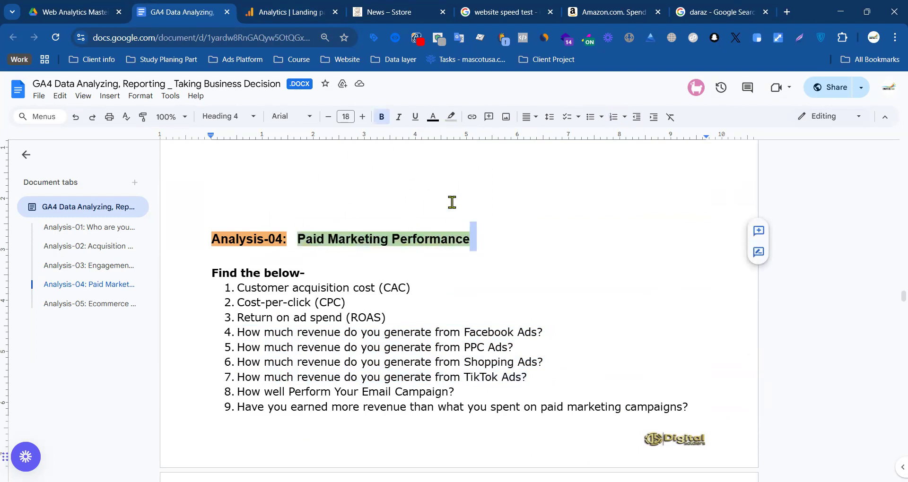
- Search for "utm builder" in a new browser tab and open Google's Campaign URL Builder at its campaign information form
click(787, 13)
text(utm)
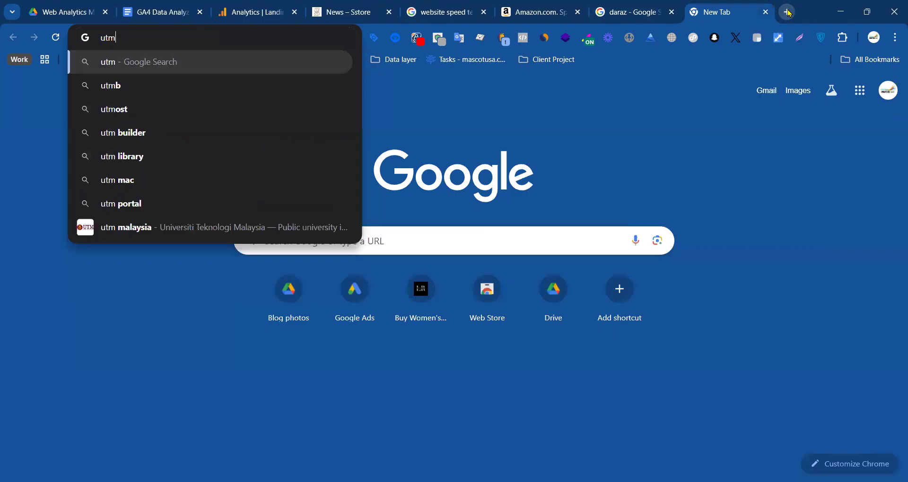
click(227, 132)
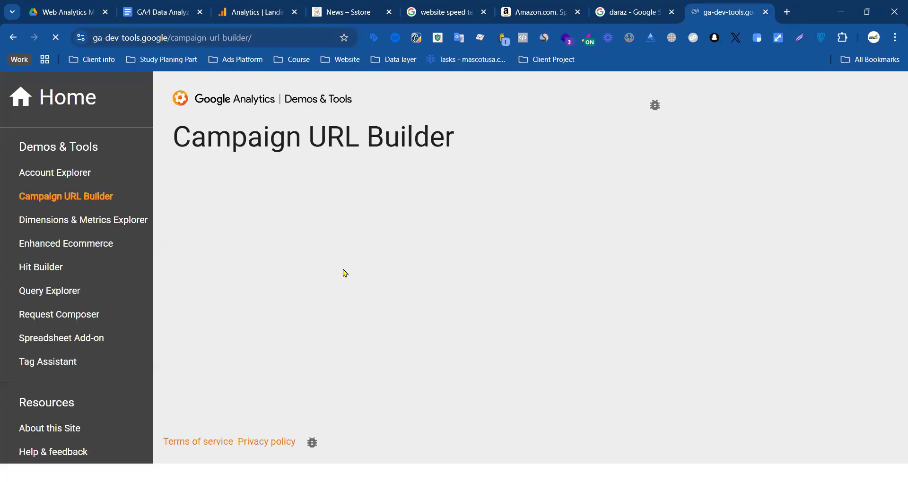
scroll(275, 232, up, 3)
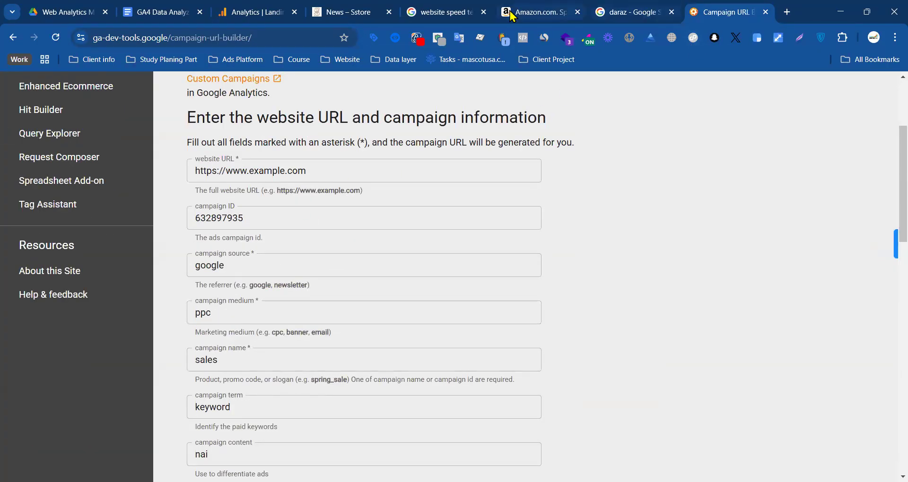
- Switch to the S.Store website, open the Novità collection and copy its page URL
click(444, 12)
click(354, 11)
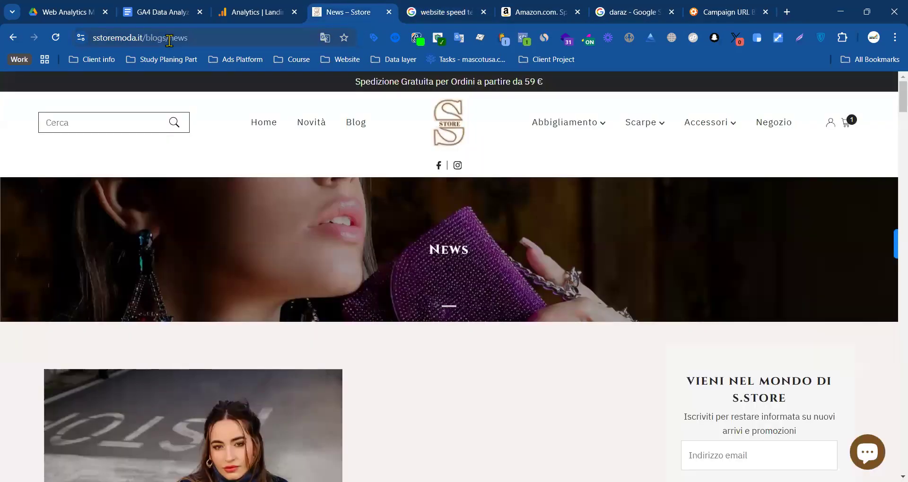
click(314, 125)
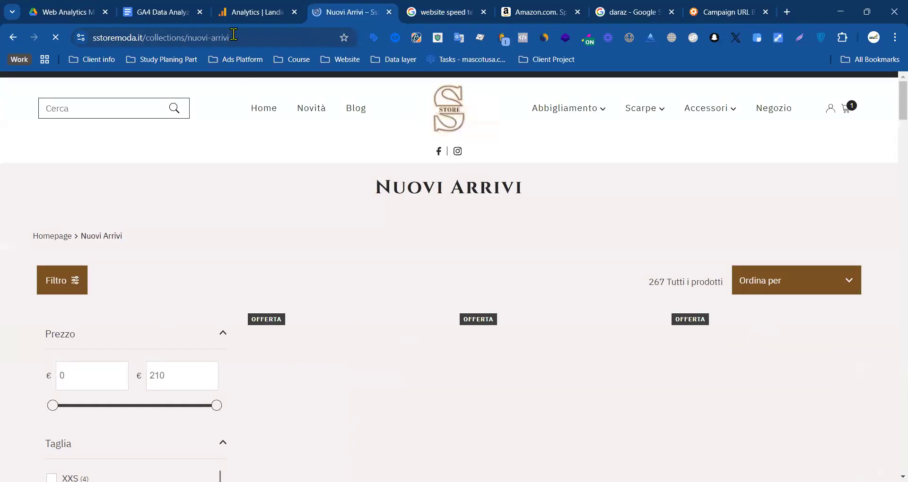
click(233, 34)
key(ctrl+c)
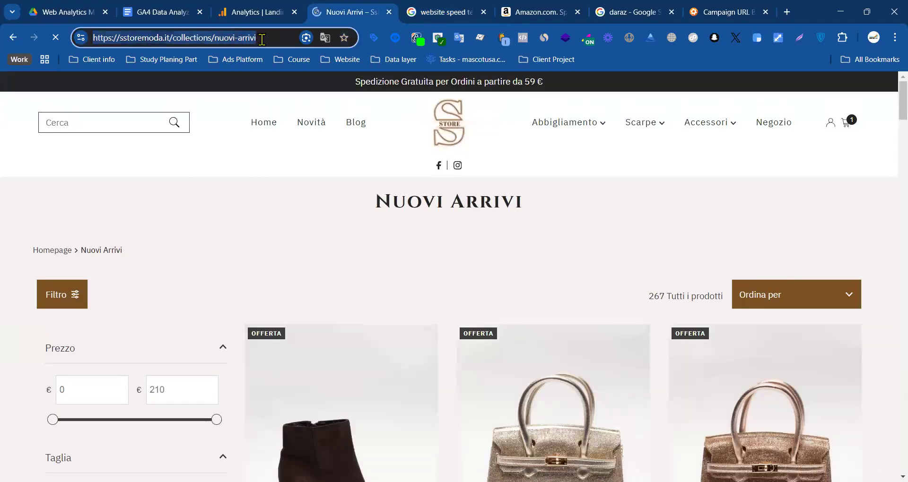
key(BackSpace)
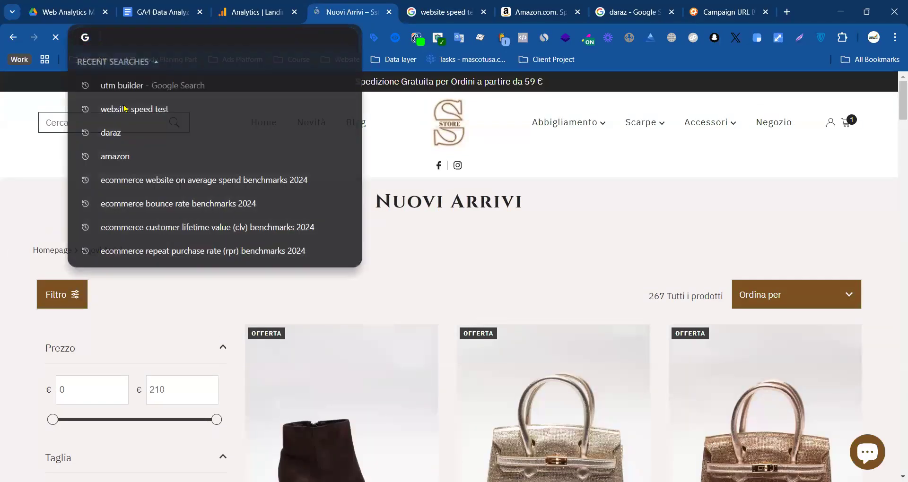
click(15, 163)
click(234, 38)
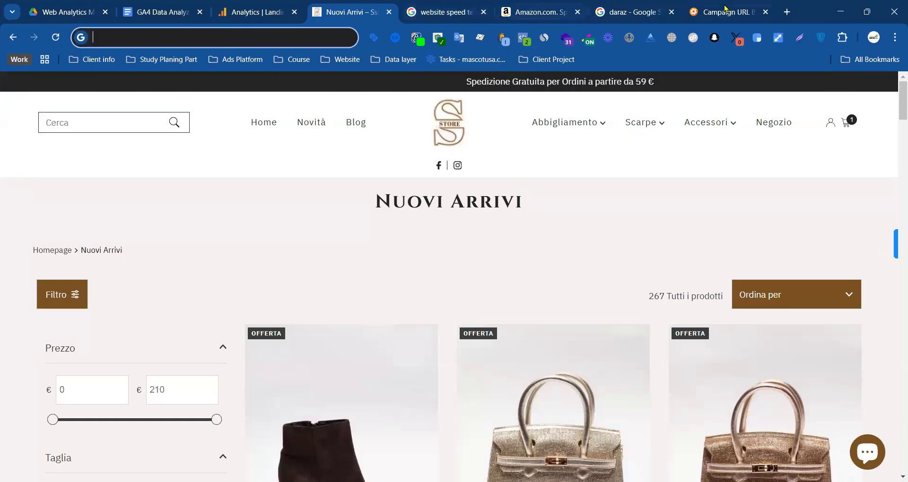
key(ctrl+9)
click(172, 12)
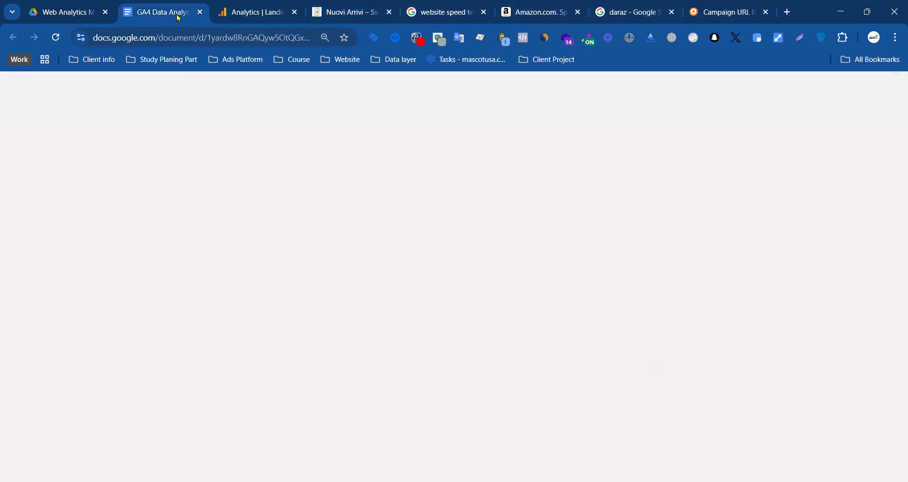
scroll(310, 300, down, 7)
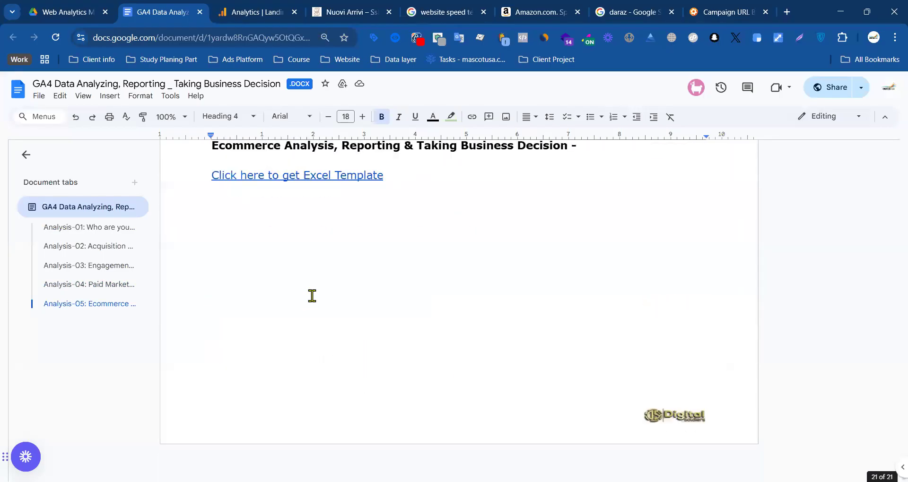
click(278, 262)
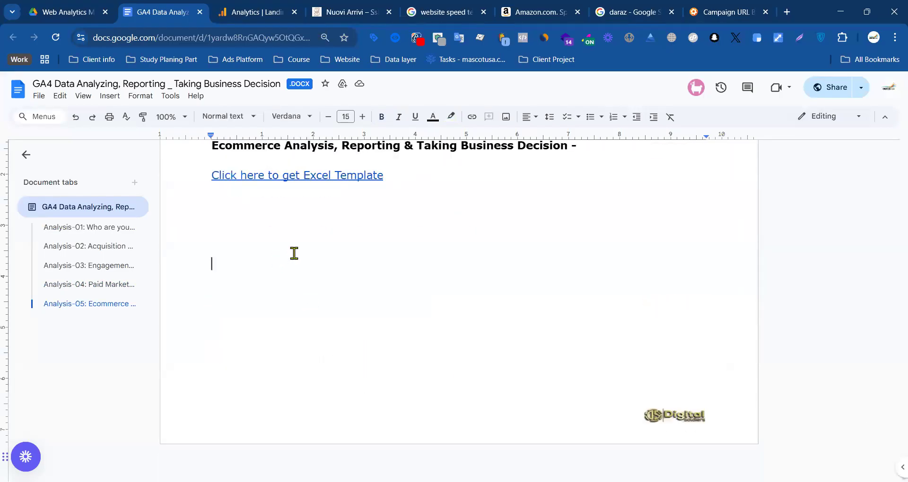
key(ctrl+v)
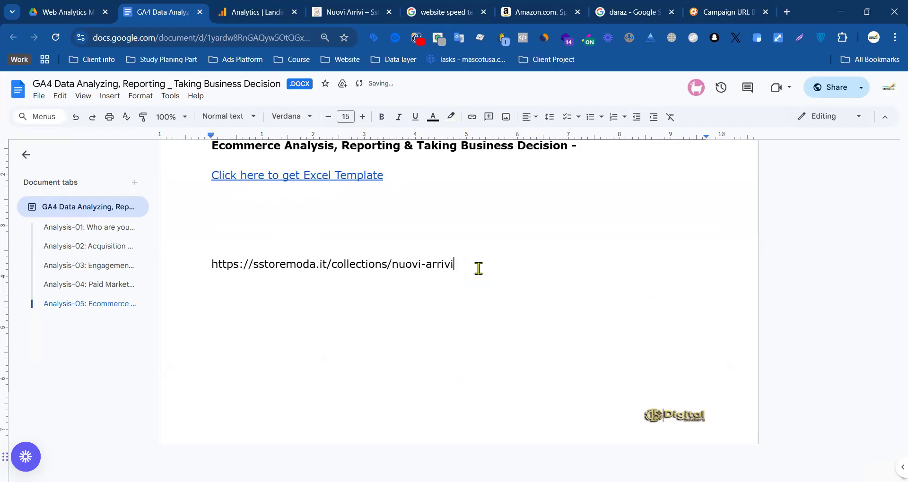
key(Return)
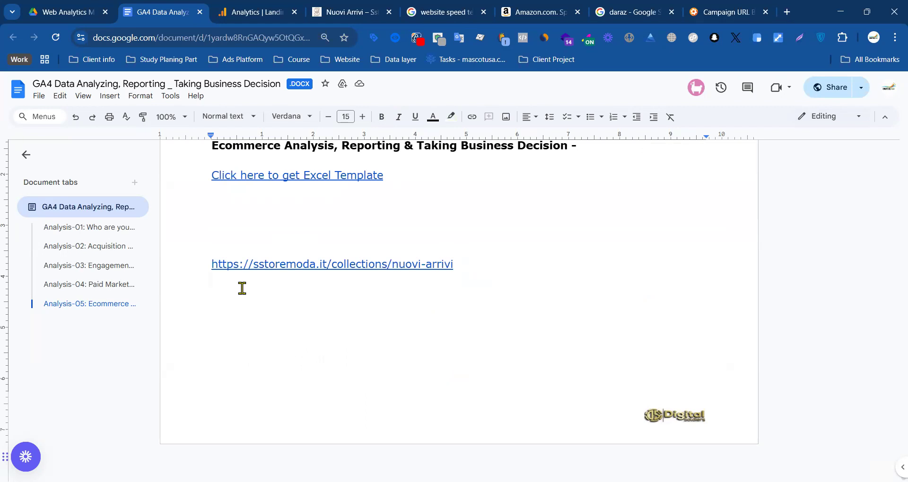
drag(481, 268, 212, 268)
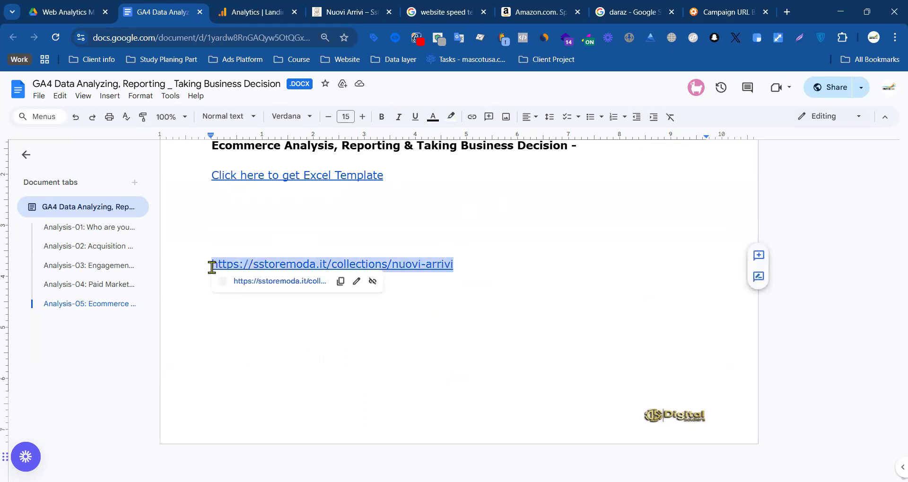
- Highlight the nuovi-arrivi URL on the document's last page and place the cursor right after it
drag(469, 257, 208, 266)
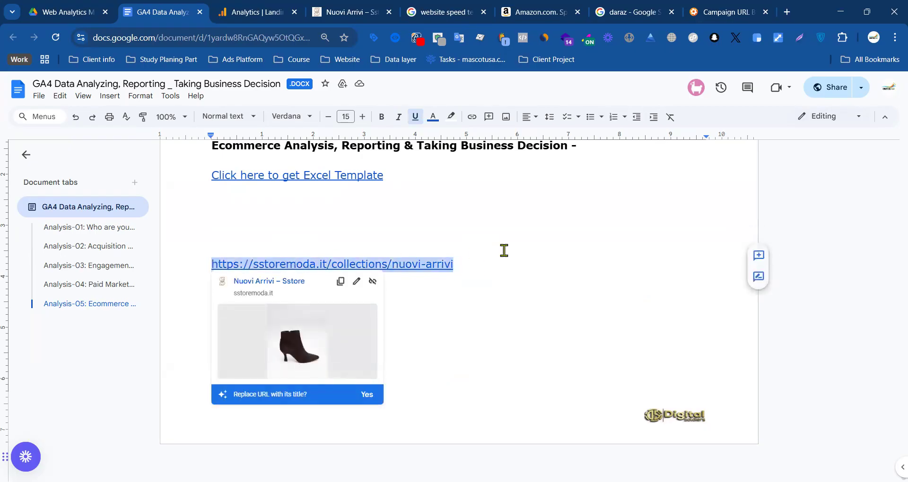
click(504, 251)
click(502, 260)
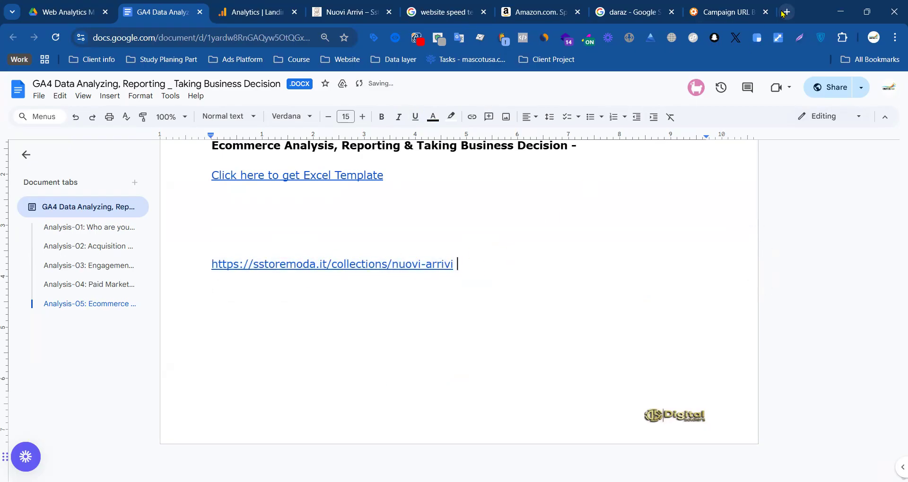
- Search for "web hosting" in a new browser tab and open Hostinger's sponsored Managed WordPress Hosting result
click(785, 13)
text(web ho)
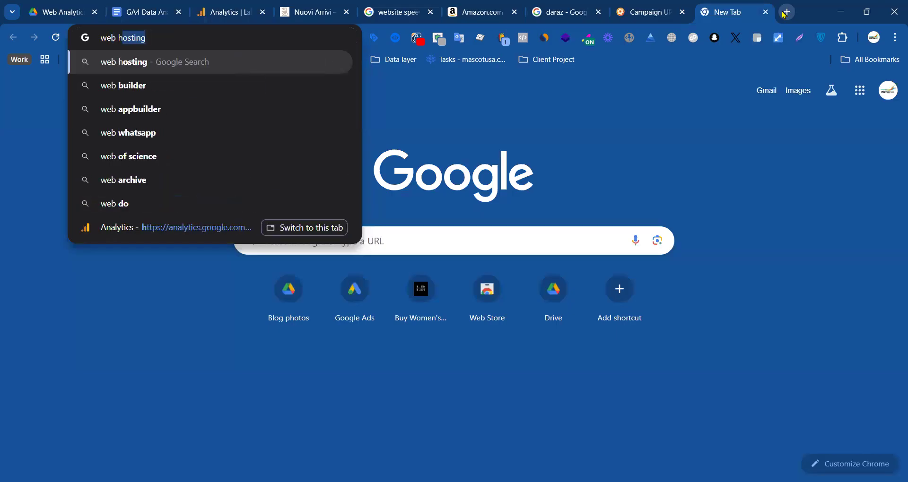
key(Return)
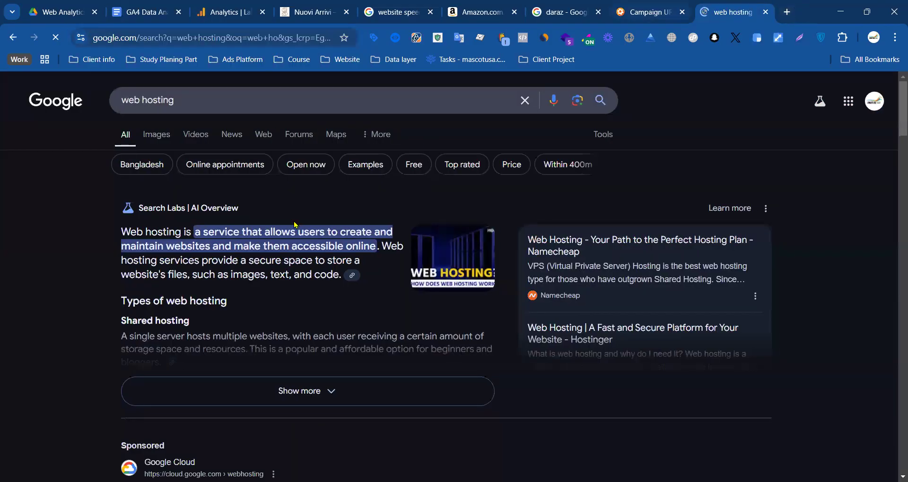
scroll(297, 226, down, 3)
scroll(167, 377, down, 3)
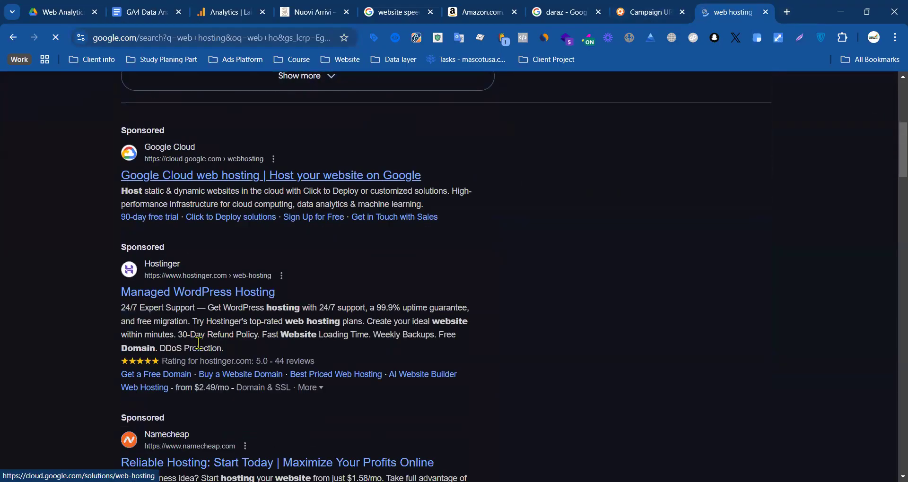
click(186, 301)
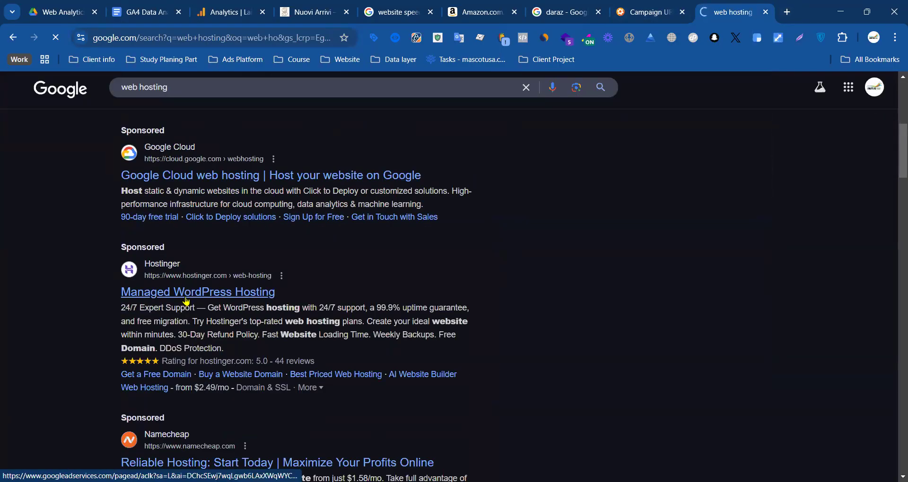
- Copy the Hostinger landing page's full tagged URL and paste it into the document below the nuovi-arrivi link
click(289, 40)
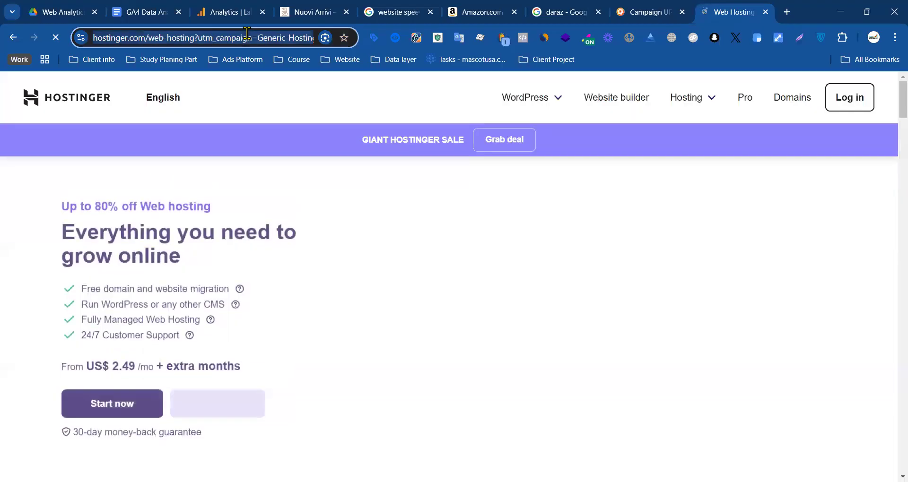
key(BackSpace)
key(ctrl+2)
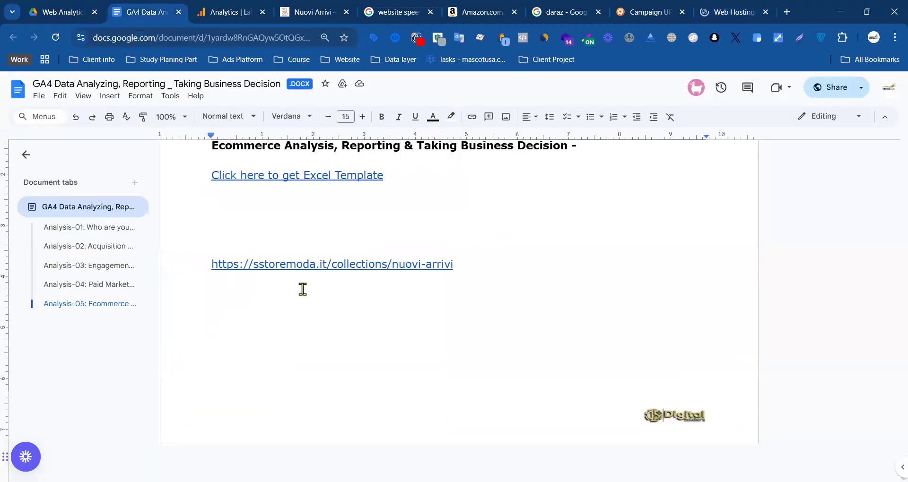
text(https://www.hostinger.com/web-hosting?utm_campaign=Generic-Hosting|NT:SE|LO:BD&utm_medium=ppc&gad_source=1&gclid=CjwKCAiAqrG9BhAVEiwAaPu5zo2q_Czw4BSnOGxupNCdm-jISacp4CeUhFobpeii8PS3ZjZ07k5xBBoCFsQQAvD_BwE)
mouse_move(212, 294)
mouse_down()
mouse_move(429, 296)
mouse_move(208, 296)
mouse_up()
- Split the pasted Hostinger URL after the question mark so utm_campaign starts a new line, and highlight the parameter name
click(430, 294)
click(435, 294)
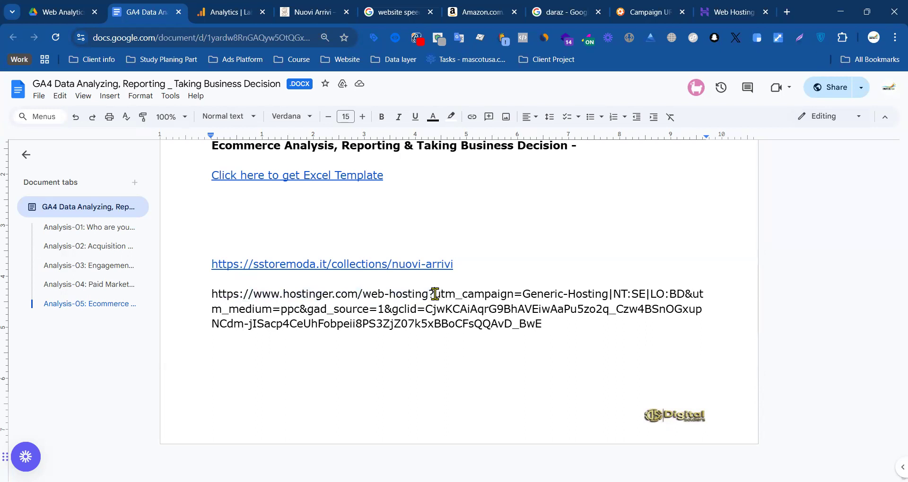
key(Return)
drag(209, 309, 294, 309)
click(304, 310)
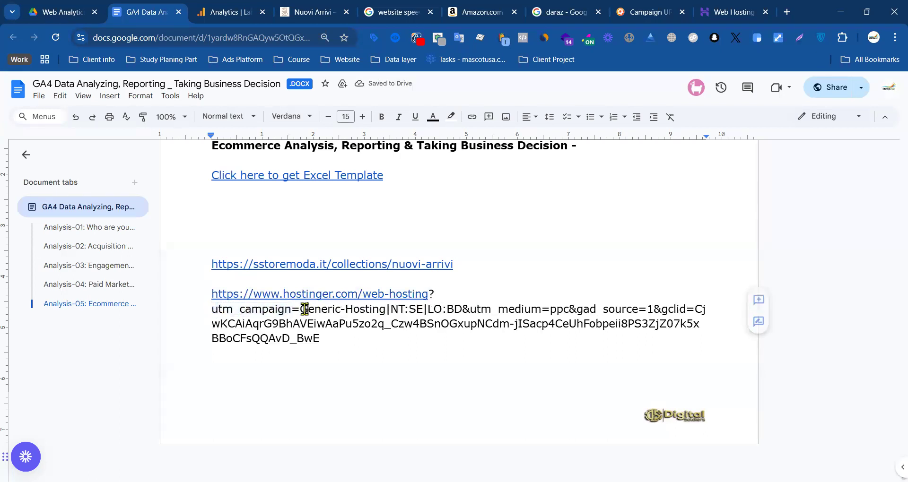
- Highlight the utm_campaign value Generic-Hosting and the NT:SE segment following it to examine the campaign naming
mouse_move(387, 310)
mouse_down()
mouse_move(314, 310)
mouse_move(374, 309)
mouse_up()
click(325, 310)
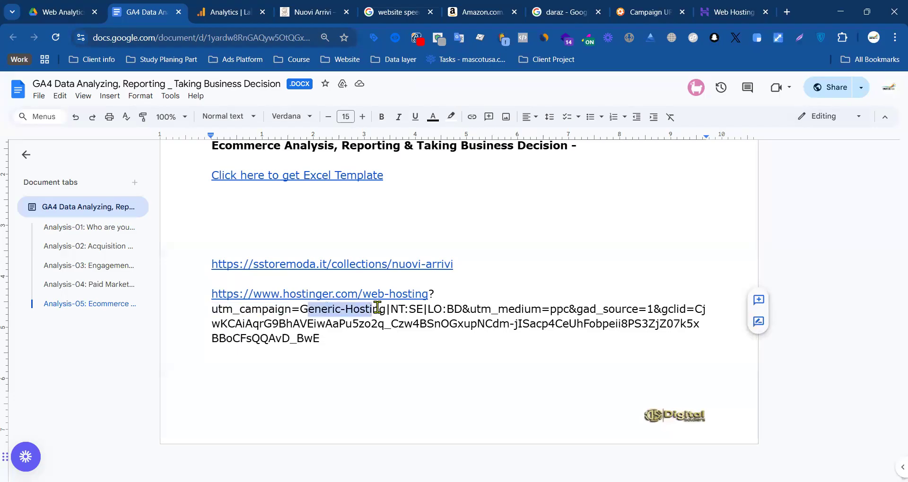
click(379, 309)
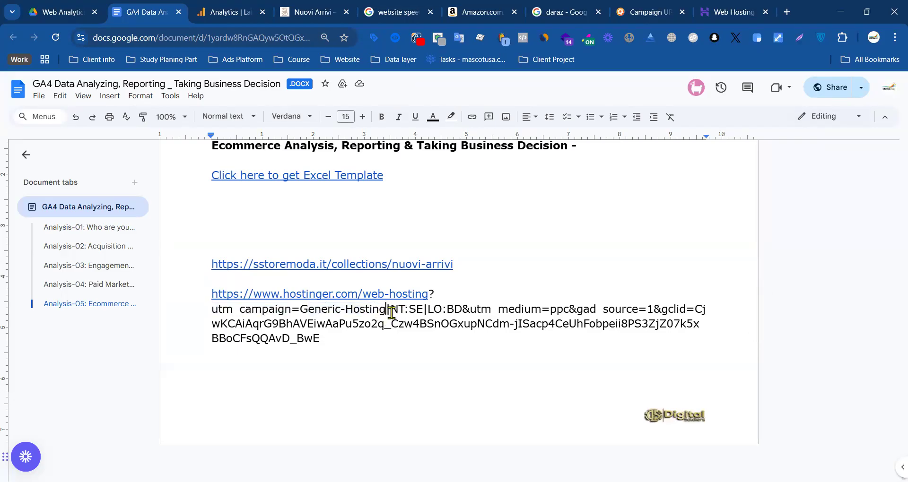
click(307, 309)
drag(319, 311, 446, 312)
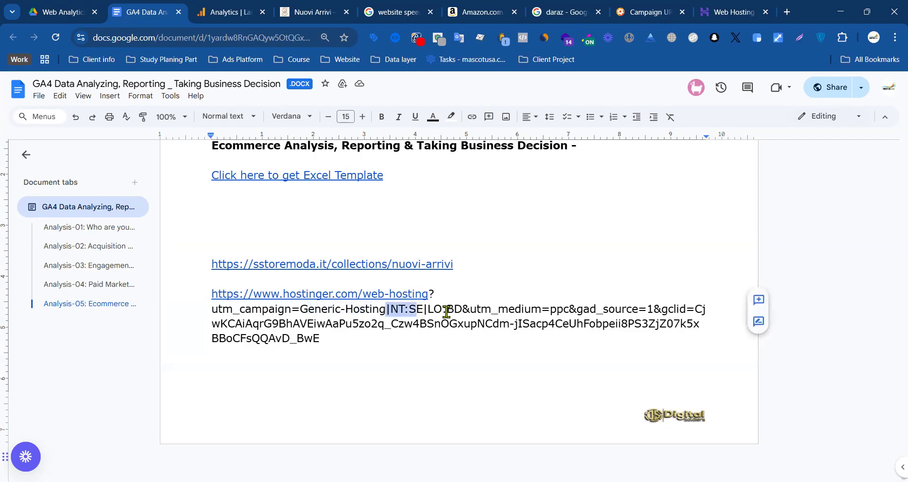
- Move utm_medium=ppc onto its own line after the campaign parameter and highlight the parameter name
click(472, 310)
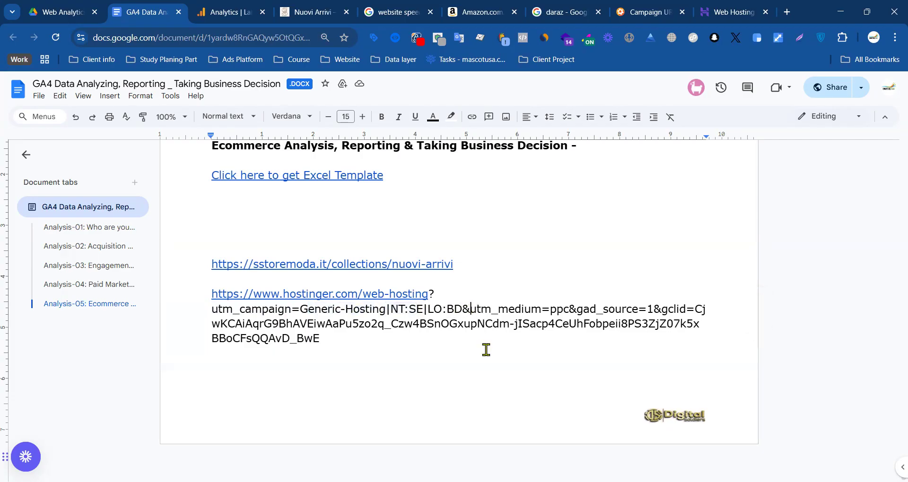
key(Return)
drag(214, 326, 282, 326)
click(305, 324)
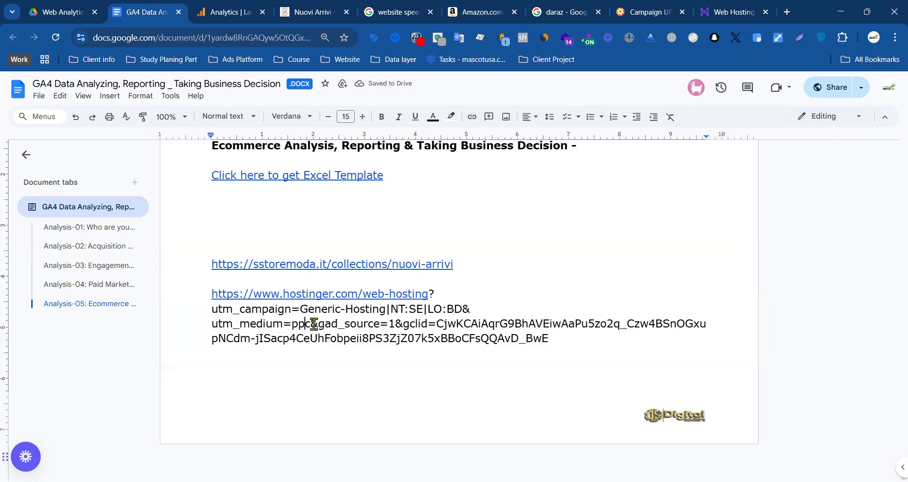
- Break the rest of the Hostinger URL so gad_source=1, gclid and the ampersands between parameters each stand on separate lines
click(312, 324)
key(Return)
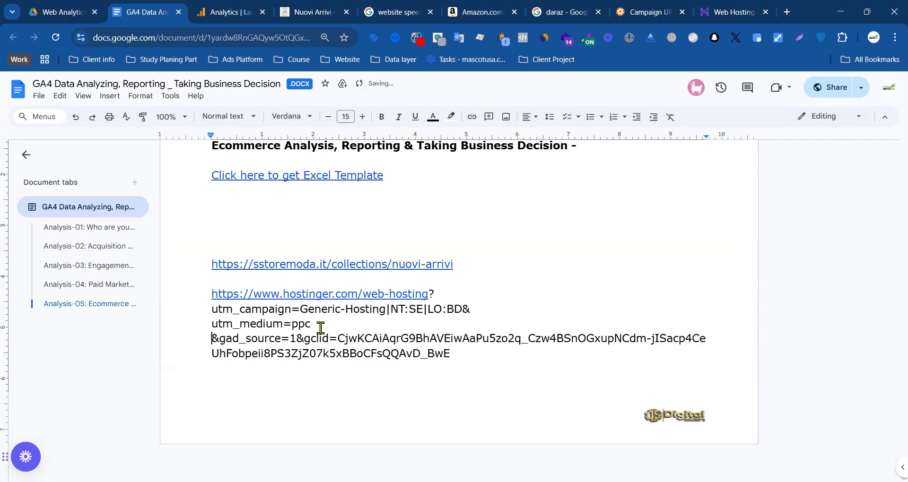
click(222, 338)
key(Return)
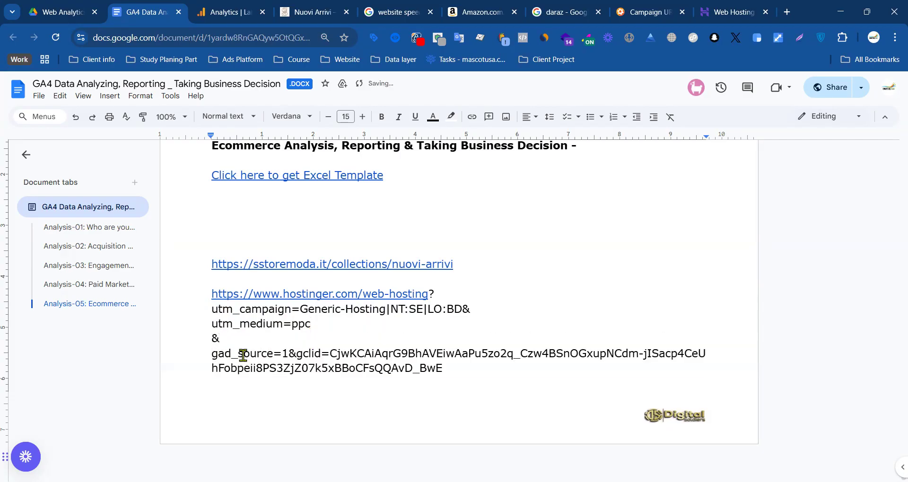
click(292, 354)
key(Return)
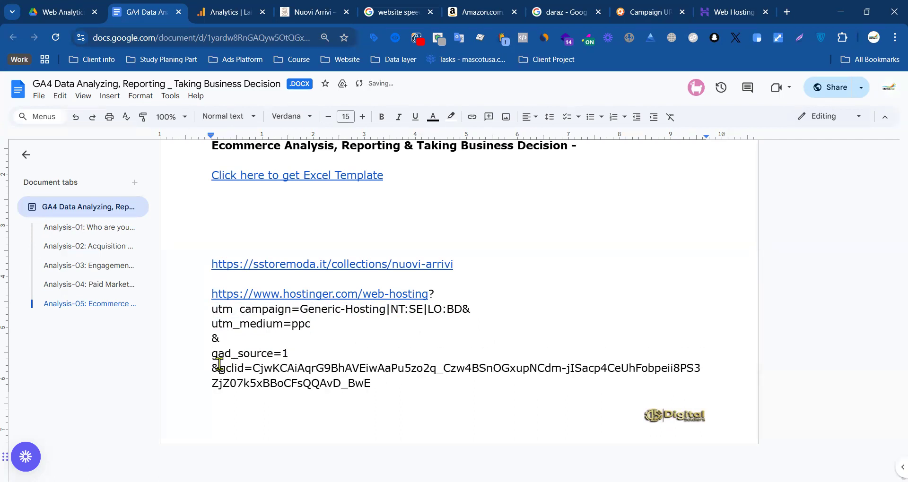
key(Right)
key(Return)
- Examine the gclid parameter on the following page by highlighting its full value, comparing it with the parameters above
scroll(256, 322, down, 3)
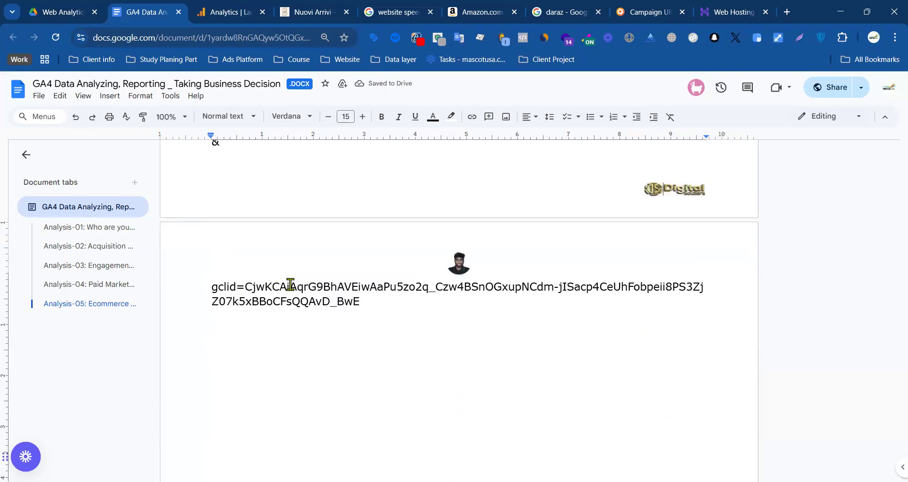
click(396, 315)
shift+click(257, 286)
shift+click(247, 285)
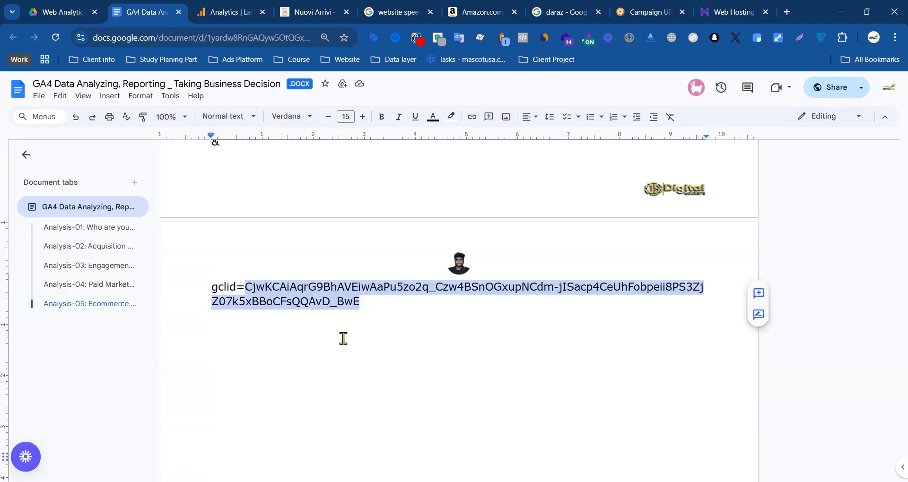
scroll(343, 339, up, 5)
scroll(281, 375, down, 5)
double_click(366, 309)
drag(374, 308, 247, 284)
scroll(331, 321, up, 8)
click(455, 353)
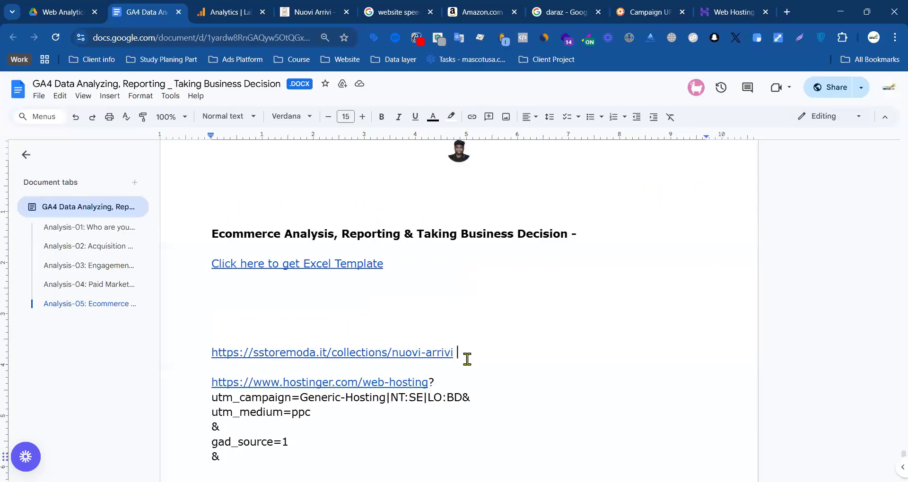
drag(200, 404, 308, 412)
drag(462, 360, 212, 352)
key(ctrl+c)
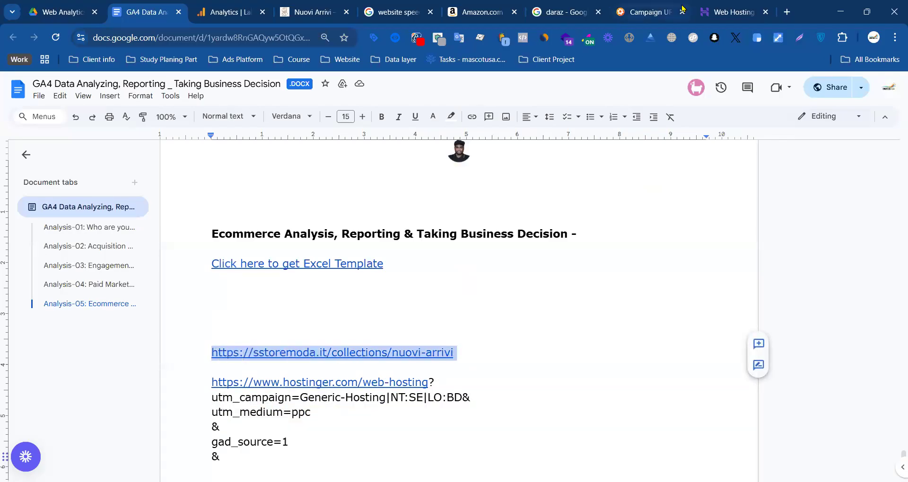
click(641, 11)
double_click(280, 171)
key(ctrl+a)
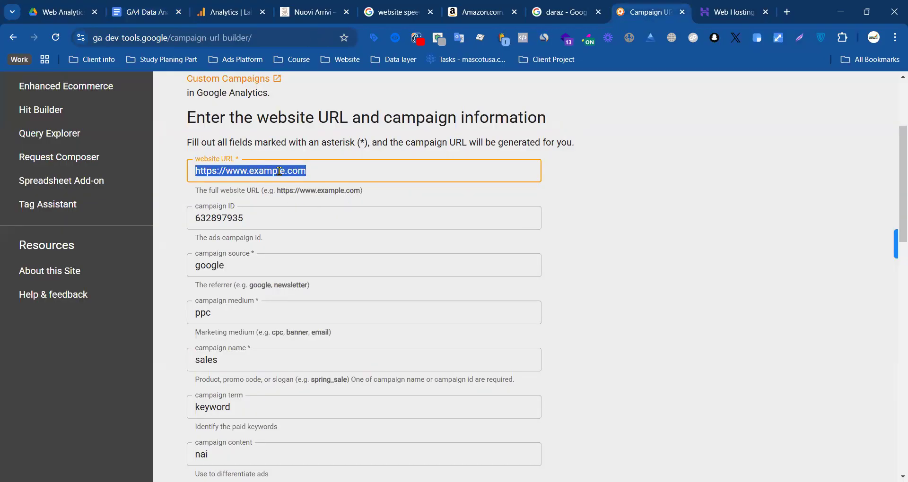
key(ctrl+v)
- Replace the sample campaign ID with 4735675
double_click(237, 214)
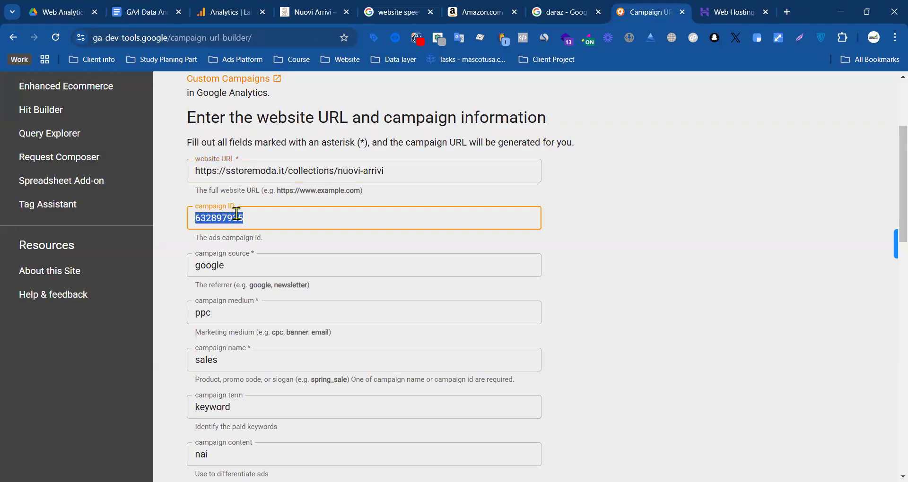
key(BackSpace)
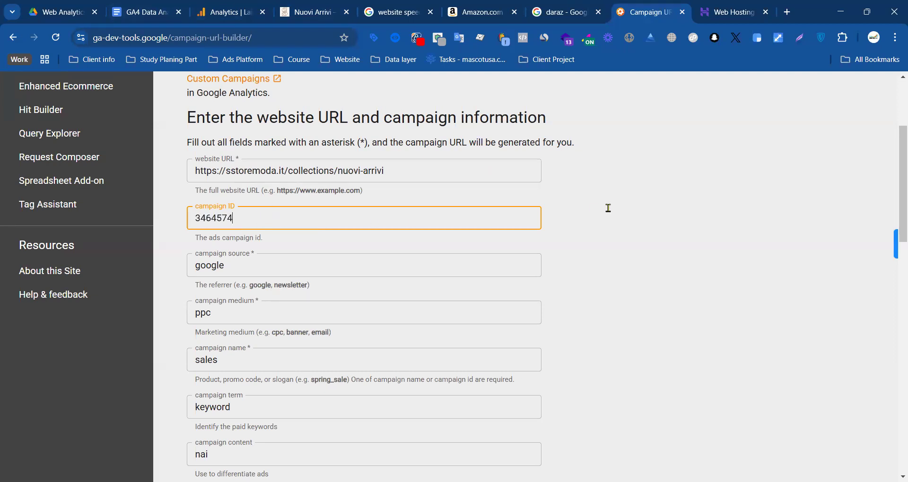
key(ctrl+a)
key(BackSpace)
- Clear the campaign source value google, leaving the field empty
click(364, 265)
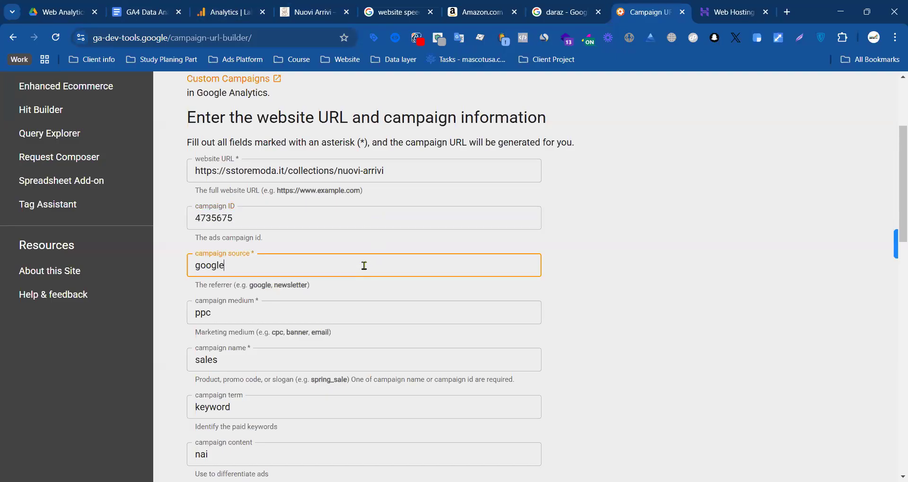
click(247, 267)
key(ctrl+a)
click(291, 265)
key(ctrl+a)
click(643, 266)
click(298, 267)
key(ctrl+a)
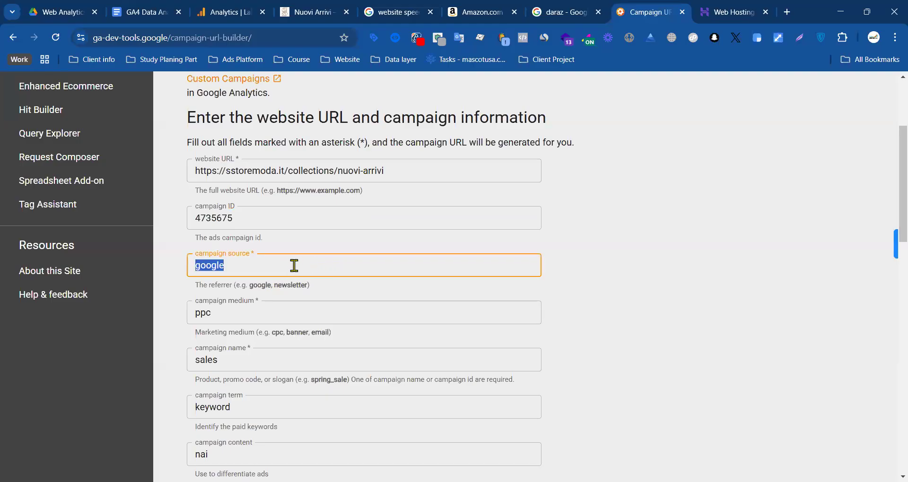
text(go)
key(BackSpace)
key(BackSpace)
text(f)
key(BackSpace)
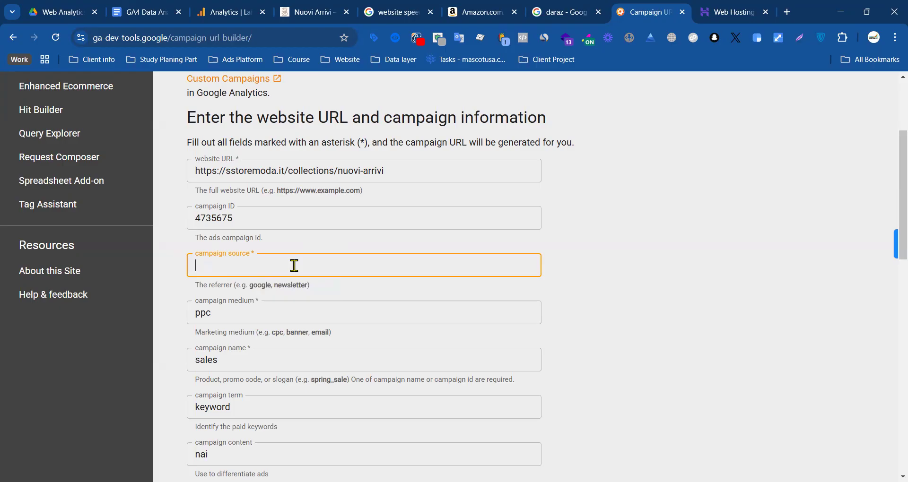
- Switch to the S.Store Google Analytics property and view the Traffic acquisition report's channel group table
click(231, 12)
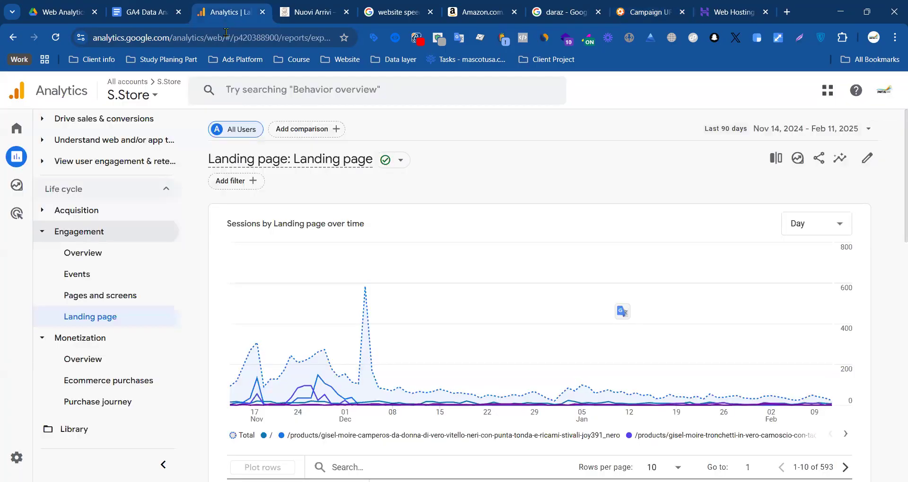
scroll(395, 234, down, 6)
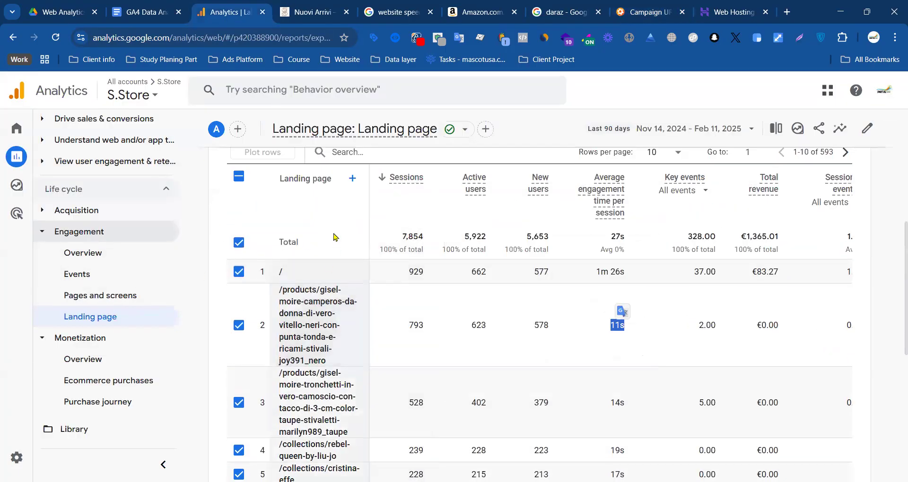
scroll(334, 238, up, 3)
scroll(104, 346, up, 3)
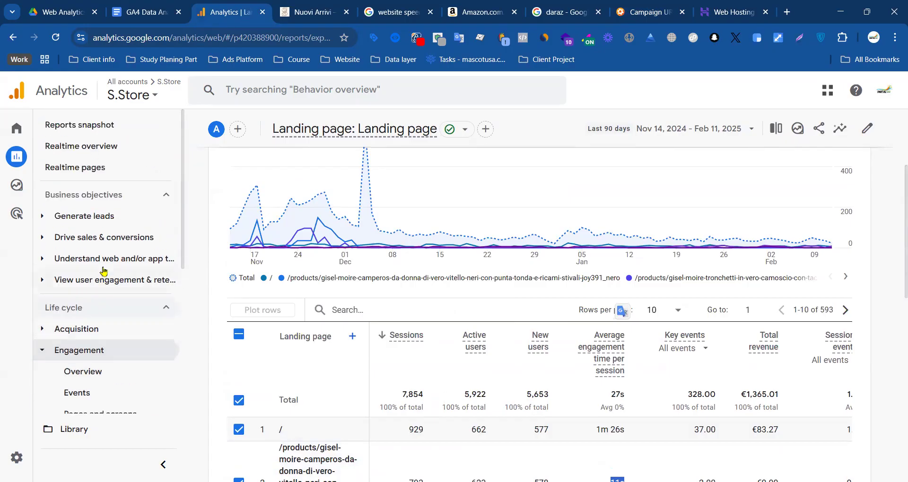
click(83, 331)
scroll(119, 318, down, 4)
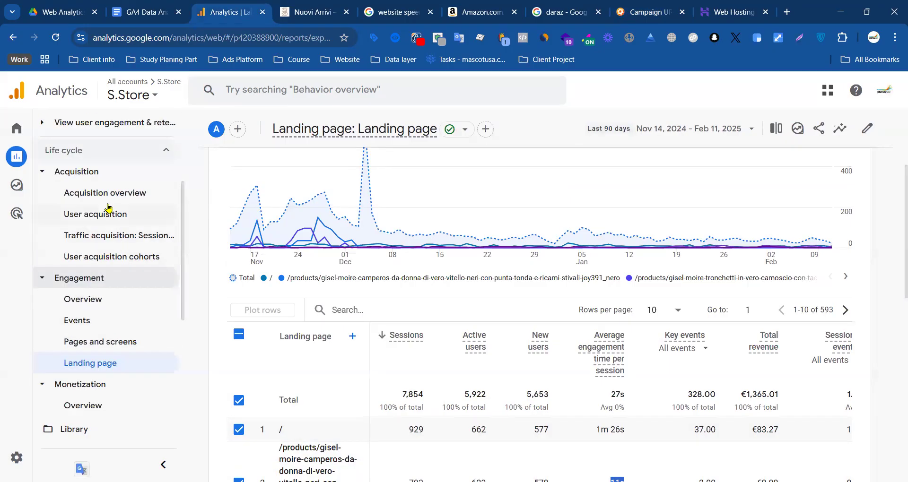
click(104, 236)
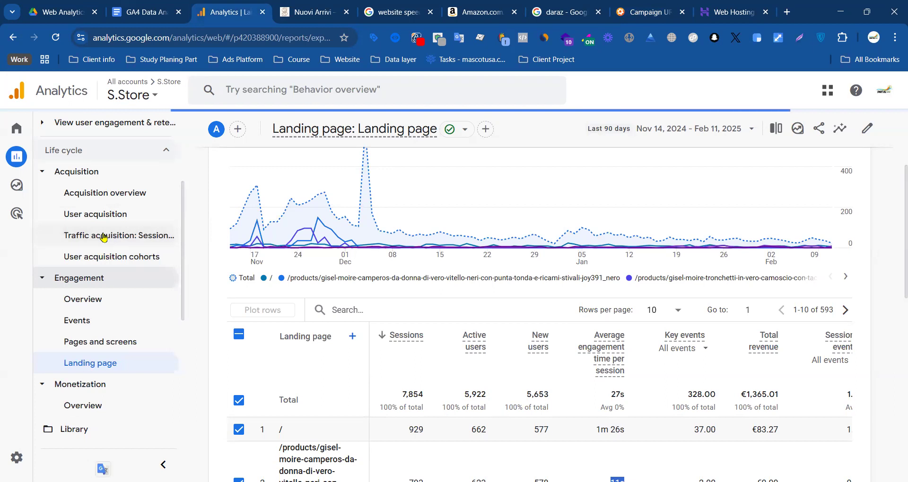
click(103, 237)
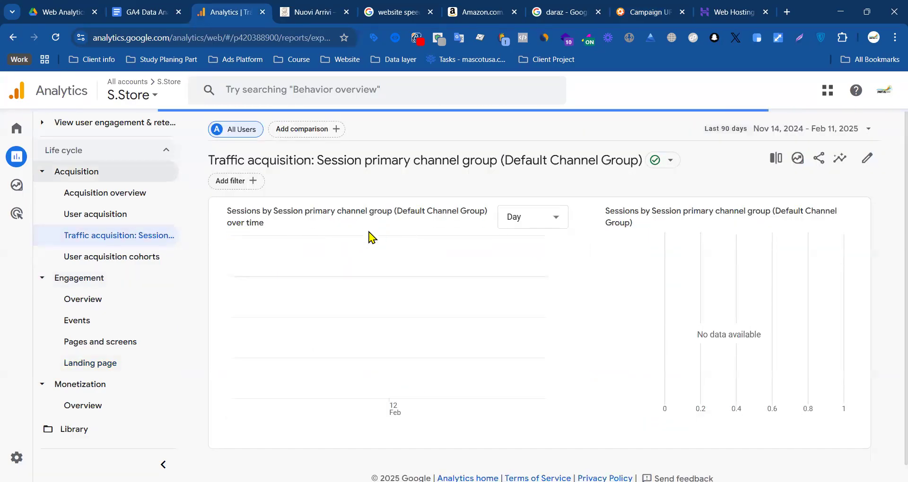
scroll(290, 246, down, 3)
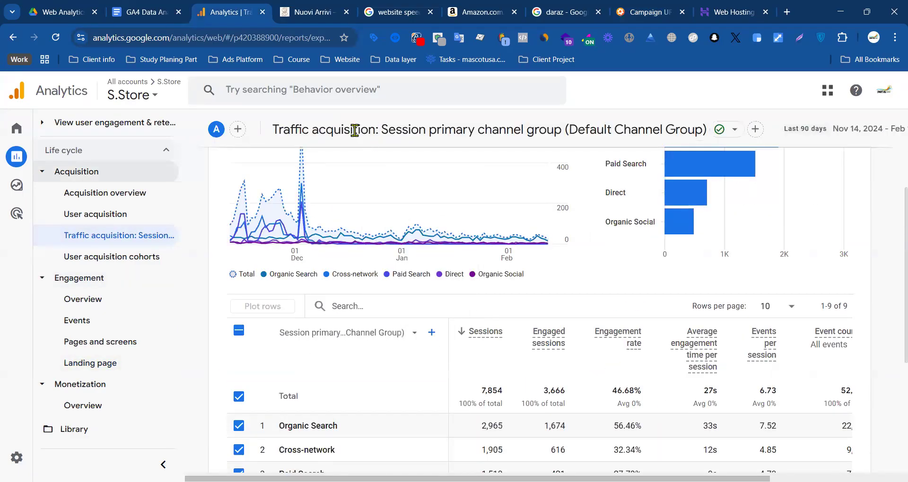
- Break the Traffic acquisition table down by Session source / medium and examine the google / cpc row
drag(383, 129, 561, 130)
scroll(561, 130, down, 5)
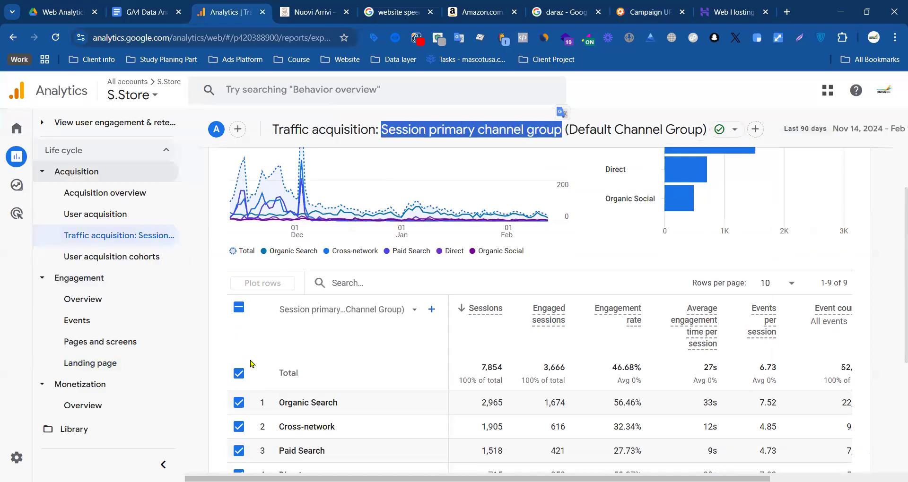
scroll(347, 261, up, 3)
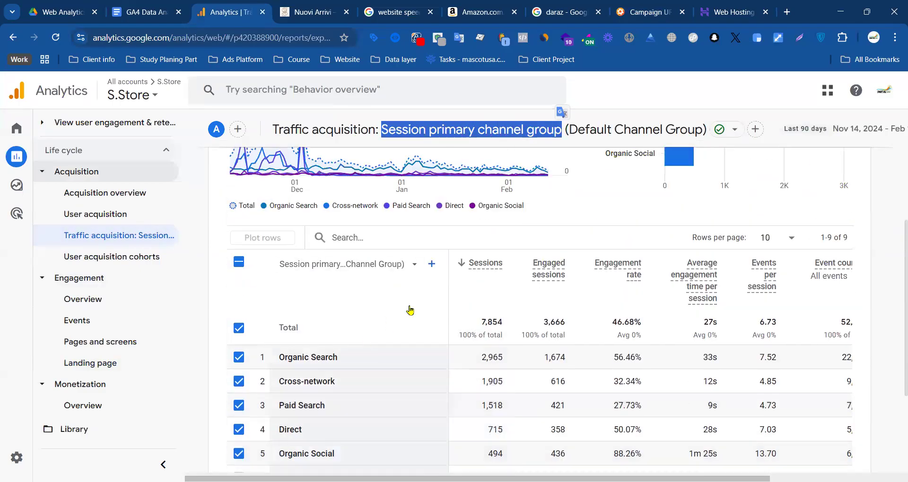
click(403, 269)
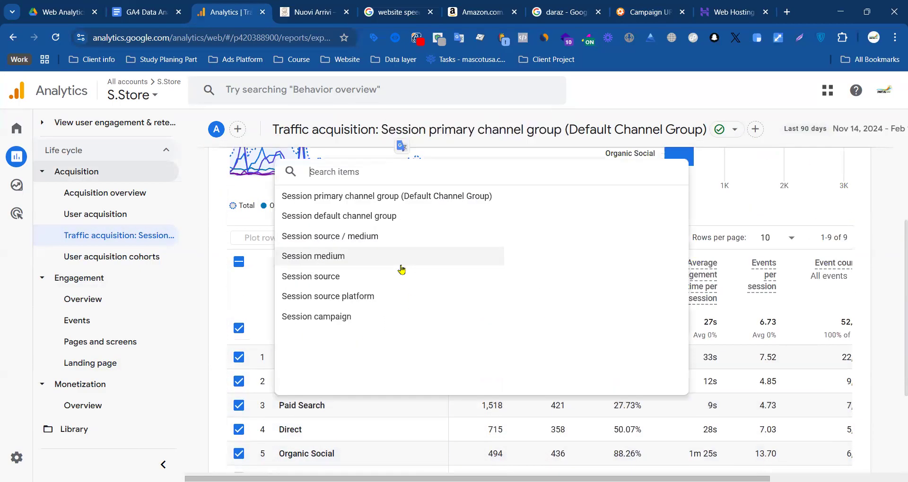
click(347, 242)
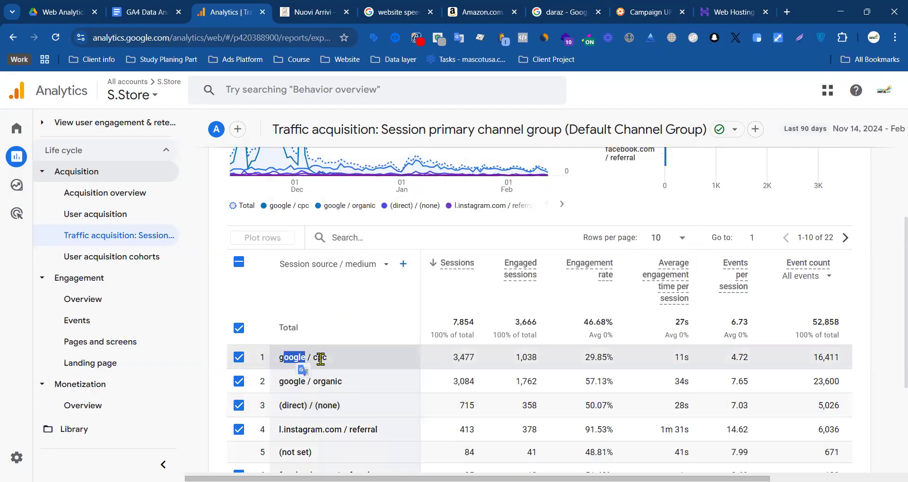
double_click(319, 358)
- Break the Traffic acquisition table down by Session source and review the source rows from google to bing
click(377, 268)
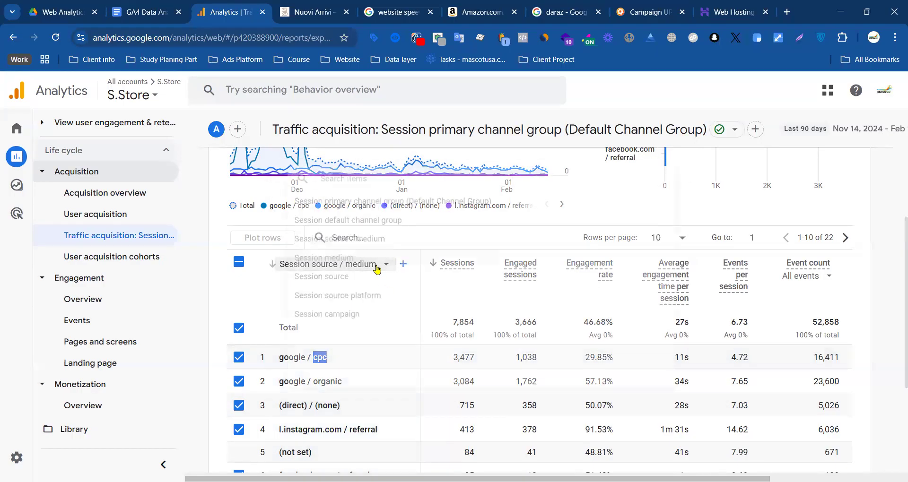
click(303, 279)
scroll(297, 303, down, 3)
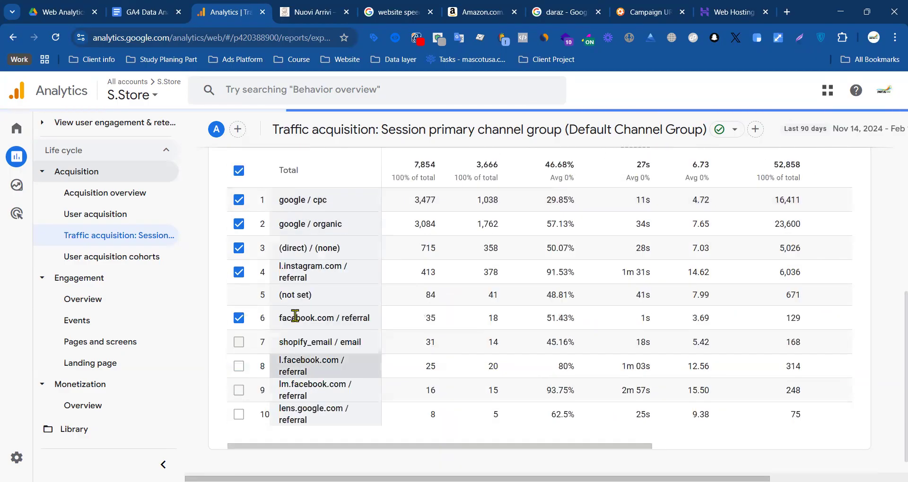
drag(280, 200, 307, 201)
drag(282, 294, 333, 288)
drag(279, 342, 339, 342)
drag(294, 318, 334, 322)
drag(299, 416, 284, 415)
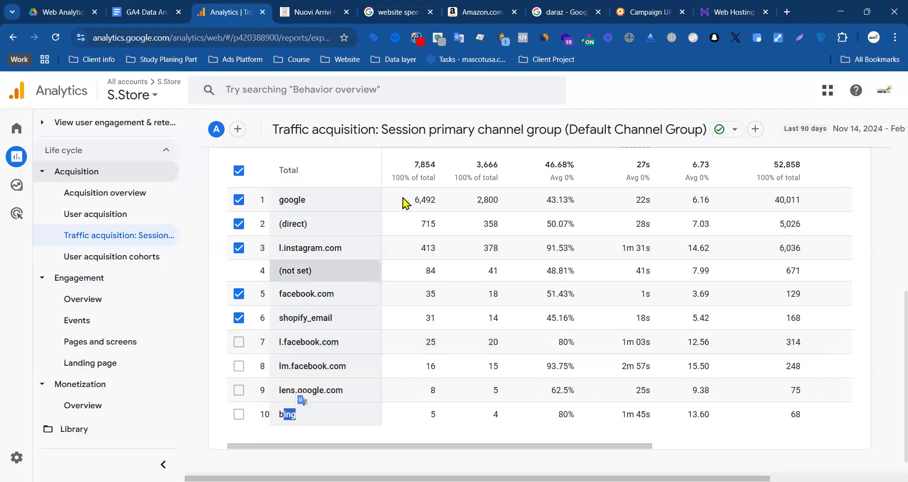
- Switch to the Campaign URL Builder and try google, then fb, as the campaign source
key(ctrl+8)
click(230, 311)
click(264, 267)
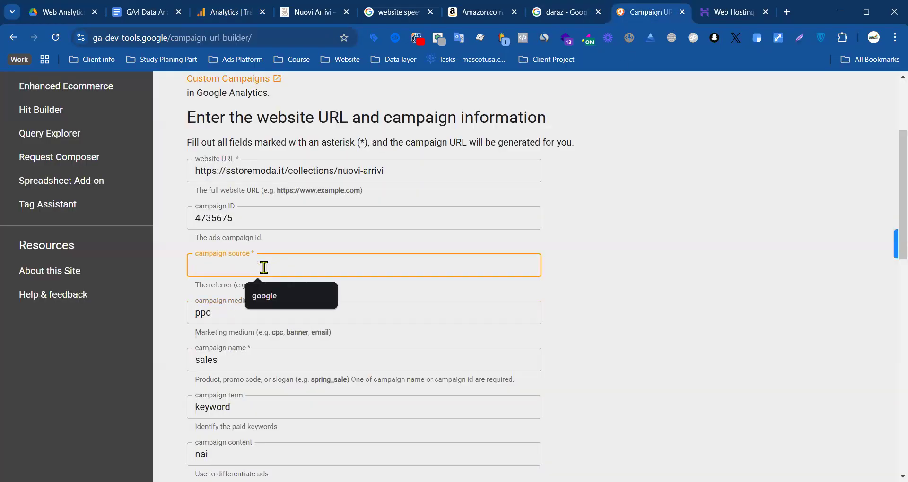
click(268, 297)
double_click(233, 265)
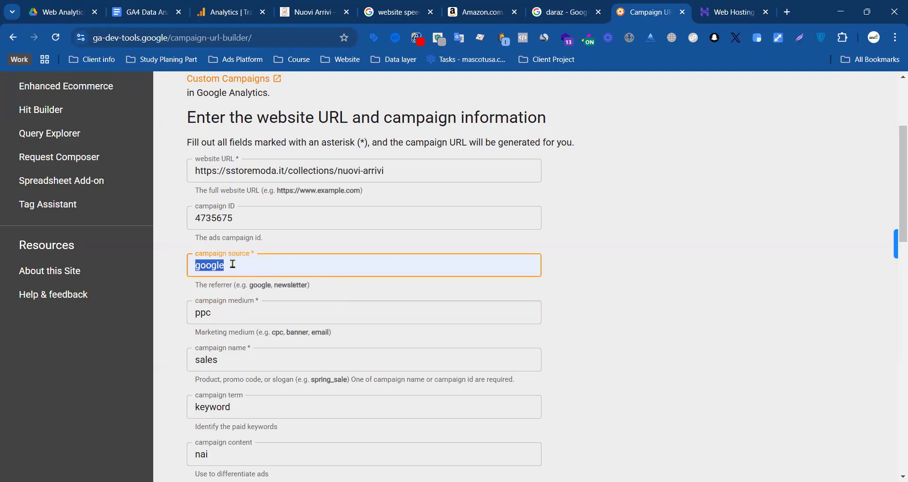
key(BackSpace)
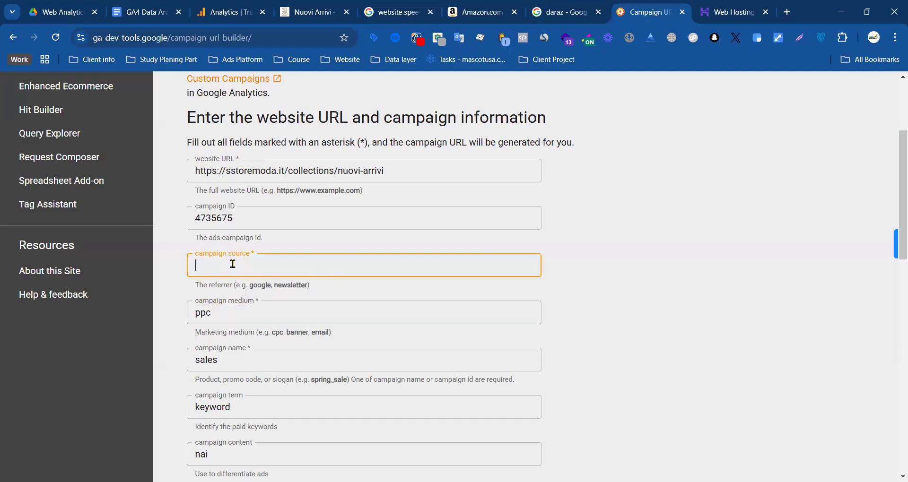
text(me)
key(BackSpace)
key(BackSpace)
text(fb)
- Check the session sources in Analytics, and set the campaign source in the Campaign URL Builder to google
click(228, 12)
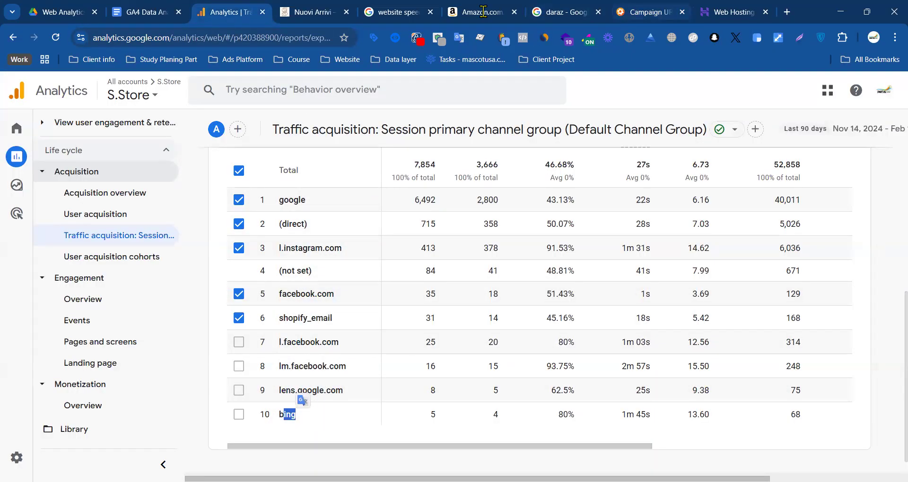
click(646, 11)
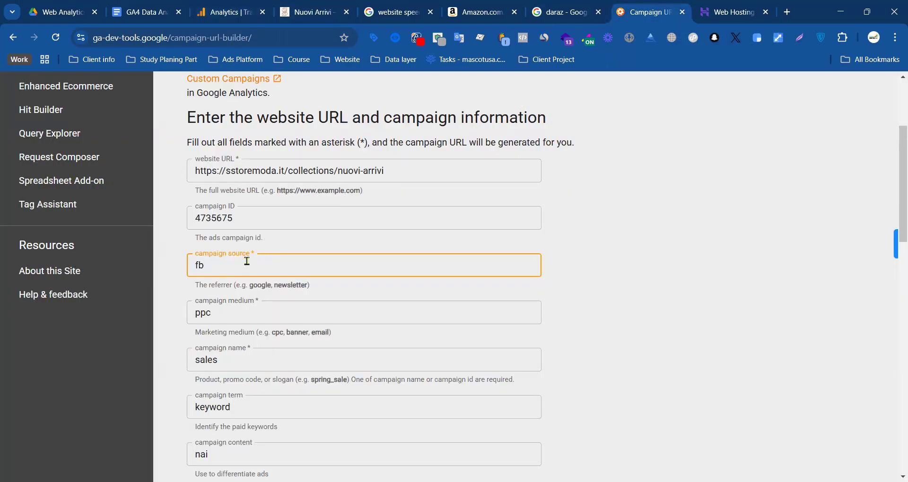
double_click(263, 264)
key(BackSpace)
text(google)
click(249, 314)
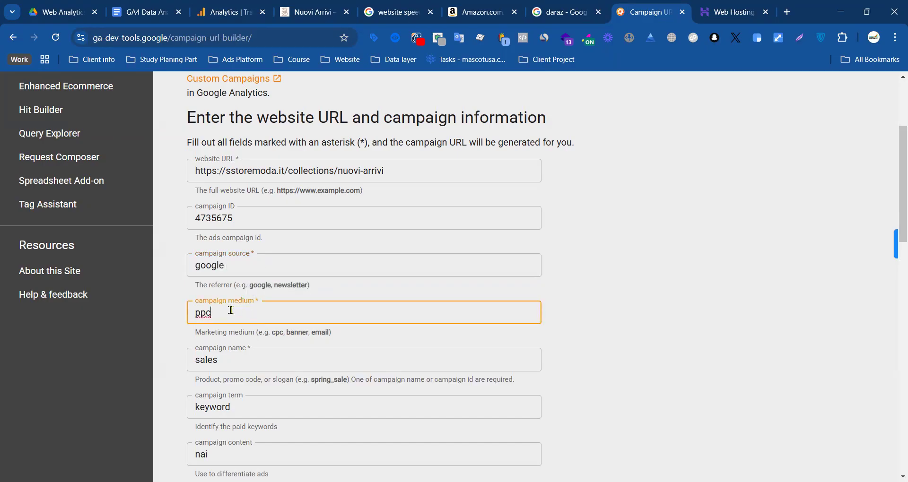
- Switch to Analytics, break the Traffic acquisition table down by Session medium, and examine the cpc and organic rows
click(223, 11)
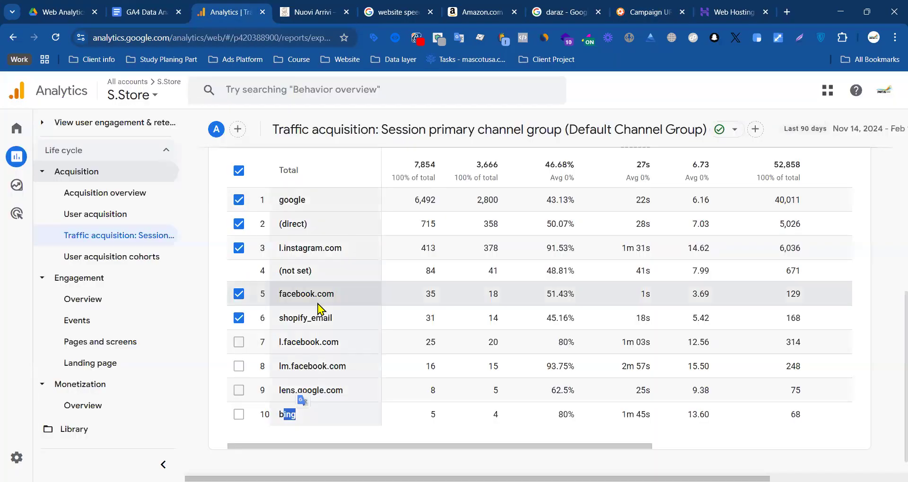
scroll(303, 204, up, 3)
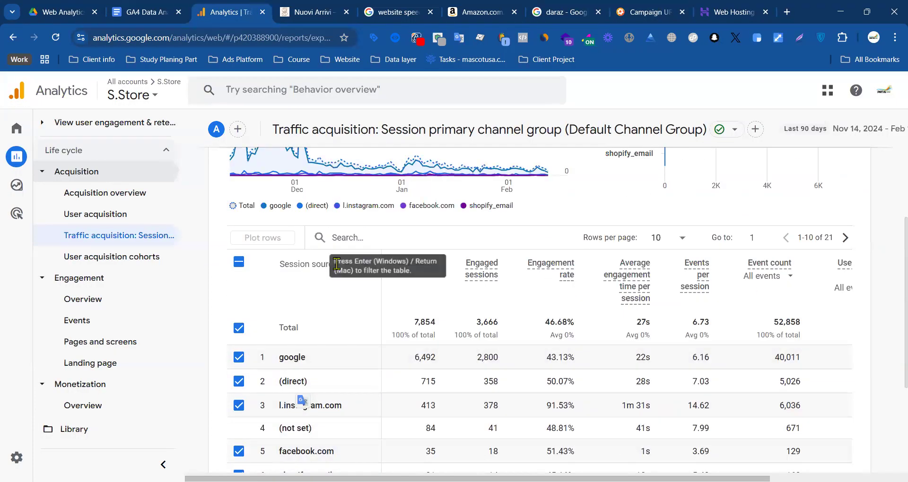
click(294, 263)
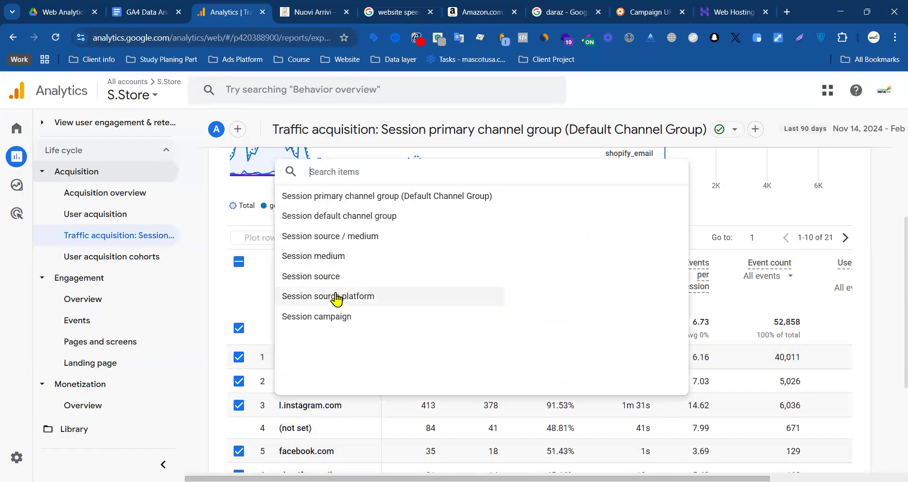
click(321, 263)
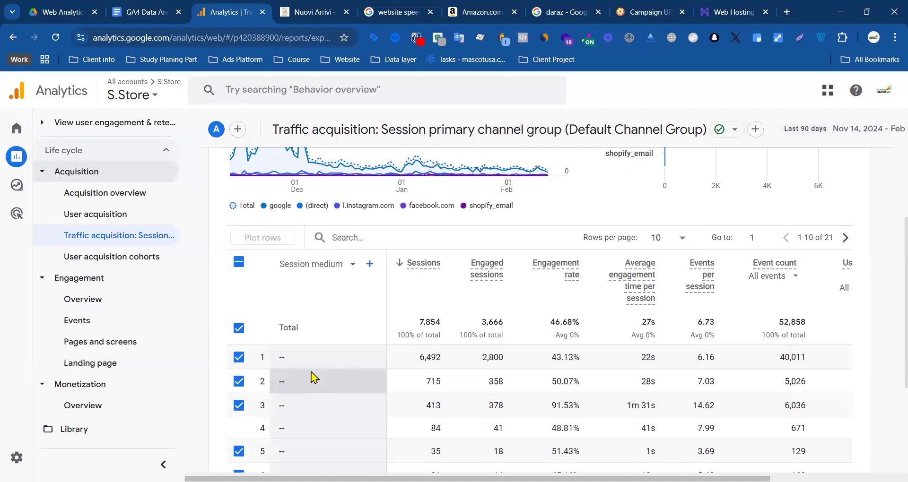
scroll(314, 344, down, 3)
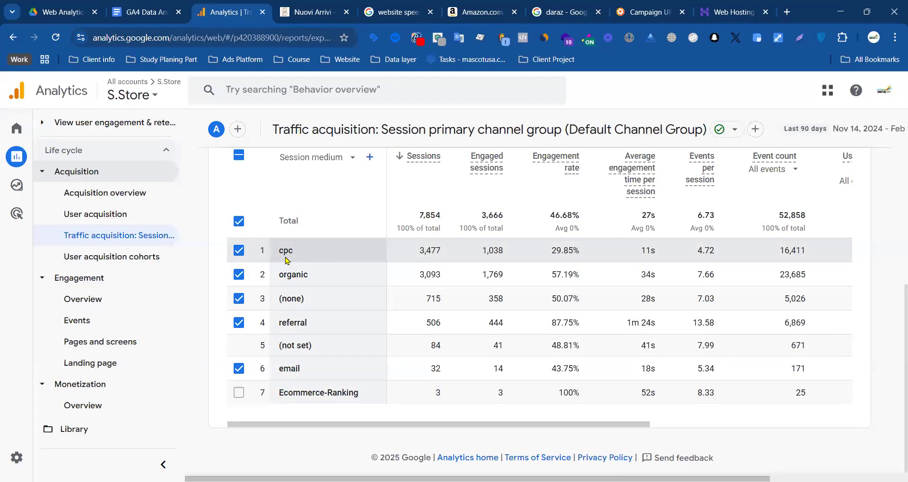
double_click(282, 253)
drag(279, 275, 305, 274)
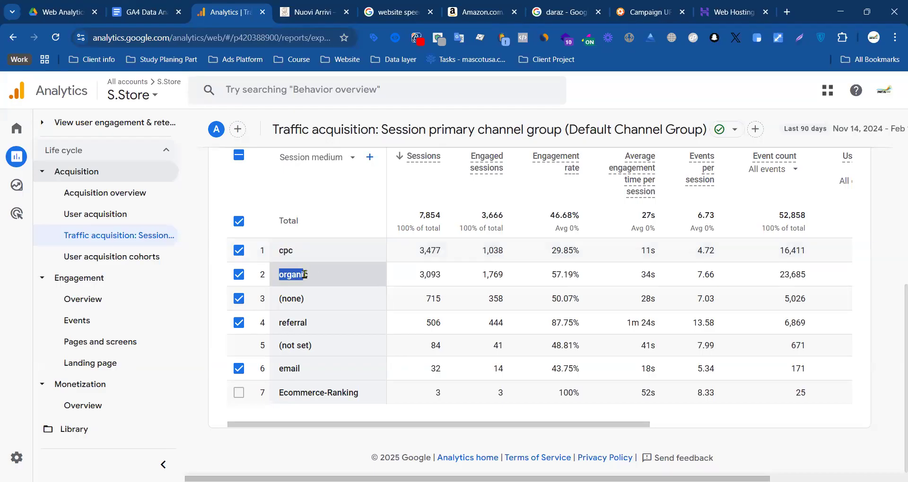
click(290, 275)
double_click(289, 274)
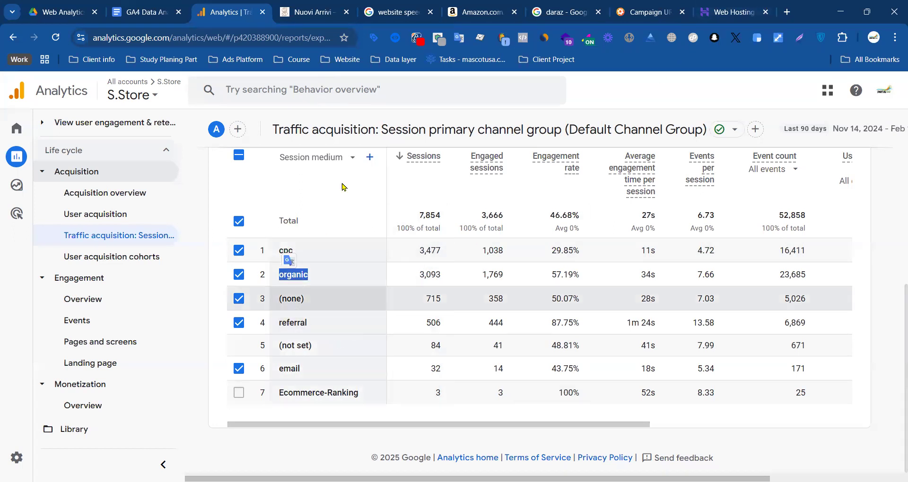
- Return to the Campaign URL Builder and set the campaign medium to payparclick
click(310, 11)
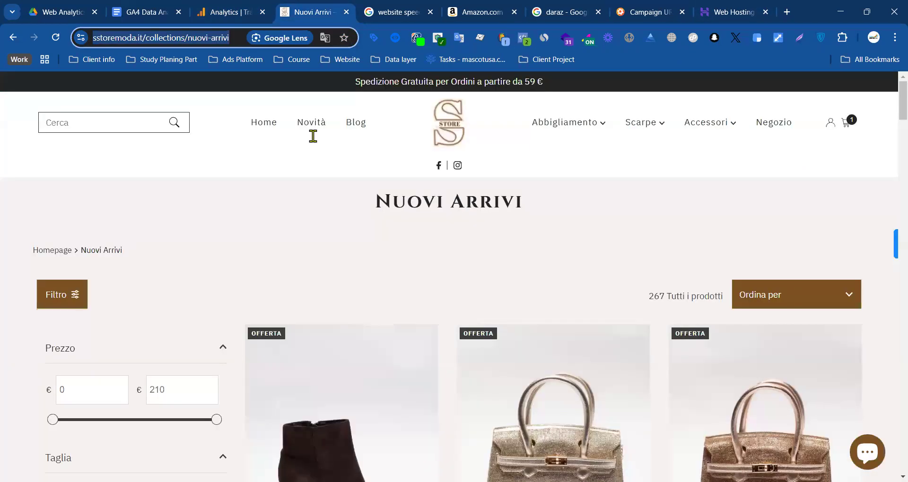
click(646, 11)
double_click(191, 318)
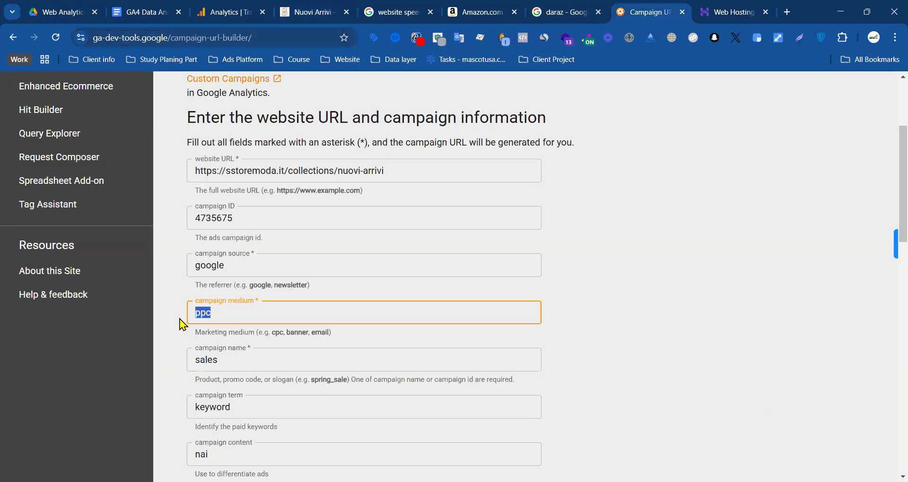
key(BackSpace)
text(payparclick)
- Reopen the closed GA4 Data Analyzing document from the browsing history and return to the Analytics report
click(178, 12)
click(224, 11)
click(140, 10)
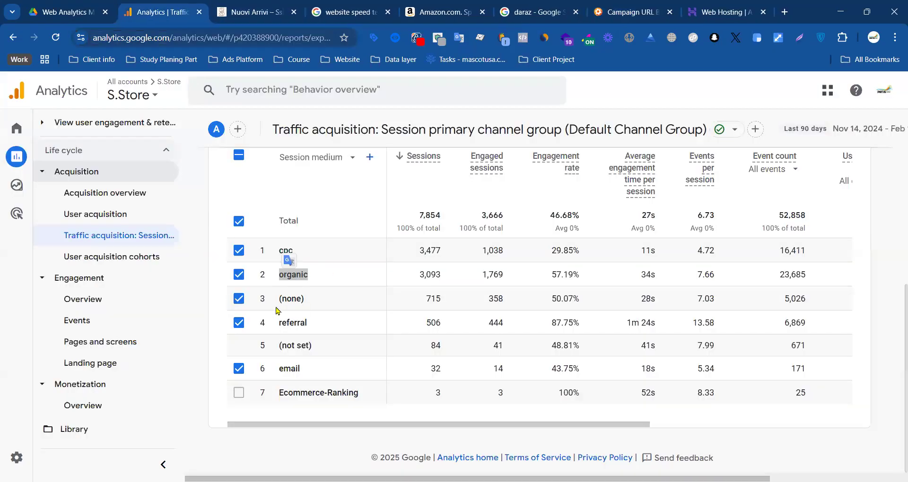
click(894, 38)
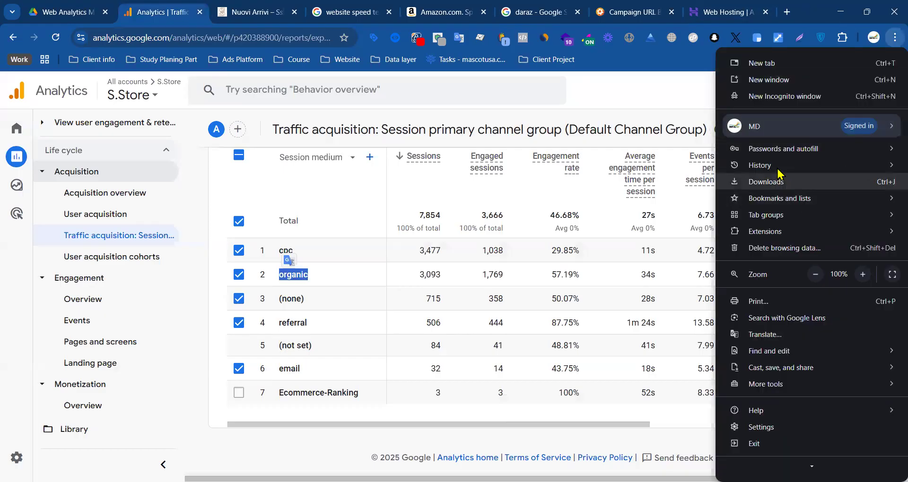
mouse_move(776, 167)
click(501, 231)
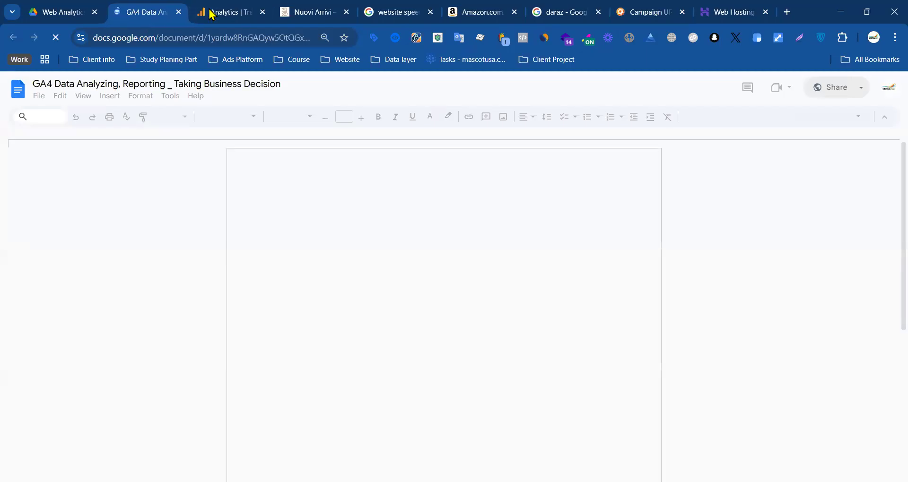
click(209, 12)
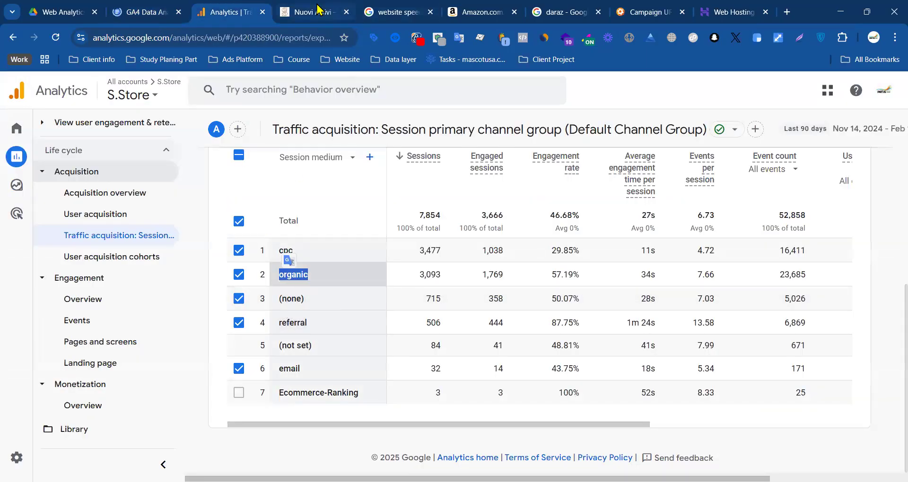
- Set the campaign name in the Campaign URL Builder to Sale-12/2/25
key(ctrl+8)
click(238, 358)
double_click(247, 360)
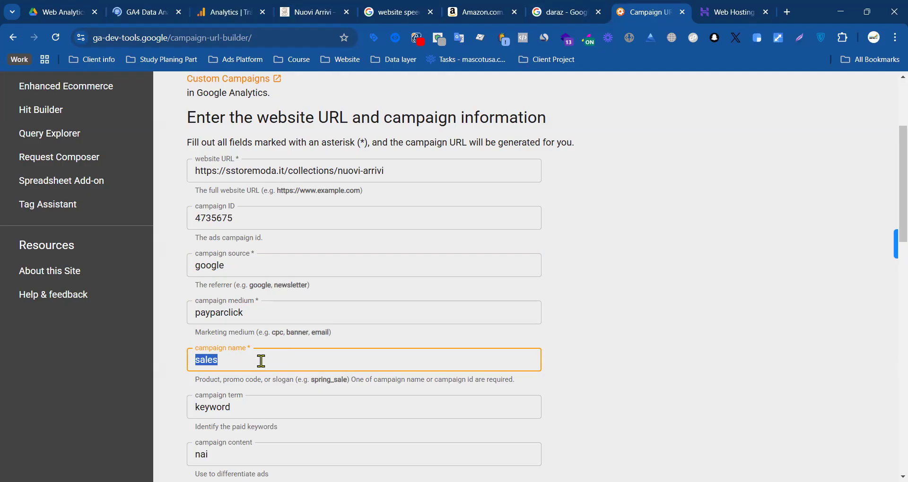
key(BackSpace)
text(Sal)
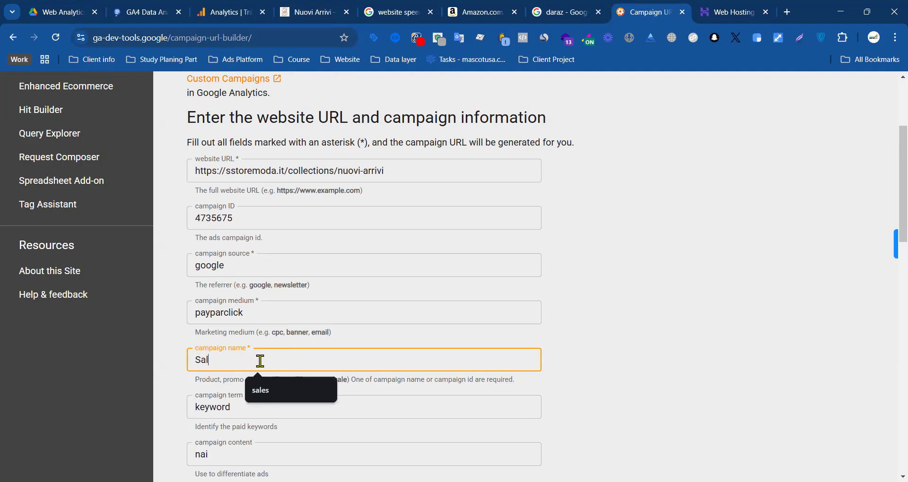
text(e-12/2)
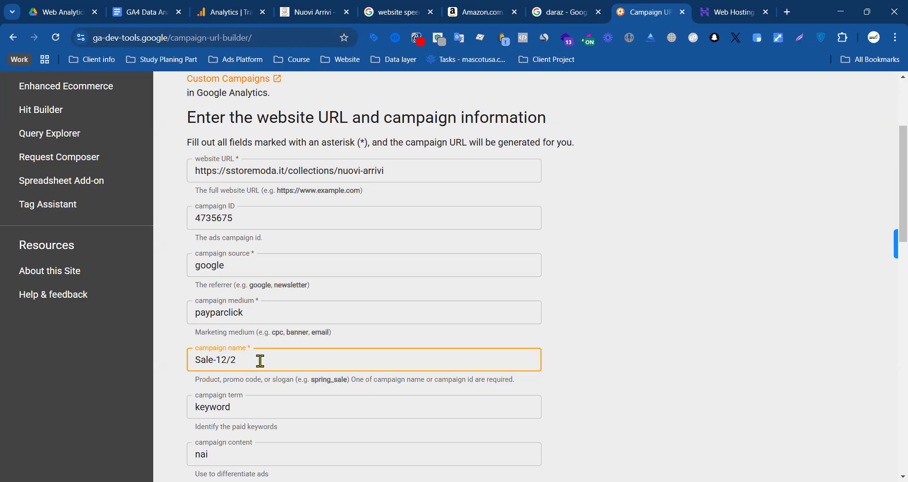
click(464, 349)
drag(381, 359, 186, 366)
click(336, 348)
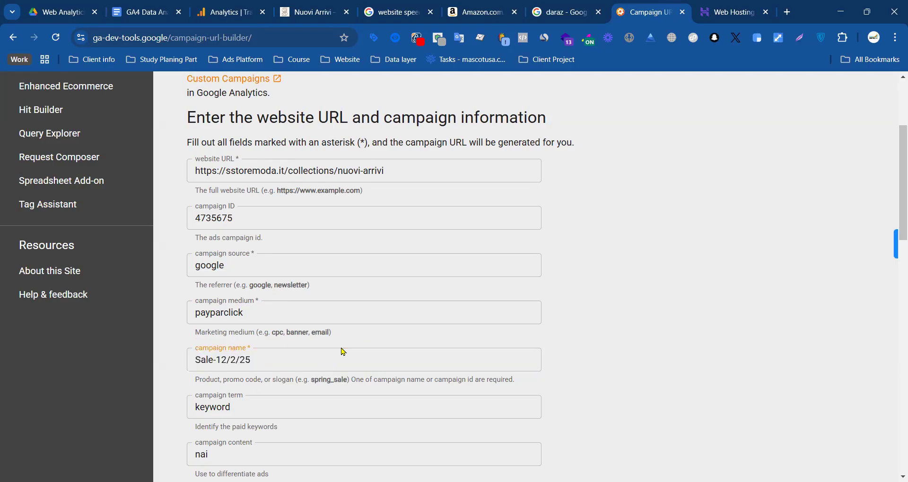
- View the Hostinger utm_campaign example in the document, and break the Analytics Traffic acquisition table down by Session campaign
click(241, 12)
click(112, 12)
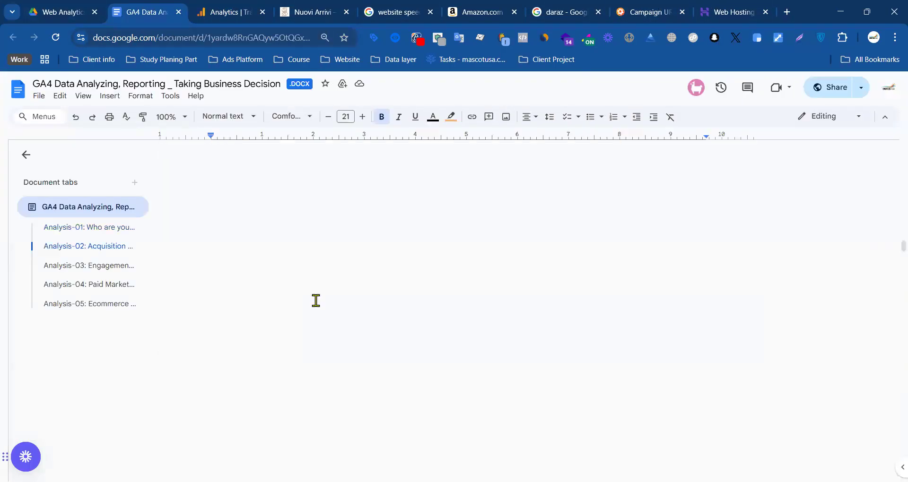
scroll(307, 300, down, 3)
scroll(308, 297, up, 8)
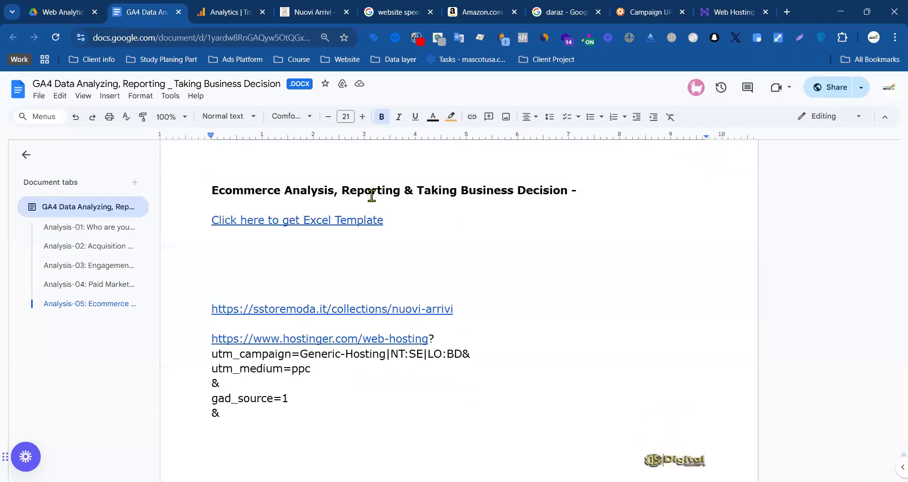
click(231, 12)
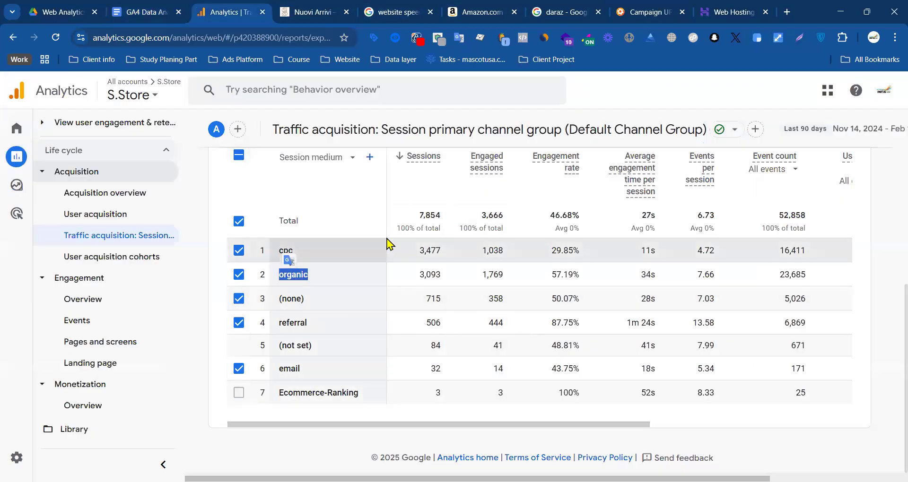
click(324, 158)
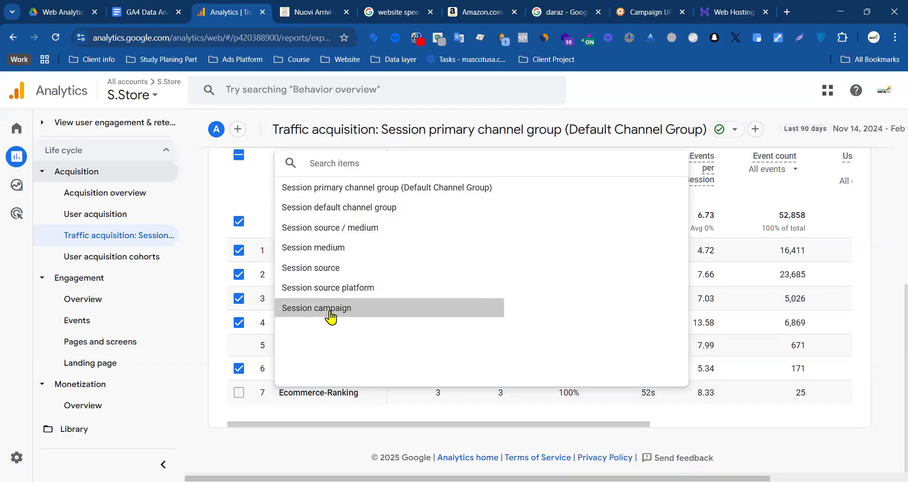
click(331, 315)
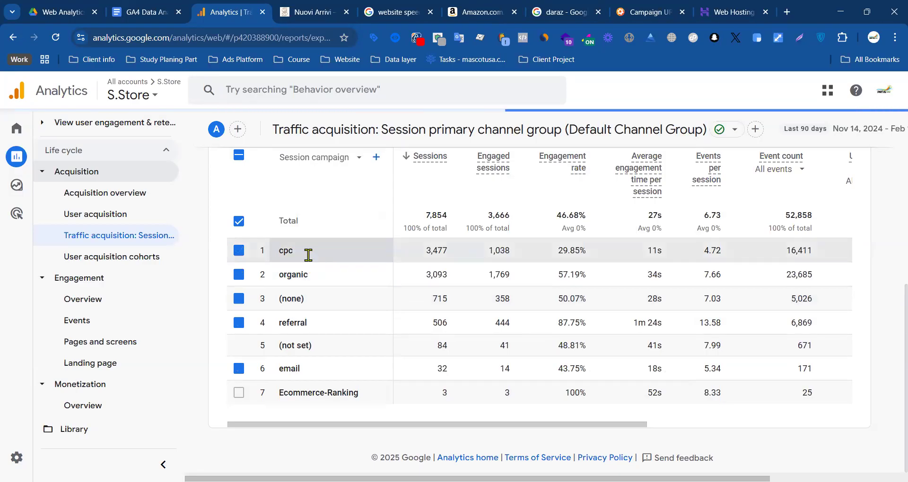
- Examine the campaign names in the Session campaign table, including Shopify_PMAX | Full Catalog, Shopping Free Listings and Ecommerce-Ranking-Casaleggio
drag(303, 275, 381, 276)
click(341, 276)
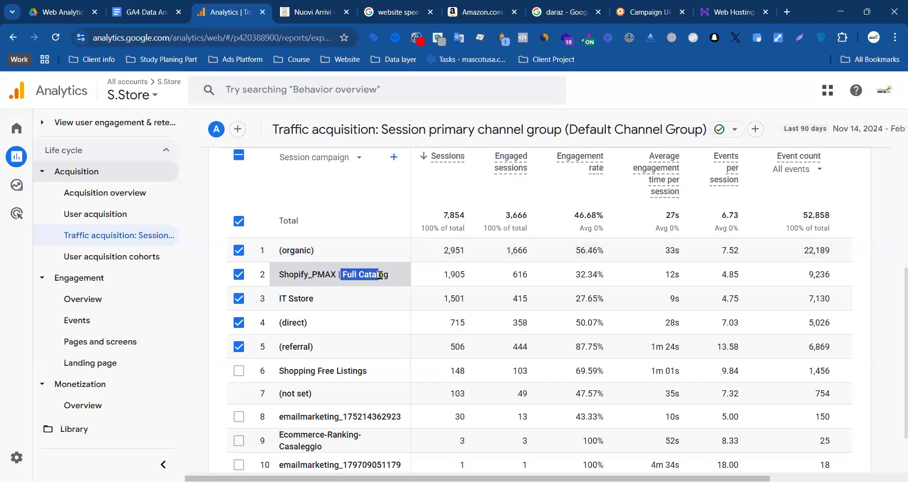
scroll(387, 276, down, 2)
drag(279, 299, 364, 299)
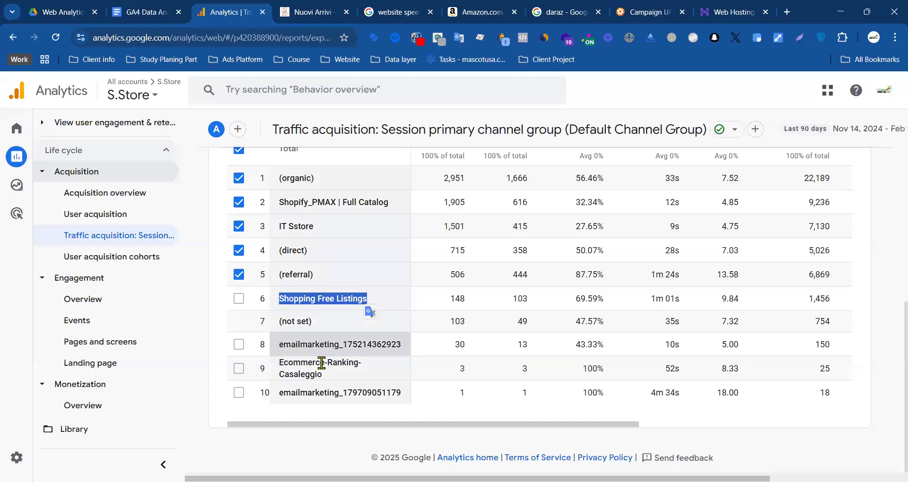
triple_click(293, 367)
double_click(298, 367)
drag(324, 372, 279, 363)
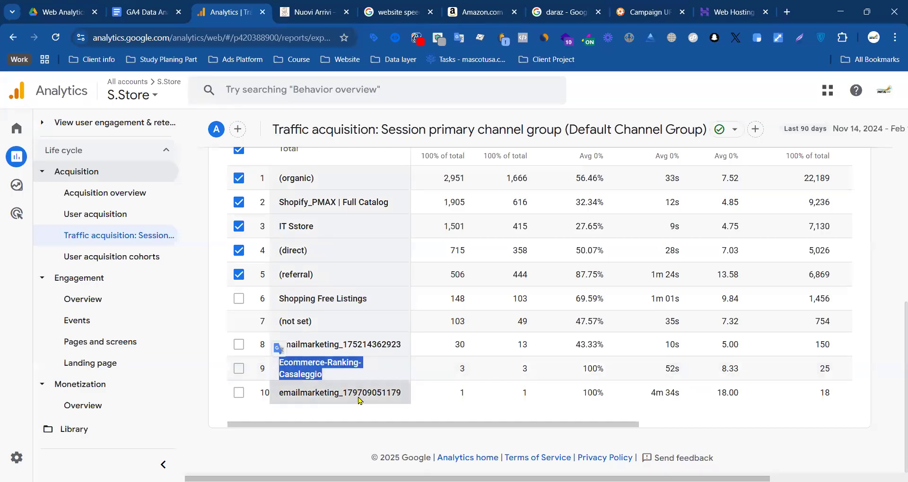
scroll(396, 364, up, 3)
scroll(396, 364, down, 3)
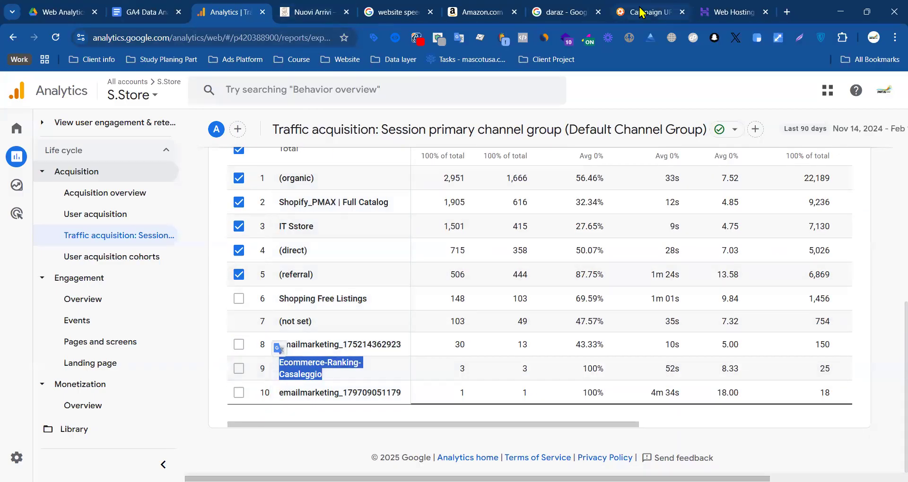
- Switch to the Campaign URL Builder and copy the generated campaign URL
click(678, 12)
scroll(335, 216, down, 5)
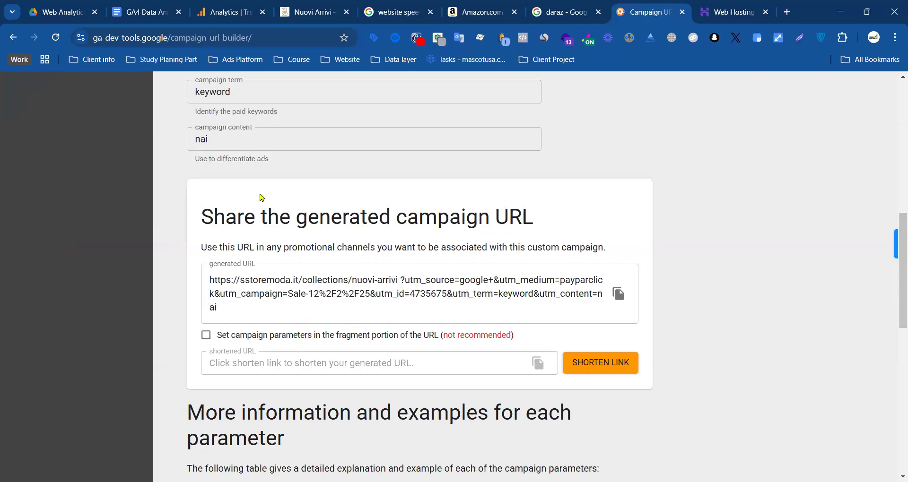
scroll(272, 194, up, 5)
scroll(324, 425, down, 5)
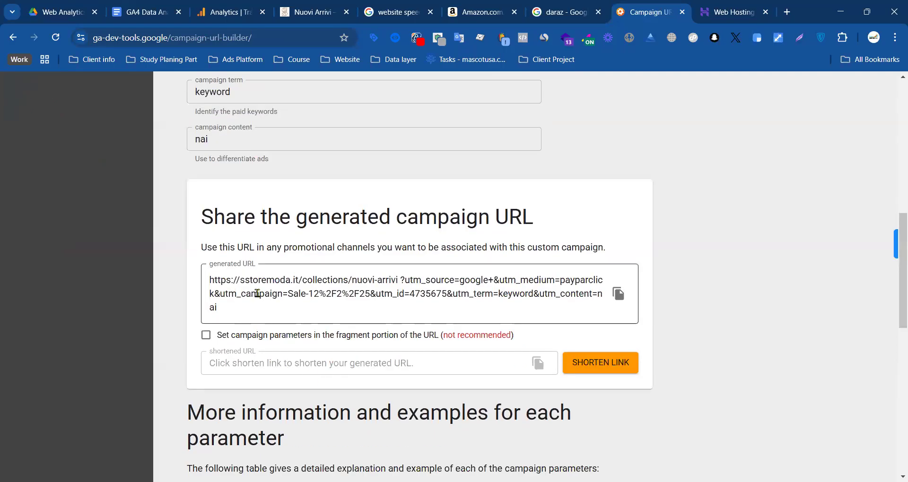
click(617, 294)
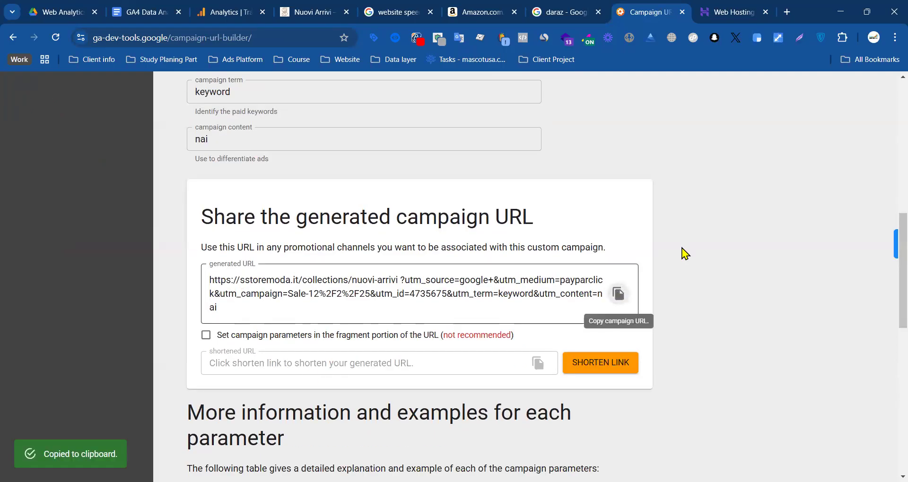
click(618, 295)
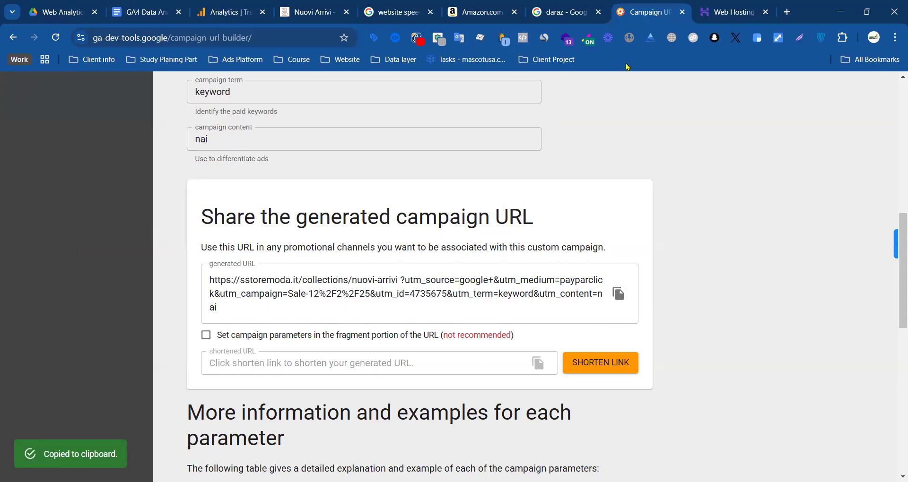
click(627, 302)
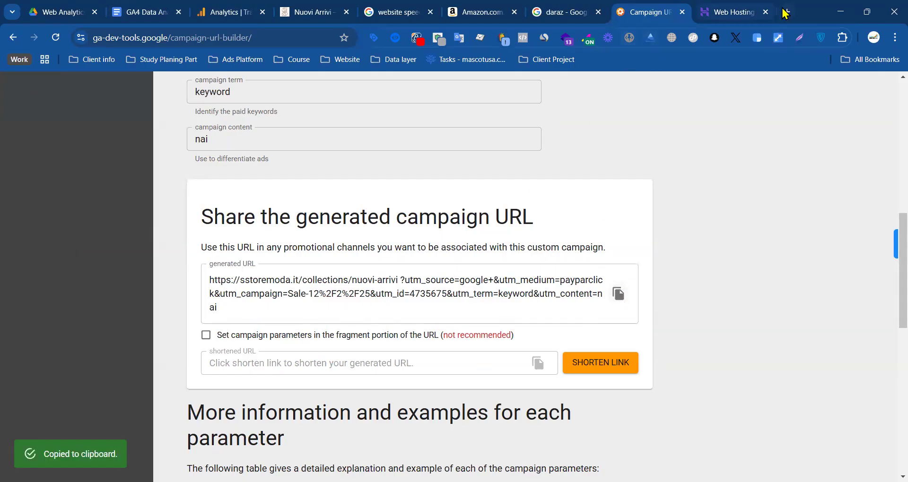
- Open the generated campaign URL in a new browser tab and cut the loaded page's full address
click(787, 12)
key(ctrl+v)
key(Return)
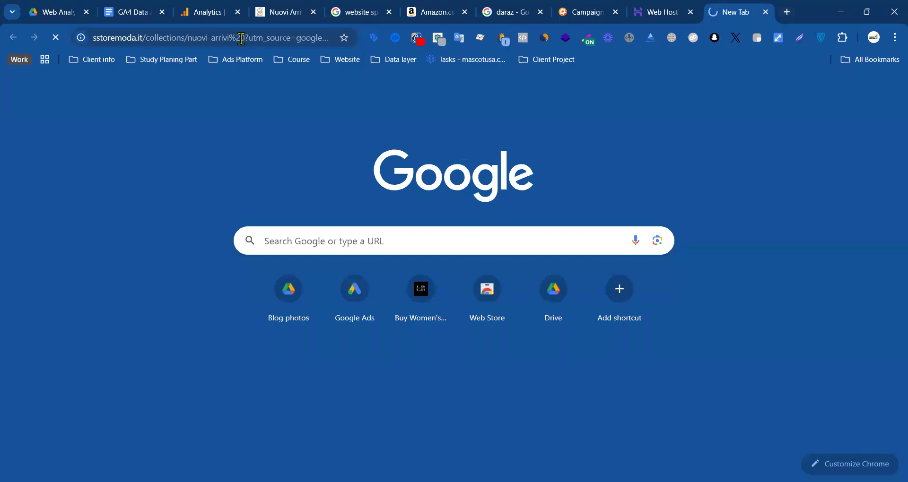
drag(244, 37, 589, 37)
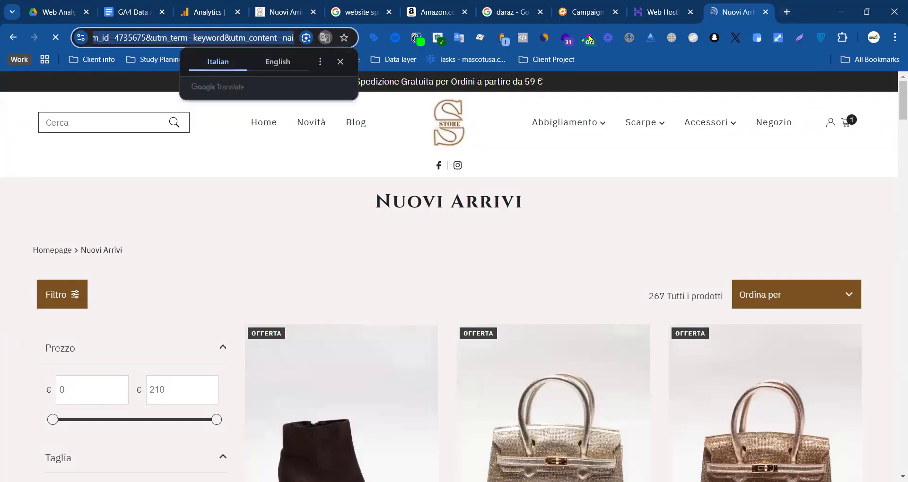
click(249, 38)
key(ctrl+a)
key(BackSpace)
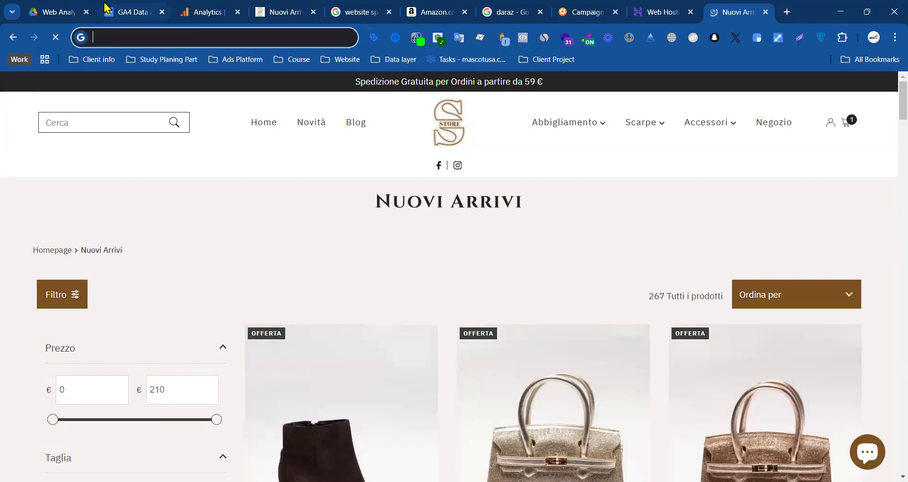
- Switch to the GA4 Data Analyzing document and paste the tagged store URL on a new line below the gclid text
click(106, 7)
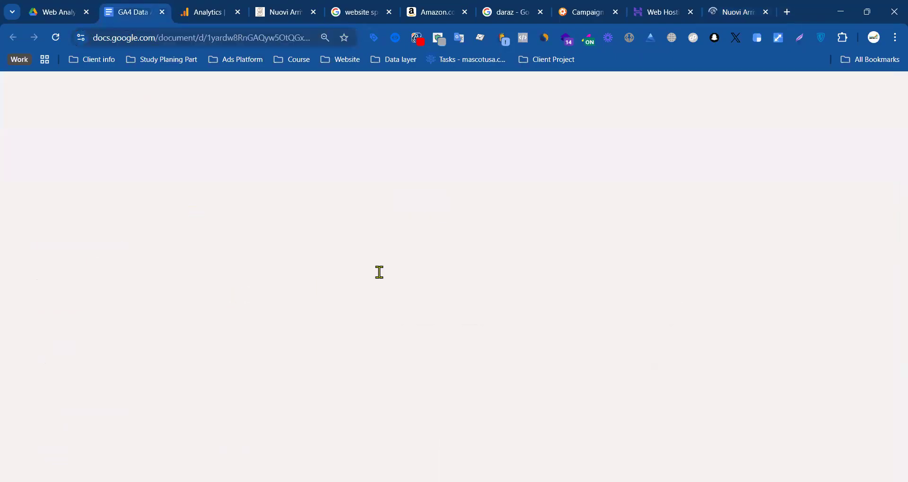
scroll(314, 277, down, 6)
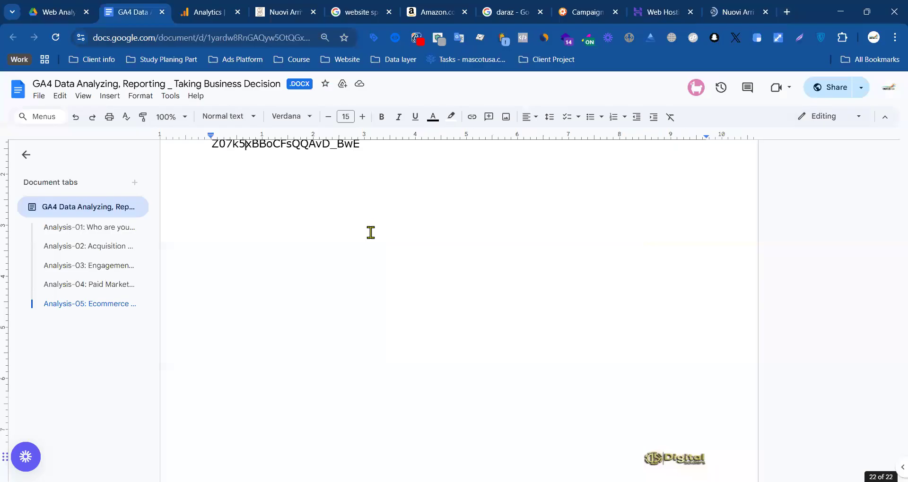
scroll(264, 237, up, 1)
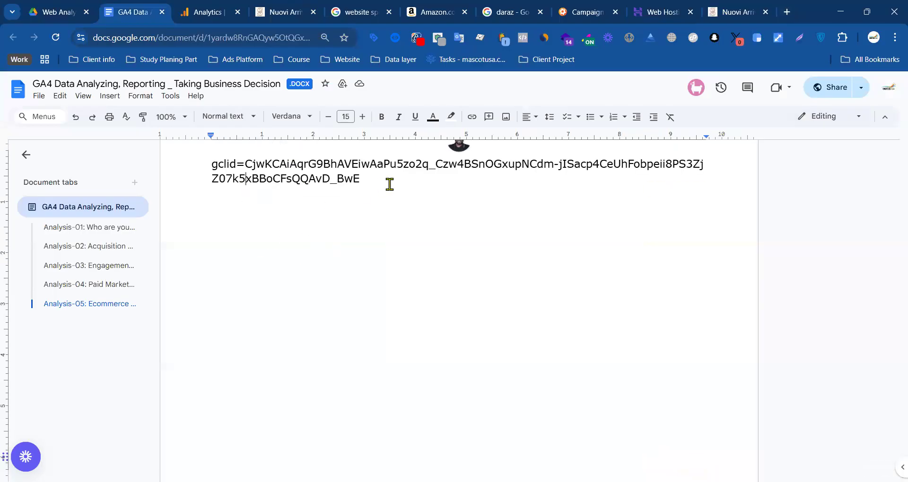
key(Return)
right_click(285, 213)
click(318, 256)
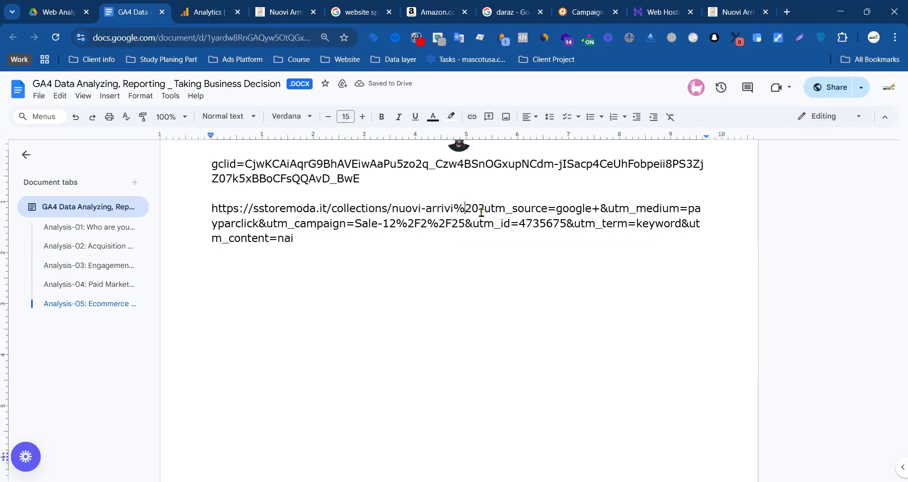
- Split the pasted URL so the base address, 20?, utm_source=google+, utm_medium=payparclick and their & separators each stand on their own line
key(Return)
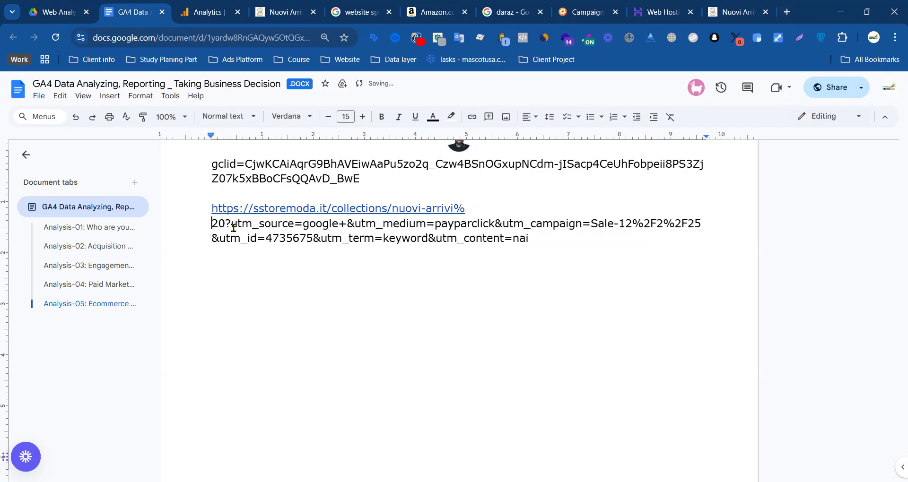
key(Return)
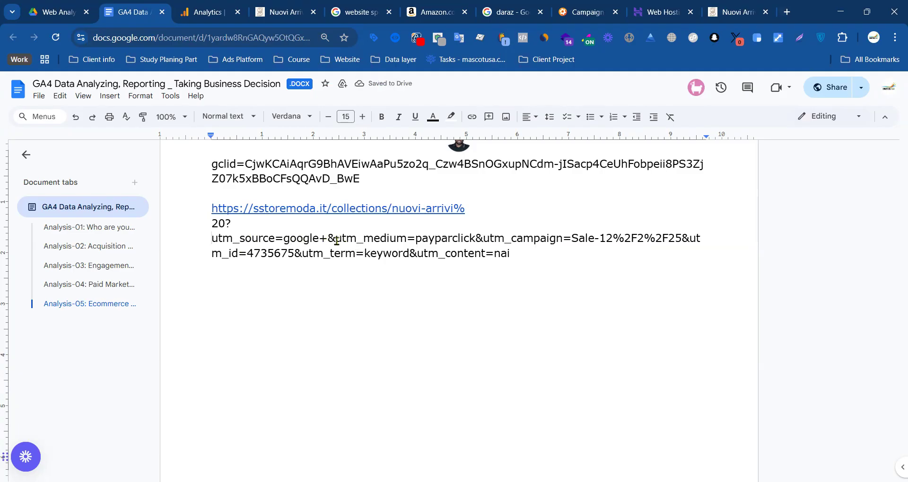
key(Return)
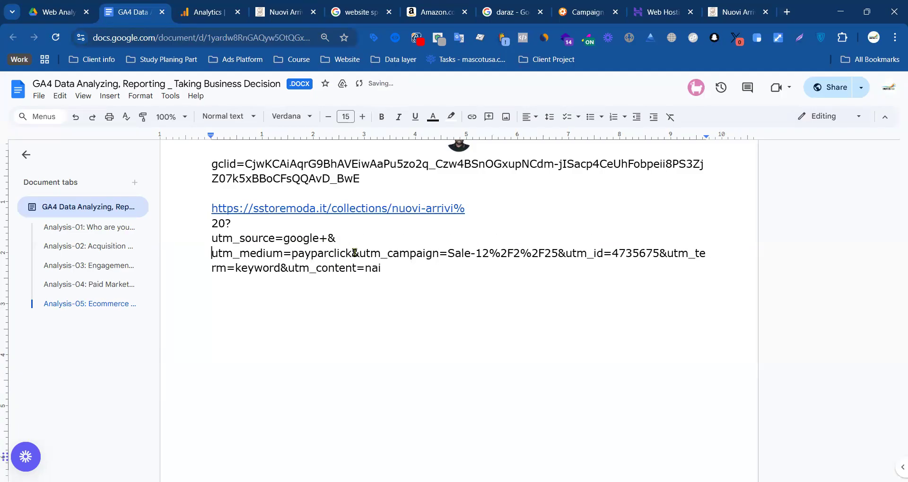
click(327, 238)
key(Return)
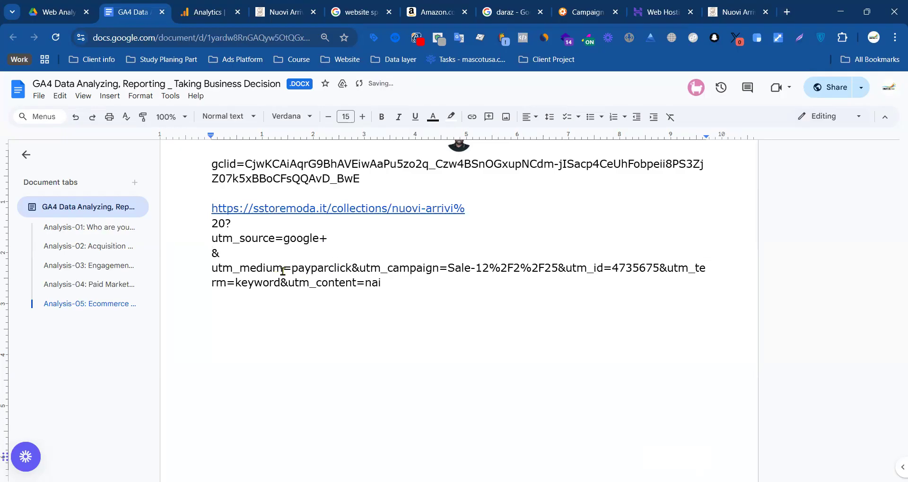
drag(291, 270, 352, 269)
click(355, 268)
key(Return)
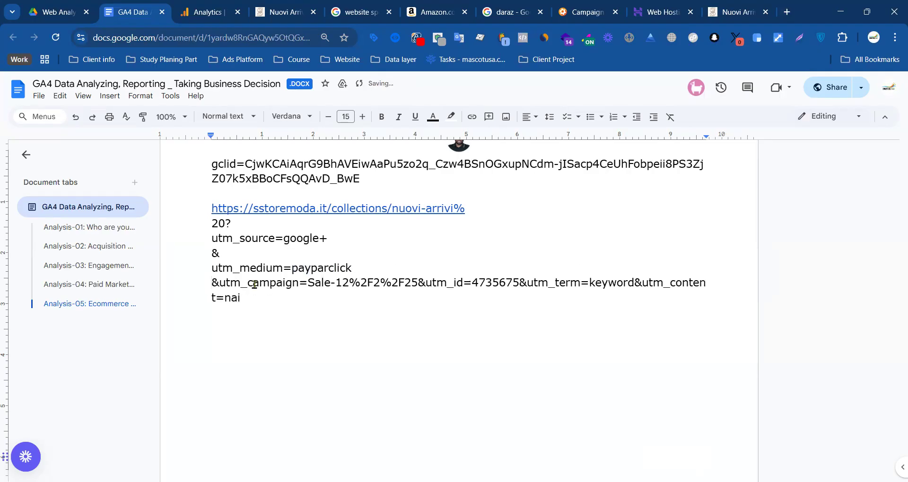
click(219, 283)
key(Return)
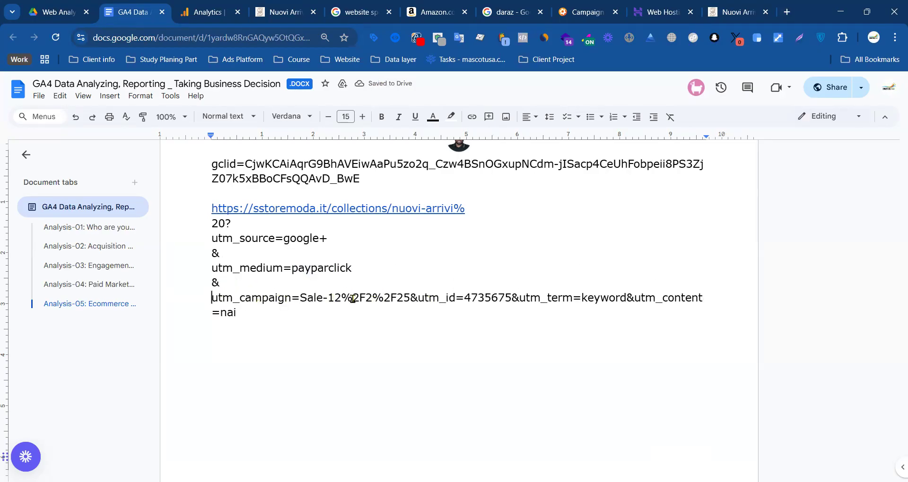
- Split the rest of the URL so utm_campaign, utm_id, utm_term=keyword, utm_content=nai and the & separators each stand on their own line
click(406, 297)
key(Return)
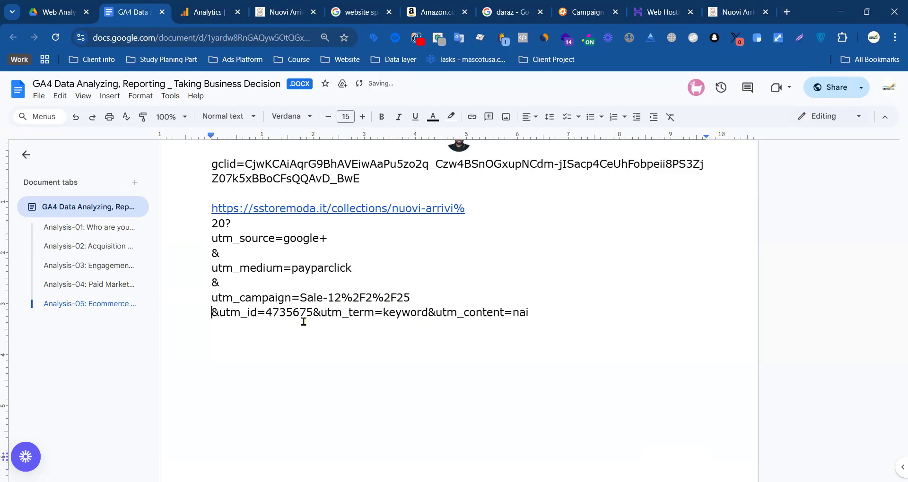
click(220, 314)
key(Return)
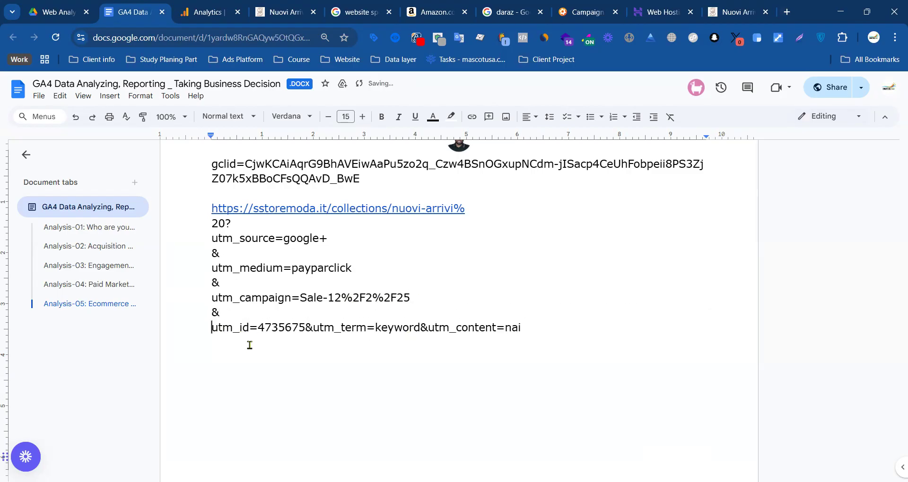
click(305, 328)
key(Return)
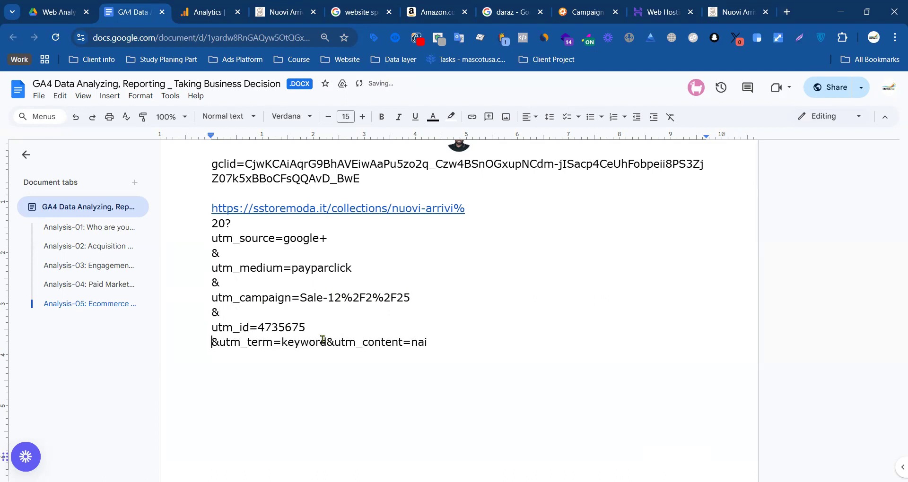
click(219, 342)
key(Return)
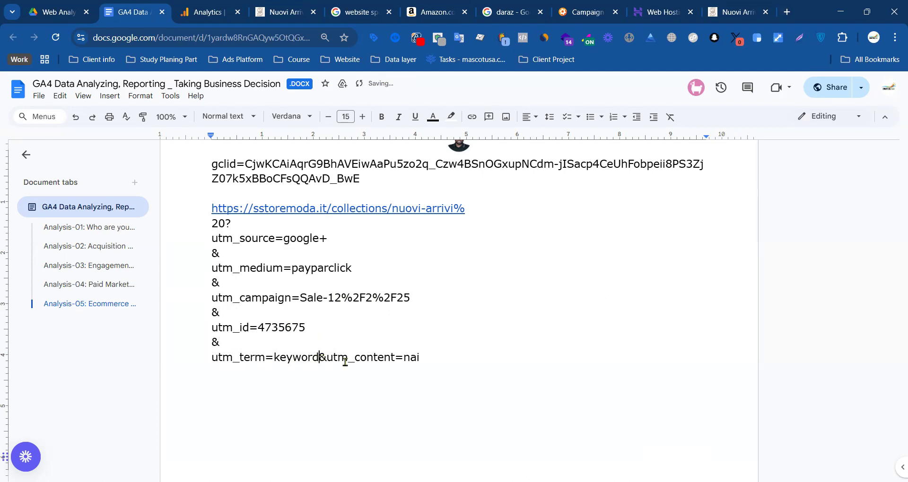
key(Return)
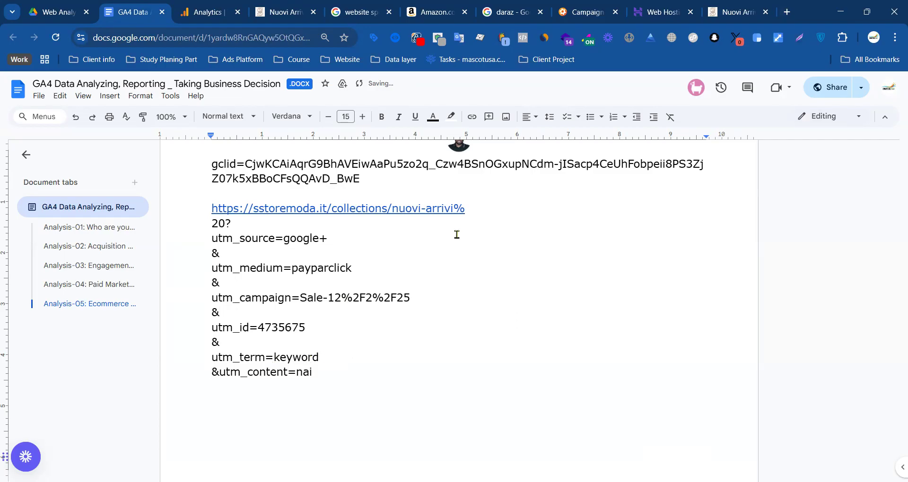
drag(320, 358, 283, 359)
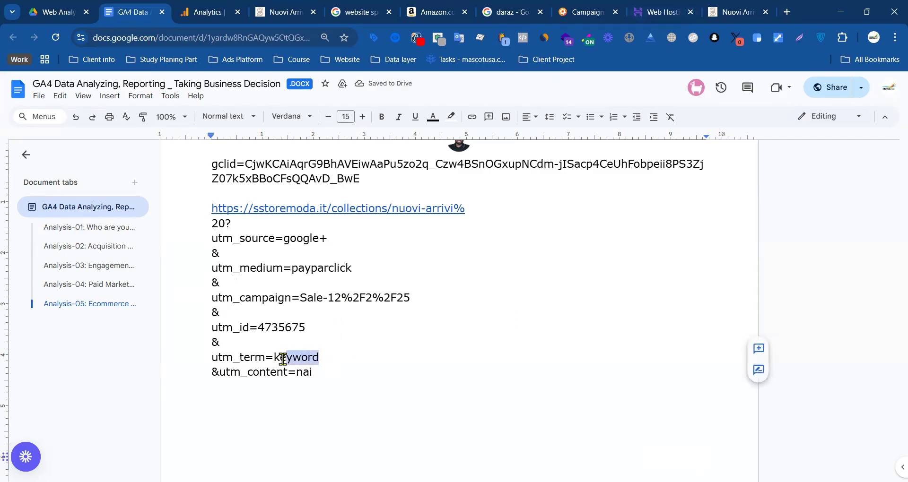
click(345, 372)
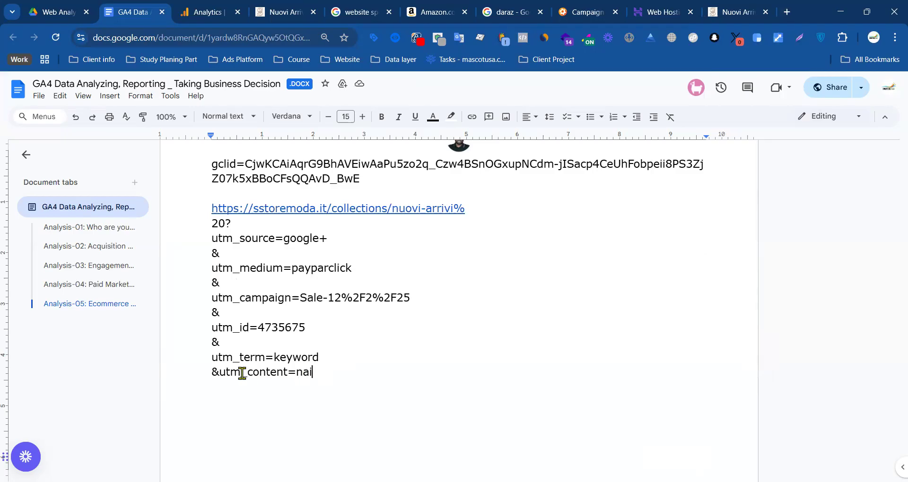
key(Return)
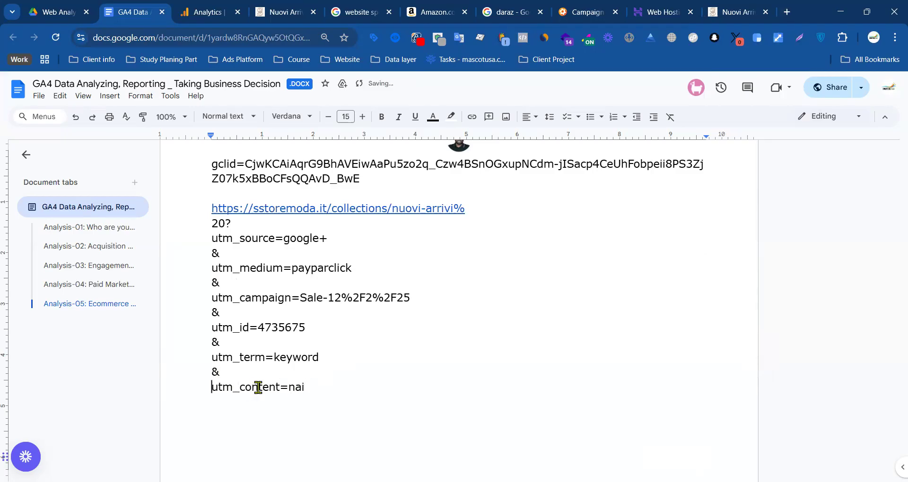
- Compare the document's utm_content line with the campaign content field and generated URL in the Campaign URL Builder, and return to the Analytics report
triple_click(229, 387)
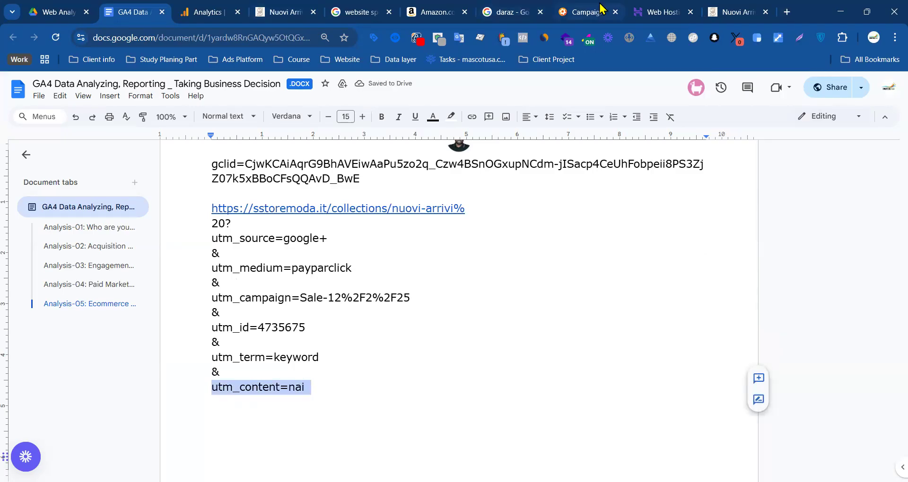
click(585, 12)
click(209, 291)
drag(208, 291, 192, 292)
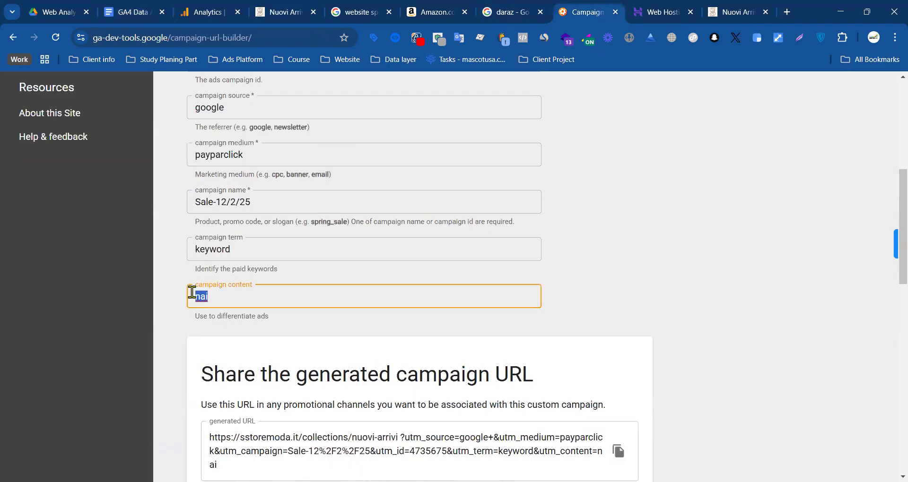
scroll(172, 331, up, 3)
scroll(251, 305, down, 3)
click(260, 294)
scroll(412, 258, down, 8)
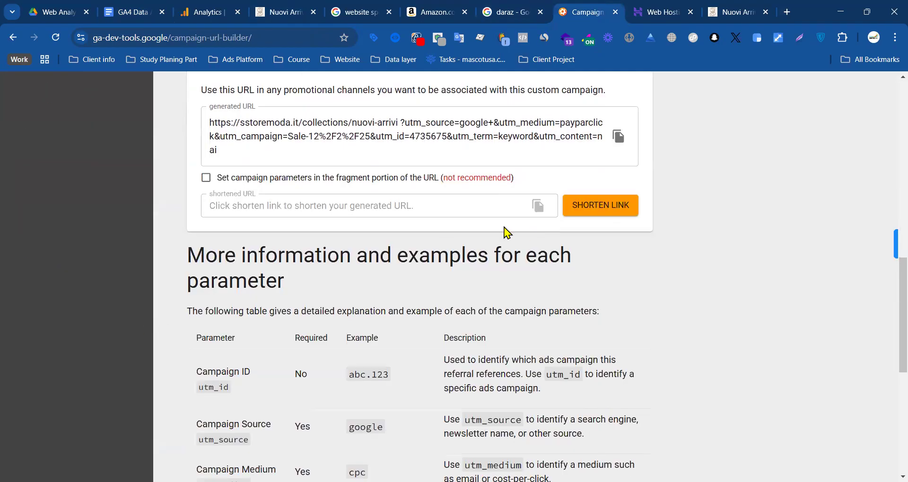
scroll(504, 228, up, 5)
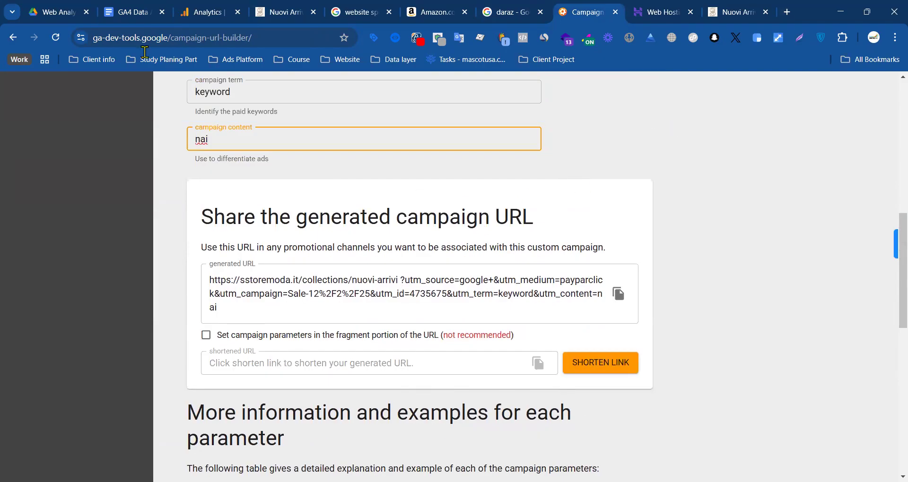
click(211, 11)
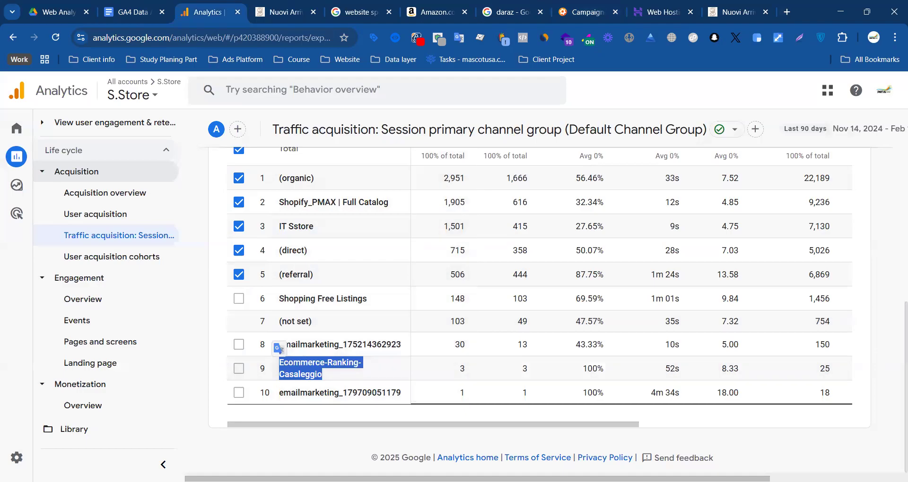
- In the GA4 Data Analyzing document, delete the store and Hostinger URL breakdown text below the Excel template link
key(alt+Tab)
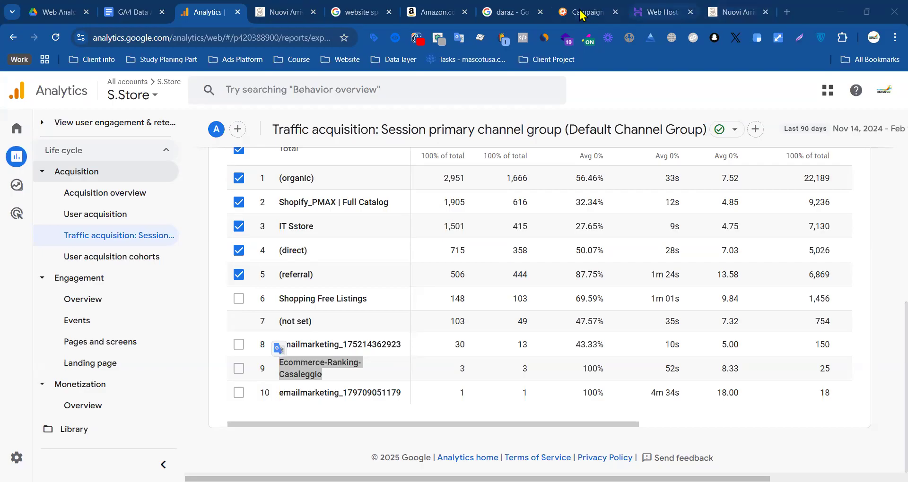
scroll(327, 277, up, 5)
scroll(327, 277, up, 1)
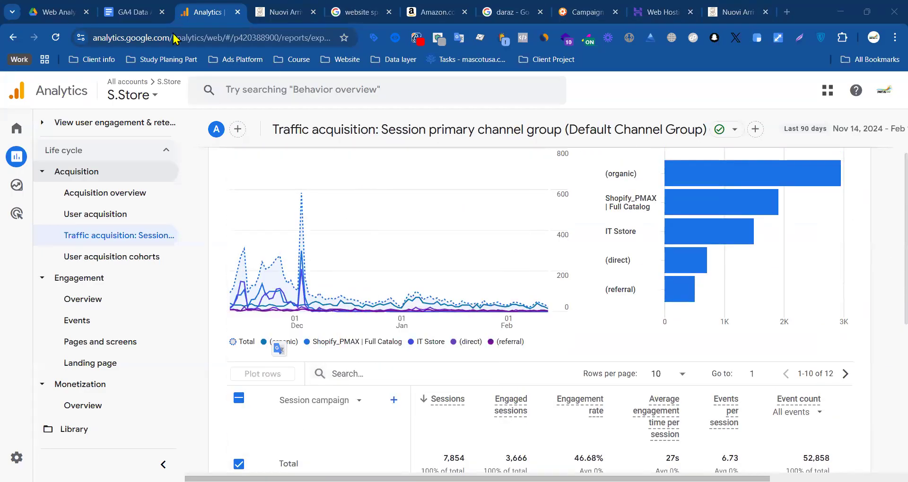
click(112, 6)
scroll(325, 263, down, 6)
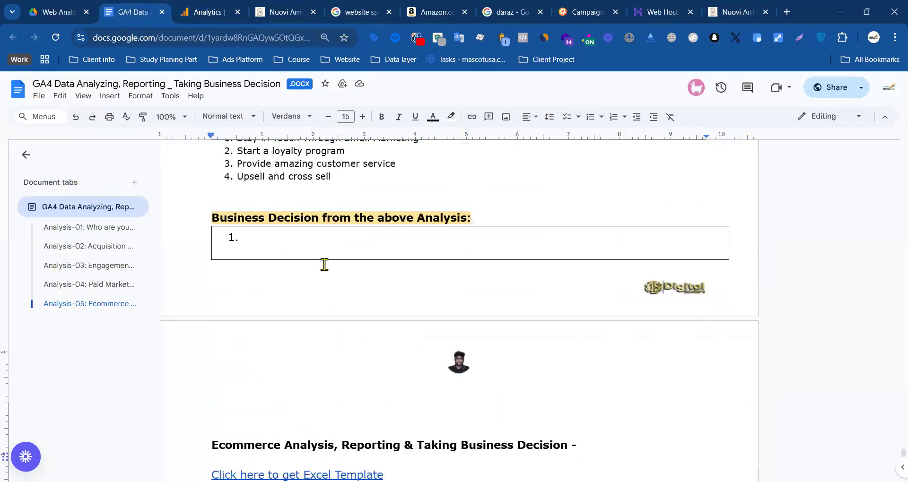
scroll(314, 290, down, 20)
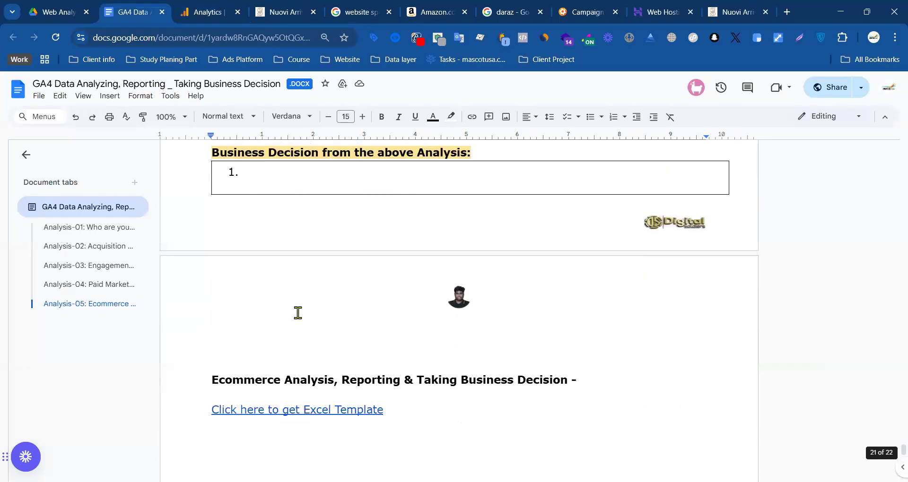
scroll(264, 265, down, 3)
scroll(239, 231, up, 4)
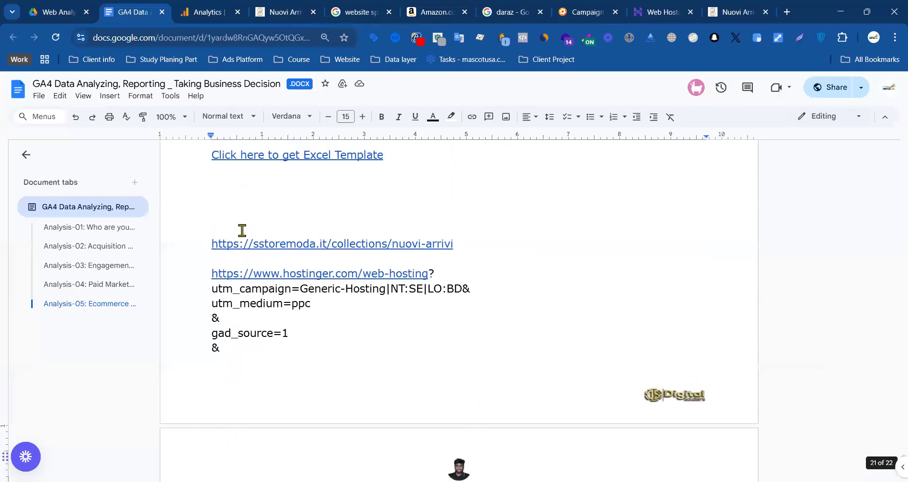
drag(211, 254, 328, 402)
scroll(330, 403, down, 1)
key(BackSpace)
- Go to the Analysis-04 Paid Marketing Performance section and examine the CAC, CPC and ROAS items in its list
scroll(329, 402, down, 10)
scroll(397, 284, up, 20)
scroll(426, 257, down, 7)
scroll(353, 262, up, 20)
scroll(363, 255, up, 12)
scroll(326, 258, down, 6)
scroll(322, 259, up, 3)
drag(353, 287, 243, 290)
click(376, 290)
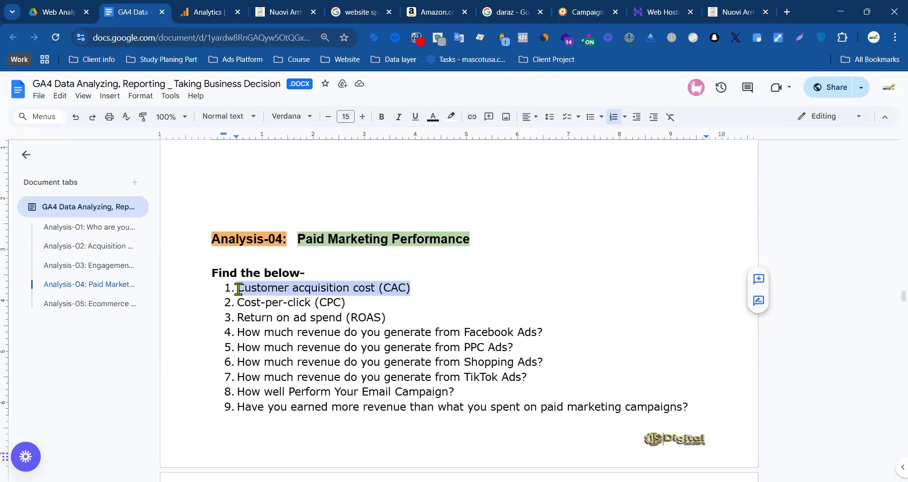
click(393, 287)
drag(450, 286, 306, 303)
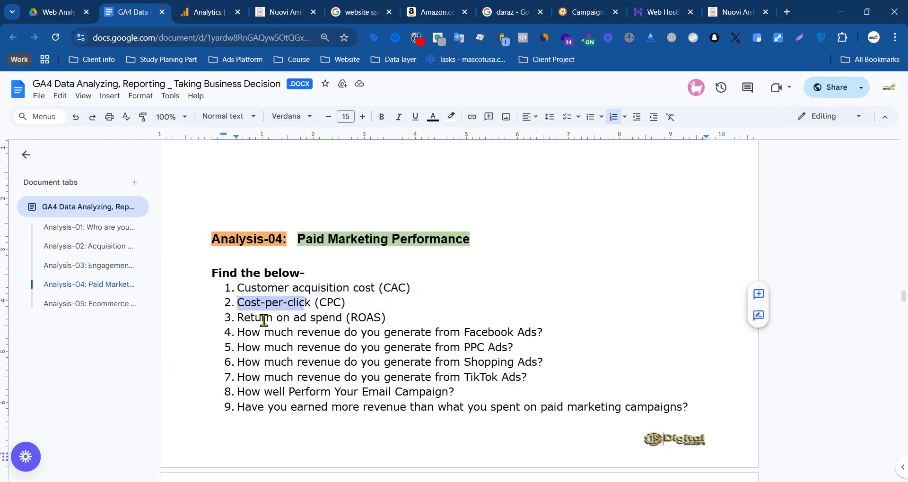
drag(240, 318, 349, 319)
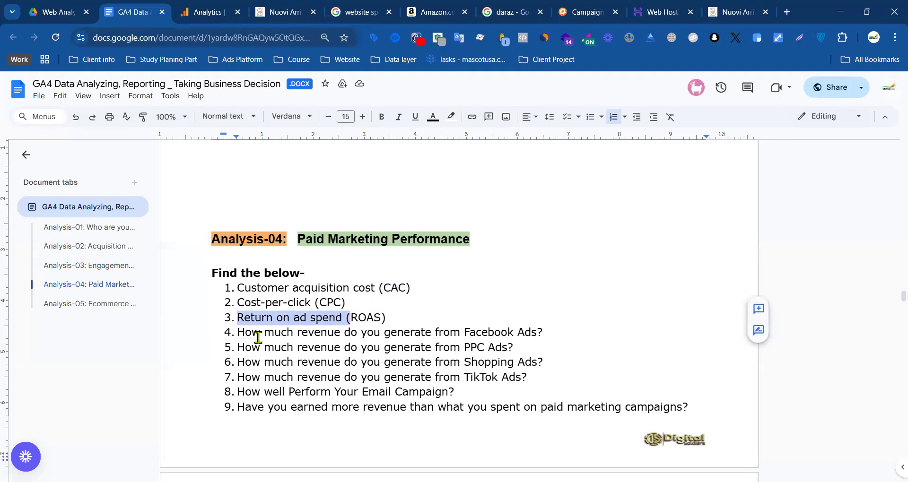
- Examine the remaining Analysis-04 questions, covering revenue from Facebook, PPC, Shopping and TikTok Ads, email campaign performance and the most profitable channels
drag(237, 333, 537, 334)
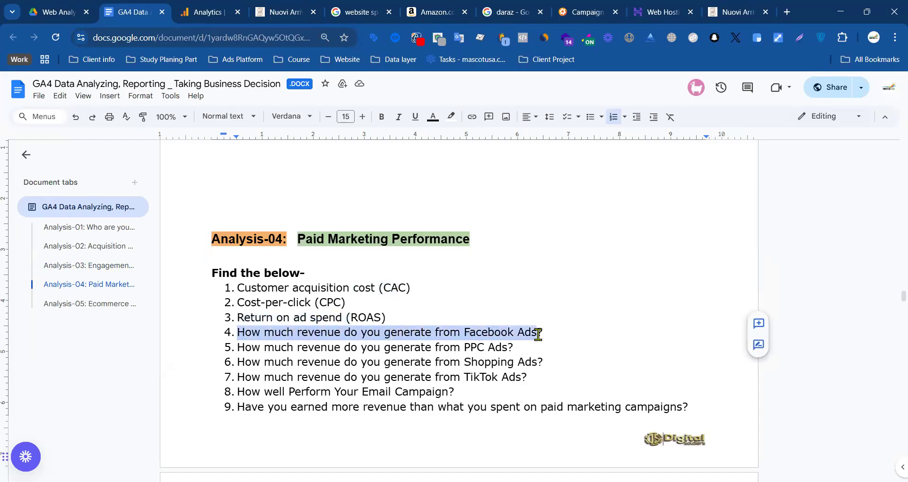
click(241, 334)
shift+click(558, 338)
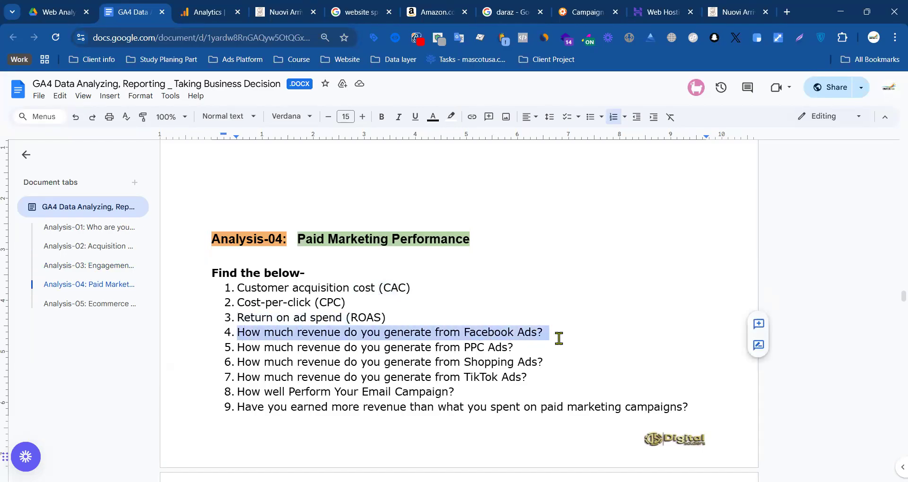
click(264, 355)
drag(234, 349, 457, 354)
drag(514, 350, 239, 347)
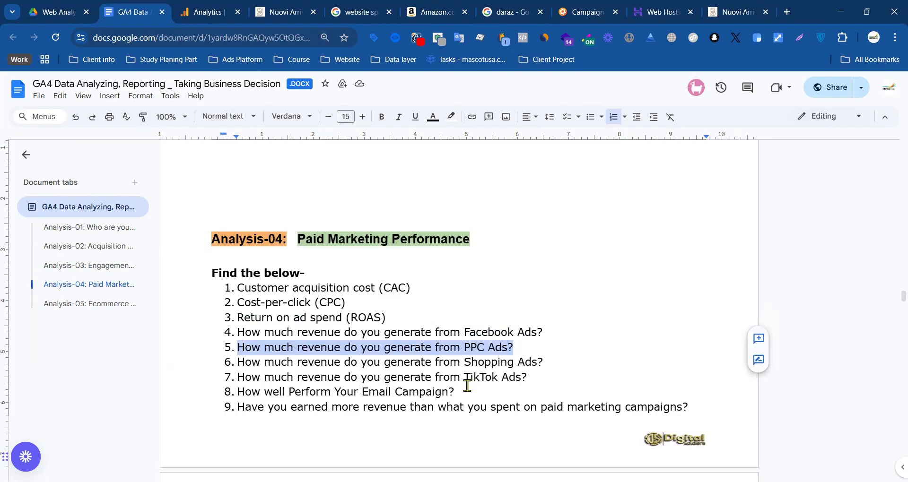
drag(557, 363, 253, 361)
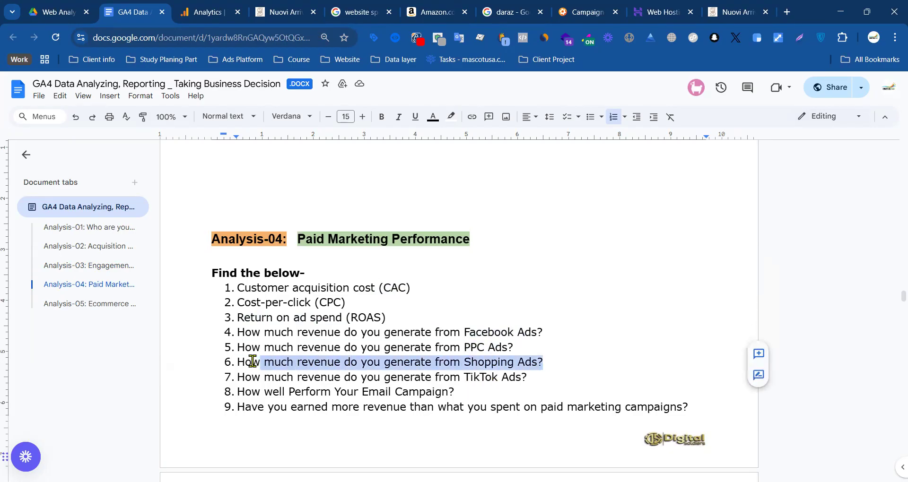
click(469, 393)
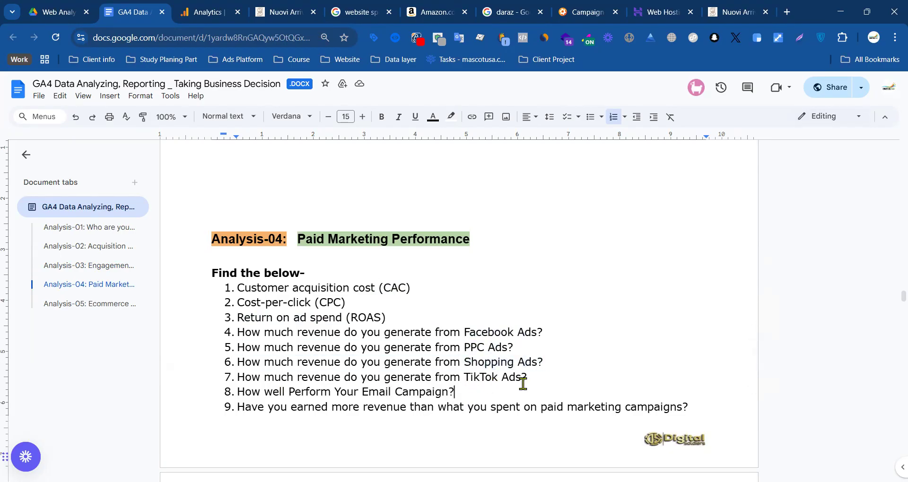
scroll(430, 388, down, 3)
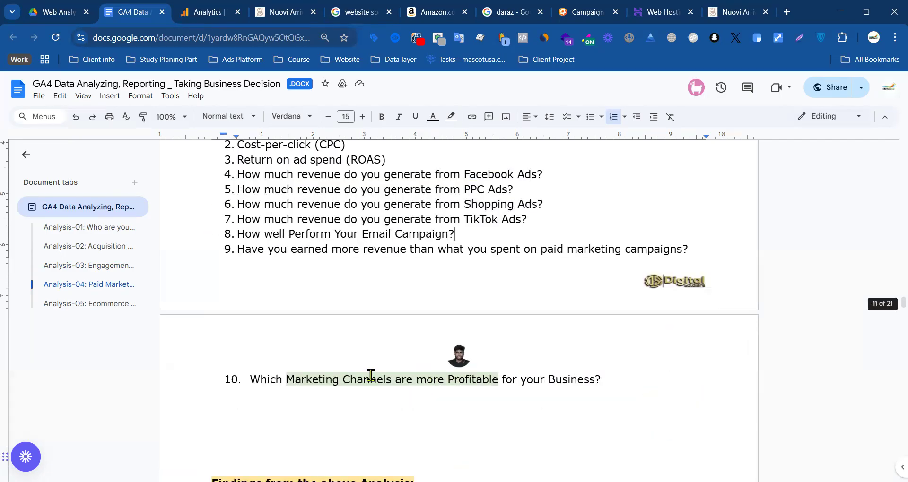
scroll(416, 314, up, 6)
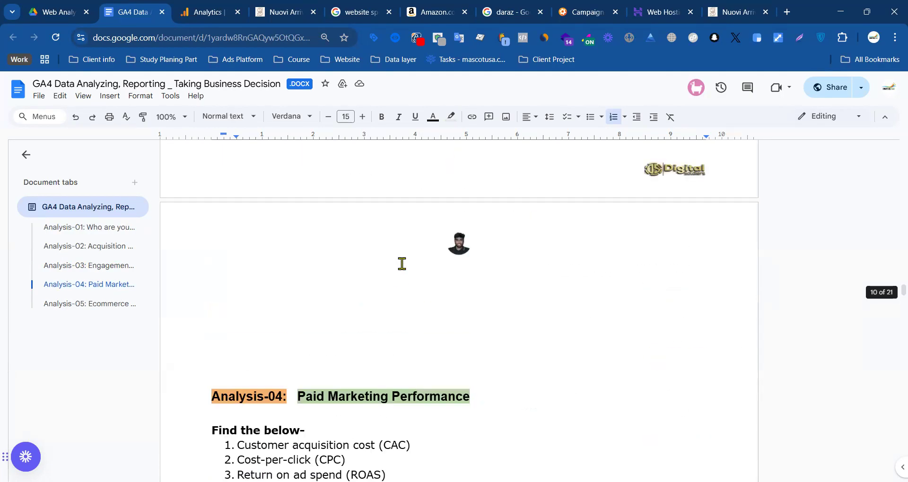
scroll(402, 263, up, 3)
- Switch to Analytics, open the Google Ads campaigns report under Advertising, and examine the ads cost of the Shopify_PMAX | Full Catalog campaign
click(204, 18)
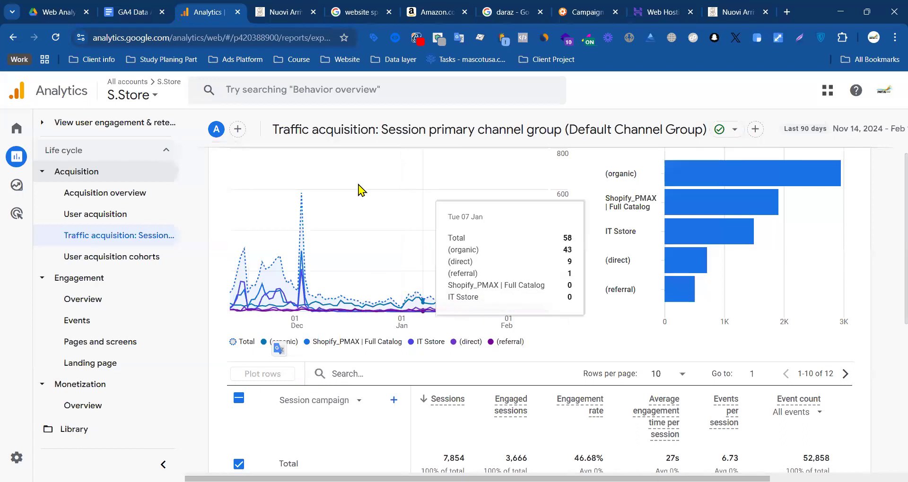
scroll(359, 189, down, 7)
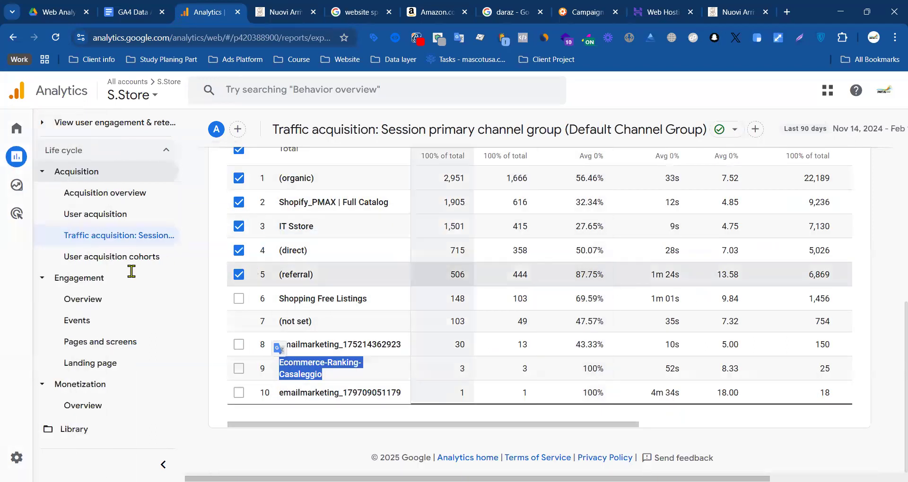
click(14, 215)
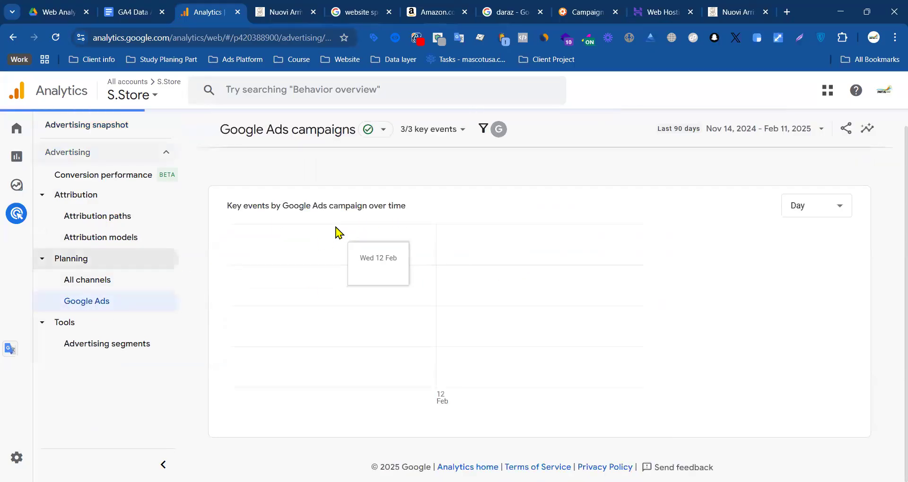
scroll(303, 298, down, 5)
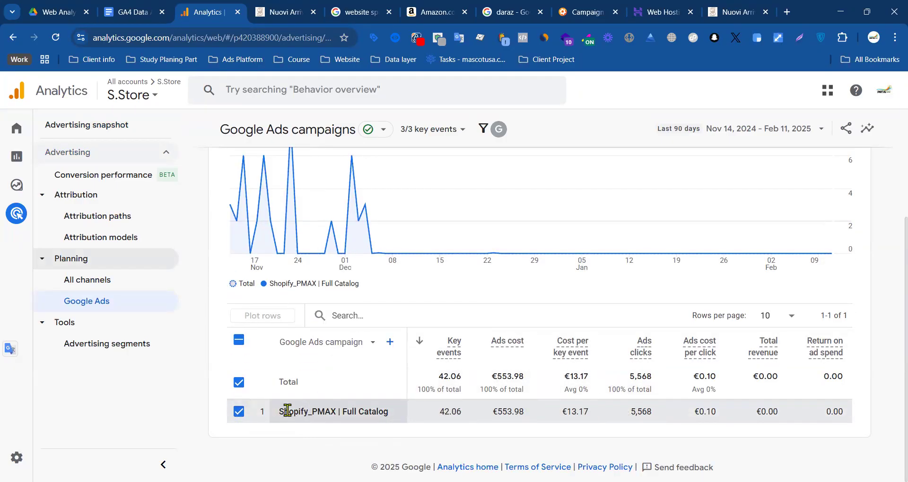
drag(365, 412, 289, 412)
click(378, 413)
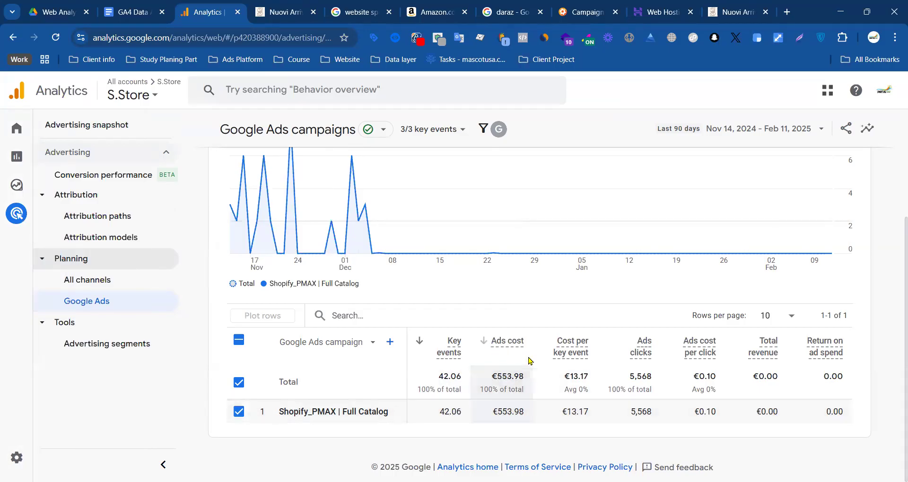
drag(495, 413, 528, 414)
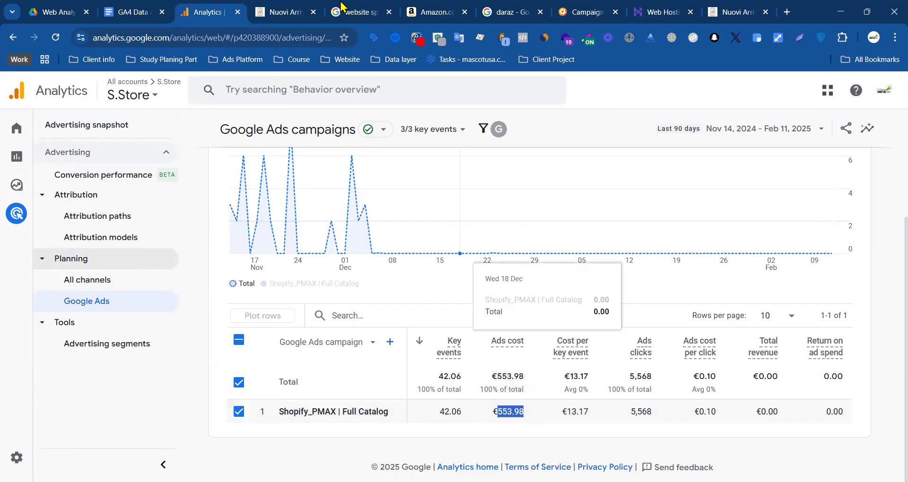
- Review the Customer acquisition cost (CAC) item in the Analysis-04 list and relate it to the Google Ads campaigns report in Analytics
click(132, 12)
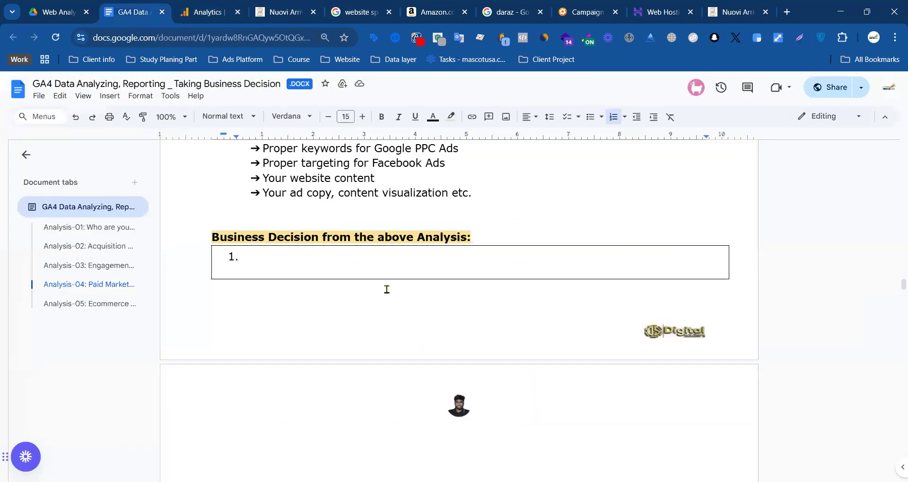
scroll(387, 289, up, 3)
scroll(388, 310, up, 5)
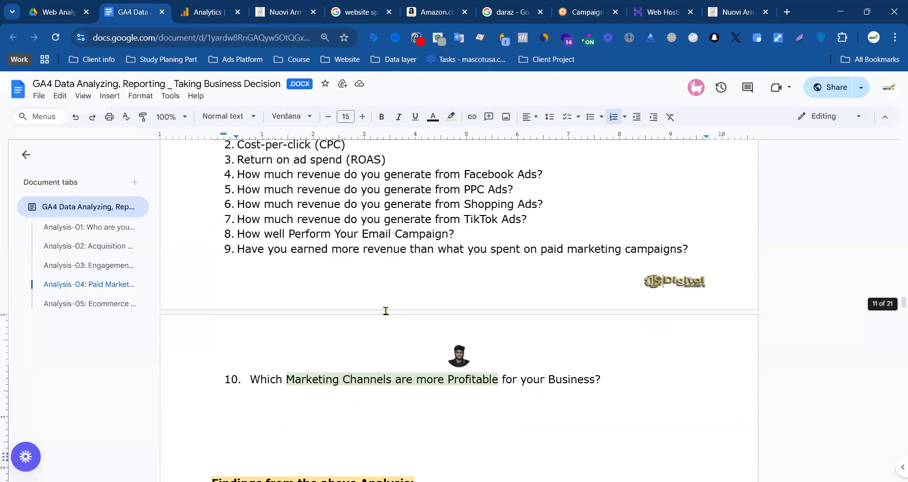
scroll(385, 311, up, 3)
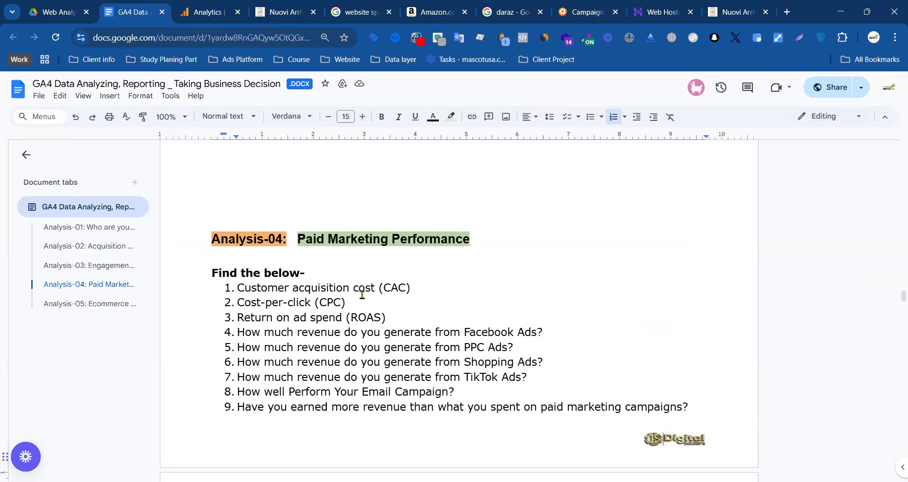
drag(418, 289, 234, 287)
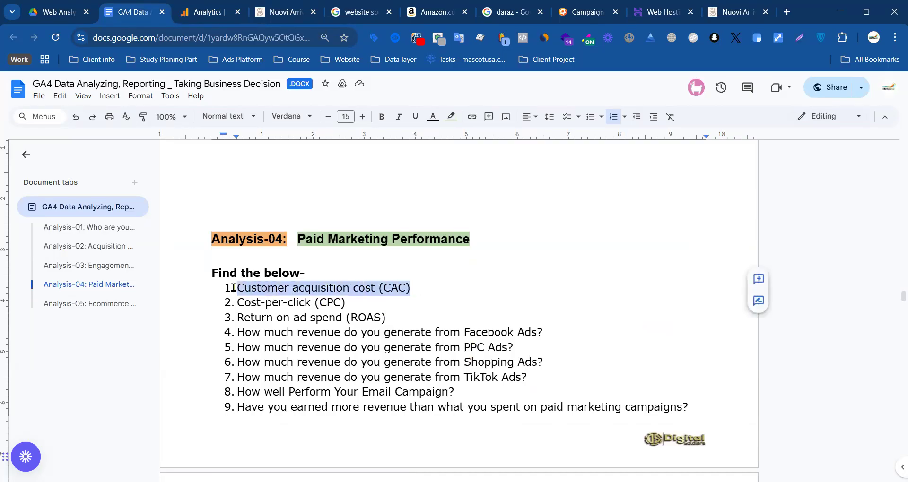
click(386, 291)
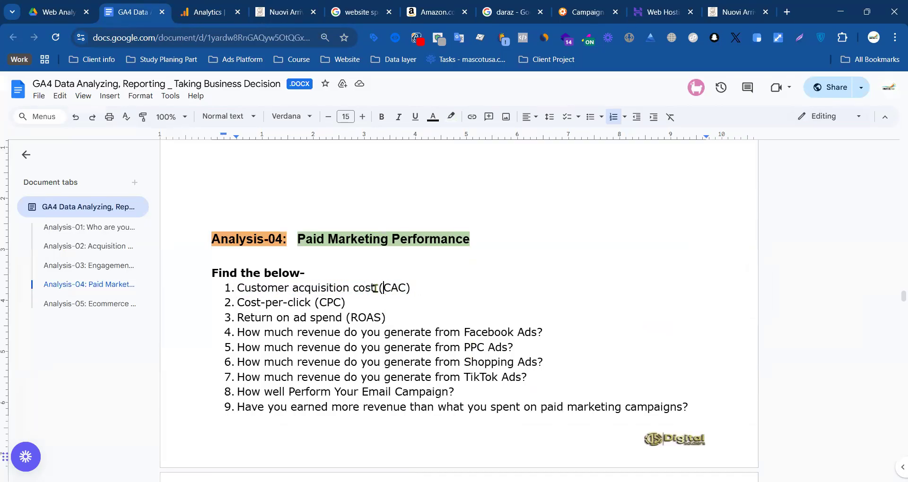
click(204, 10)
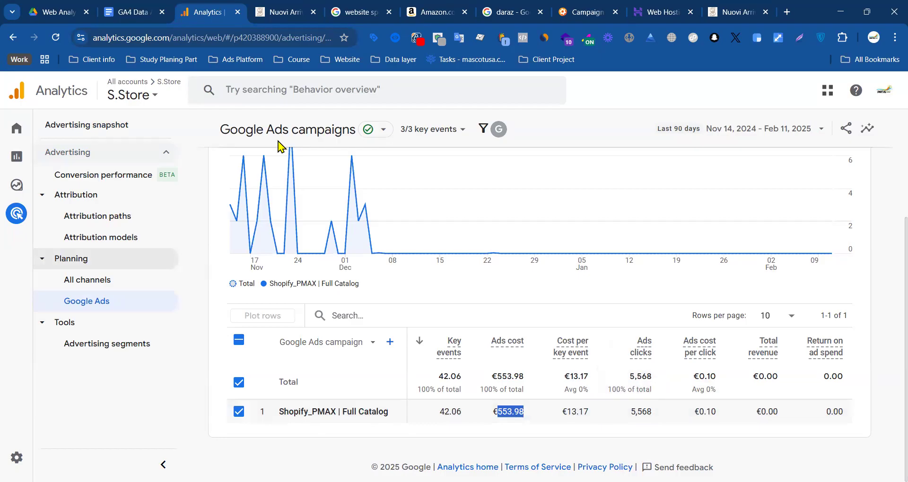
- Highlight the document's Cost-per-click (CPC) item and check it against the ads cost per click in the Google Ads campaigns report
click(108, 12)
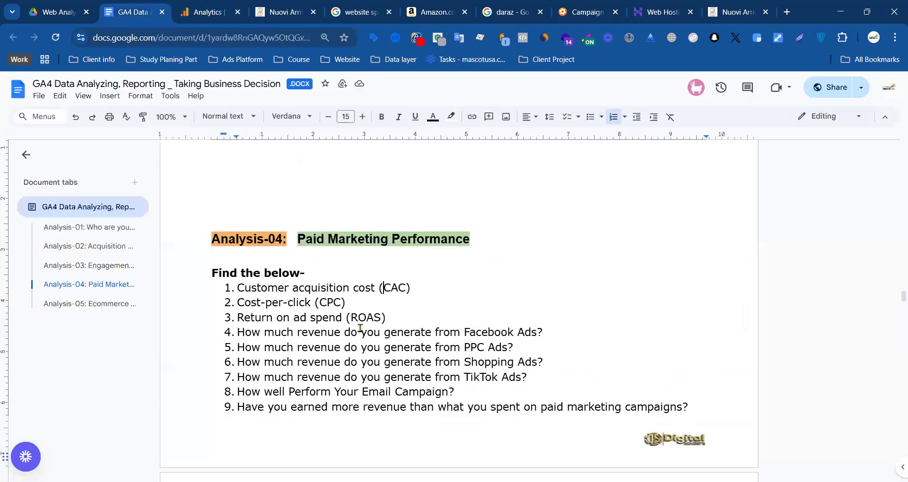
drag(390, 319, 257, 317)
drag(355, 303, 251, 303)
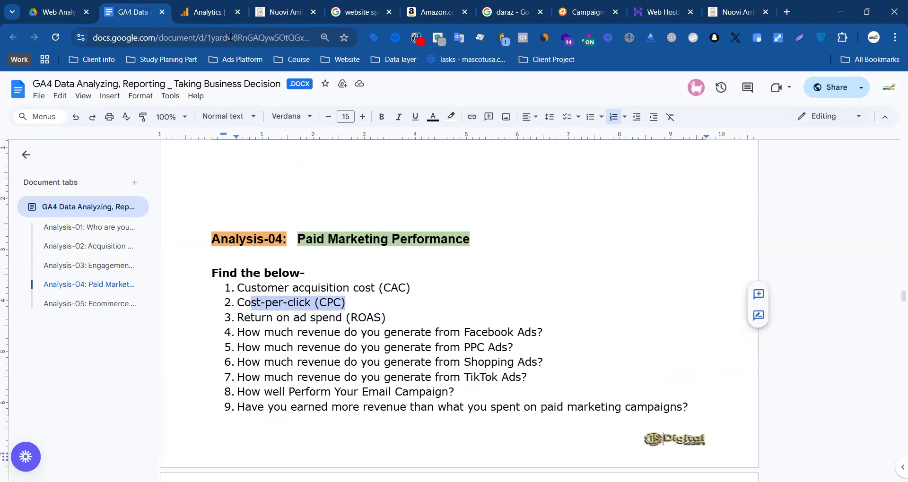
click(215, 7)
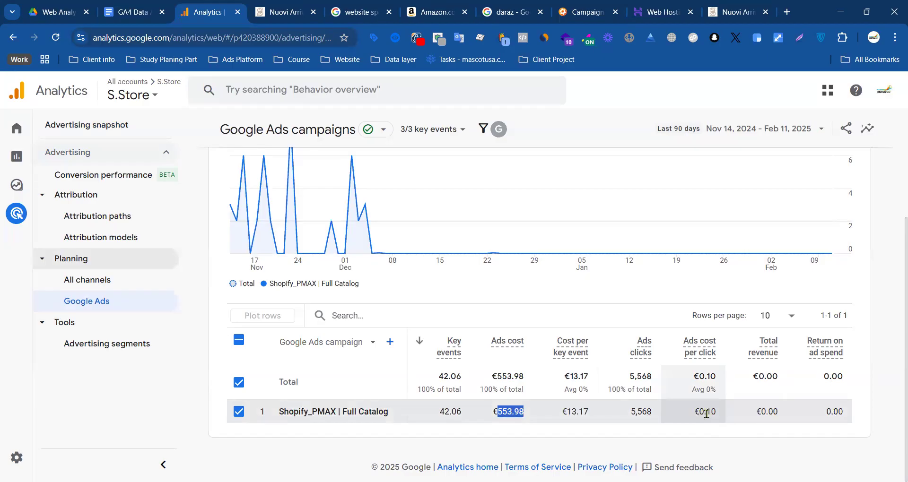
- Highlight the document's Return on ad spend (ROAS) item and check it against the campaign's return on ad spend in Analytics
click(128, 12)
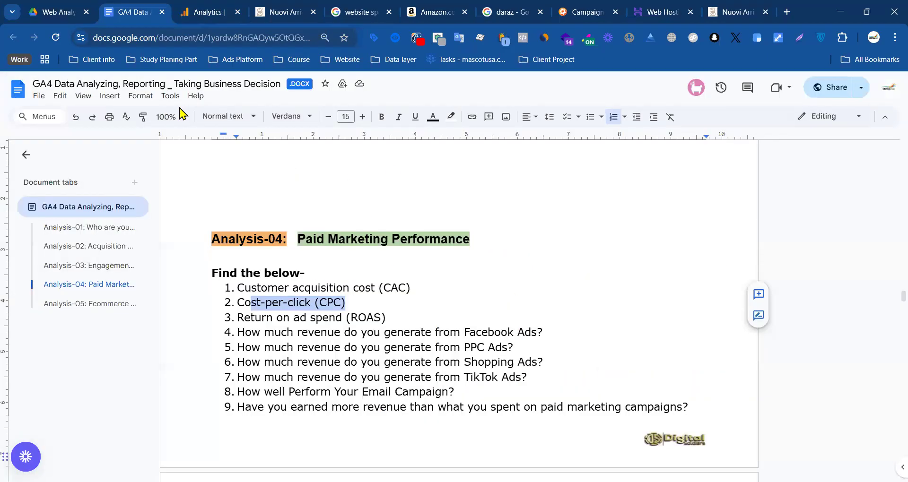
drag(386, 318, 237, 308)
click(194, 10)
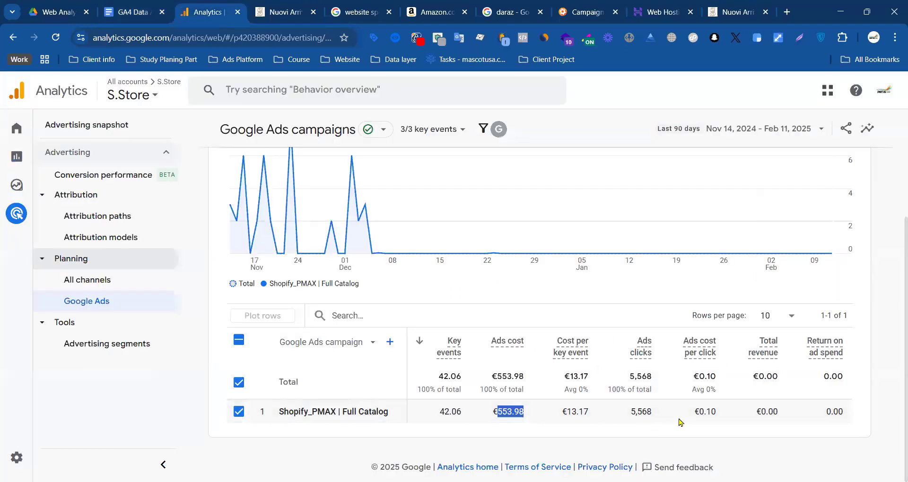
click(835, 410)
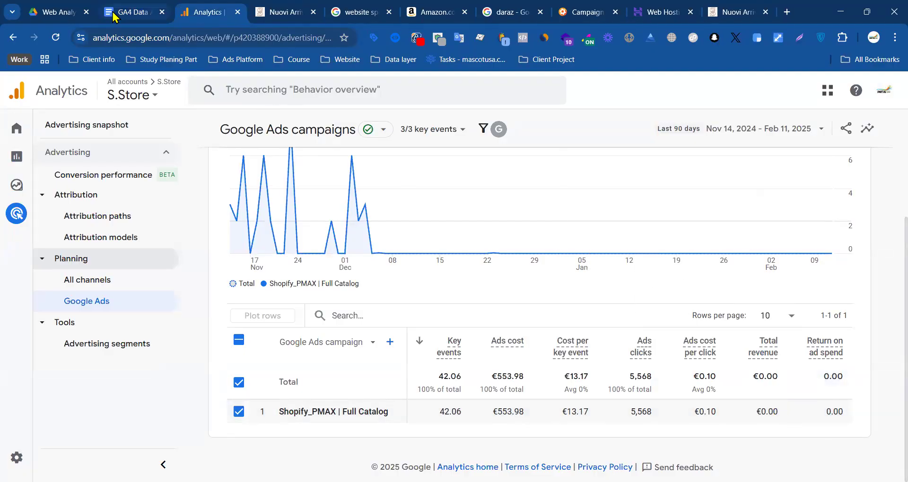
- Highlight the document's PPC Ads revenue question and check it against the campaign's total revenue in the Analytics Google Ads campaigns report
click(134, 12)
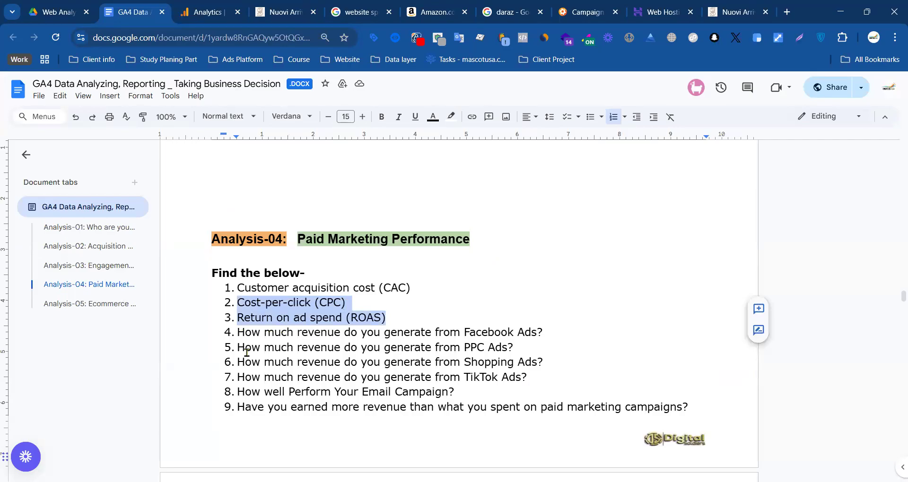
drag(302, 348, 514, 348)
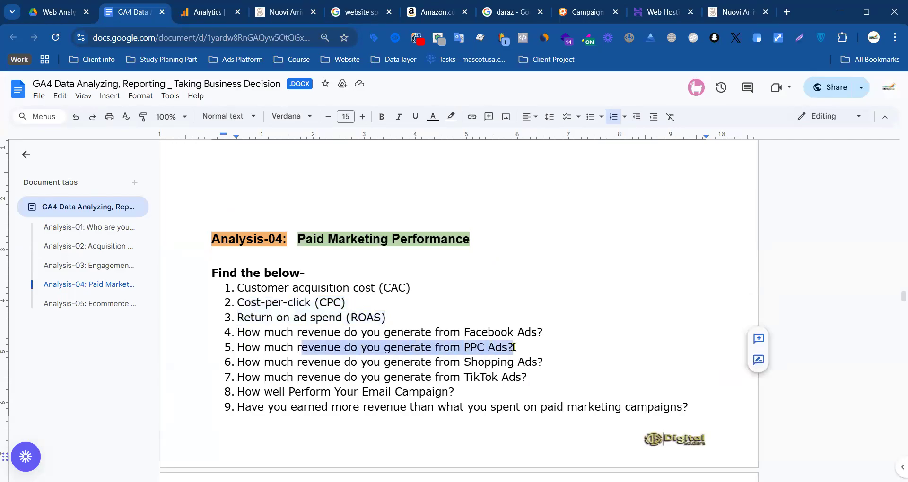
click(202, 18)
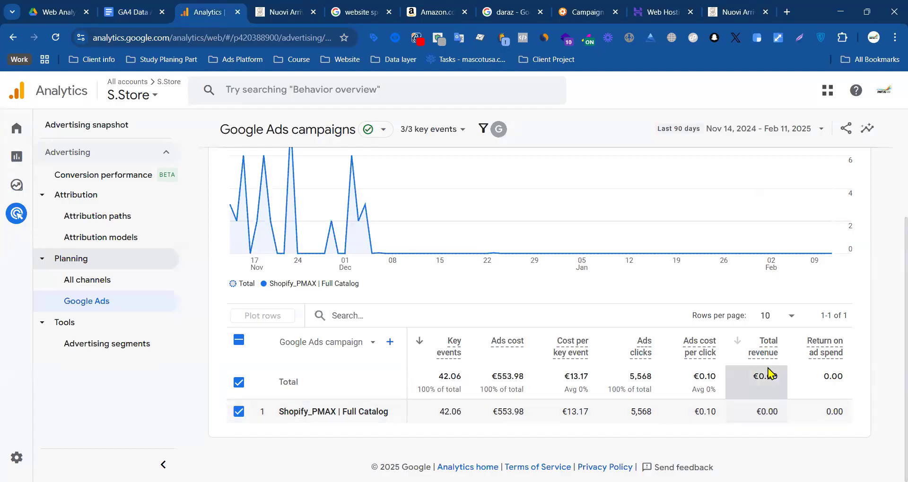
drag(753, 376, 779, 379)
drag(776, 412, 761, 412)
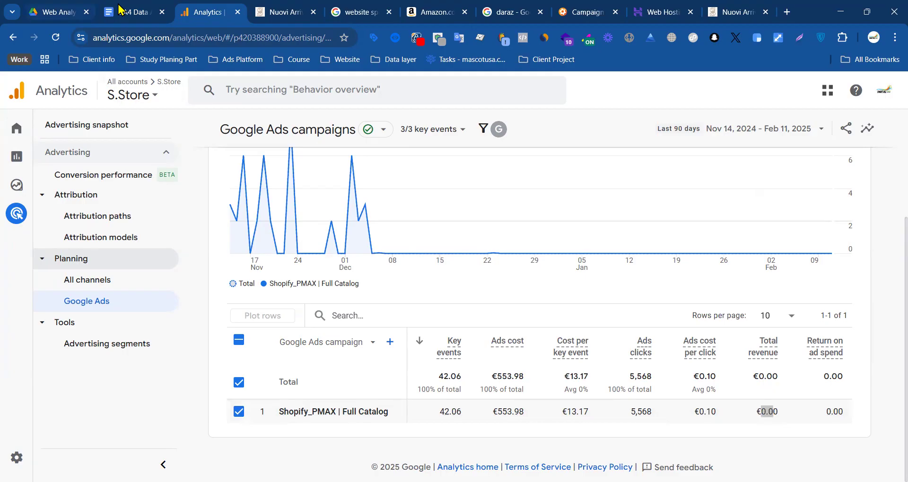
- Highlight the document's email campaign and Shopping Ads revenue questions and relate them to the Google Ads campaigns report in Analytics
click(122, 11)
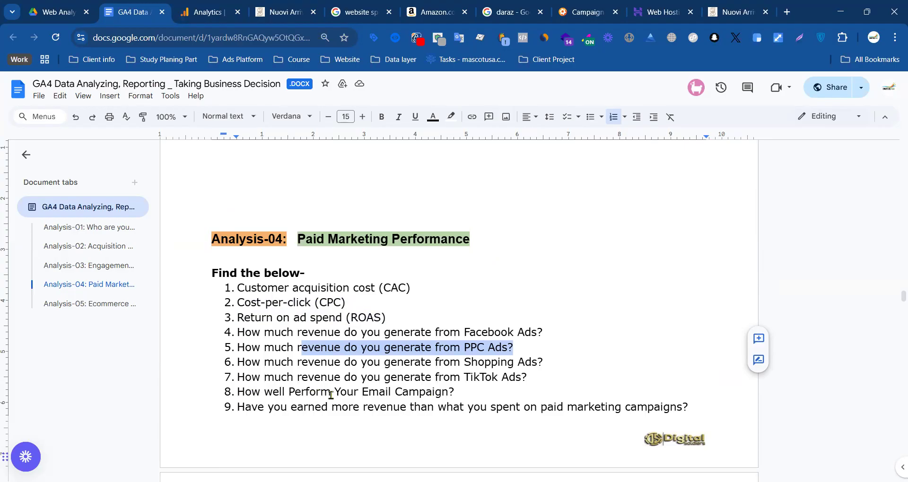
drag(463, 392, 233, 389)
drag(544, 362, 251, 360)
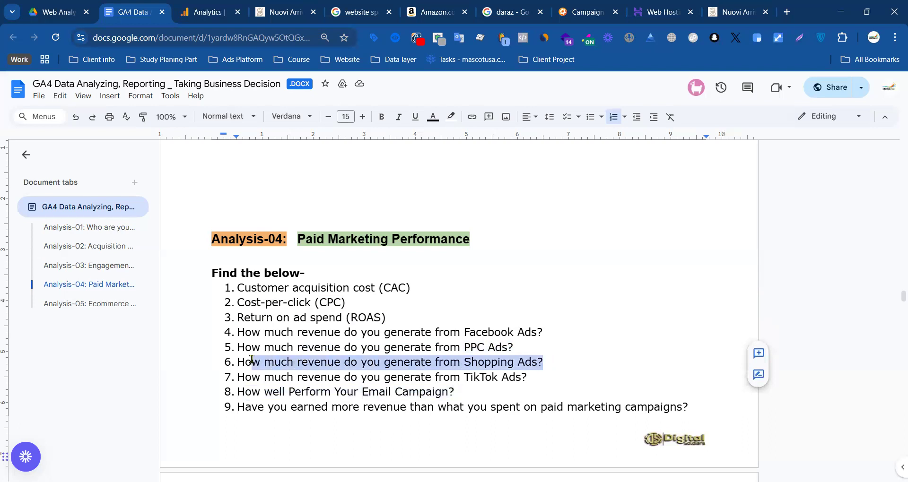
click(199, 13)
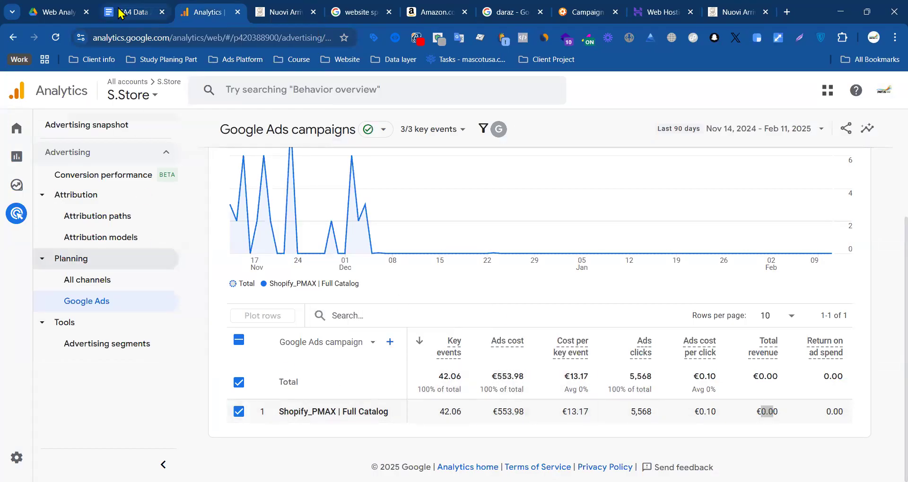
- Return to the document and highlight the questions on revenue versus paid marketing spend, most profitable marketing channels, and ad revenue by platform
key(ctrl+shift+Tab)
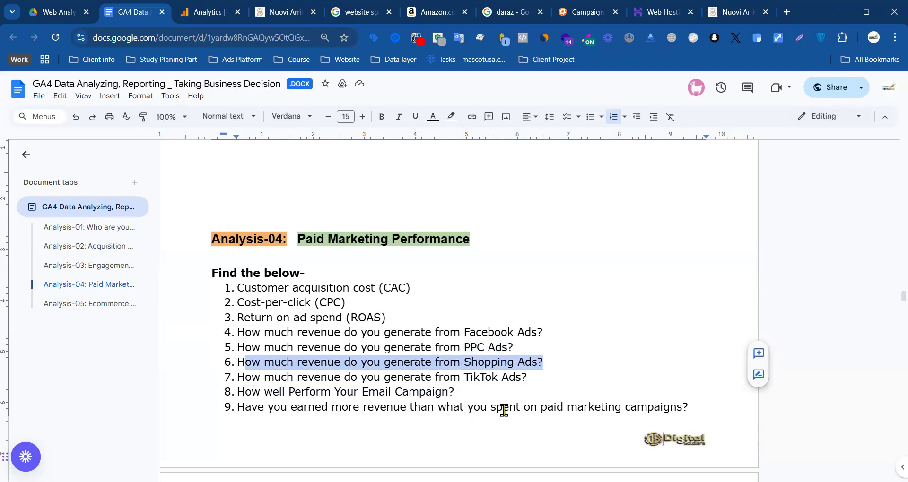
drag(688, 408, 269, 408)
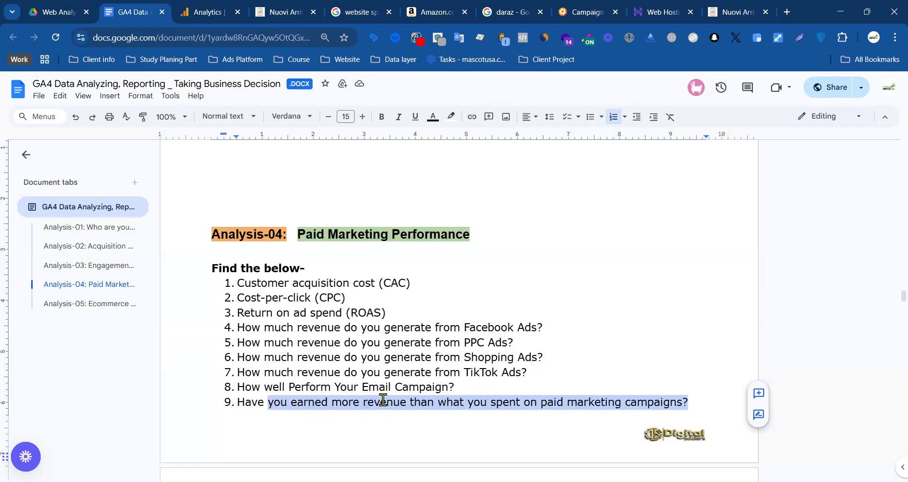
scroll(384, 401, down, 3)
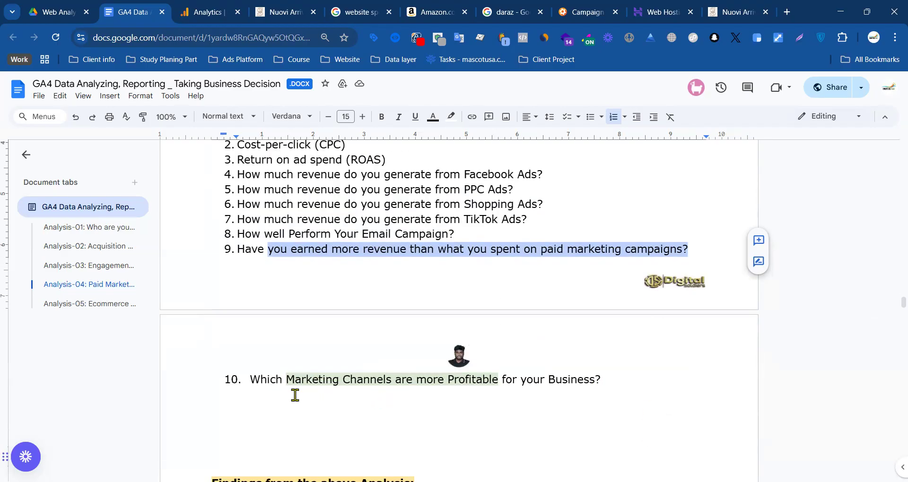
drag(628, 384, 249, 385)
scroll(437, 244, up, 1)
drag(560, 222, 235, 161)
click(455, 236)
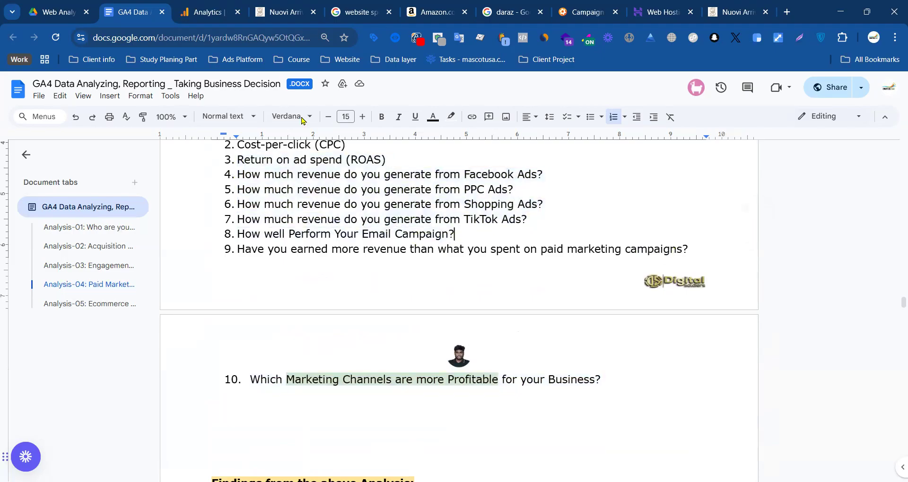
- Open the Reports snapshot in Analytics and review the Analysis-04 items from return on ad spend to email campaign in the document
click(201, 7)
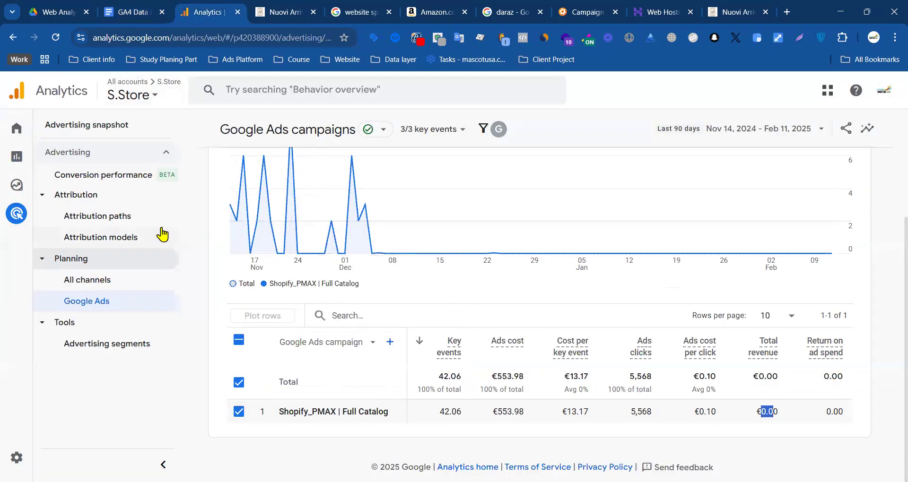
click(26, 164)
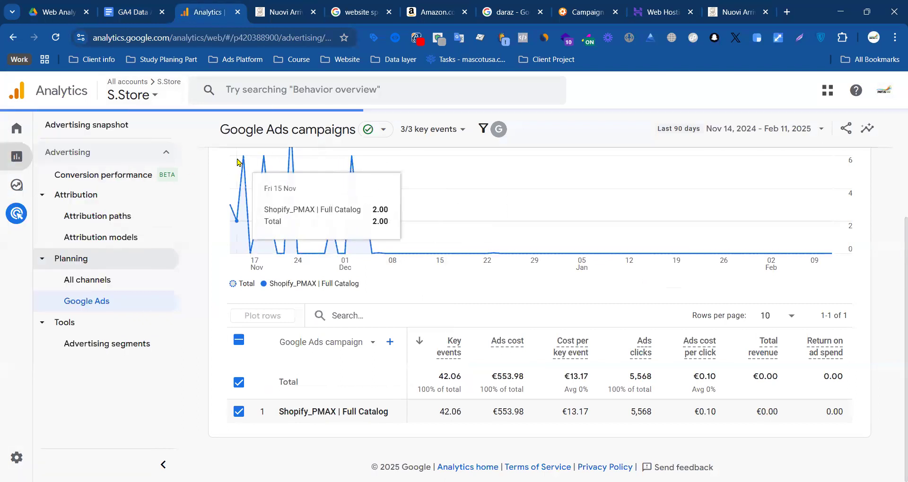
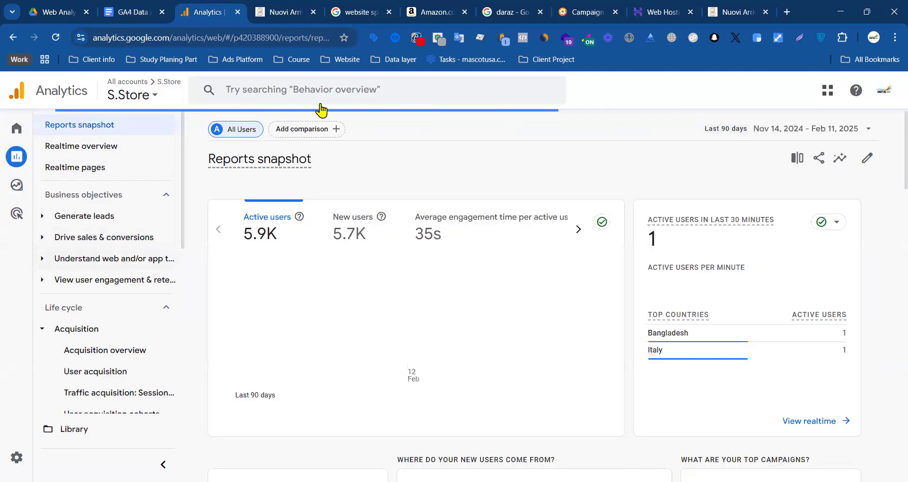
click(121, 10)
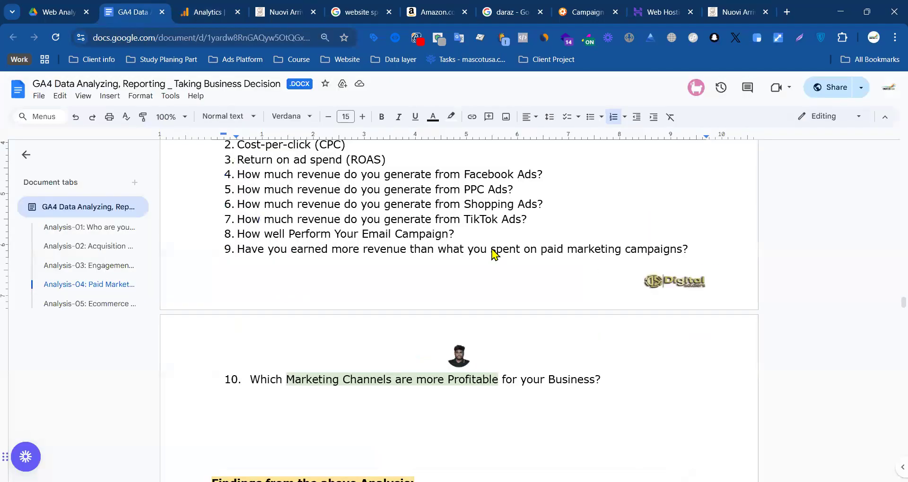
drag(455, 236, 231, 166)
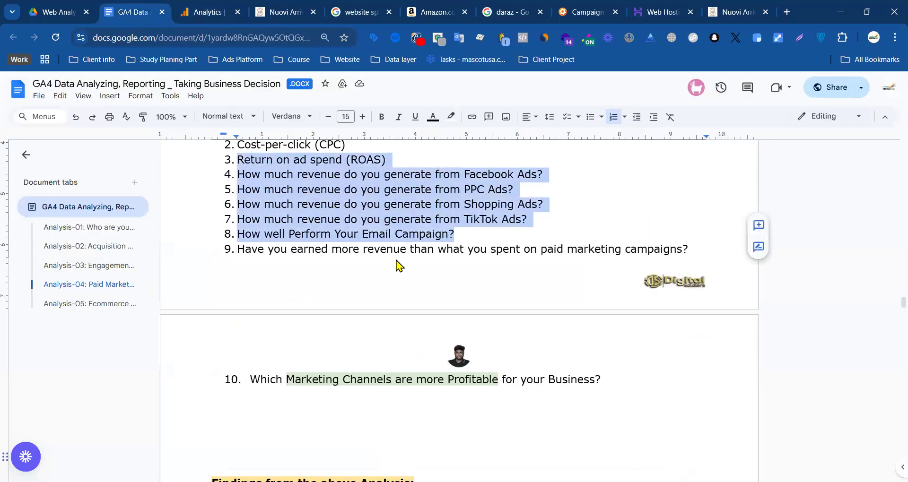
scroll(394, 293, down, 6)
scroll(402, 284, up, 10)
scroll(402, 287, down, 3)
click(302, 176)
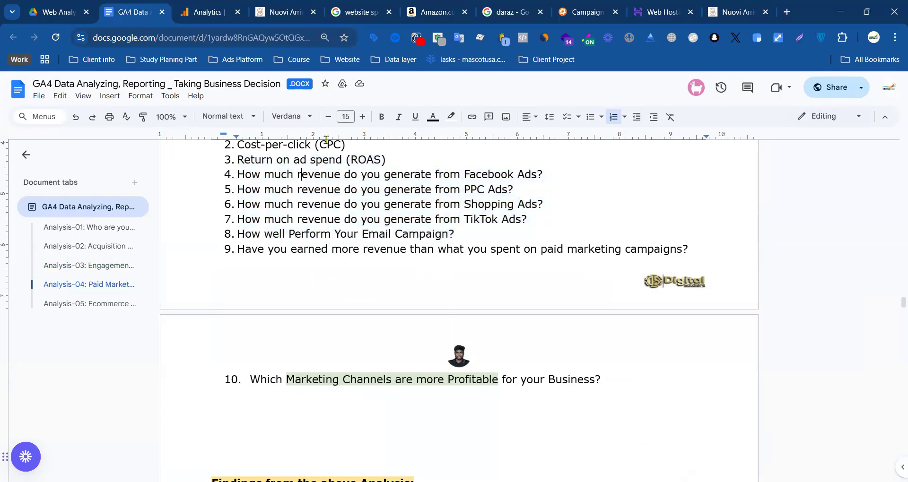
- Switch to Analytics, create a blank exploration for S.Store and open its dimension selection
click(203, 12)
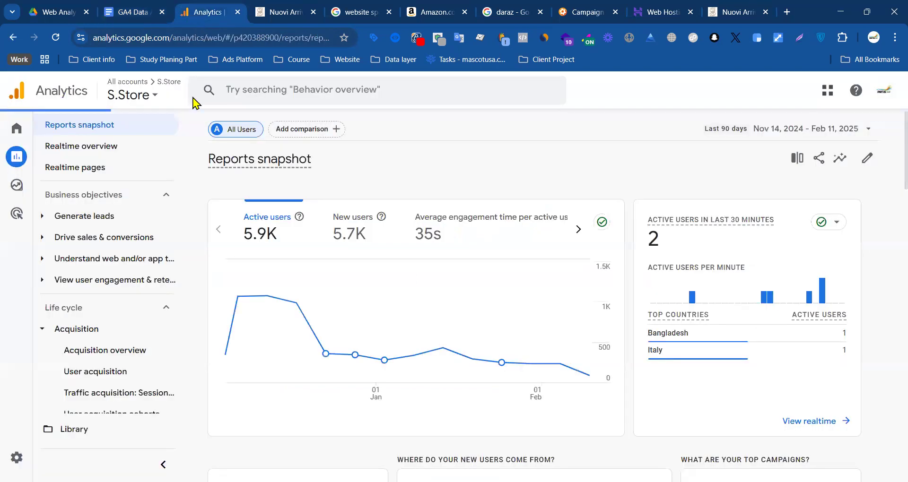
mouse_move(16, 159)
click(20, 189)
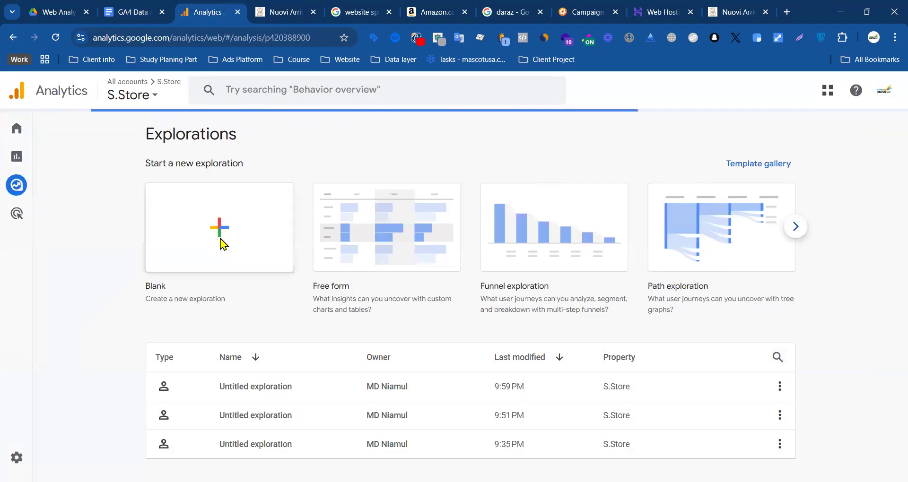
click(221, 245)
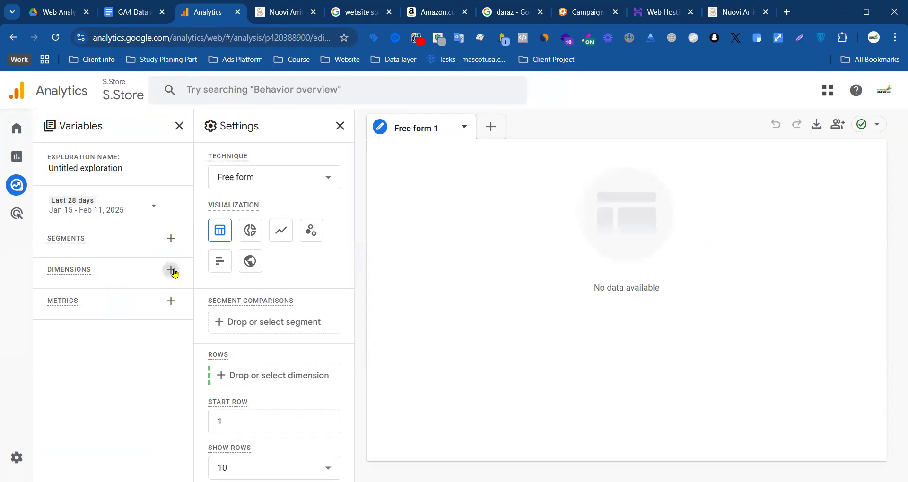
click(172, 270)
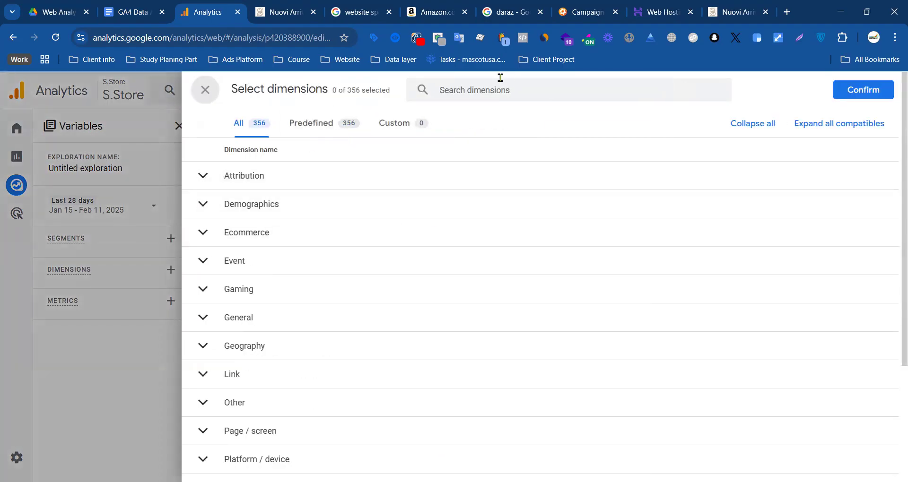
scroll(229, 251, down, 3)
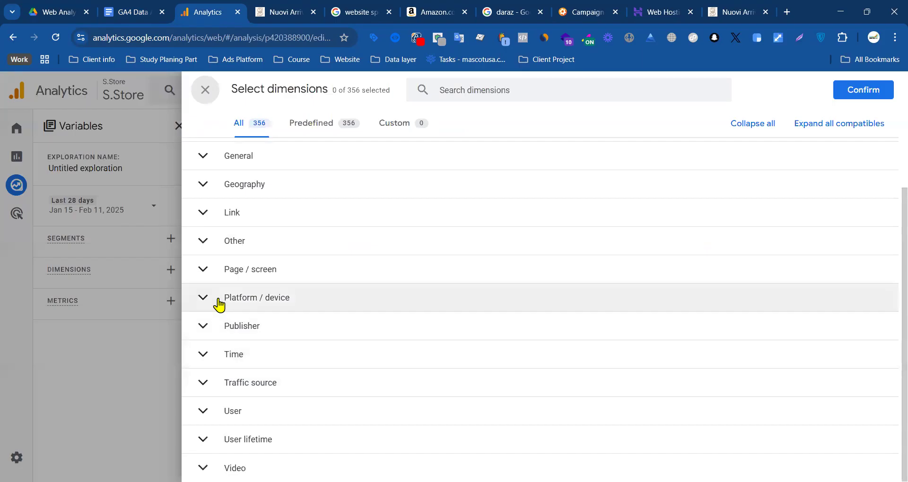
scroll(229, 415, up, 3)
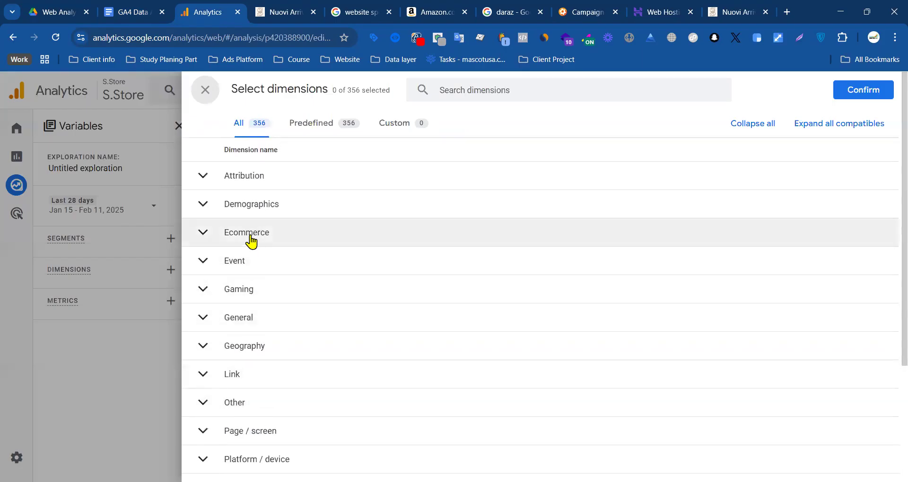
scroll(217, 331, down, 3)
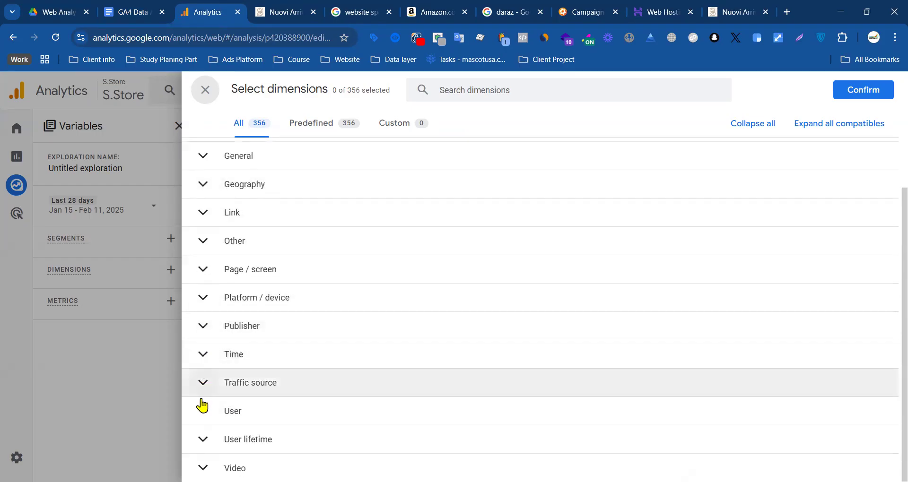
click(212, 385)
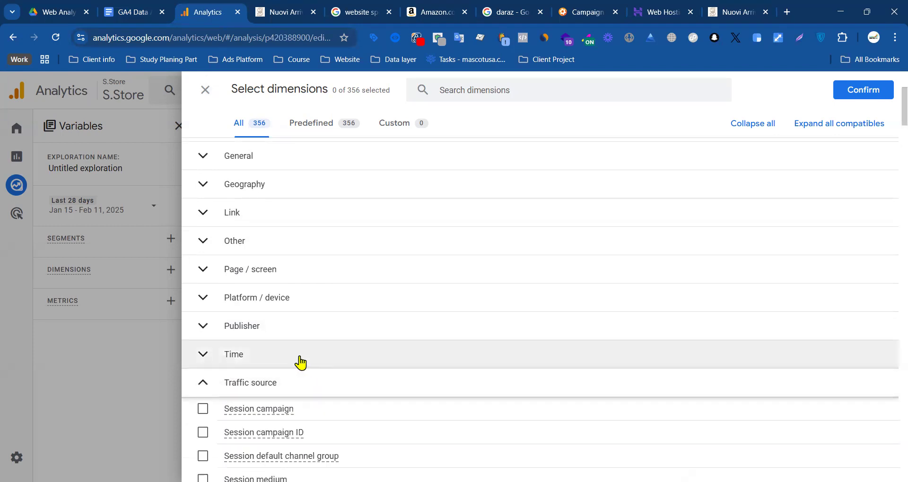
scroll(294, 367, down, 3)
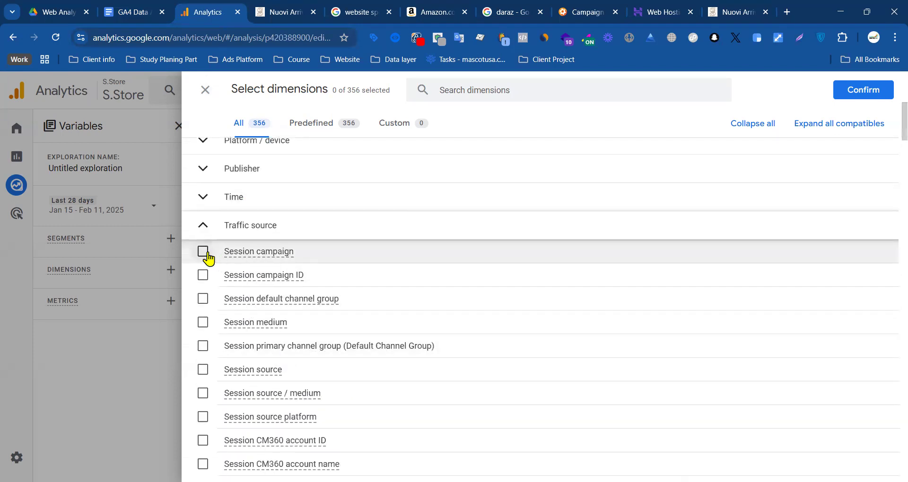
click(207, 256)
click(205, 276)
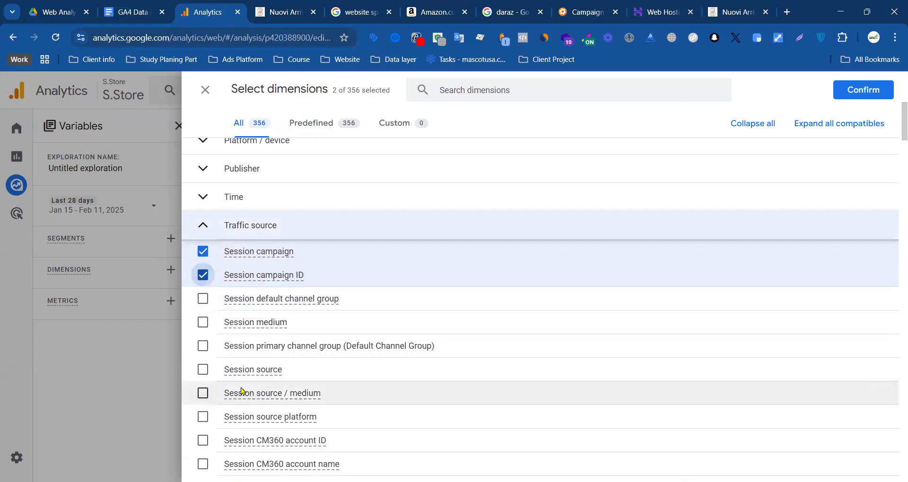
click(203, 251)
click(203, 274)
scroll(260, 294, down, 7)
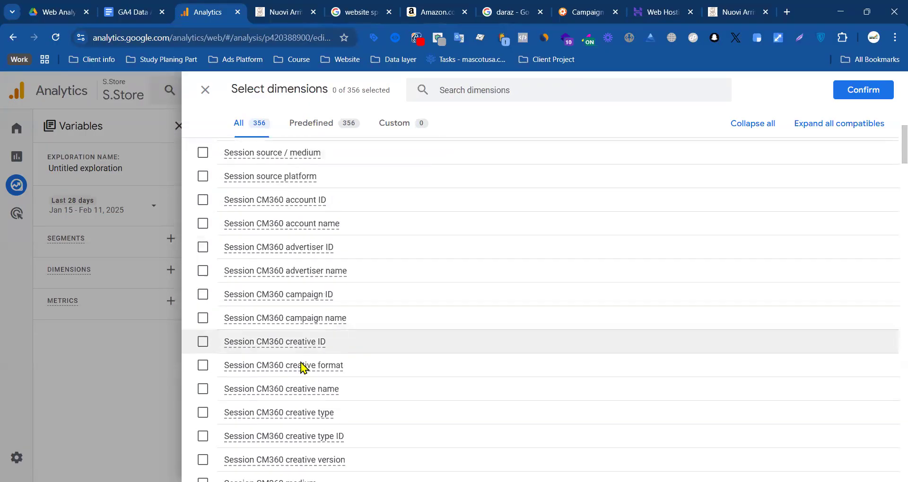
scroll(515, 156, up, 20)
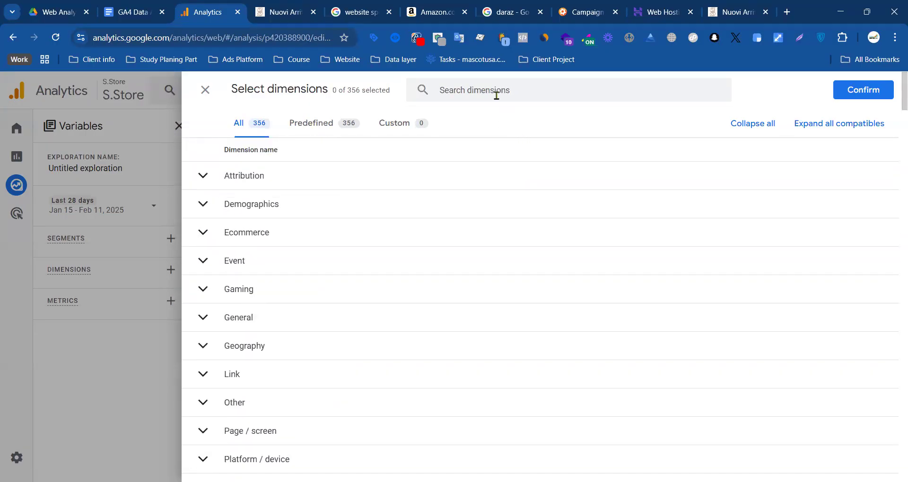
- Search the dimensions for "cam" and select the Campaign attribution dimension
click(497, 93)
text(cam)
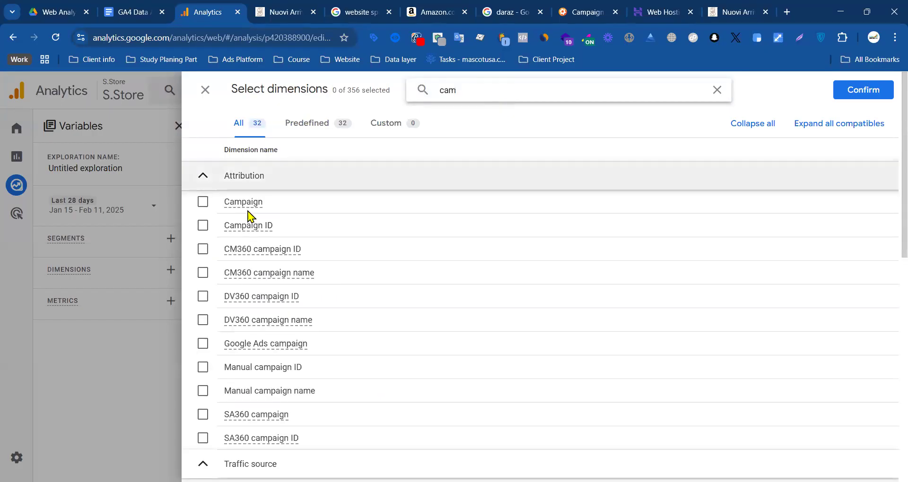
click(203, 203)
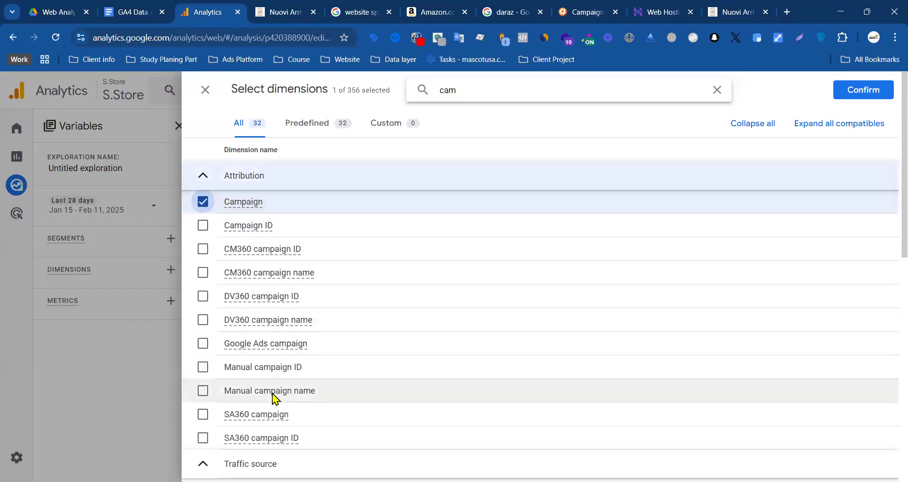
- Search the dimensions for "google ad", select all eight Google Ads dimensions in the Attribution group, and import them with Campaign
click(468, 91)
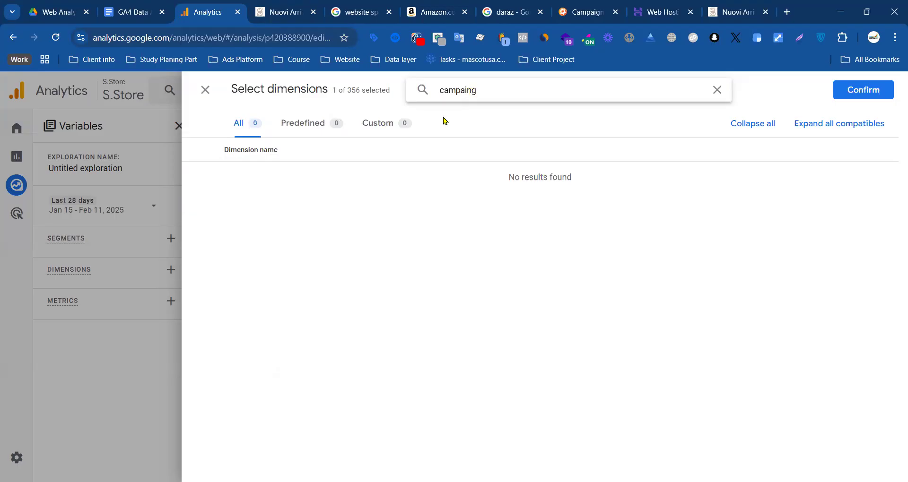
double_click(471, 95)
text(google ad)
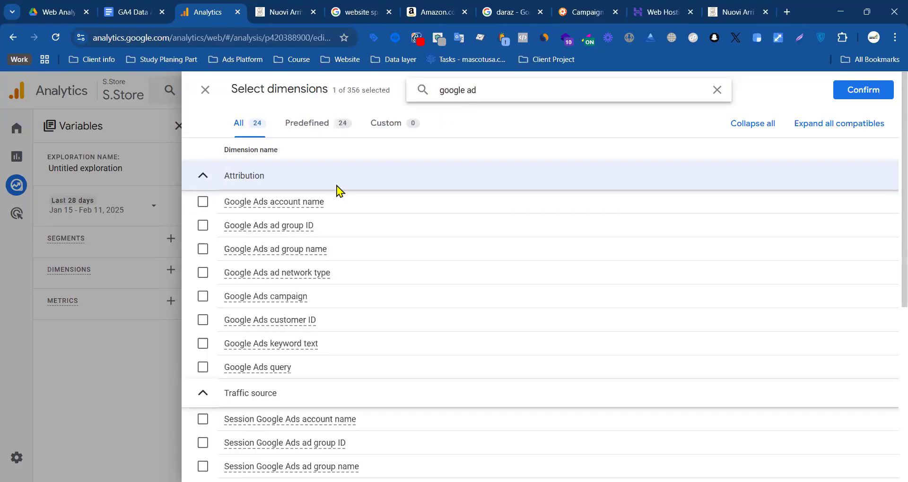
click(203, 202)
click(202, 226)
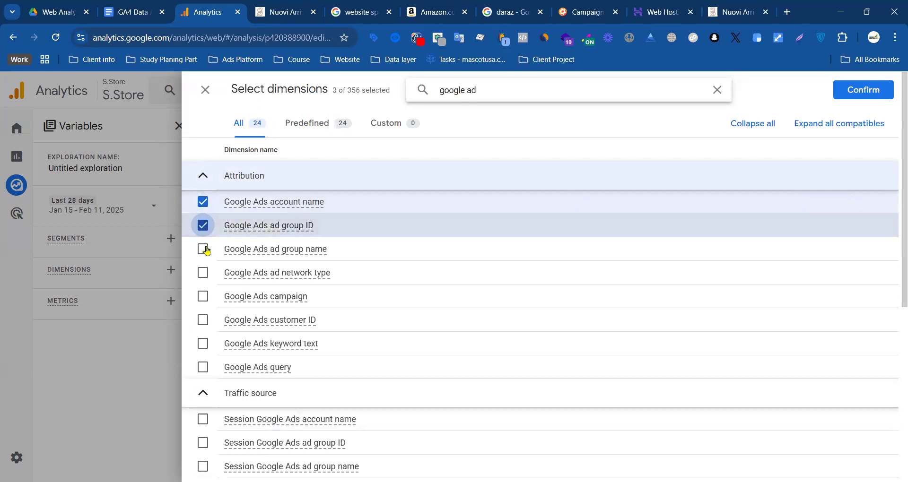
click(203, 249)
click(202, 272)
click(203, 297)
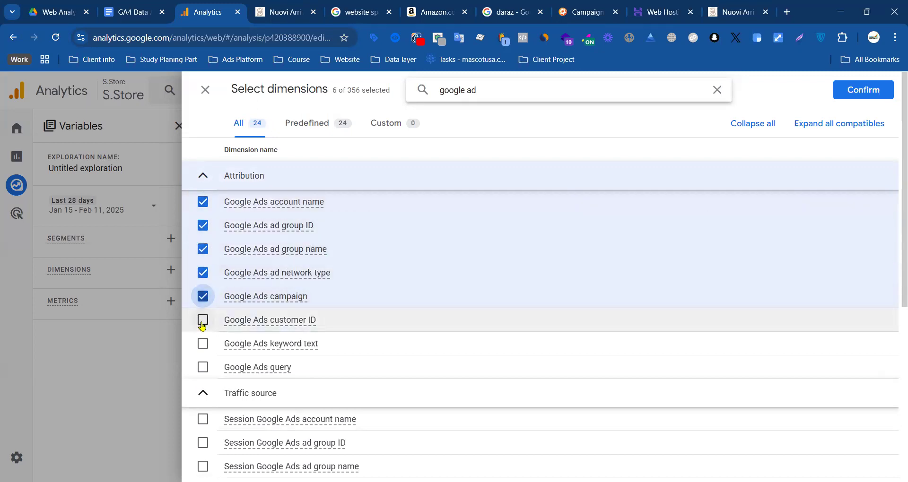
click(202, 320)
click(203, 343)
click(202, 368)
scroll(290, 326, down, 5)
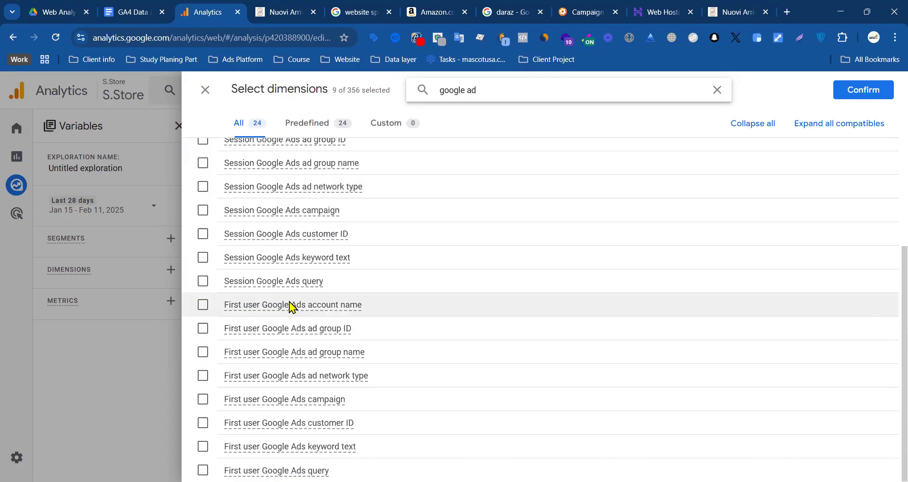
scroll(362, 221, up, 5)
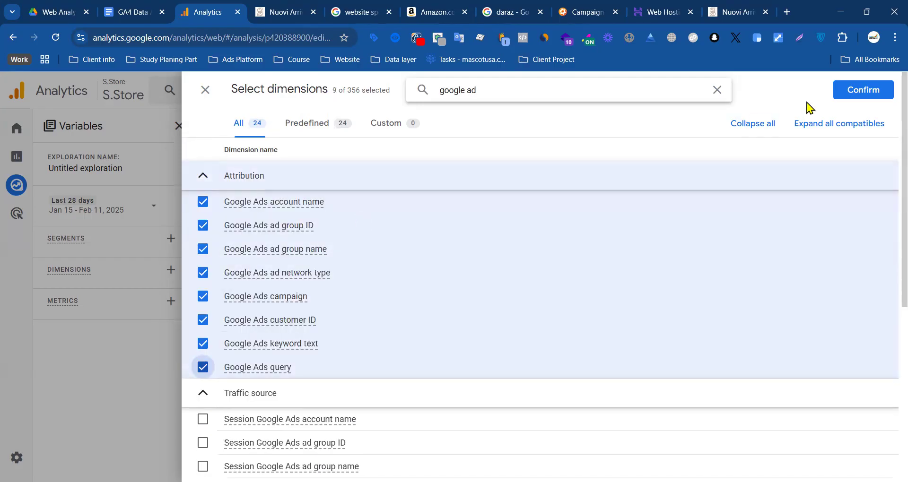
click(863, 90)
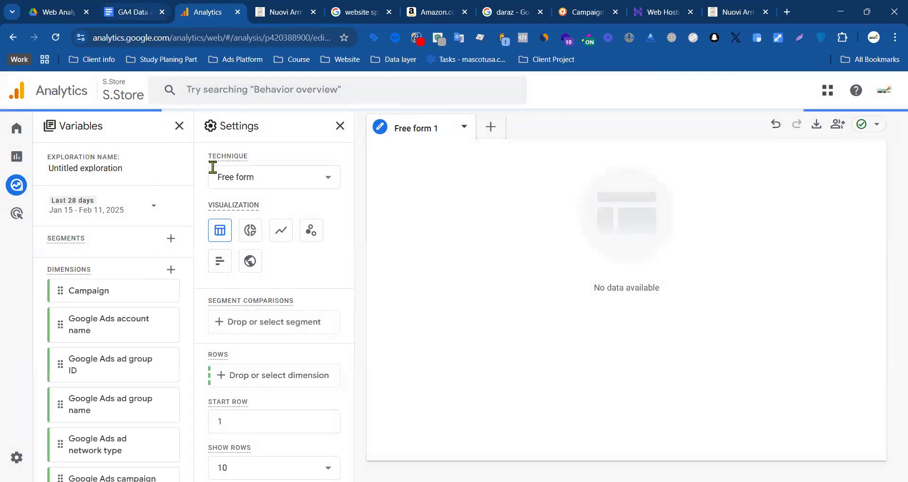
- Switch to the document, highlight CAC in the customer acquisition cost item, and return to Analytics
key(ctrl+shift+Tab)
scroll(349, 171, up, 3)
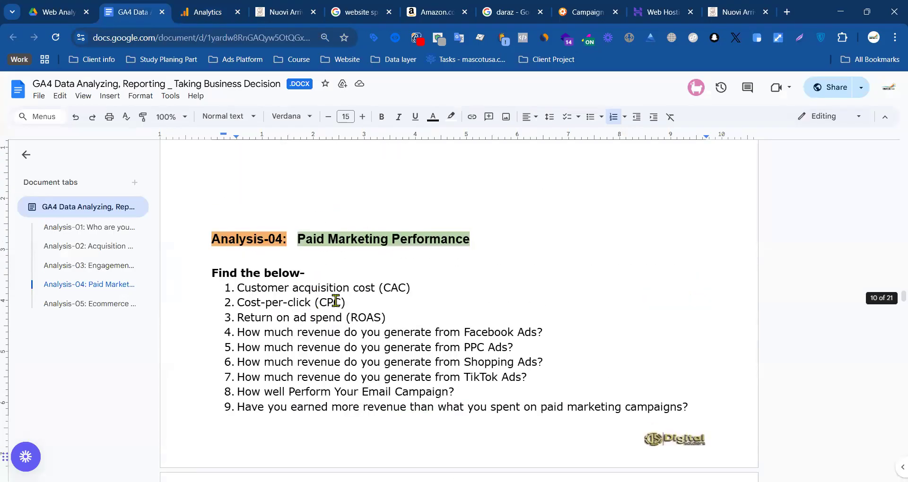
double_click(398, 288)
click(201, 8)
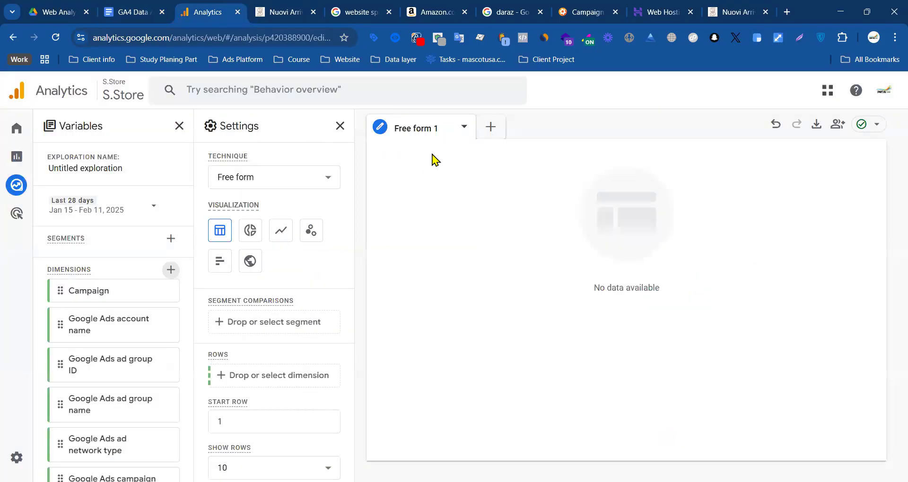
- Search the exploration's dimension list for "CAC" and "cost", and clear the search
click(170, 270)
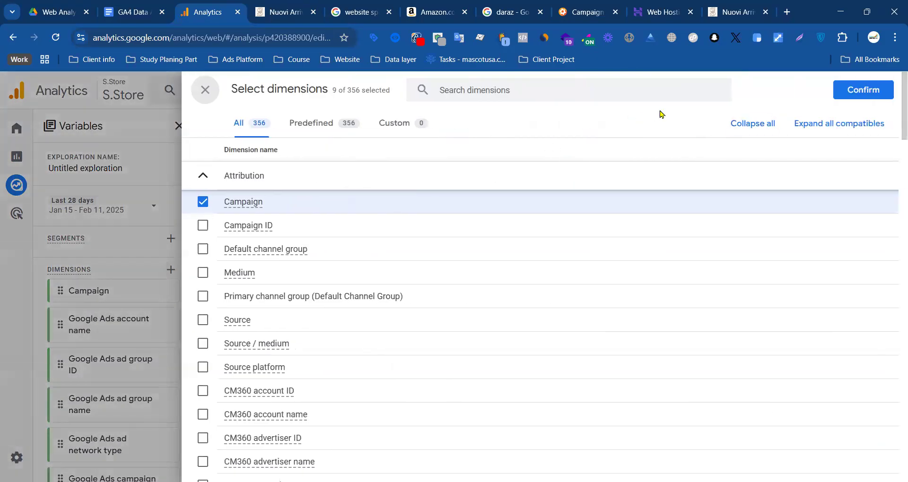
click(591, 93)
text(CAC)
key(BackSpace)
key(BackSpace)
key(BackSpace)
text(co)
text(d)
key(BackSpace)
text(s)
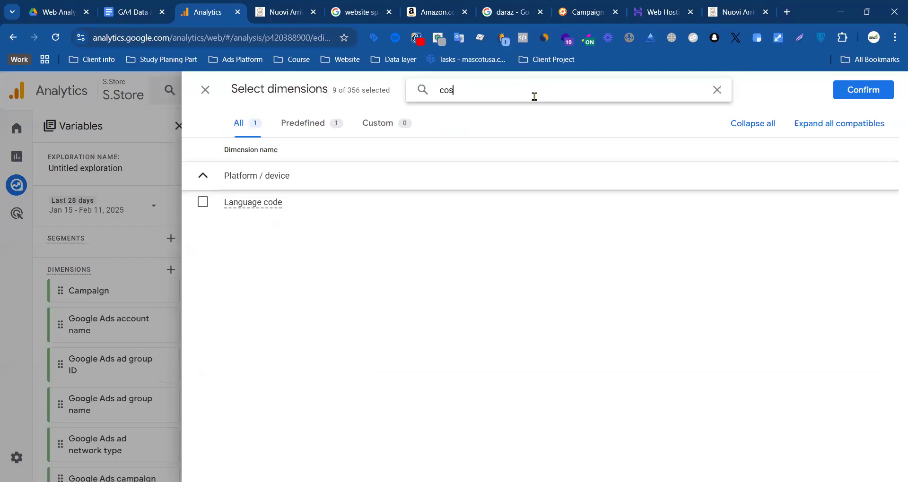
text(t)
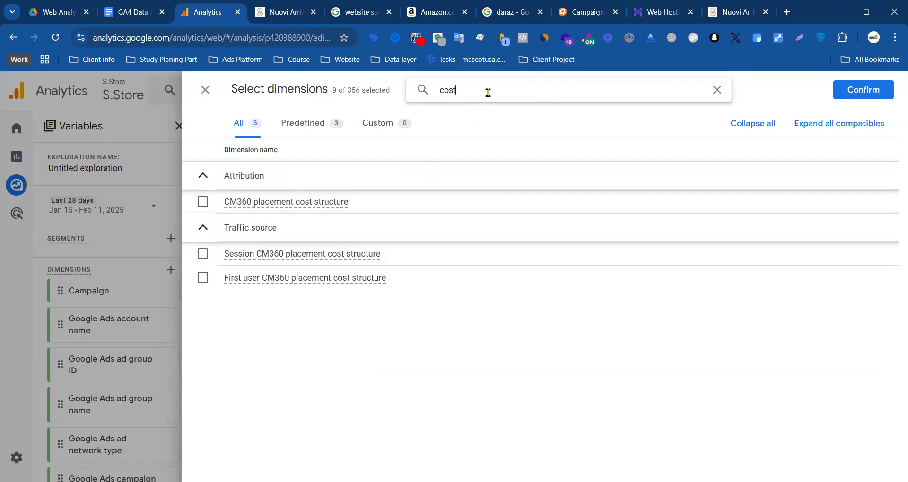
double_click(479, 81)
key(BackSpace)
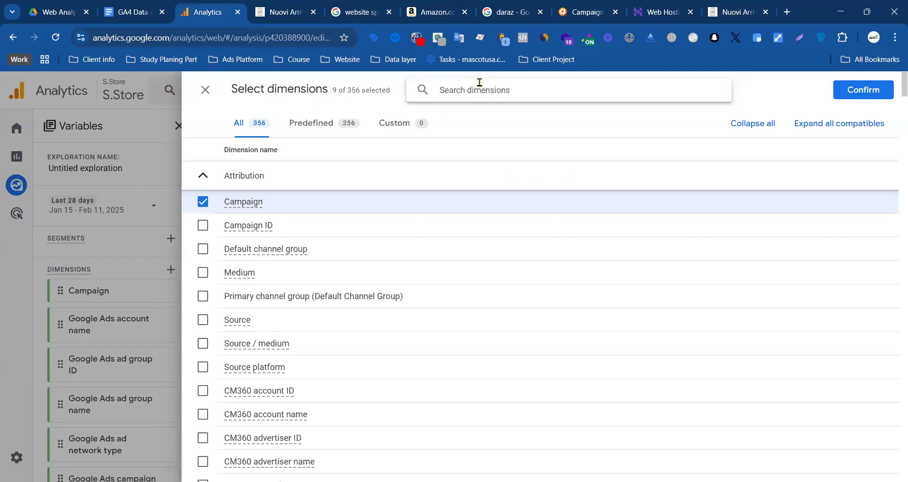
- Search the dimension list for "ret" and close the selection without adding anything
text(r)
text(os)
key(BackSpace)
key(BackSpace)
key(BackSpace)
text(ret)
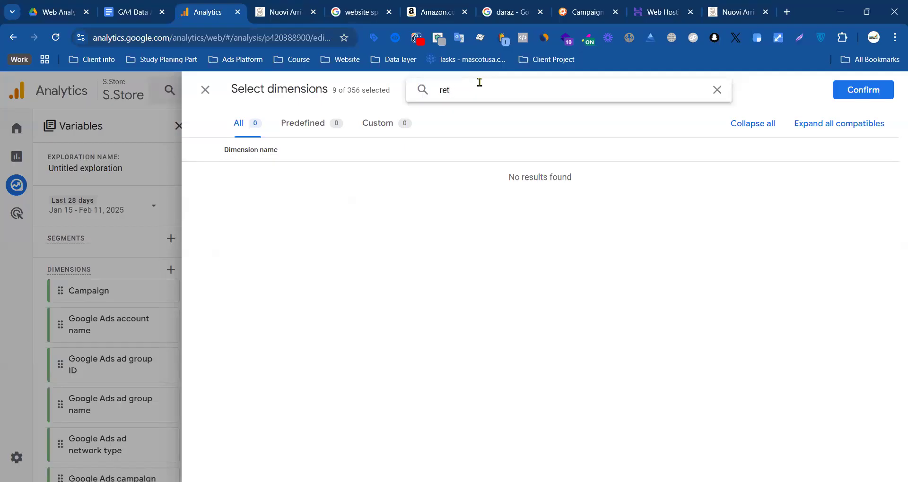
key(BackSpace)
key(BackSpace)
click(205, 94)
- Take the word "Return" from the document's ROAS item, search the Analytics metrics for it, and select Return on non-Google ad spend
click(133, 17)
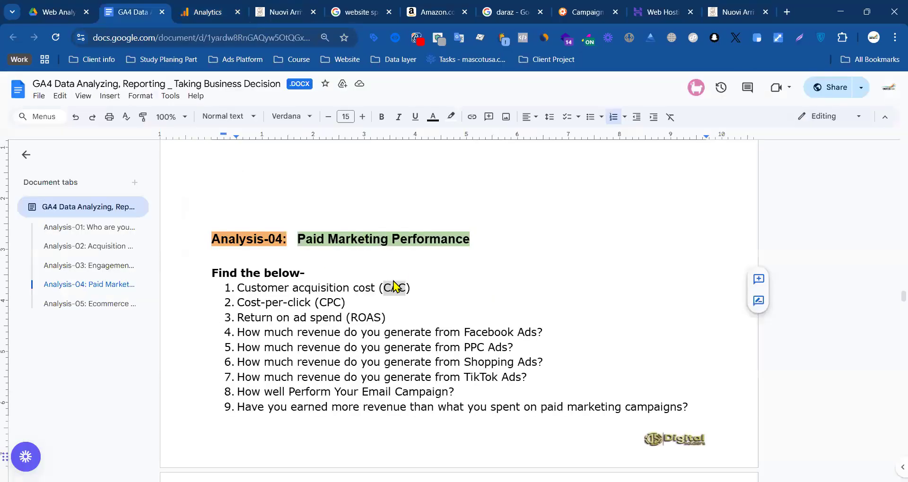
double_click(264, 320)
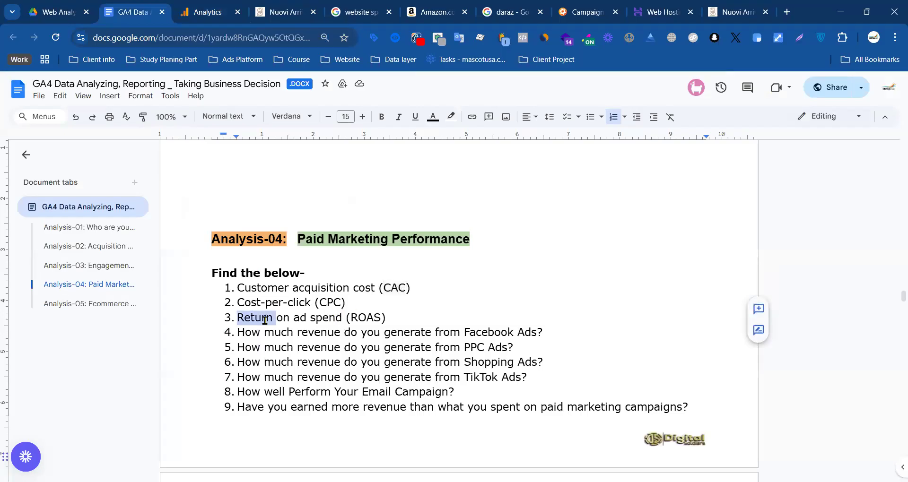
click(204, 13)
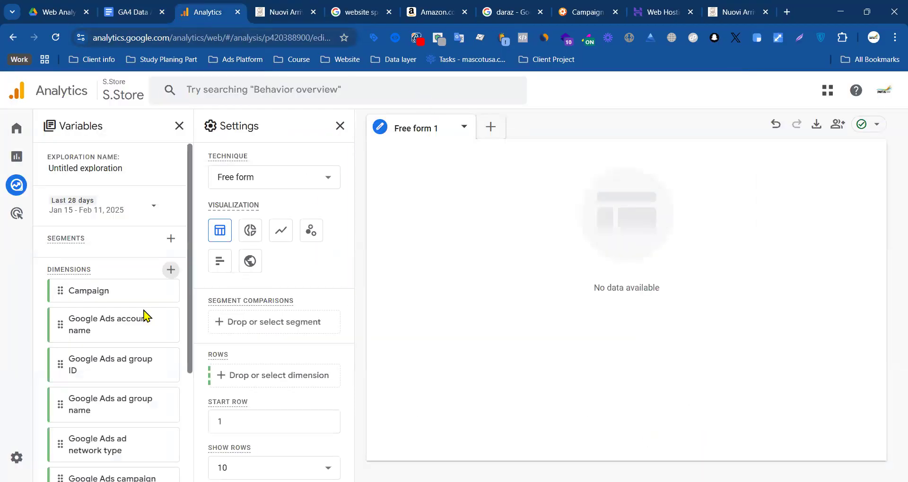
scroll(141, 392, down, 3)
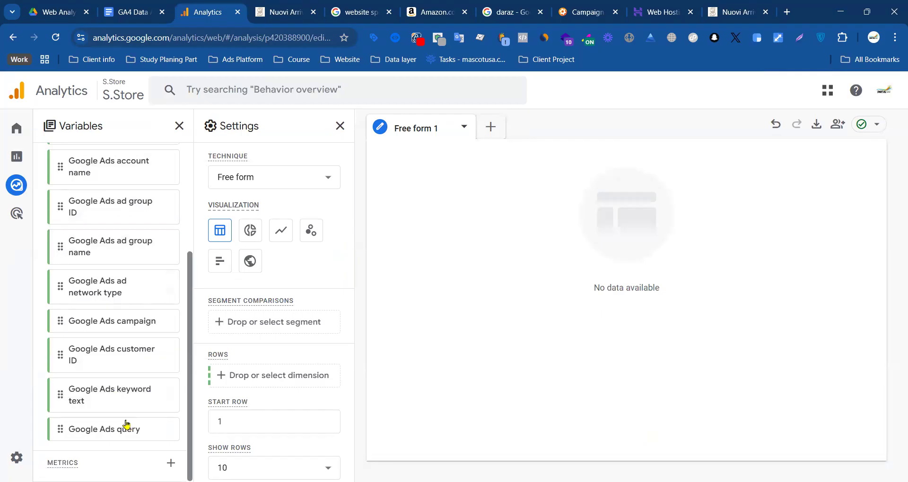
click(170, 462)
click(446, 90)
text(Return)
click(206, 205)
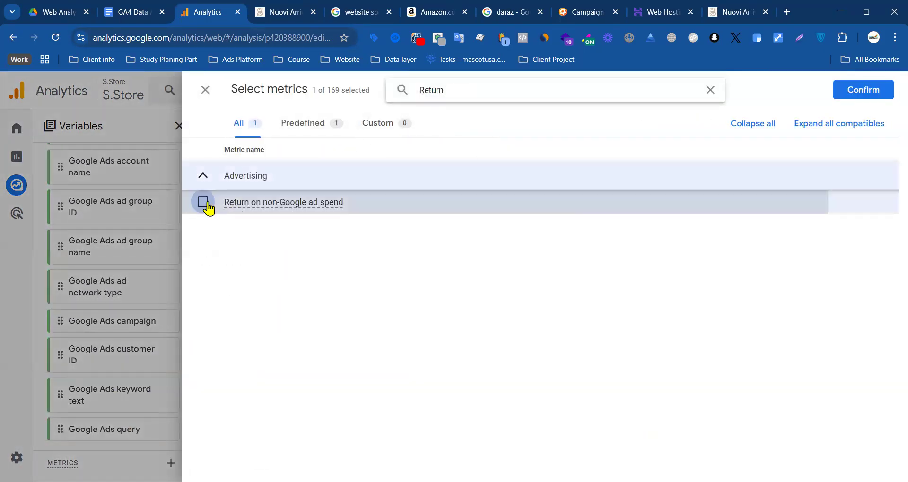
- Search the metrics for "cost" from the document's CAC item, and import Google Ads cost, cost per click and video cost with the selected metric
click(130, 18)
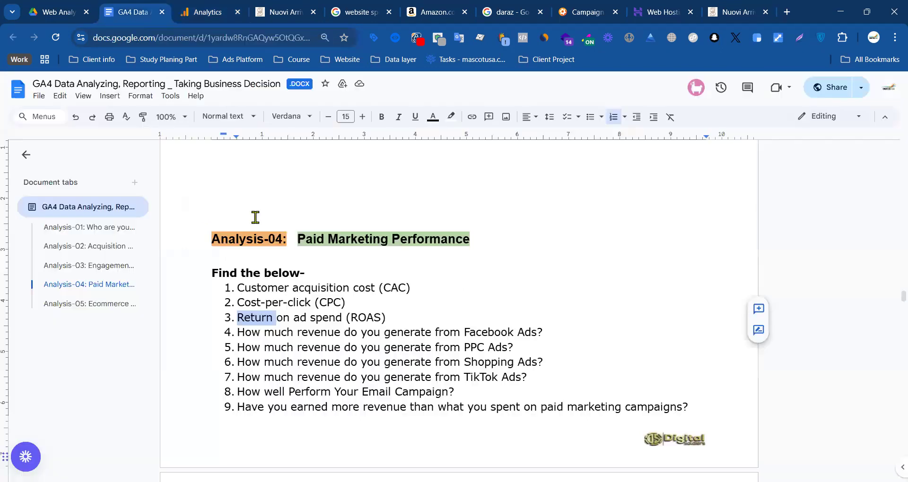
click(399, 287)
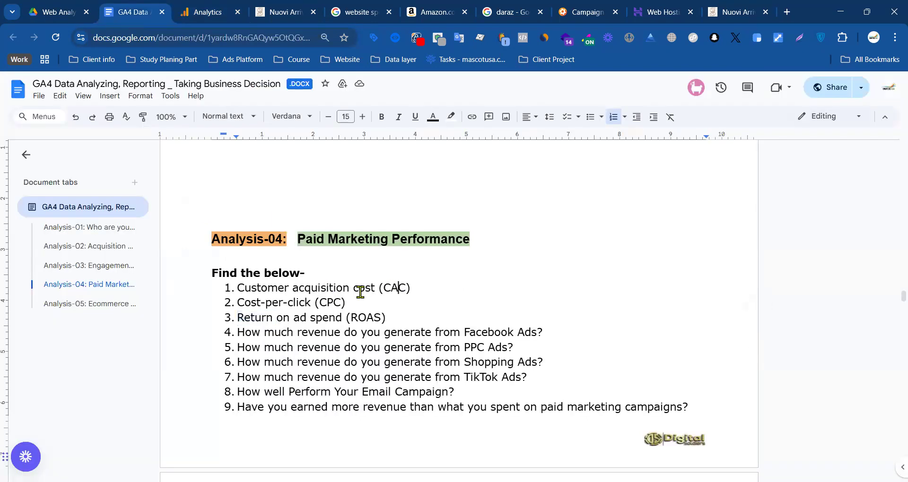
drag(355, 289, 353, 290)
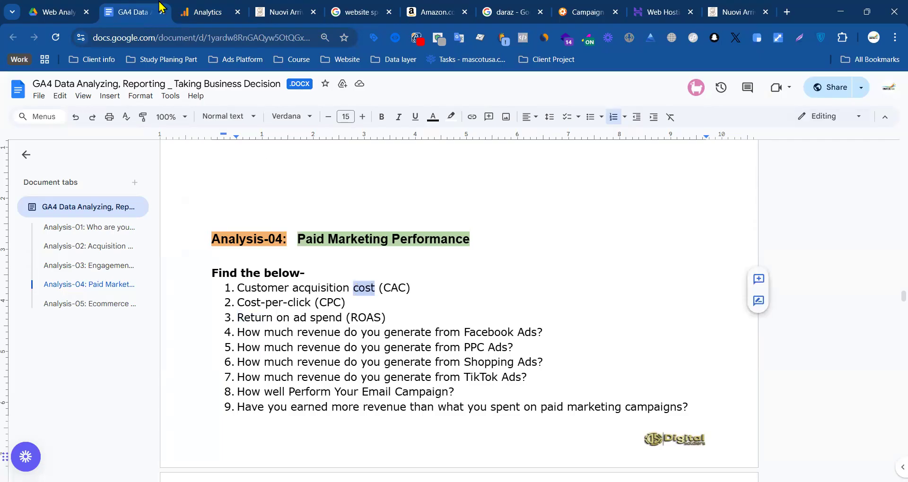
click(208, 12)
double_click(454, 87)
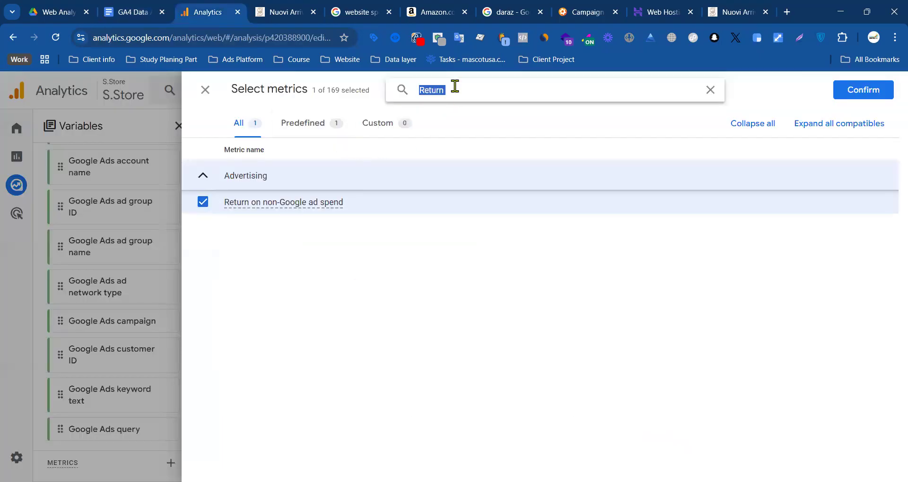
click(203, 202)
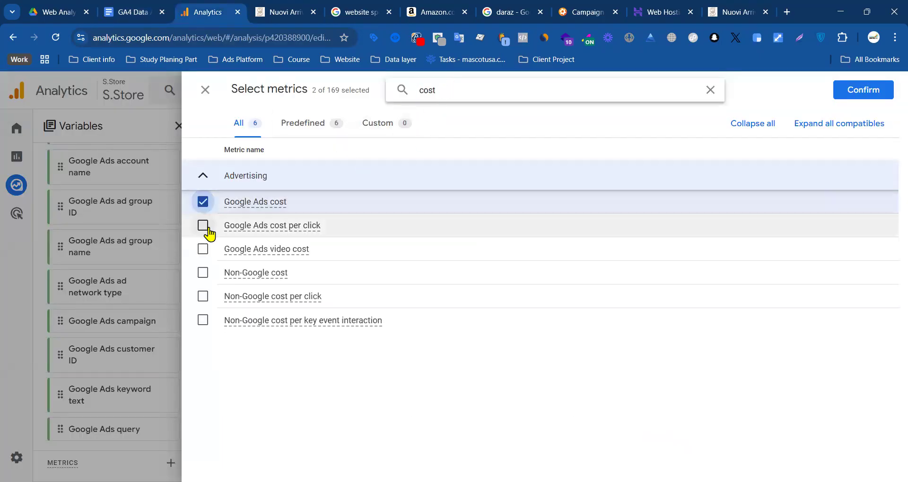
click(204, 226)
click(211, 255)
click(209, 275)
click(209, 274)
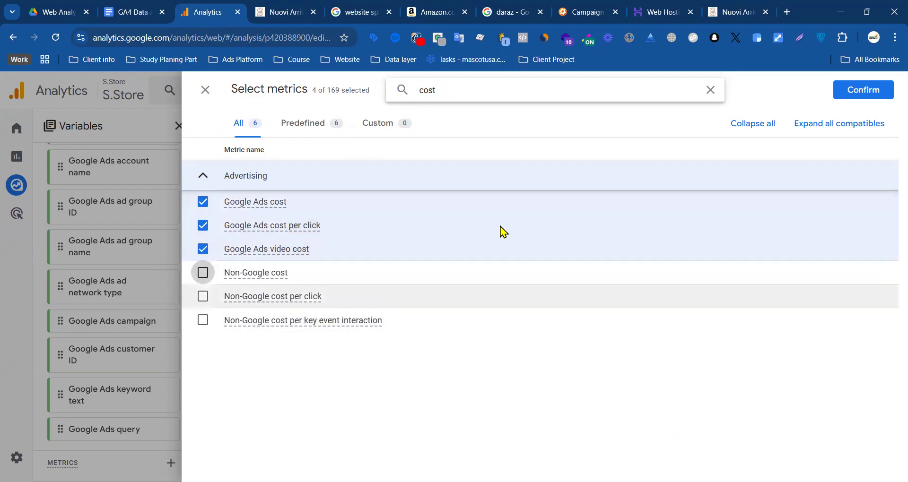
click(864, 90)
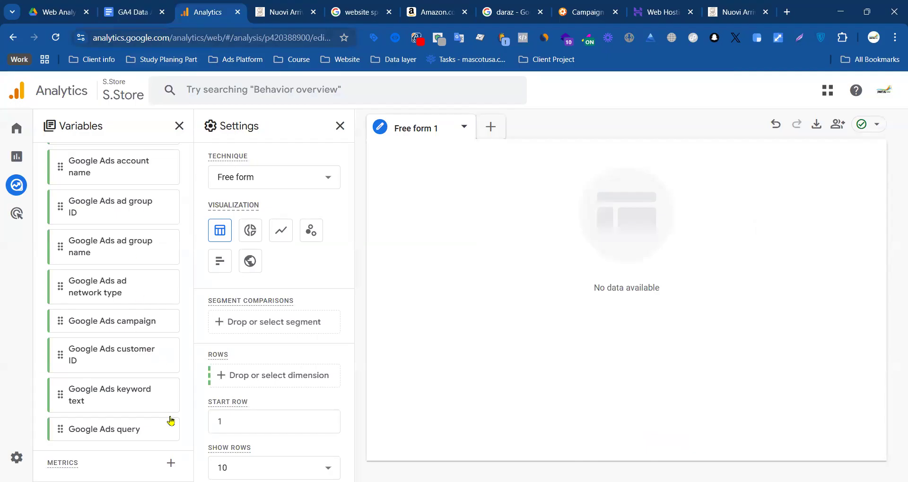
- Search the metrics for "im" and "Click", and add Google Ads impressions and Google Ads clicks to the exploration
scroll(170, 427, down, 3)
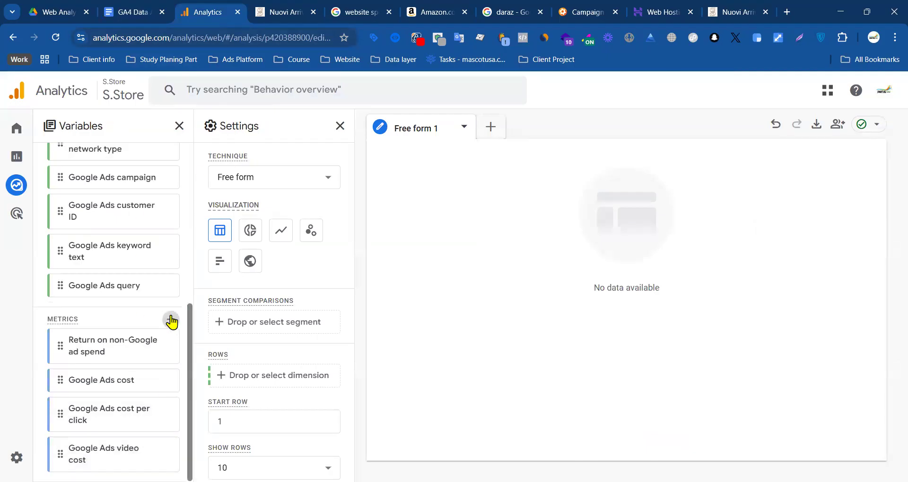
click(170, 321)
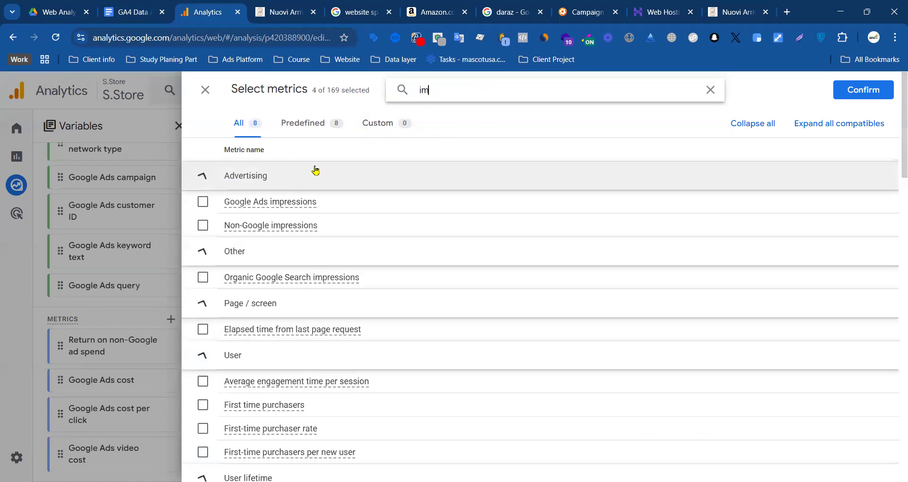
click(204, 202)
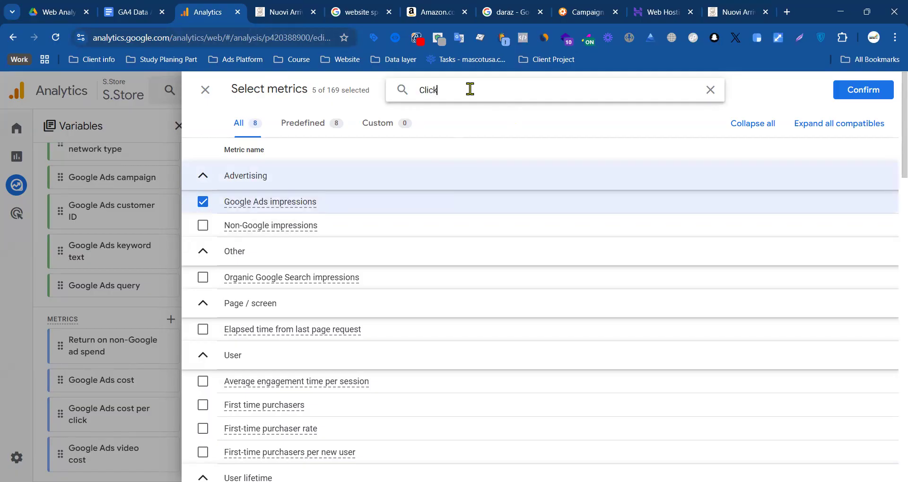
click(203, 202)
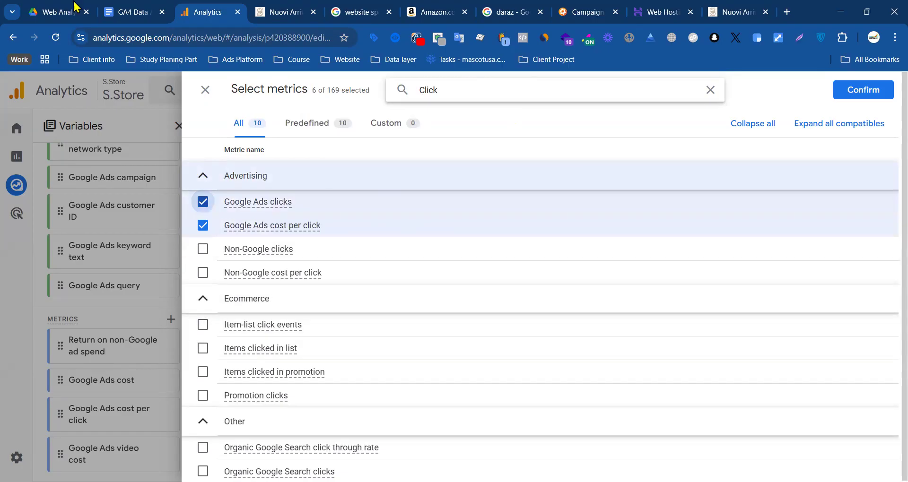
key(ctrl+shift+Tab)
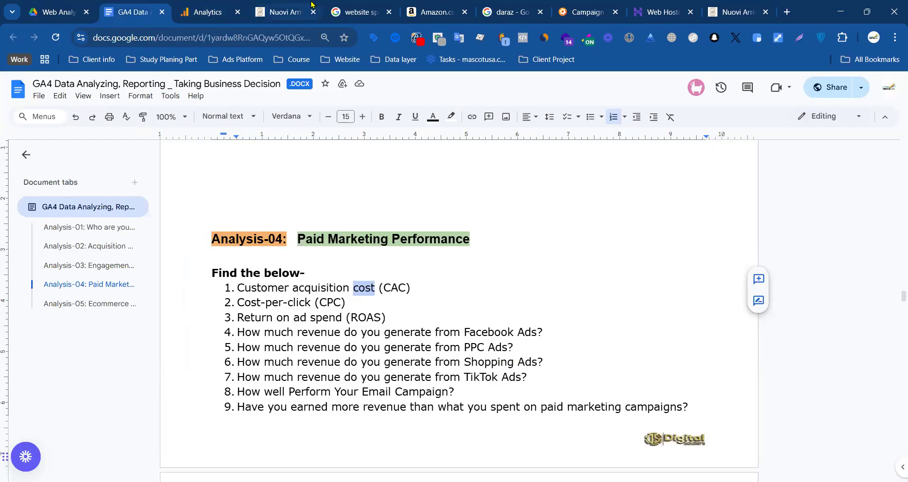
click(215, 7)
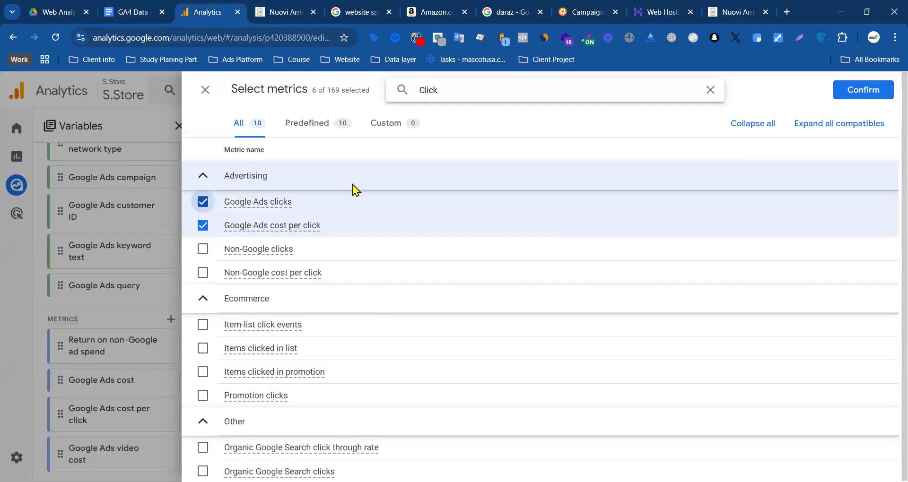
click(864, 90)
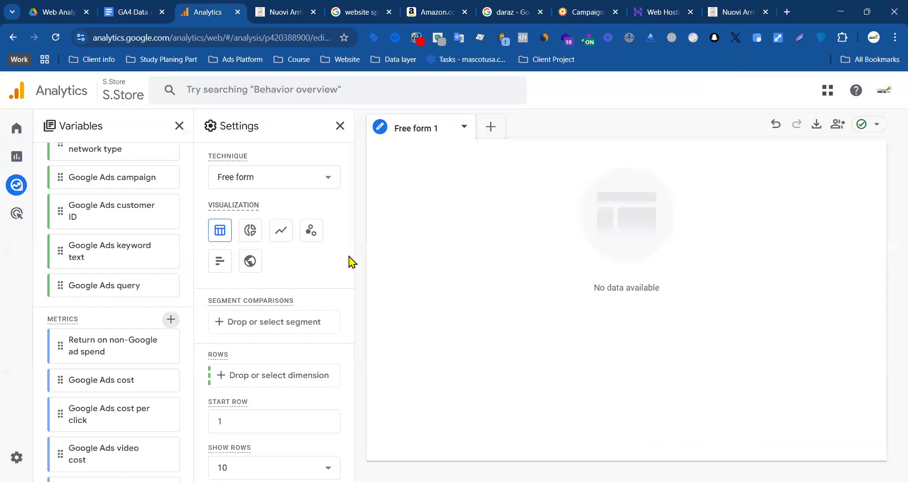
- Add Campaign and Google Ads ad group name as rows, and remove the Google Ads ad group ID dimension
scroll(126, 271, up, 6)
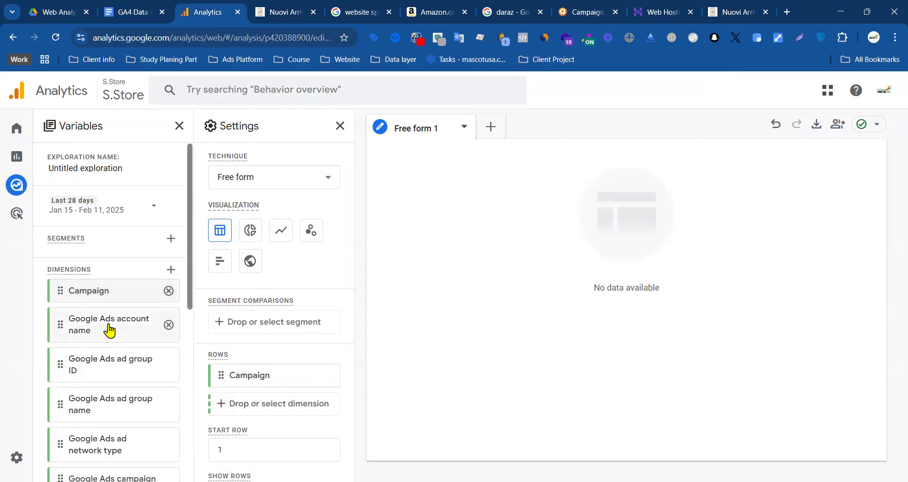
double_click(133, 375)
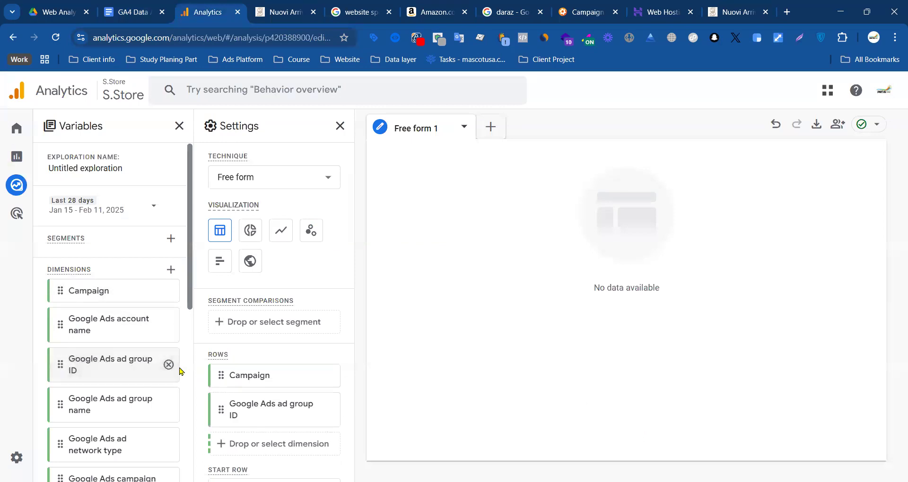
click(329, 410)
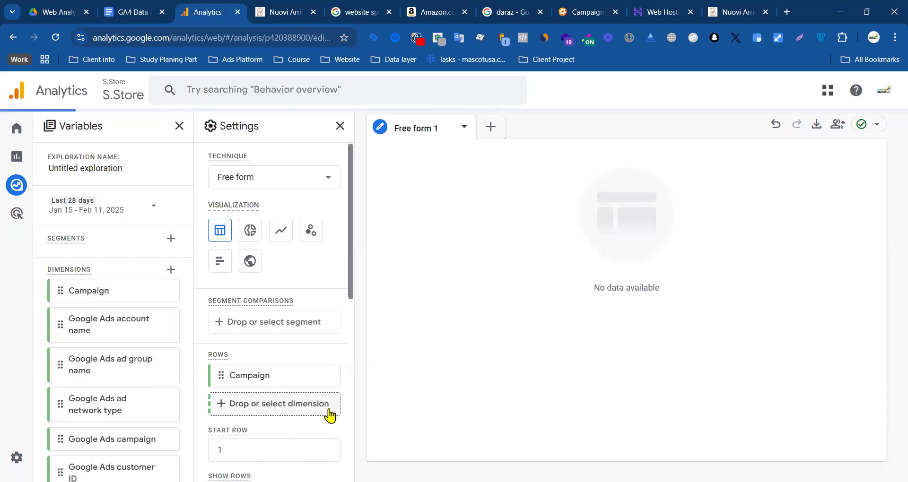
double_click(93, 372)
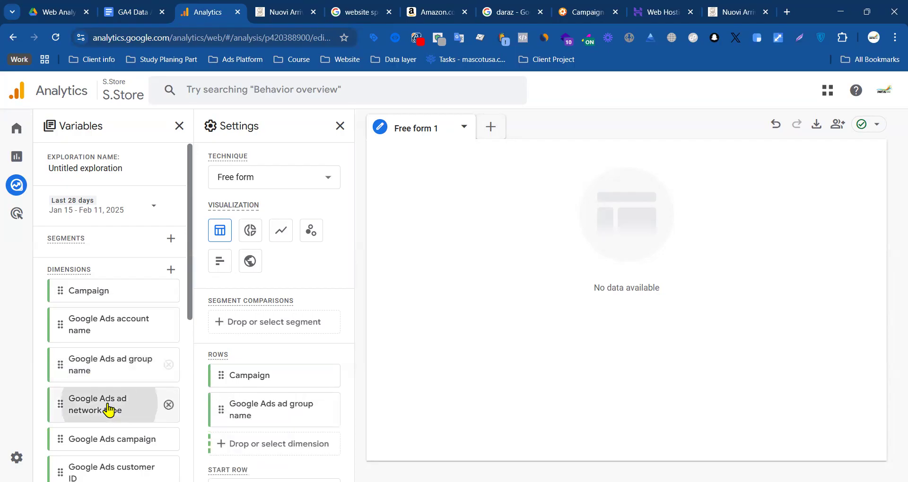
- Add Google Ads ad network type and Google Ads campaign as rows, and remove the Google Ads customer ID dimension
double_click(166, 394)
scroll(118, 379, down, 3)
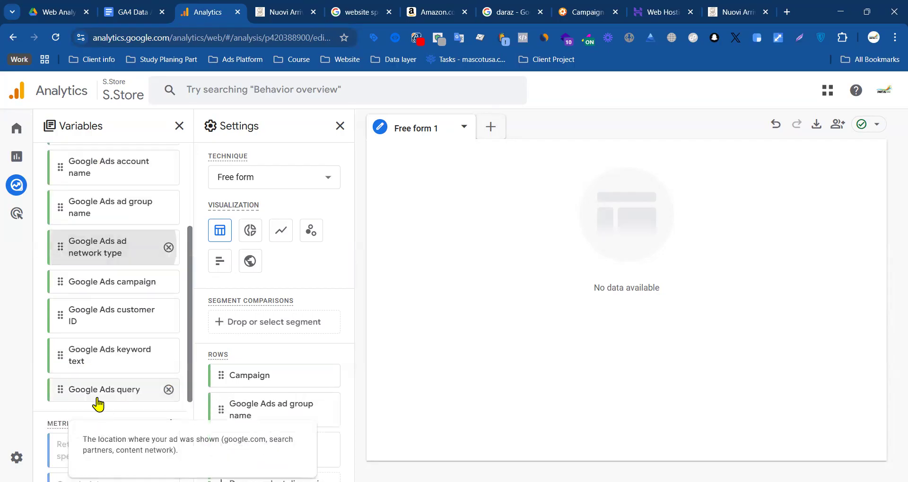
click(168, 316)
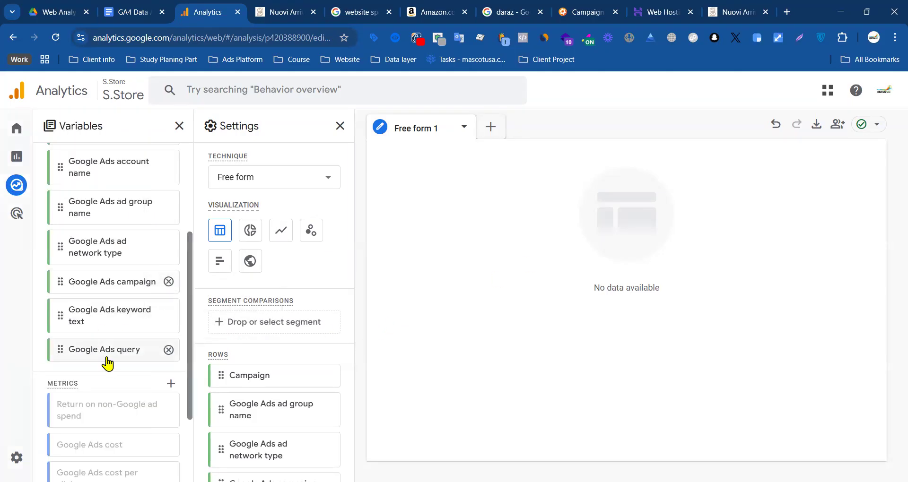
- Remove the Google Ads query dimension and add Google Ads keyword text as a row
click(168, 354)
scroll(233, 375, down, 3)
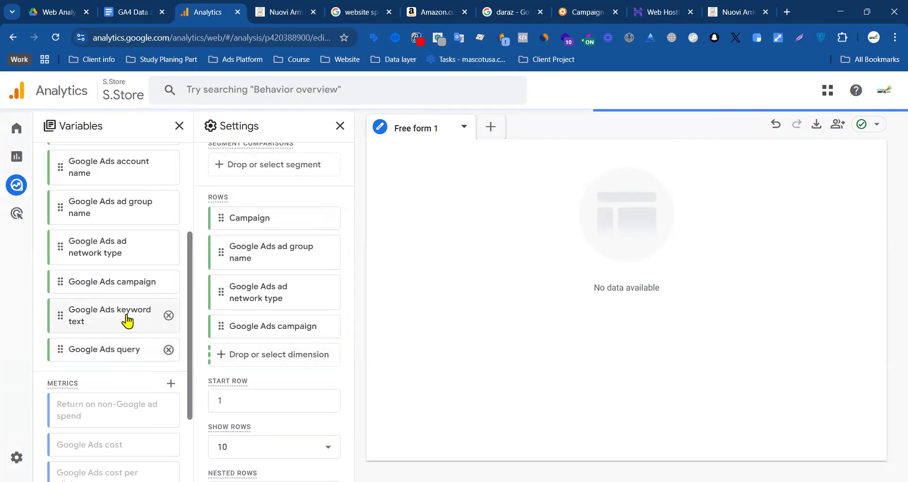
mouse_move(121, 320)
drag(289, 337, 414, 303)
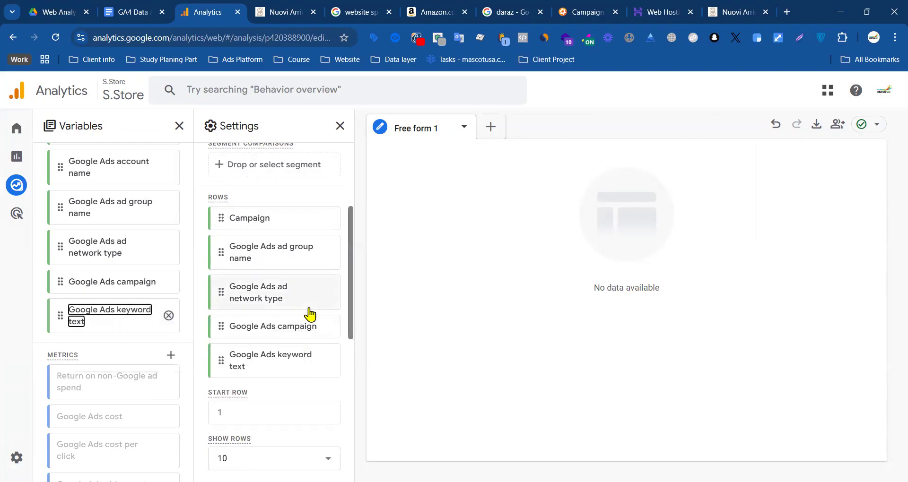
- Remove the Google Ads keyword text dimension, and take keyword text, ad network type and Campaign out of the rows
scroll(118, 351, down, 2)
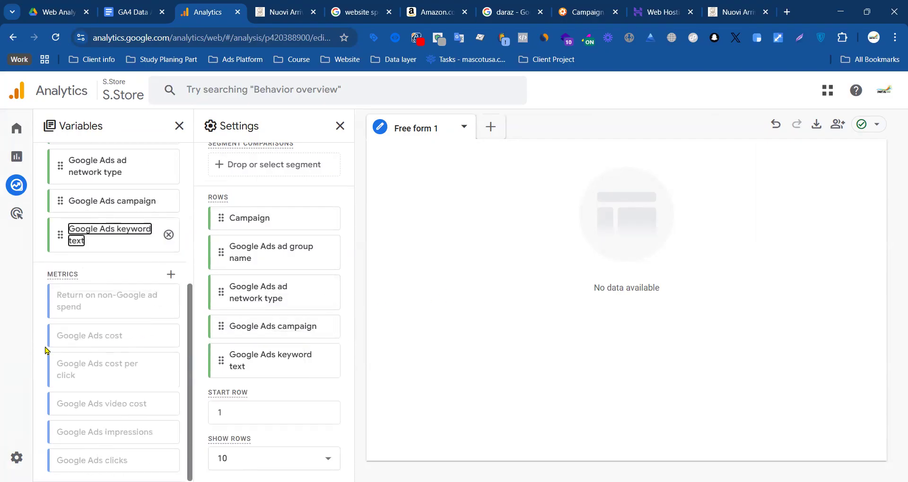
click(168, 235)
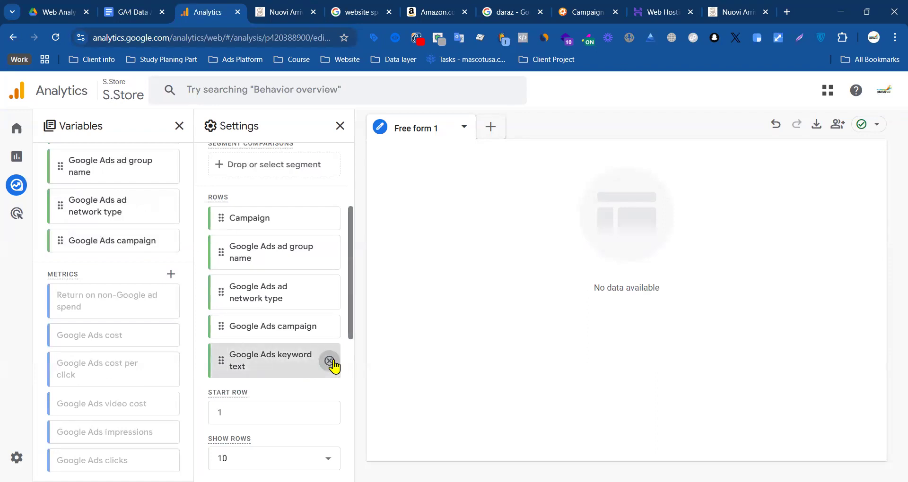
click(331, 361)
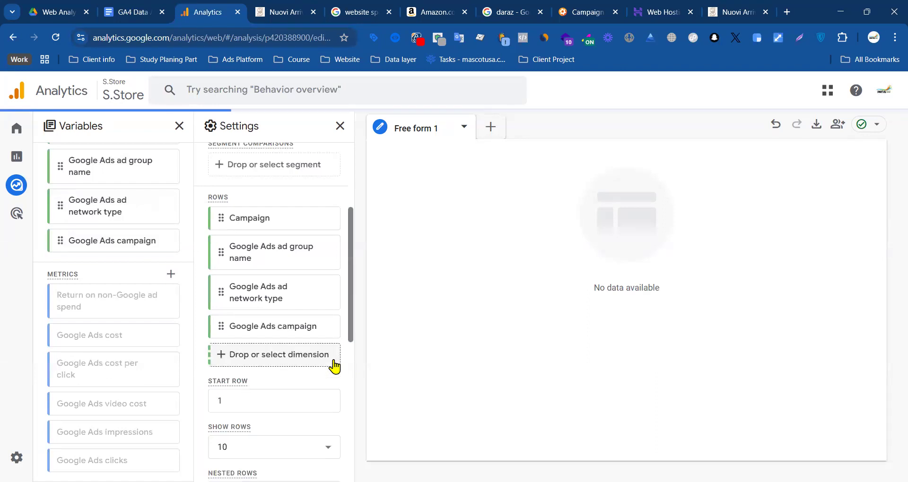
click(329, 293)
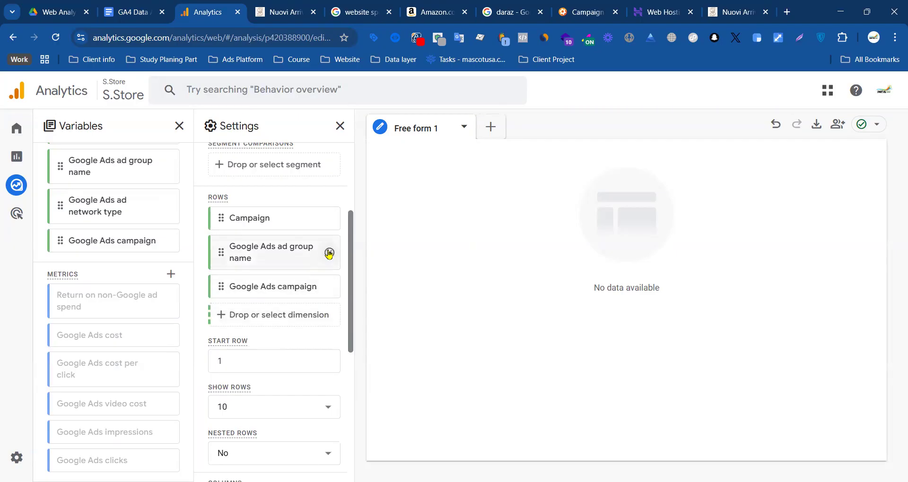
click(330, 220)
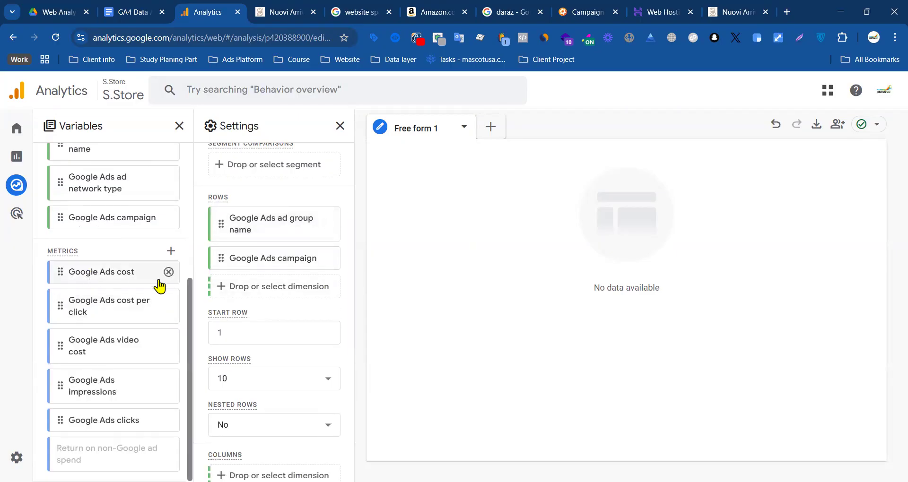
- Add Google Ads cost, video cost, impressions and clicks as values of the free-form table
drag(85, 283, 258, 317)
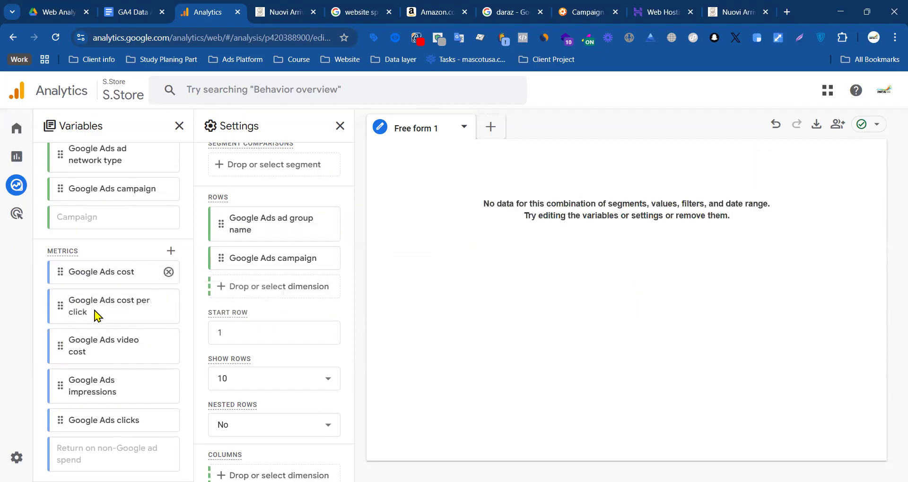
double_click(91, 303)
double_click(93, 355)
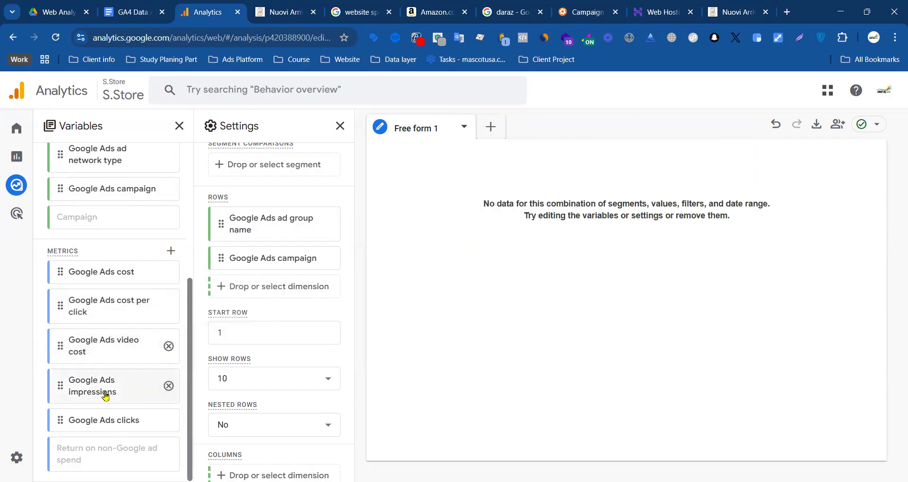
mouse_move(107, 393)
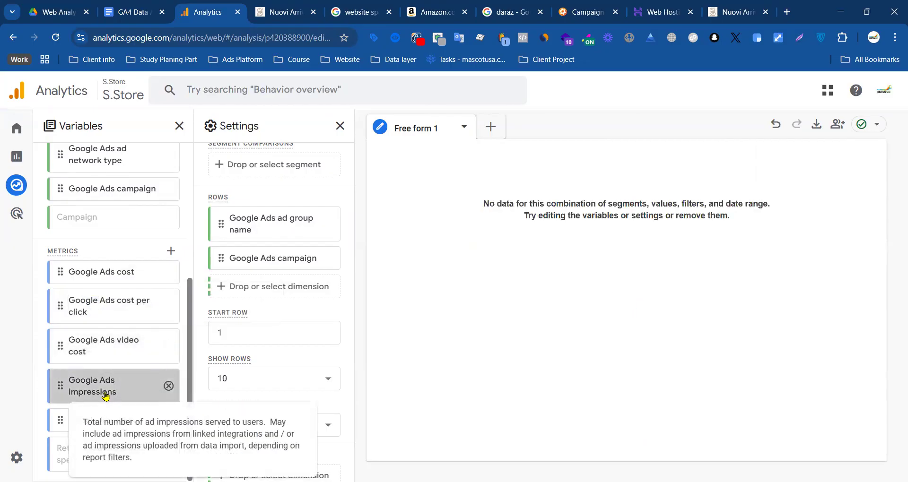
double_click(72, 426)
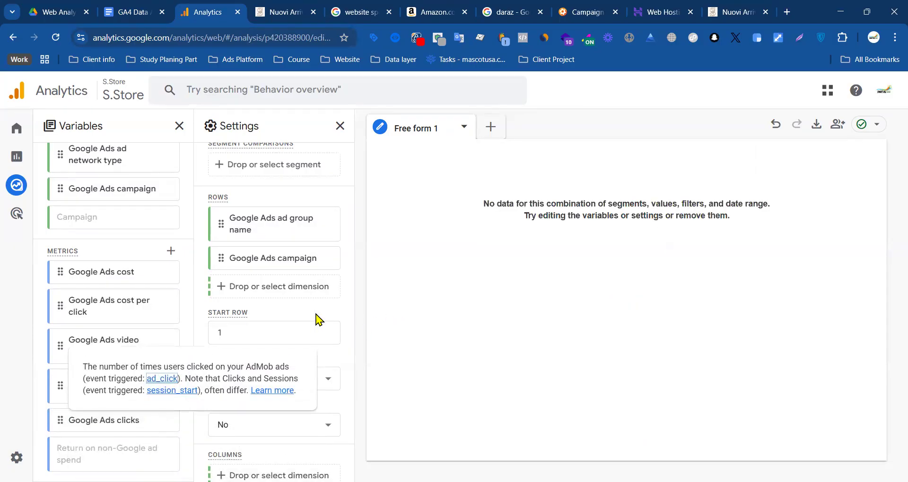
- Reorder the table values to Google Ads clicks, video cost, impressions and cost
scroll(274, 350, down, 8)
drag(255, 325, 263, 239)
drag(267, 353, 257, 274)
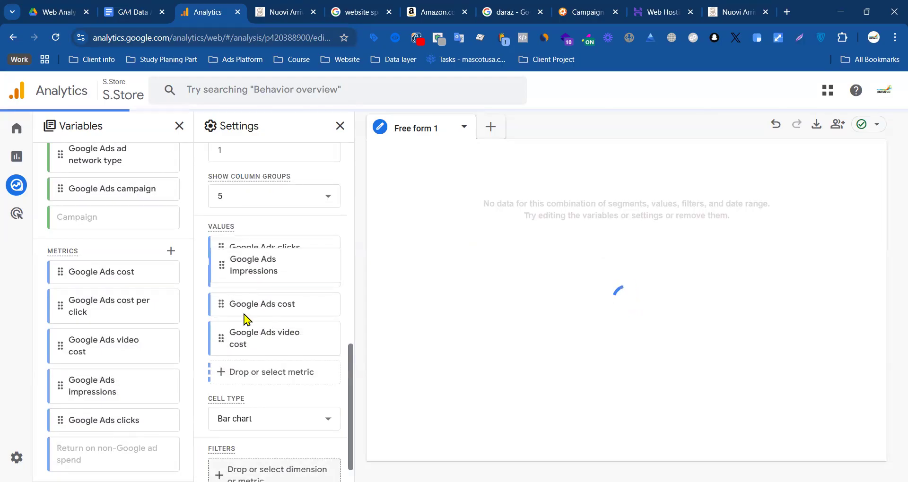
drag(246, 338, 247, 297)
drag(148, 383, 246, 327)
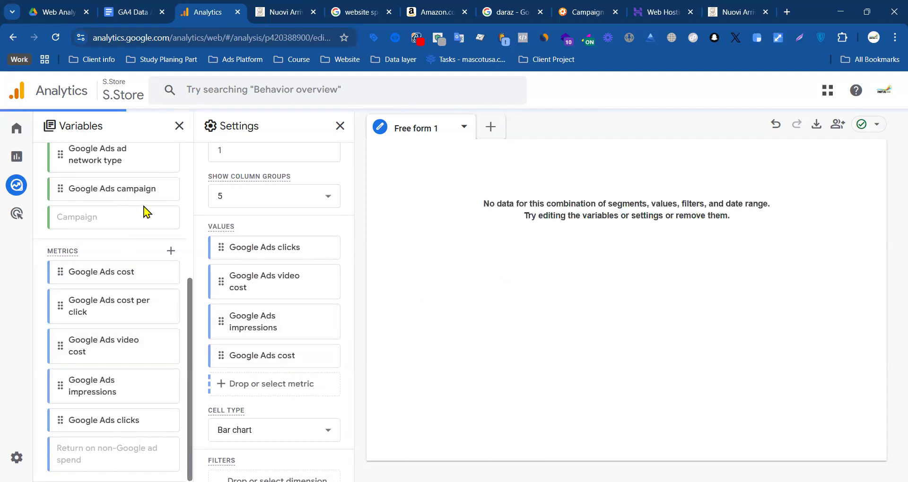
- Set the exploration's date range to Last 30 days and read the table area's message
scroll(147, 213, up, 5)
click(102, 209)
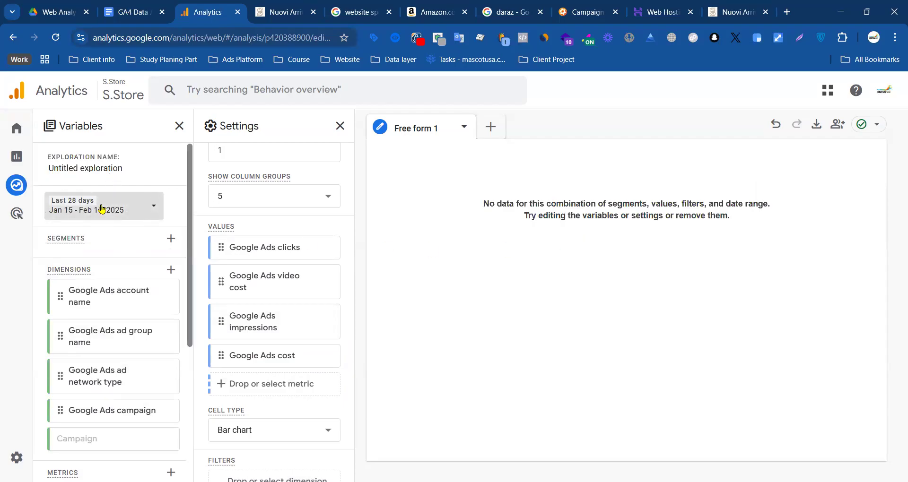
click(98, 350)
click(328, 392)
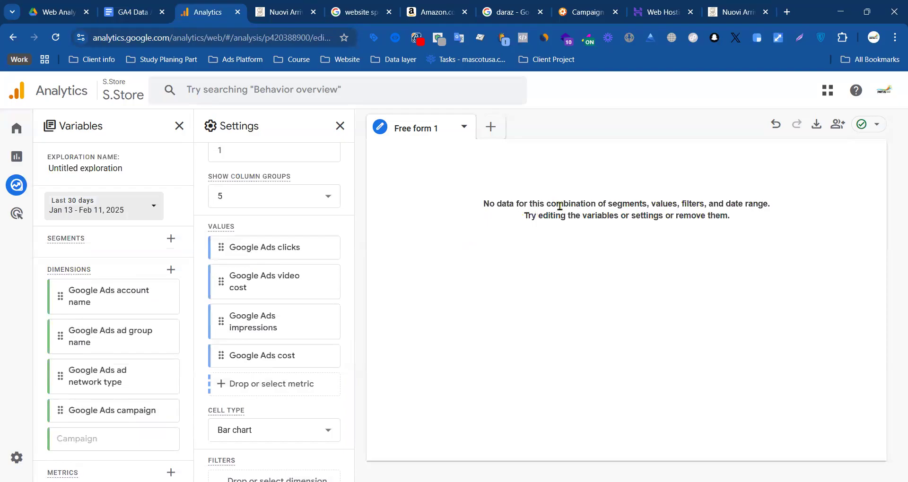
drag(560, 206, 574, 206)
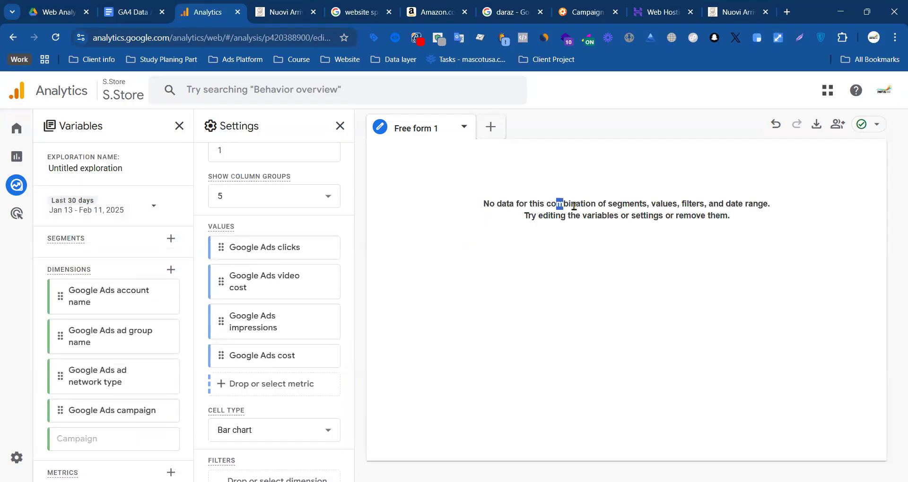
click(652, 204)
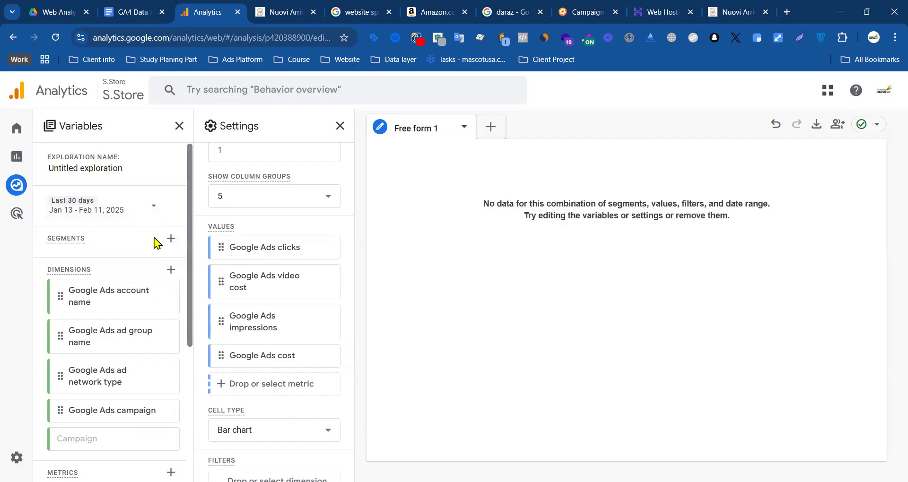
- Add the predefined Paid traffic segment to the exploration and try to apply it
click(171, 239)
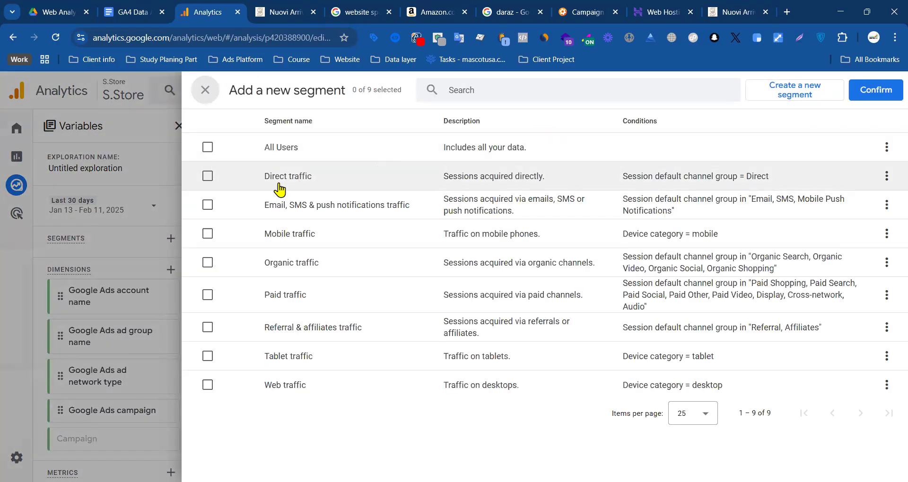
click(206, 294)
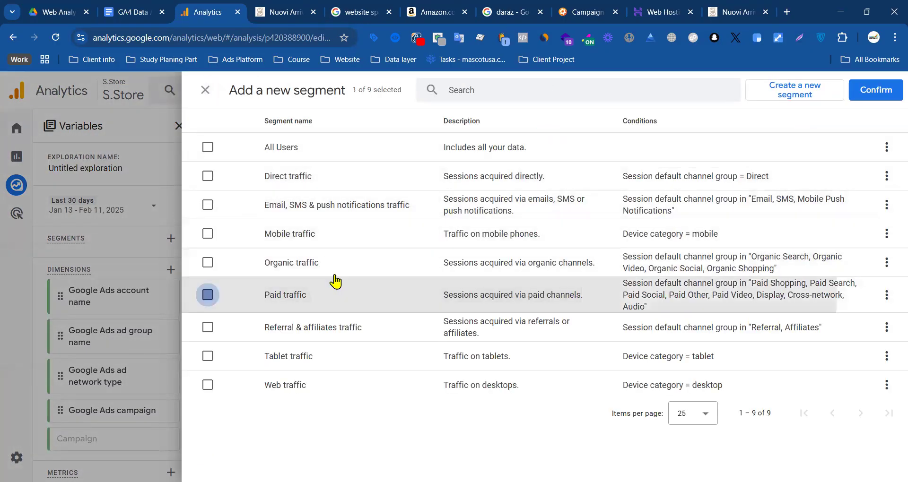
click(876, 90)
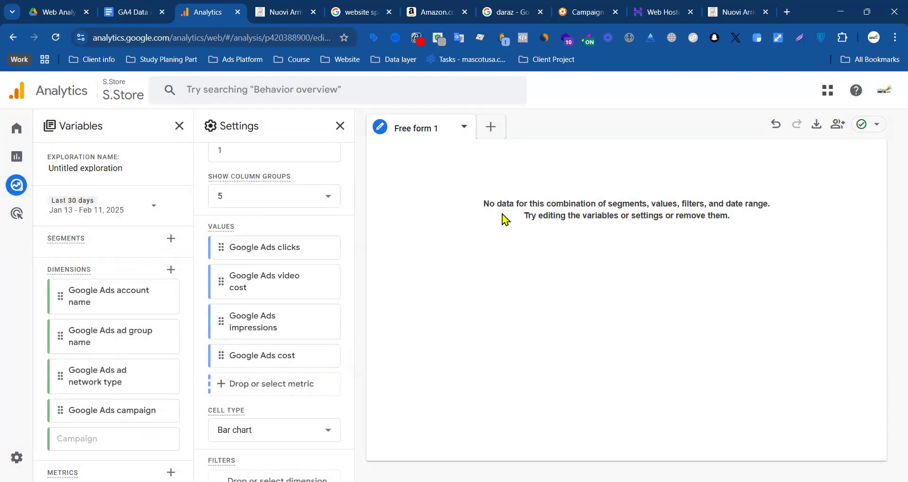
mouse_move(99, 259)
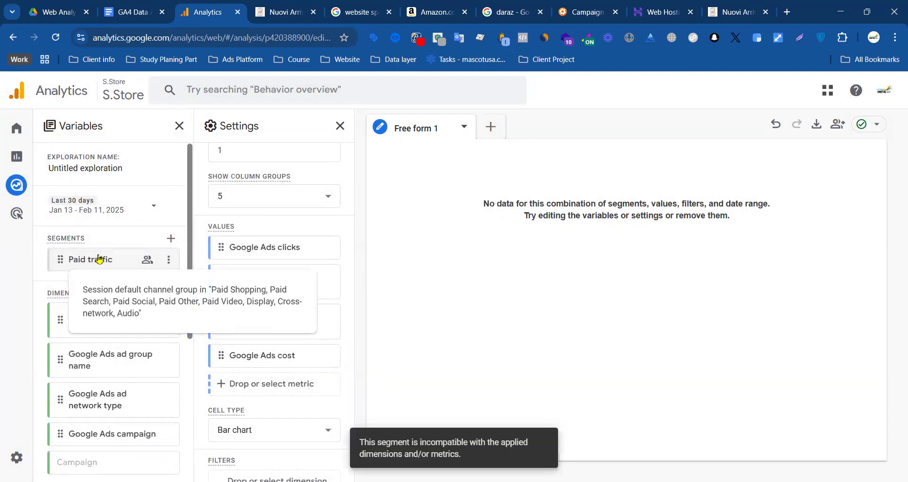
scroll(263, 233, up, 6)
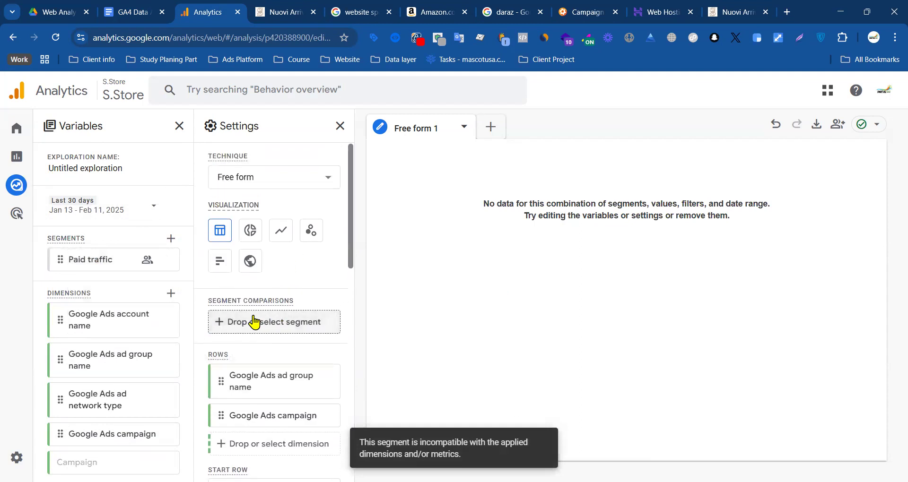
click(168, 262)
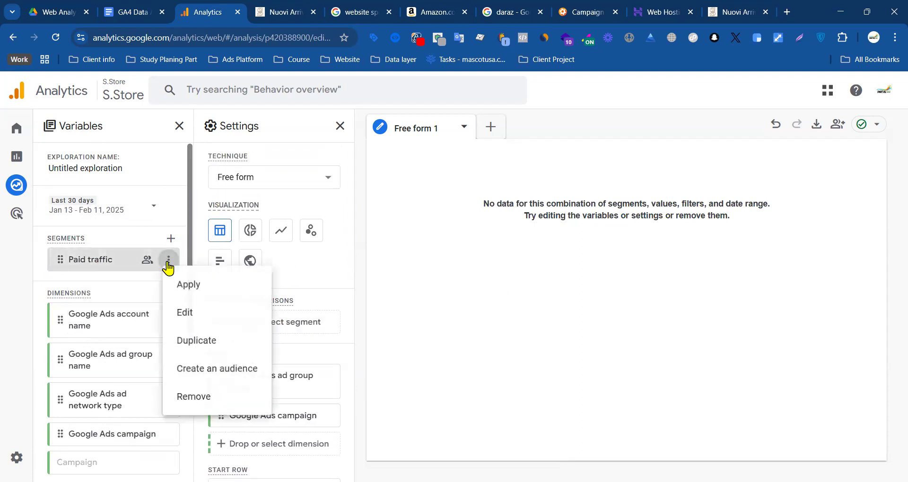
click(194, 291)
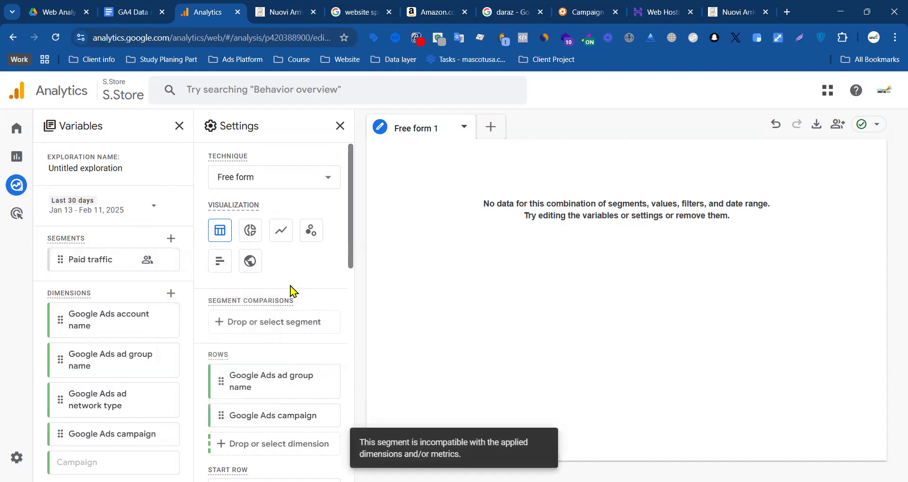
- Review the table's suggestion to edit the variables or settings, and remove Google Ads video cost from the values
scroll(293, 289, down, 8)
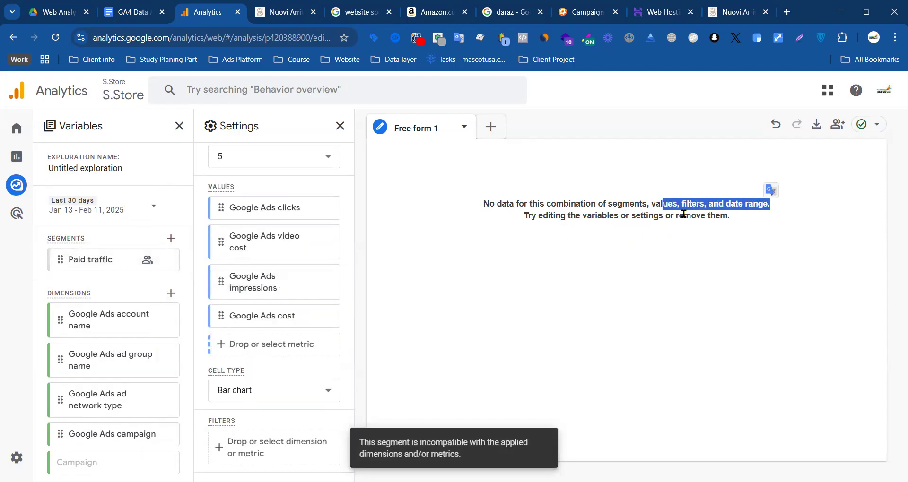
click(586, 226)
drag(532, 216, 607, 216)
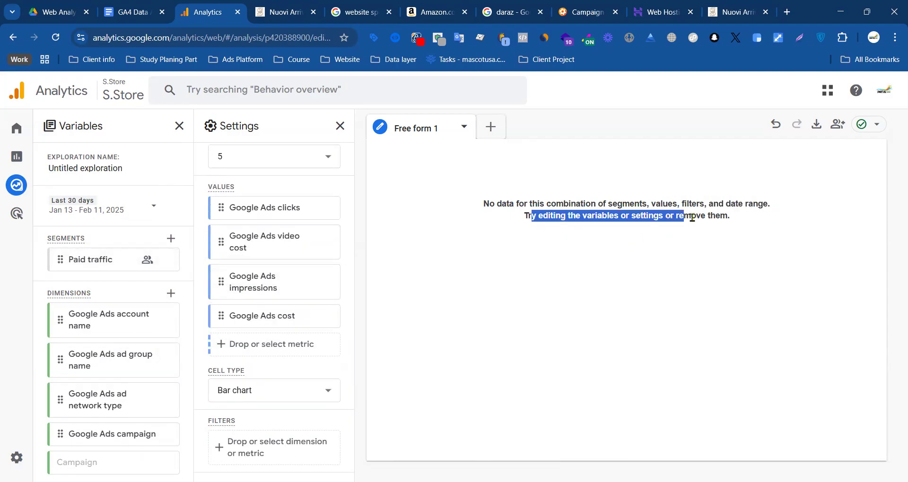
drag(728, 217, 730, 217)
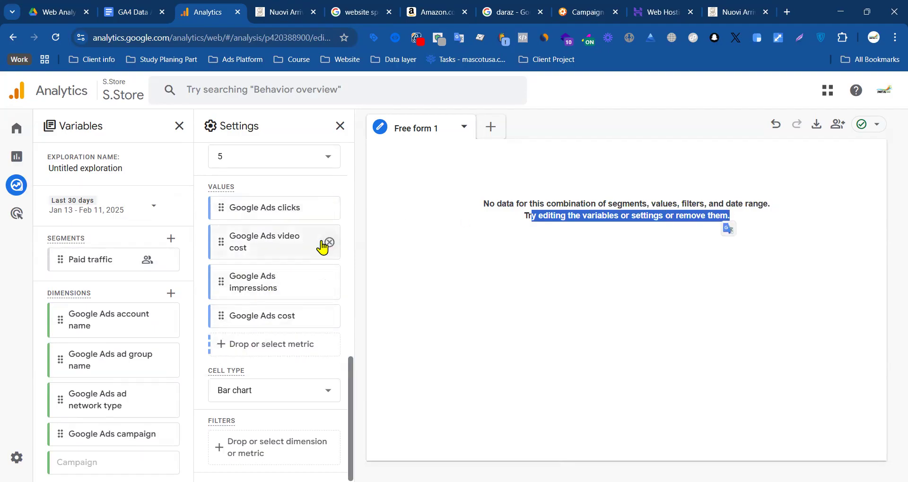
click(329, 243)
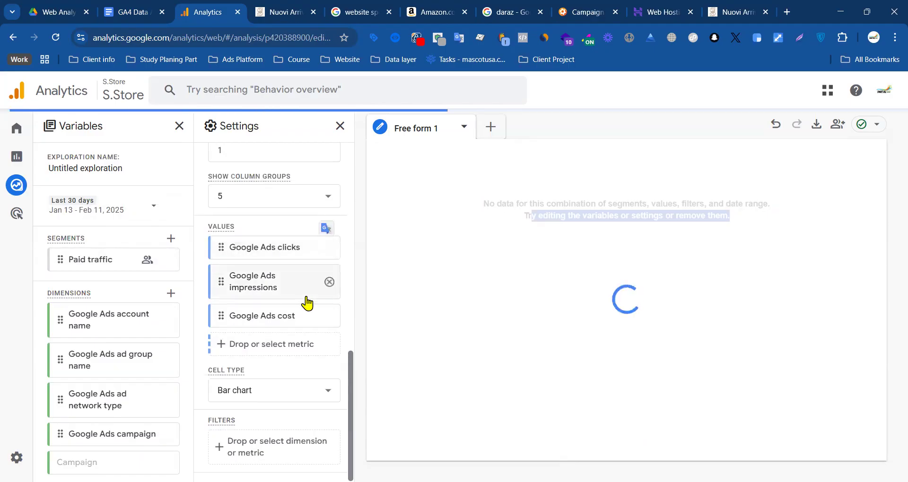
scroll(284, 265, up, 8)
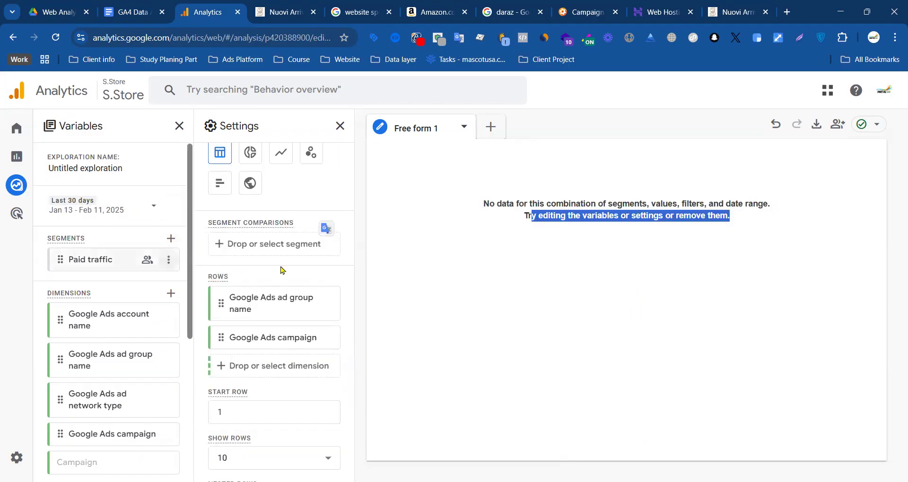
- Remove Google Ads ad group name from the rows, set the date range to Last 28 days, and read the table area's message
click(329, 305)
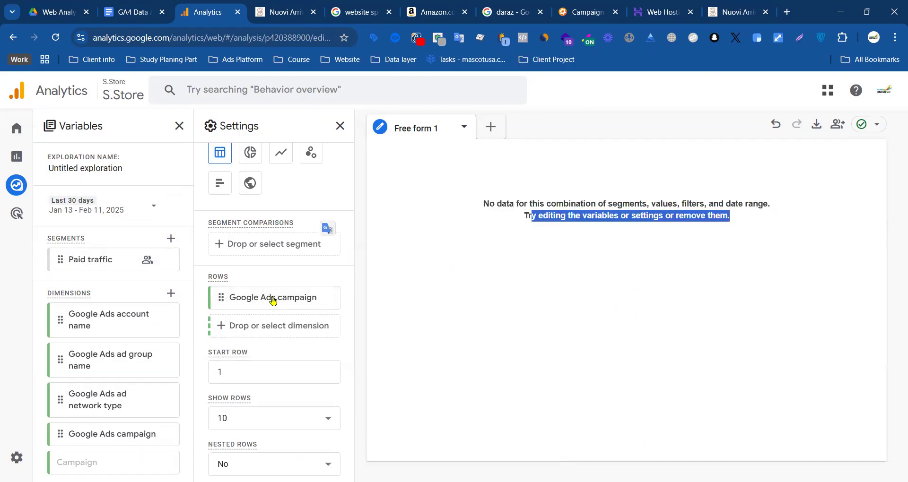
scroll(254, 360, down, 8)
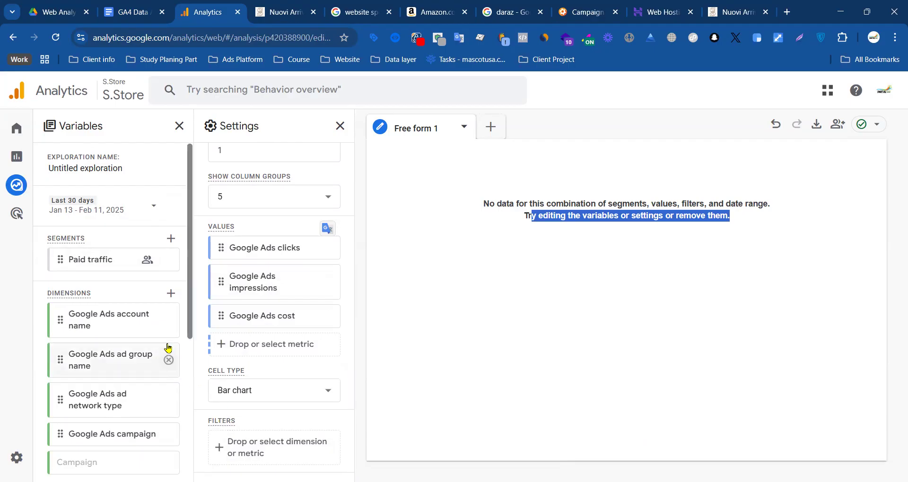
click(86, 212)
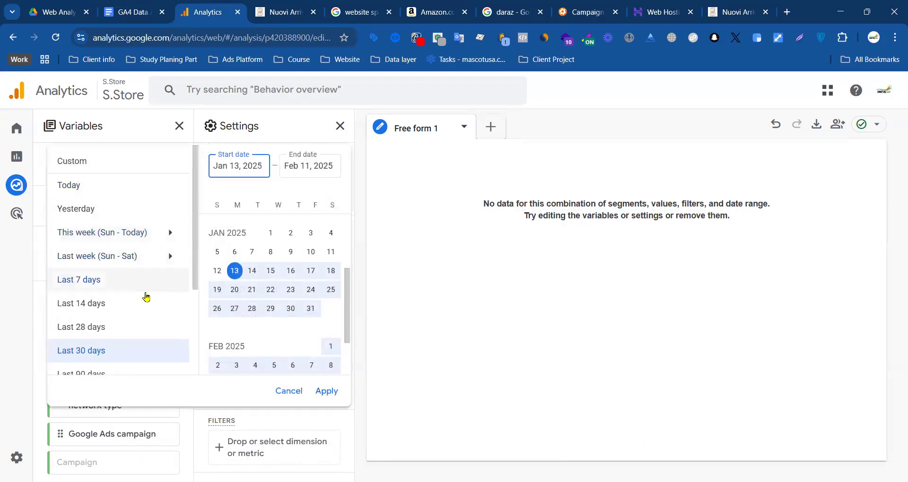
click(113, 328)
click(314, 391)
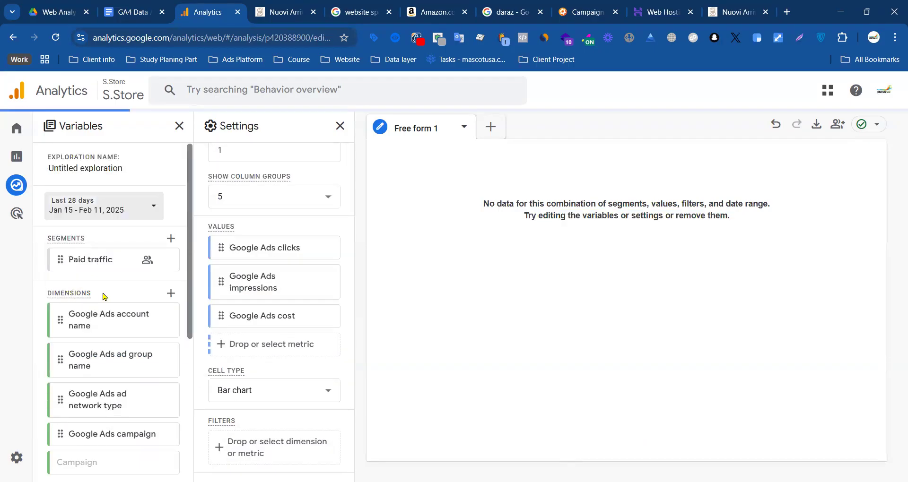
mouse_move(33, 197)
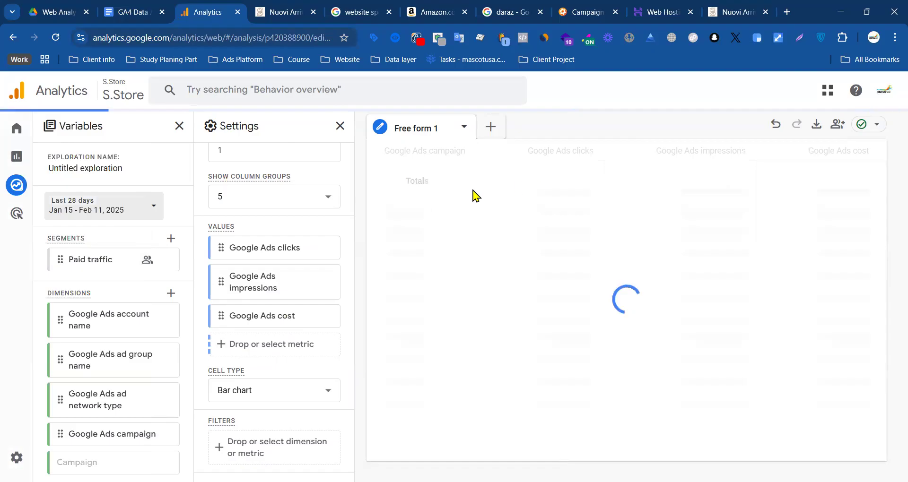
drag(518, 204, 728, 213)
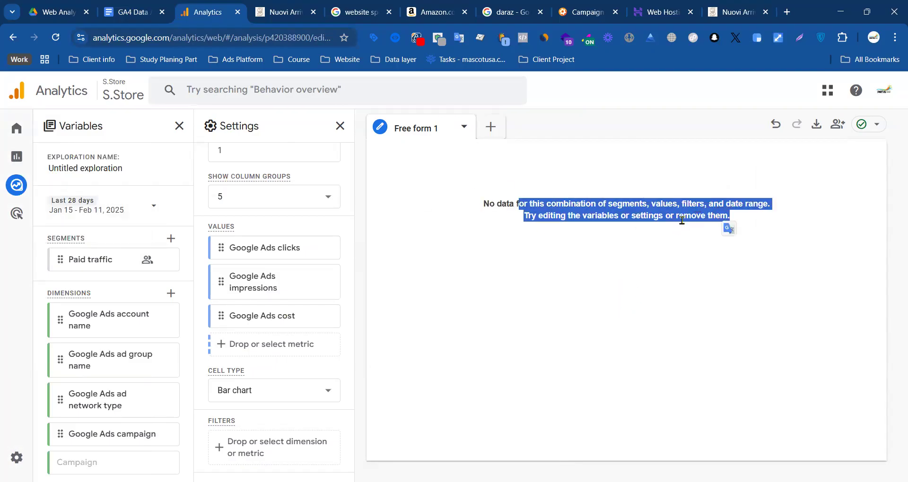
- Open the Google Ads campaigns report in the Advertising section and review its key events chart and campaign table
click(15, 222)
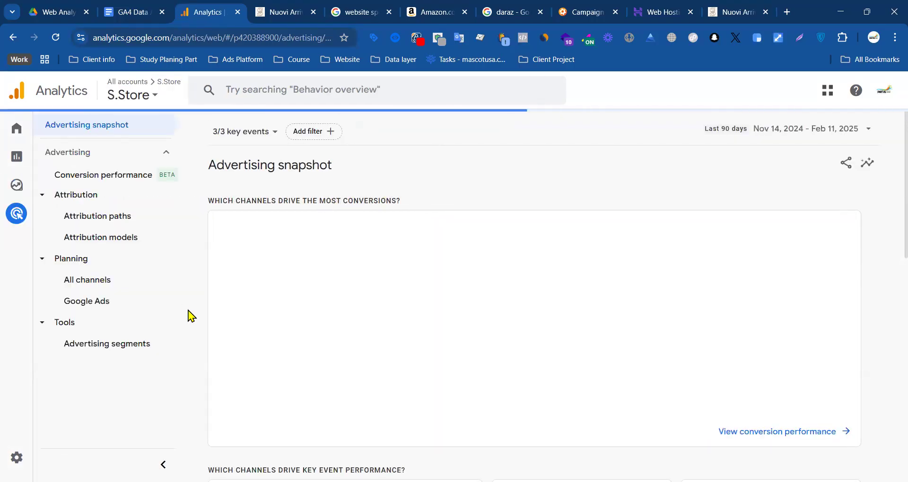
scroll(328, 328, down, 10)
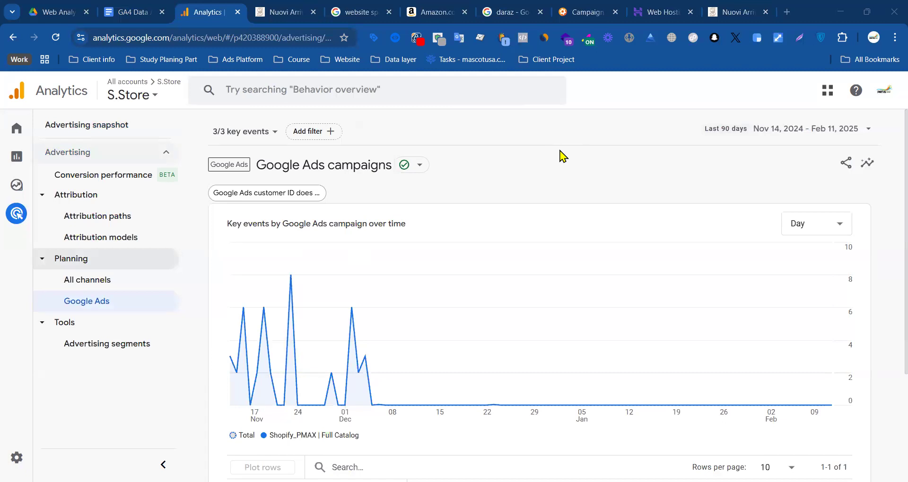
scroll(507, 231, down, 3)
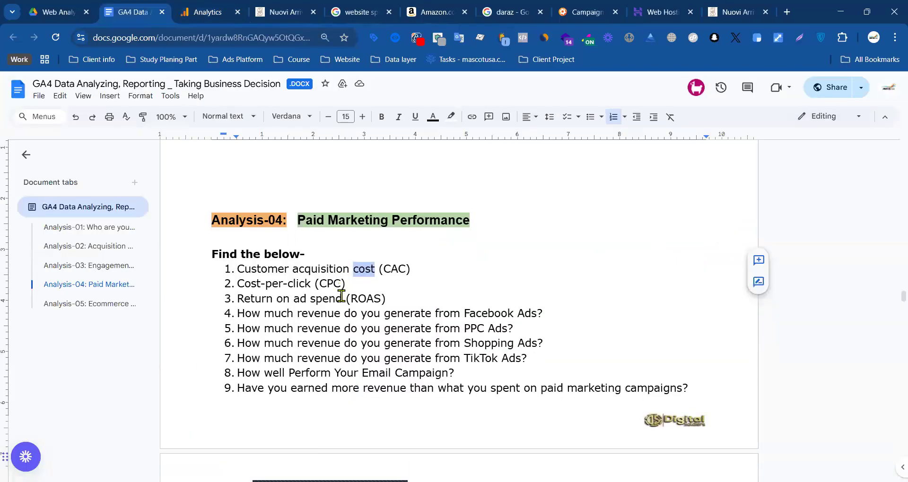
- Switch to the GA4 Google Docs document and review the Analysis-04 questions, highlighting the one about Shopping Ads revenue
scroll(298, 251, down, 4)
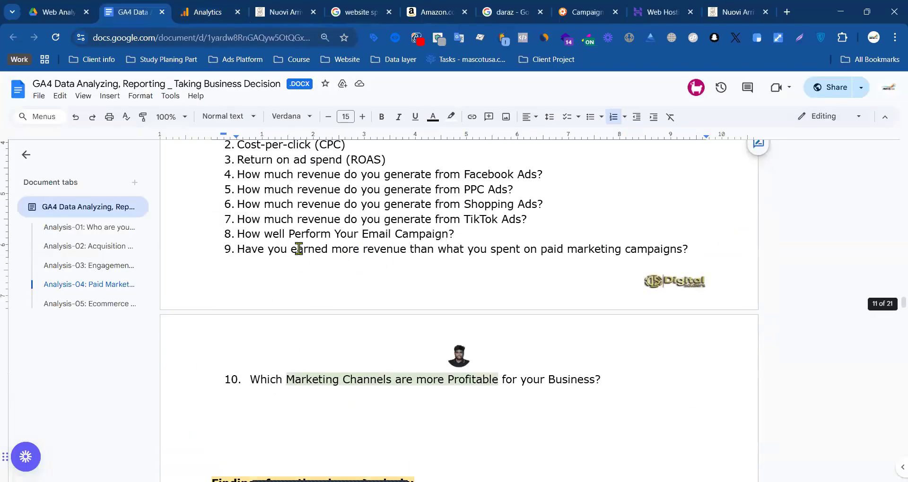
scroll(292, 299, up, 3)
drag(292, 301, 248, 315)
drag(544, 363, 219, 363)
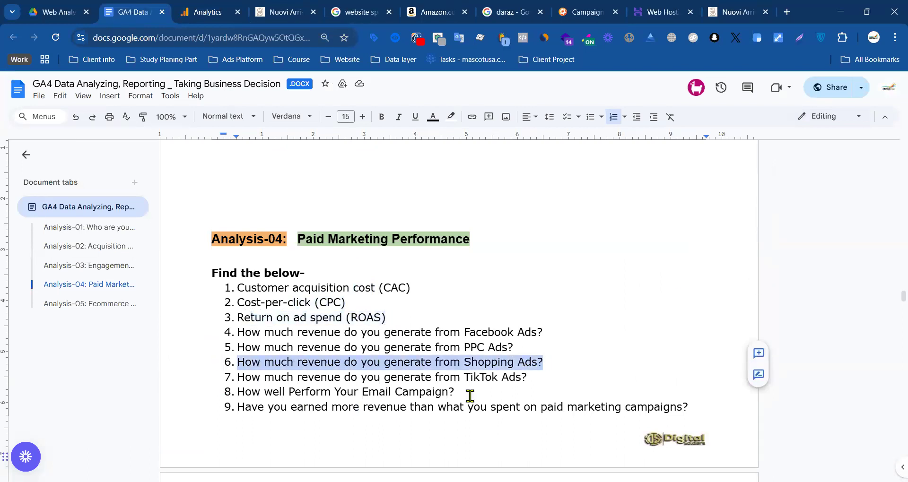
- Switch back to Analytics and look through the Advertising snapshot down to the key event paths
click(226, 15)
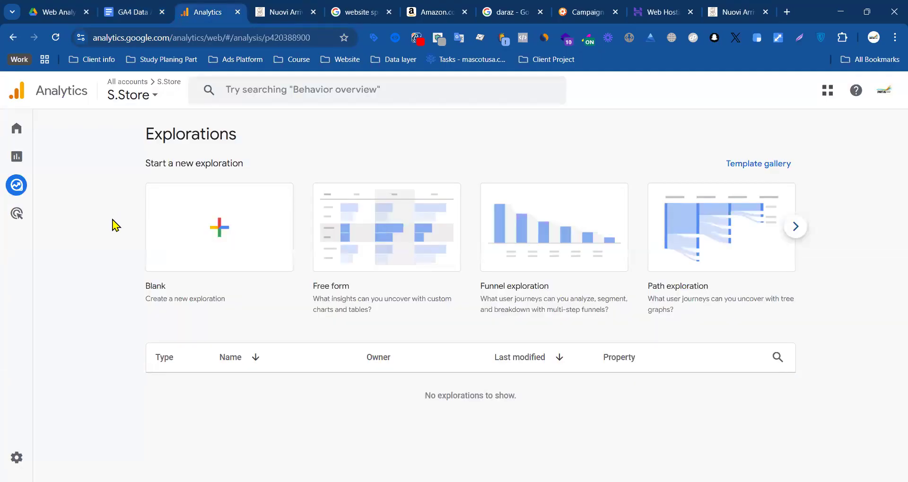
mouse_move(22, 159)
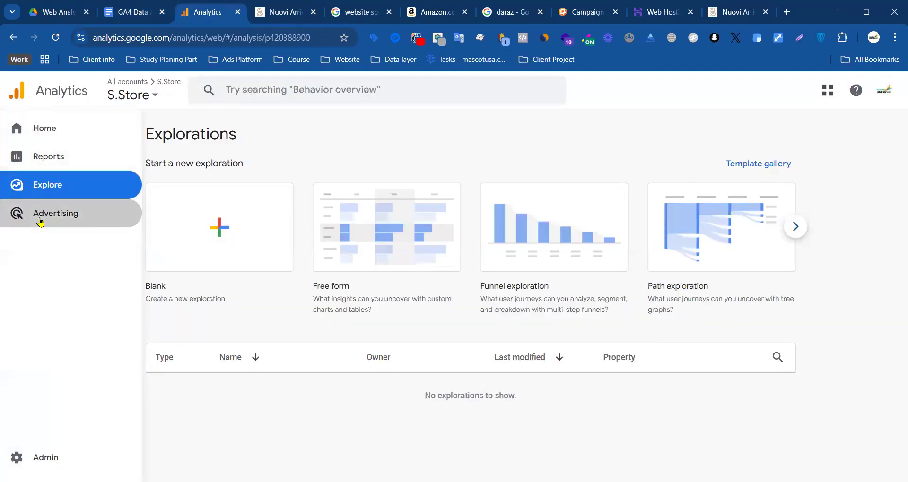
click(21, 216)
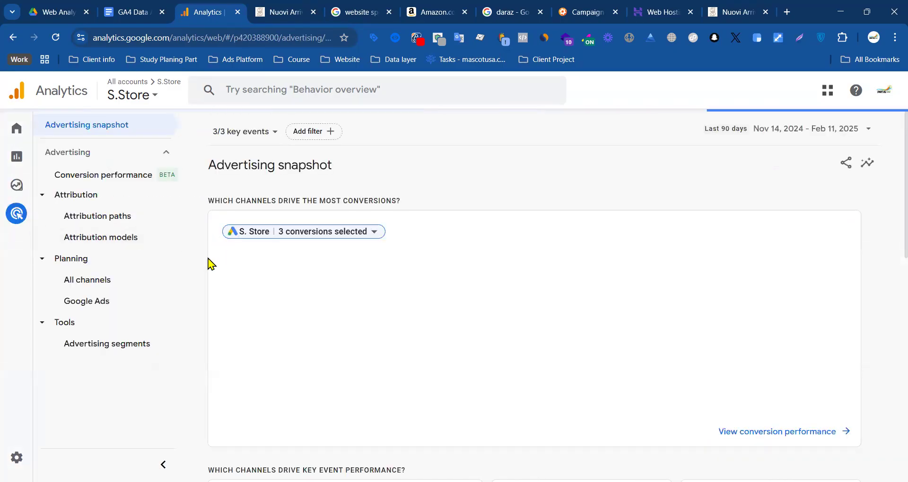
scroll(210, 265, down, 8)
scroll(246, 274, down, 2)
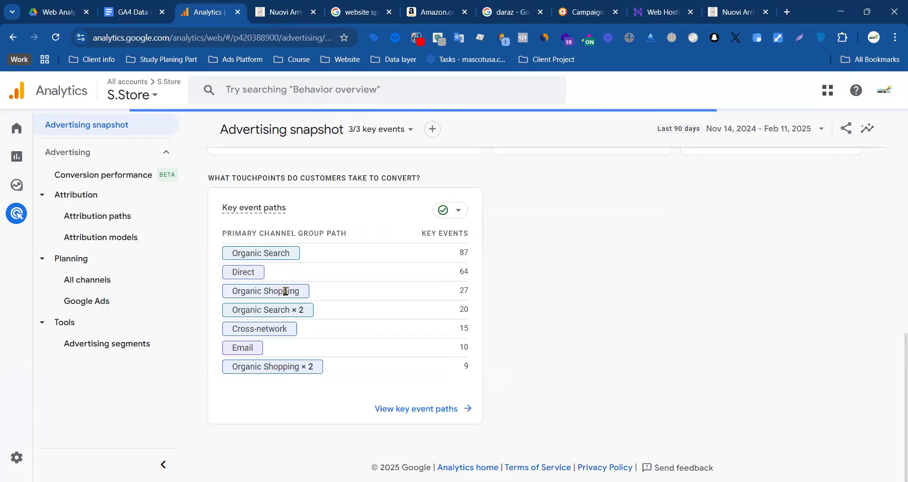
- Open the Google Ads campaigns report and examine its chart, the campaign's cost, click and revenue columns, and the available primary dimensions
click(103, 307)
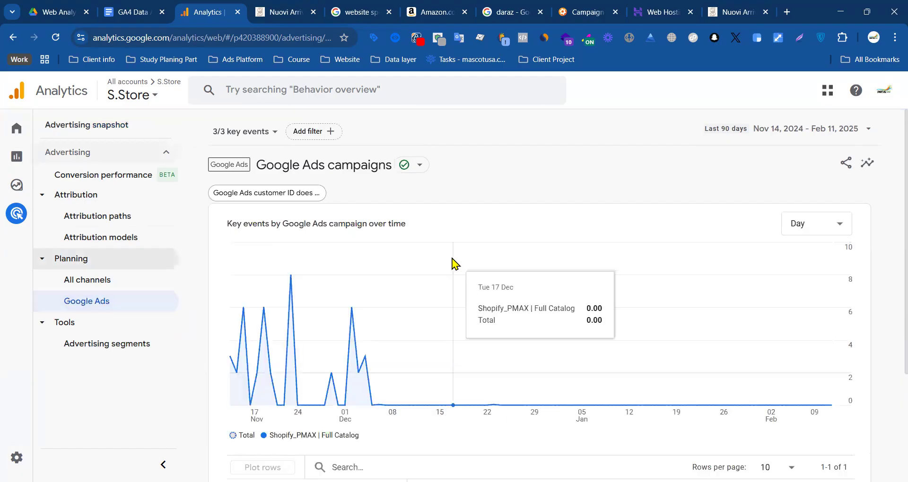
scroll(444, 275, down, 3)
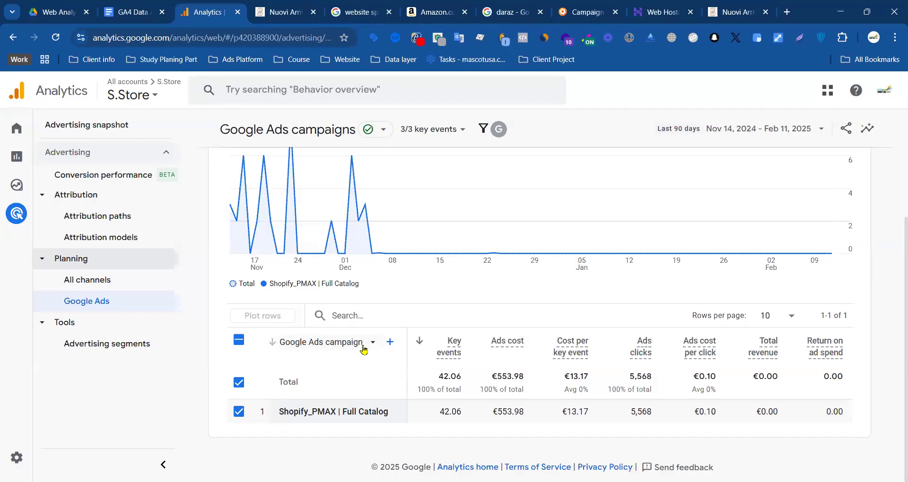
click(364, 349)
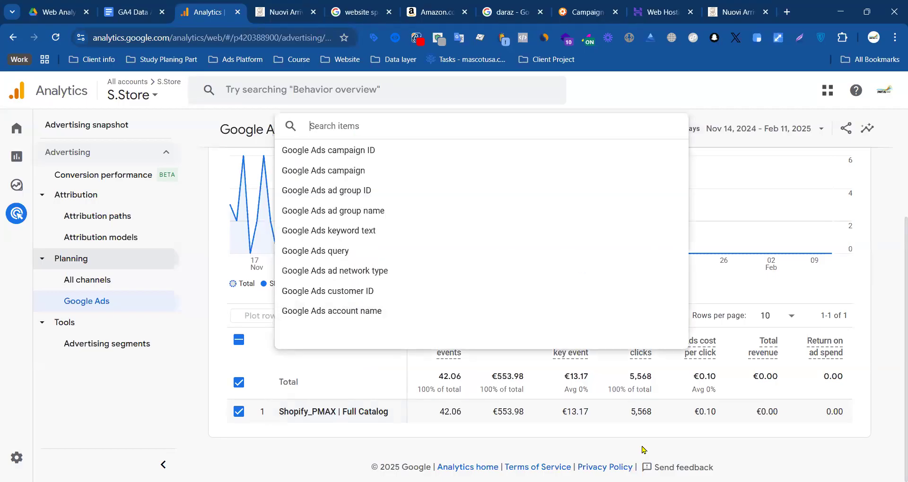
click(185, 421)
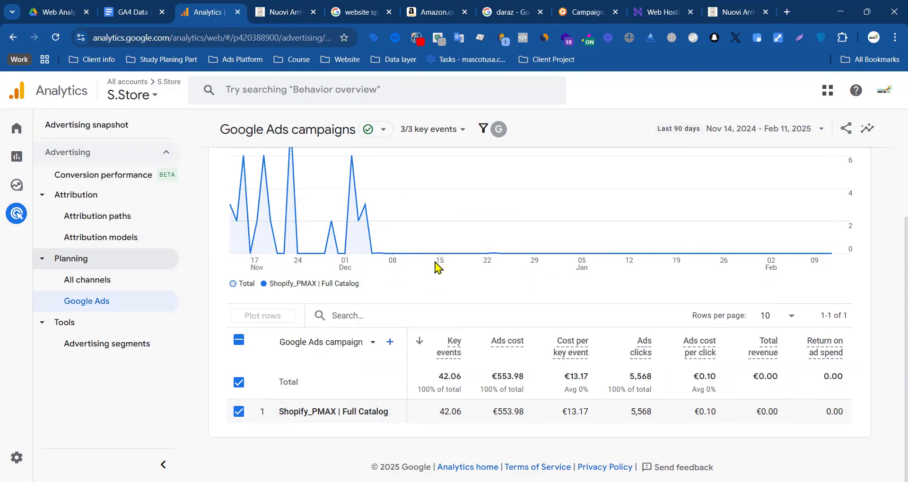
scroll(437, 267, up, 3)
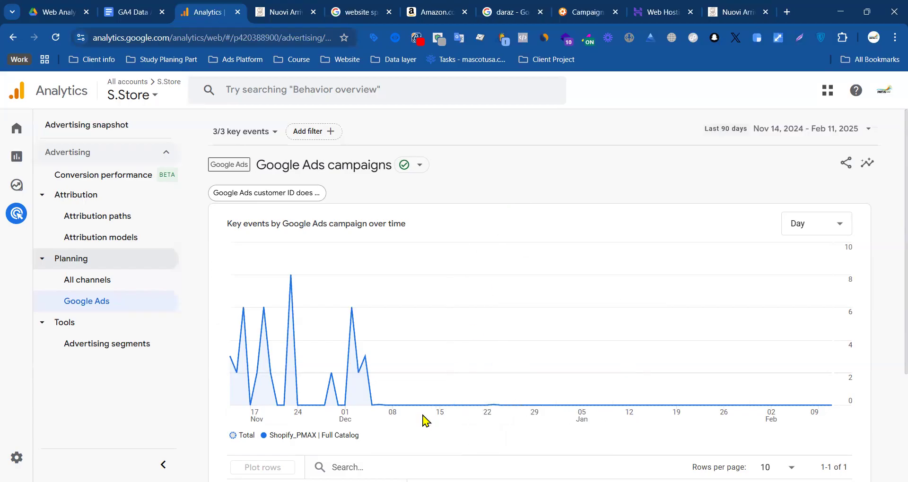
scroll(478, 339, down, 3)
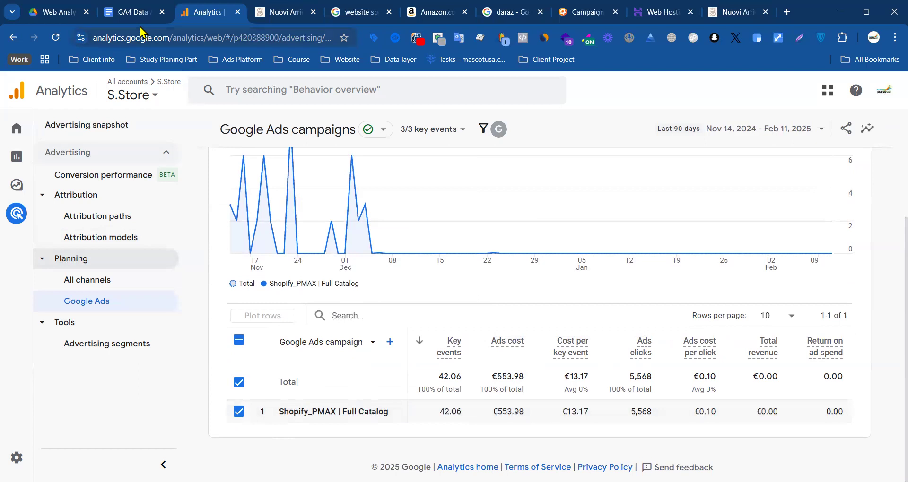
- Switch to the Google Docs document and highlight the Analysis-04 items on CAC, CPC, ROAS and PPC Ads revenue in turn
click(126, 15)
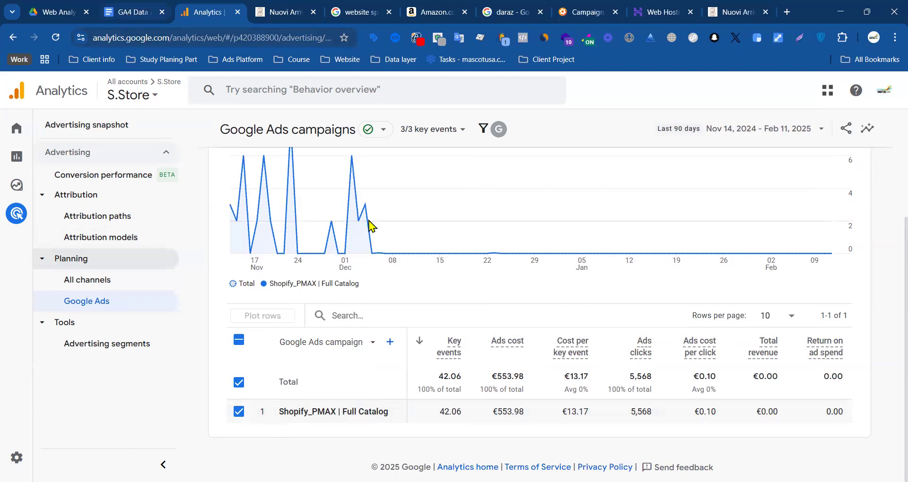
click(240, 293)
drag(438, 294, 236, 288)
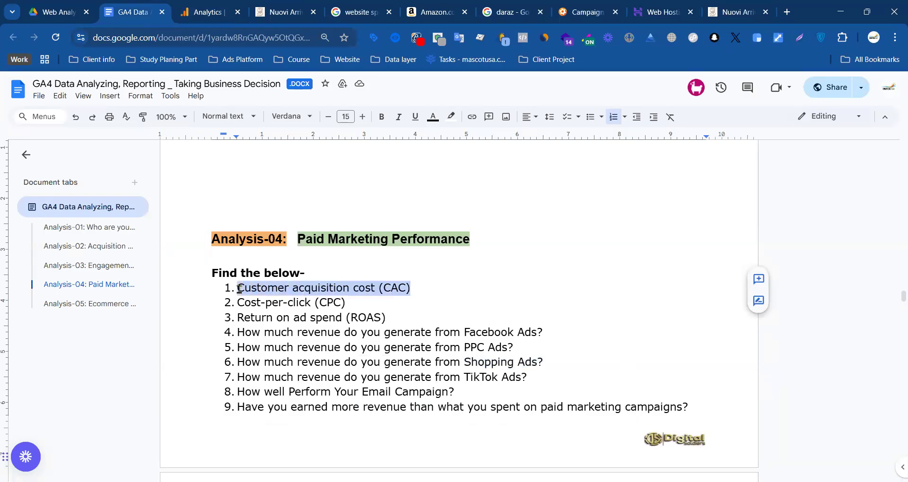
click(444, 293)
drag(363, 303, 240, 302)
drag(398, 316, 232, 318)
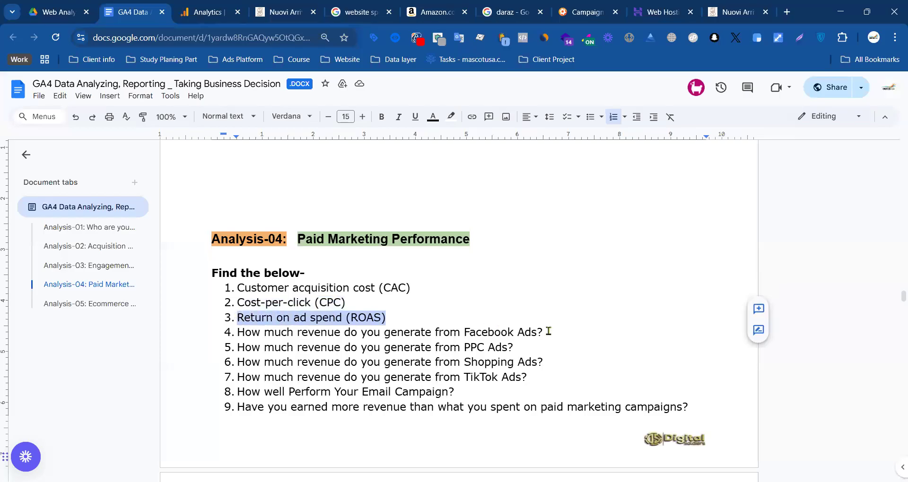
drag(541, 347, 231, 347)
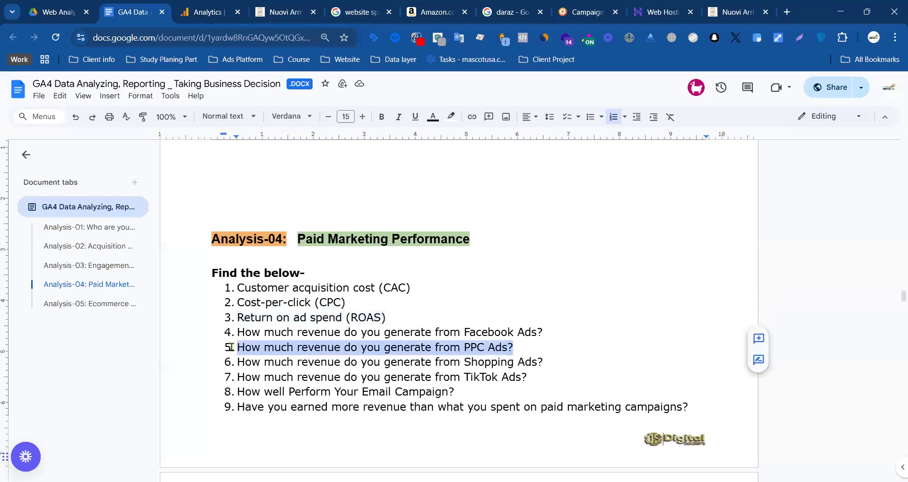
- Switch to Analytics, review the Advertising segments list, and go to the Reports section
click(205, 10)
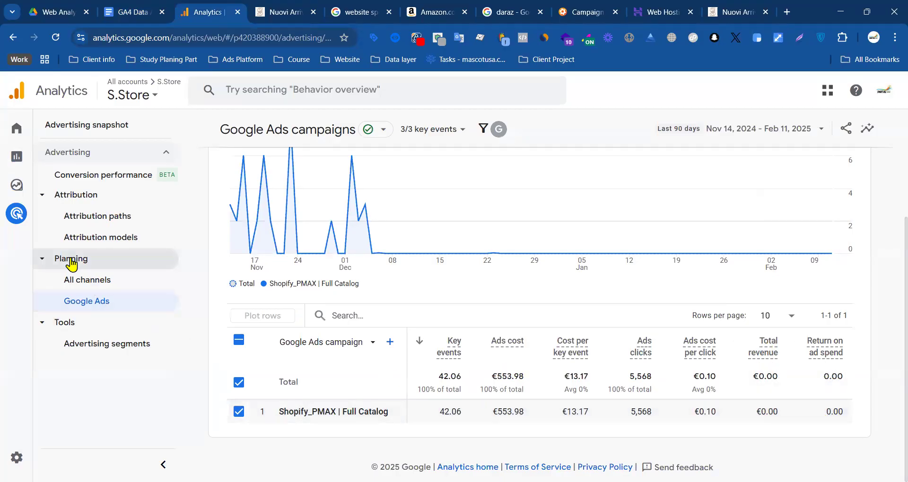
click(94, 349)
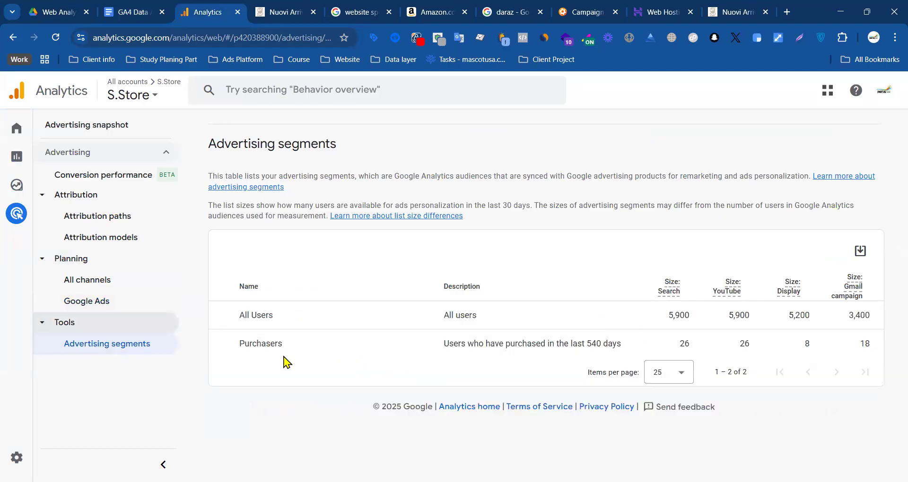
click(15, 157)
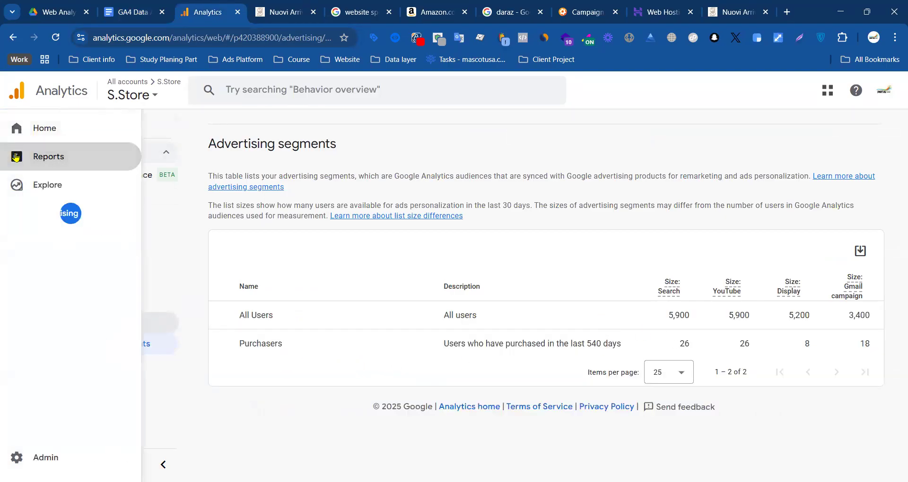